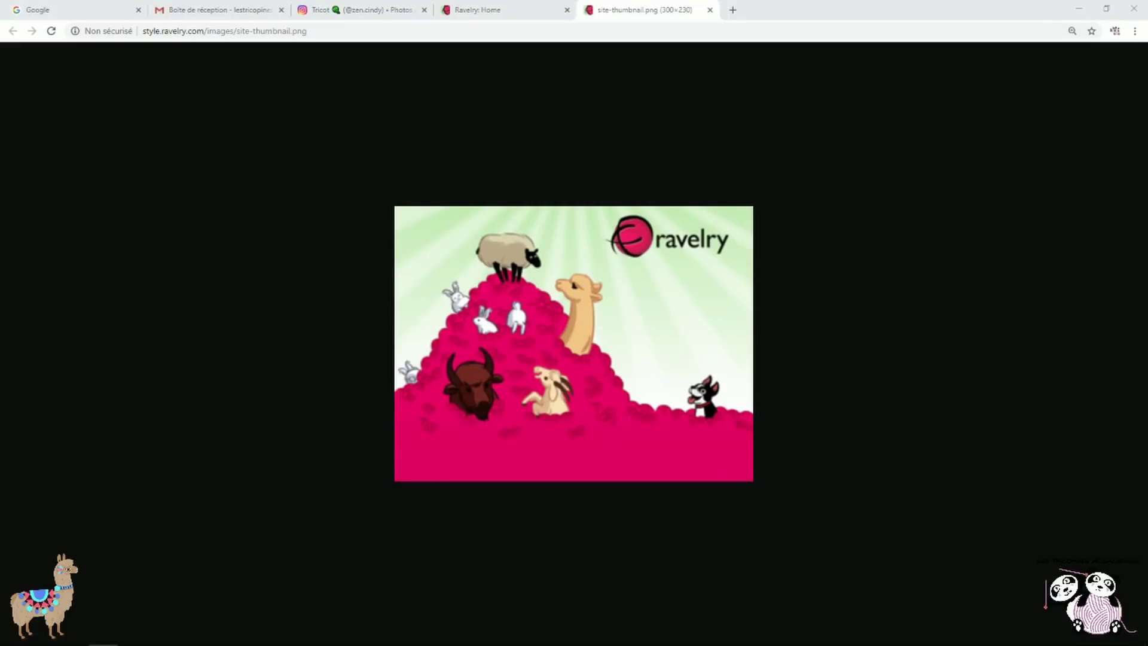
Search Google for 'ravelry' from the Google tab
click(89, 11)
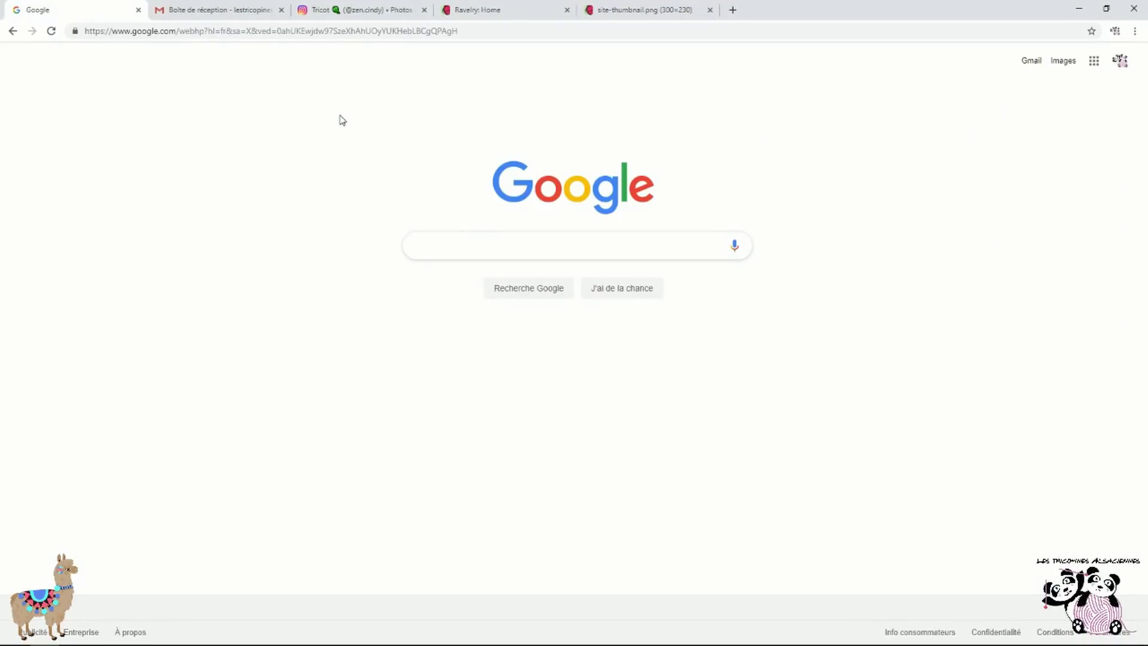
text(r)
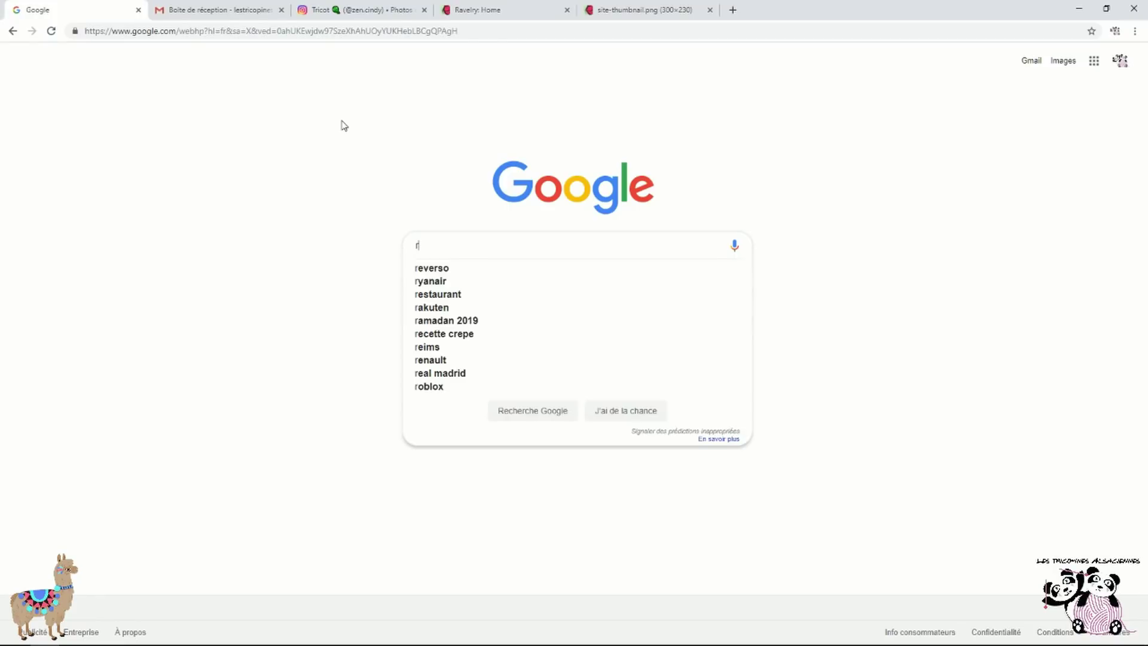
text(avelry)
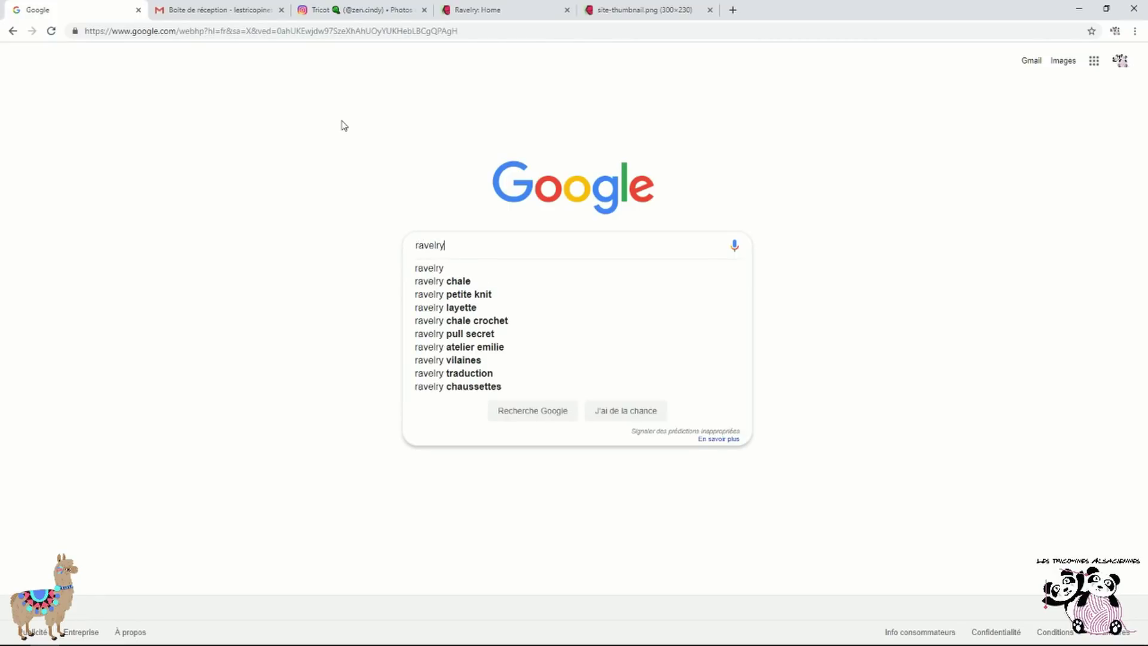
key(Return)
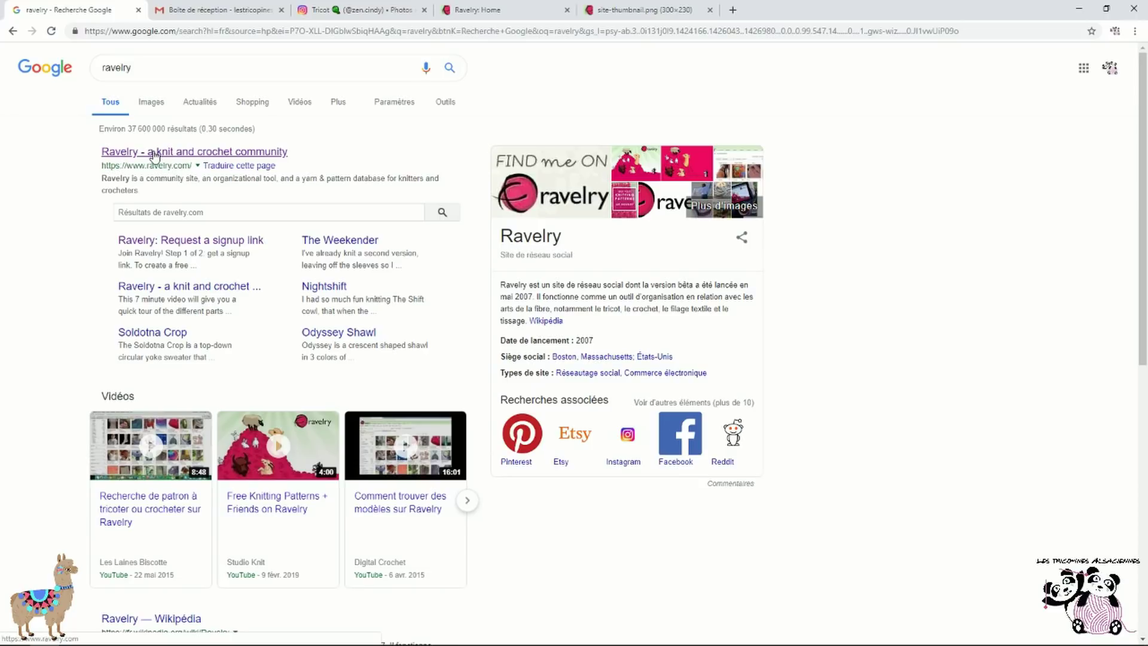
Open the Ravelry site from the results, sign out of the current account and return to login
click(154, 153)
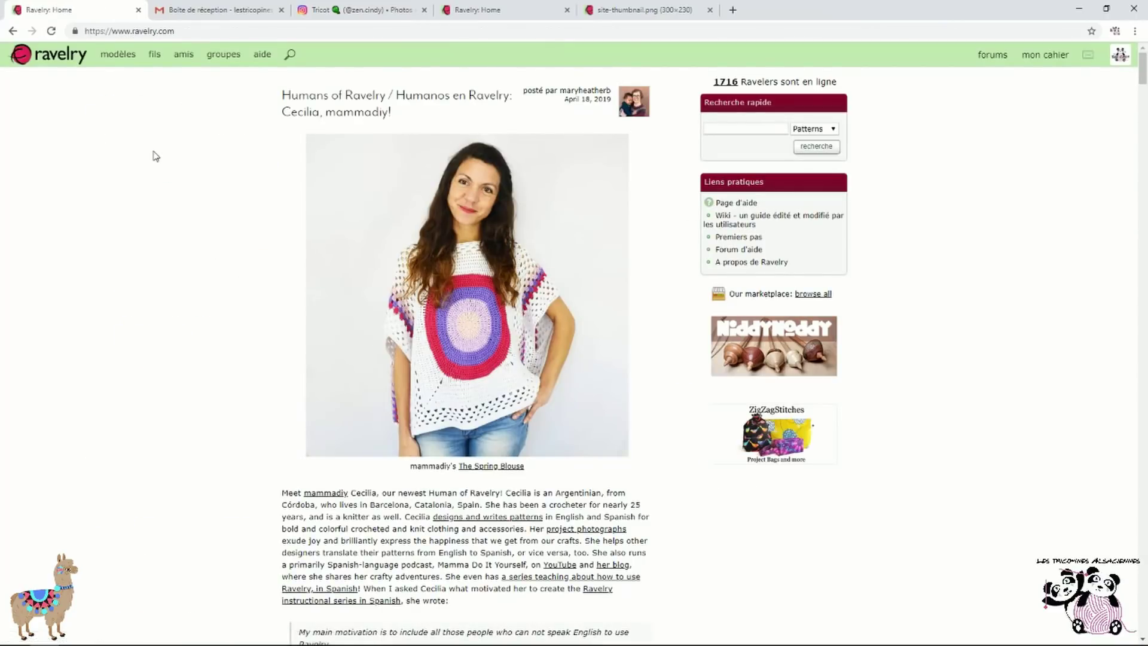
click(1120, 55)
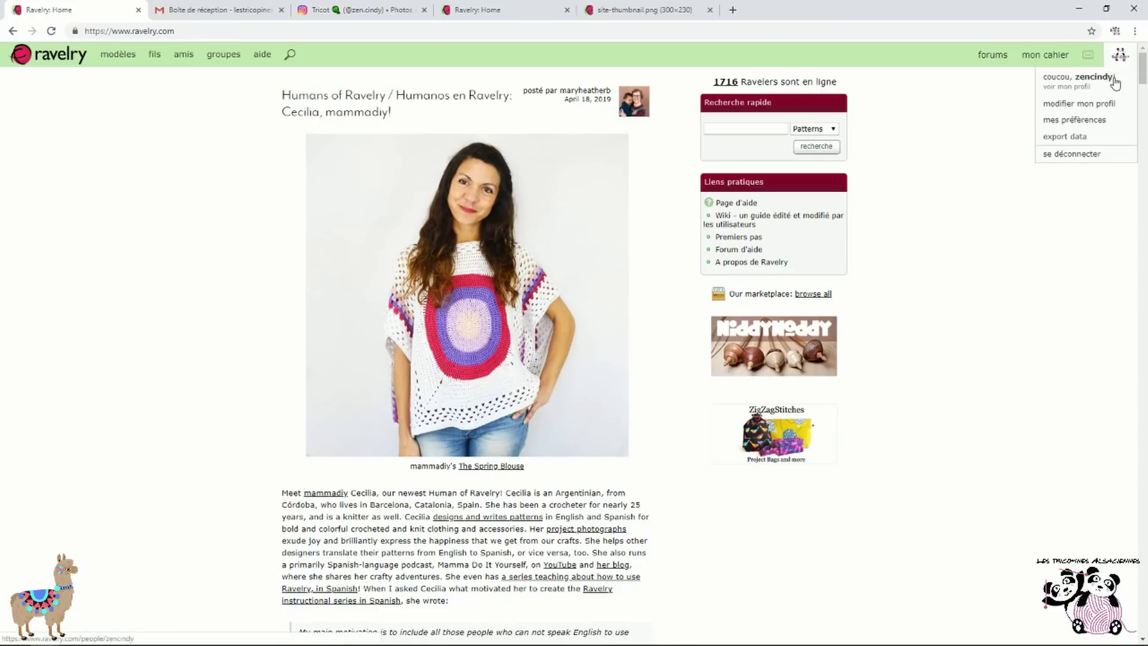
click(1073, 155)
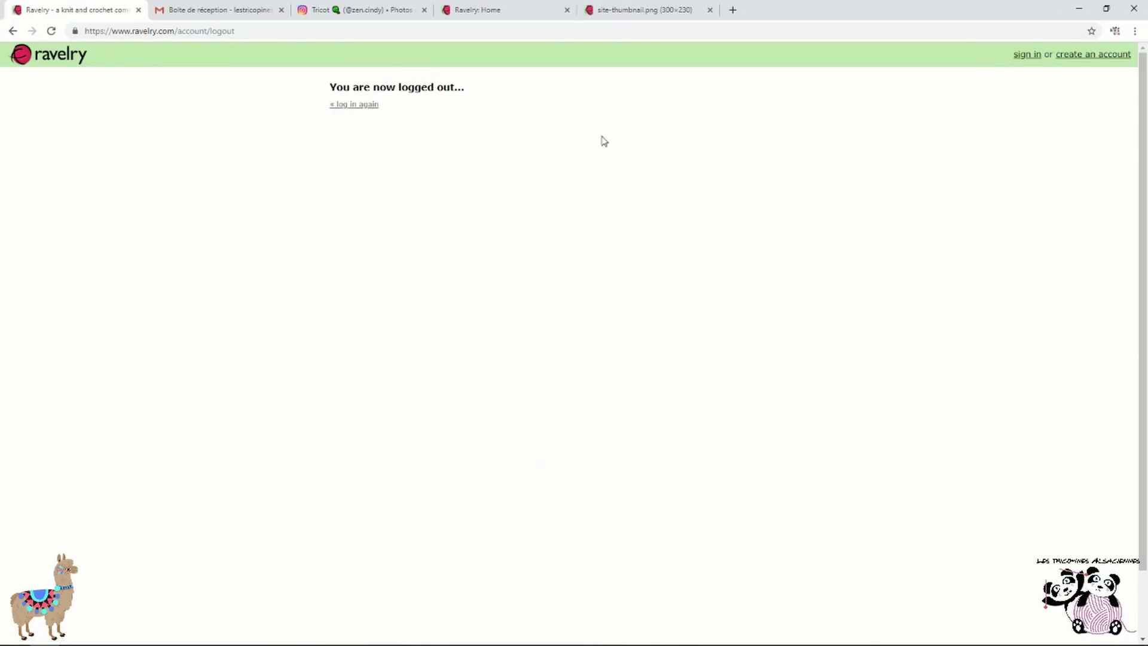
click(369, 106)
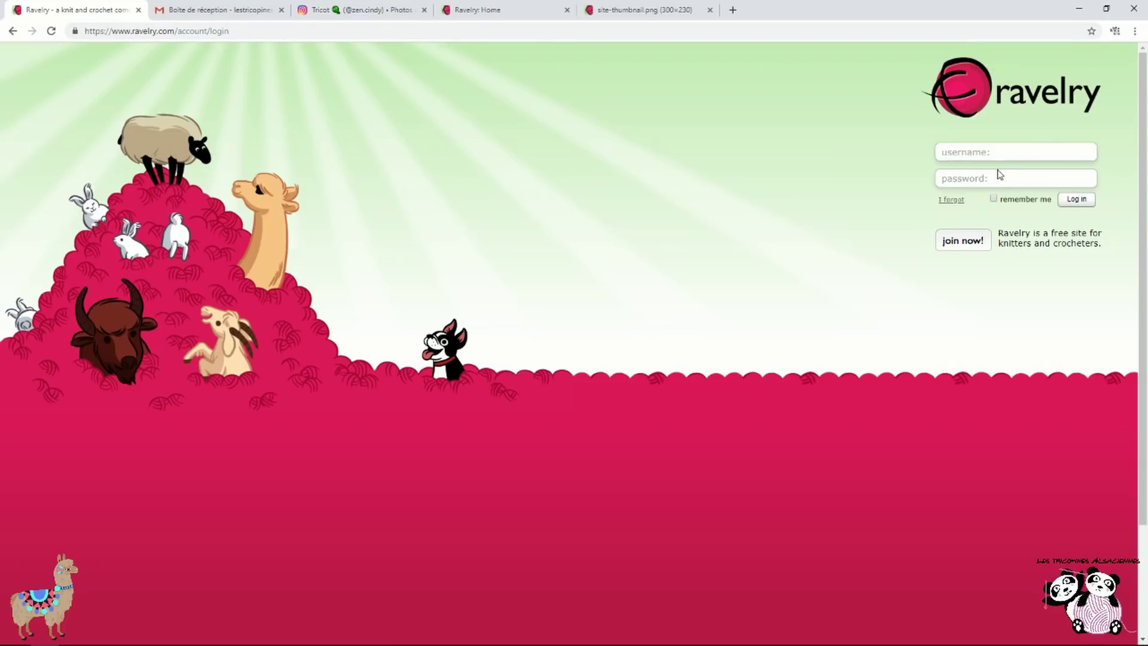
Request a Ravelry signup link by e-mail through 'join now!', then go to Gmail
click(976, 245)
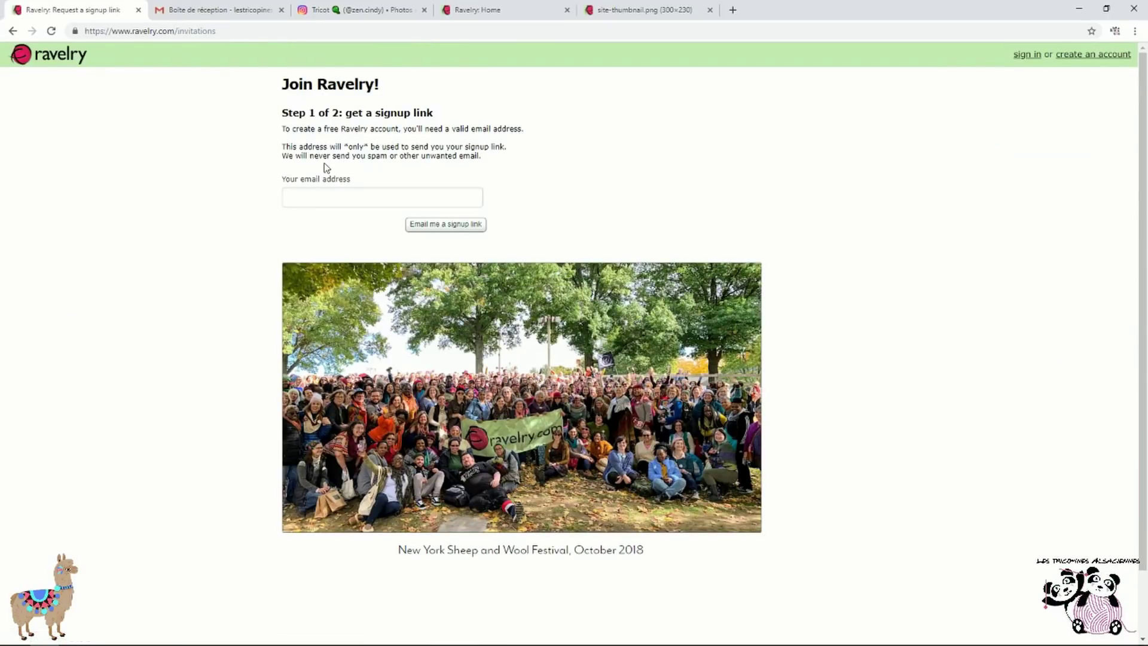
click(347, 198)
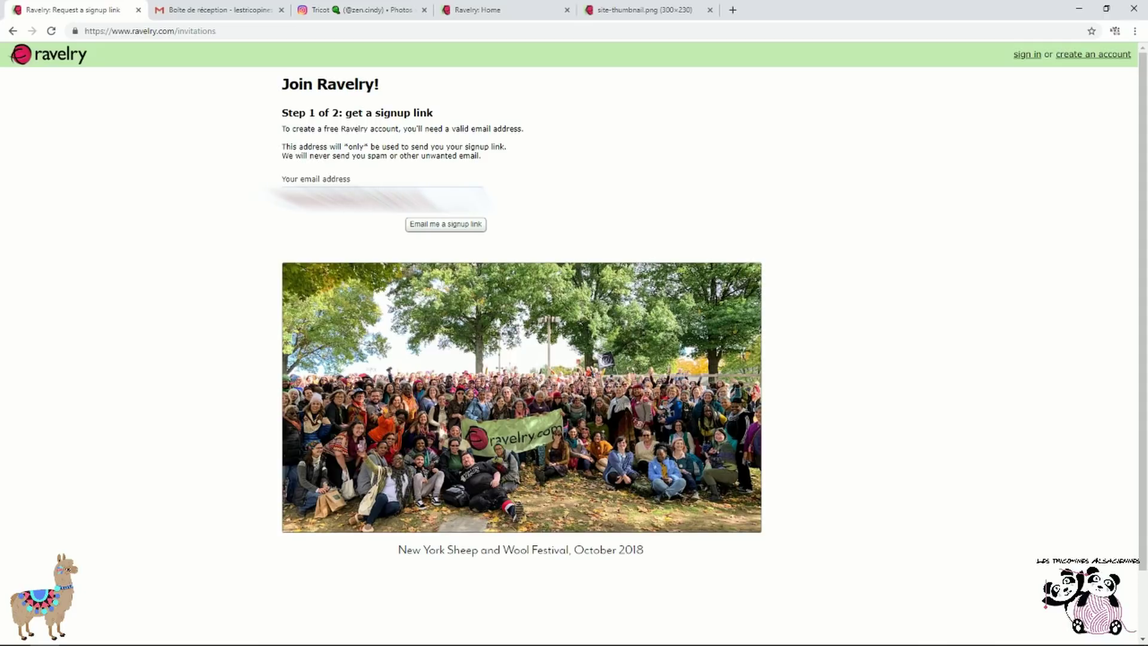
click(482, 225)
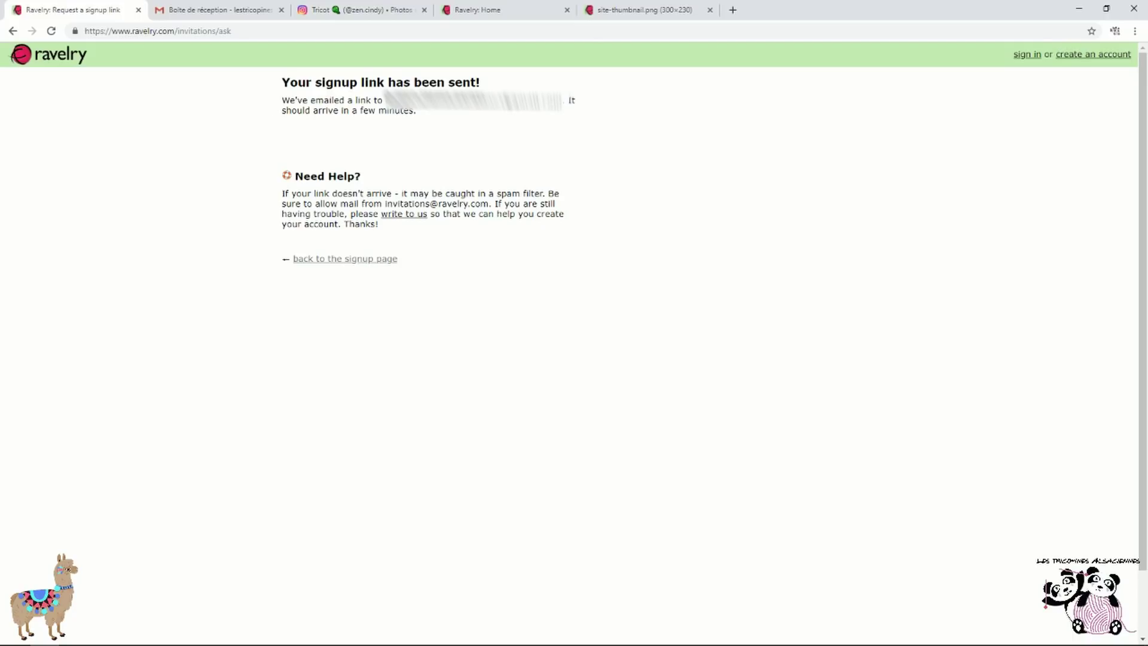
click(238, 11)
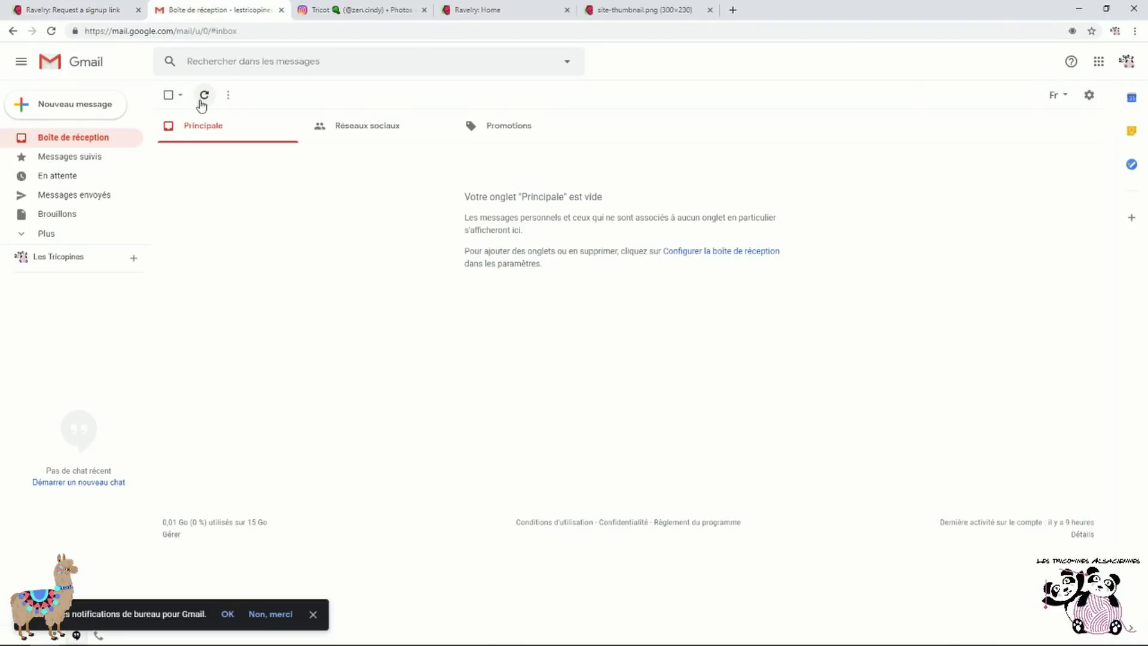
Refresh the Gmail inbox and open the Ravelry.com sign-up email
click(203, 96)
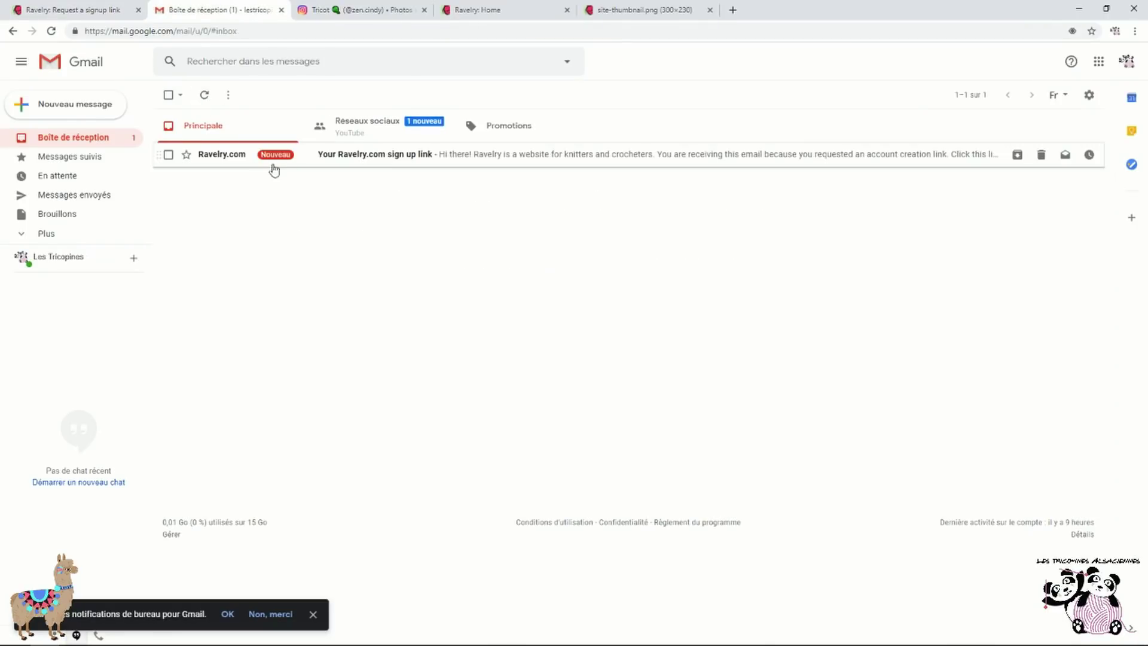
click(419, 155)
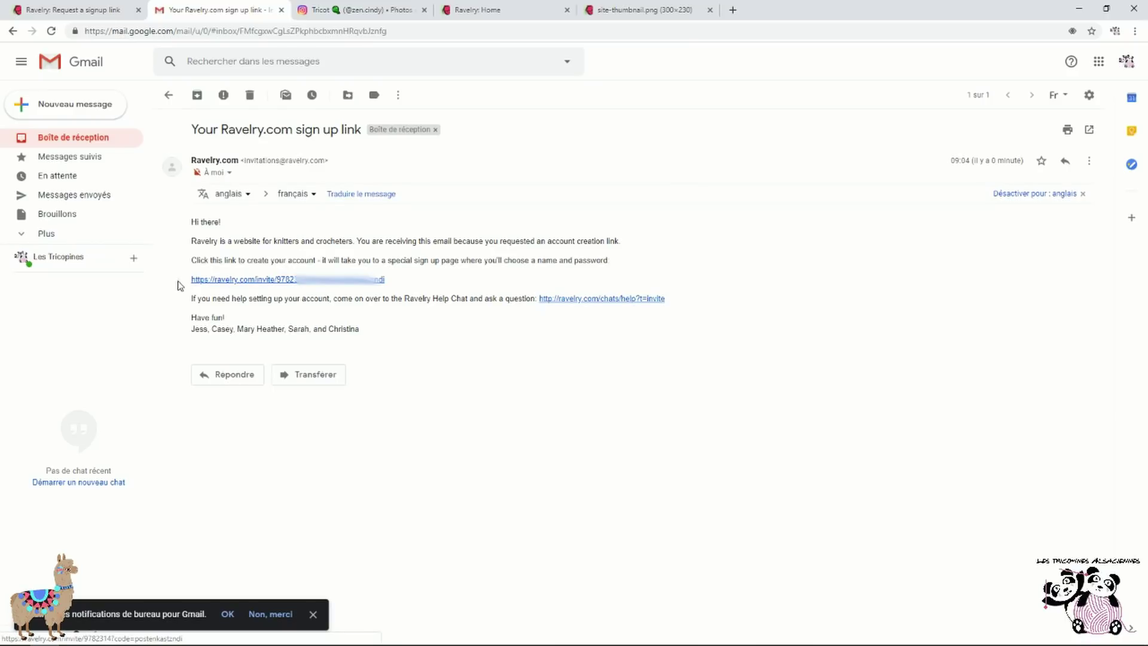
Follow the invite link and enter a username trimmed to fit the length limit
click(361, 286)
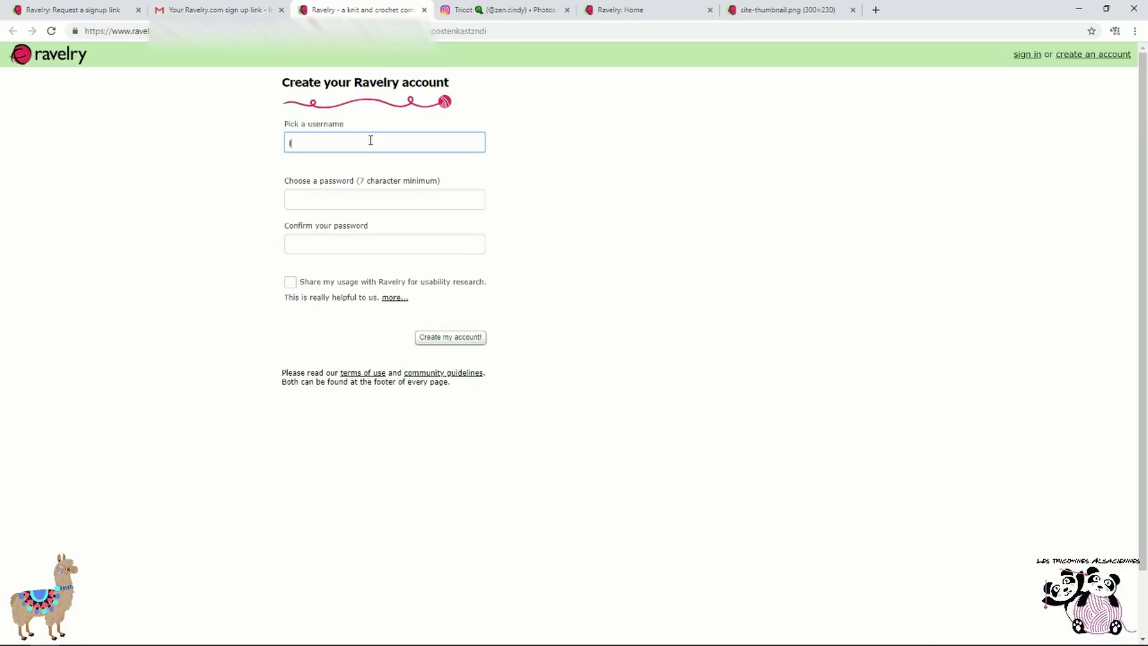
text(estricopinesalsacienns)
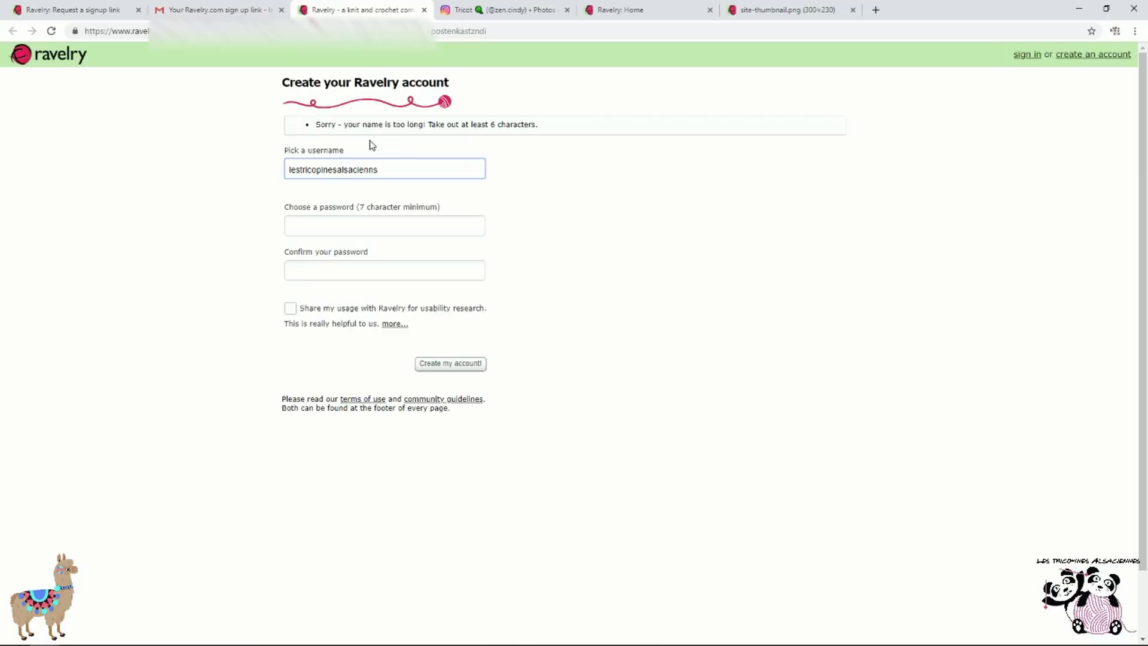
text(s)
key(Home)
key(Delete)
key(Delete)
key(Delete)
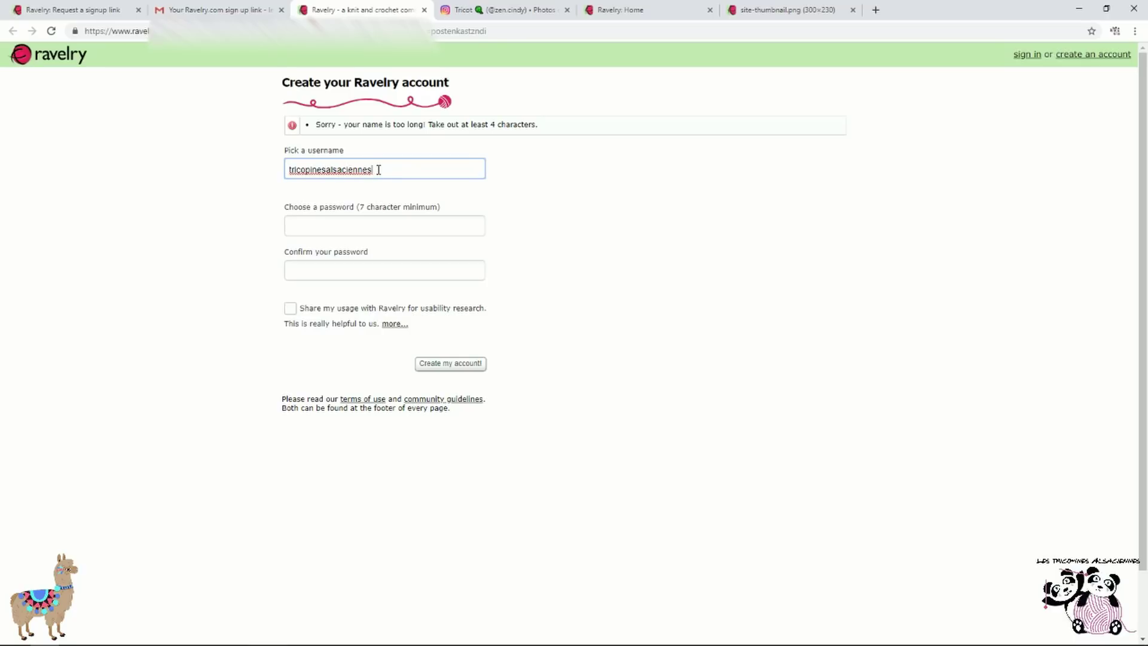
key(BackSpace)
key(BackSpace)
key(BackSpace)
key(BackSpace)
key(BackSpace)
key(BackSpace)
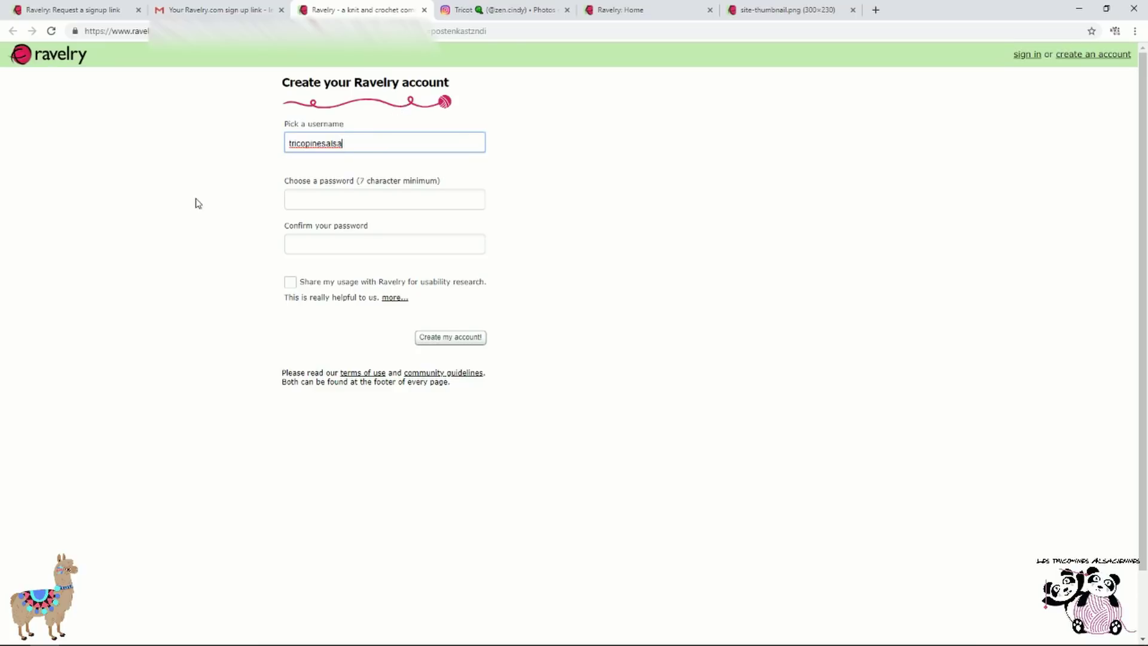
Enter the seven-character password in both fields and create the account
click(392, 199)
key(Return)
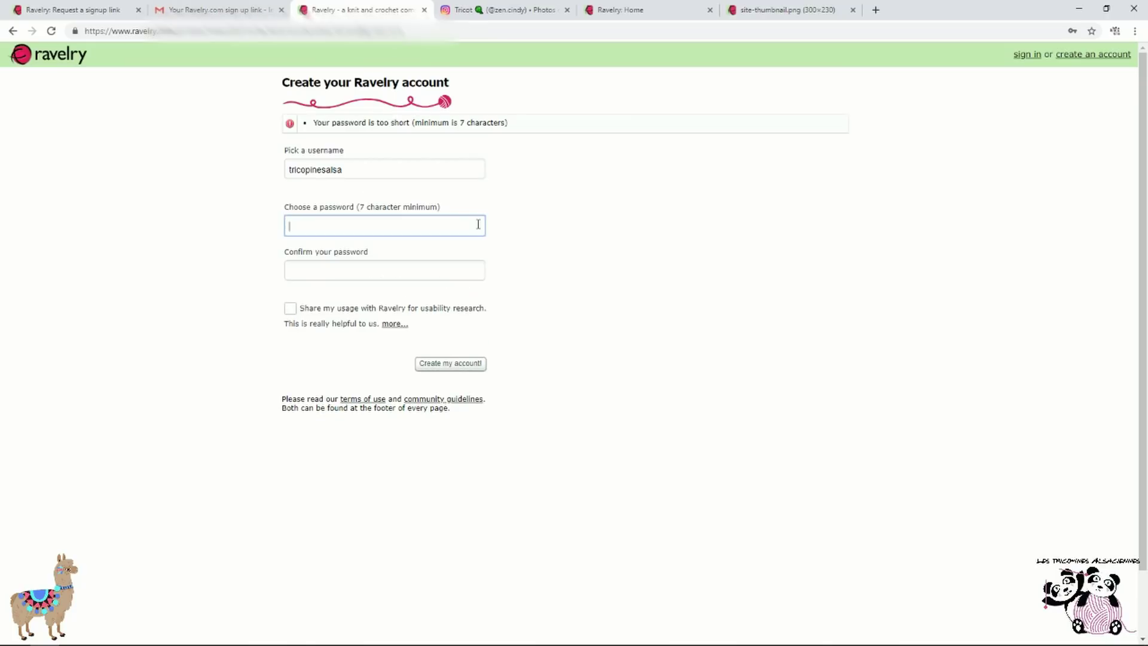
text(*******)
key(Tab)
text(*******)
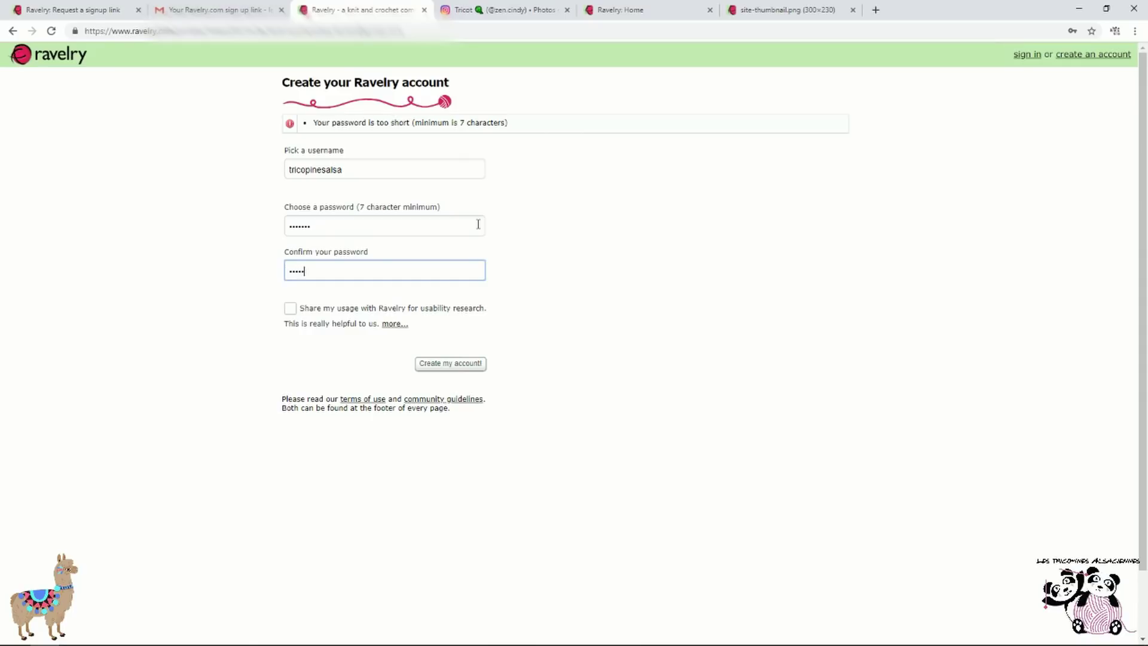
click(460, 366)
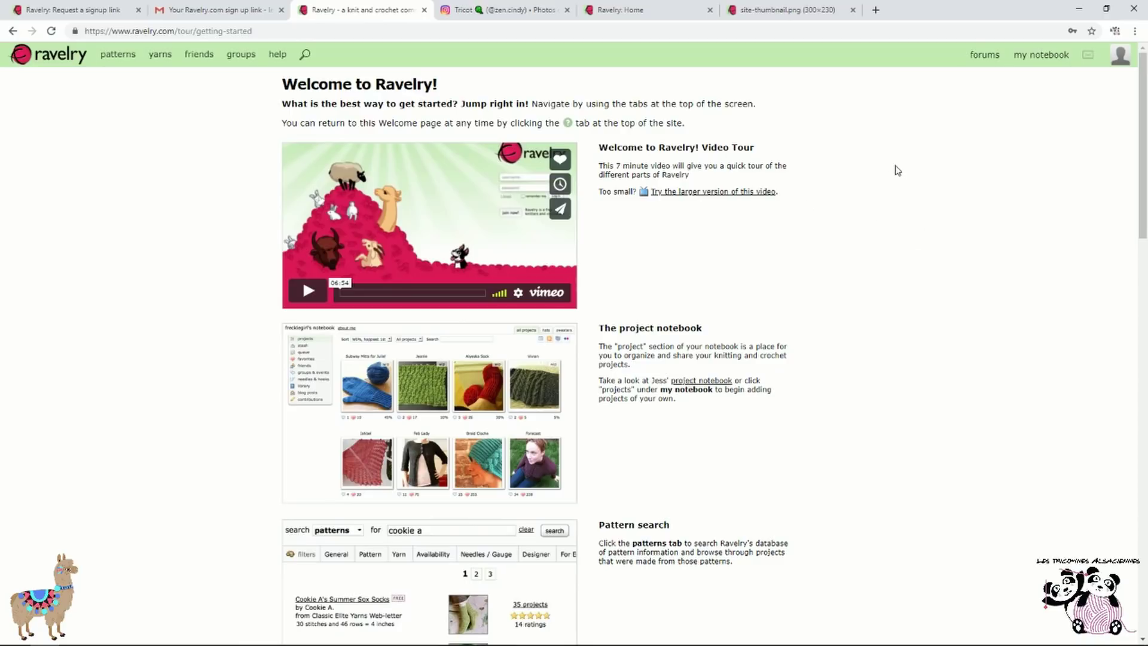
Switch the Ravelry interface to Français using the welcome page footer
drag(1140, 153, 1146, 555)
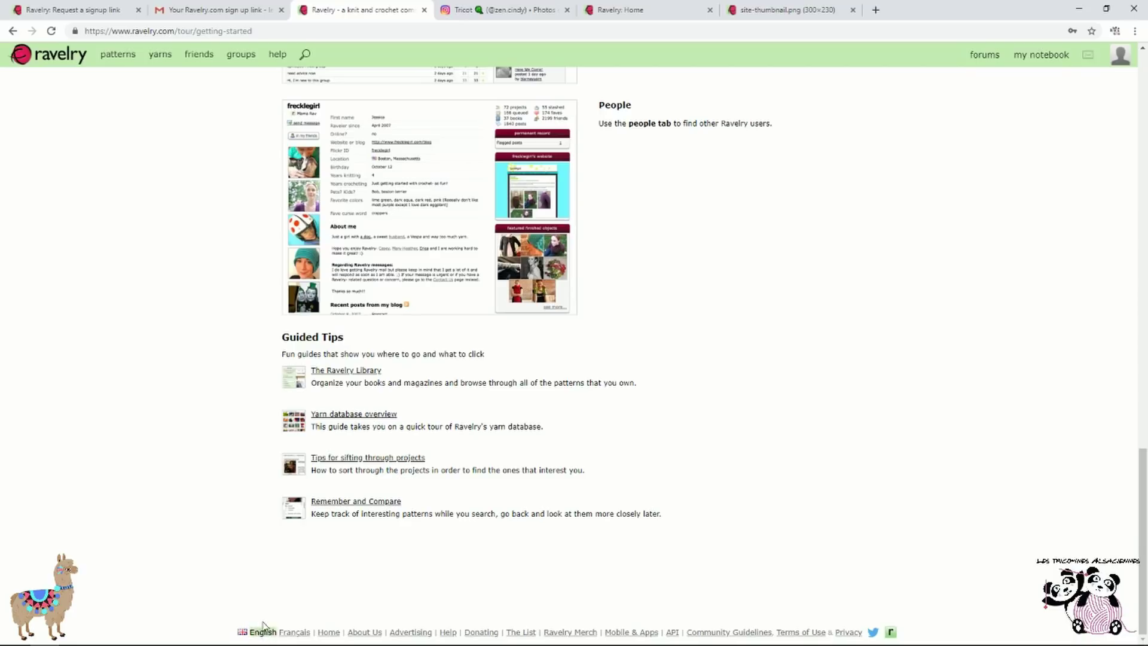
click(295, 632)
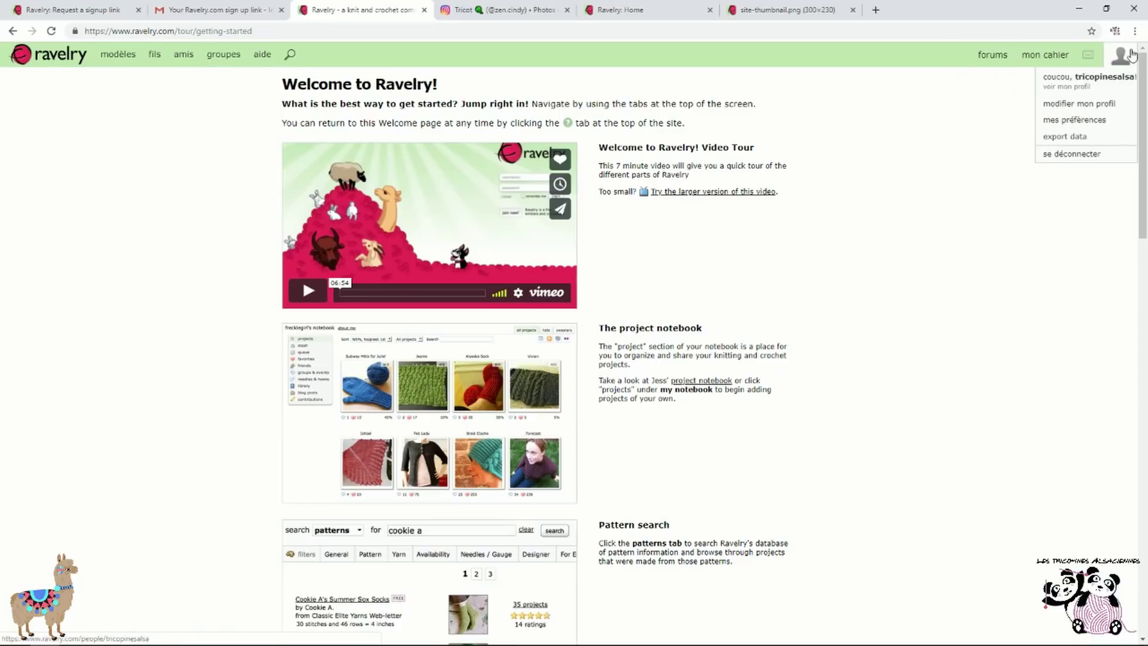
mouse_move(1114, 76)
In the profile editor, measure yarn in metres & grams and enable 'Show when I was last online'
click(1114, 106)
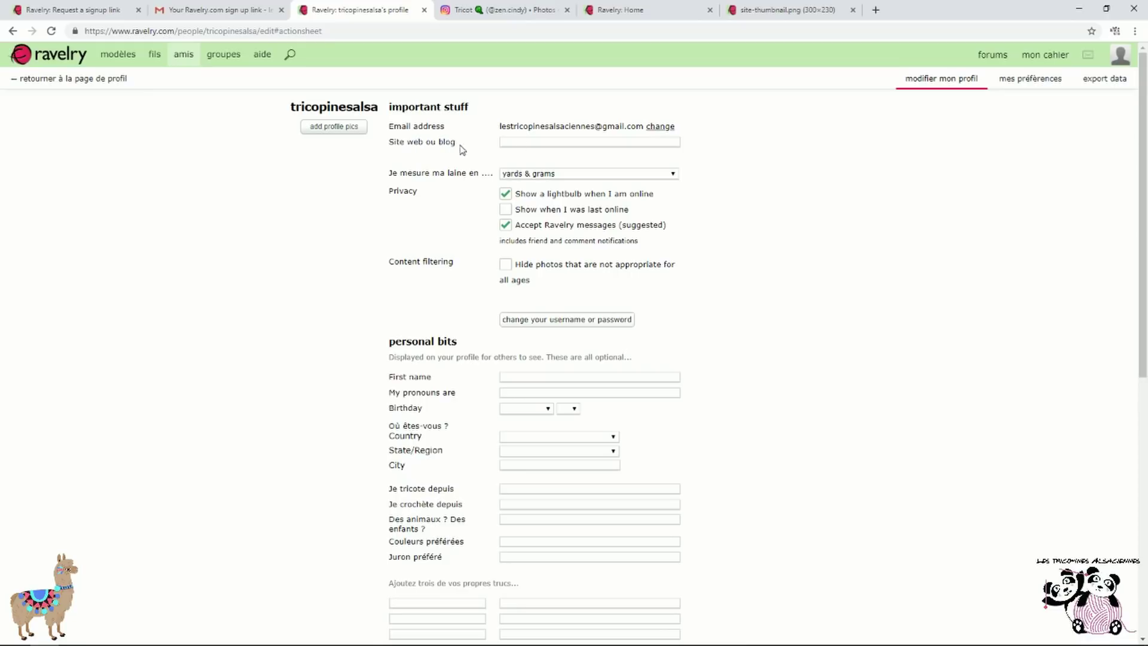
click(564, 142)
click(642, 174)
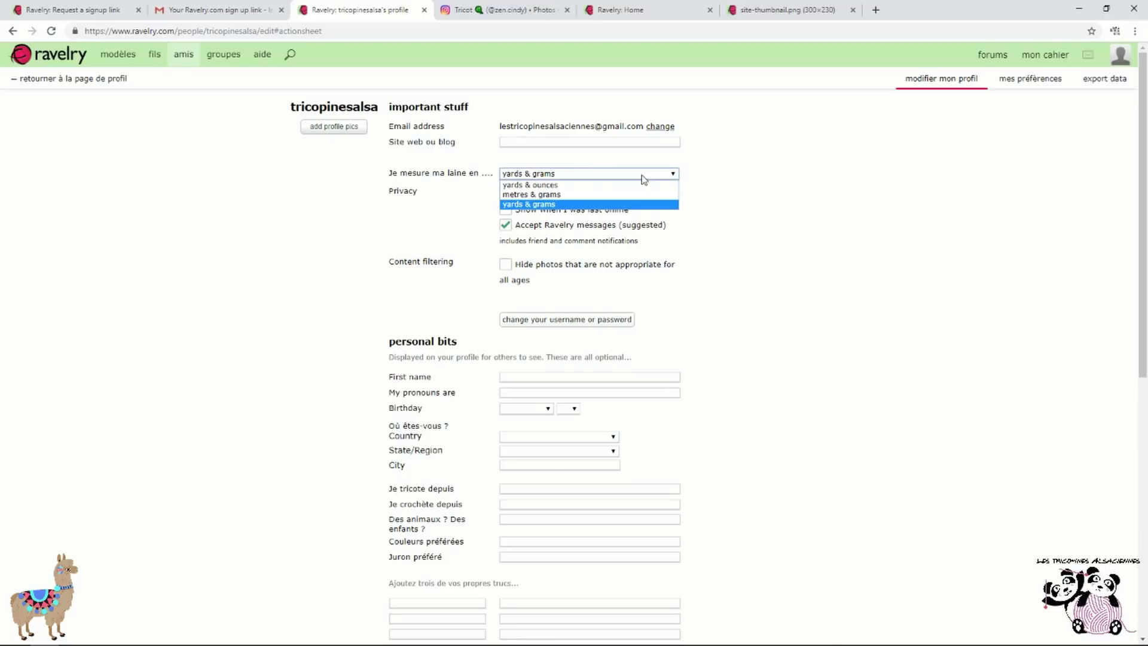
click(582, 196)
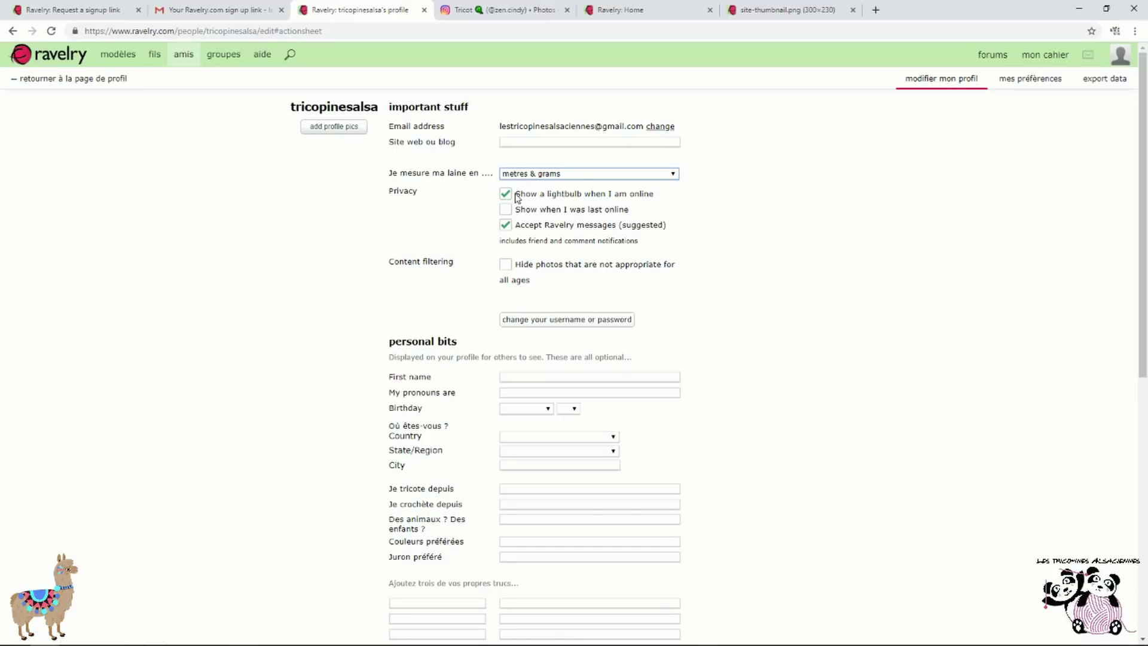
click(505, 209)
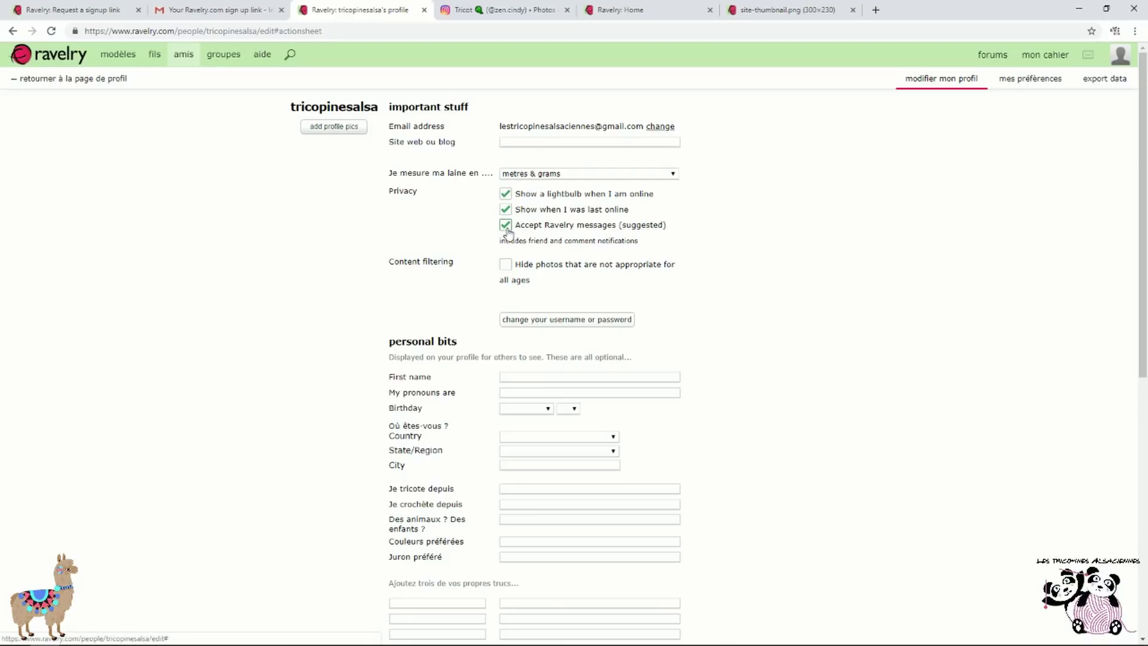
Enter the first name in the profile, leaving the birthday month blank
scroll(507, 234, down, 1)
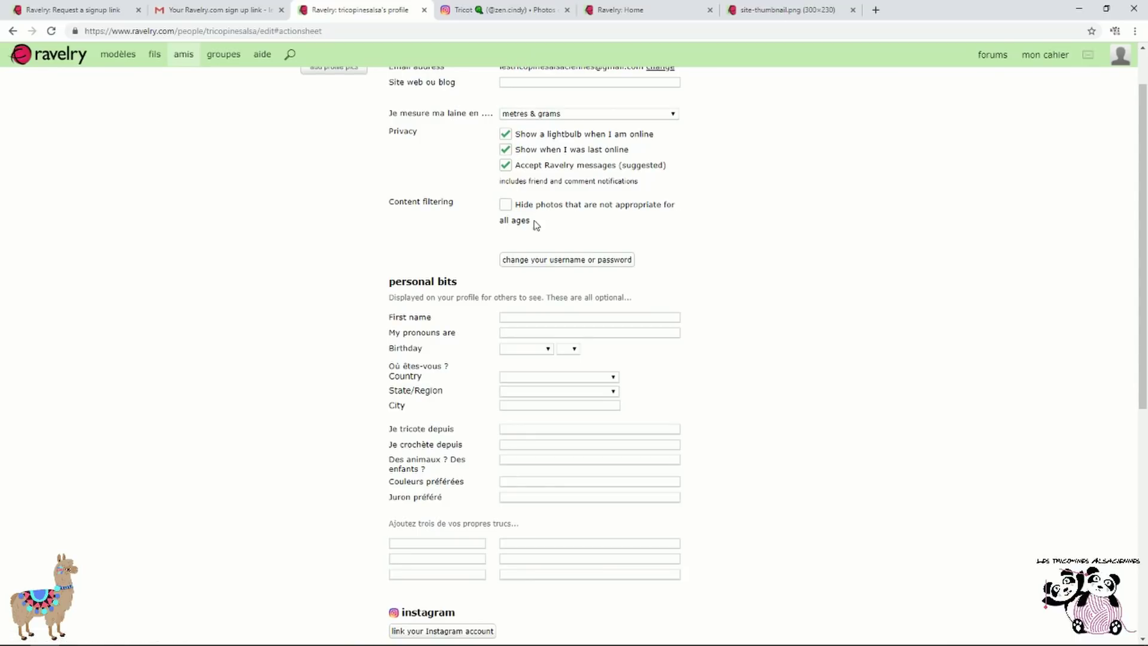
scroll(549, 225, down, 1)
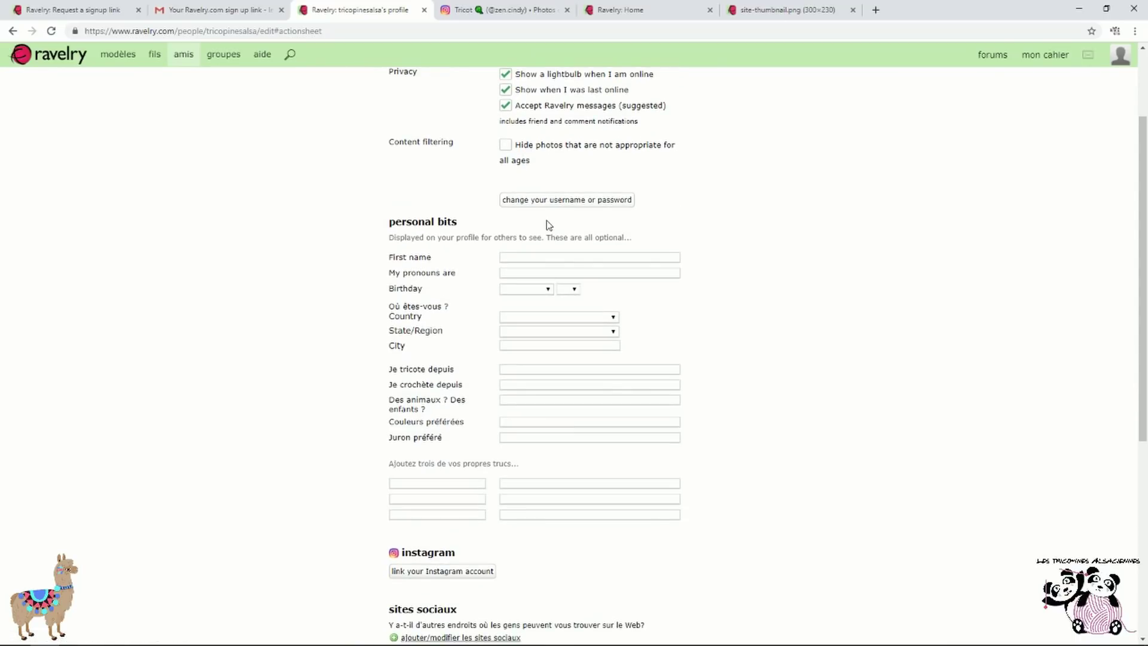
scroll(549, 225, down, 1)
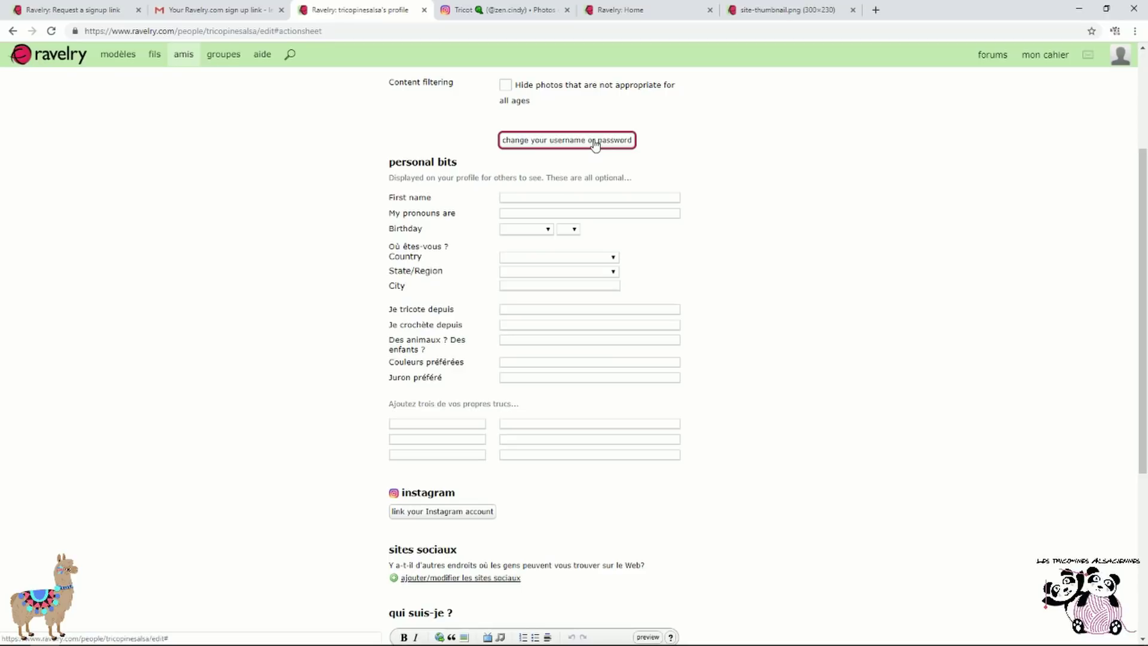
click(624, 196)
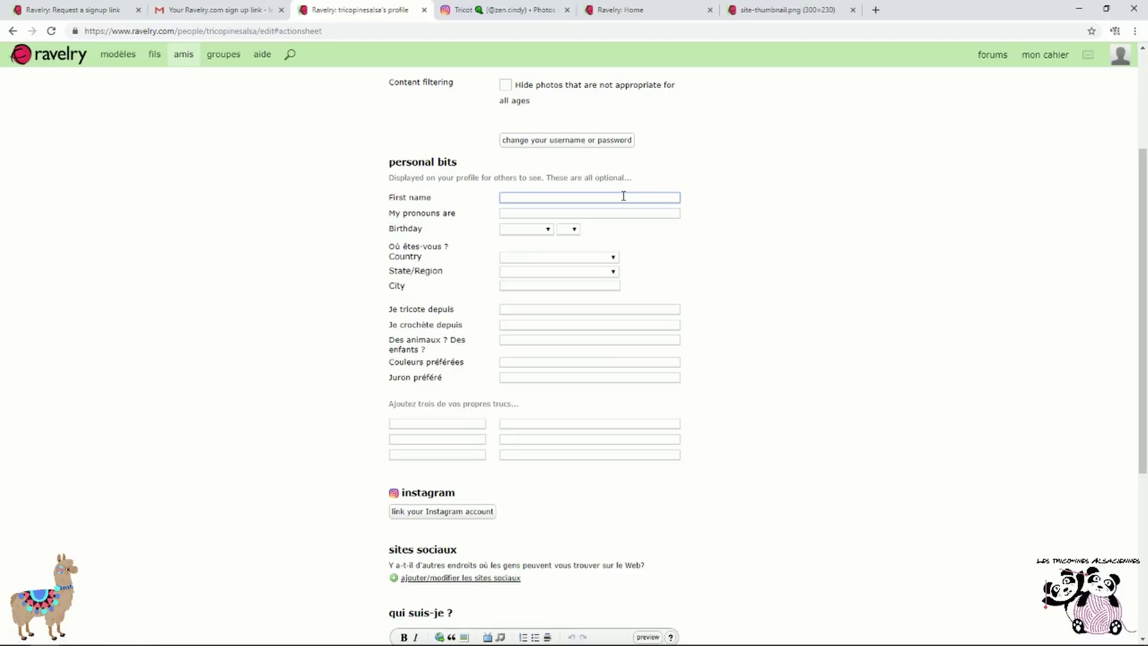
text(cindy)
key(Tab)
key(Tab)
click(536, 233)
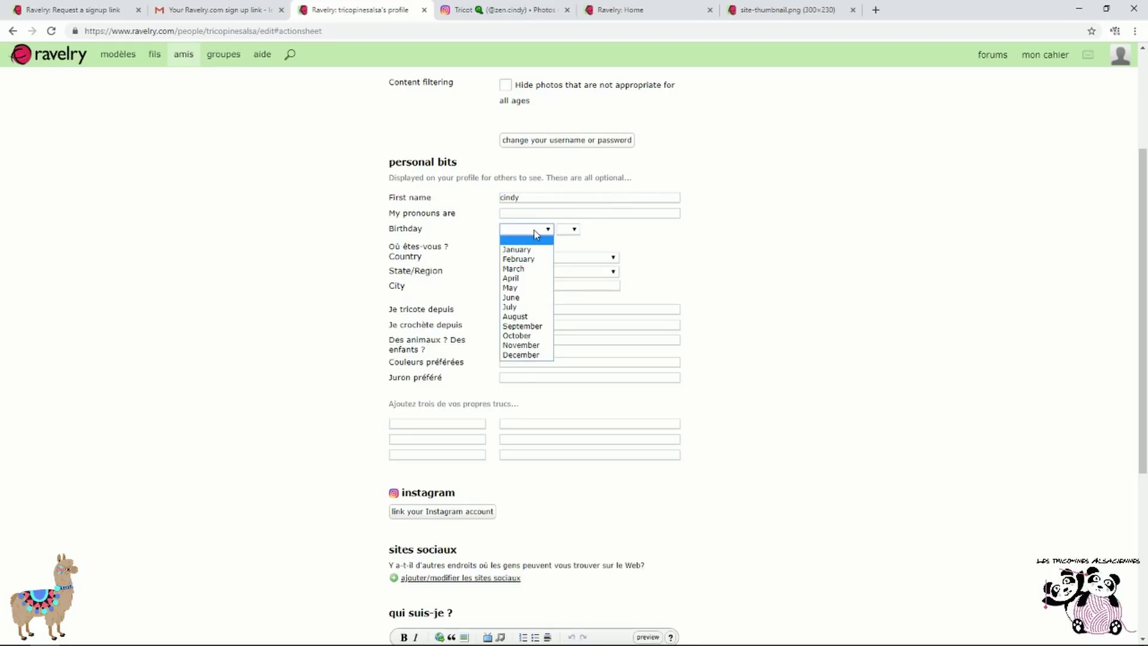
click(535, 233)
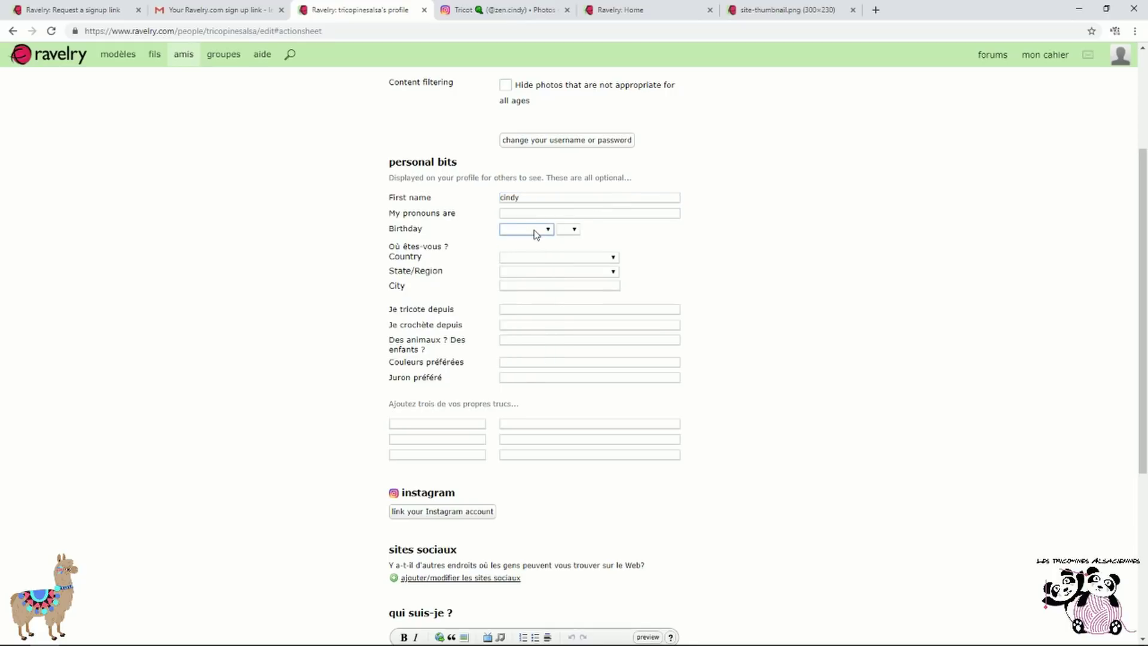
Set the profile location to France, region Alsace
click(585, 258)
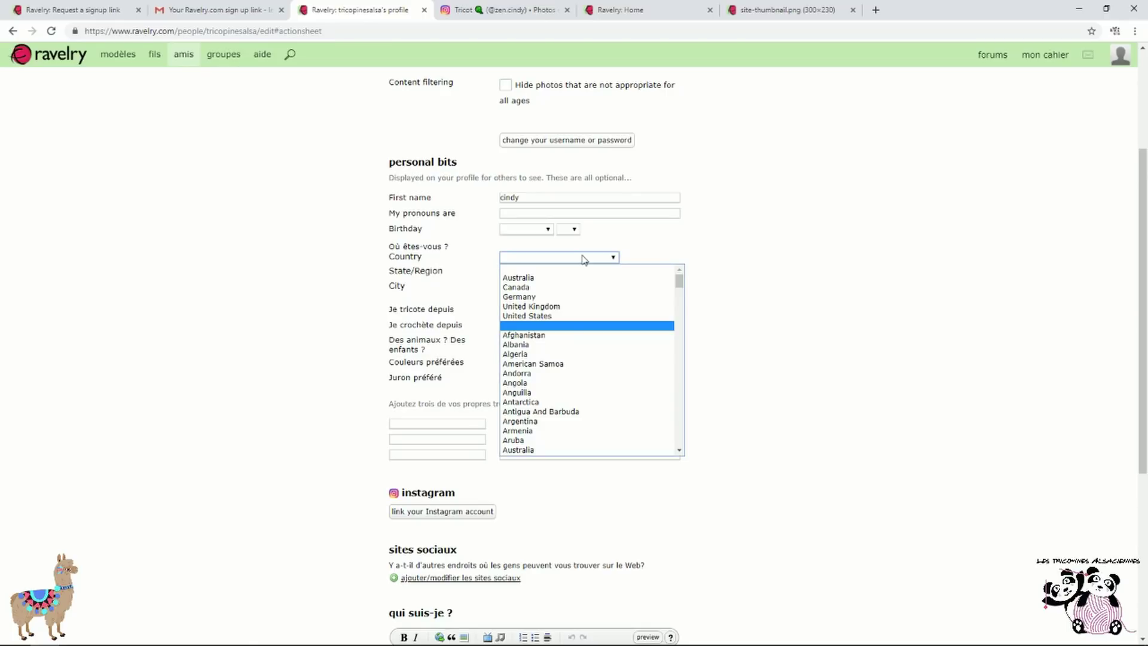
key(f)
scroll(584, 361, down, 4)
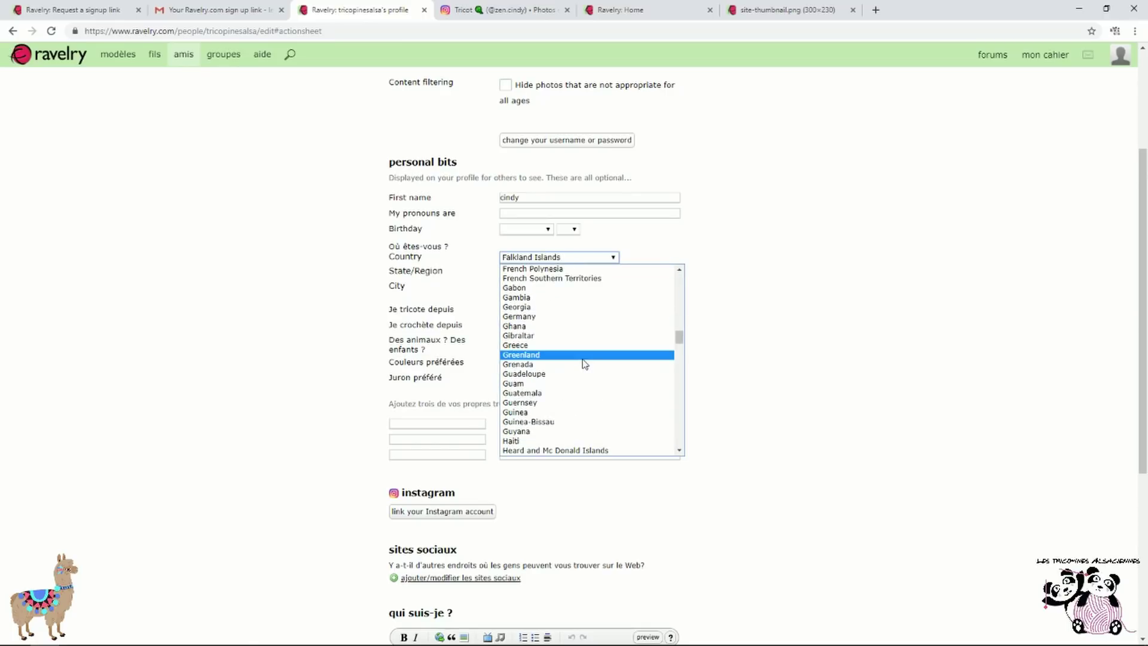
scroll(585, 363, up, 2)
click(585, 369)
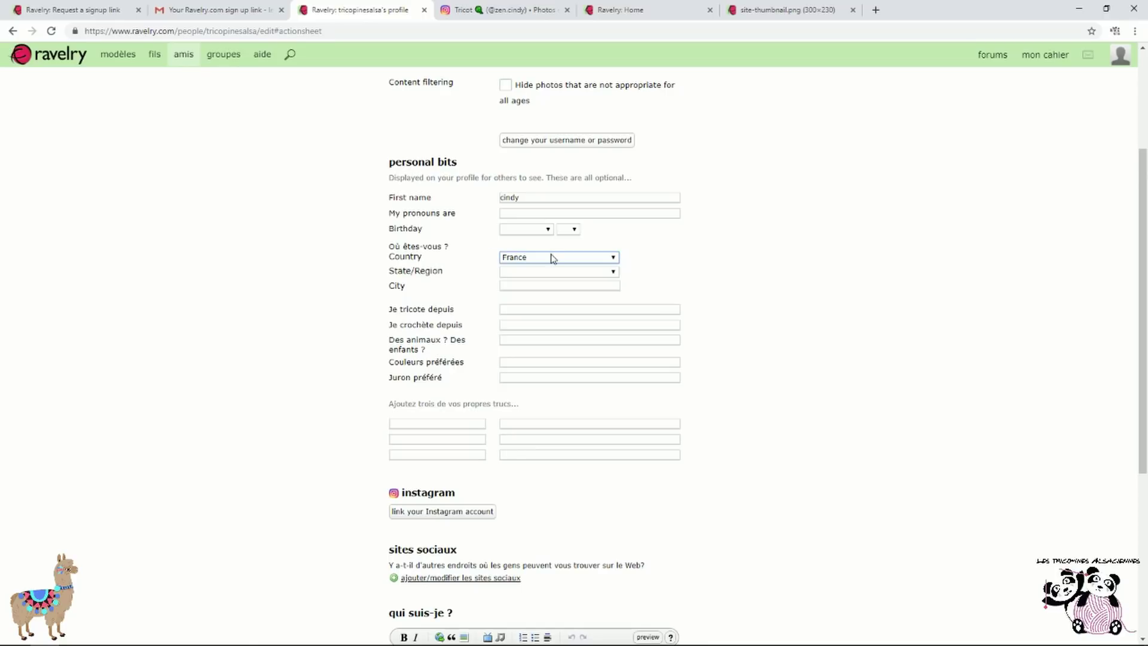
click(569, 273)
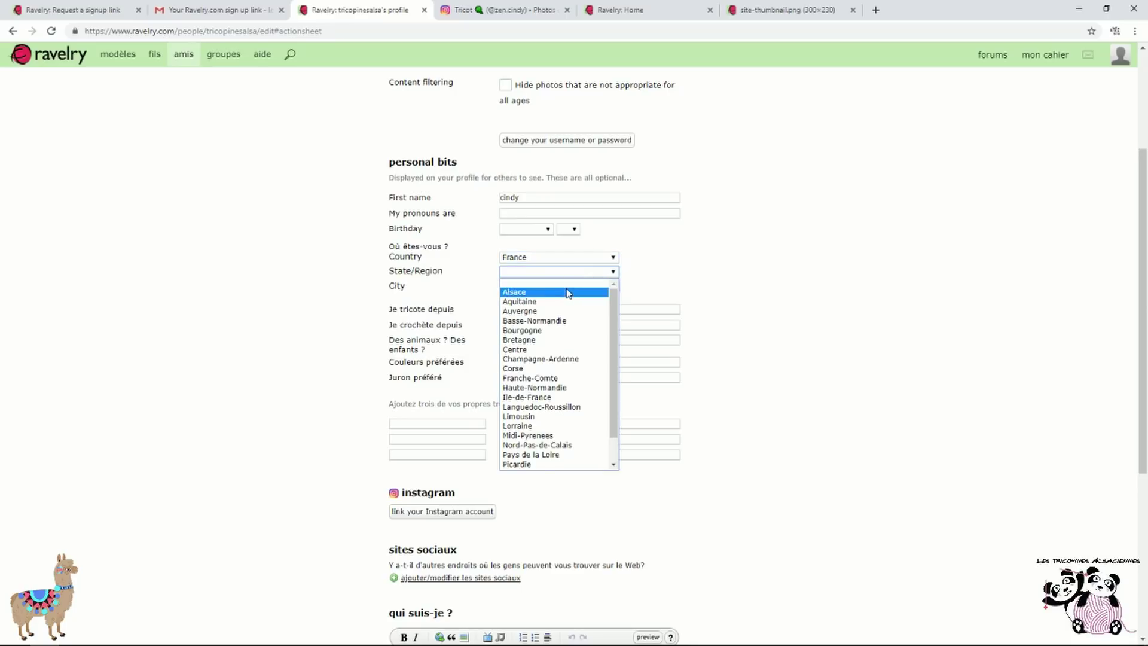
click(571, 293)
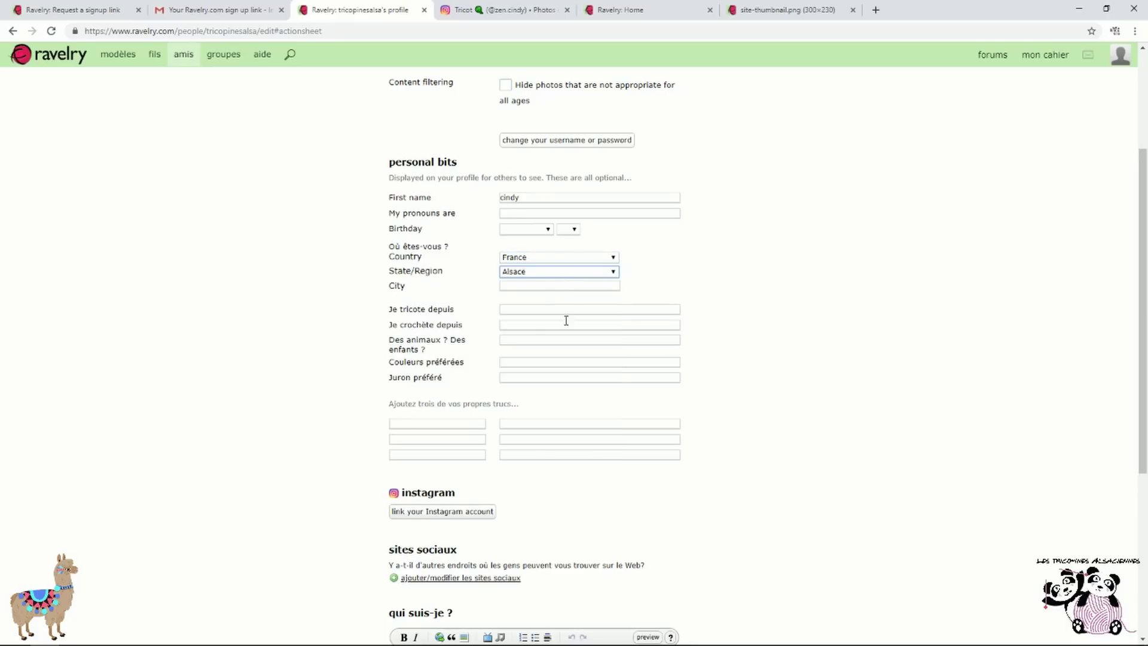
Enter 2018 as the year knitting began and the year crochet began
click(527, 308)
text(2018)
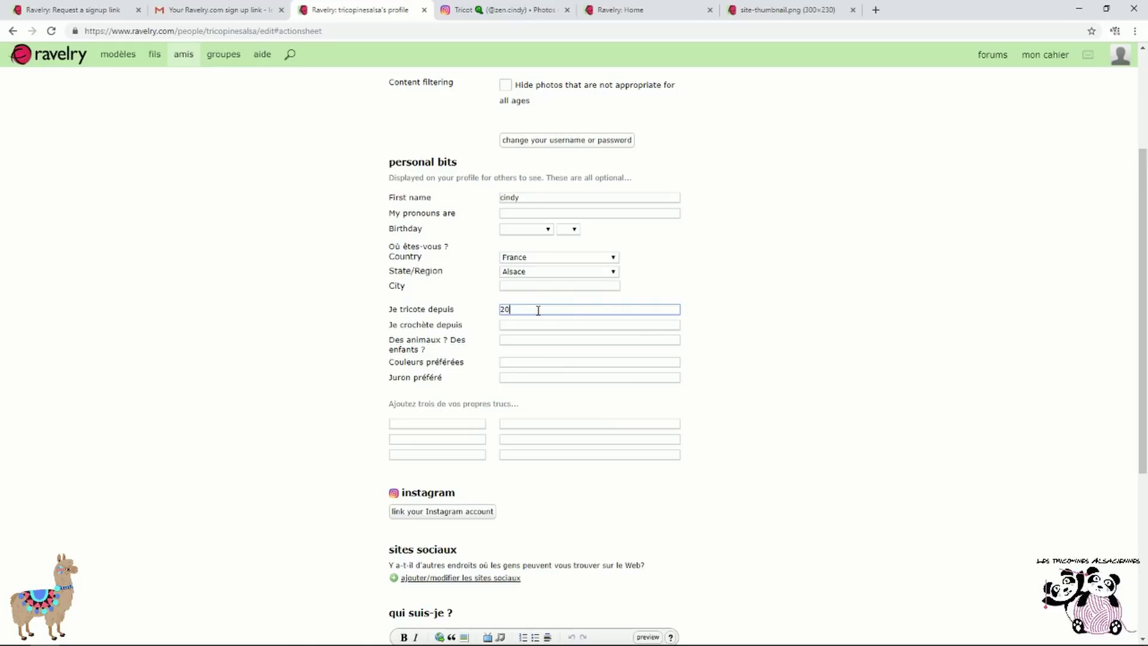
key(Tab)
text(2018)
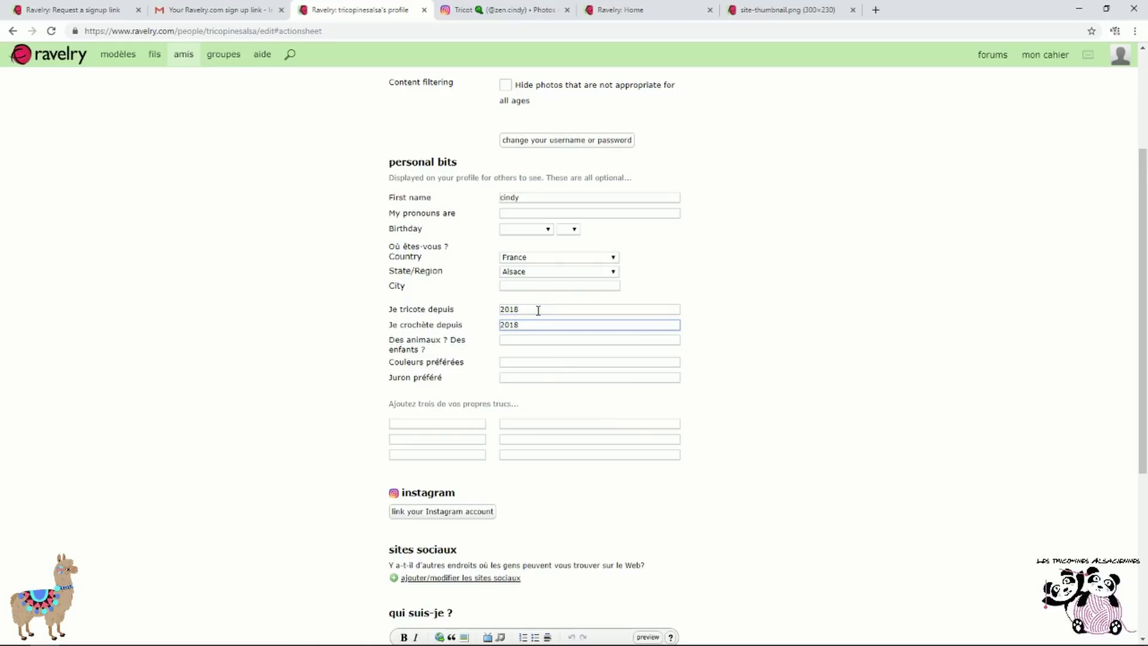
click(529, 363)
click(536, 376)
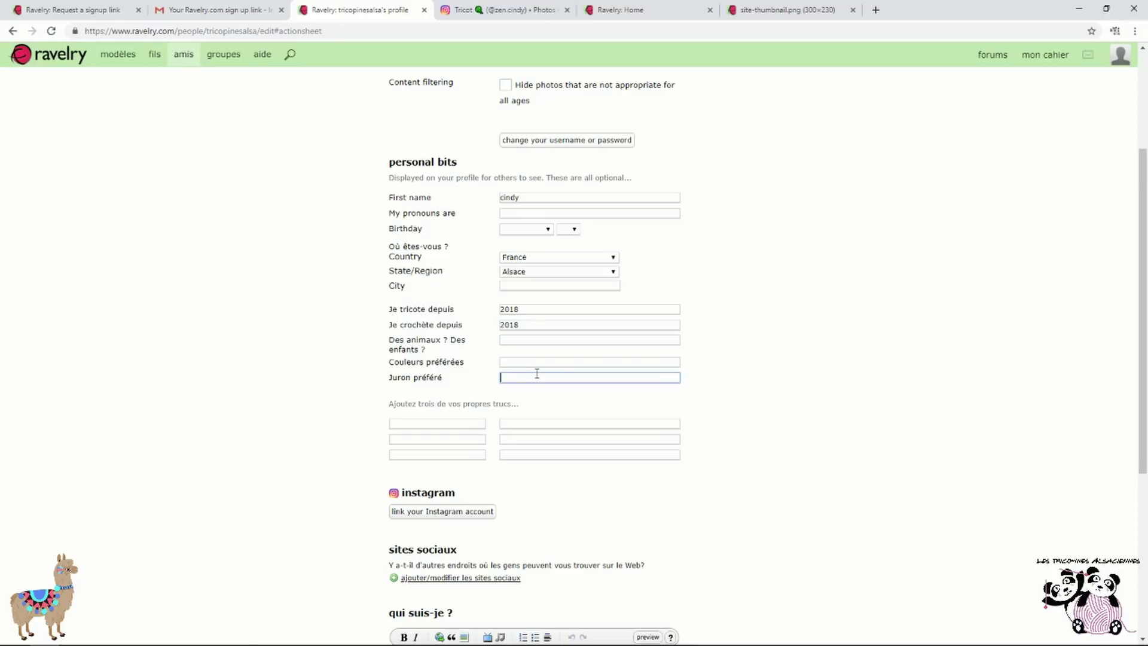
Save the profile changes with 'sauvegarder les modifications' and reopen the profile editor
scroll(538, 374, down, 2)
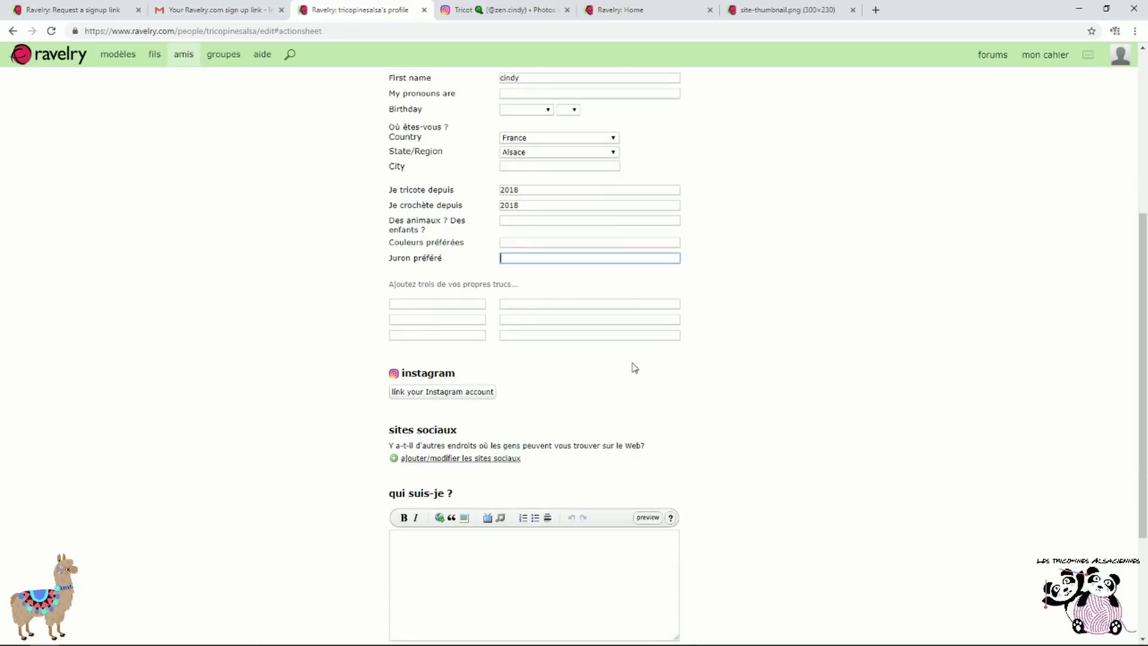
click(428, 396)
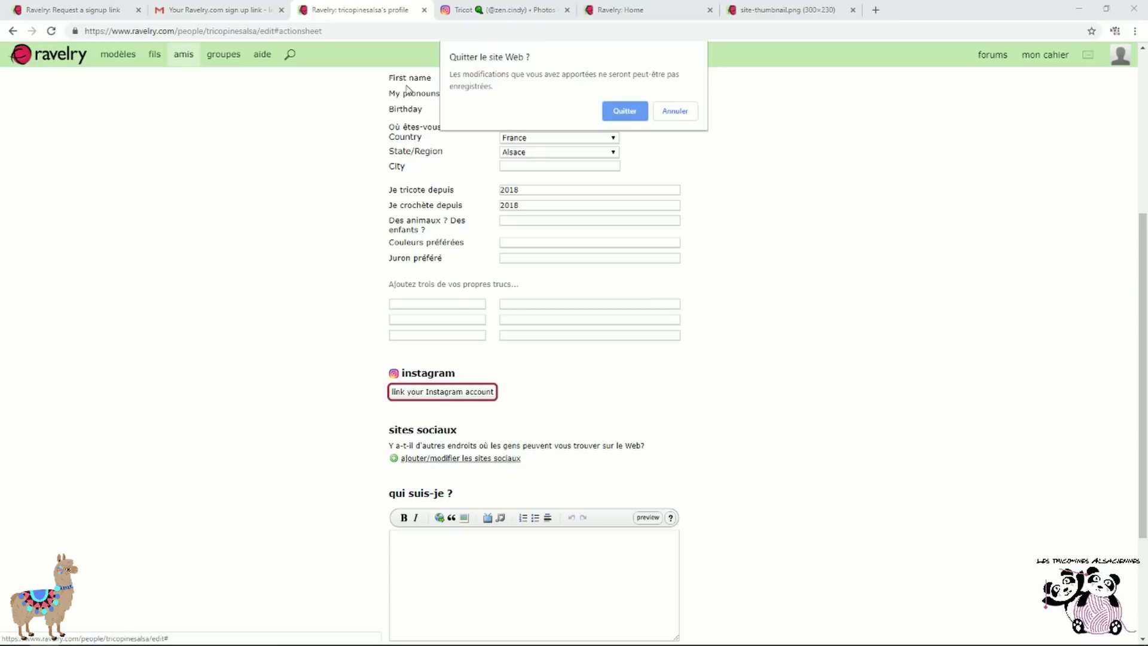
click(680, 113)
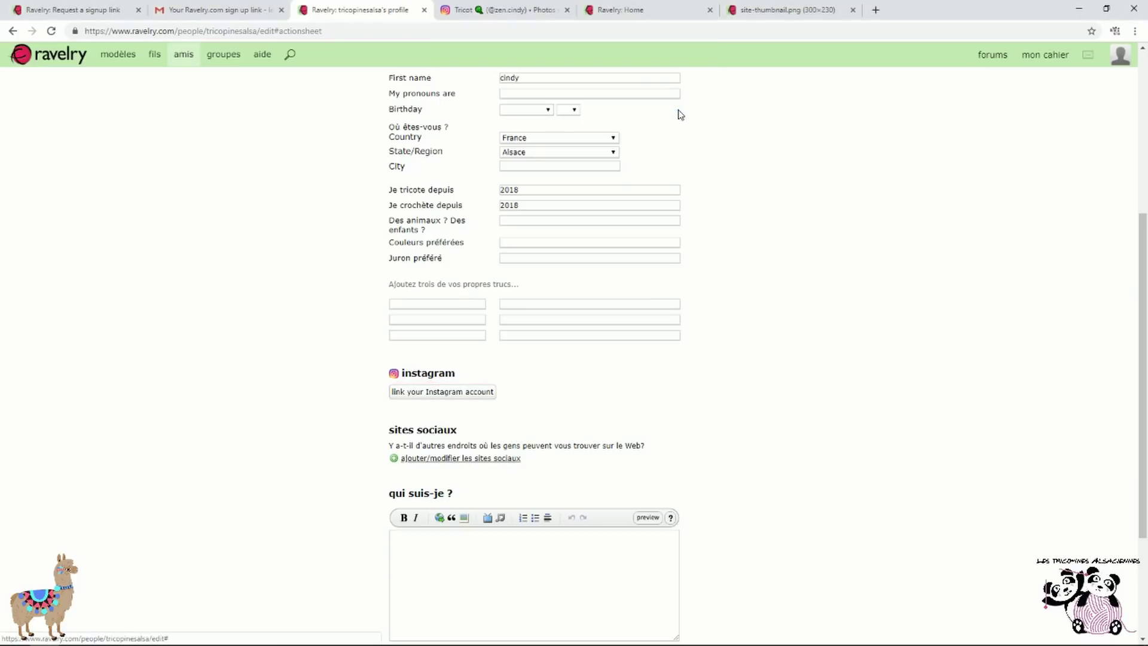
scroll(745, 314, down, 1)
scroll(735, 329, up, 6)
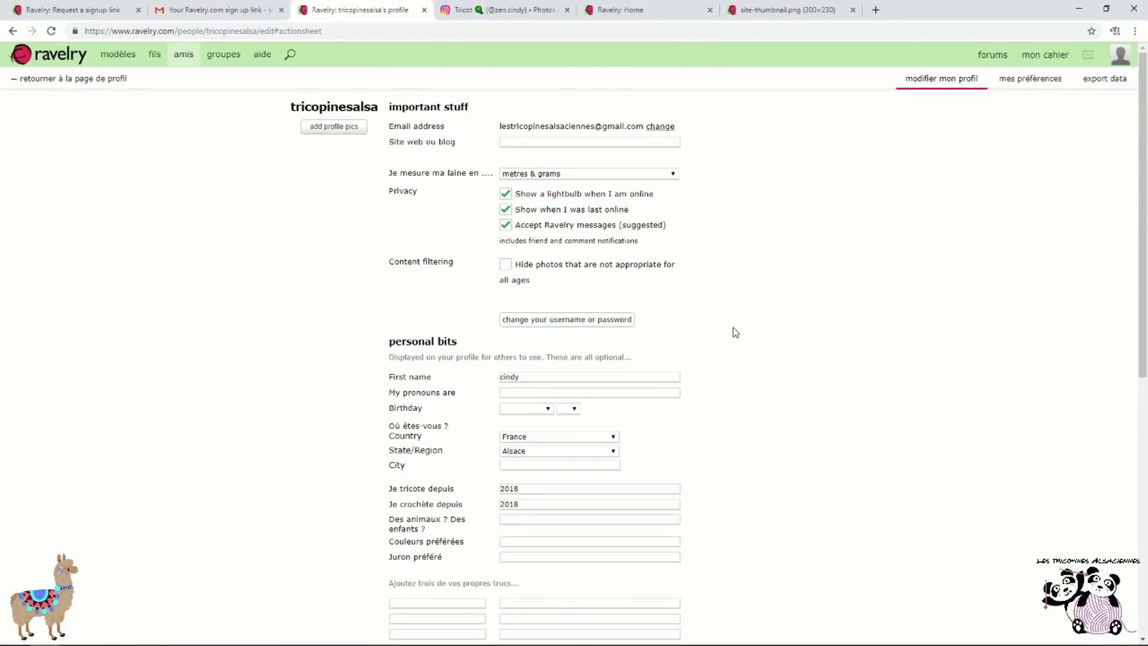
scroll(824, 221, down, 8)
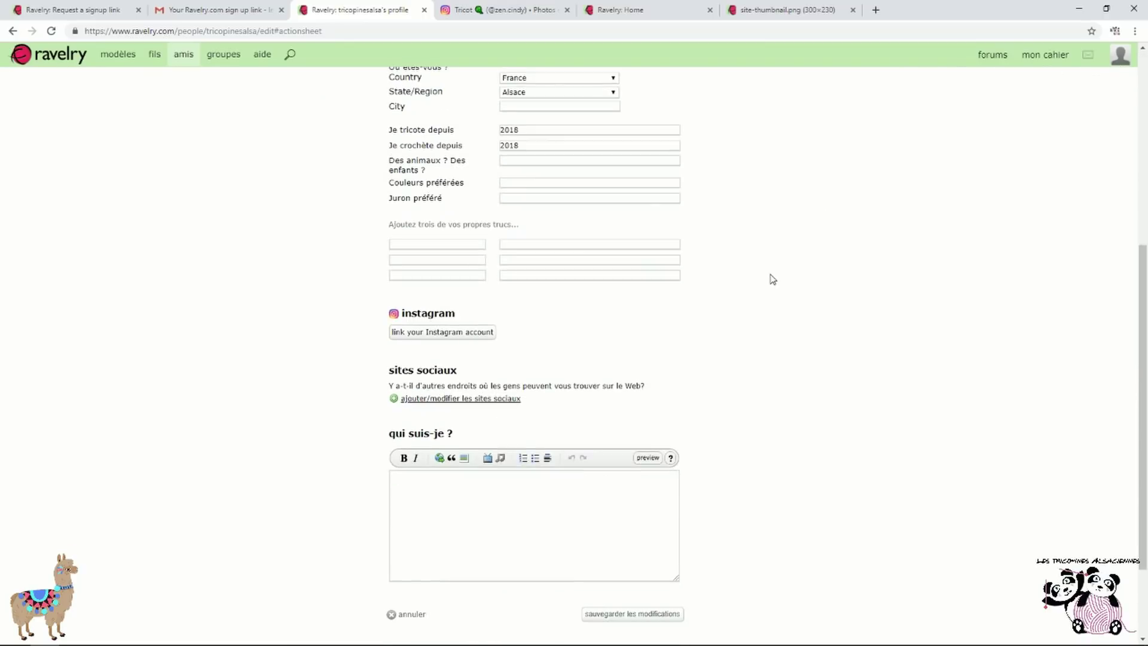
click(633, 496)
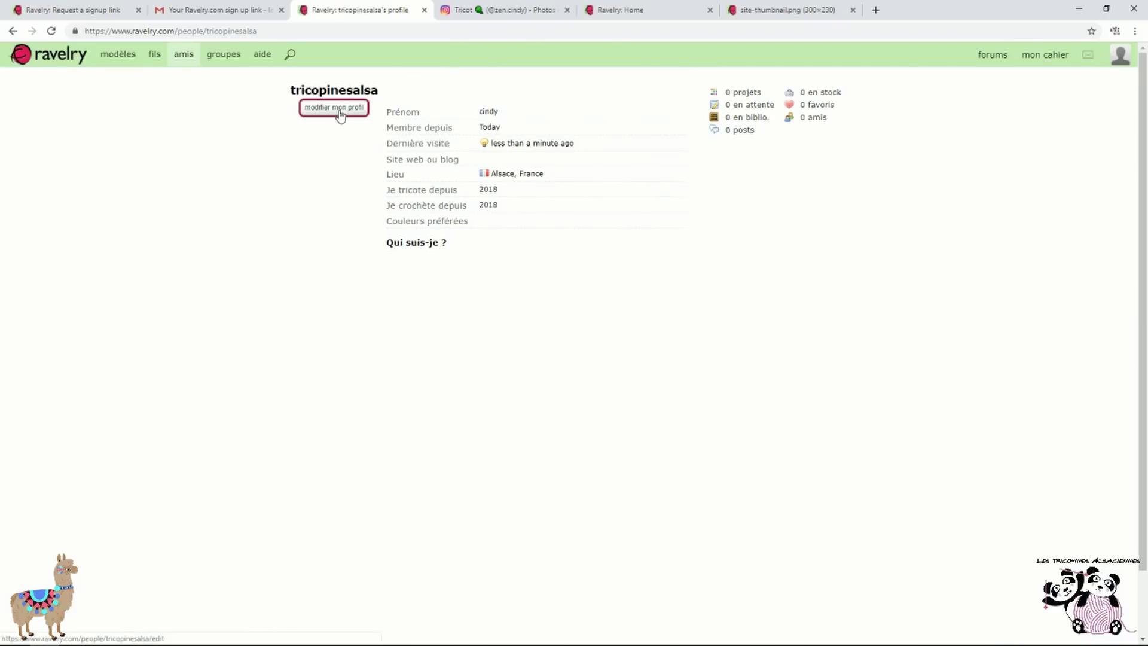
click(340, 114)
scroll(748, 335, down, 5)
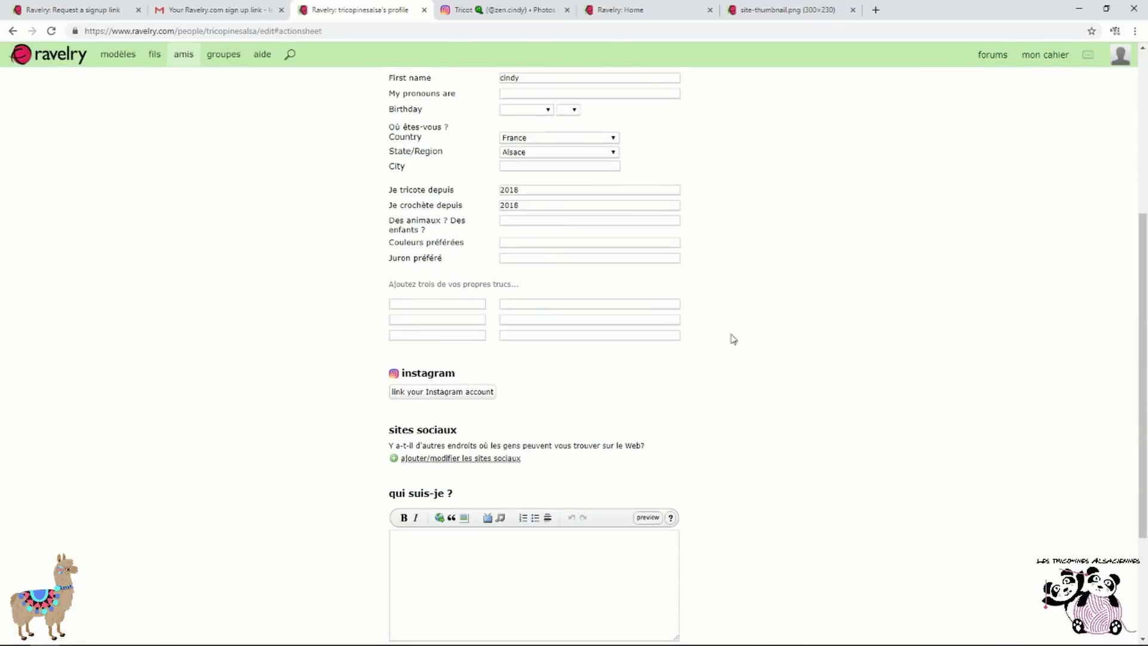
Link an Instagram account to the profile and check the linked Instagram page
click(463, 395)
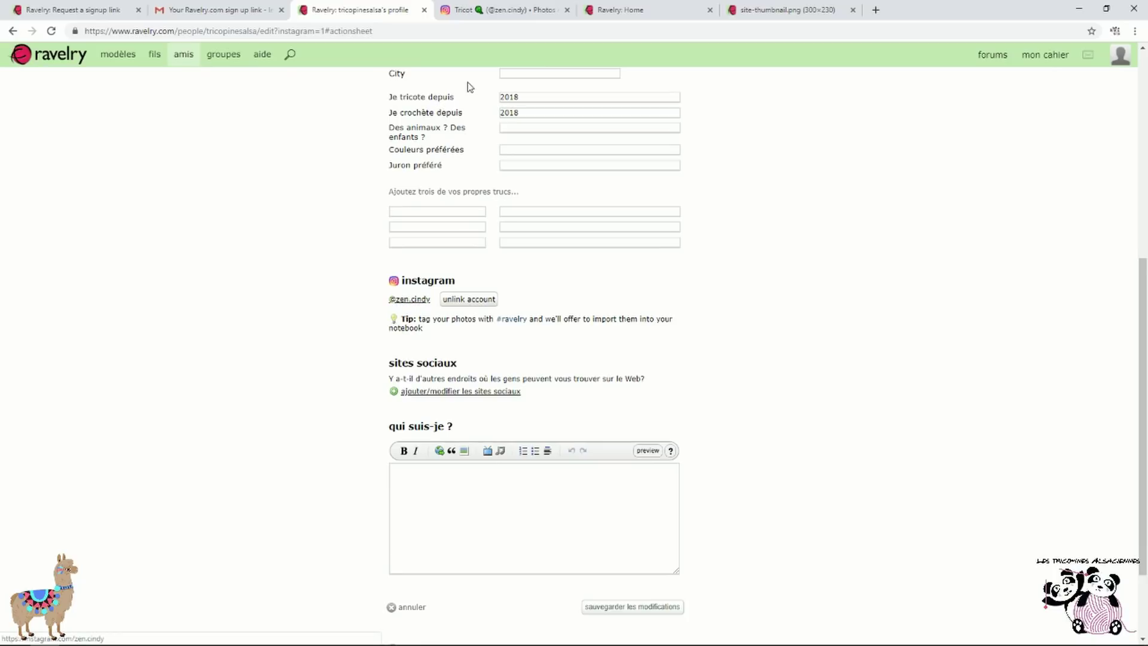
click(493, 10)
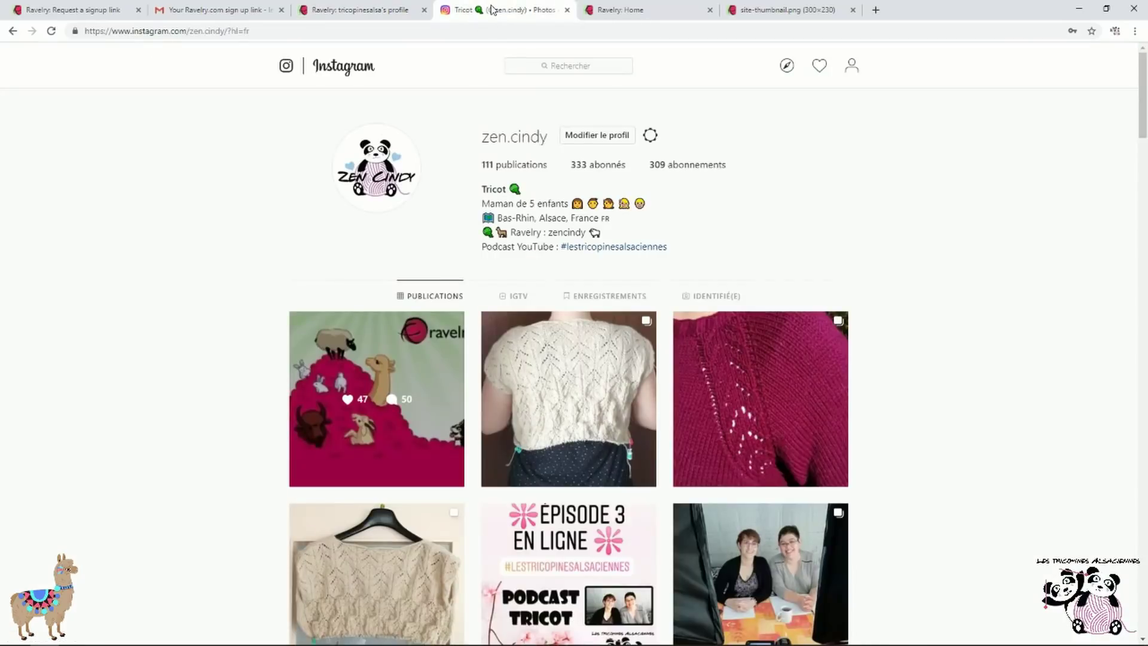
click(347, 9)
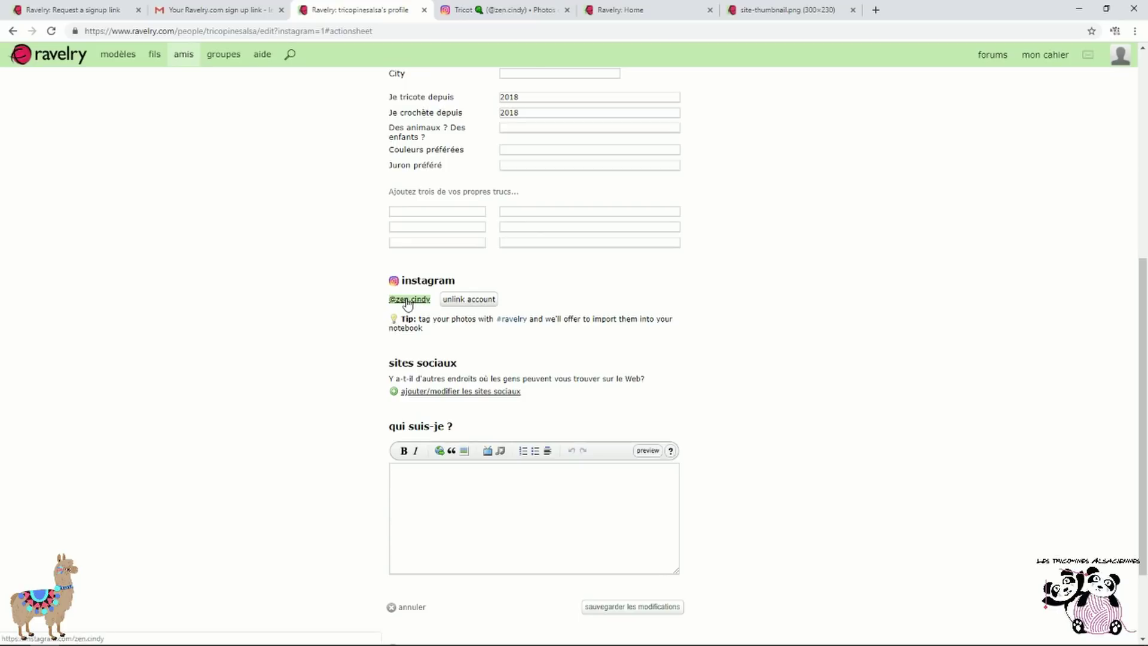
click(515, 11)
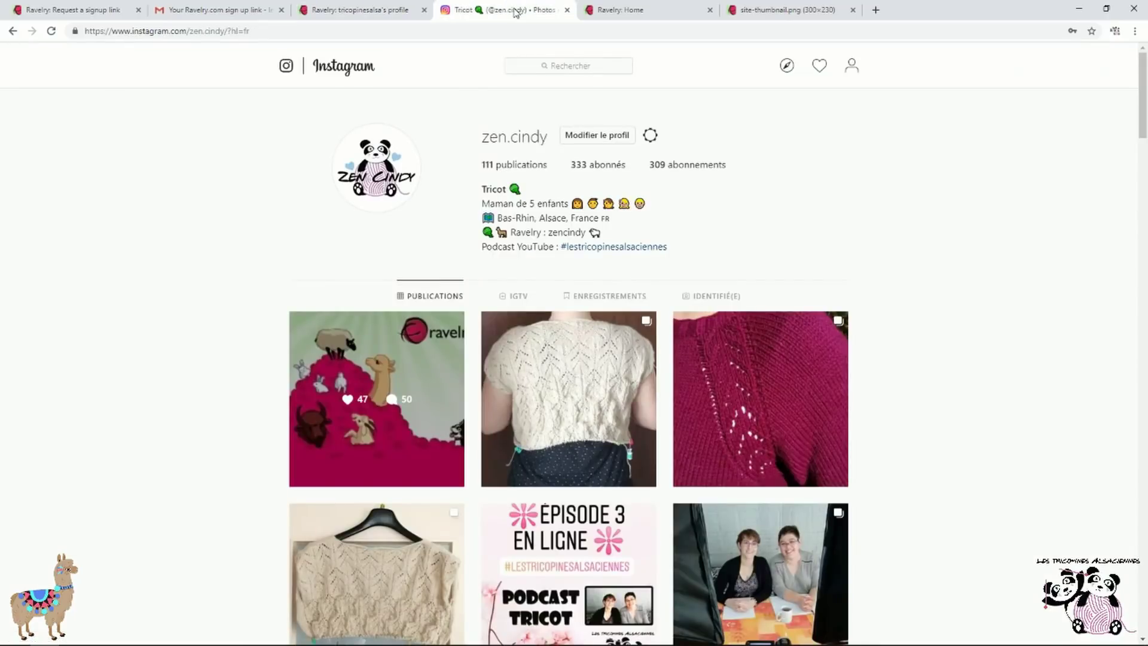
click(405, 12)
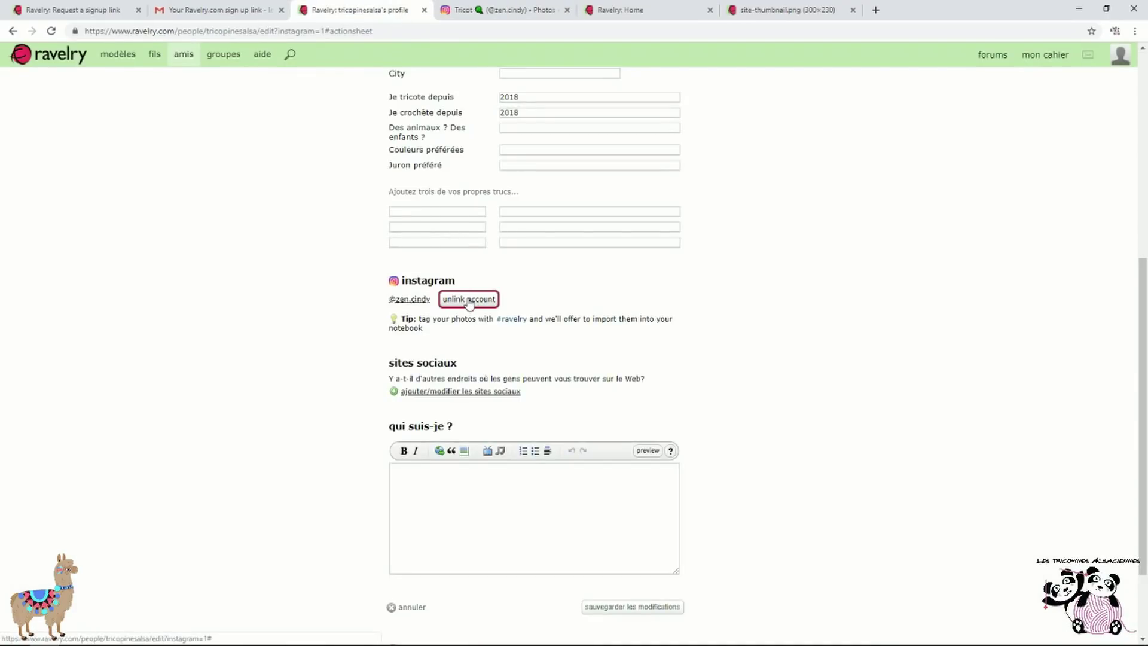
Open and close the social sites list without changes, then save the profile
scroll(467, 307, down, 1)
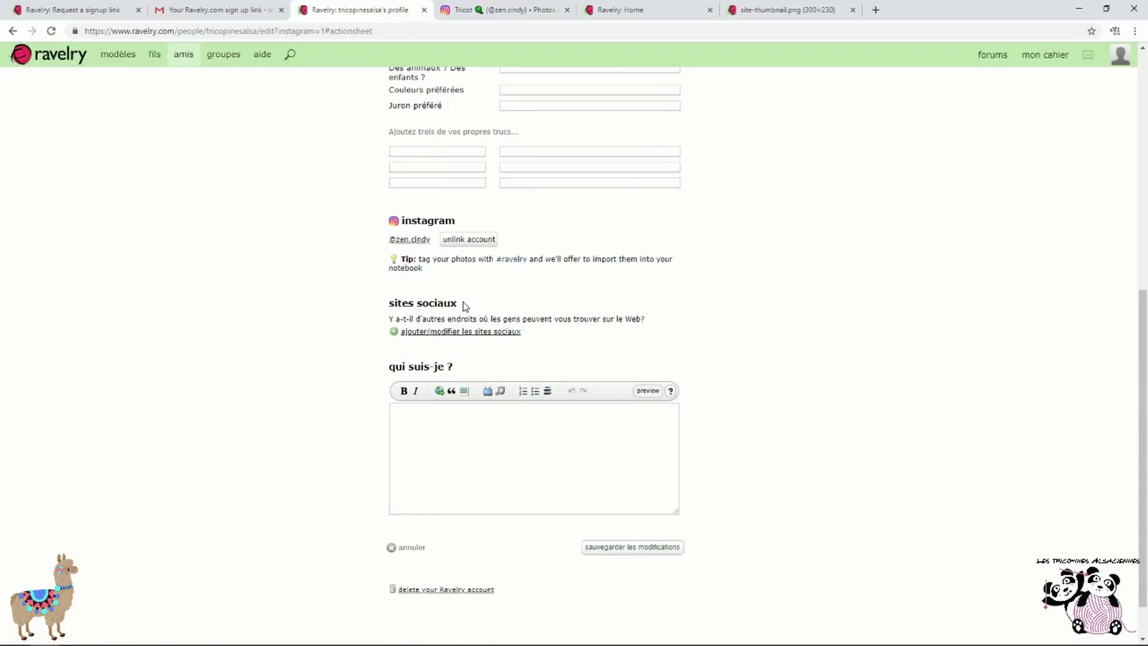
click(487, 334)
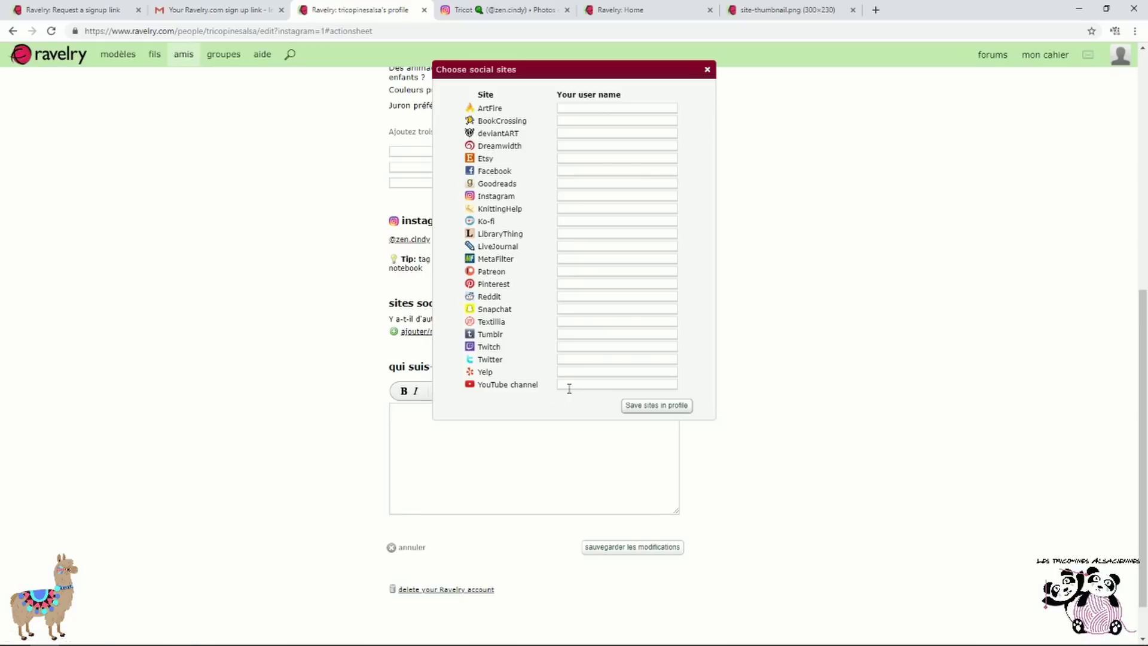
click(707, 70)
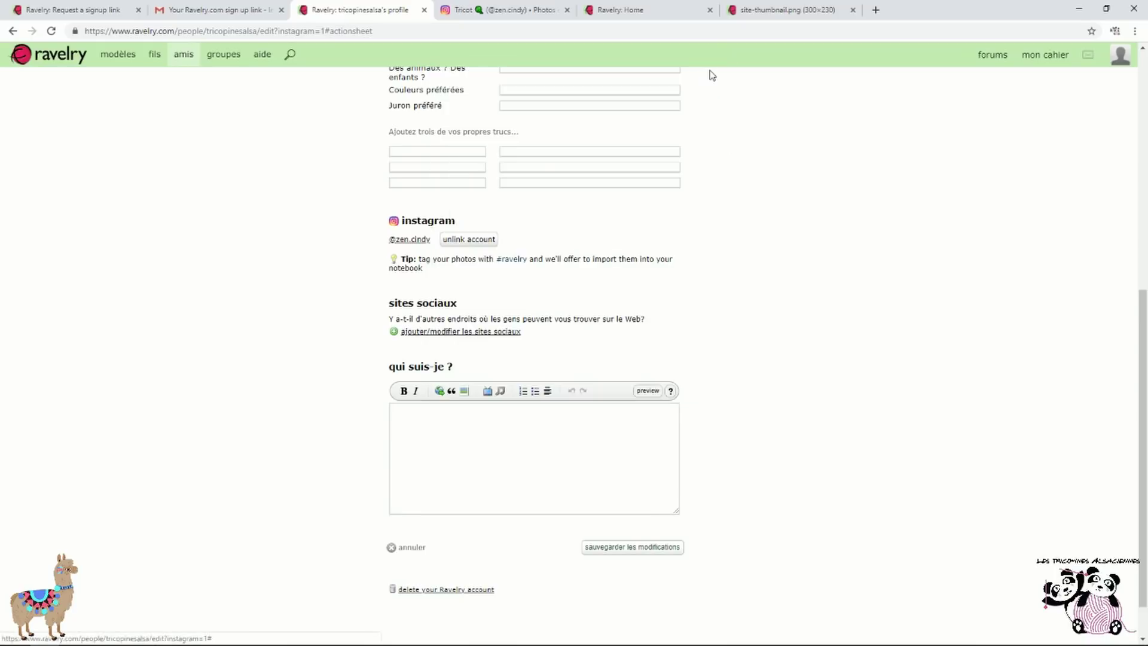
scroll(320, 389, down, 1)
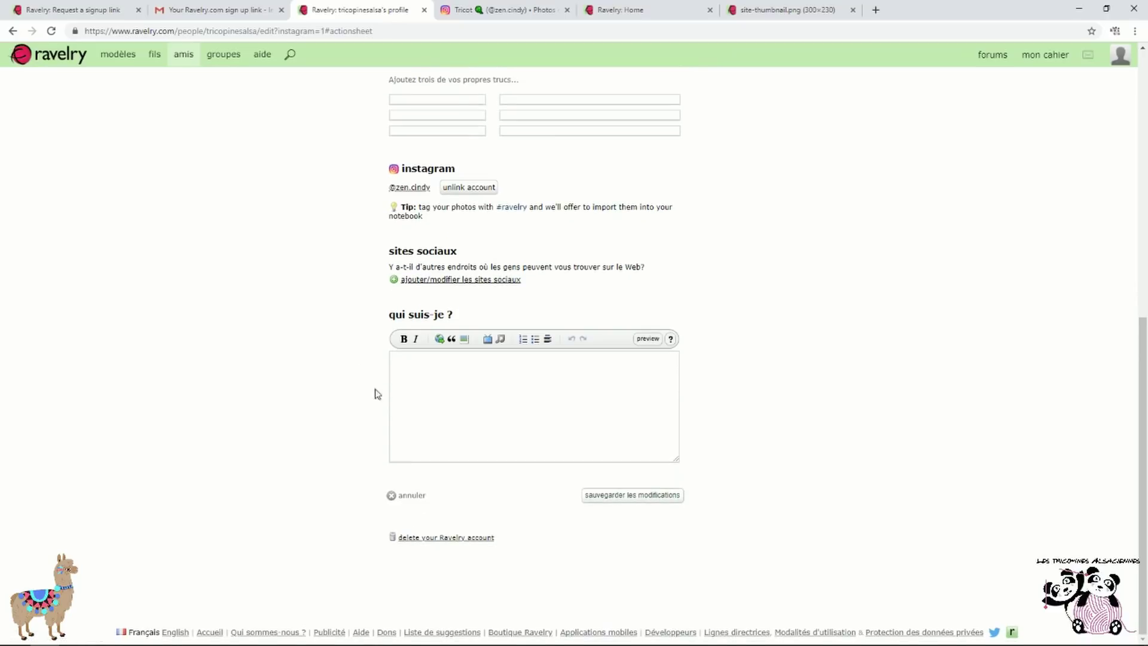
click(441, 363)
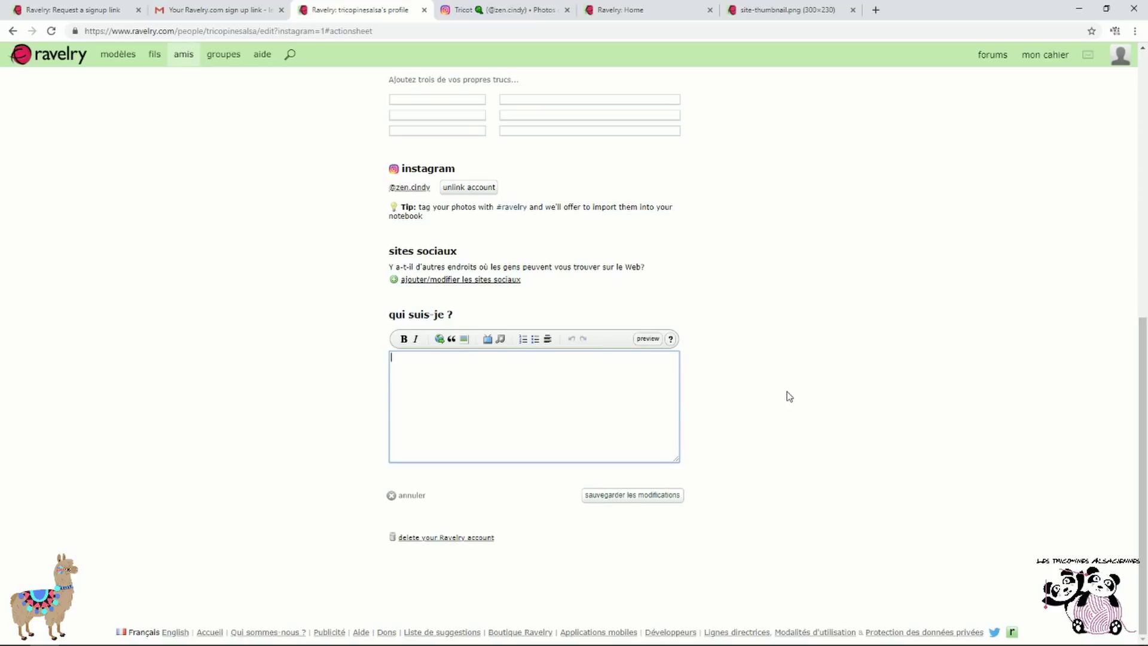
click(668, 500)
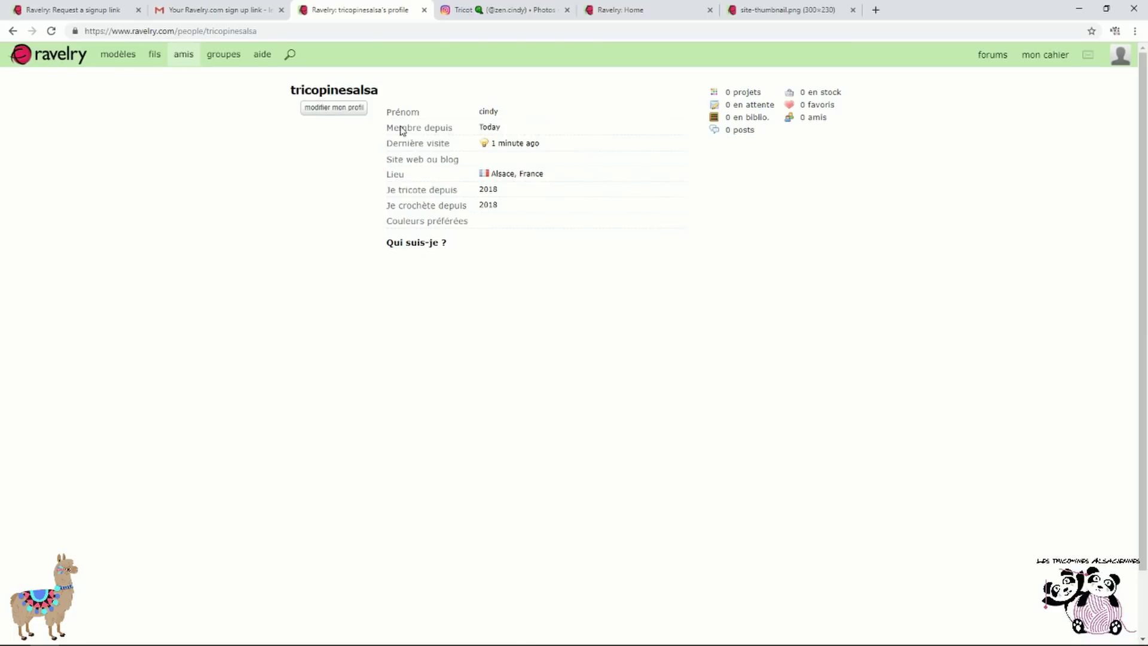
Upload Panda-Youtube-Logo as a second profile picture and view it on the public profile
click(334, 107)
click(337, 126)
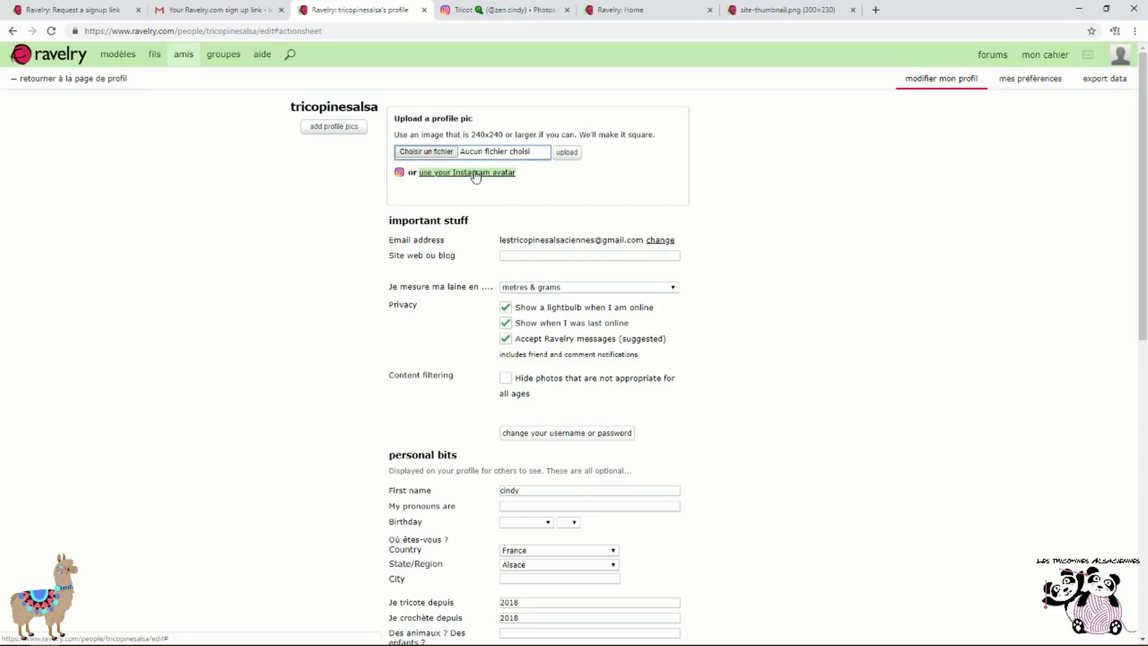
click(423, 153)
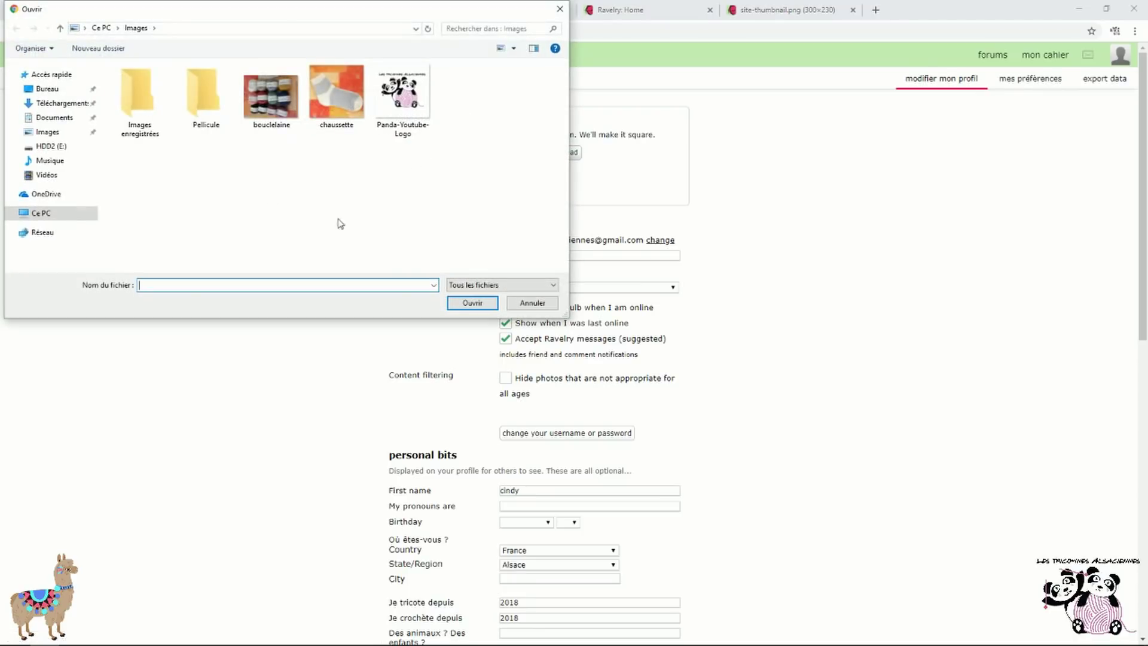
click(415, 103)
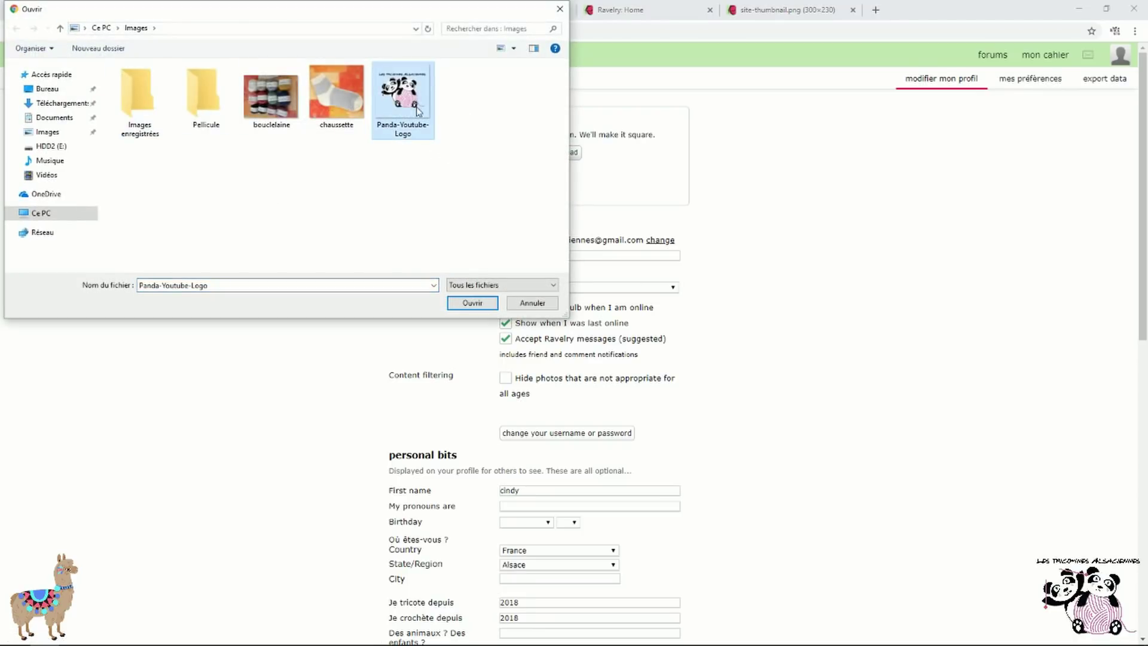
click(459, 309)
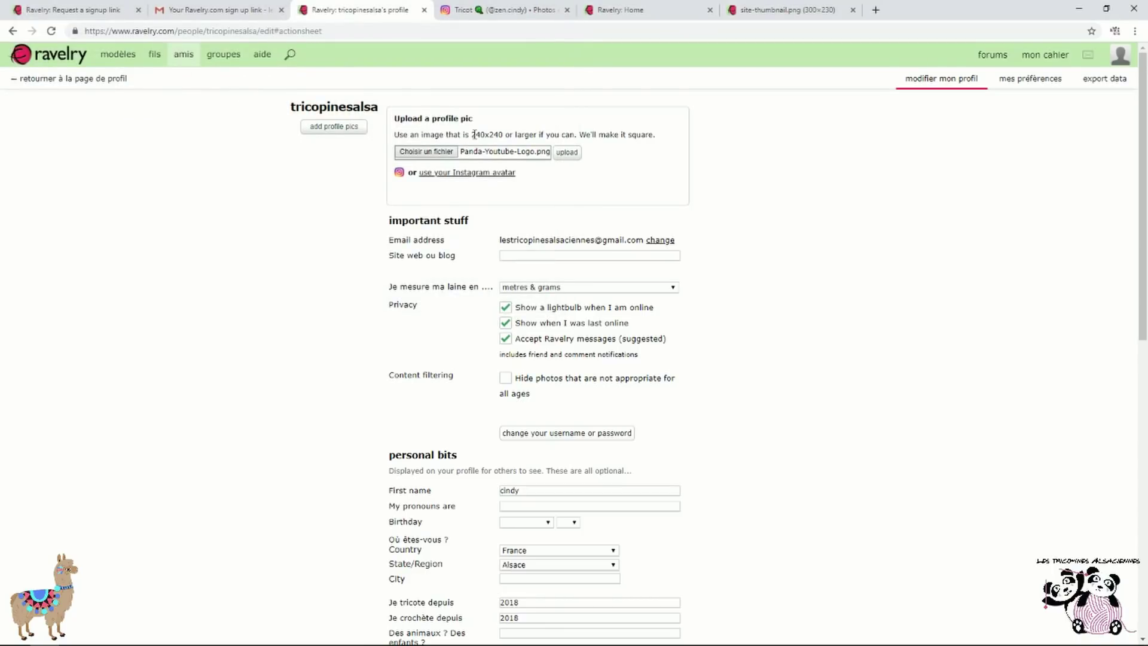
drag(473, 134, 512, 134)
click(566, 152)
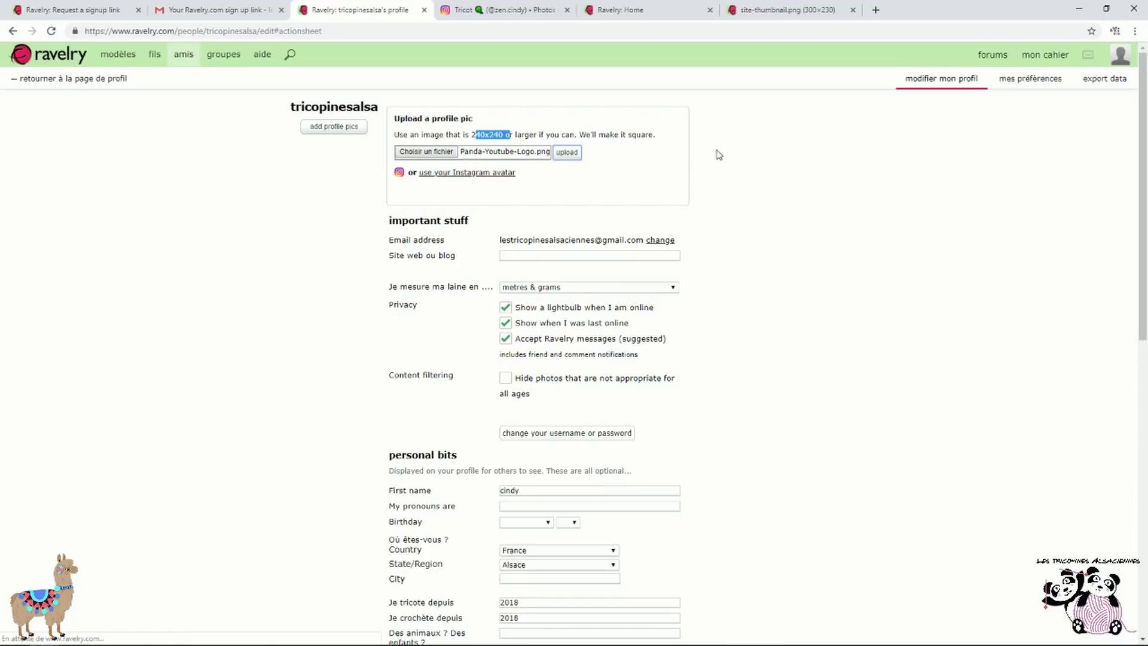
click(566, 154)
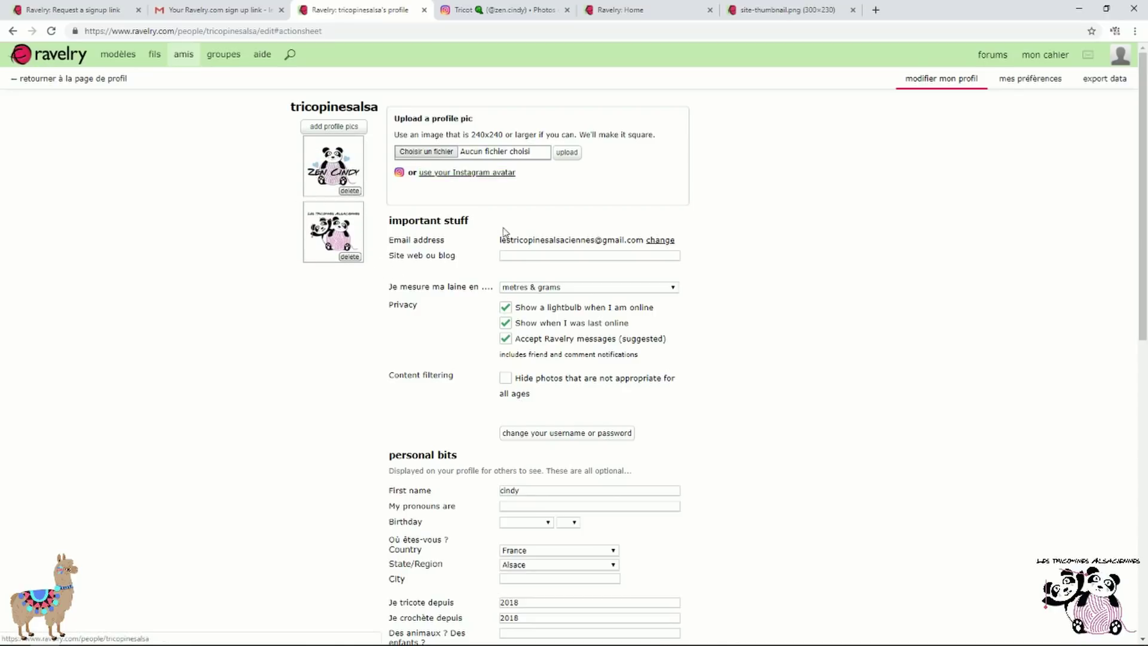
click(346, 232)
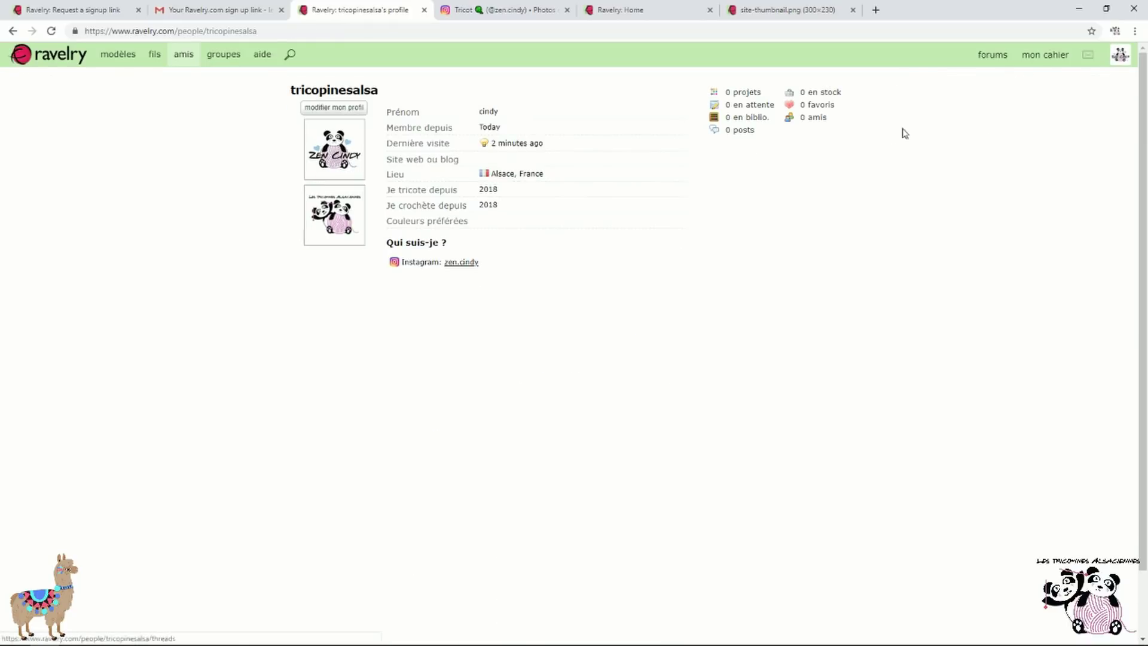
Reload the profile page from the account menu
click(1121, 57)
mouse_move(1120, 56)
click(1068, 86)
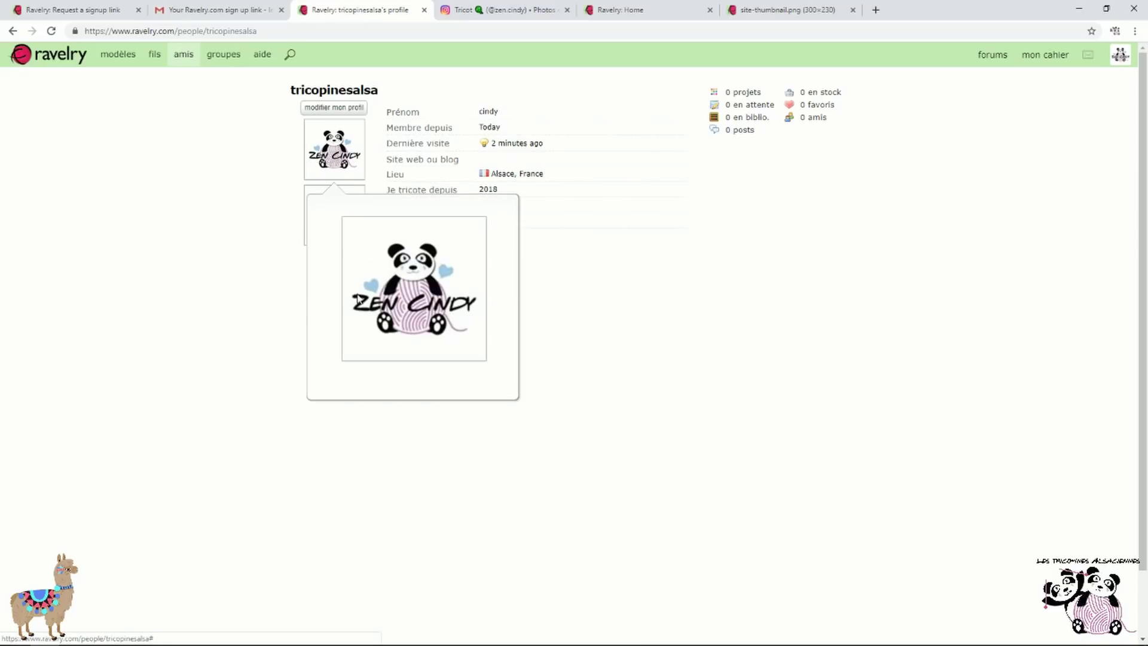
Delete the Zen Cindy profile picture, leaving only the panda logo
click(338, 108)
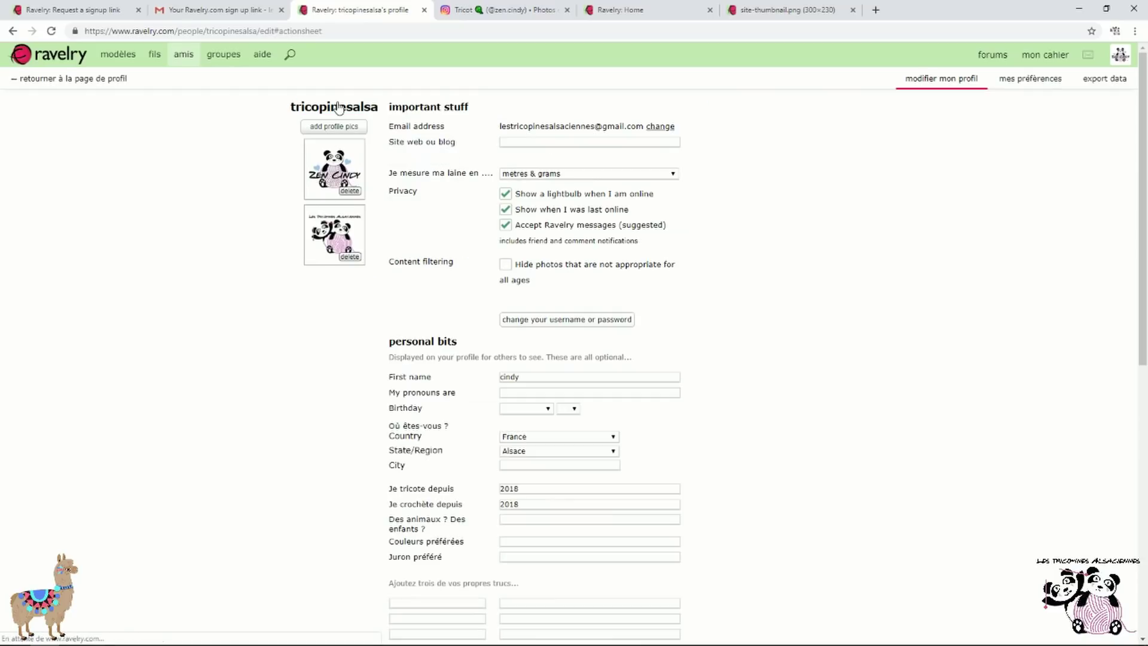
click(352, 193)
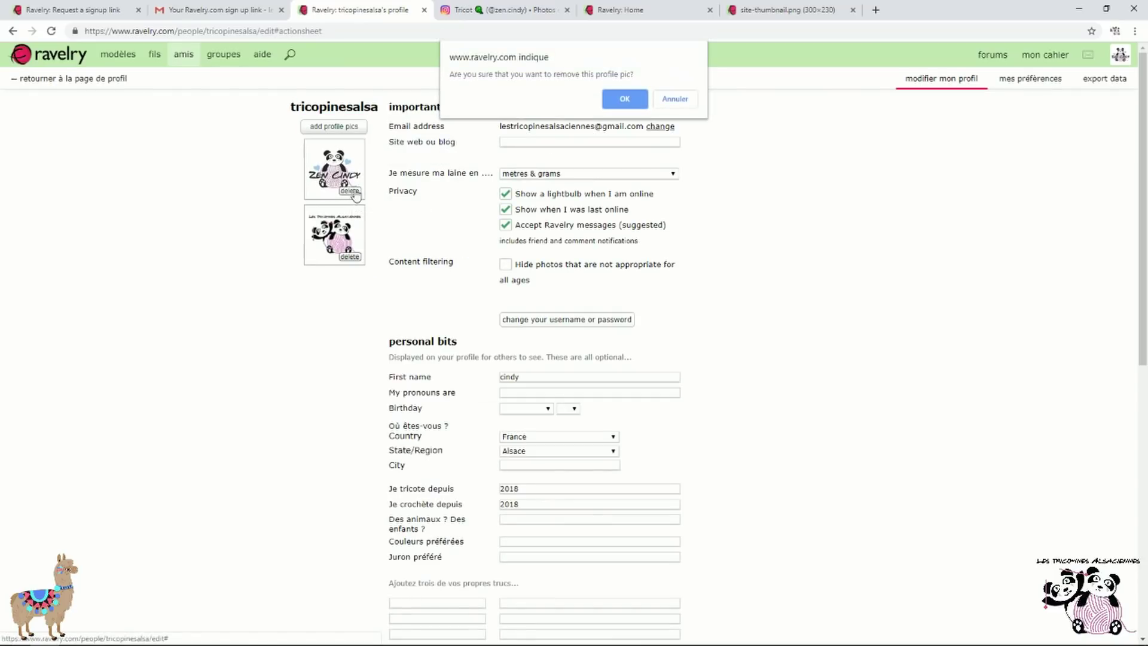
click(620, 105)
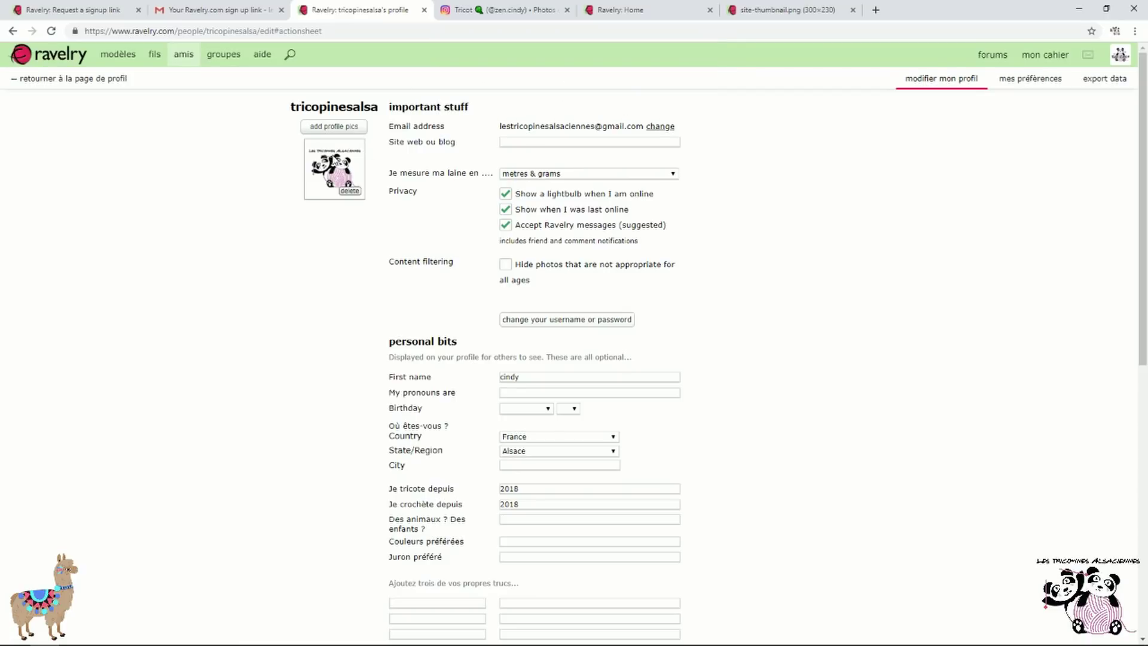
click(1036, 85)
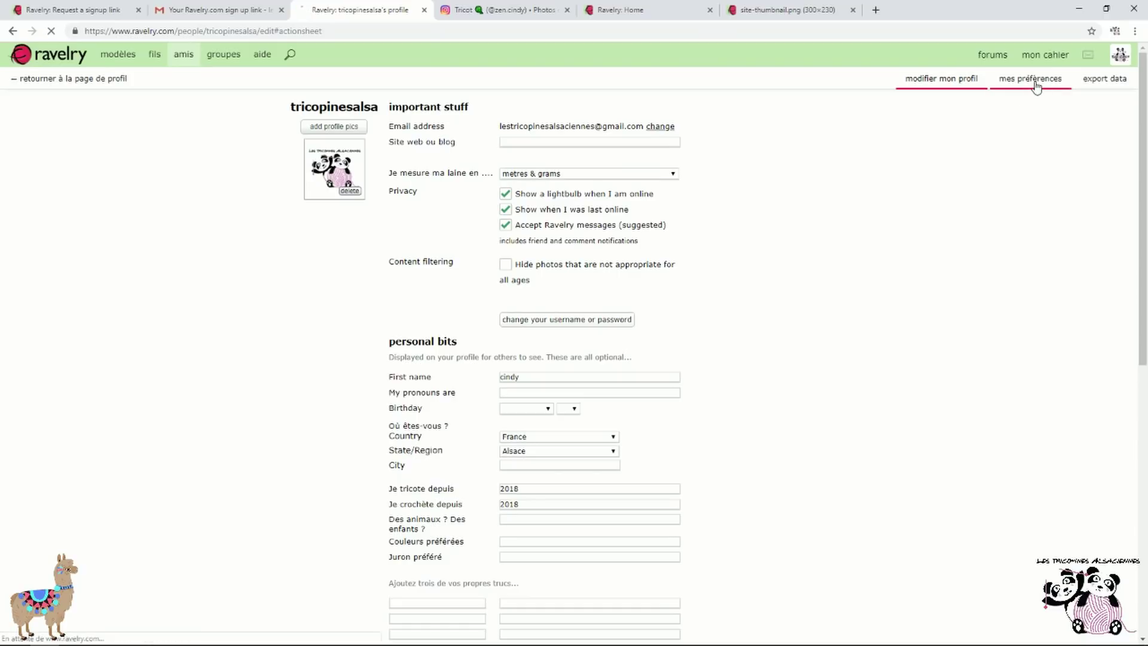
Look over the account preferences, then go back to the public profile page
scroll(906, 188, down, 2)
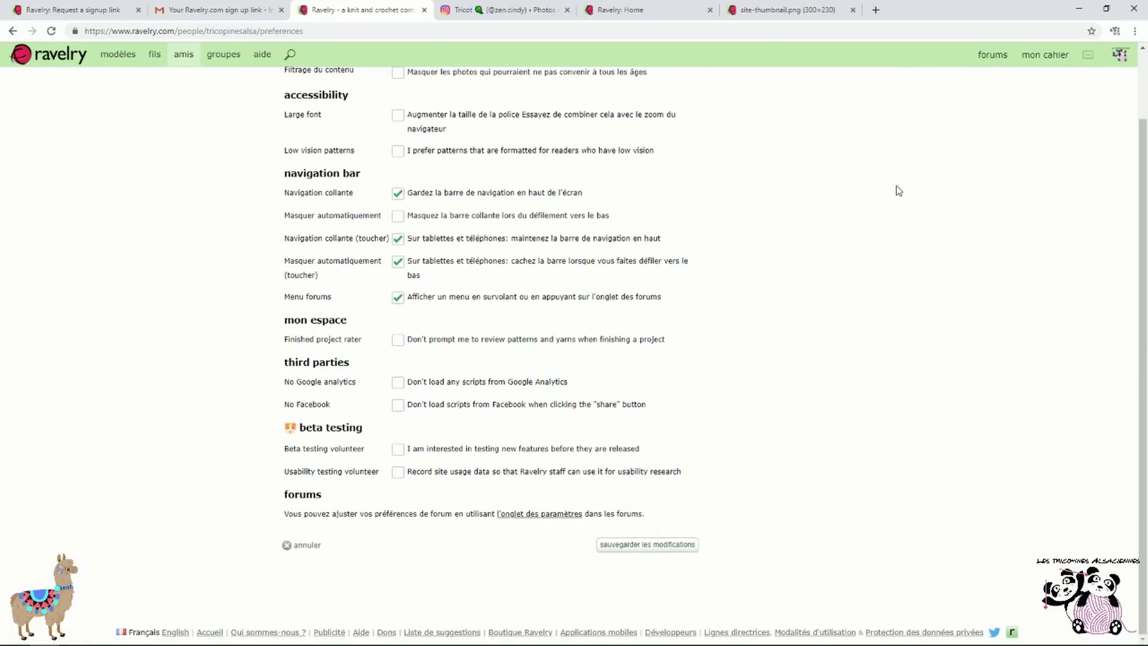
scroll(539, 401, up, 2)
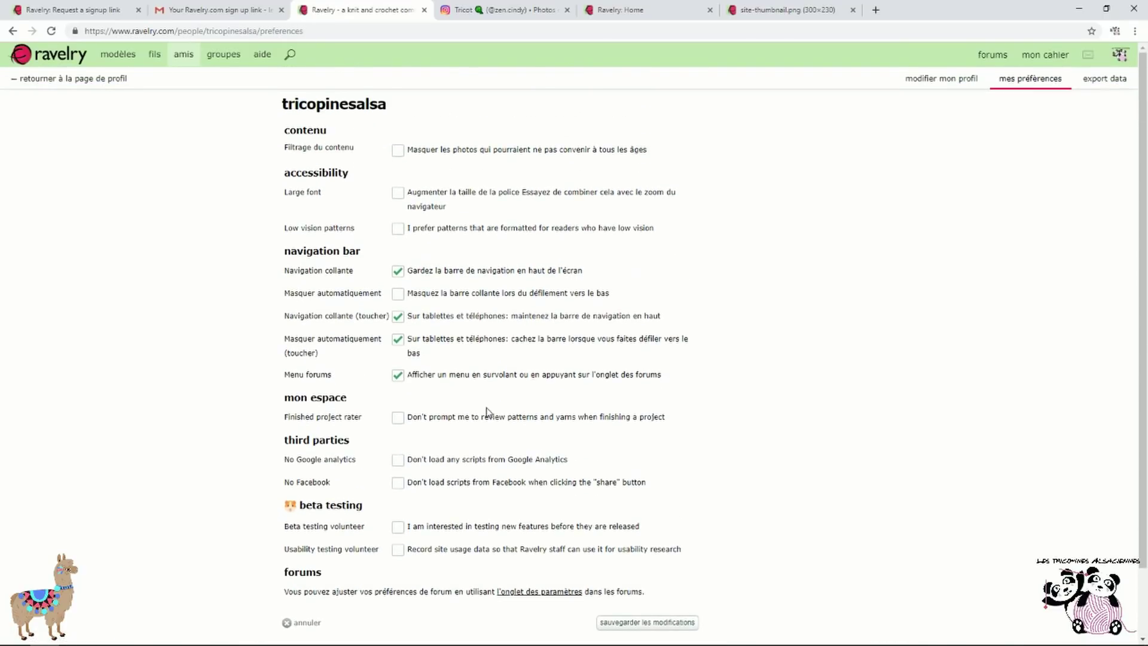
mouse_move(1122, 60)
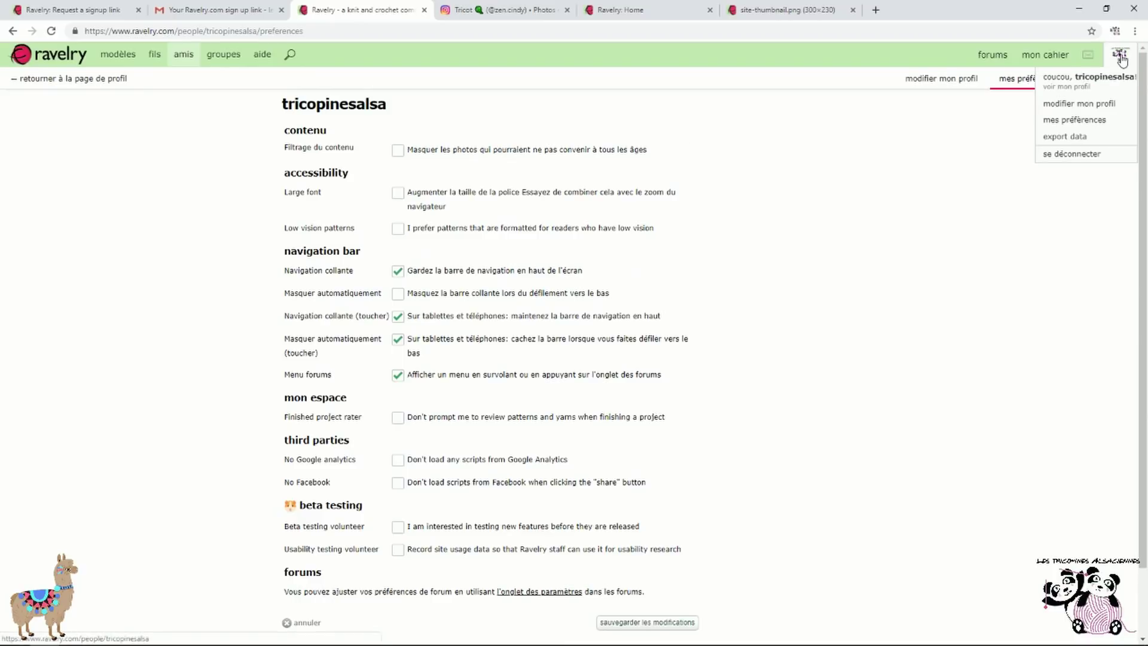
click(1122, 60)
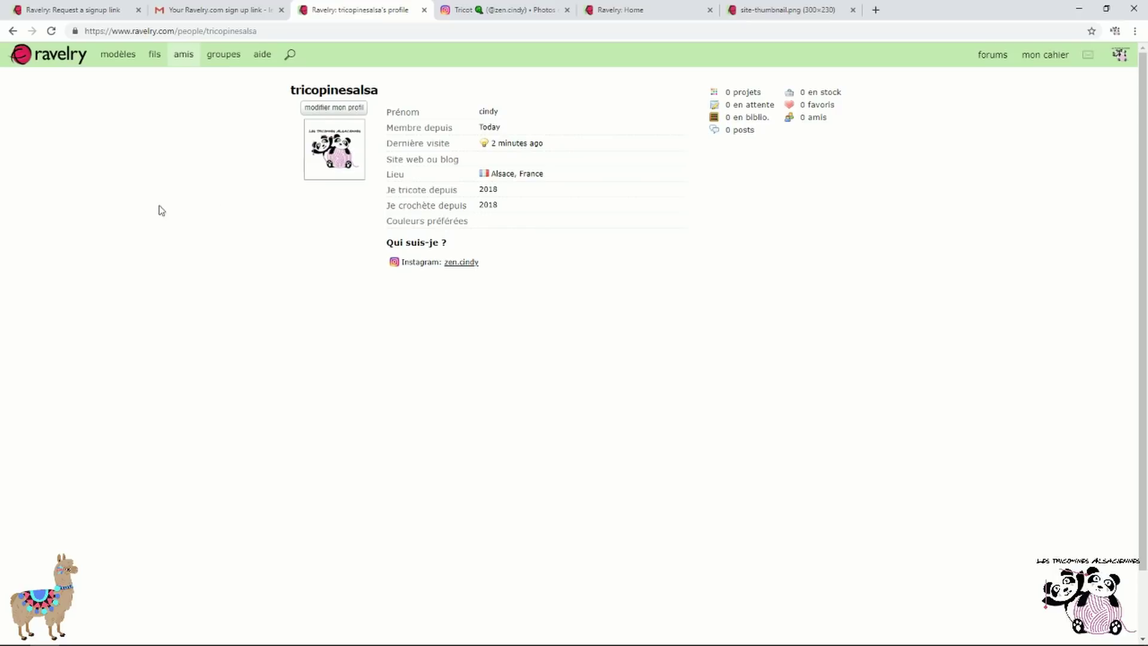
Browse the patterns section and the full pattern catalogue / advanced search page
click(120, 55)
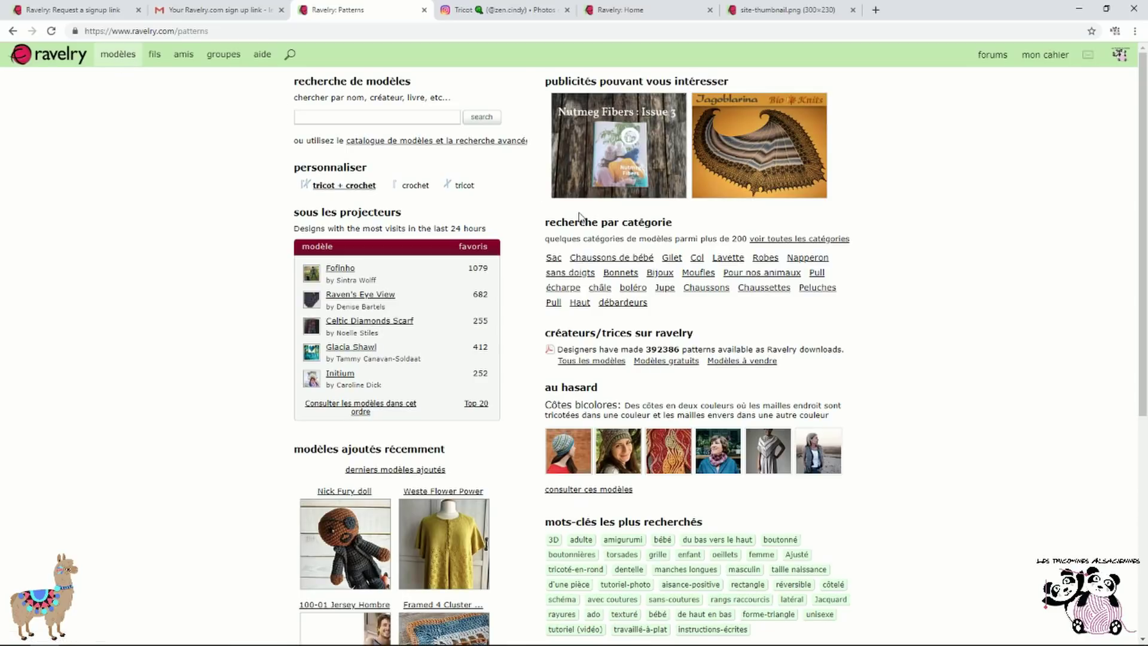
scroll(580, 218, down, 1)
scroll(580, 218, down, 3)
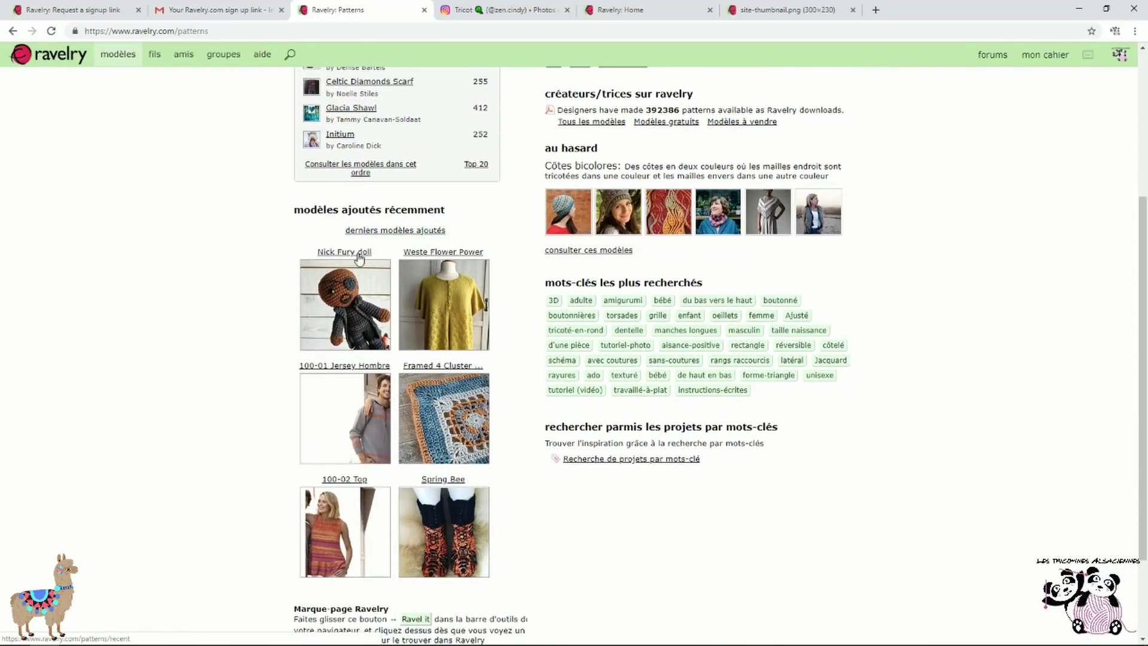
scroll(433, 374, down, 1)
scroll(434, 374, down, 1)
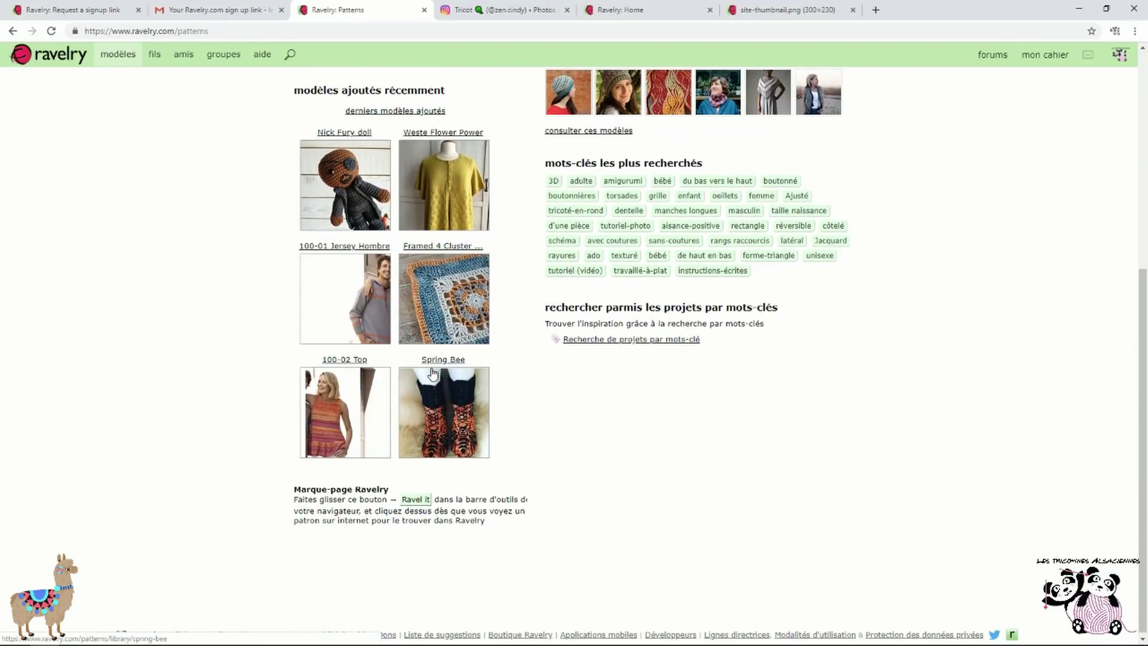
scroll(747, 247, up, 1)
scroll(747, 247, up, 5)
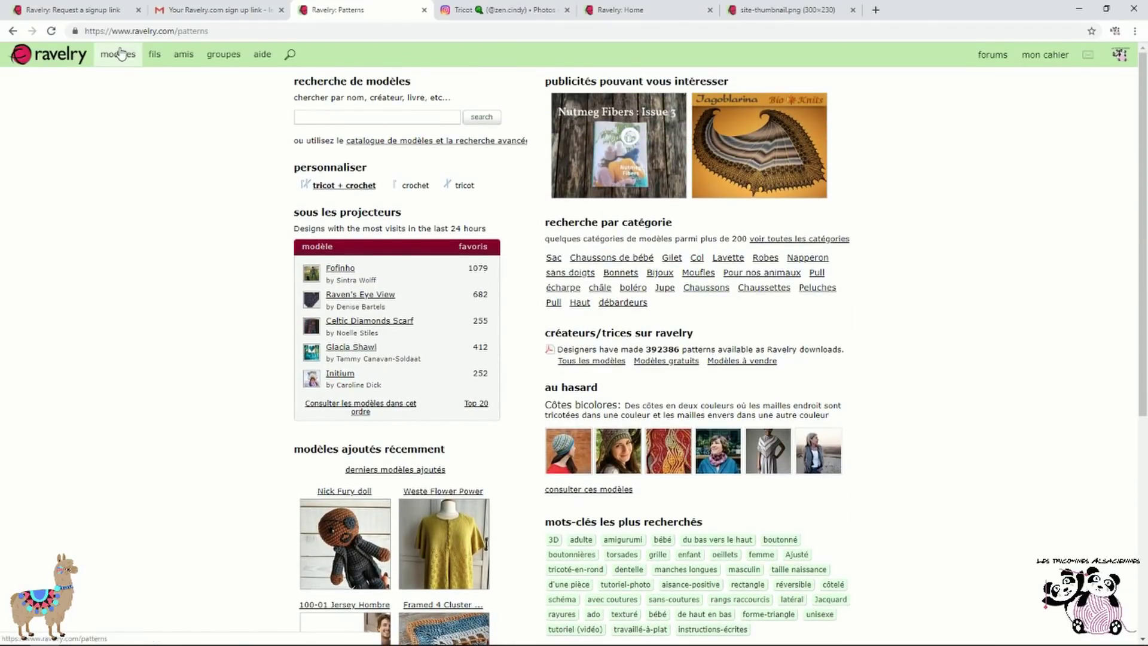
click(460, 144)
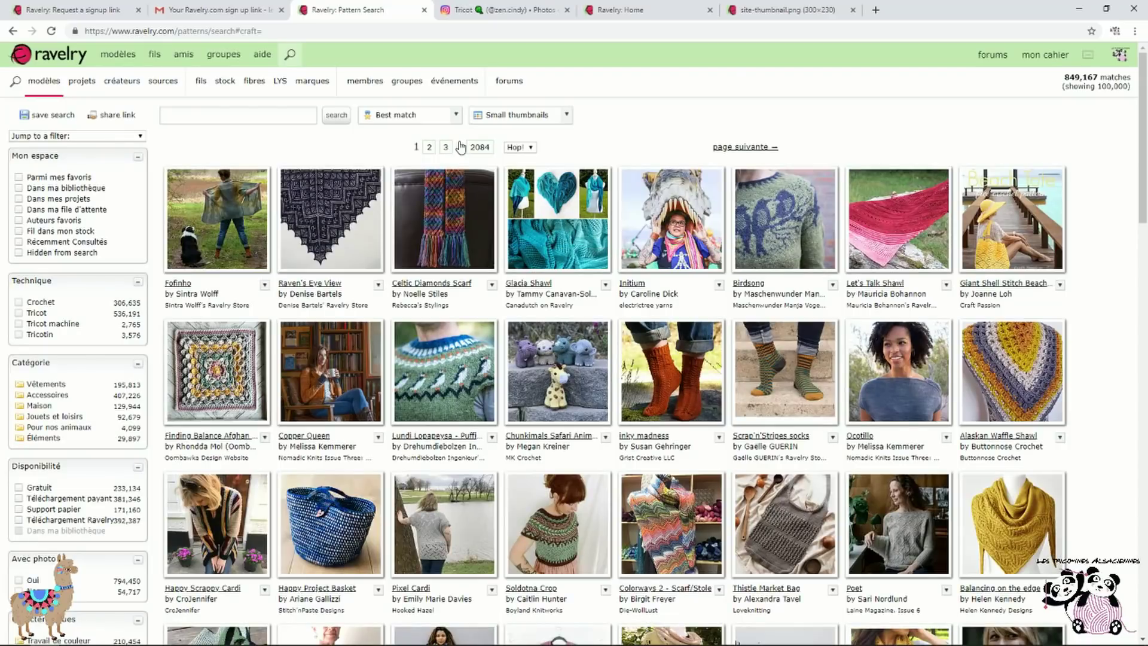
scroll(90, 239, down, 6)
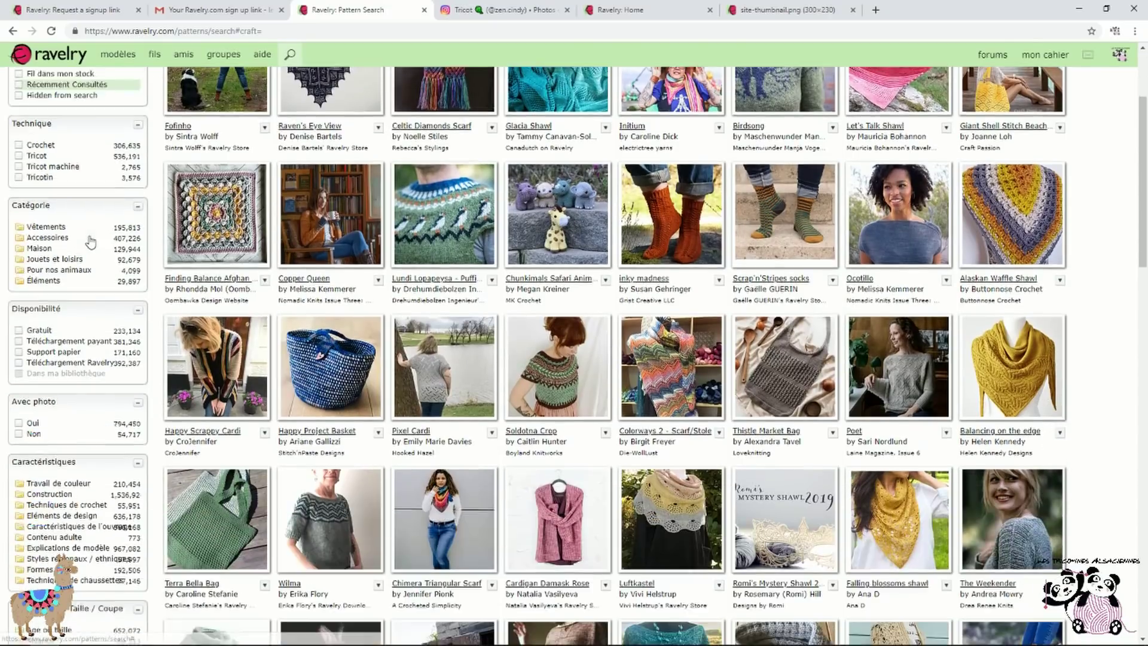
scroll(82, 270, down, 4)
scroll(83, 275, up, 15)
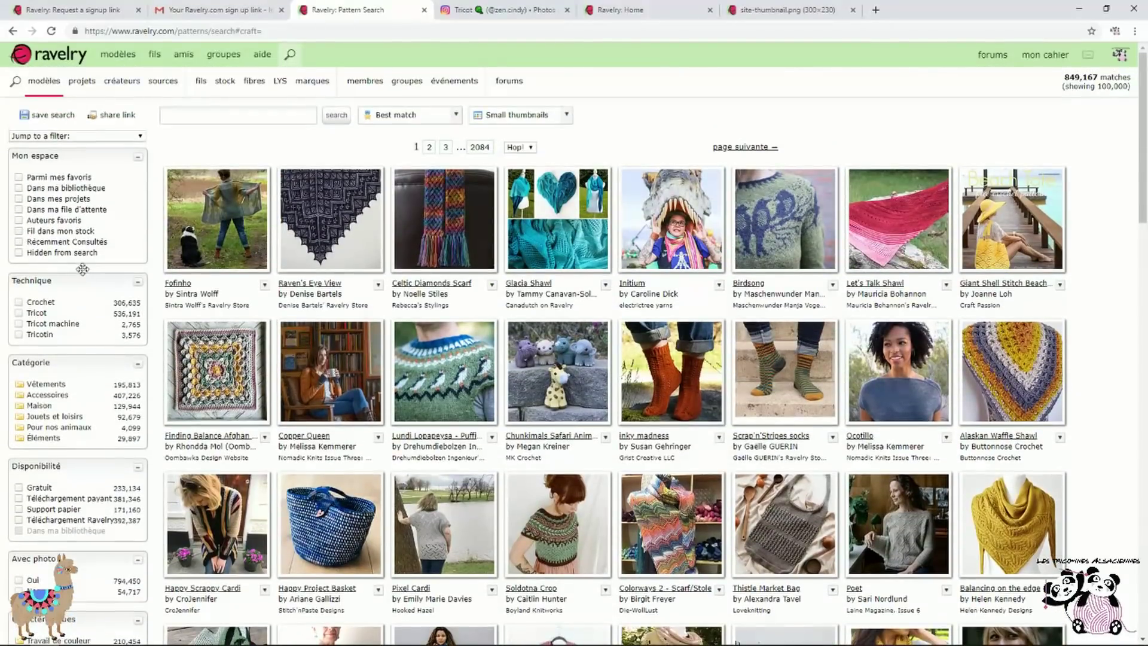
click(131, 62)
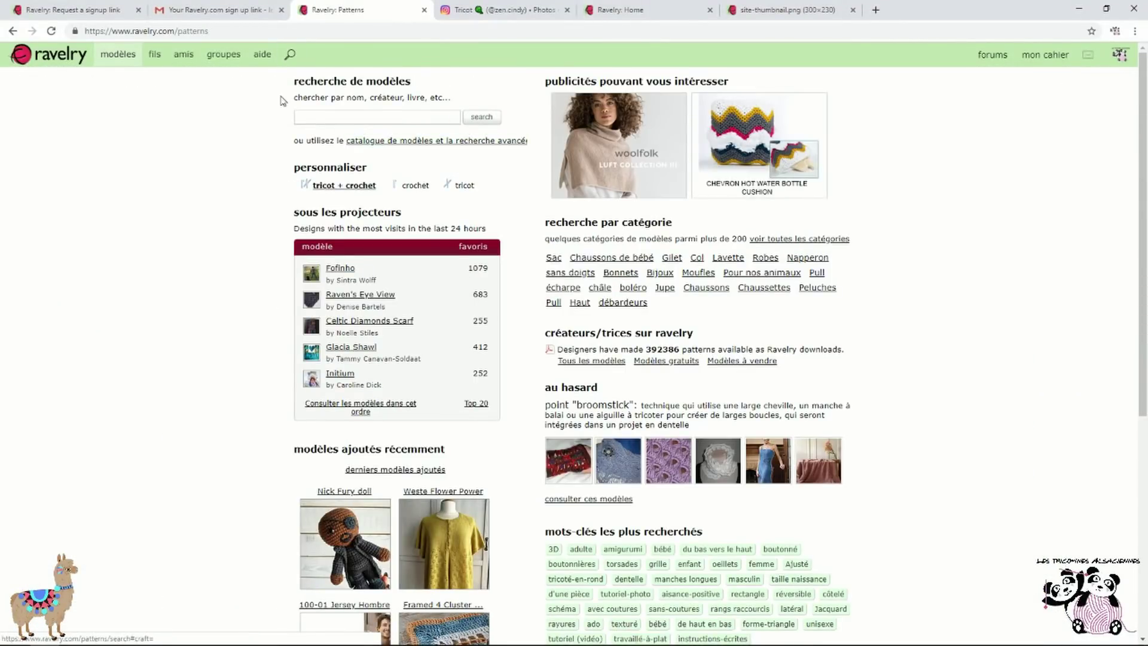
Search across all patterns from the site-wide search, listing 849,167 matches
click(291, 56)
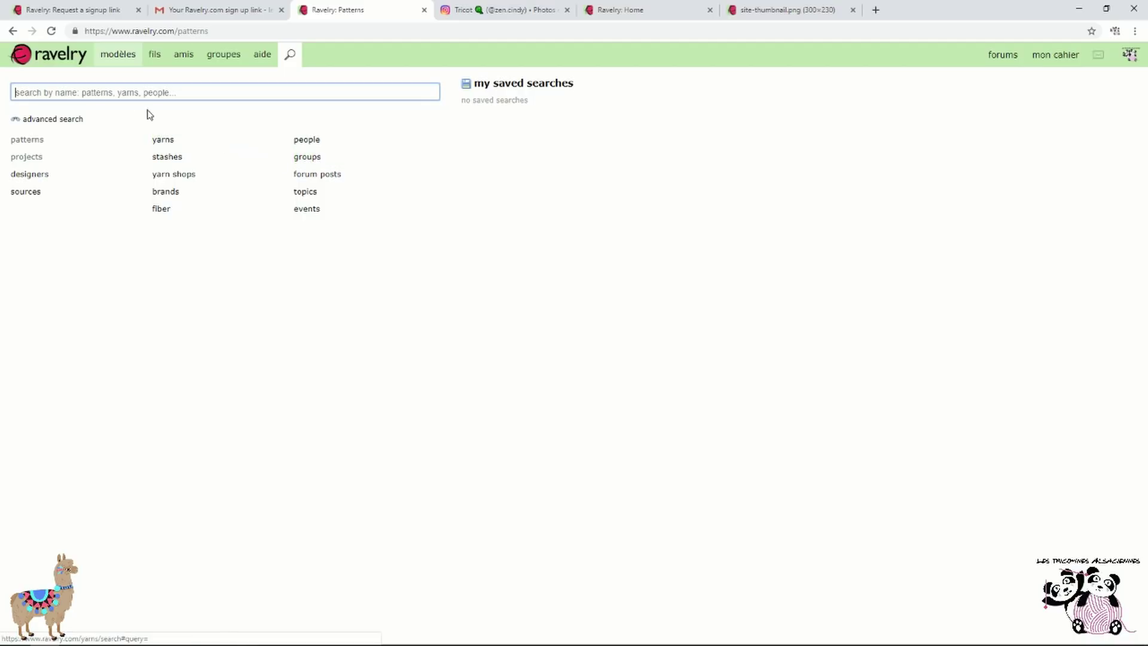
click(30, 139)
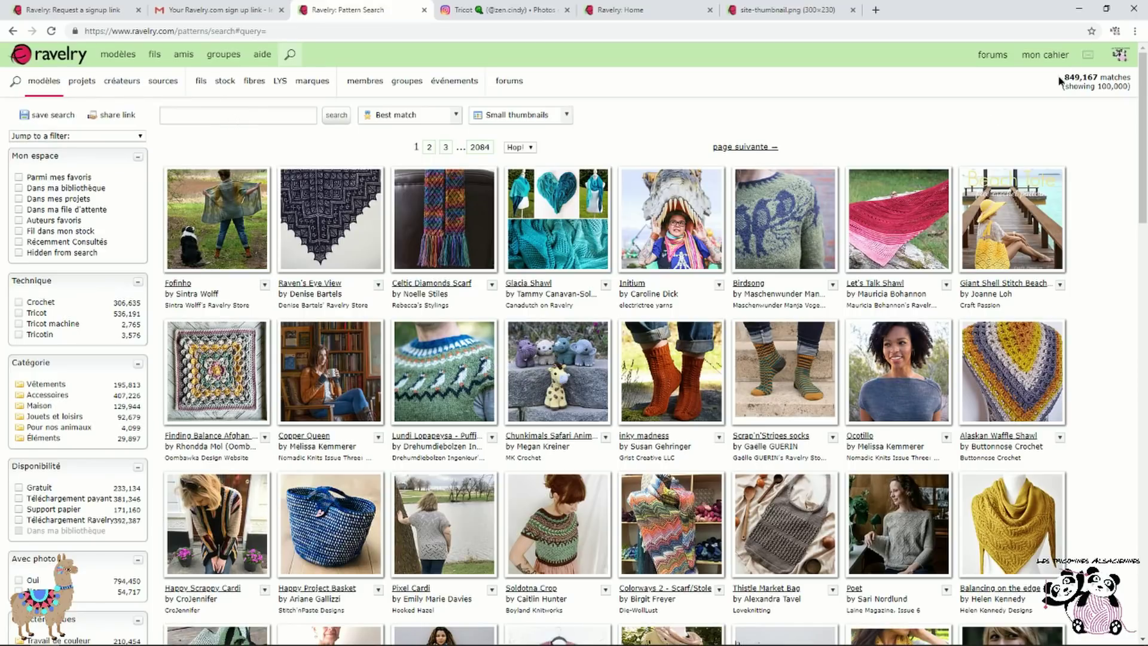
drag(1060, 81, 1124, 77)
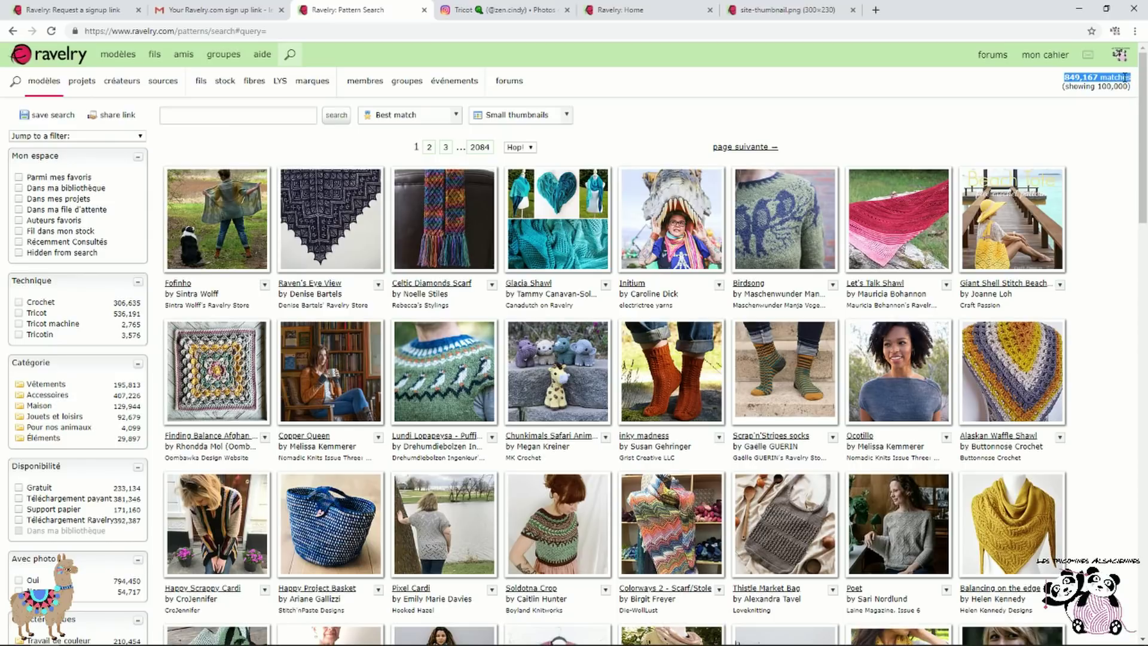
click(263, 118)
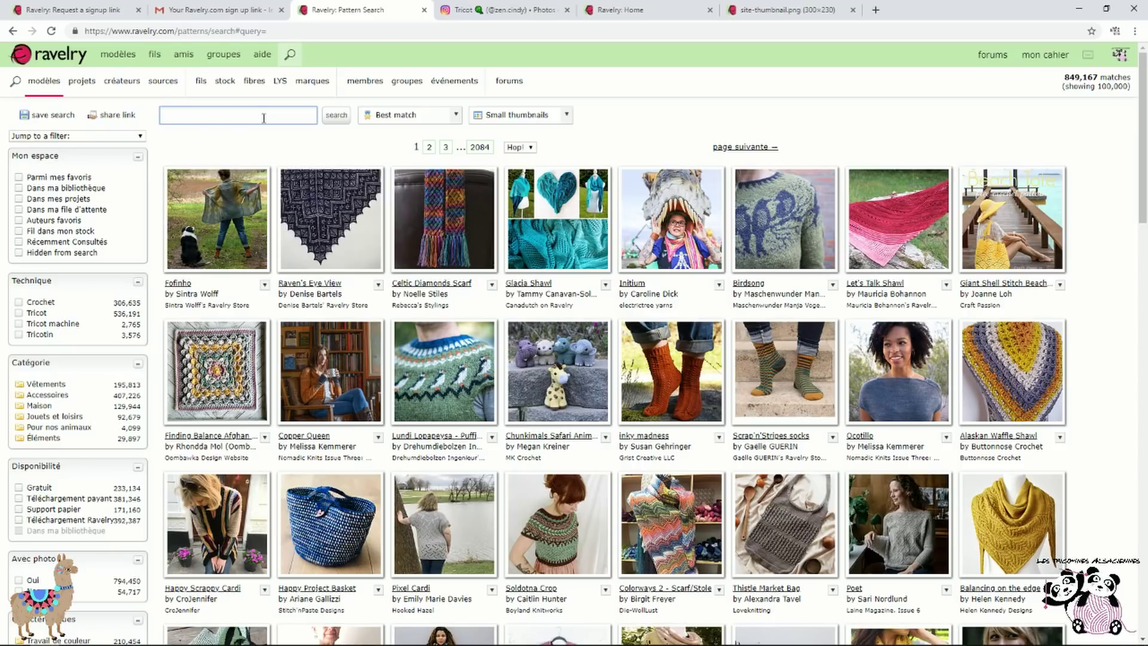
Filter the pattern search by the Language: French suggestion, giving 46,282 matches
text(r)
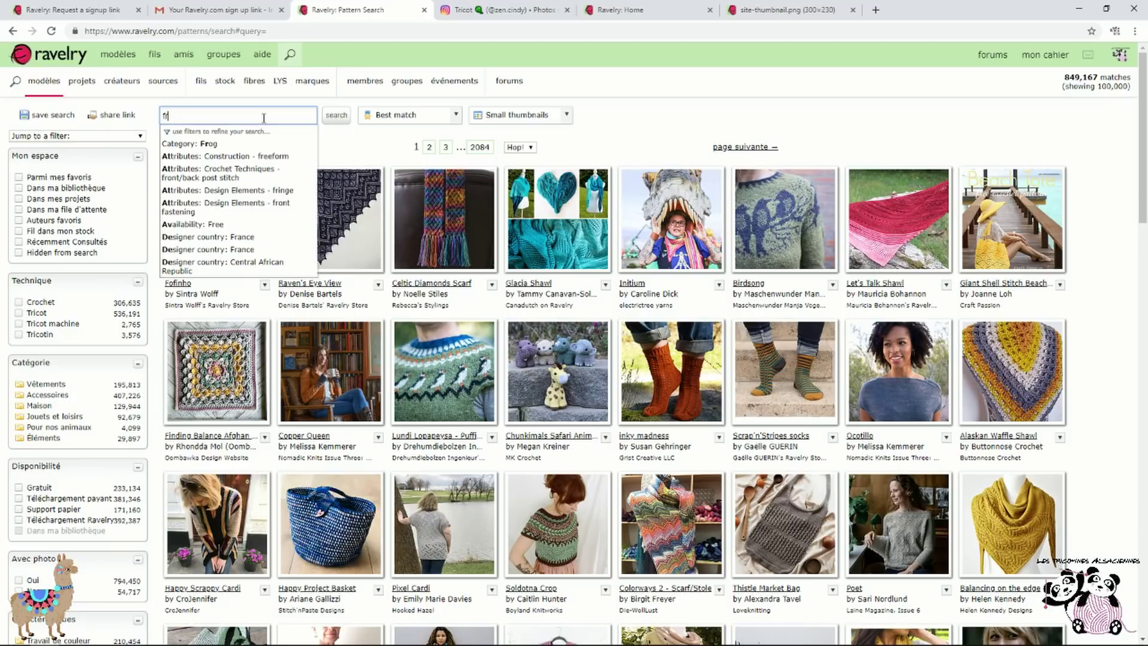
text(en)
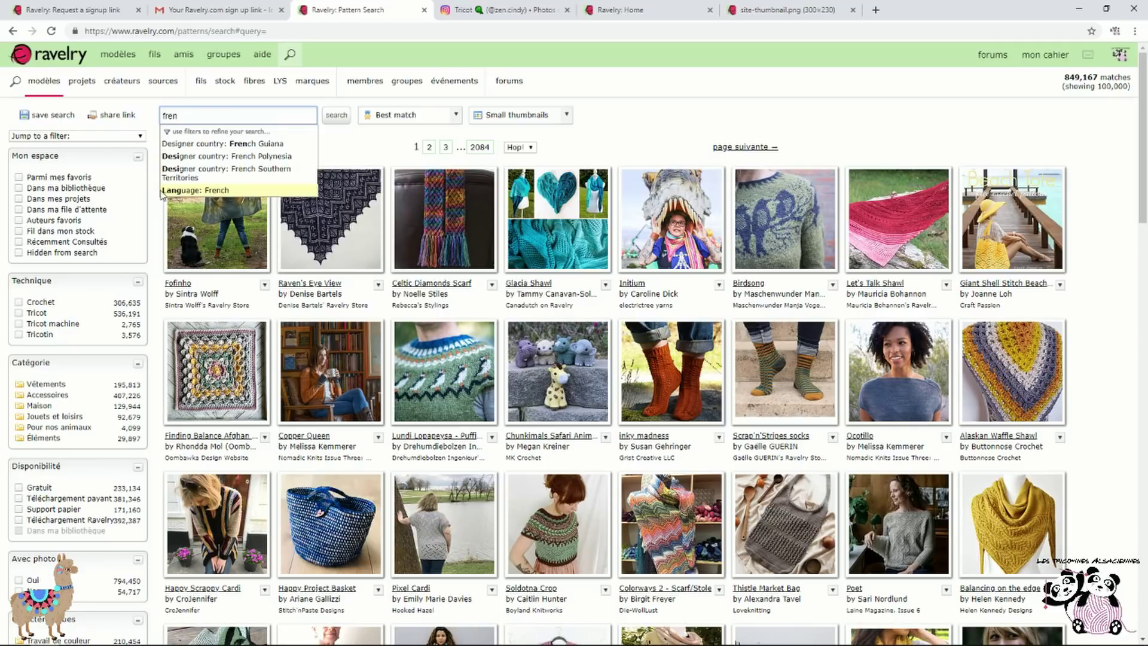
click(231, 190)
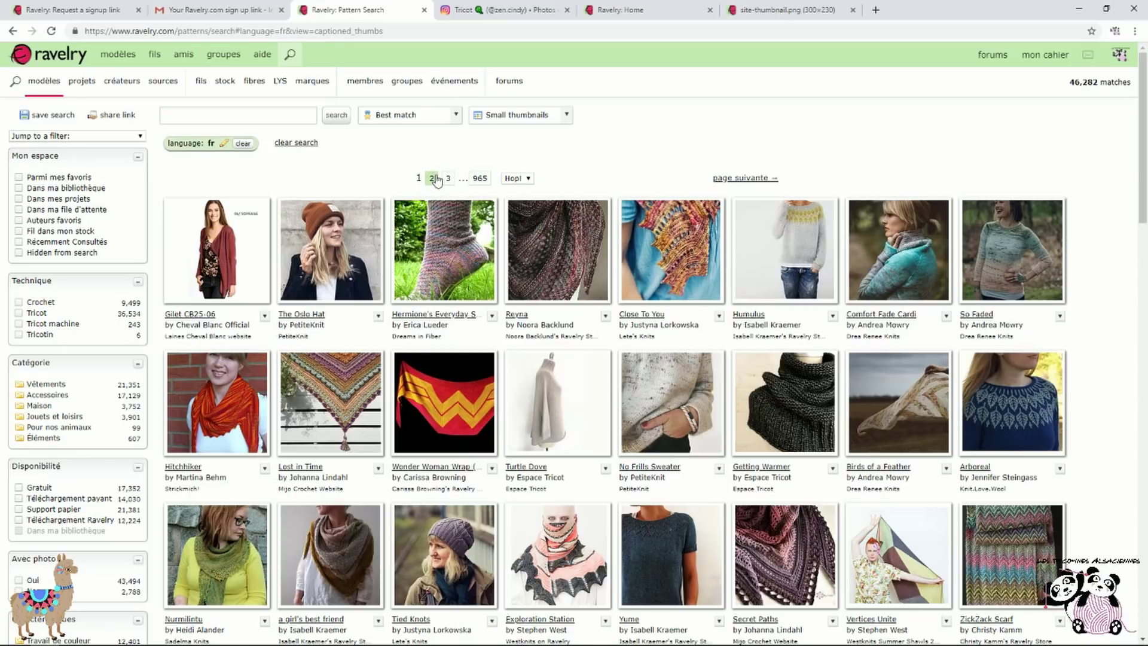
click(457, 116)
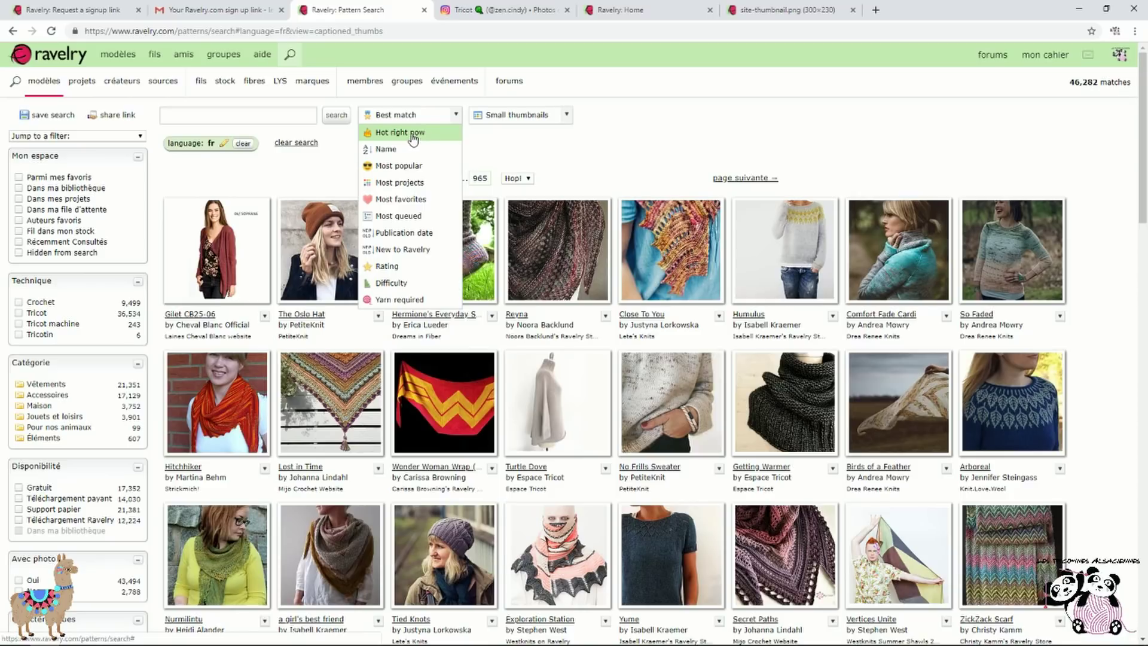
Sort the French results by Hot right now, then Most projects, finally Most favorites
click(413, 139)
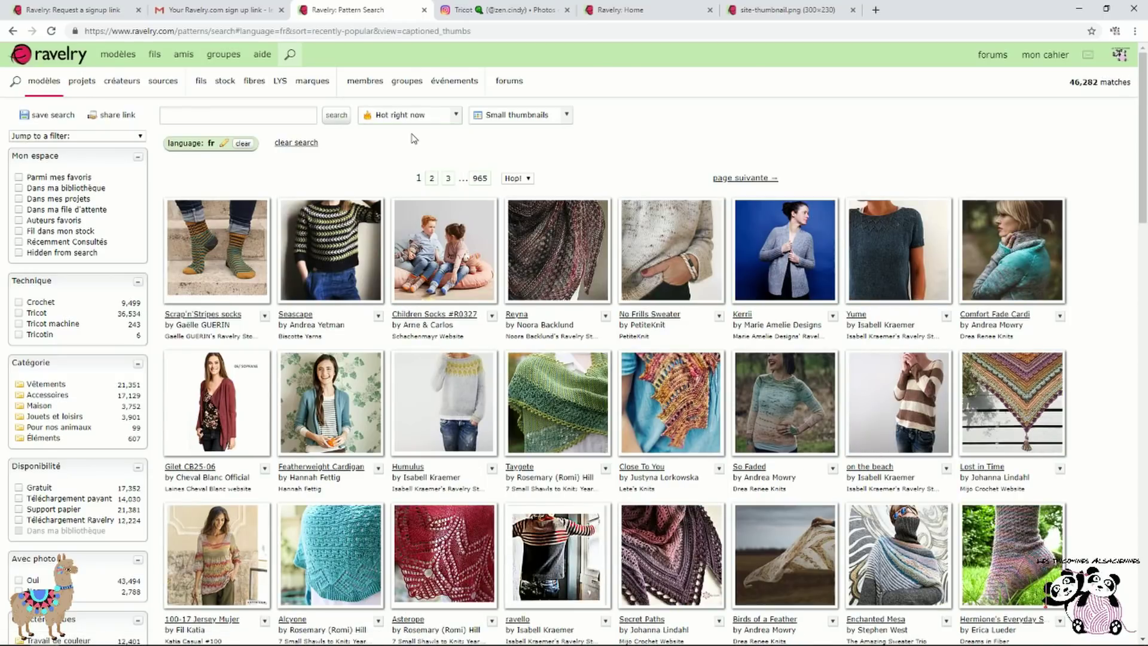
click(455, 115)
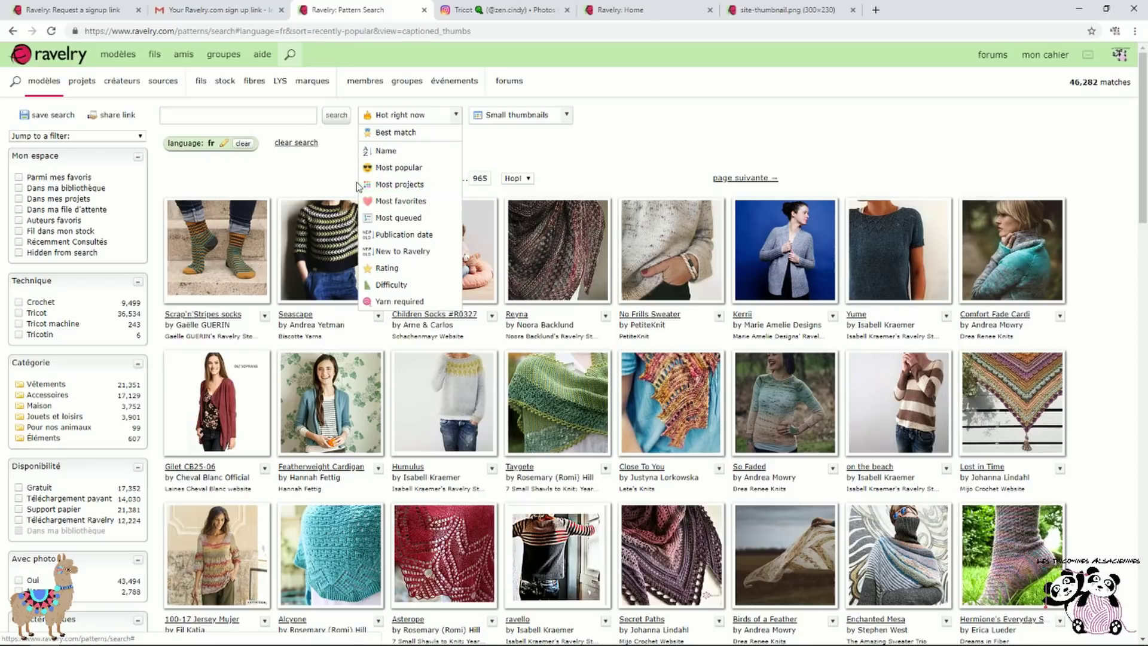
click(416, 185)
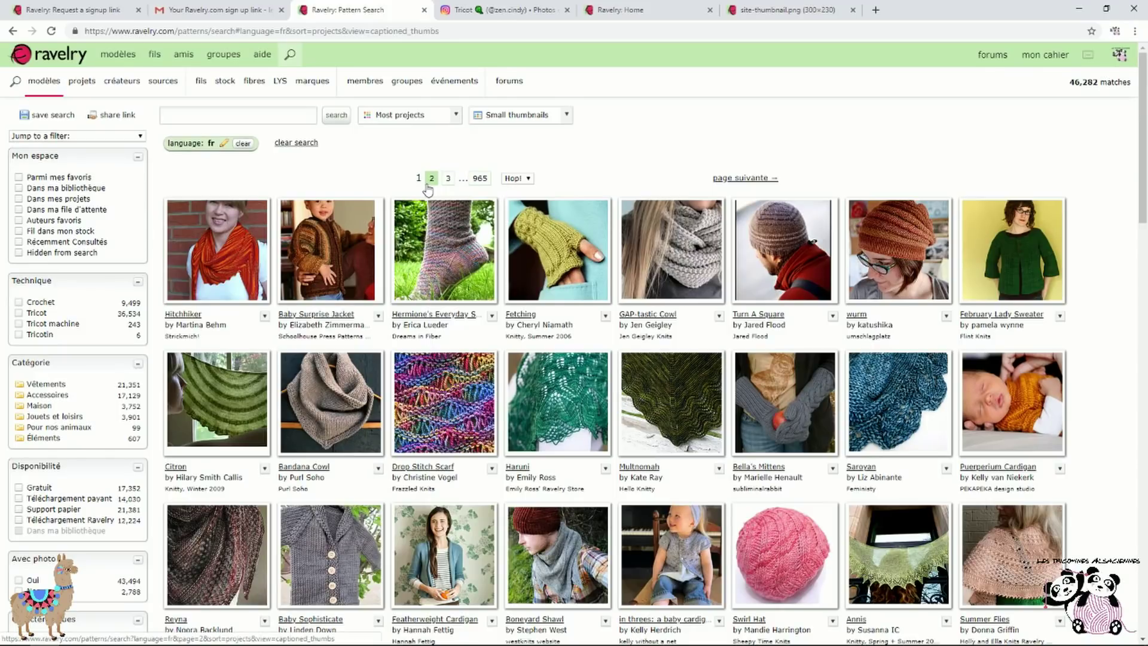
click(453, 116)
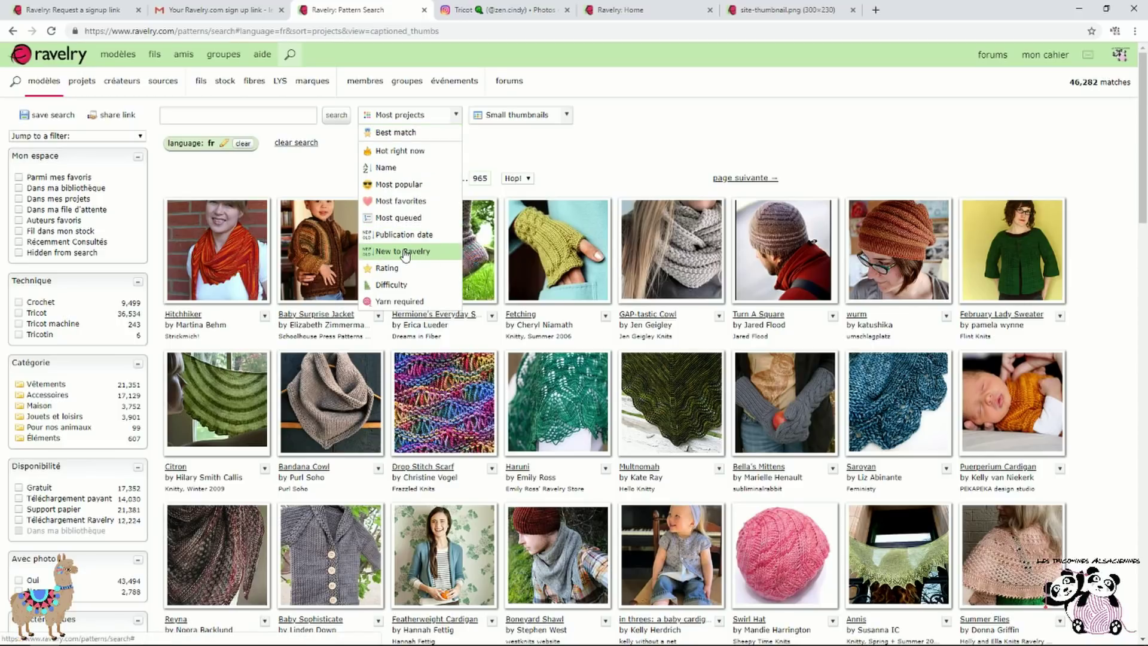
click(414, 203)
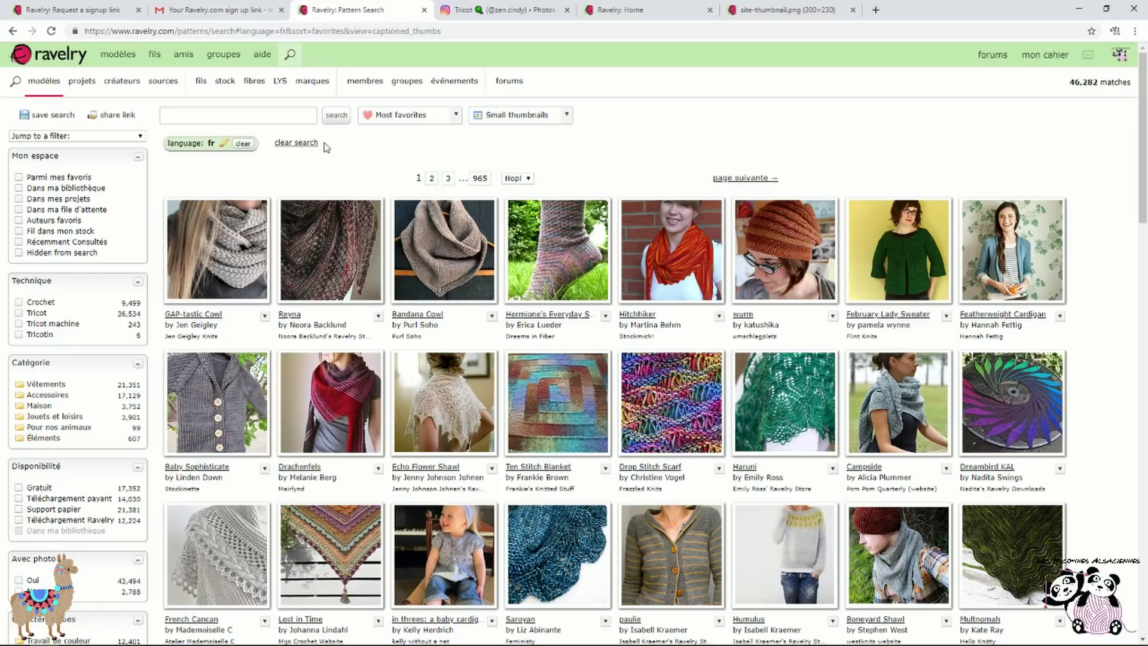
click(268, 112)
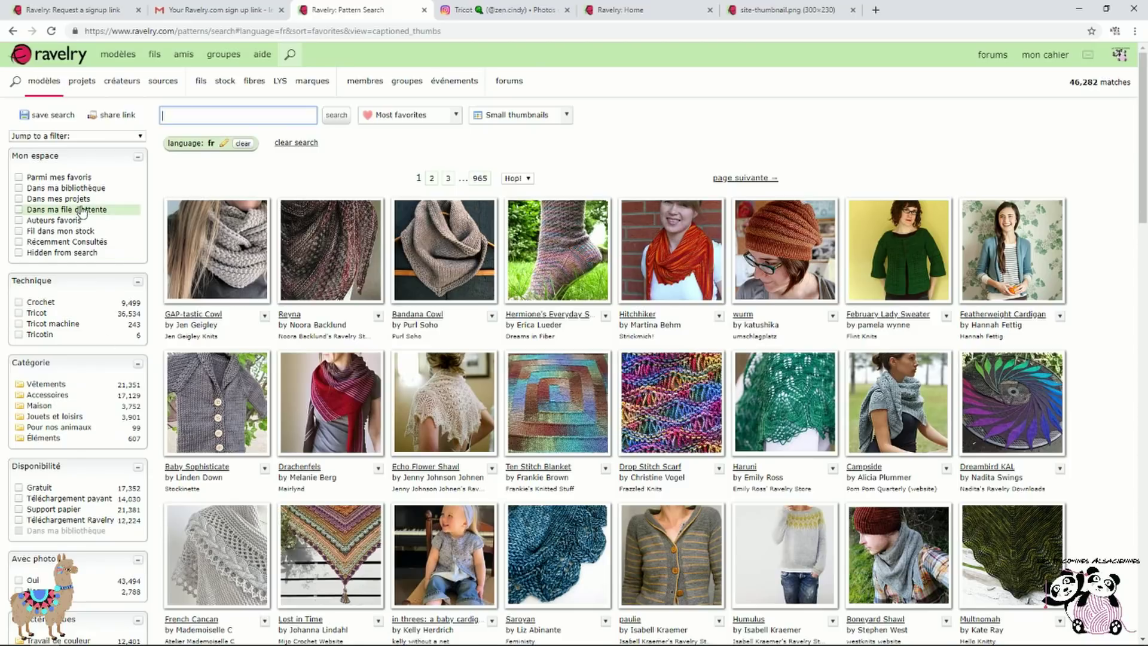
Limit the results to knitting (Tricot) patterns
scroll(82, 212, down, 2)
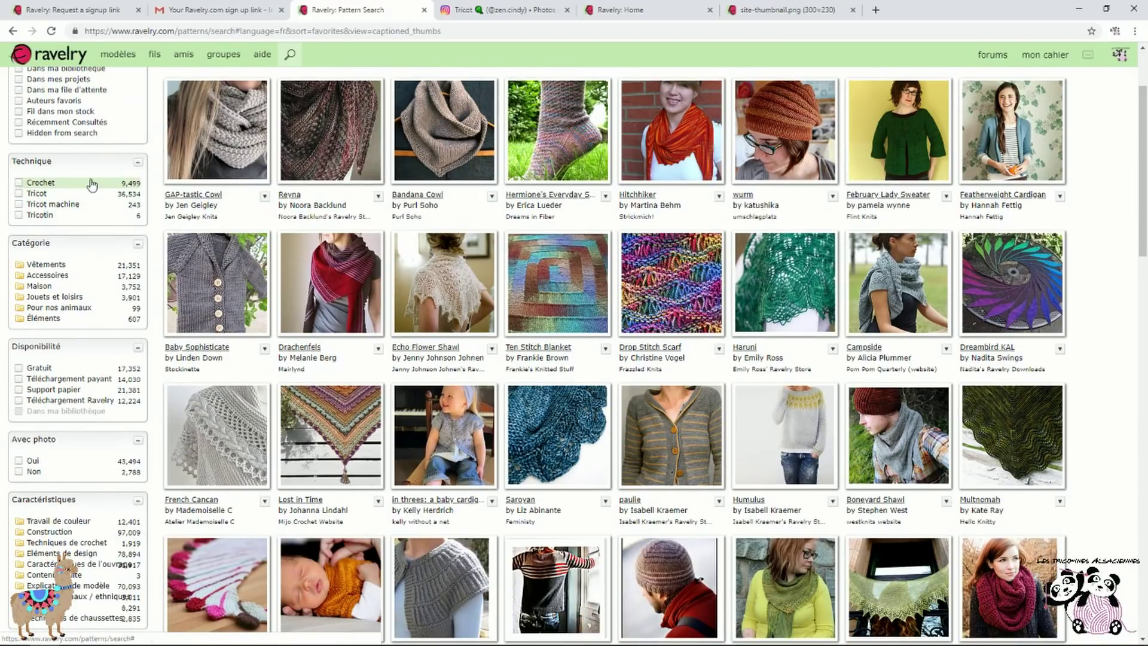
click(37, 198)
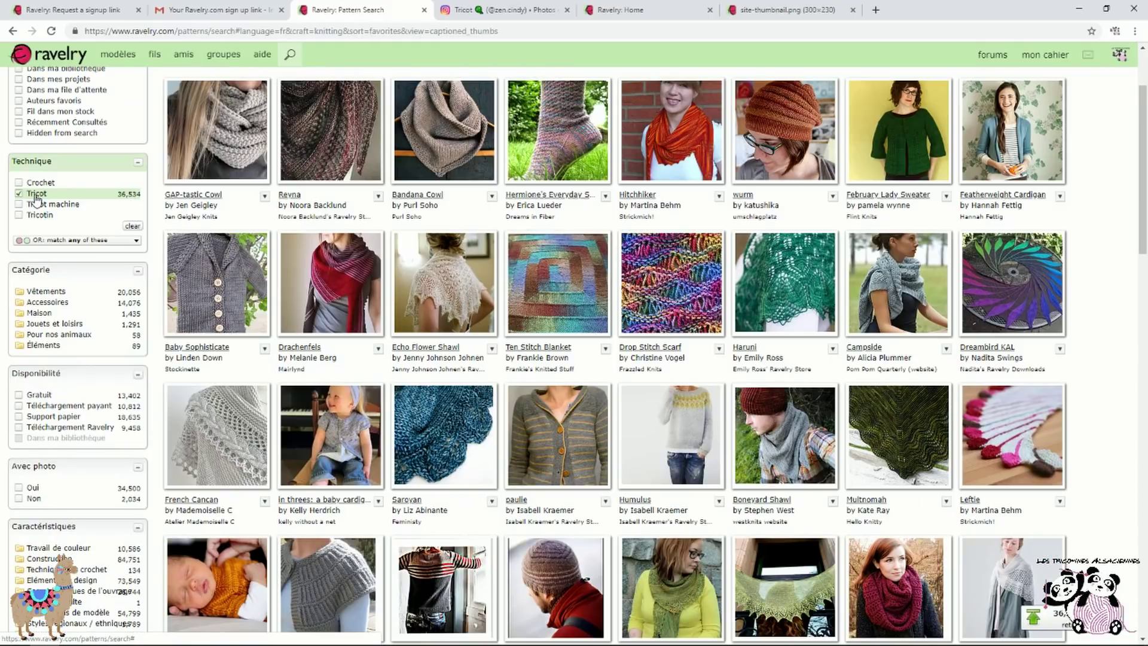
scroll(36, 198, down, 1)
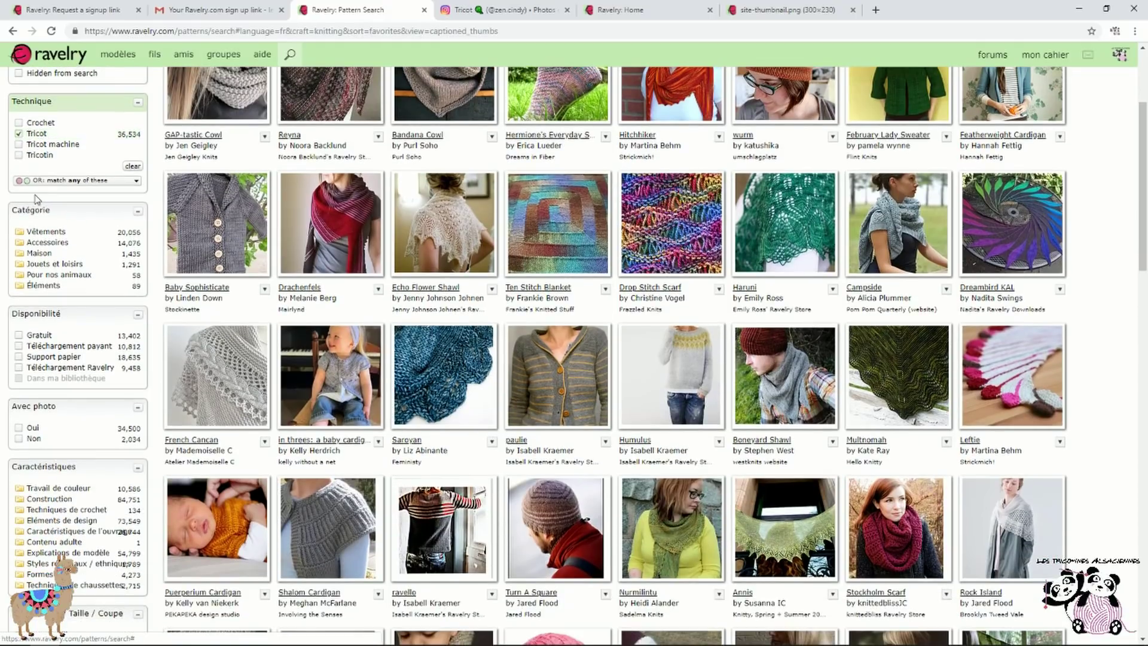
Restrict the category to Vêtements > Pull, giving 8,617 pullover matches
click(76, 237)
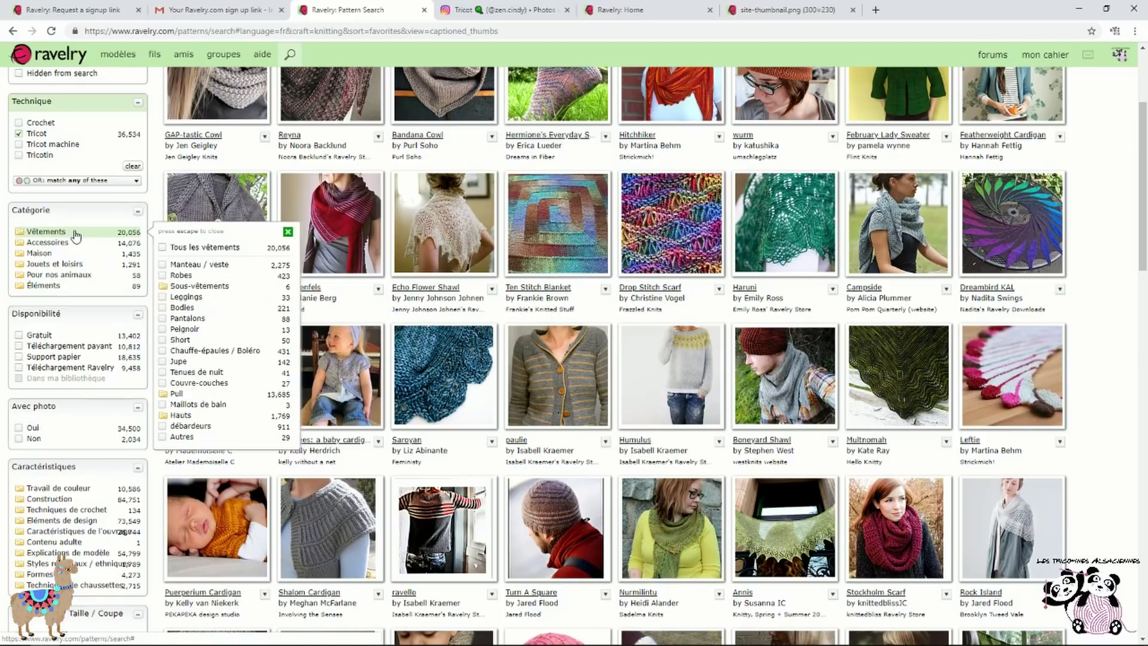
click(206, 396)
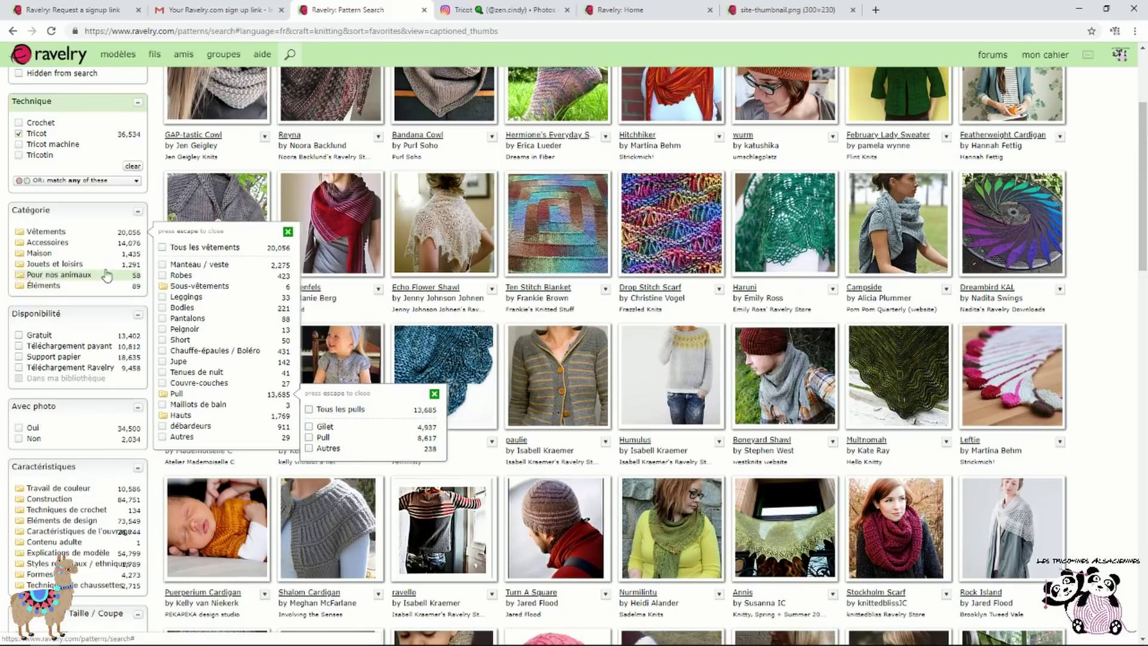
click(46, 246)
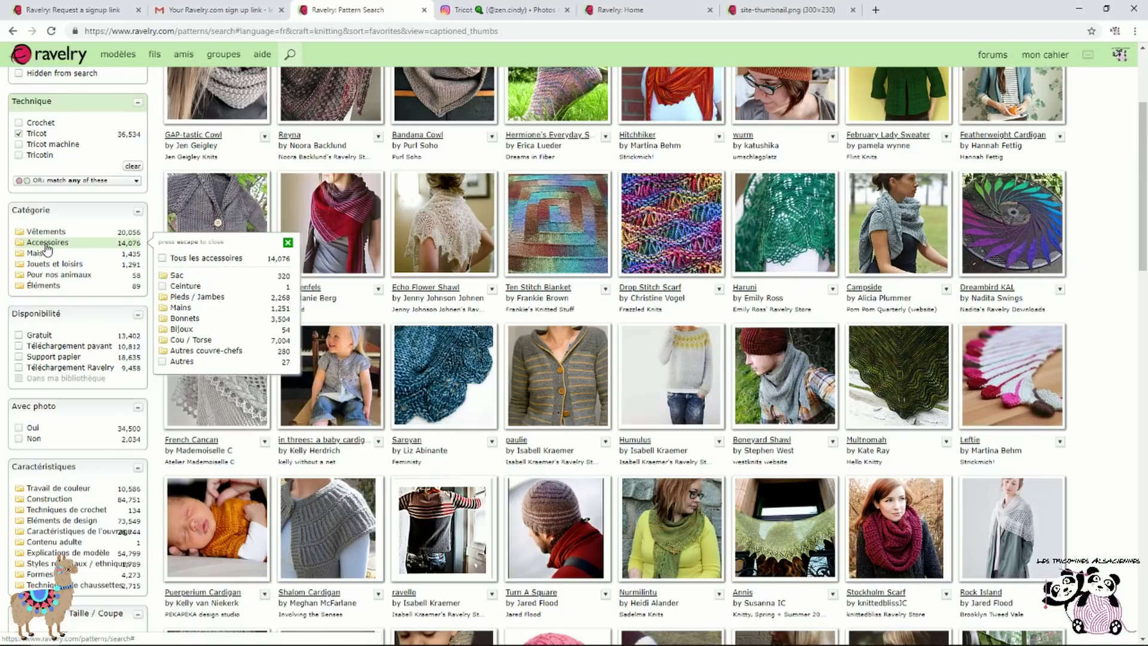
click(213, 320)
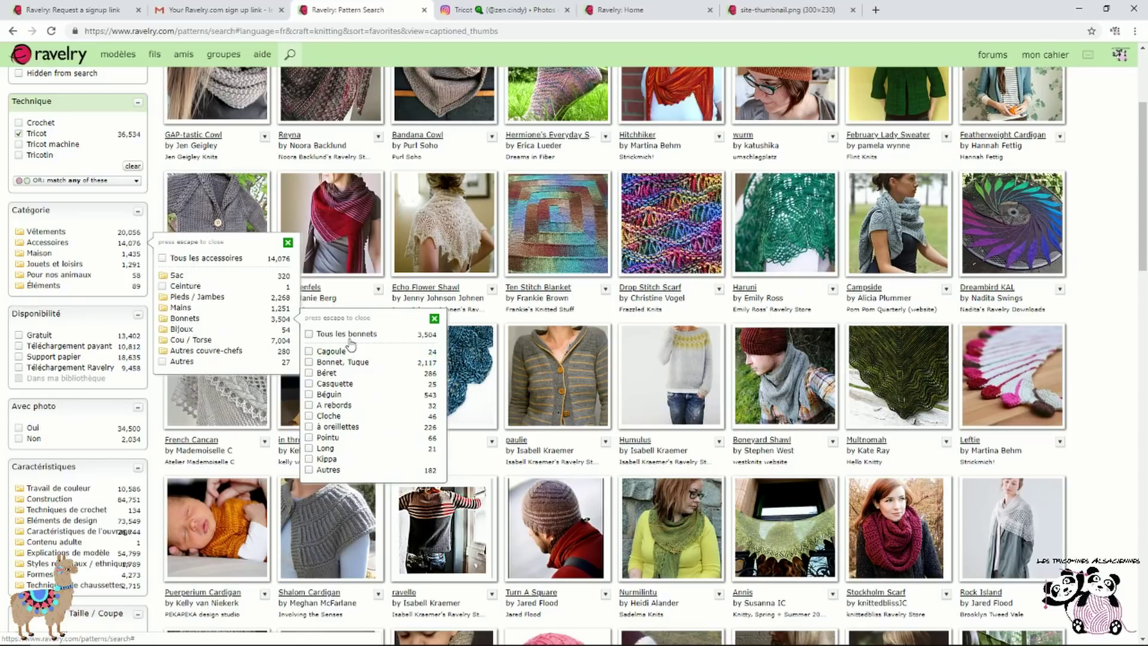
click(62, 232)
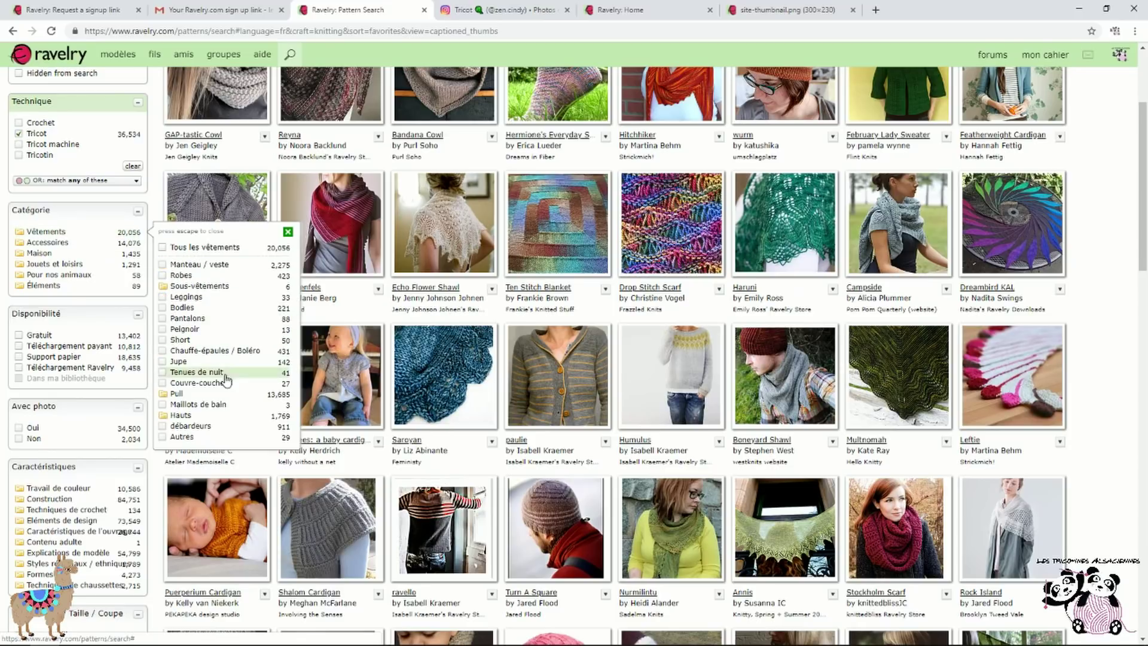
click(209, 394)
click(362, 441)
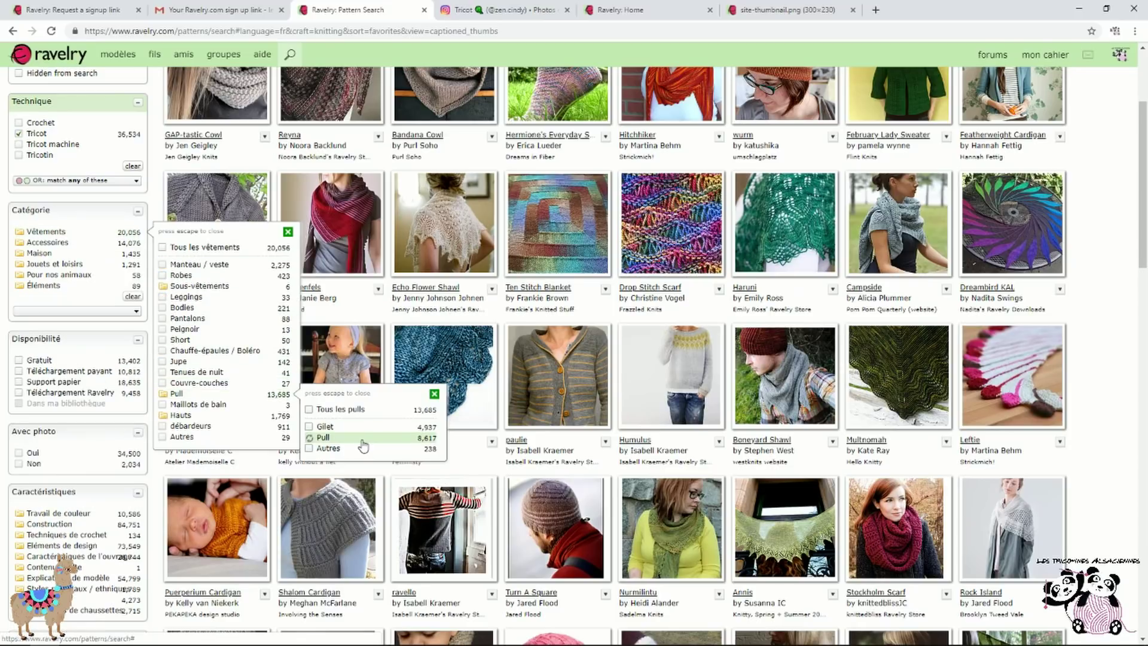
click(434, 395)
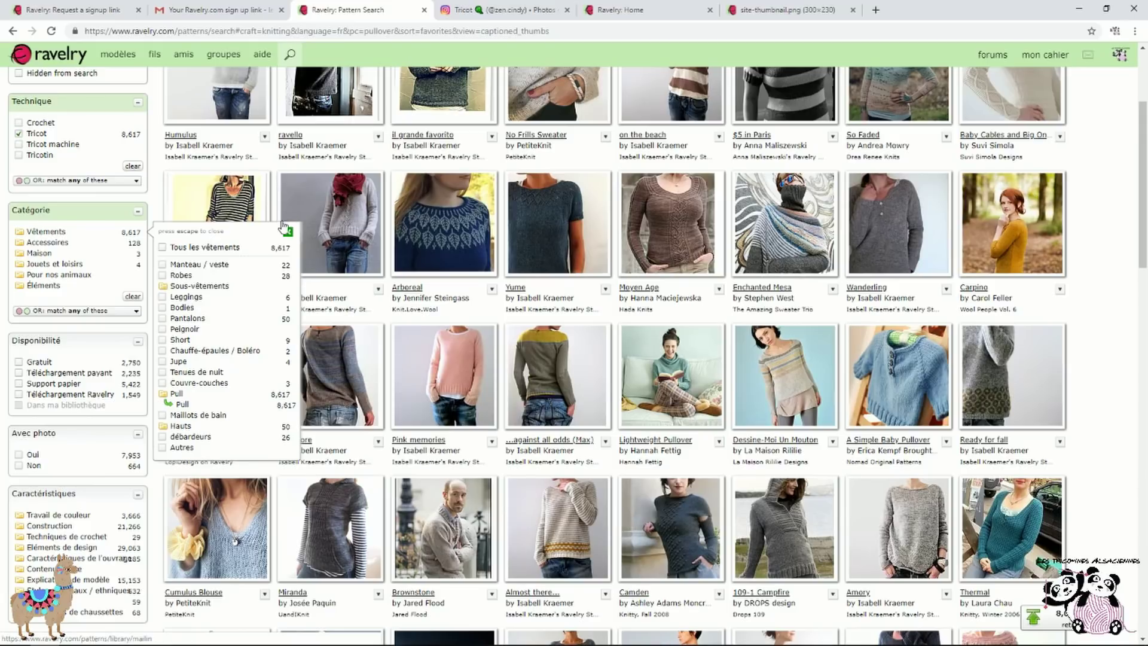
click(287, 232)
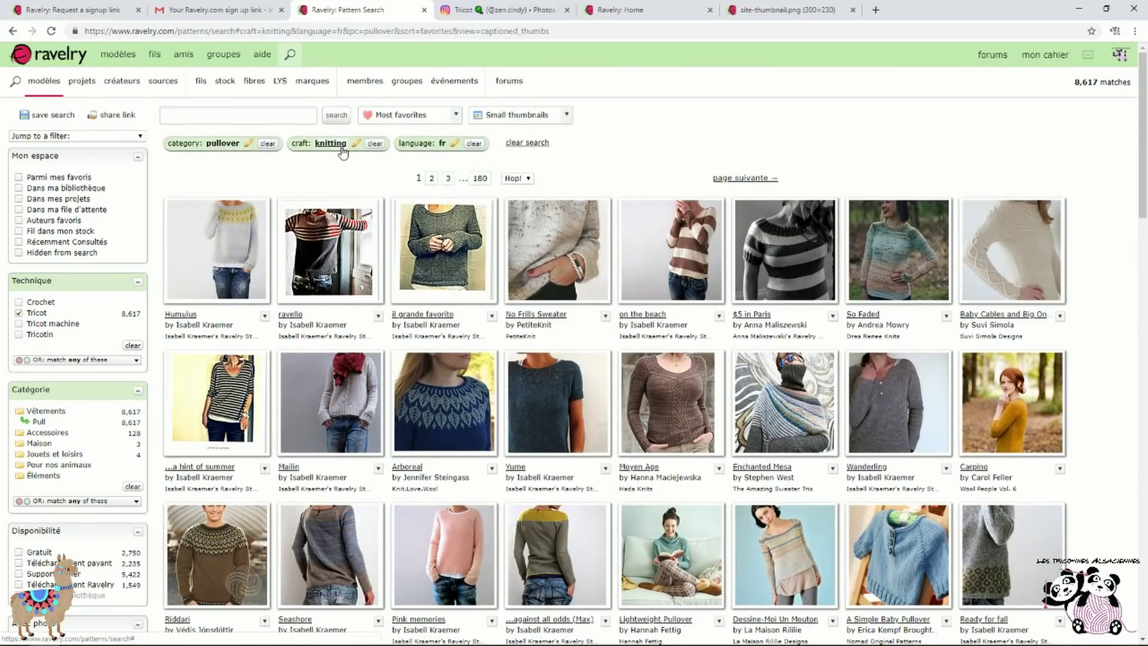
Keep only free patterns with photos (Gratuit, Avec photo), leaving Construction unset
scroll(97, 392, down, 5)
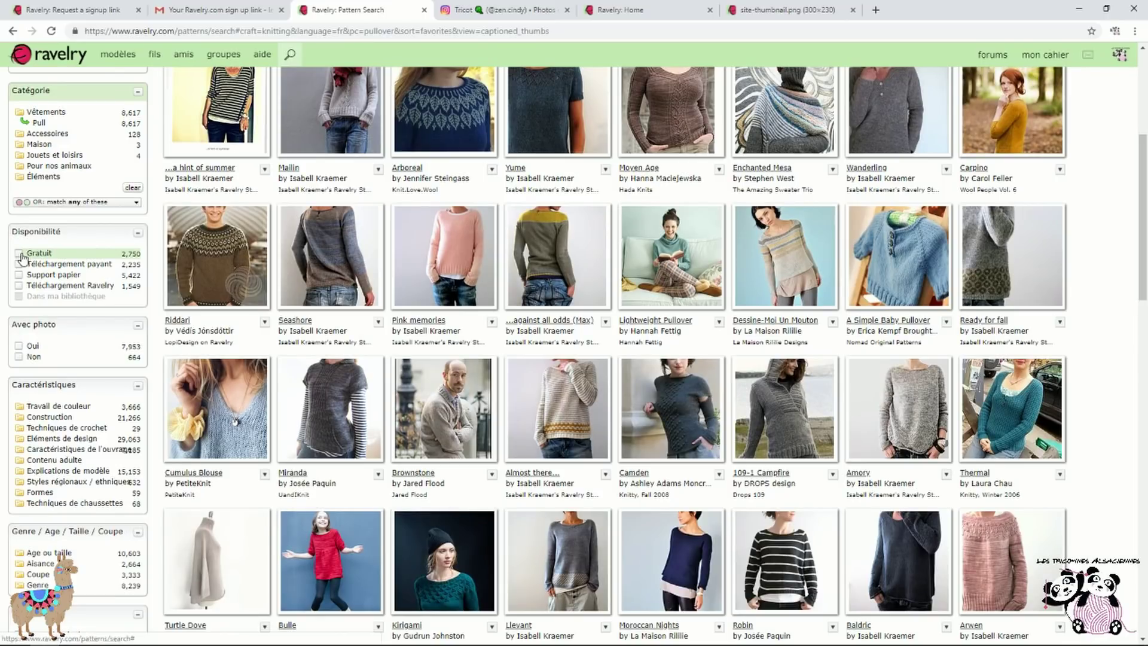
click(20, 255)
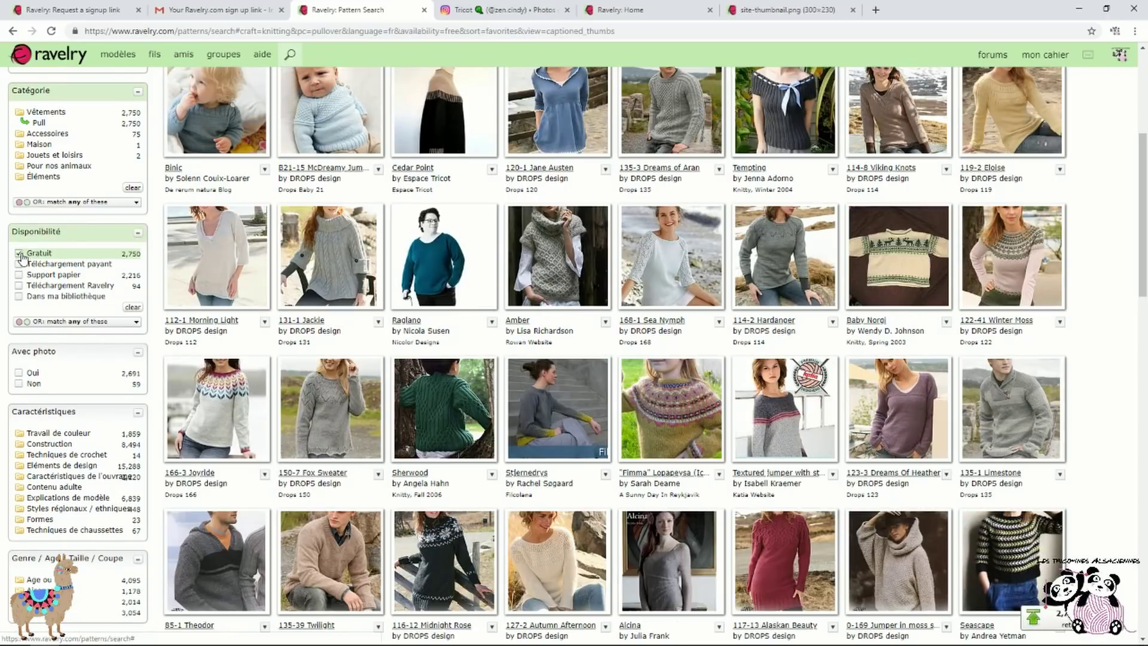
scroll(180, 329, down, 2)
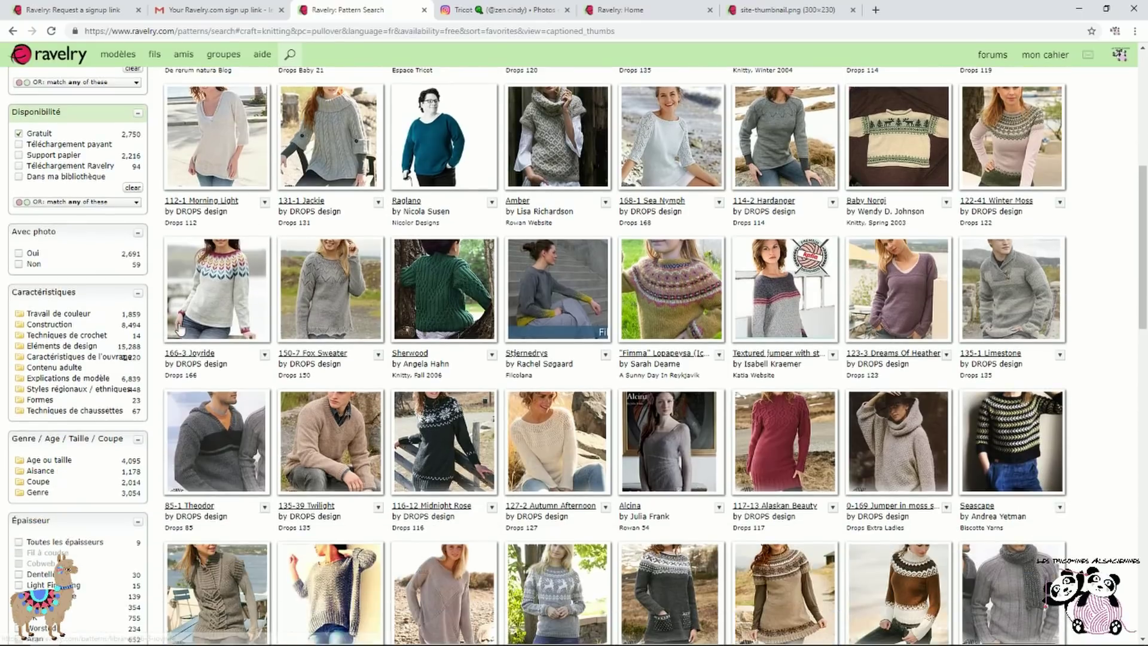
click(19, 254)
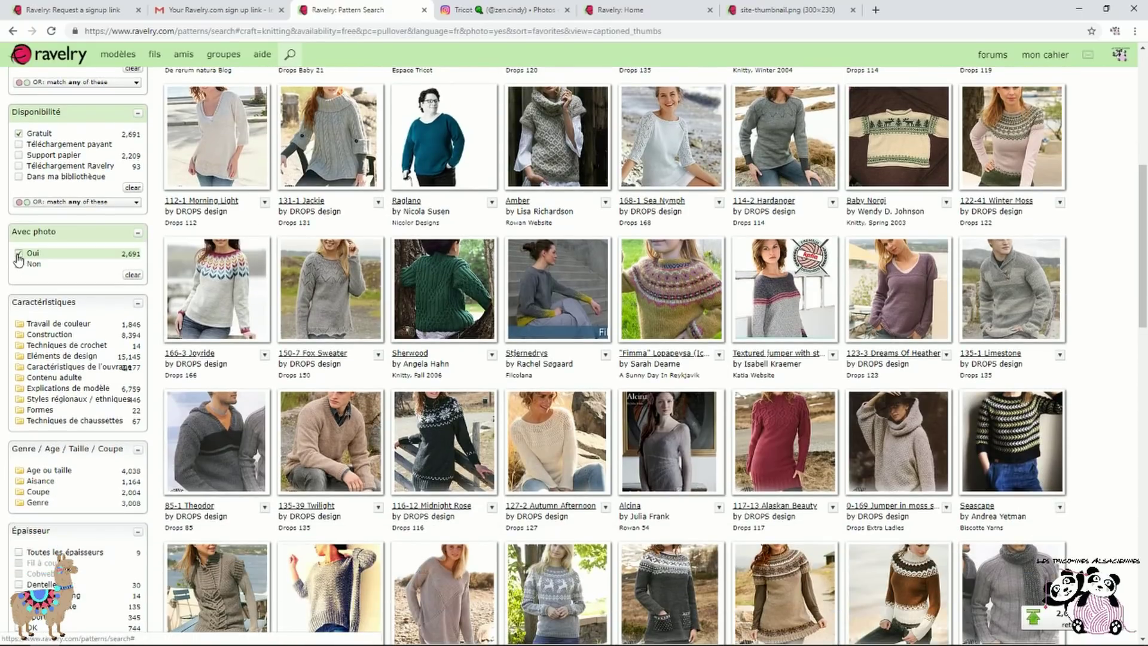
scroll(20, 259, down, 3)
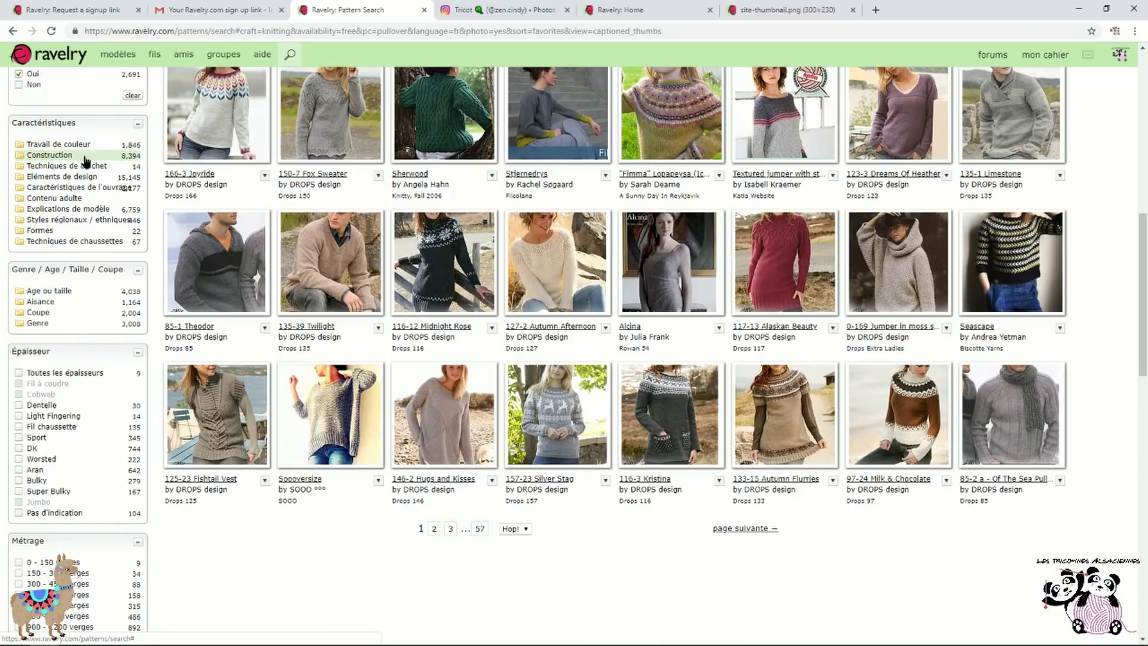
click(85, 159)
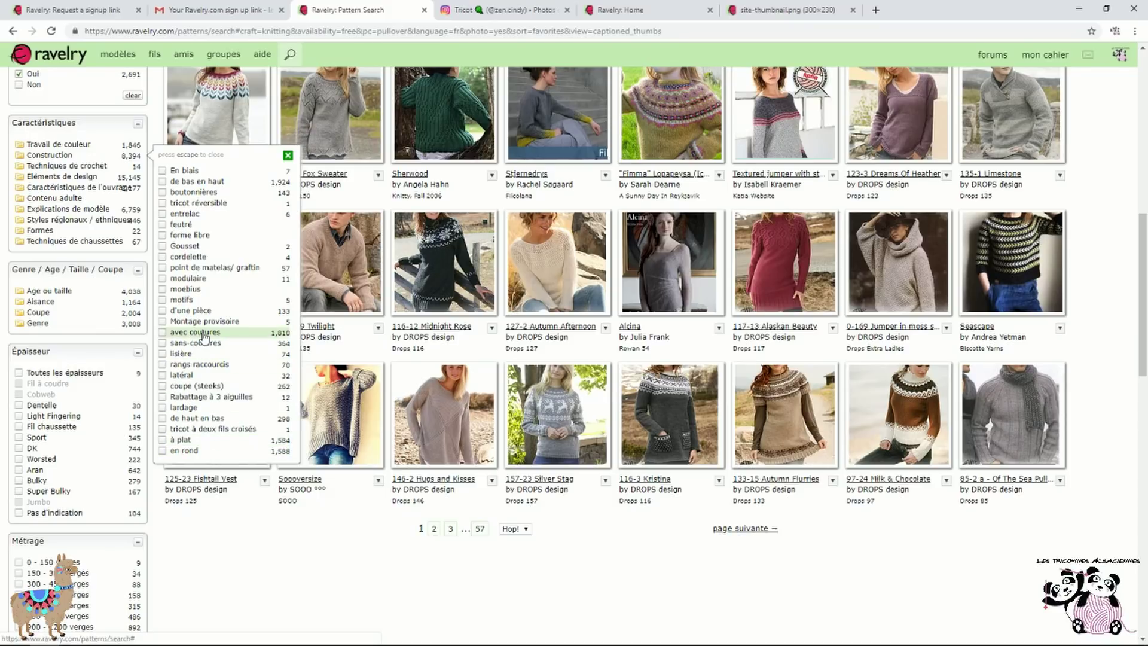
click(287, 156)
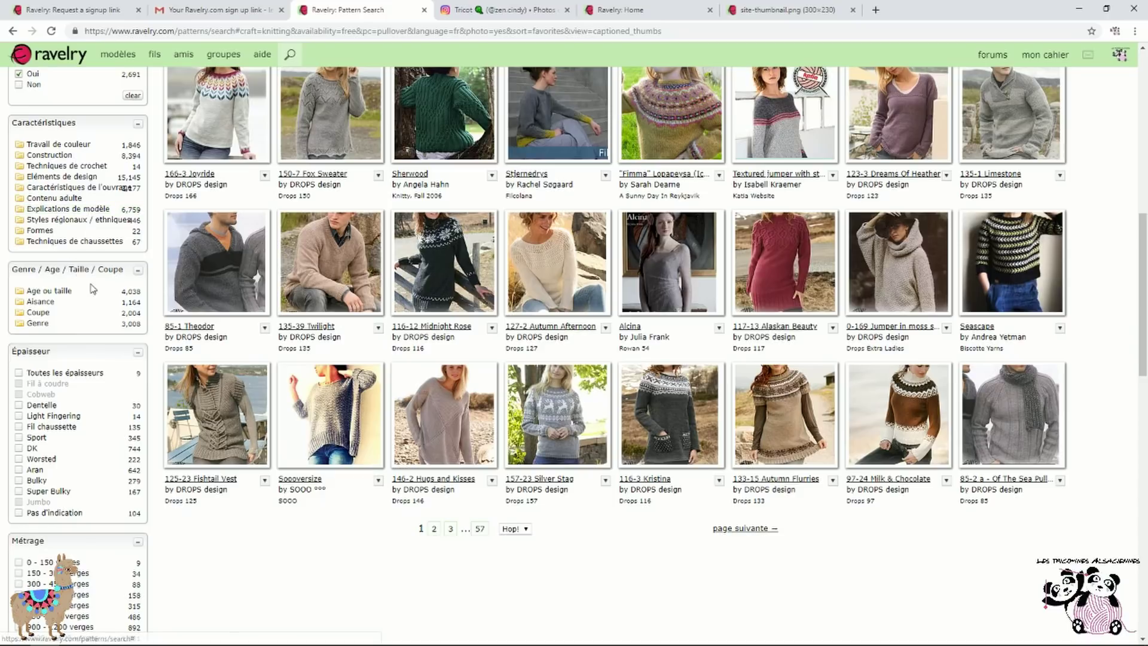
scroll(94, 284, down, 1)
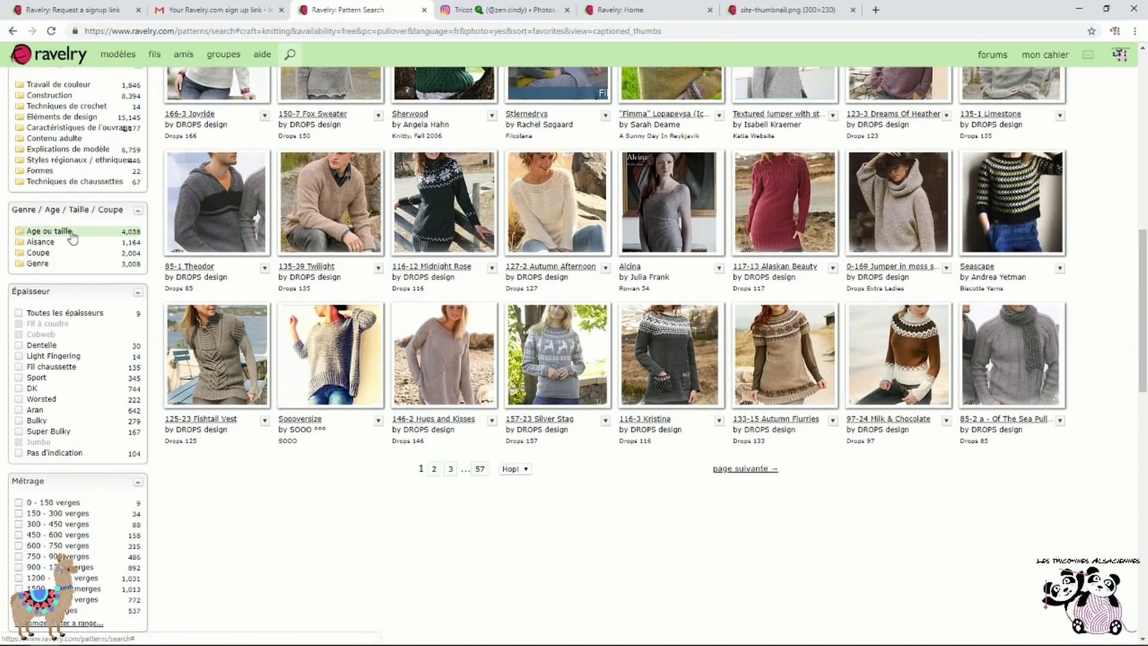
Restrict the pullover results to adult sizes, cutting the list to 46 pages
click(71, 234)
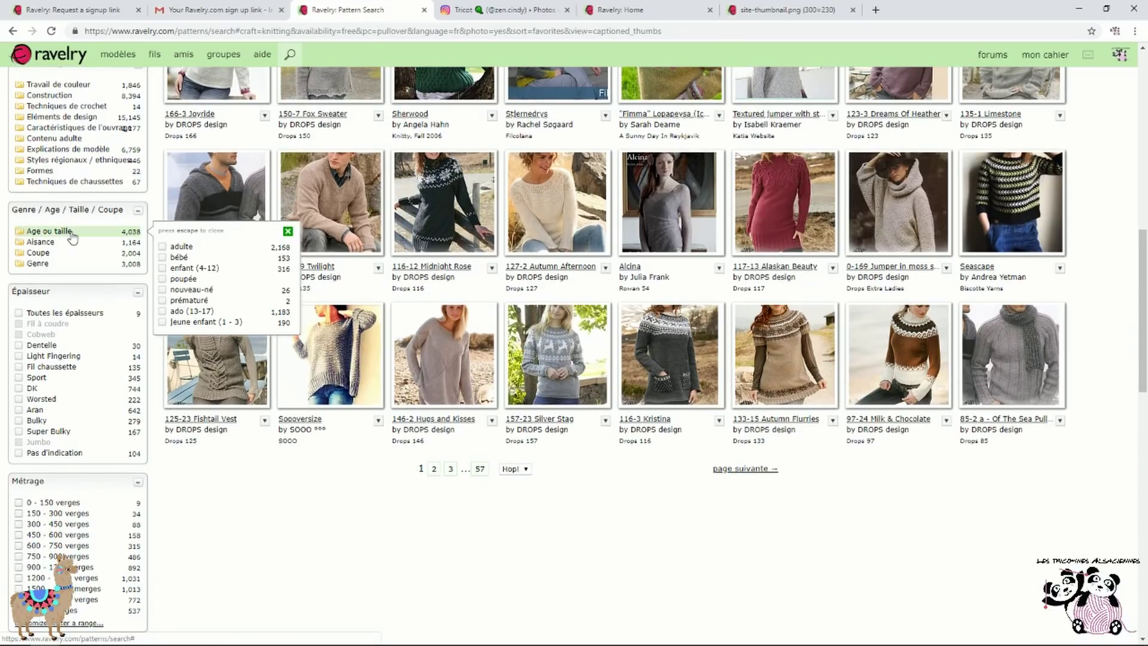
click(206, 249)
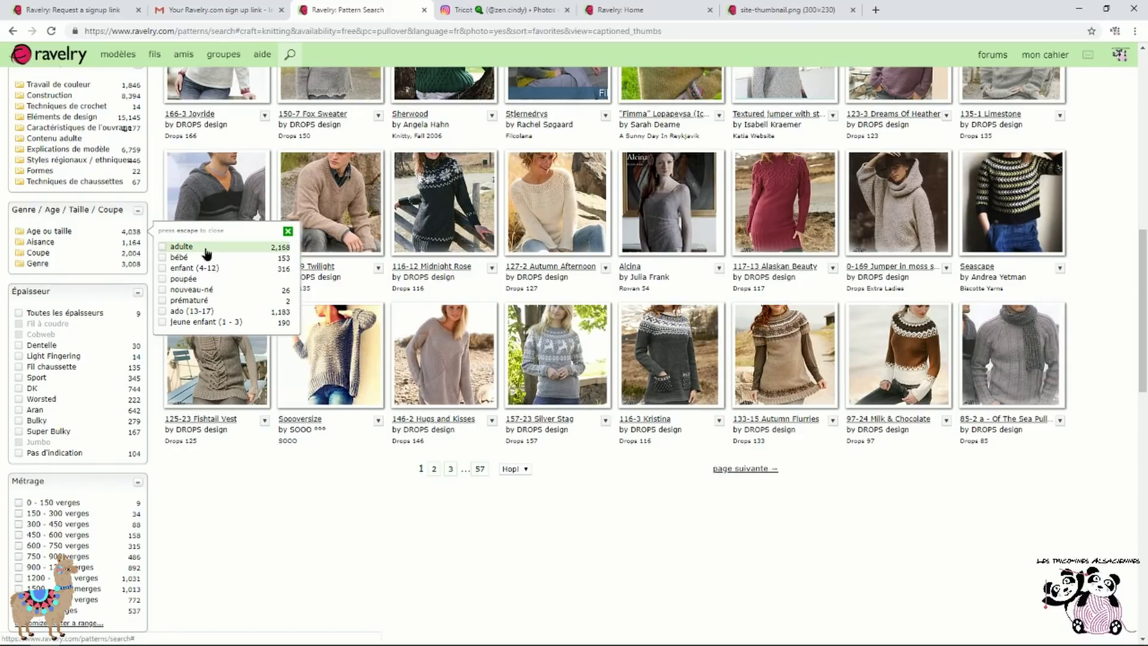
click(45, 252)
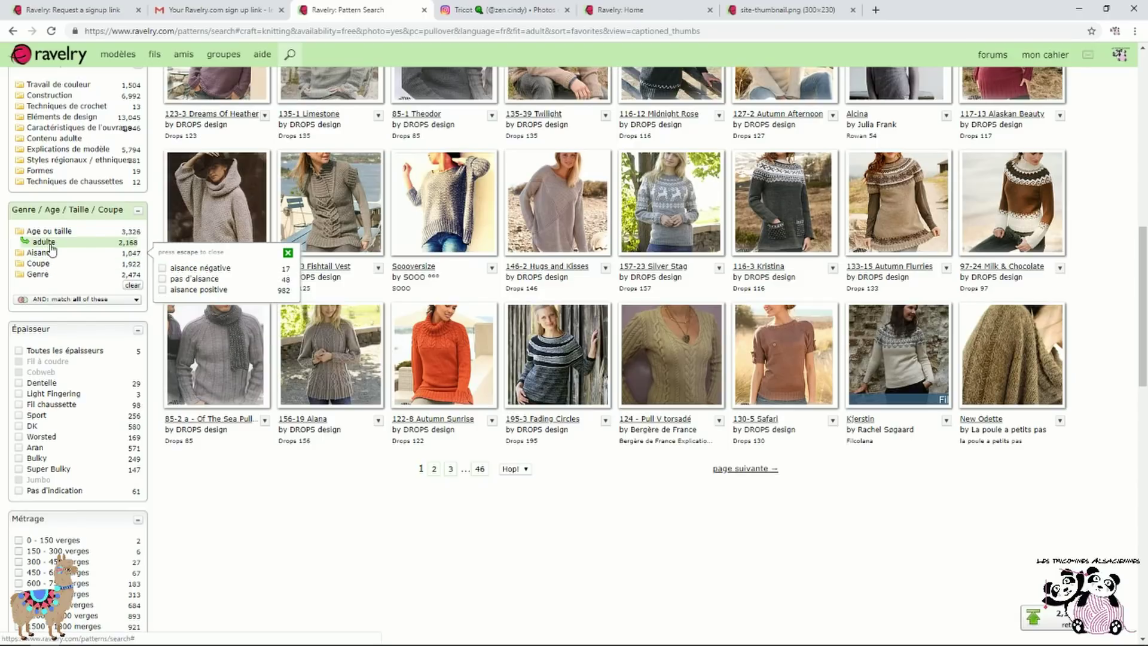
click(64, 276)
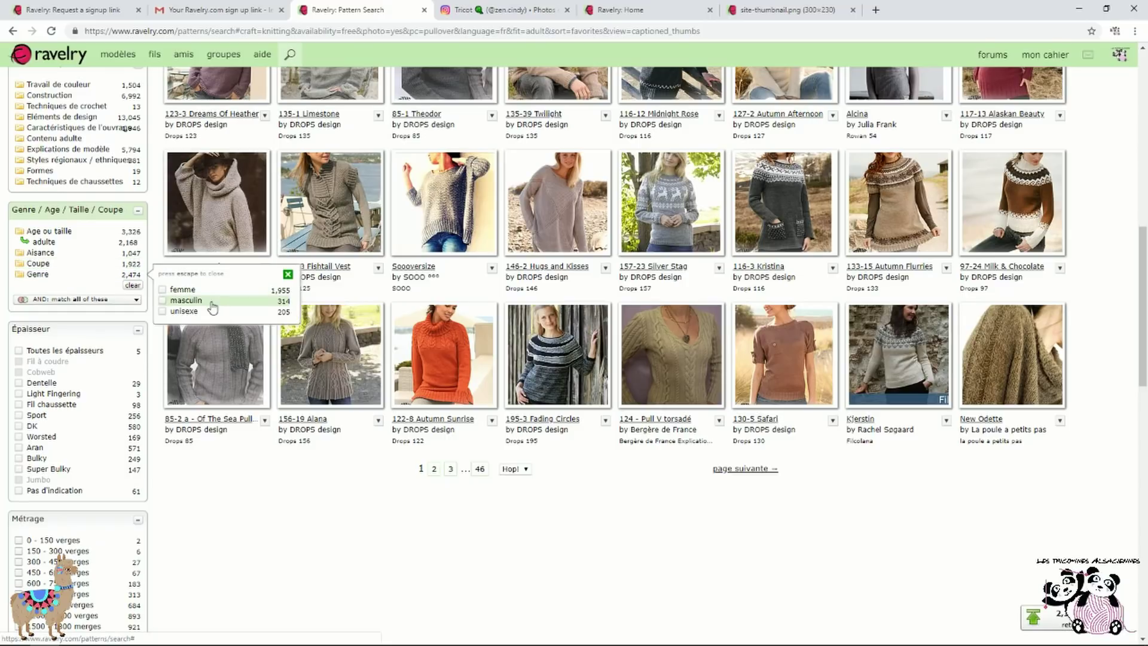
click(288, 275)
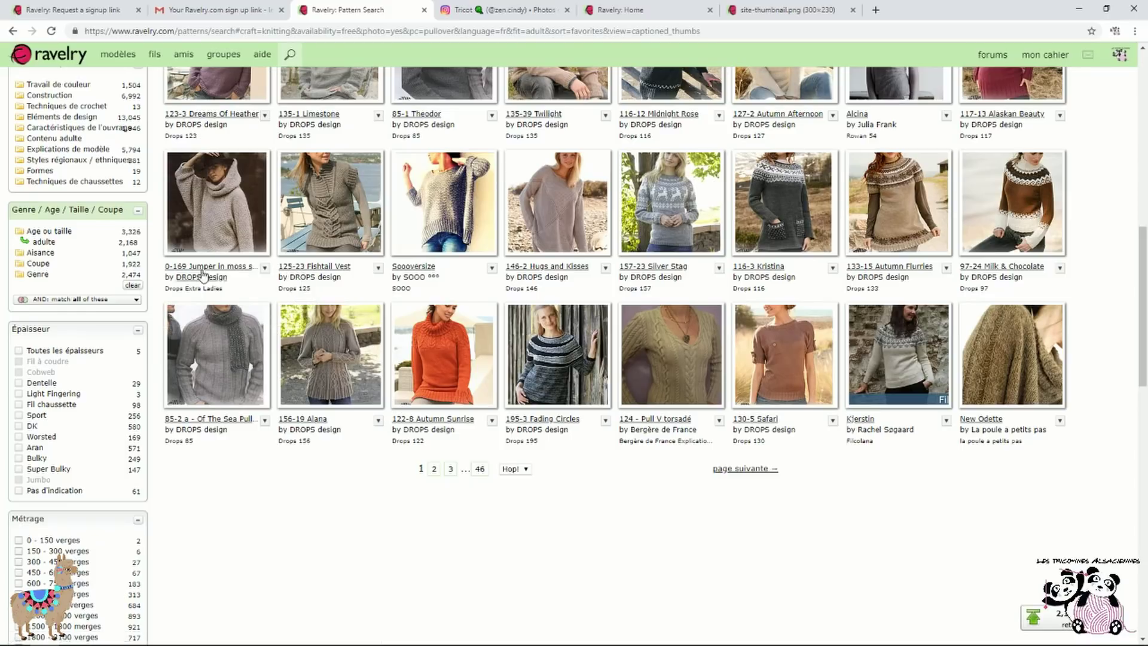
scroll(142, 255, down, 1)
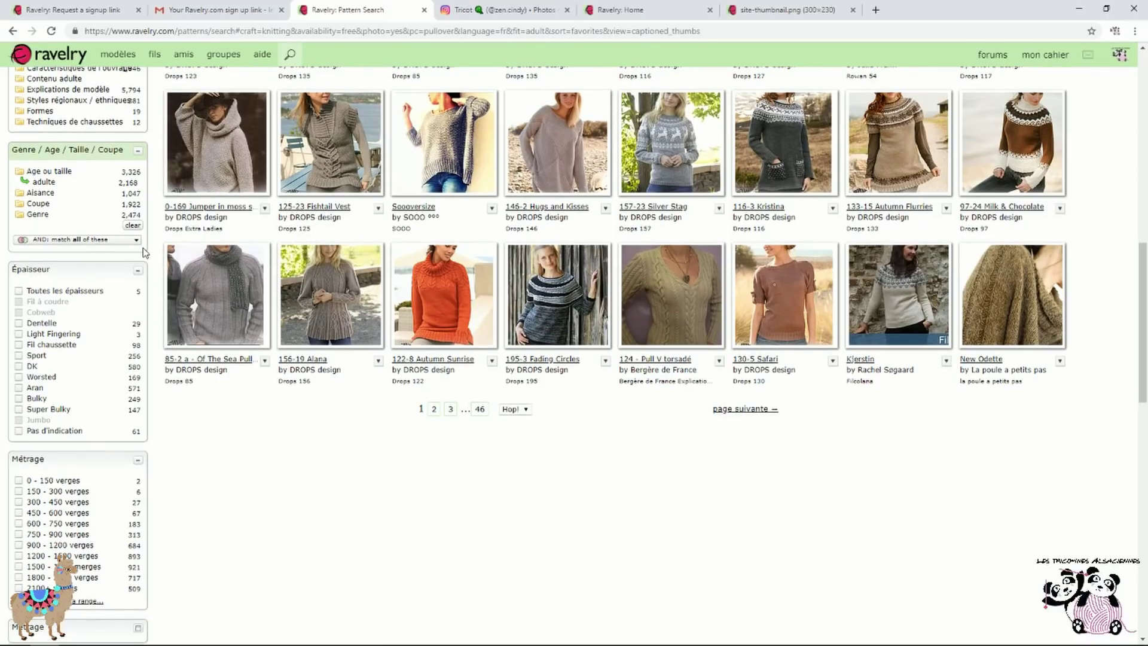
scroll(161, 255, down, 3)
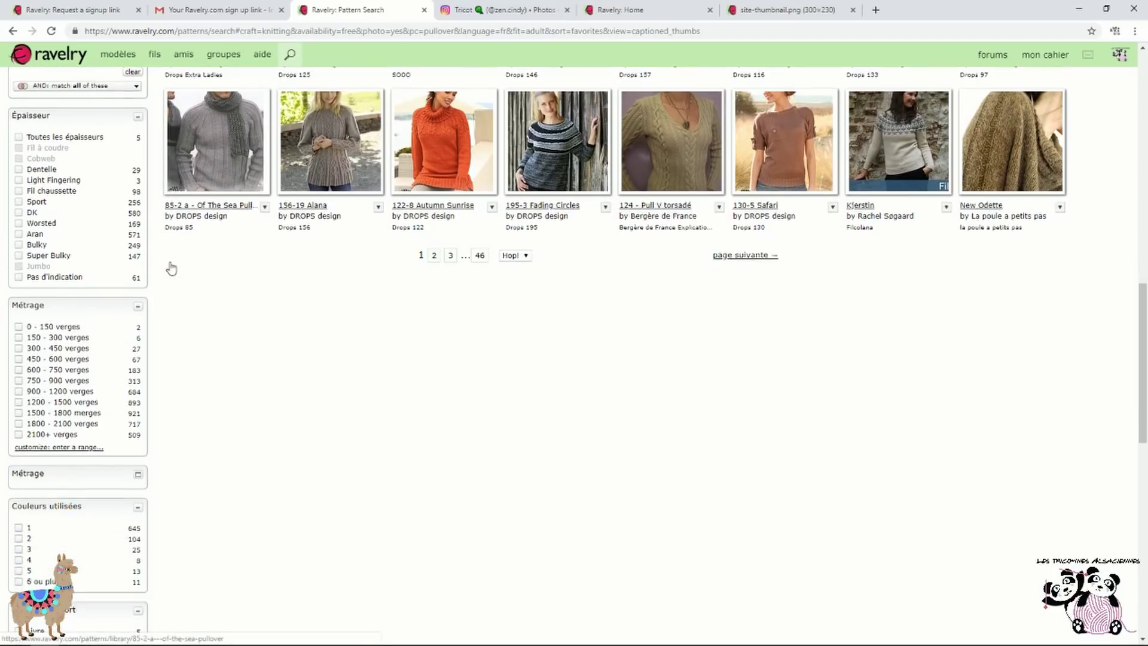
Limit results to DK weight (13 pages) and expand the metre yardage filter
scroll(258, 300, up, 1)
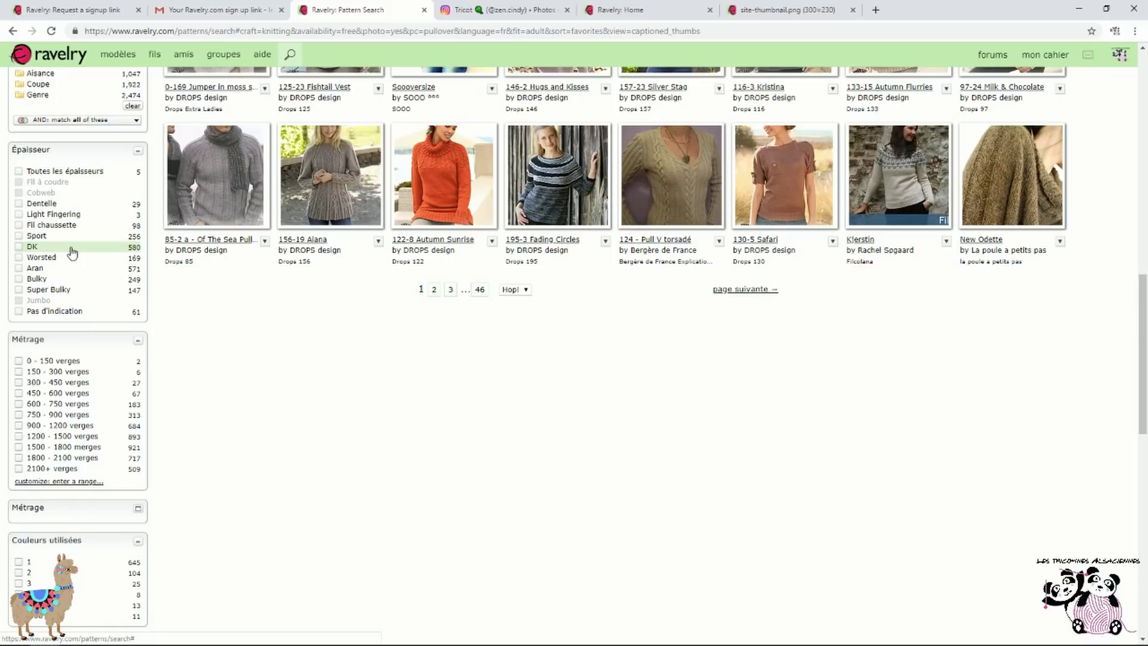
click(19, 247)
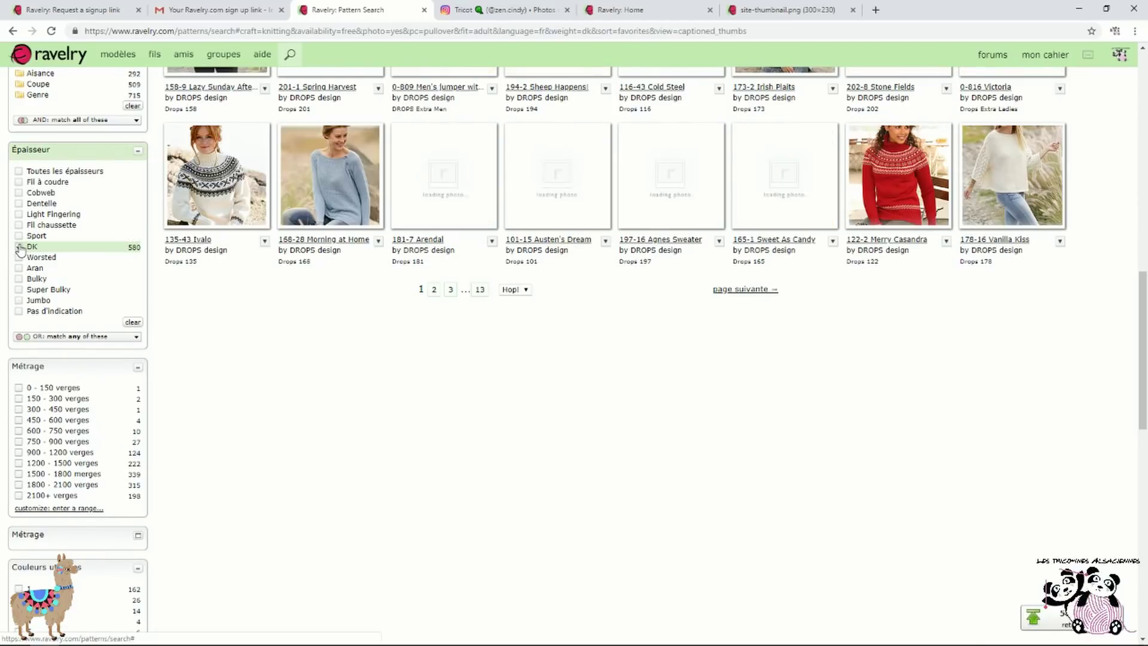
scroll(51, 260, down, 2)
scroll(51, 261, down, 1)
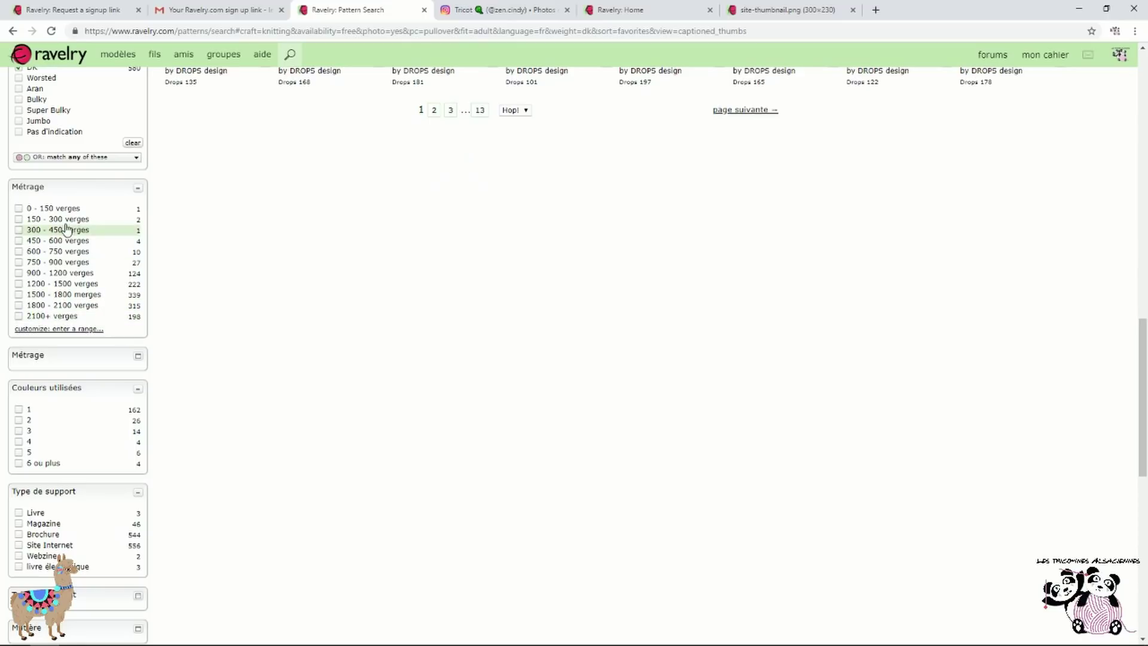
click(138, 356)
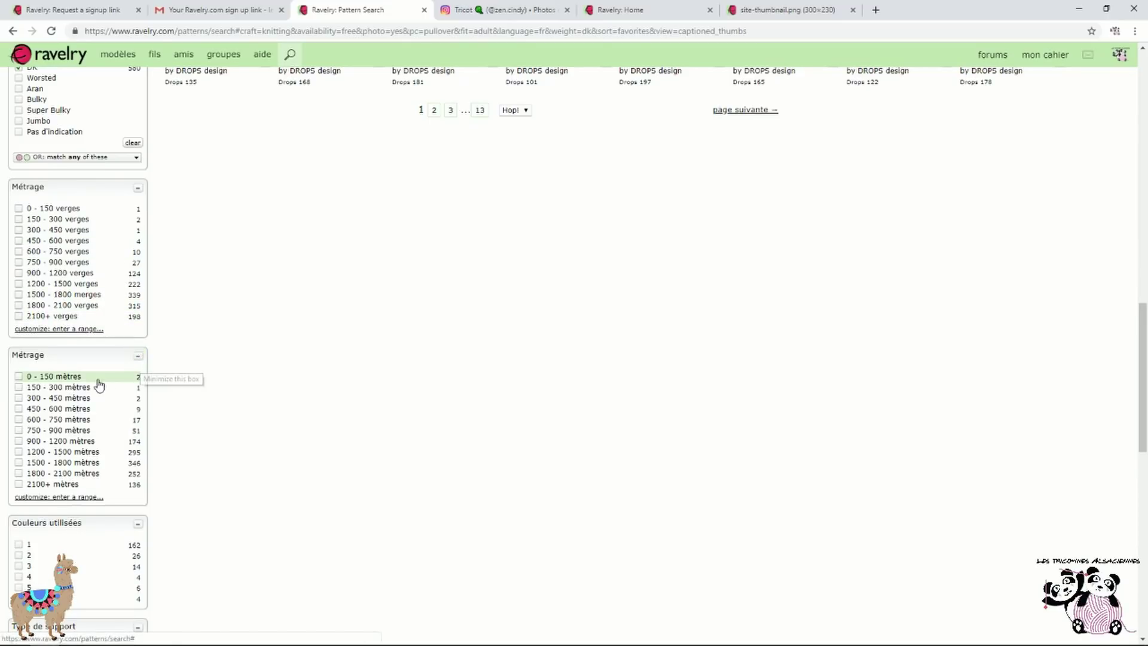
Filter for 900 - 1200 mètres of yarn and 4.0 mm - US 6 needles
scroll(138, 383, down, 1)
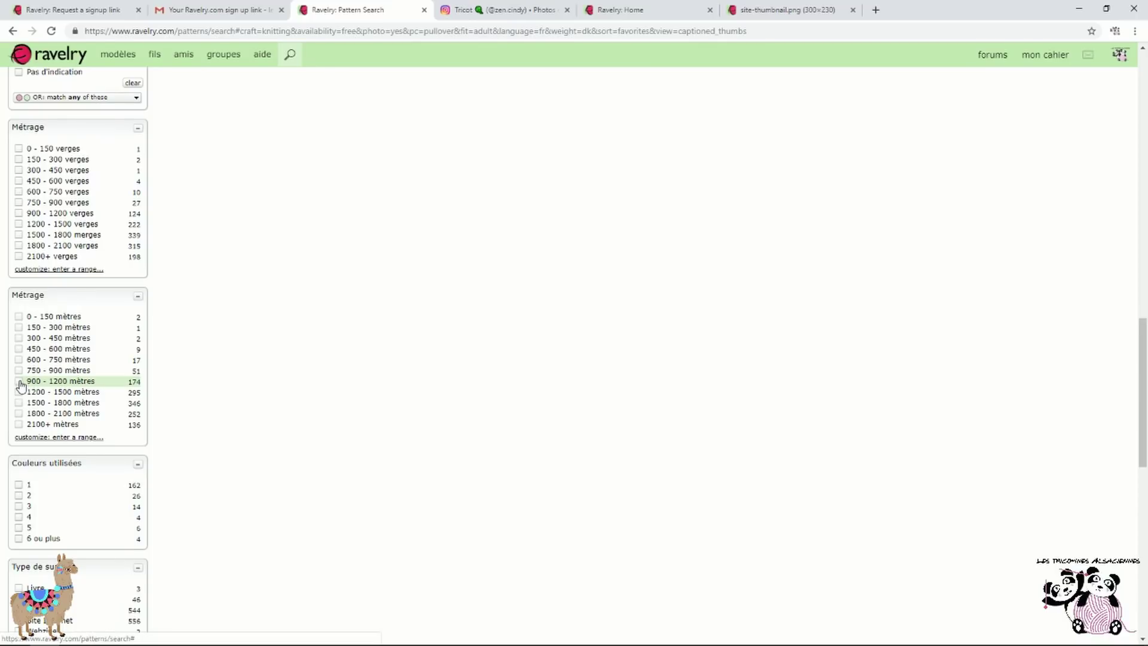
click(20, 383)
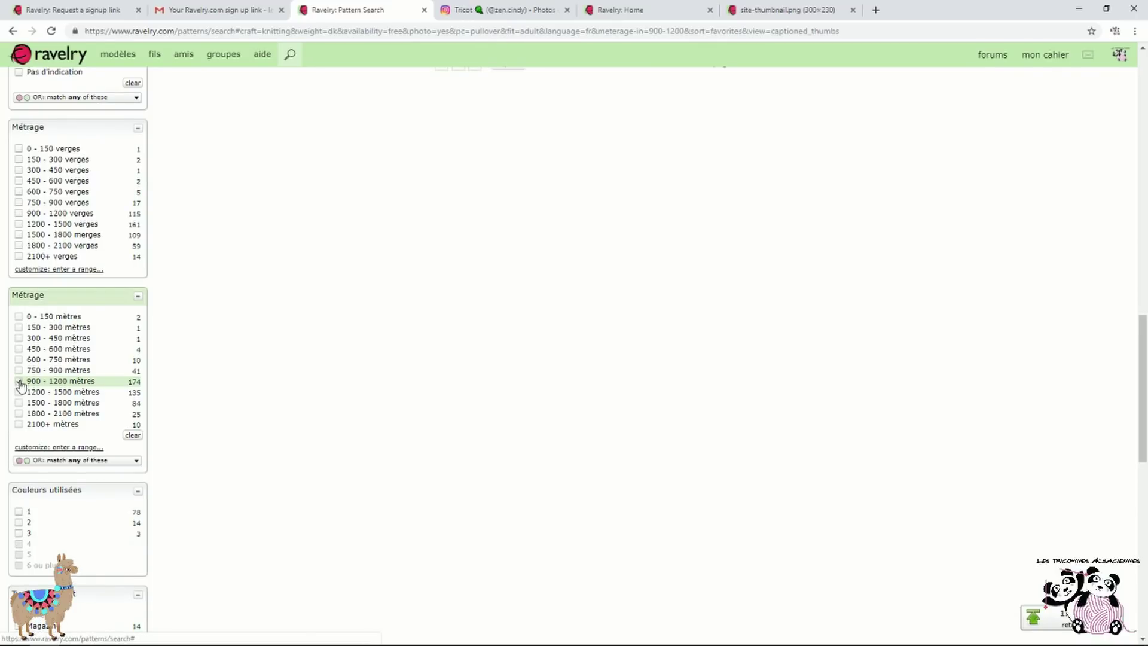
scroll(96, 383, down, 1)
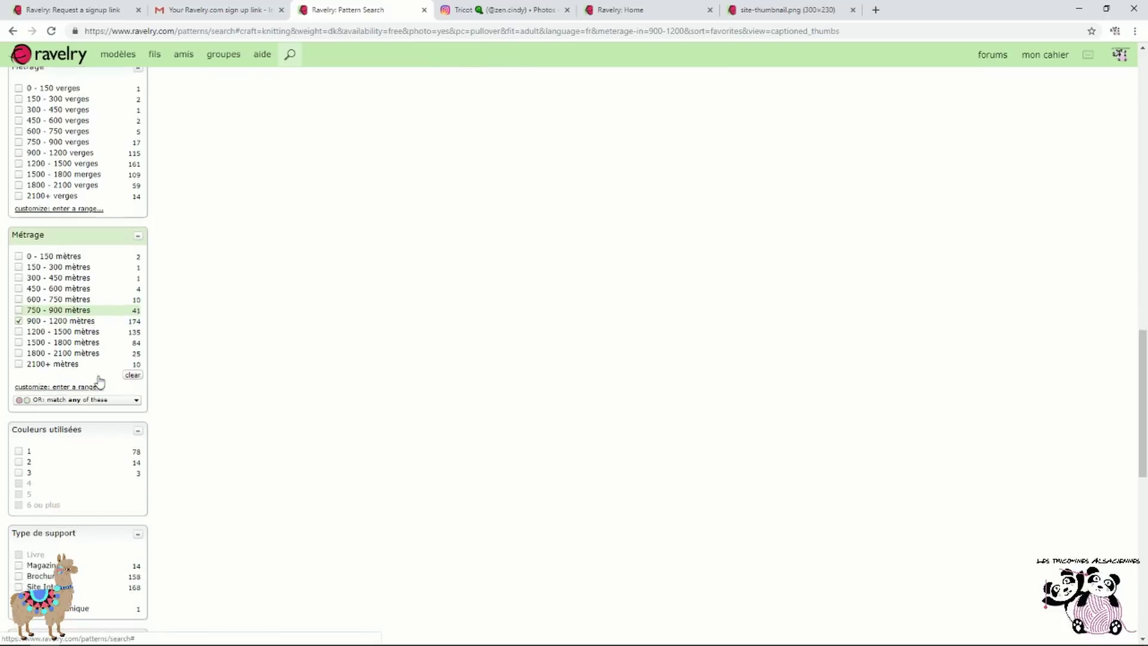
scroll(100, 382, down, 3)
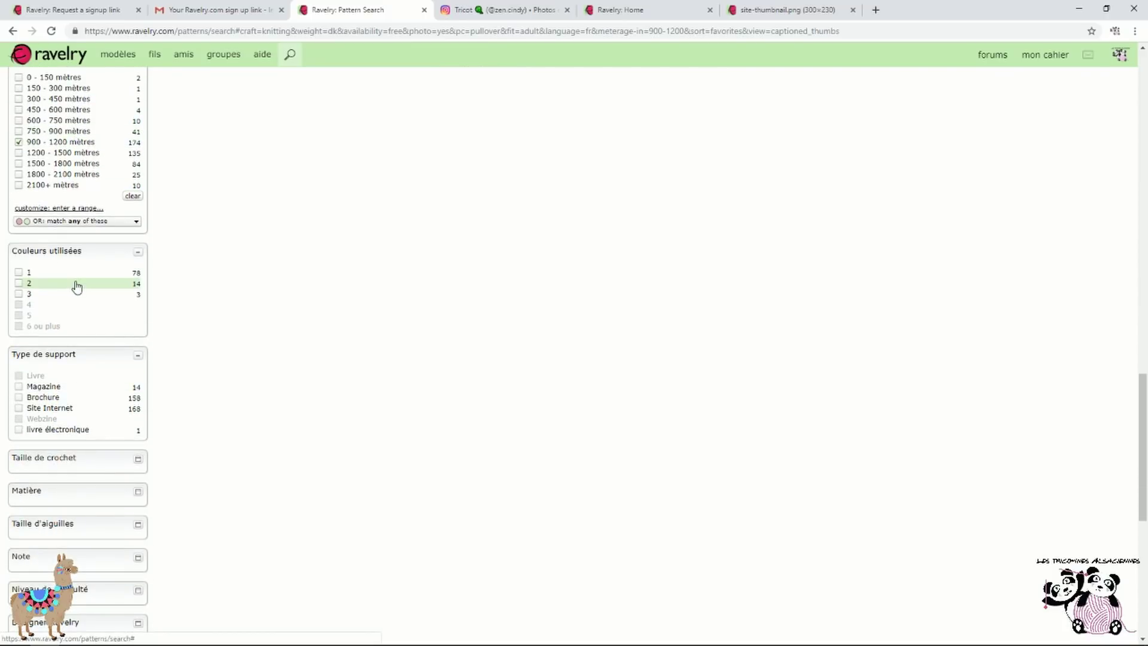
scroll(78, 286, down, 2)
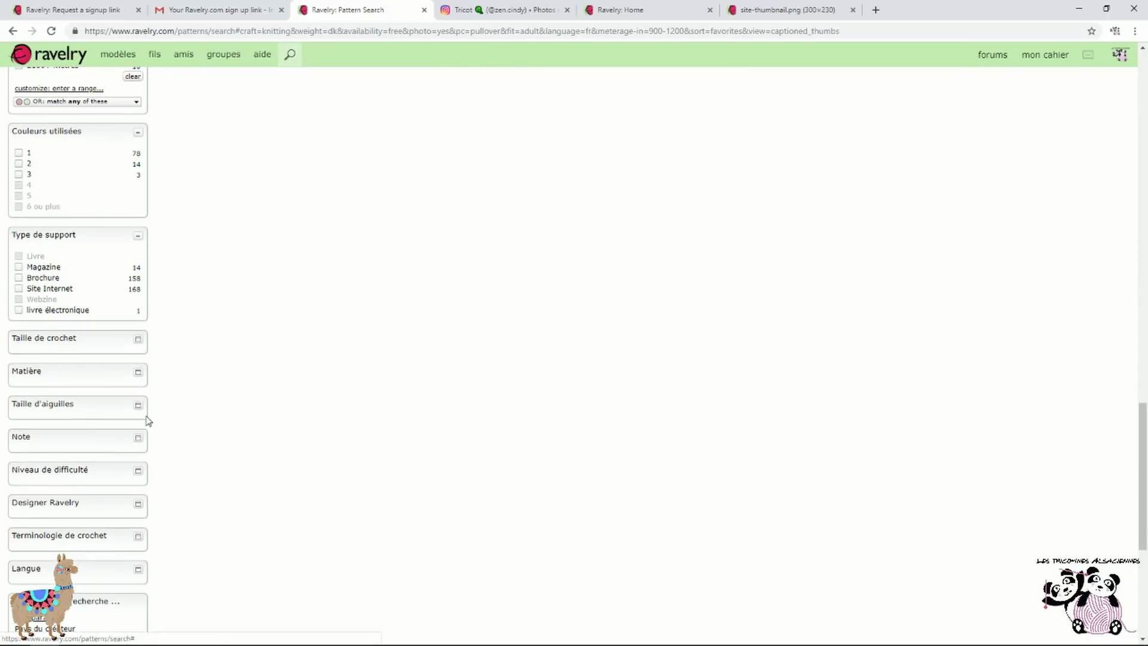
click(138, 407)
scroll(138, 411, down, 2)
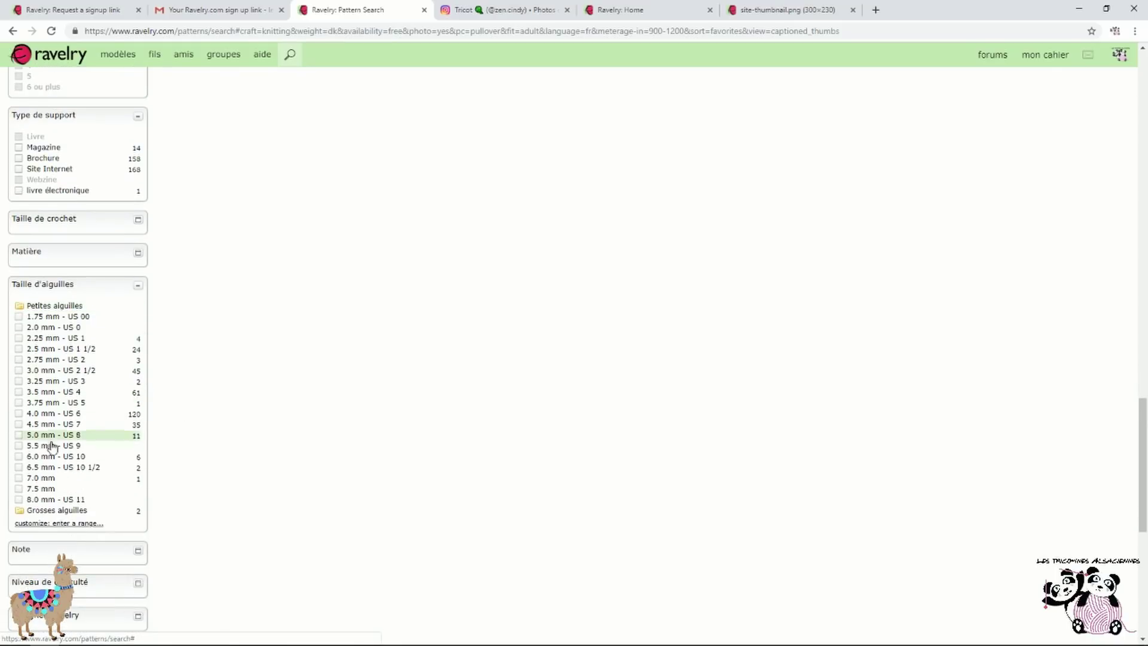
click(95, 416)
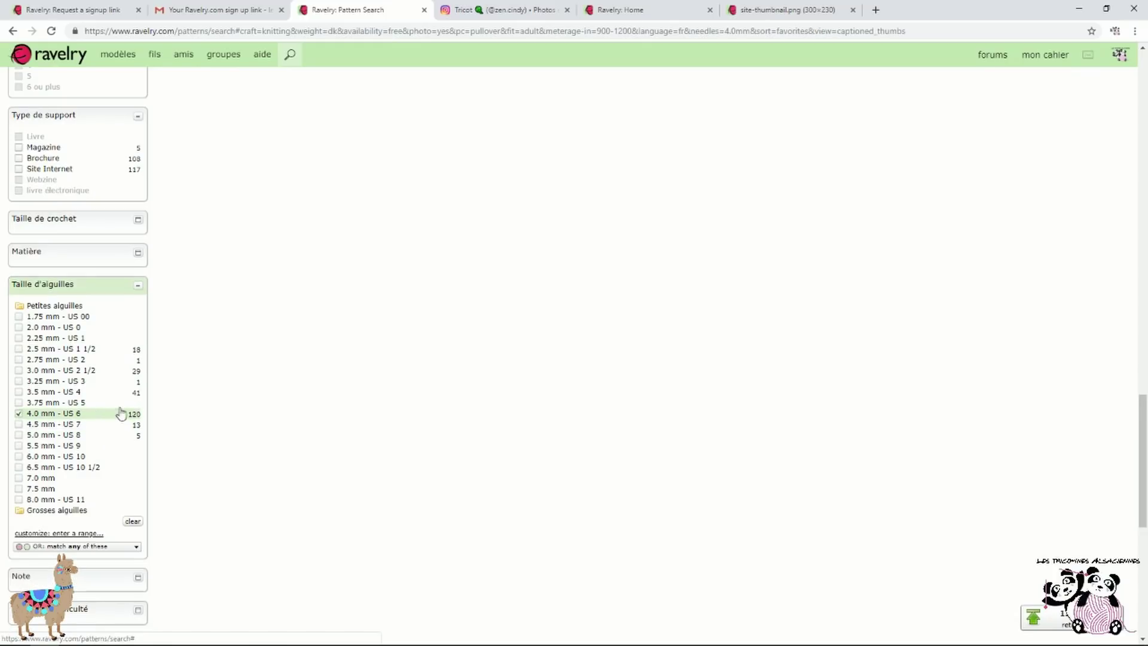
scroll(251, 389, down, 3)
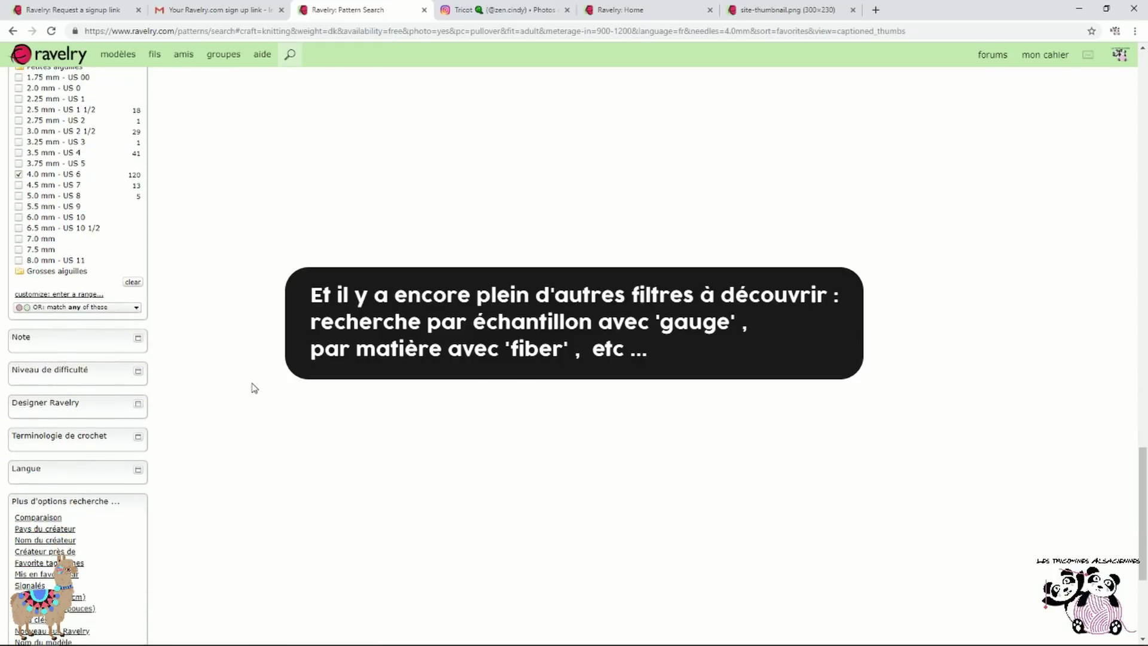
scroll(255, 389, up, 7)
Remove the free-only availability filter and sort the 302 pullover results by most projects
scroll(256, 389, up, 15)
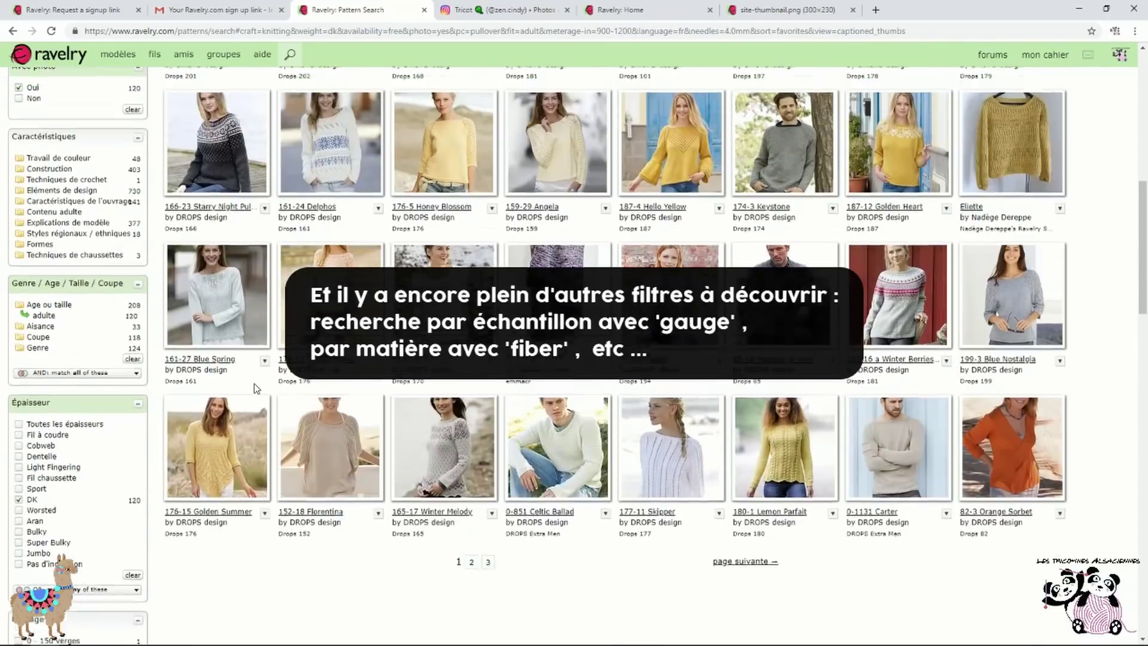
scroll(256, 390, up, 1)
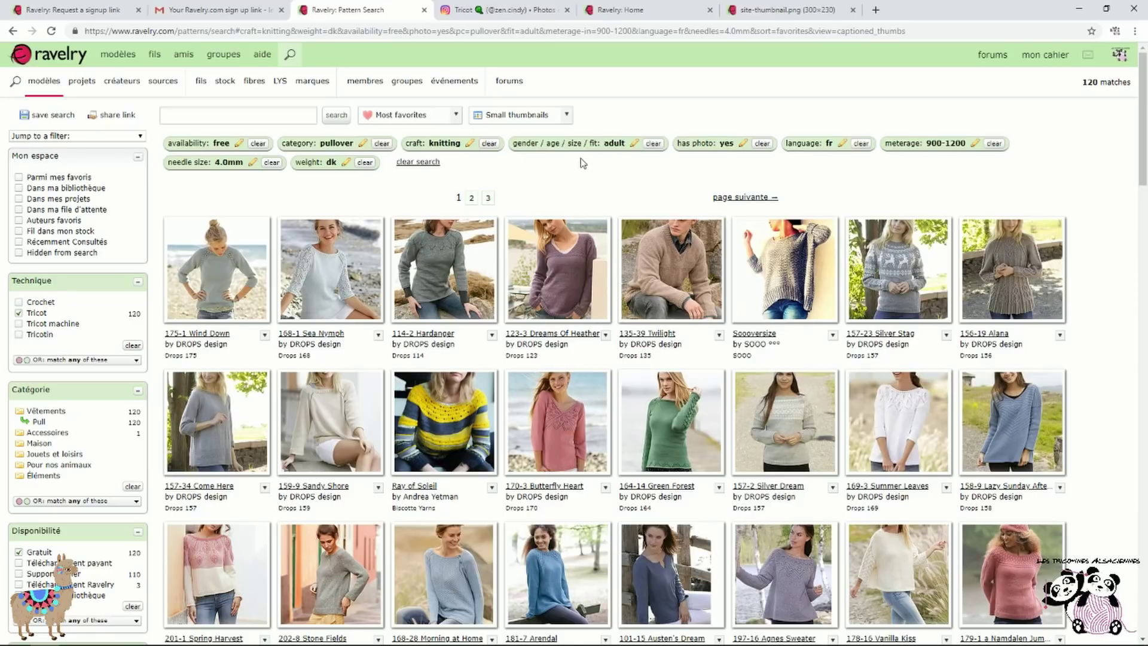
scroll(583, 170, down, 4)
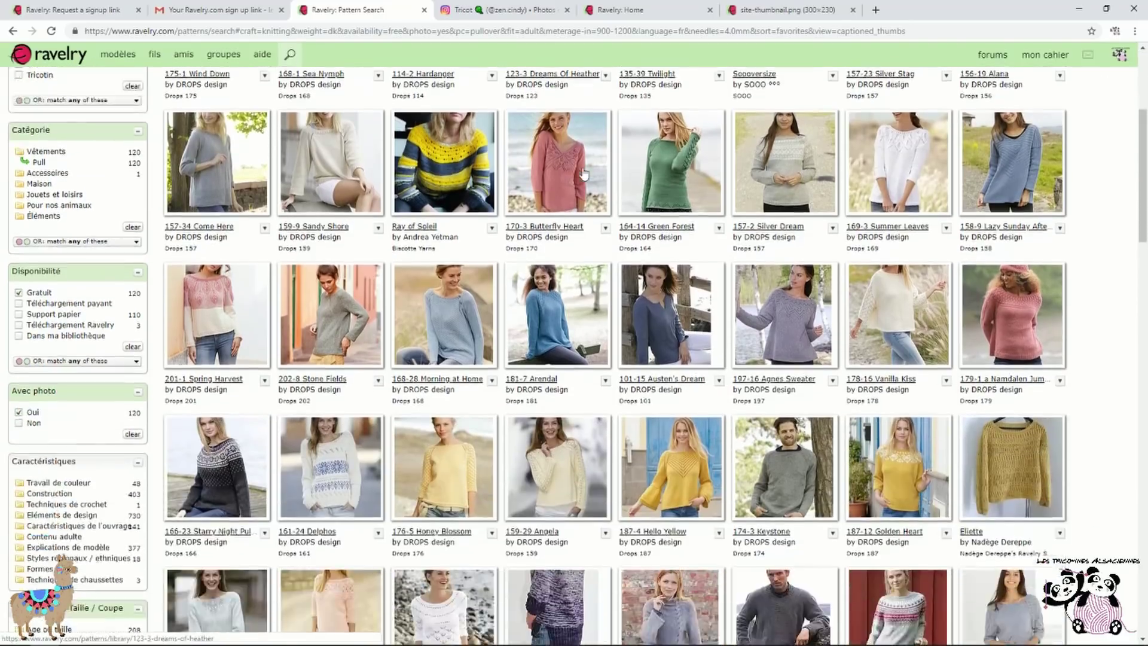
scroll(588, 172, up, 4)
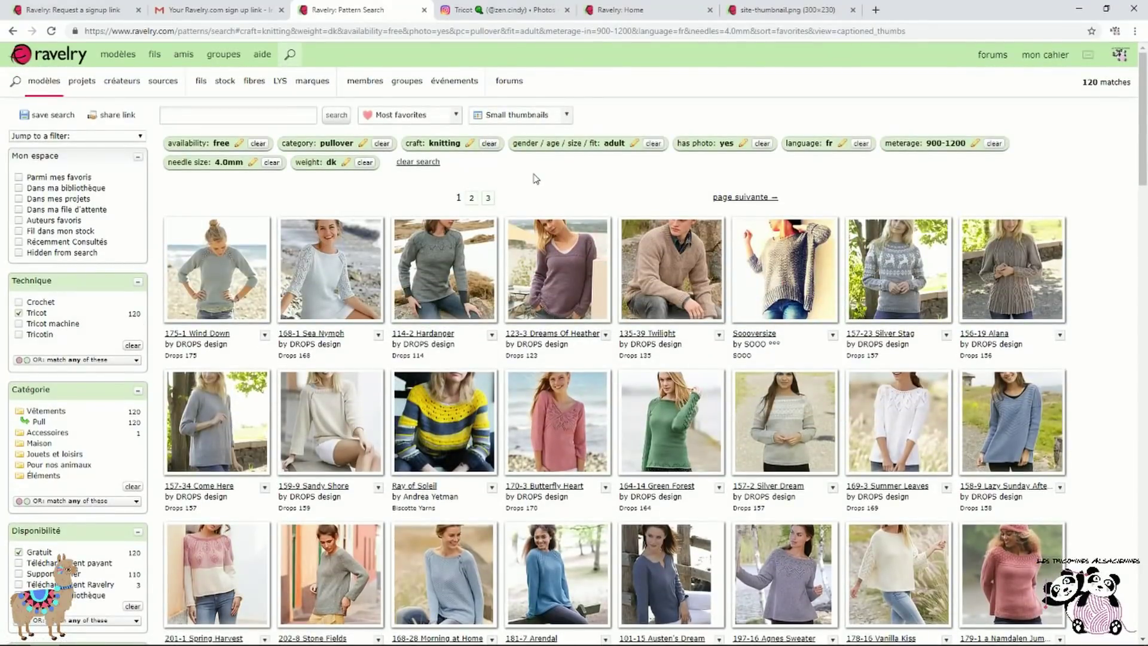
click(258, 144)
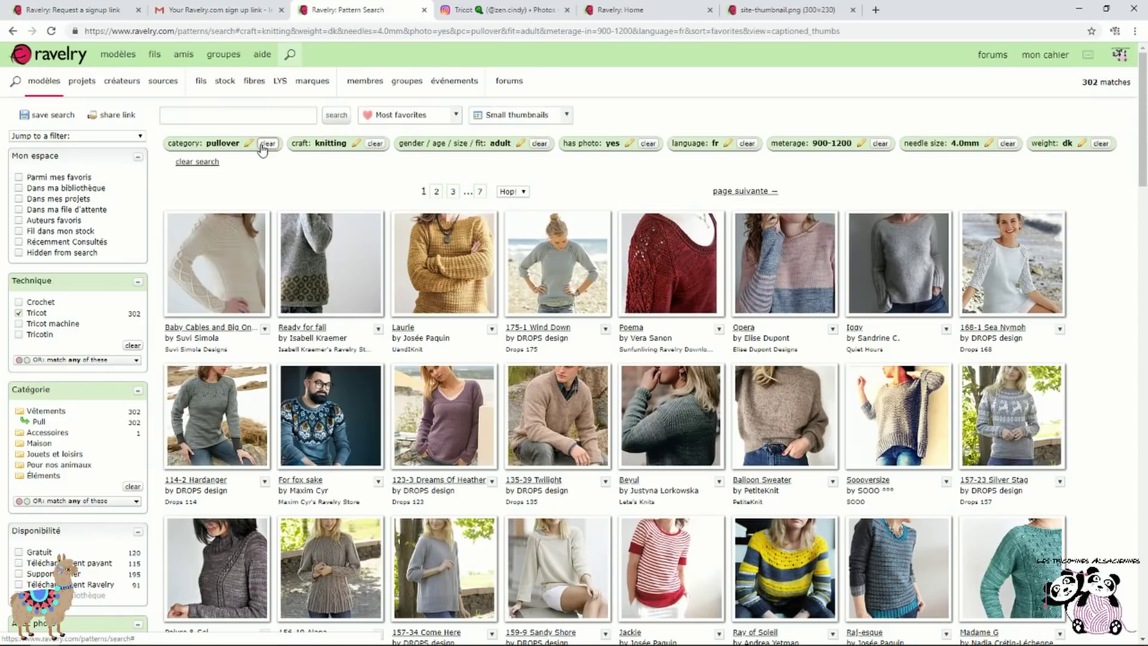
click(456, 115)
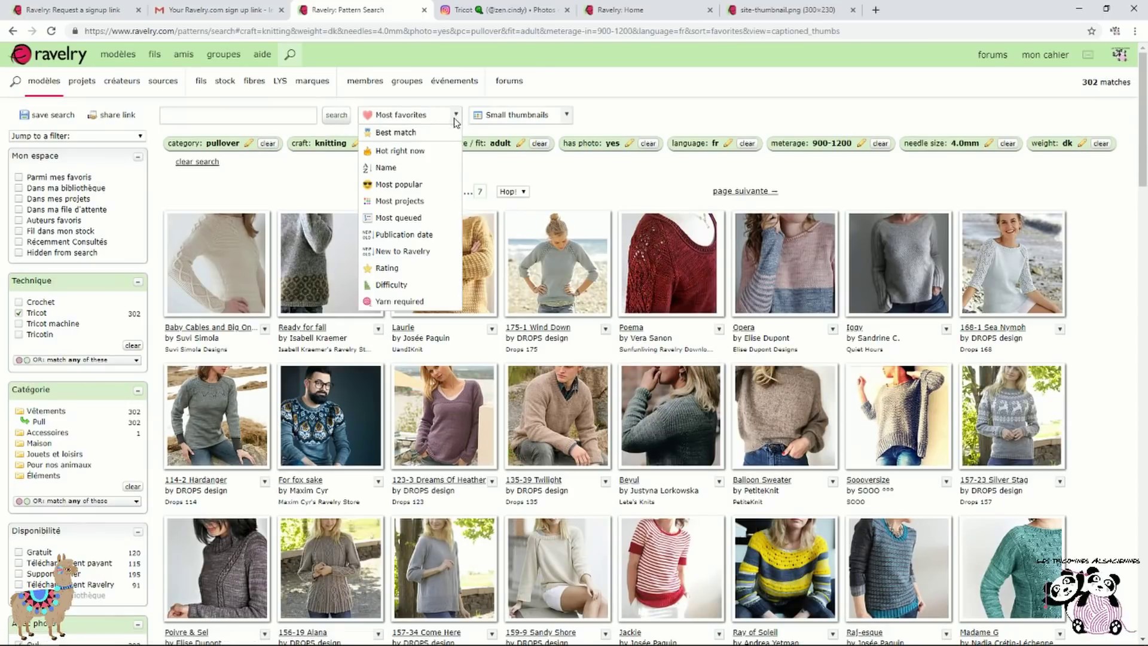
click(428, 202)
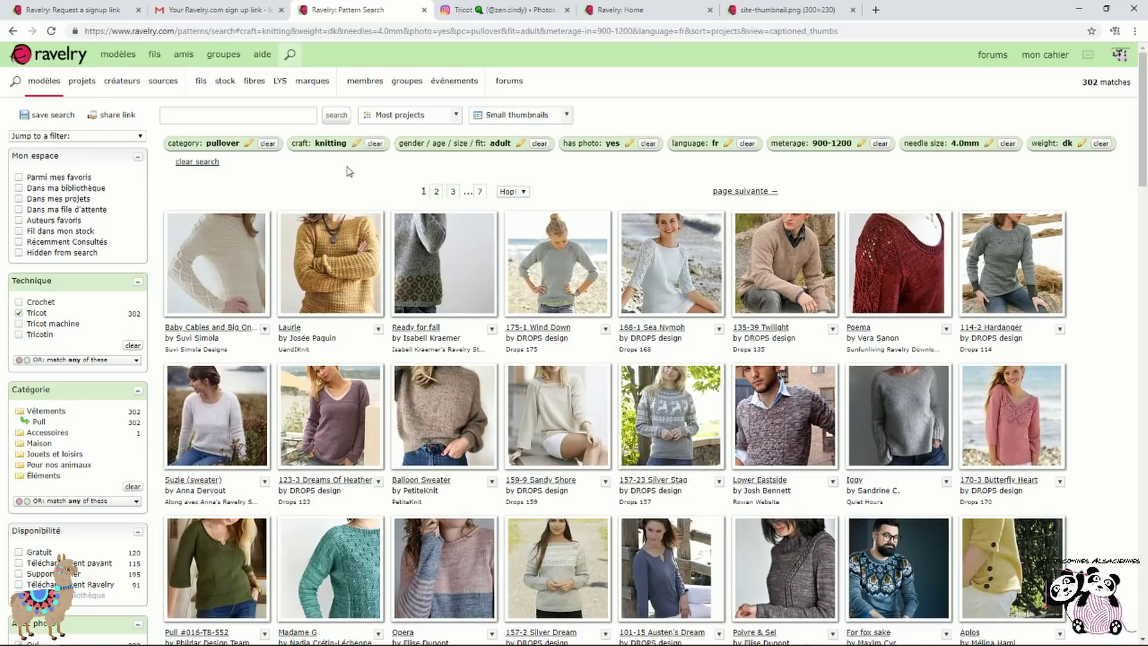
scroll(350, 171, down, 1)
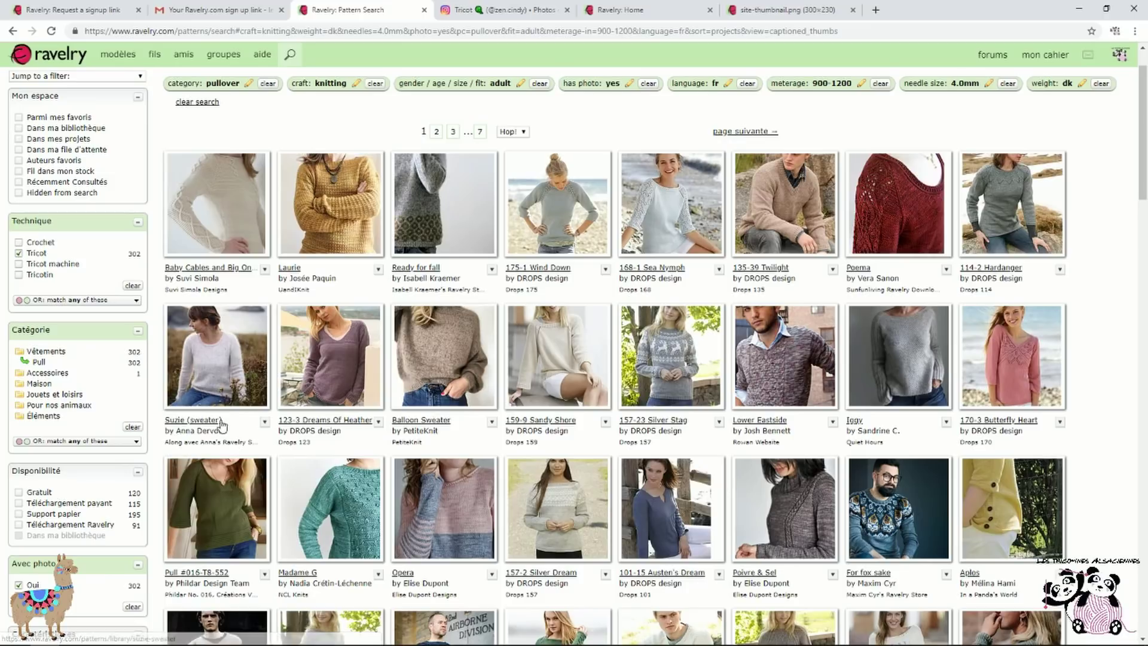
Open the Suzie (sweater) pattern and highlight its 22-stitch, 31-row gauge and 830–1400 m yardage
click(202, 364)
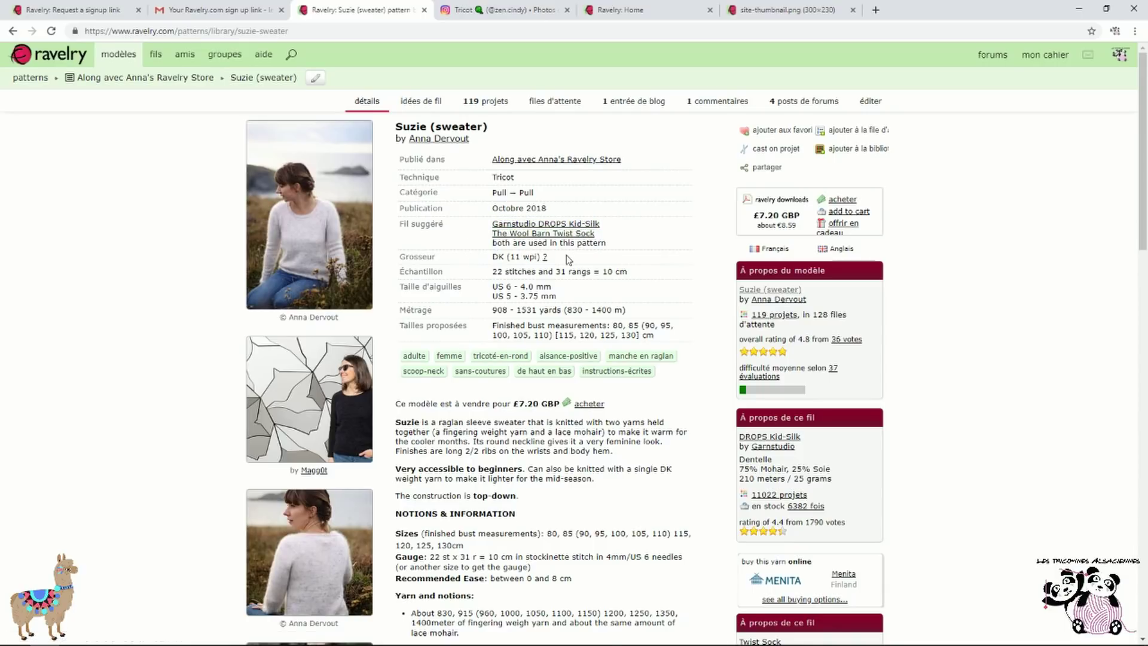
drag(547, 256, 644, 275)
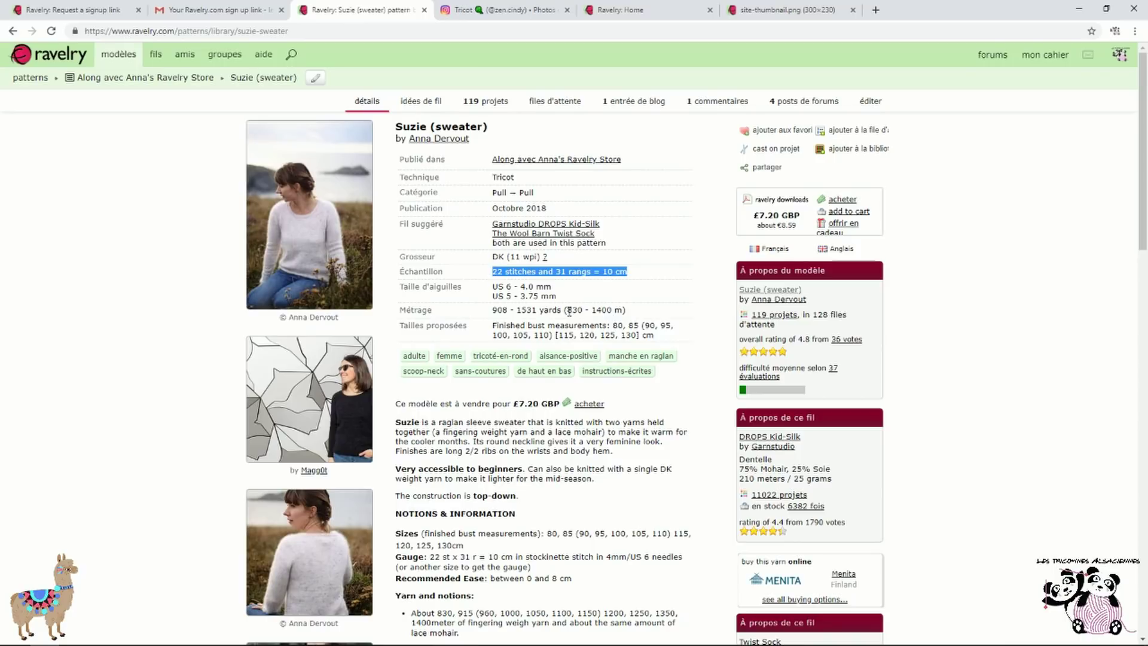
drag(566, 310, 652, 309)
Show Suzie's yarn ideas, with DROPS Kid-Silk as the most-used yarn
scroll(672, 270, down, 1)
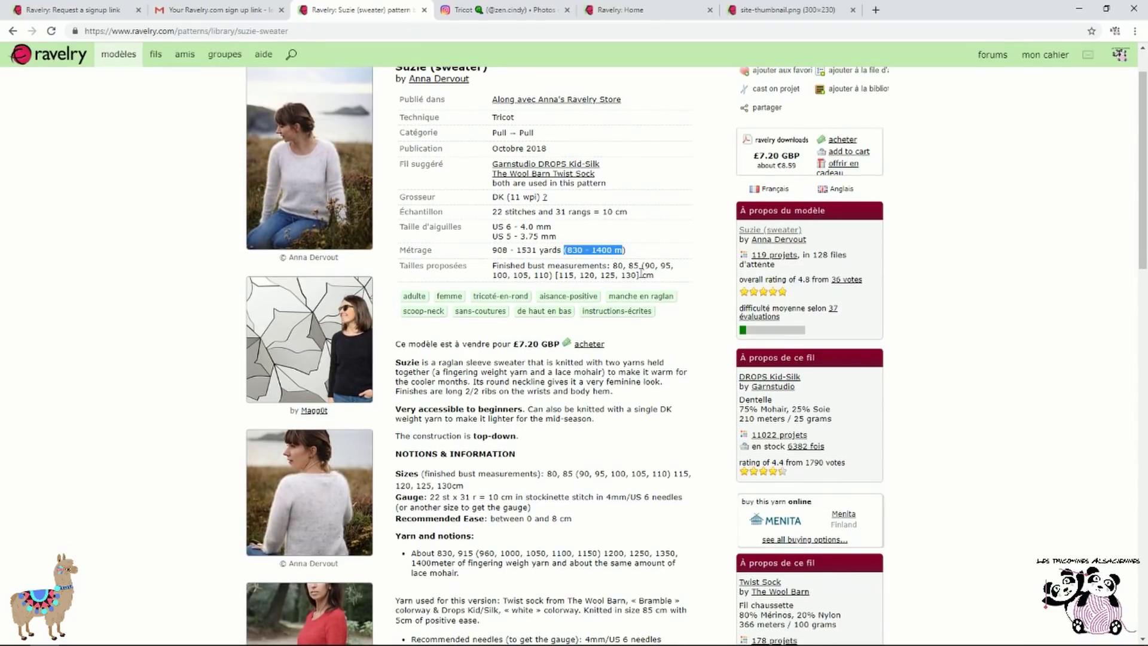
scroll(641, 273, down, 3)
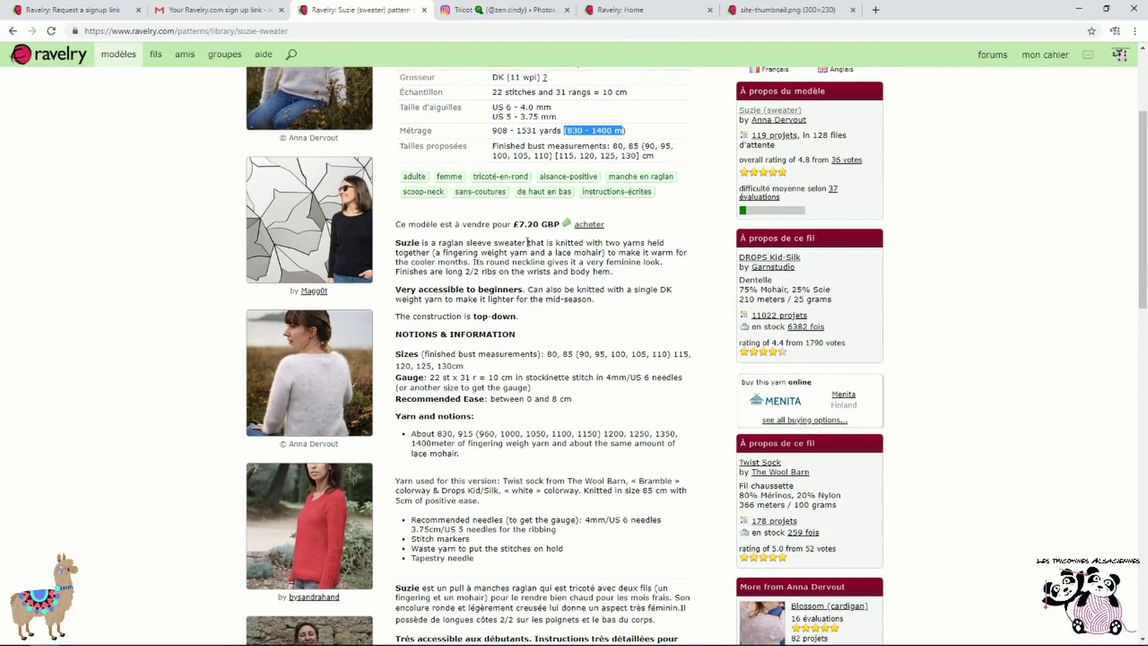
scroll(527, 284, down, 6)
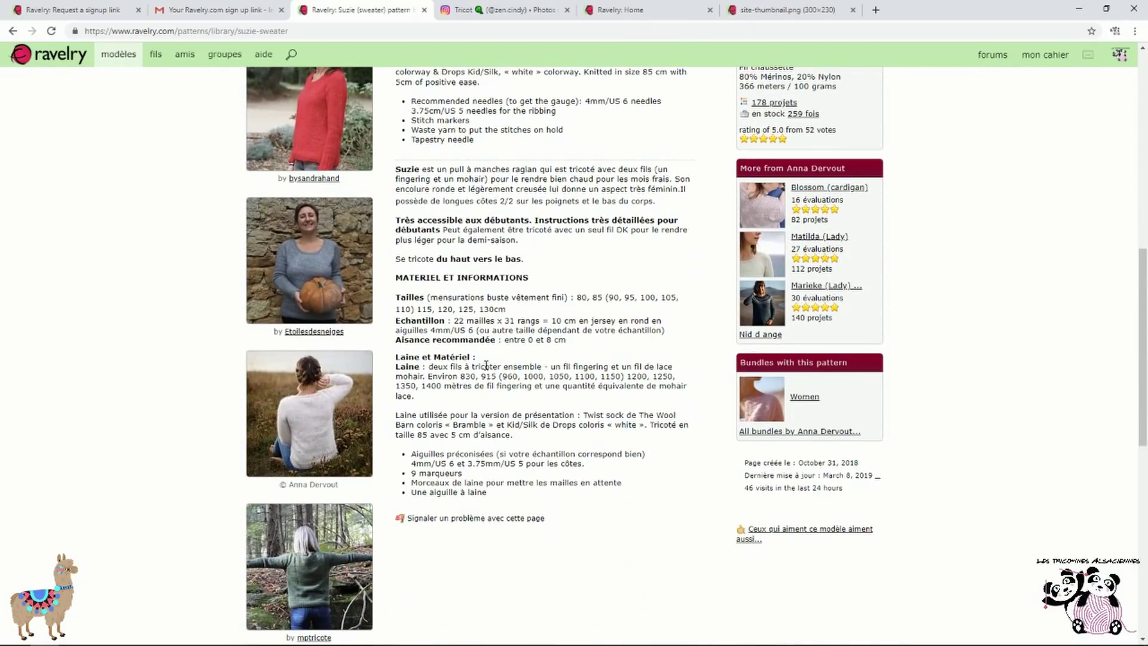
scroll(671, 396, up, 1)
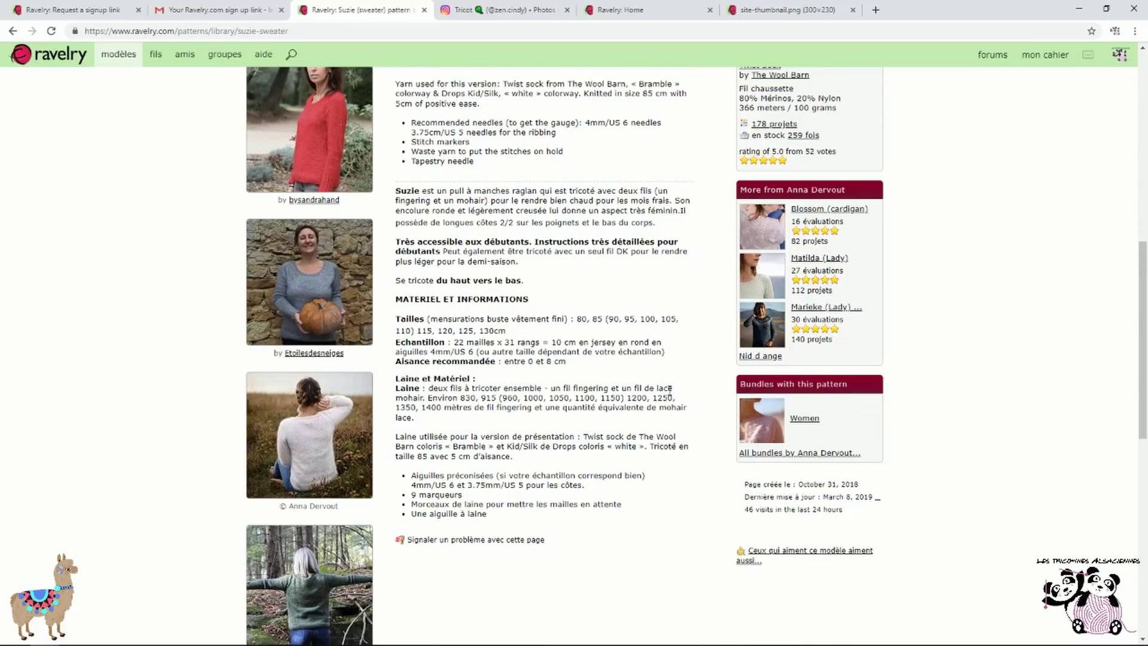
scroll(698, 389, up, 9)
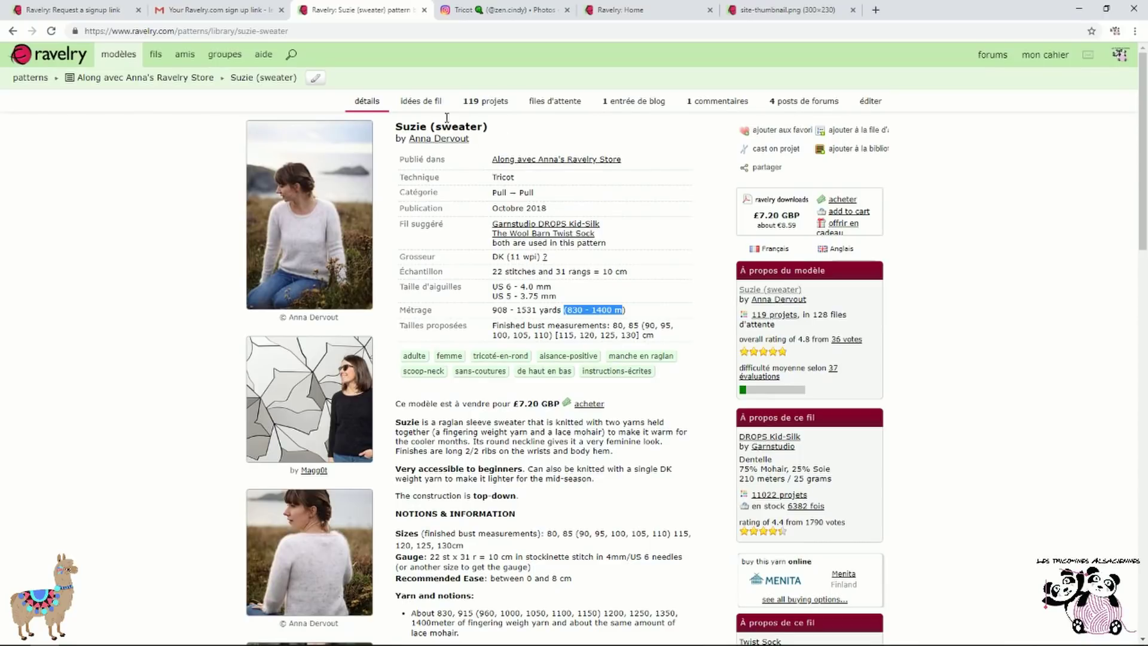
click(427, 103)
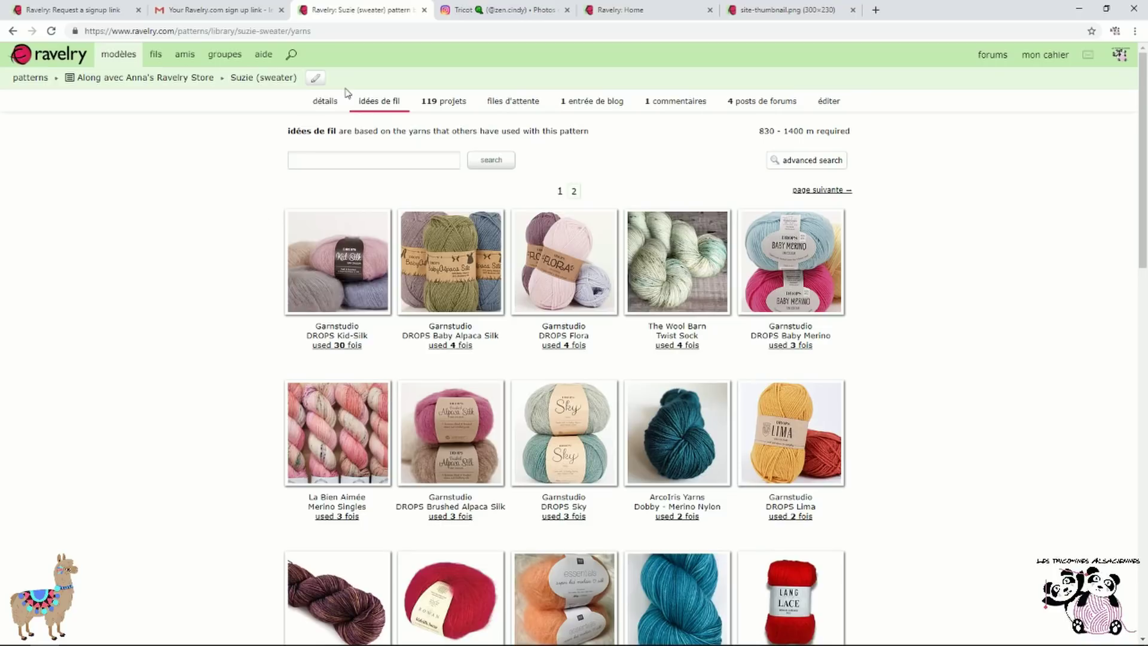
Check the DROPS Baby Alpaca Silk yarn page, then list the 4 Suzie projects knitted with it
click(335, 103)
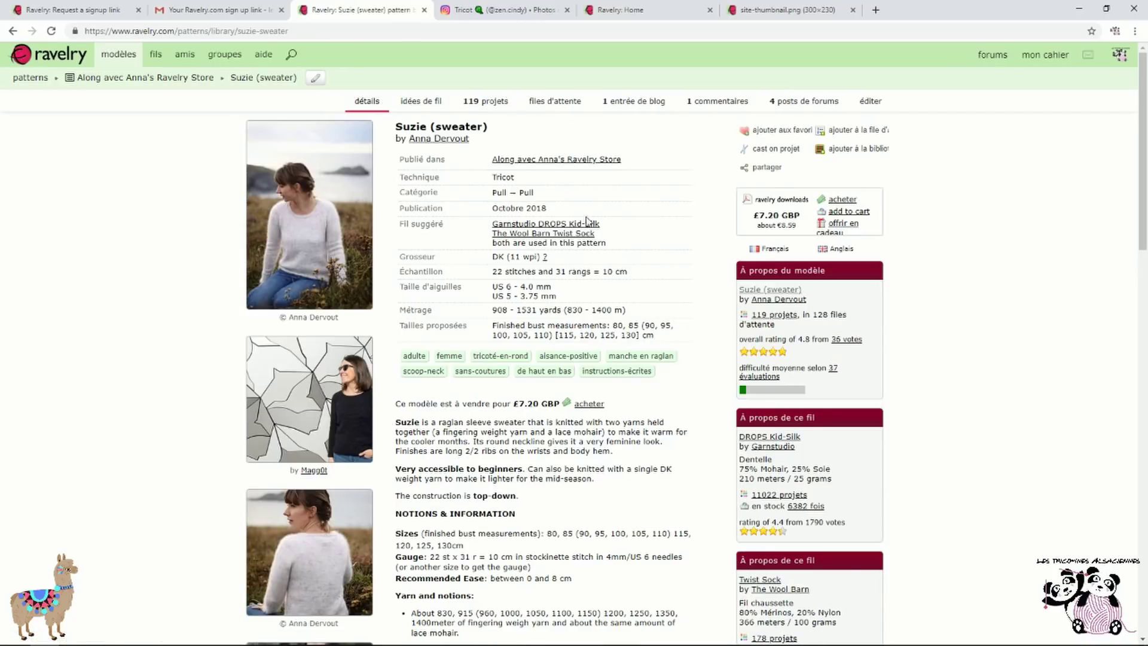
click(426, 102)
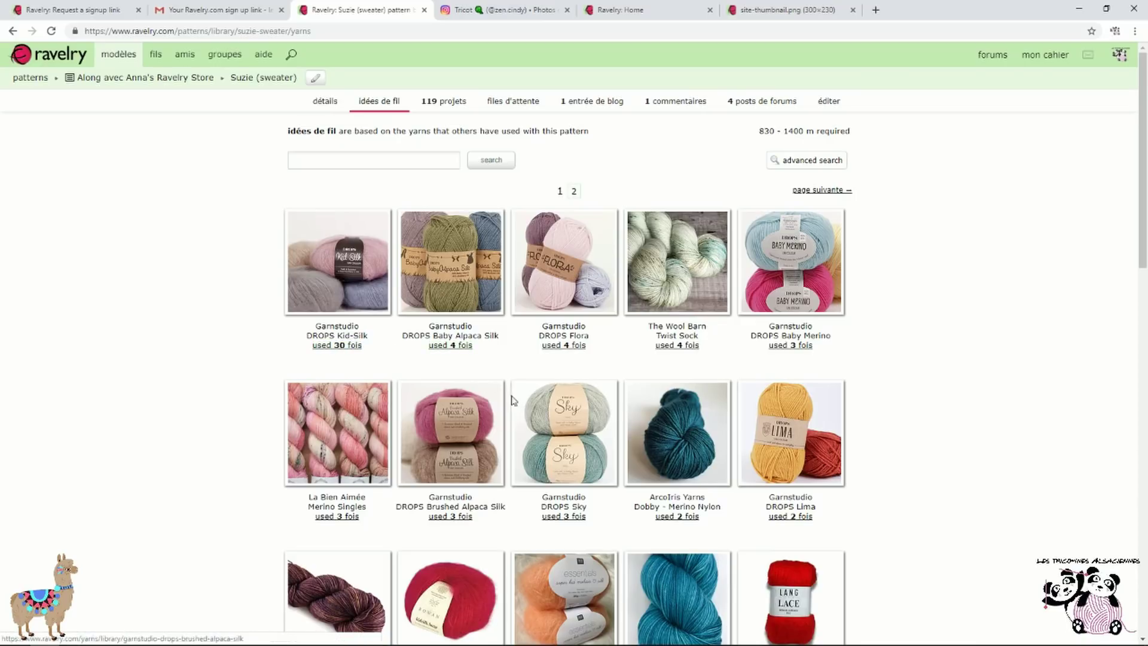
click(435, 274)
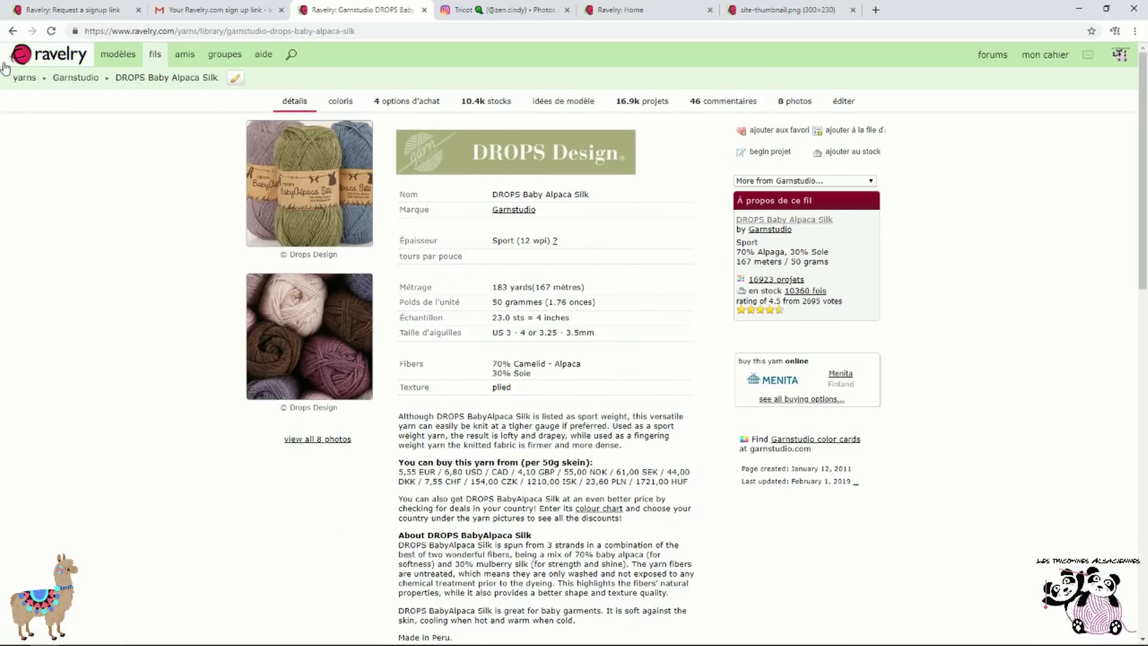
click(13, 30)
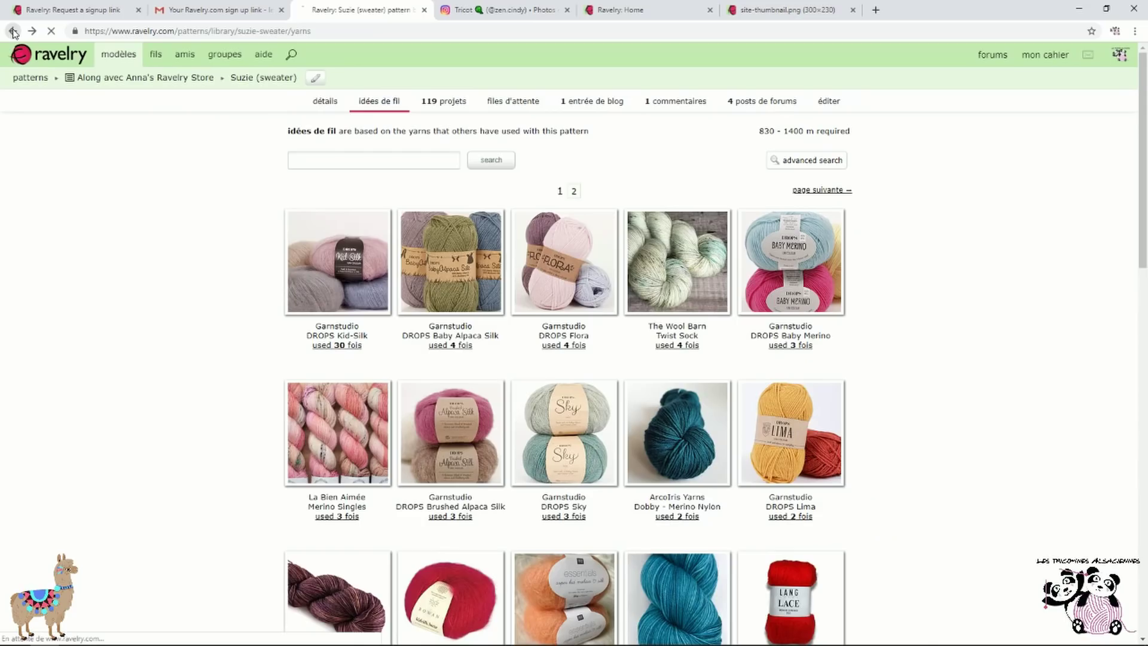
click(461, 352)
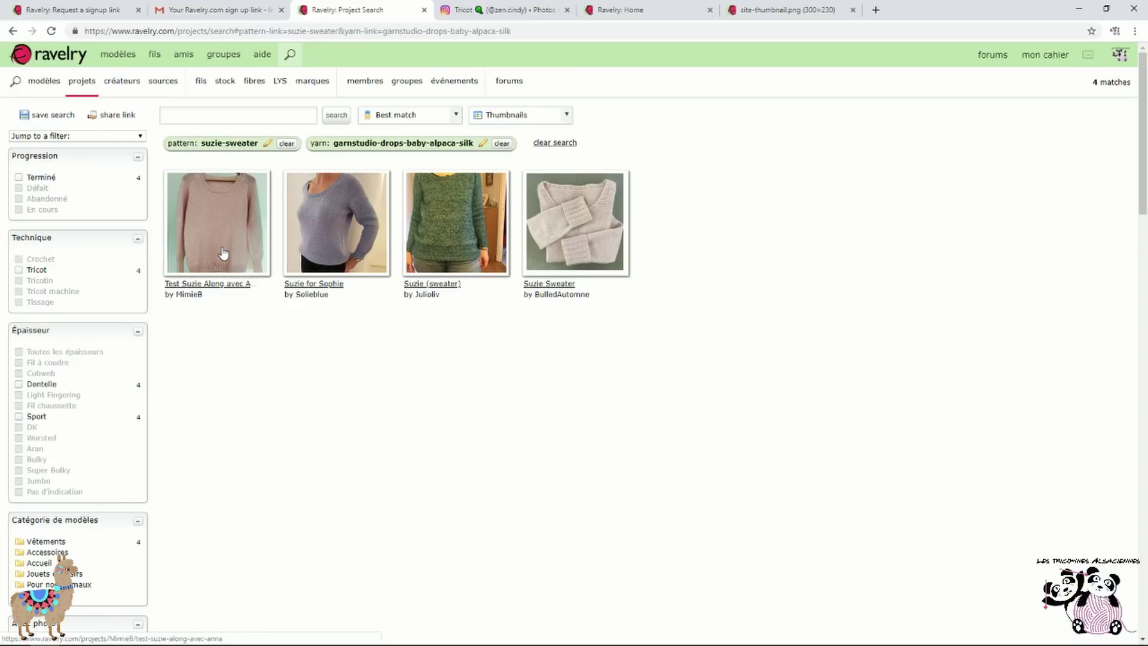
click(226, 284)
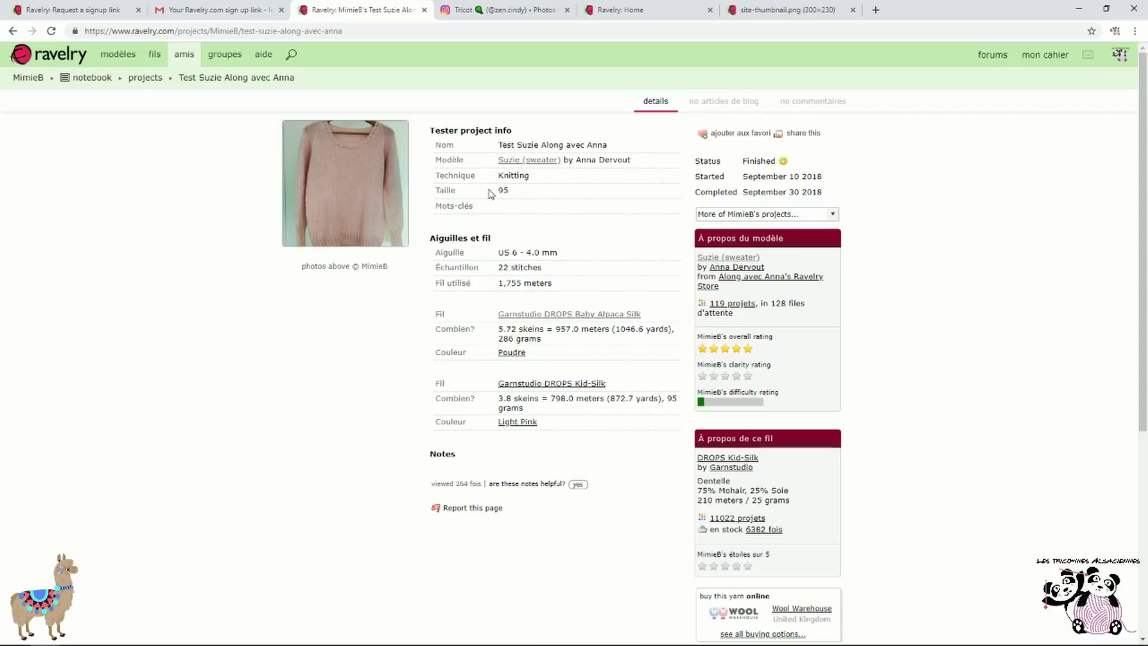
drag(497, 188, 524, 186)
click(524, 187)
drag(509, 252, 590, 255)
drag(494, 334, 574, 346)
click(486, 402)
drag(485, 402, 624, 414)
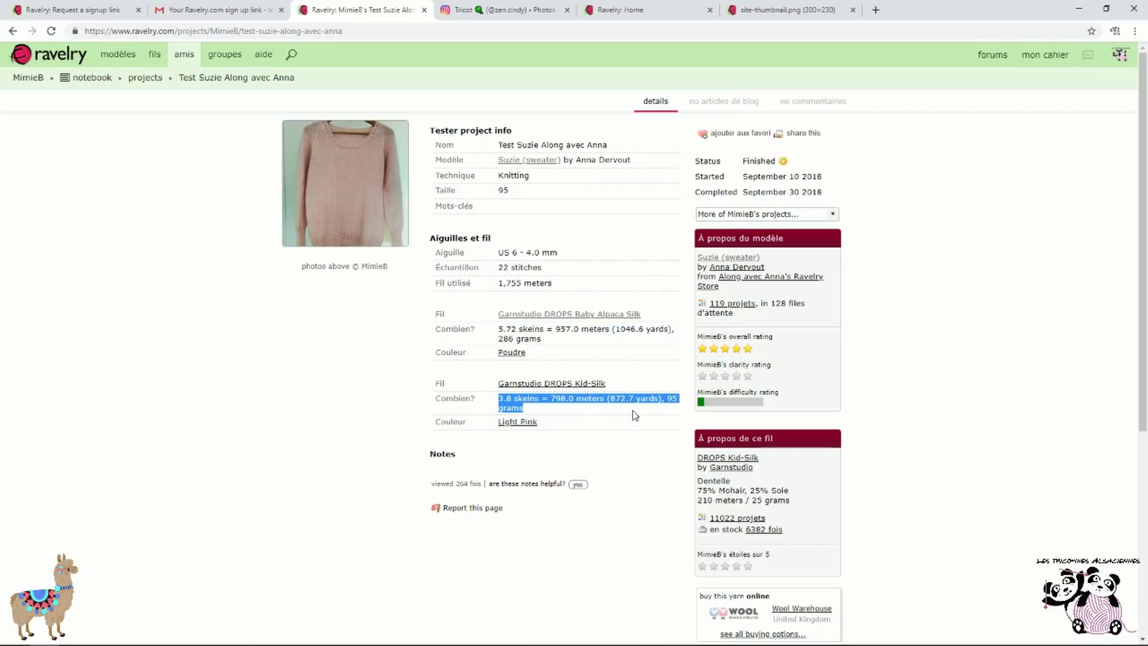
click(635, 415)
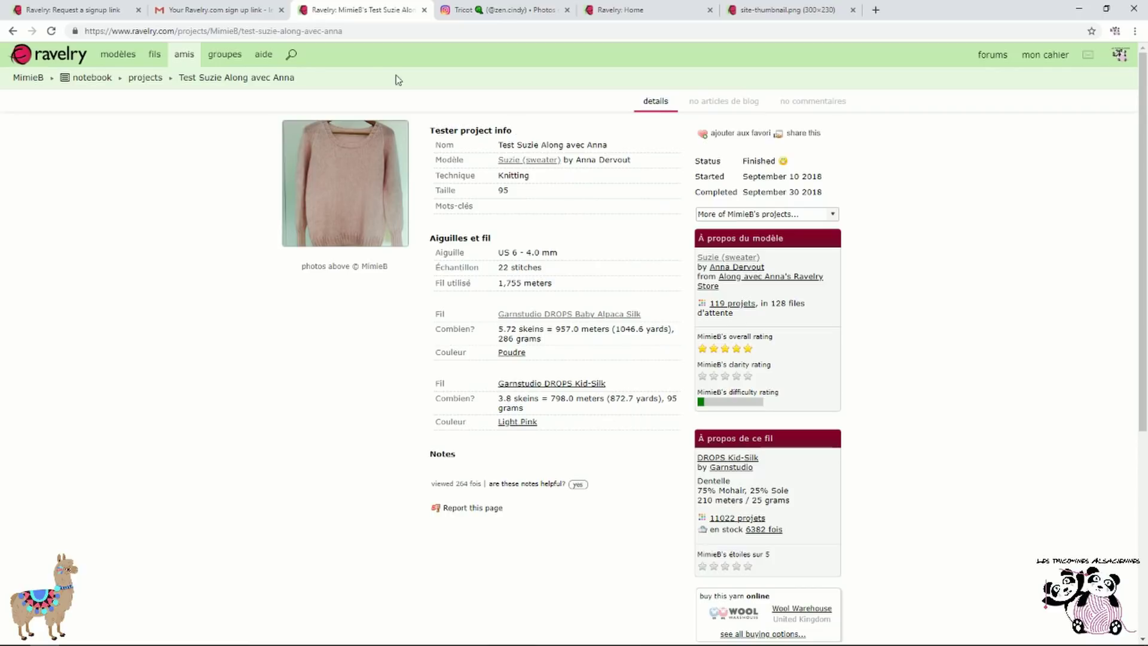
click(13, 31)
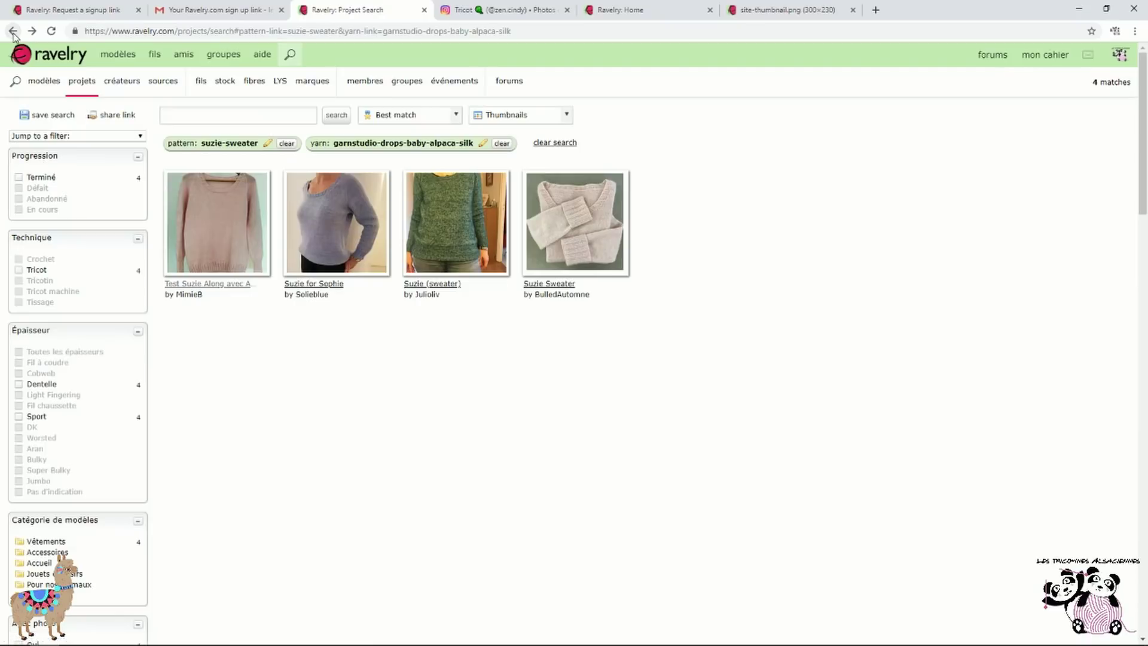
click(13, 31)
Open the Suzie pattern's 119-project gallery and show only projects with French notes
click(12, 31)
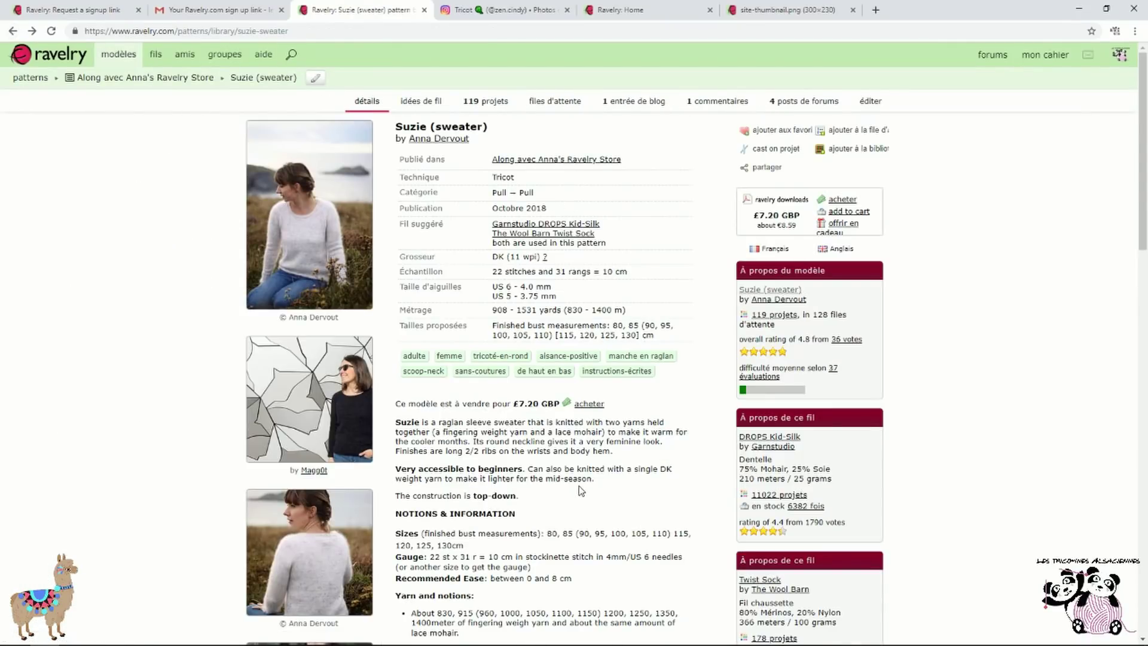
scroll(641, 356, down, 3)
scroll(641, 356, up, 3)
click(491, 106)
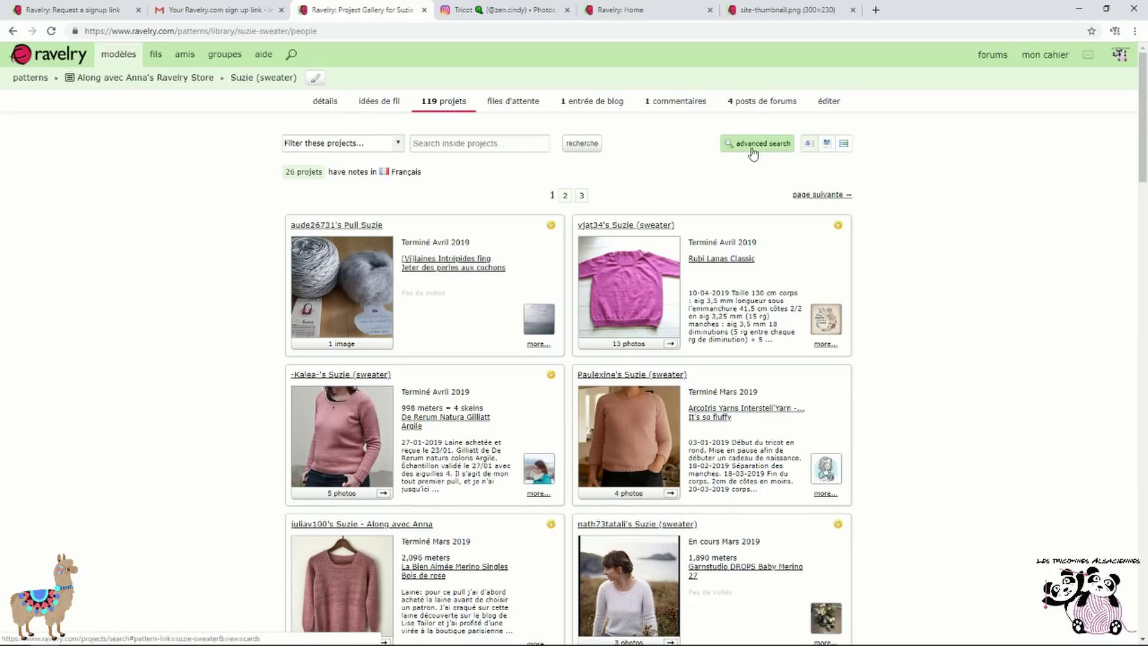
click(306, 172)
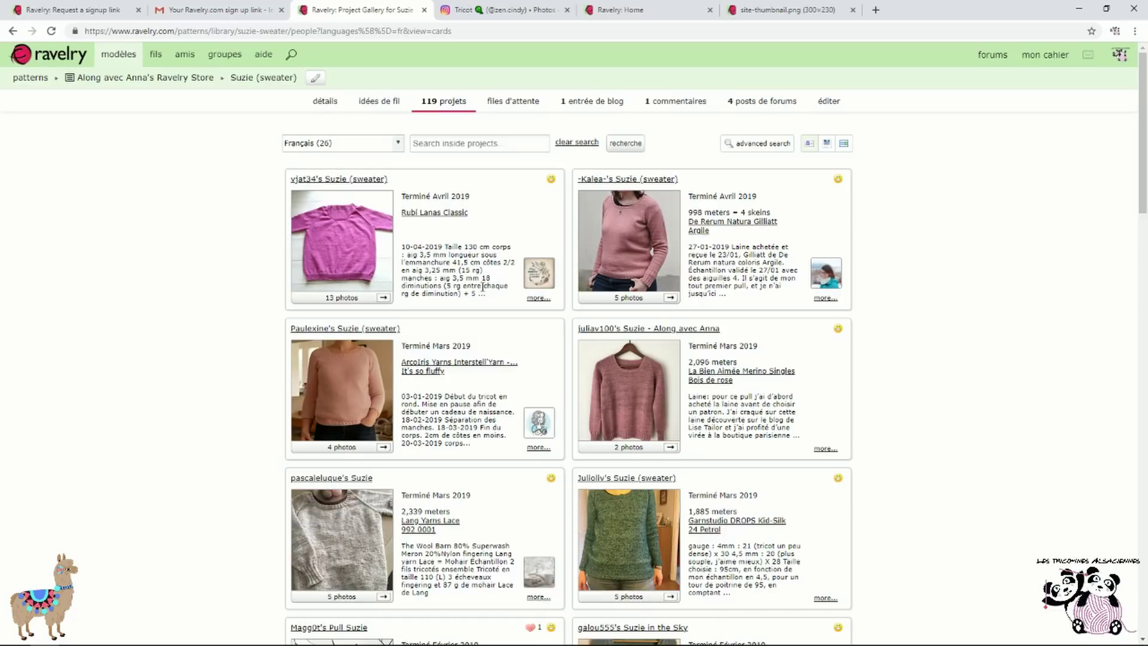
In the full project search, add a Color Family filter and try Rose, then return to all 119 projects
click(770, 148)
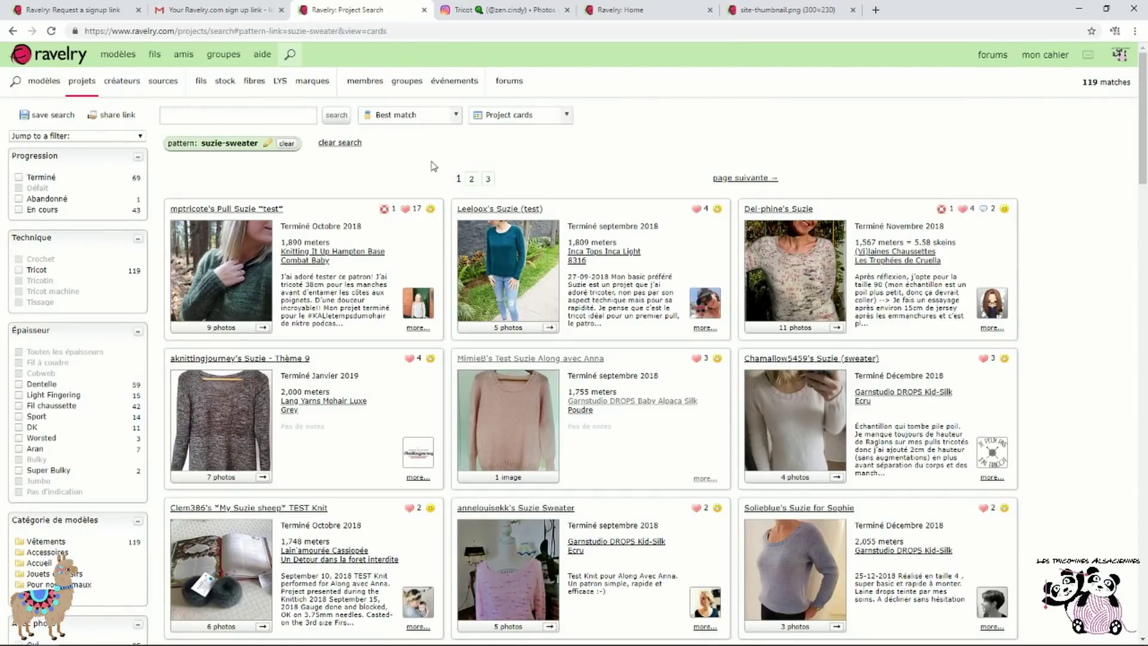
scroll(117, 313, down, 1)
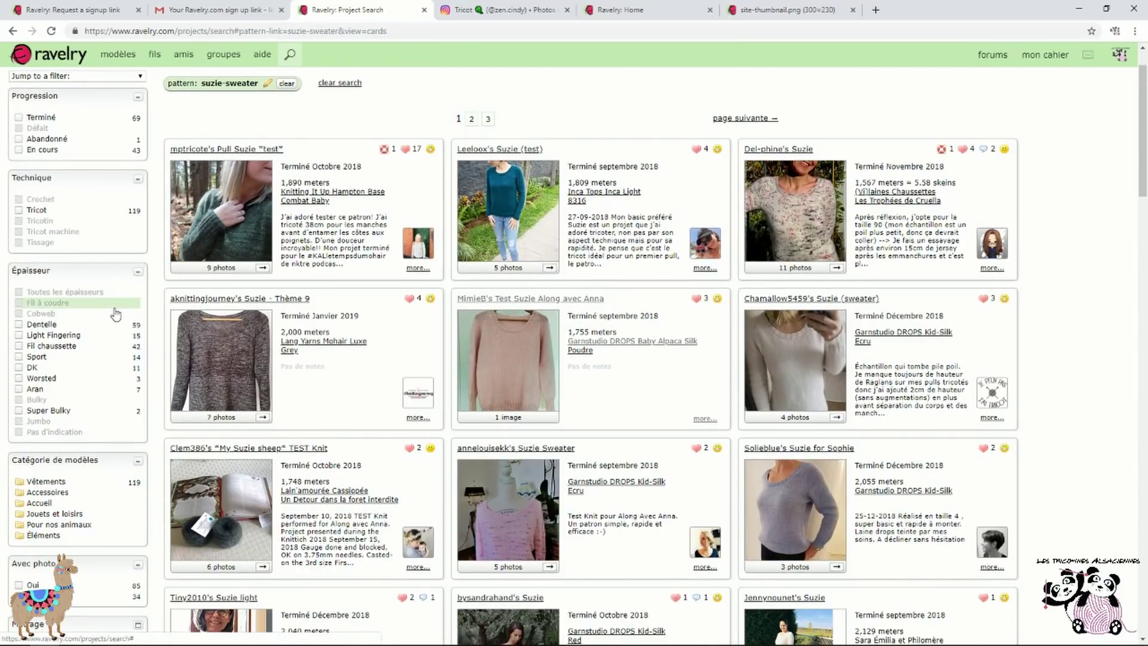
scroll(115, 315, up, 1)
click(120, 136)
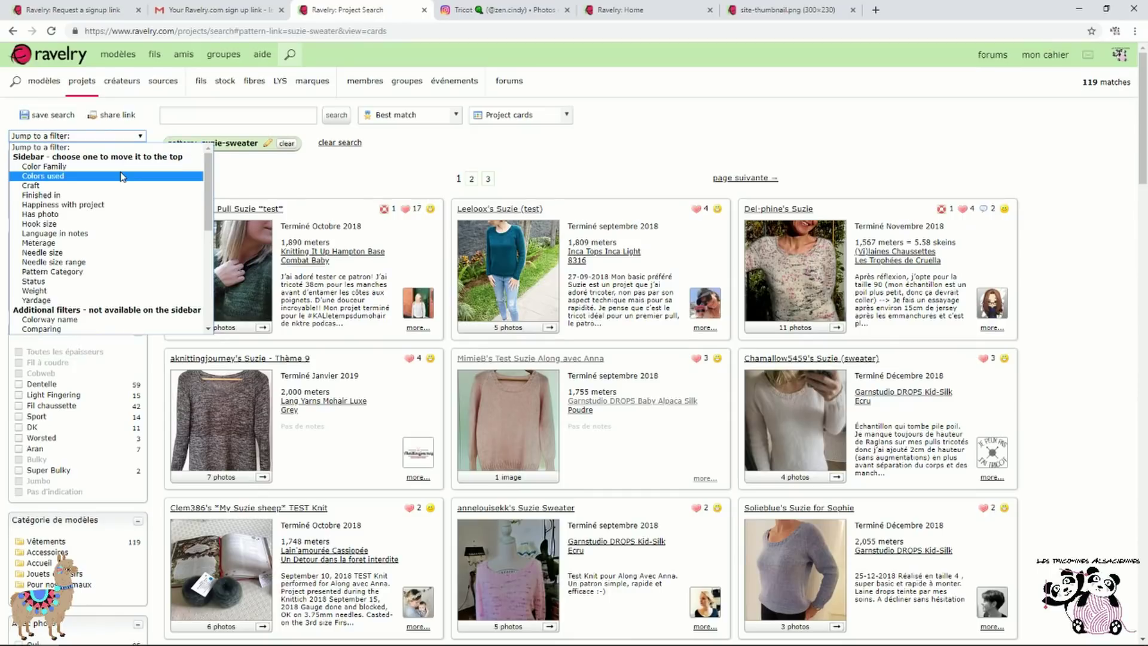
click(78, 133)
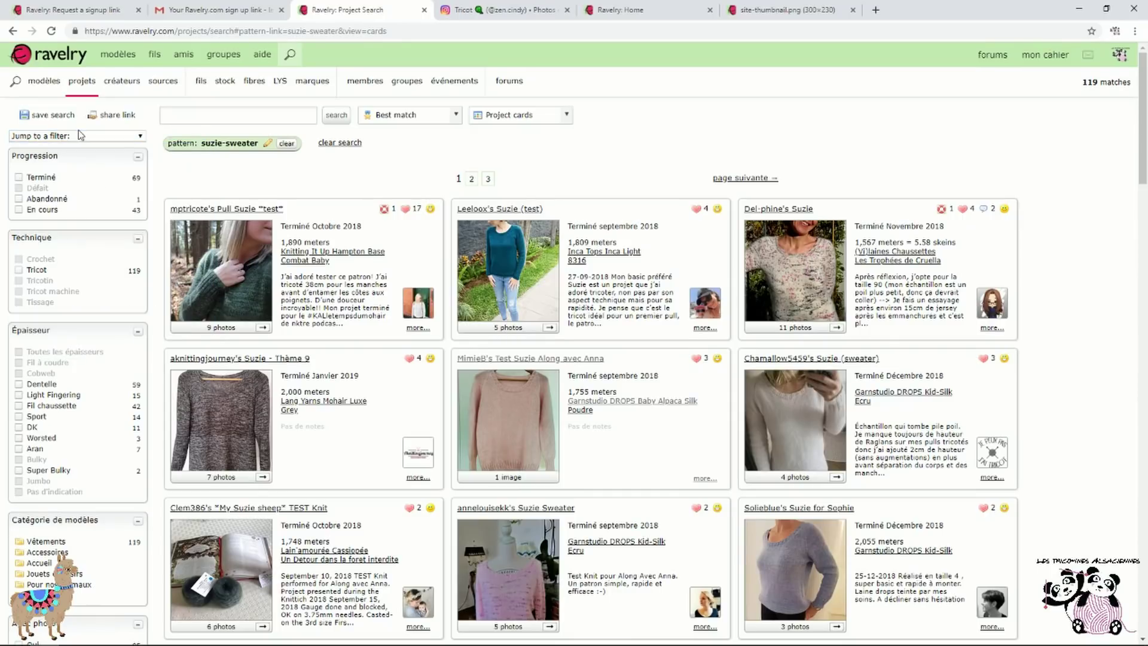
click(83, 136)
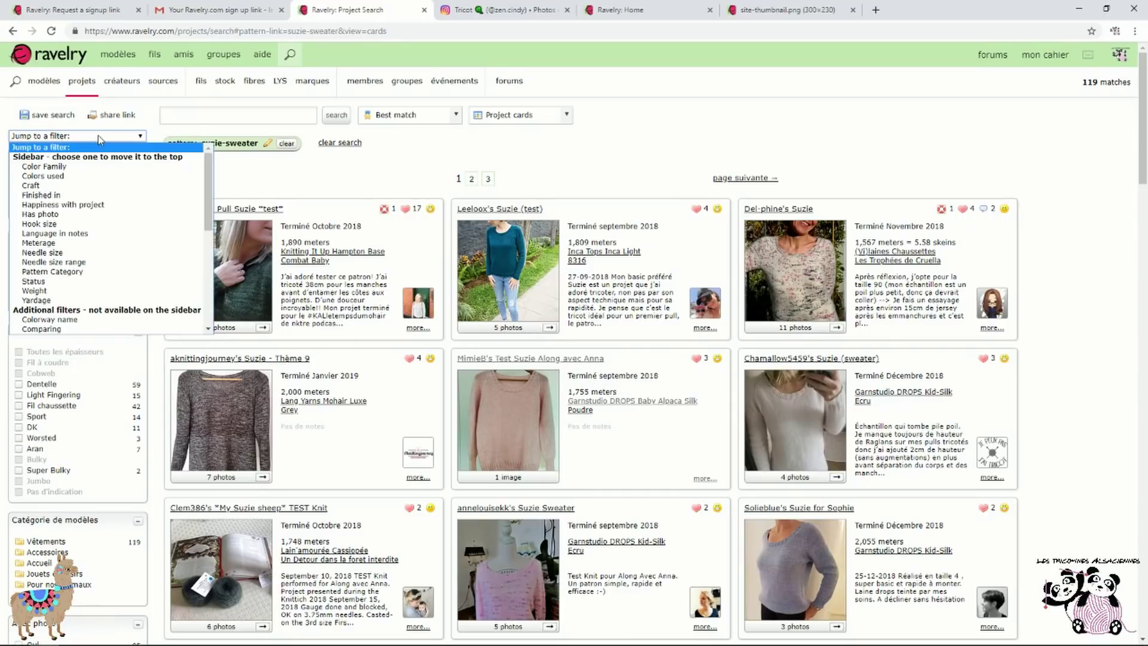
click(85, 165)
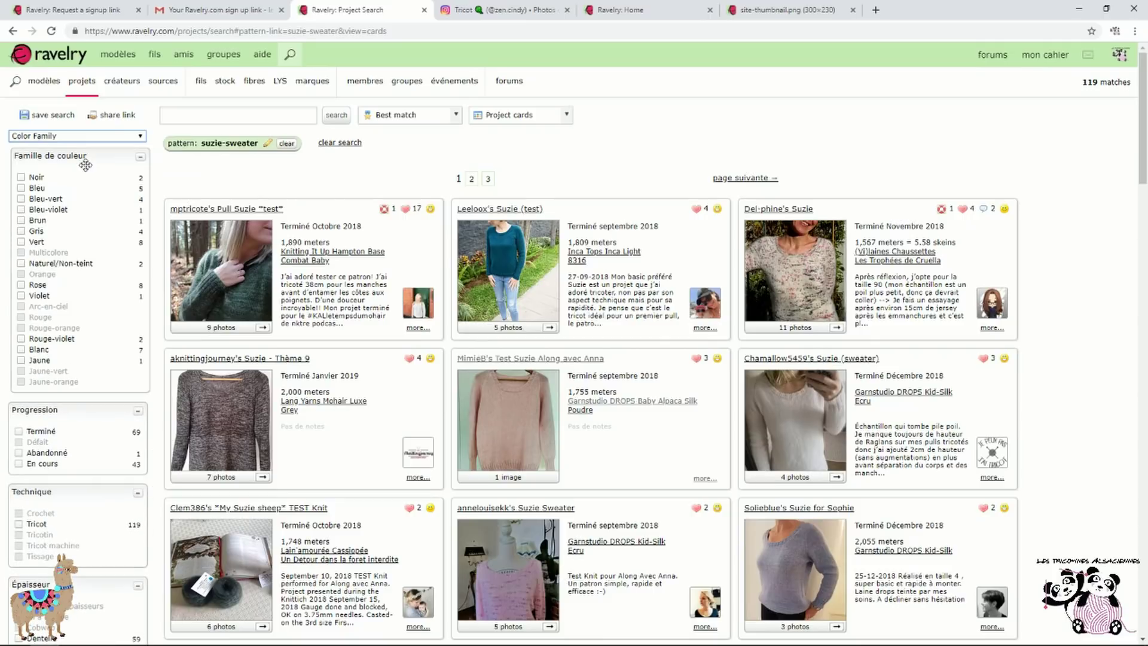
click(63, 290)
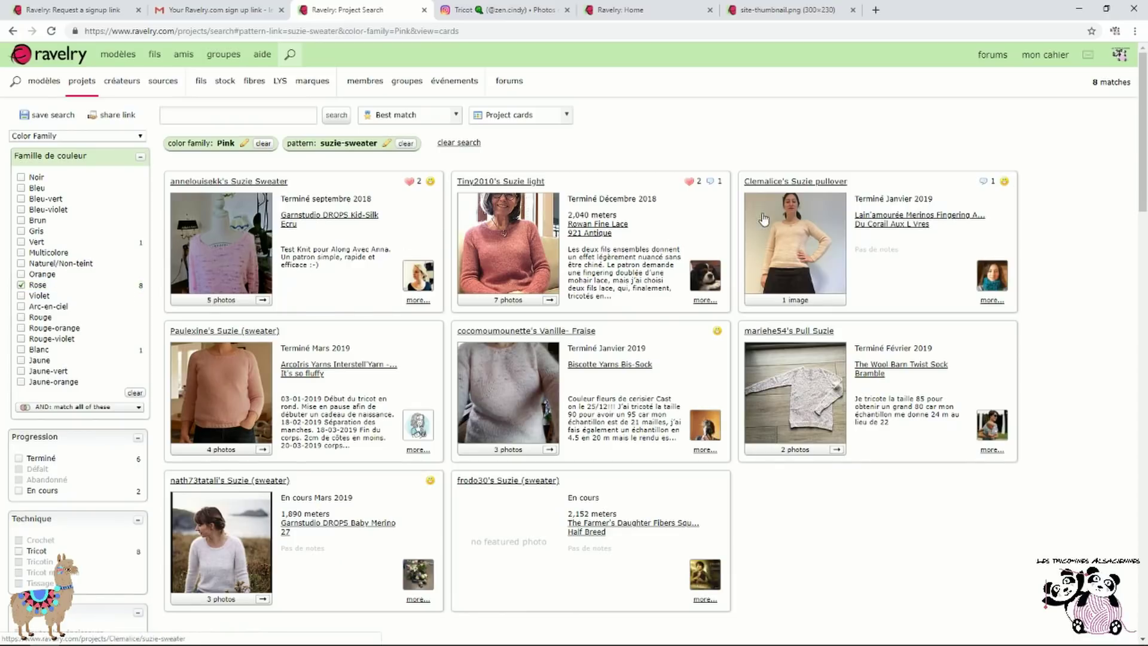
scroll(355, 281, down, 1)
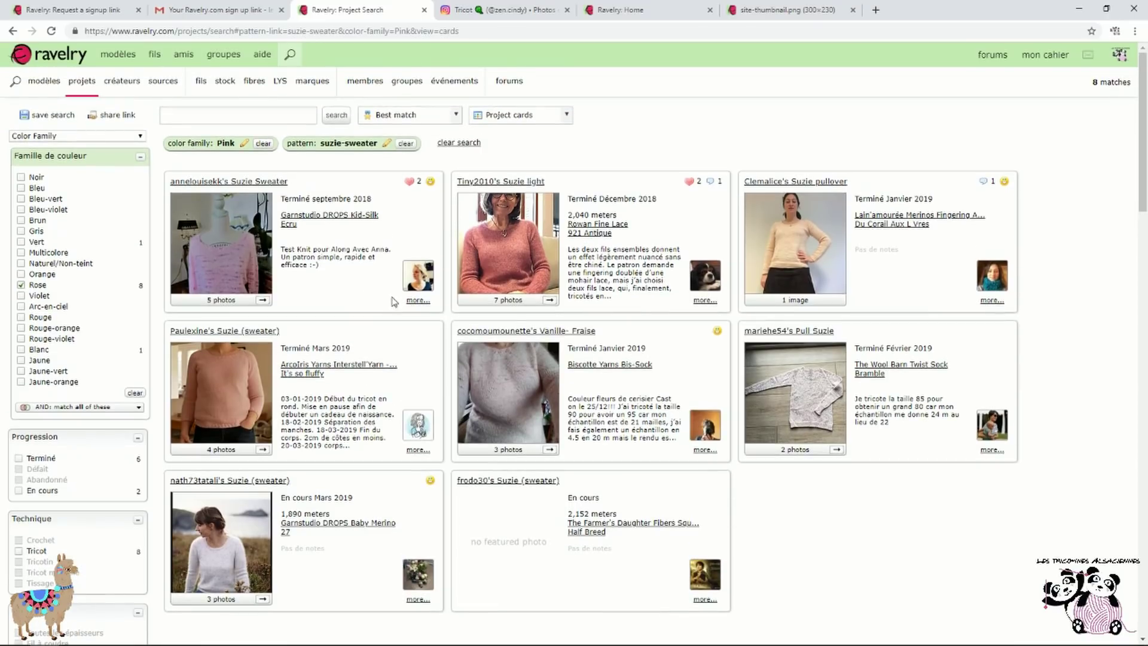
click(13, 32)
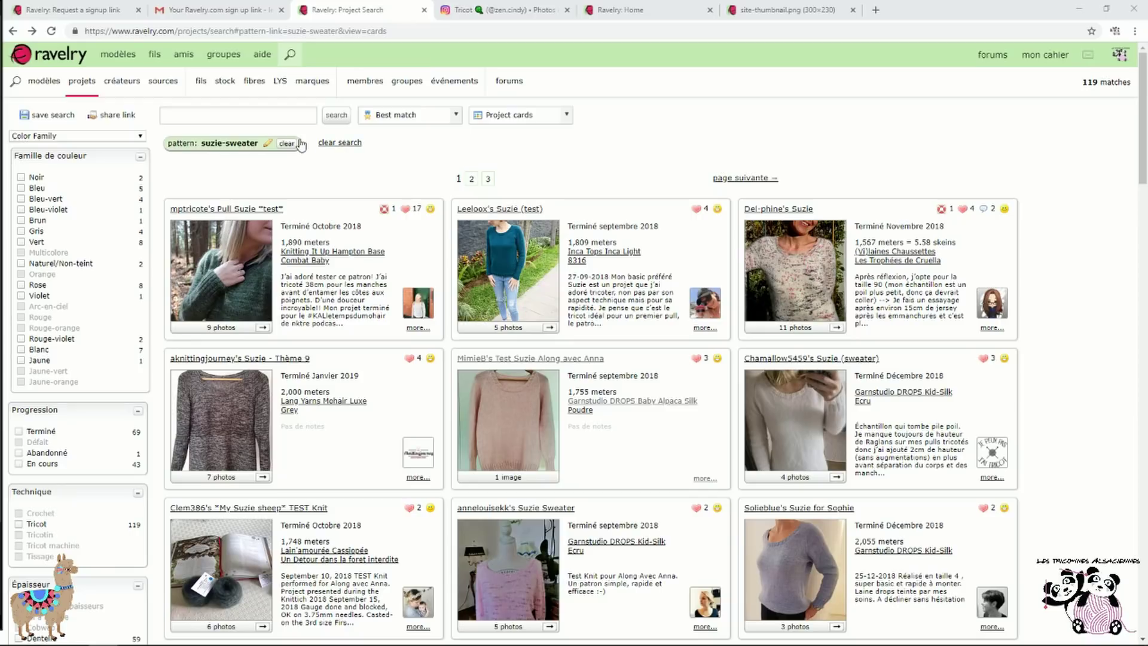
Go back twice to the Suzie (sweater) details page showing its £7.20 GBP price
click(13, 31)
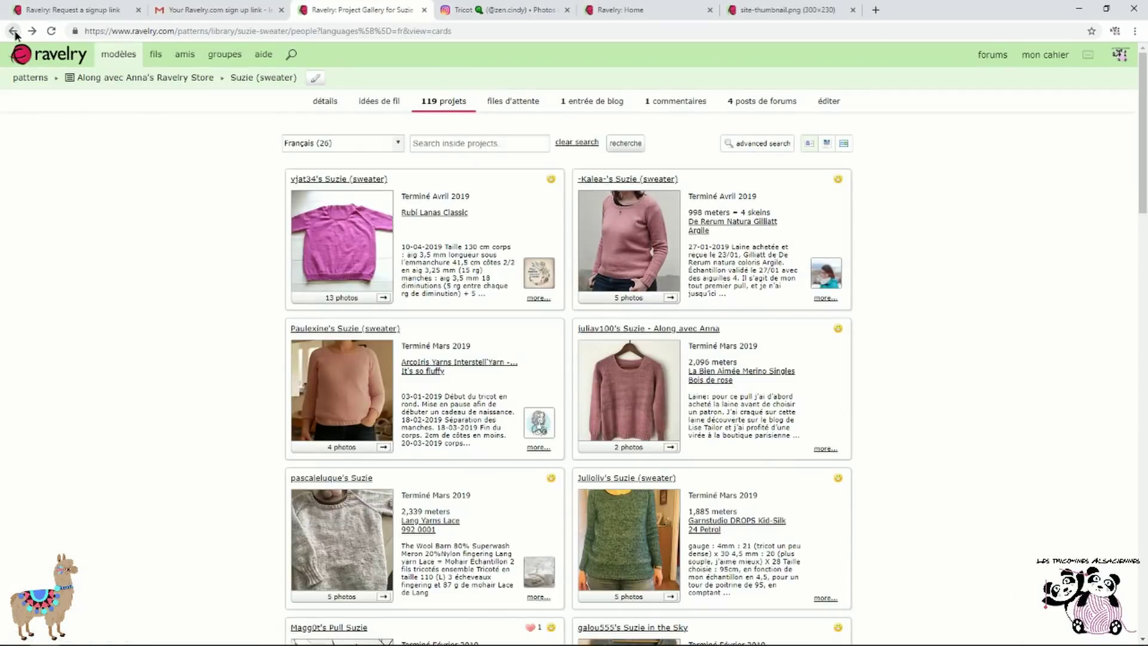
click(13, 32)
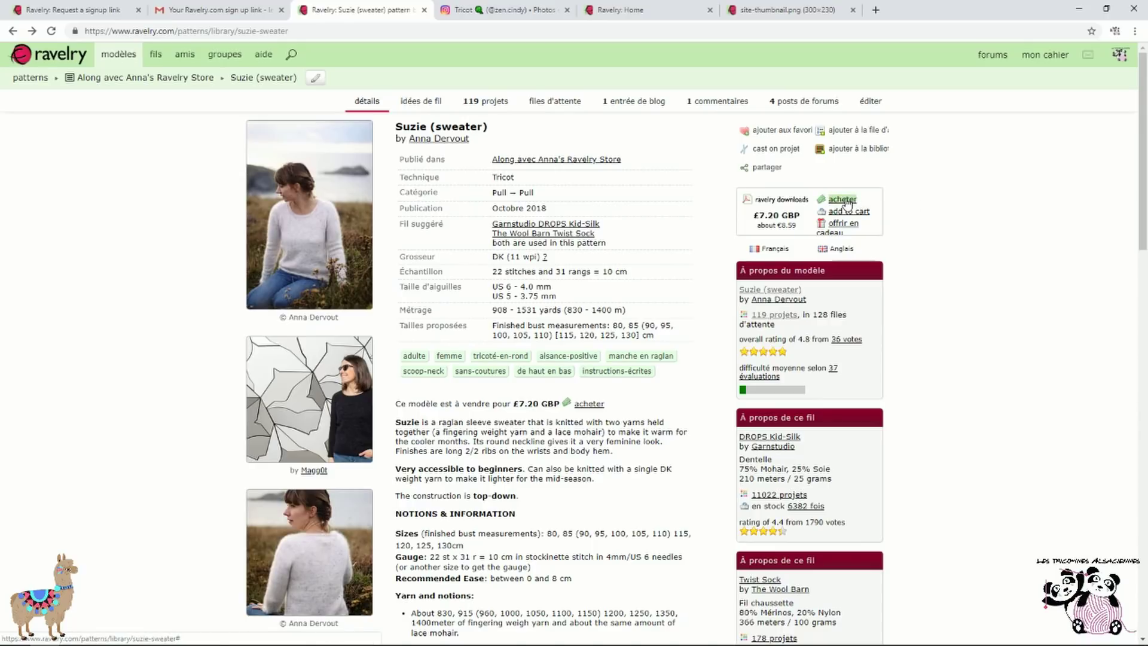
Start buying the Suzie pattern, try the coupon field, then remove it from the basket at checkout
click(845, 200)
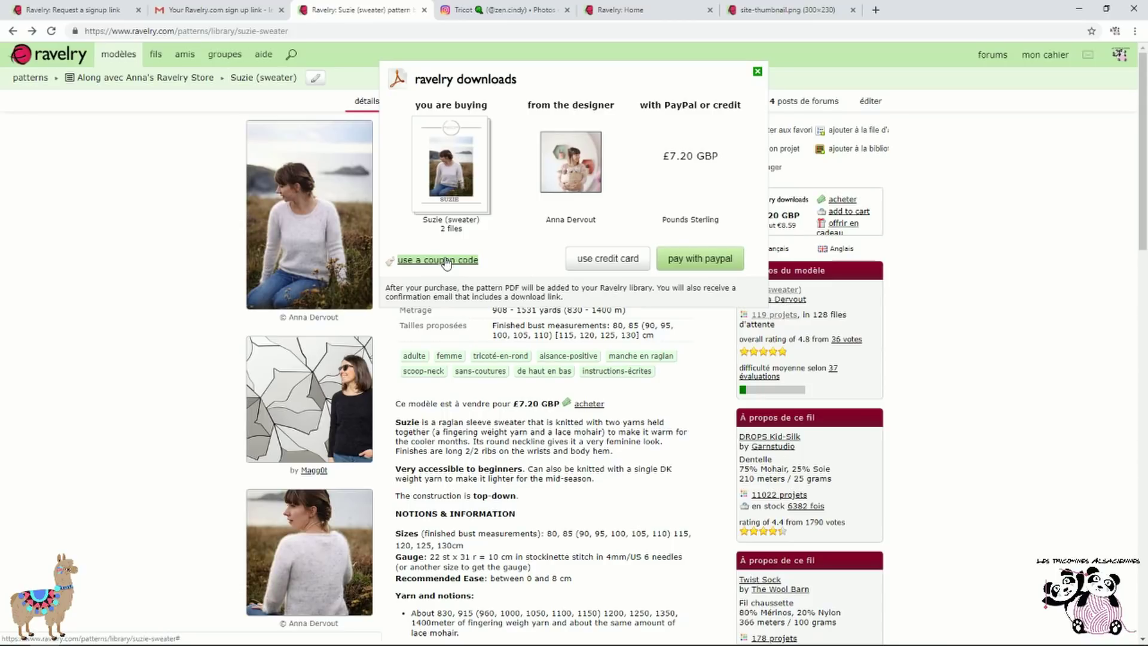
key(Escape)
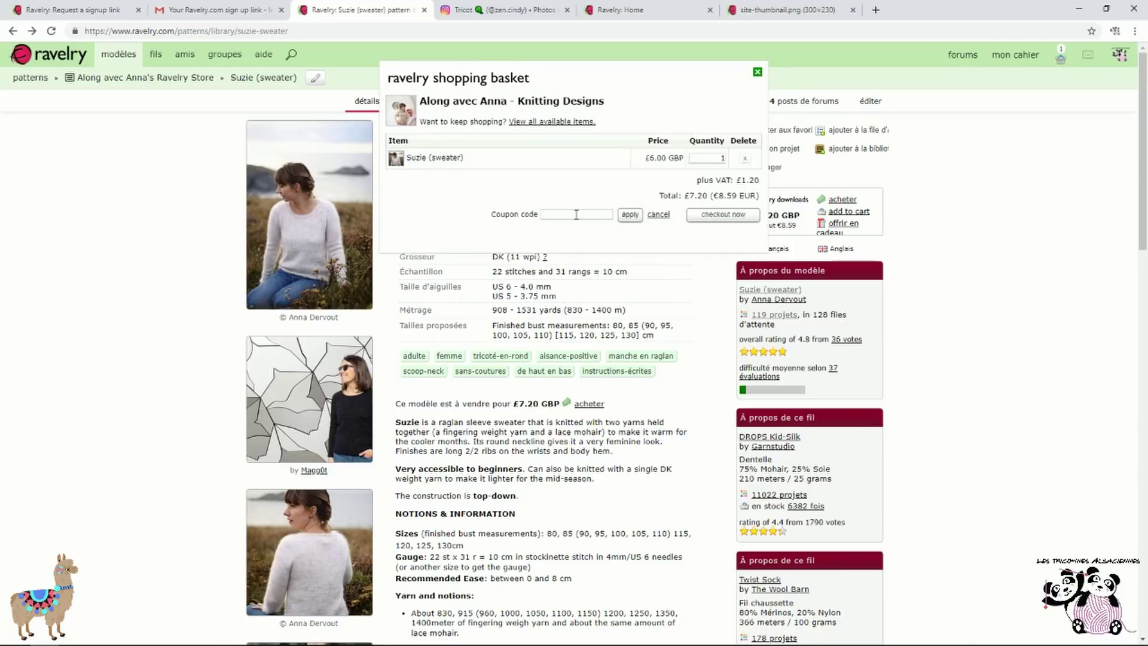
click(575, 214)
click(633, 216)
click(728, 218)
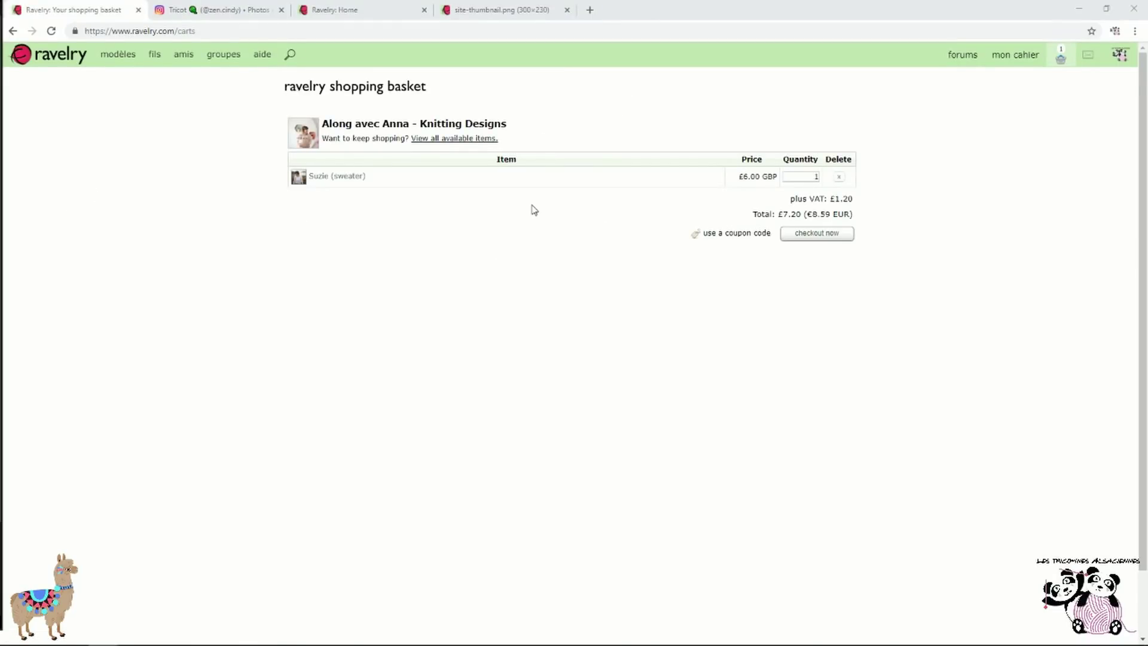
click(841, 180)
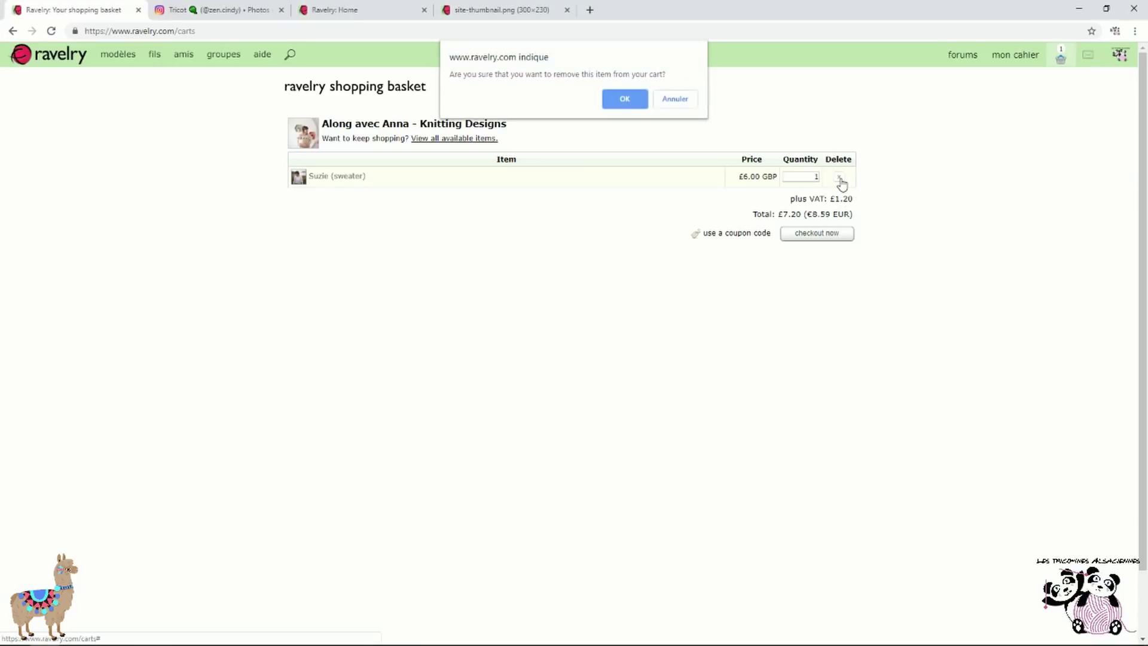
click(638, 102)
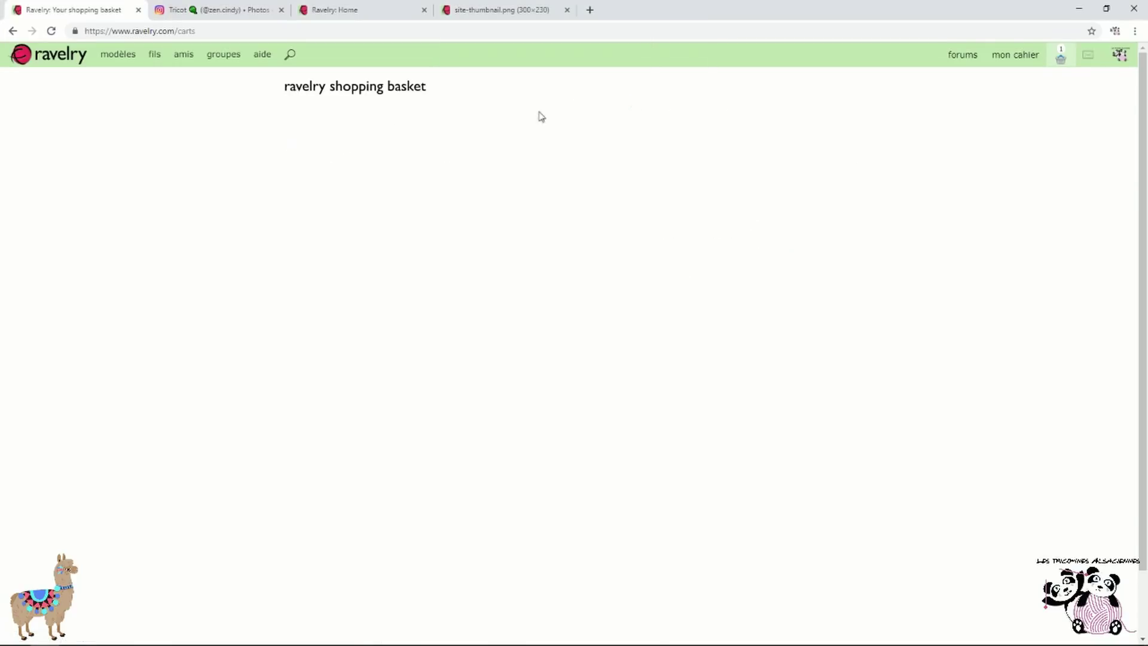
Confirm the shopping basket is empty and go to the patterns home page
click(12, 31)
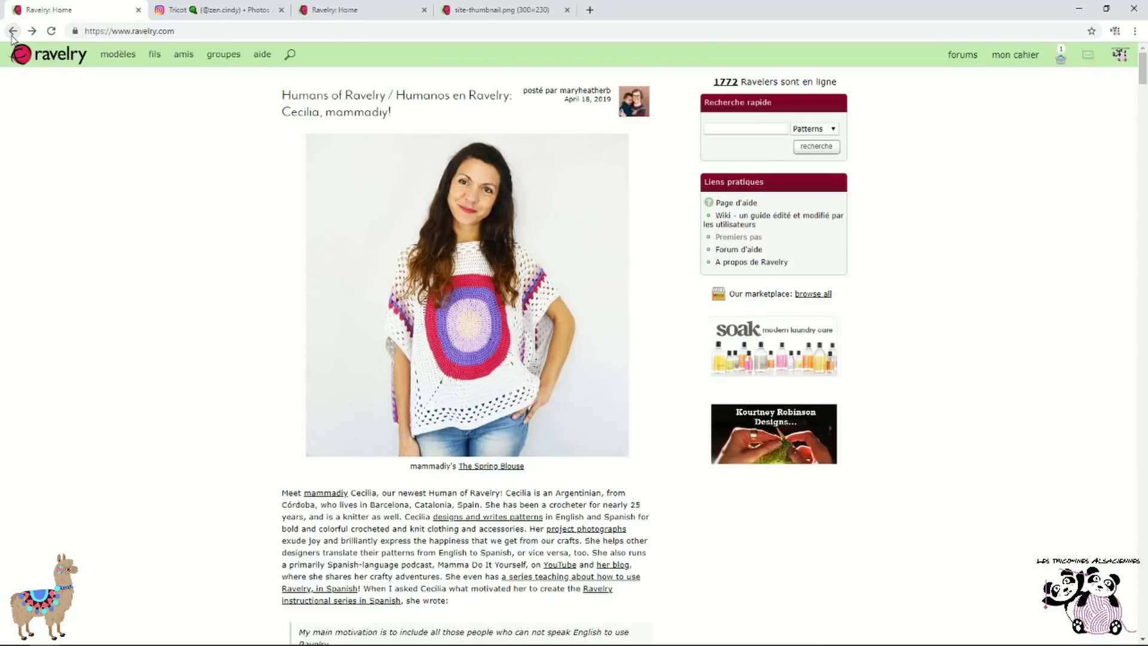
mouse_move(1021, 66)
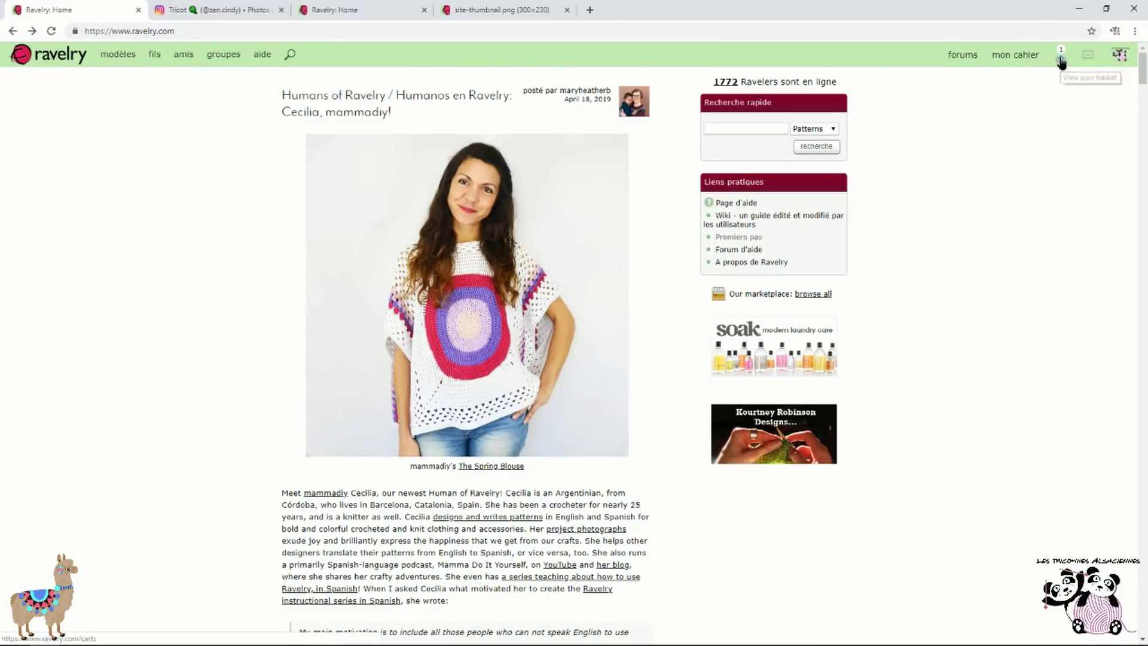
click(1059, 58)
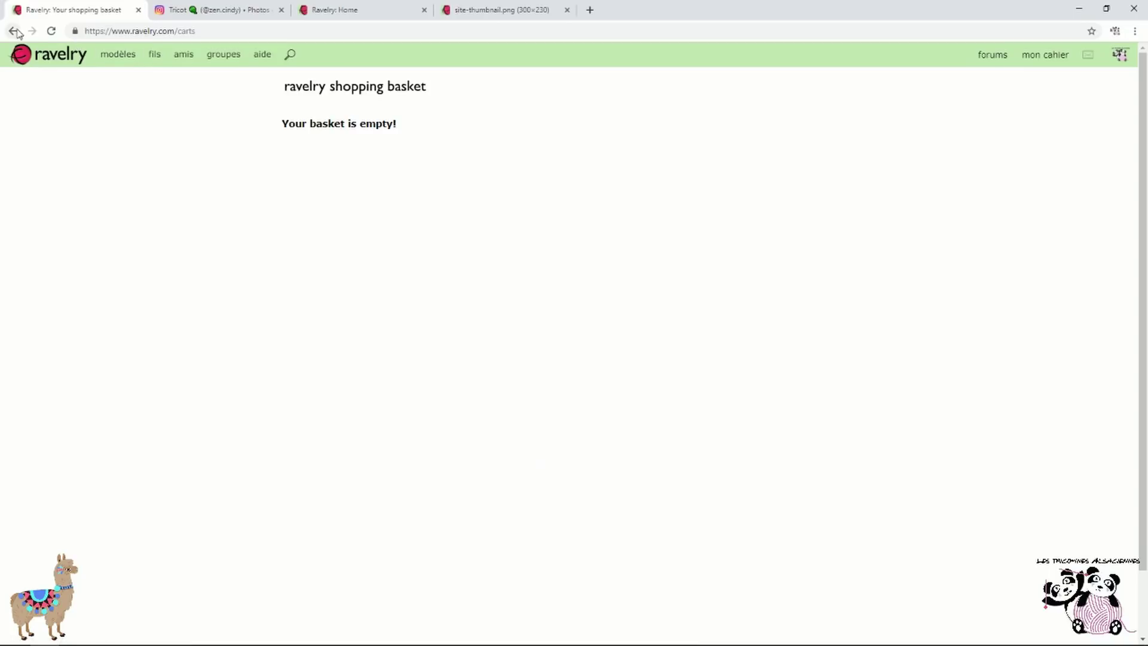
click(103, 56)
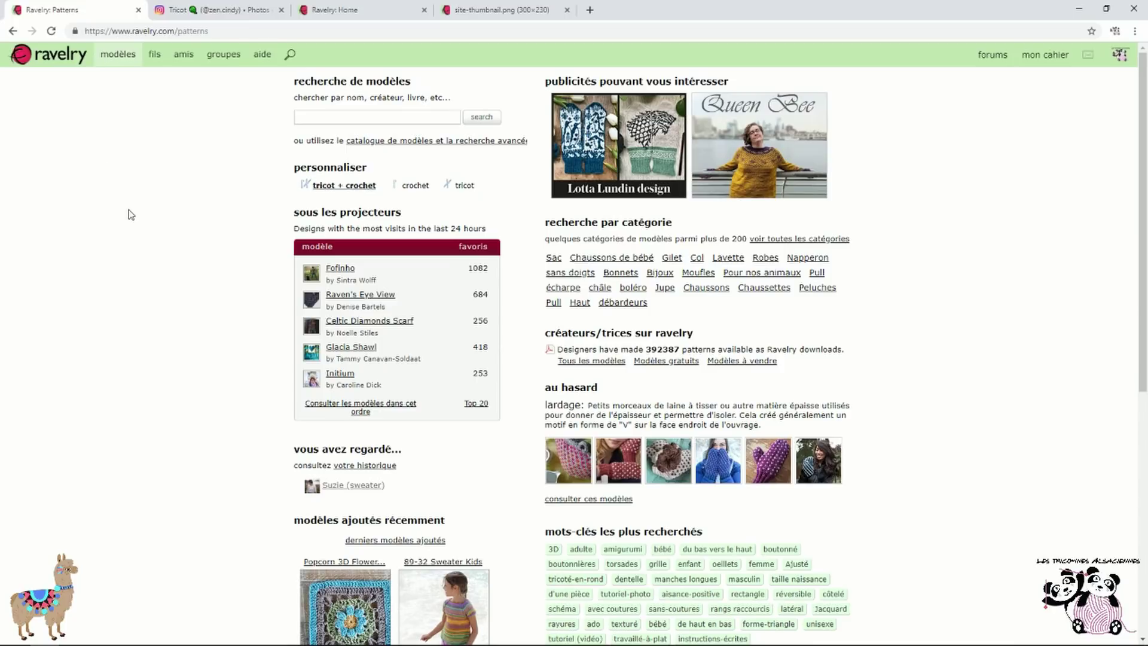
Search patterns for 'aiko', returning 31 matches such as Aiko Striped Scarf and Aiko Sweater
scroll(132, 247, down, 2)
scroll(135, 254, down, 3)
scroll(138, 259, up, 5)
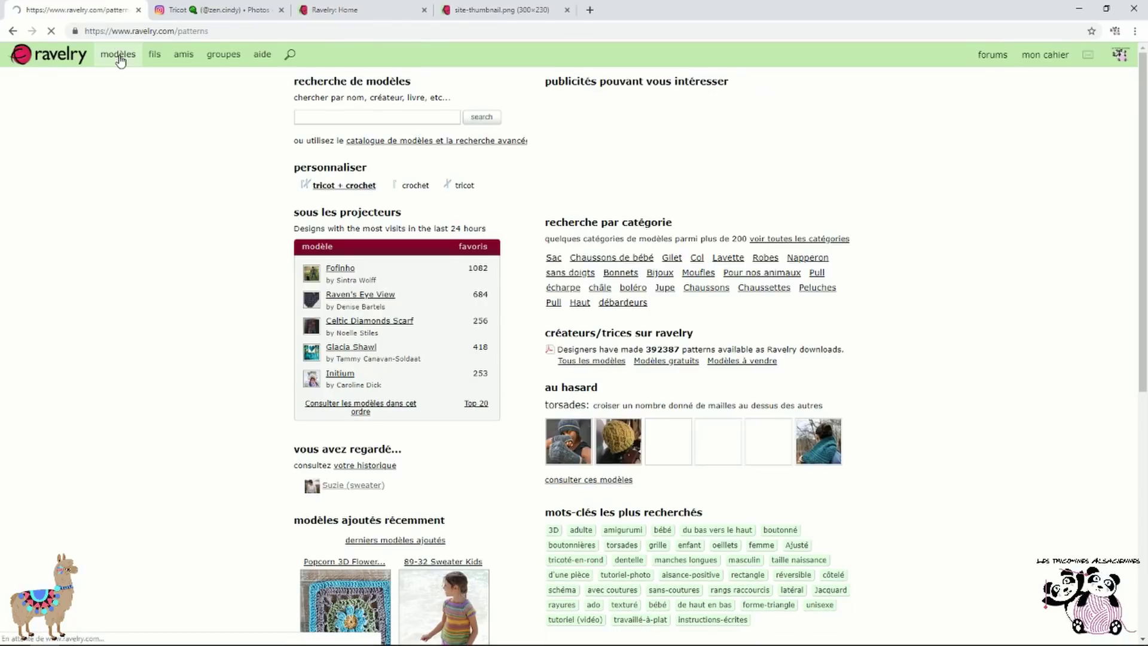
click(345, 113)
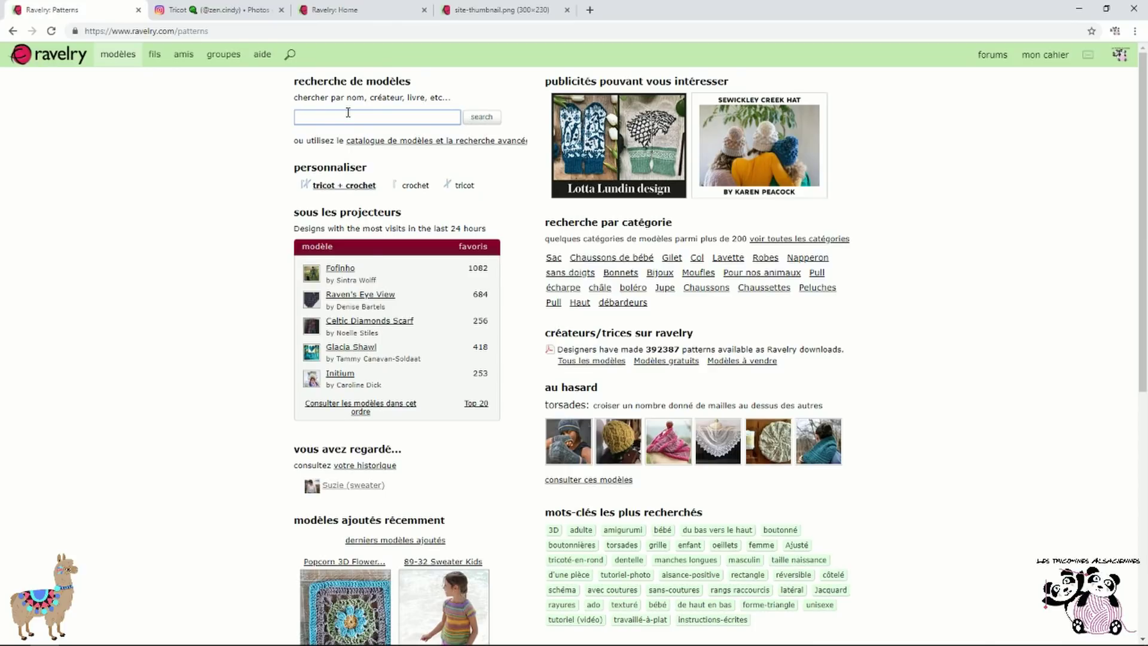
text(alko)
click(481, 116)
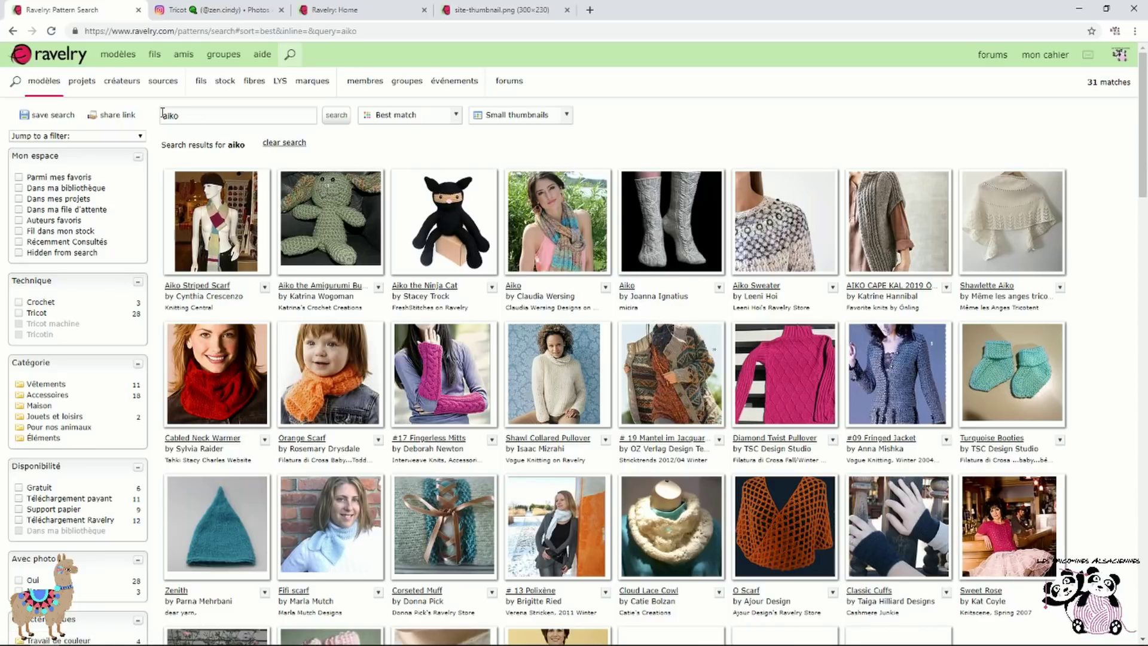
Replace the query with 'meme les anges tricotent' and run the search
click(203, 118)
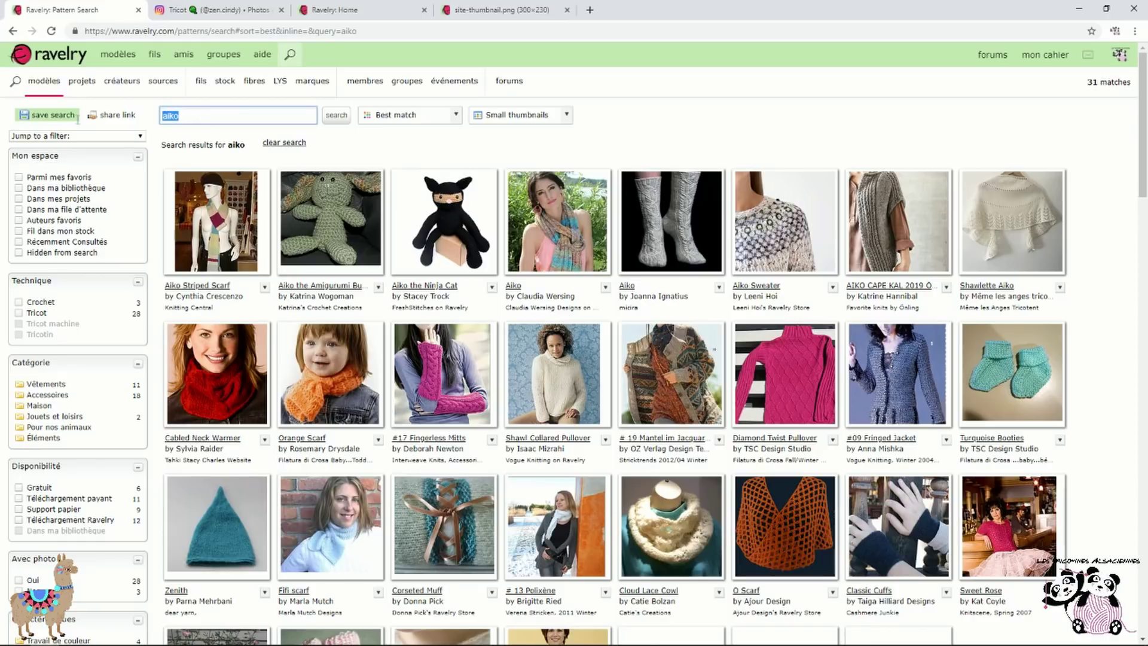
text(meme)
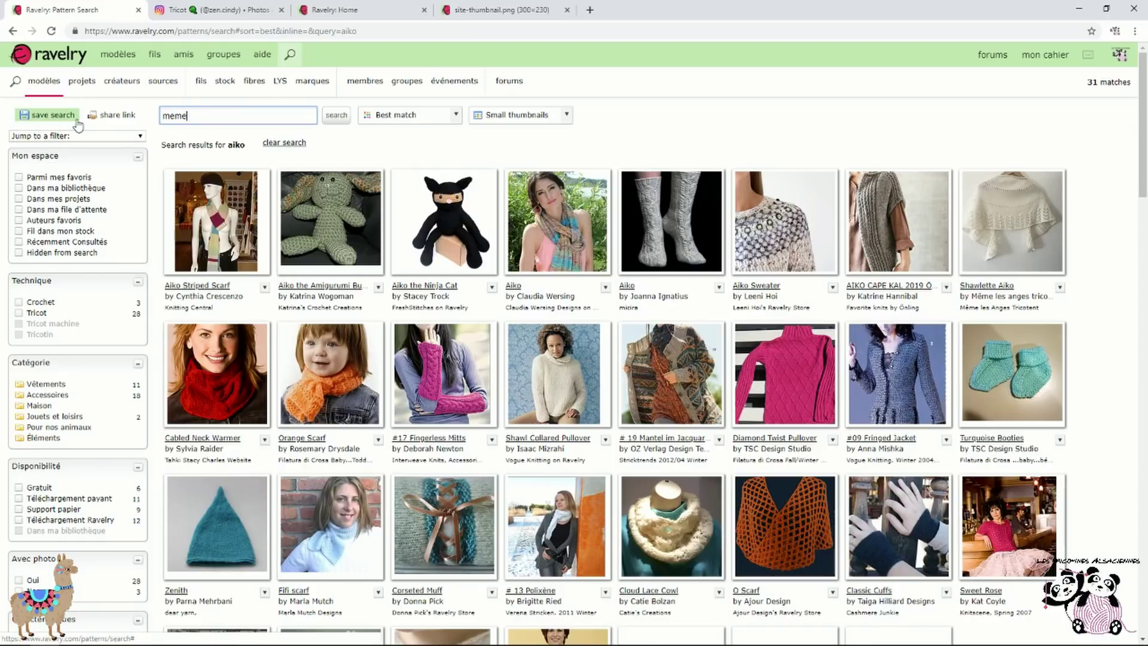
text( les anges tricotent)
key(Return)
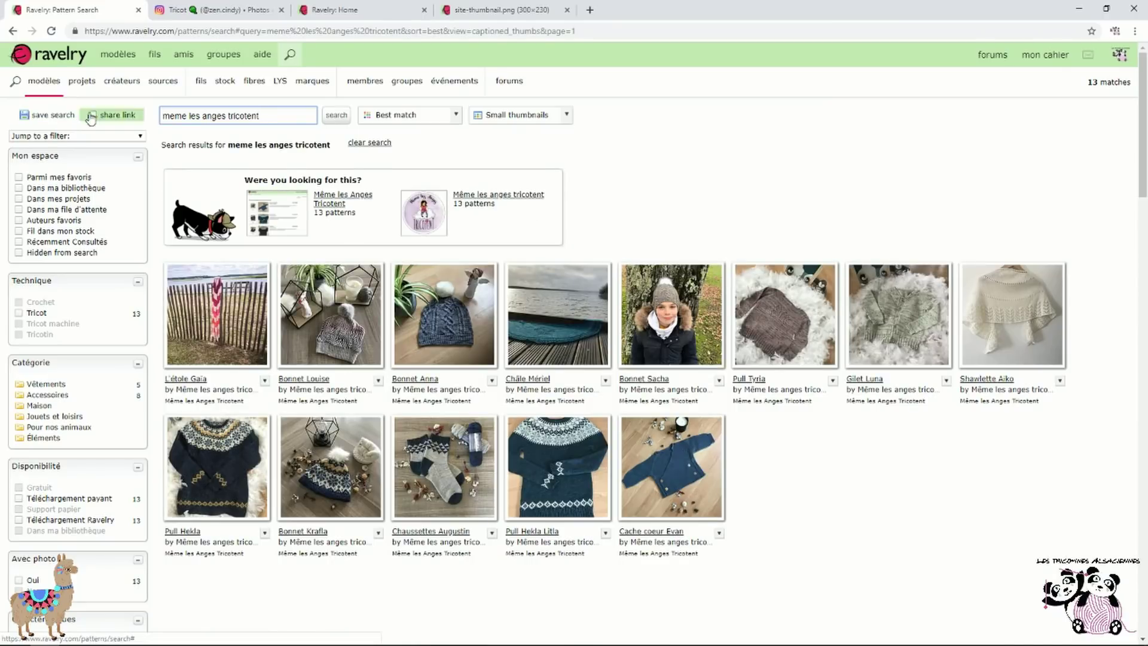
scroll(683, 185, down, 1)
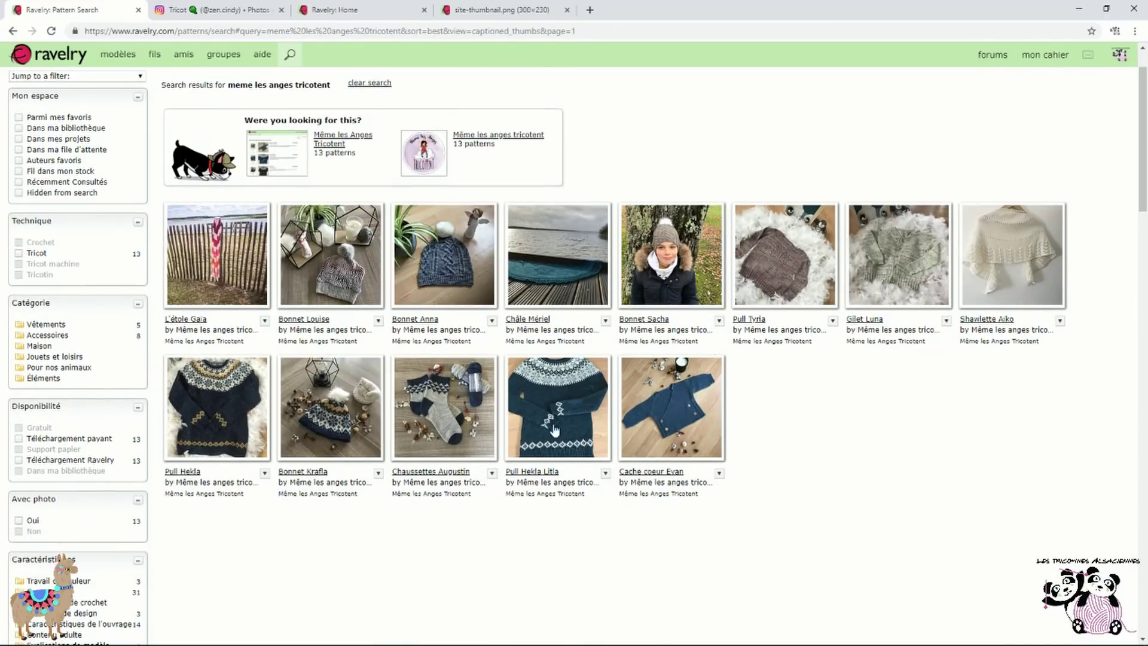
scroll(808, 258, down, 1)
scroll(808, 257, up, 2)
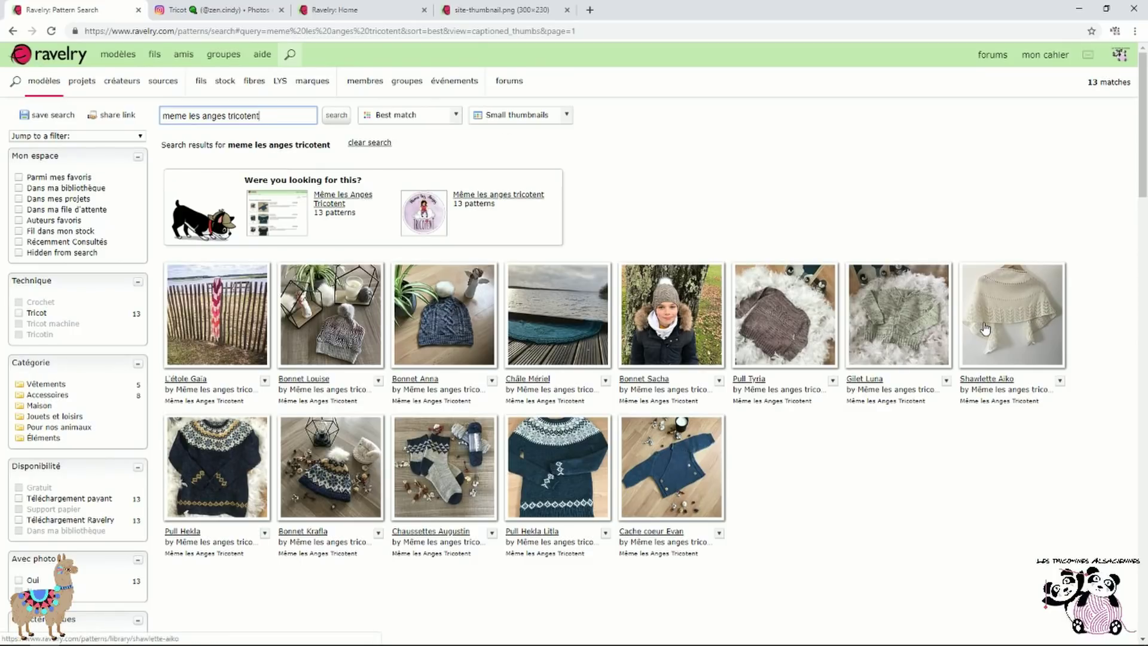
From the full pattern search page, search 'aiko meme les anges tricotent' to find only Shawlette Aiko
click(290, 57)
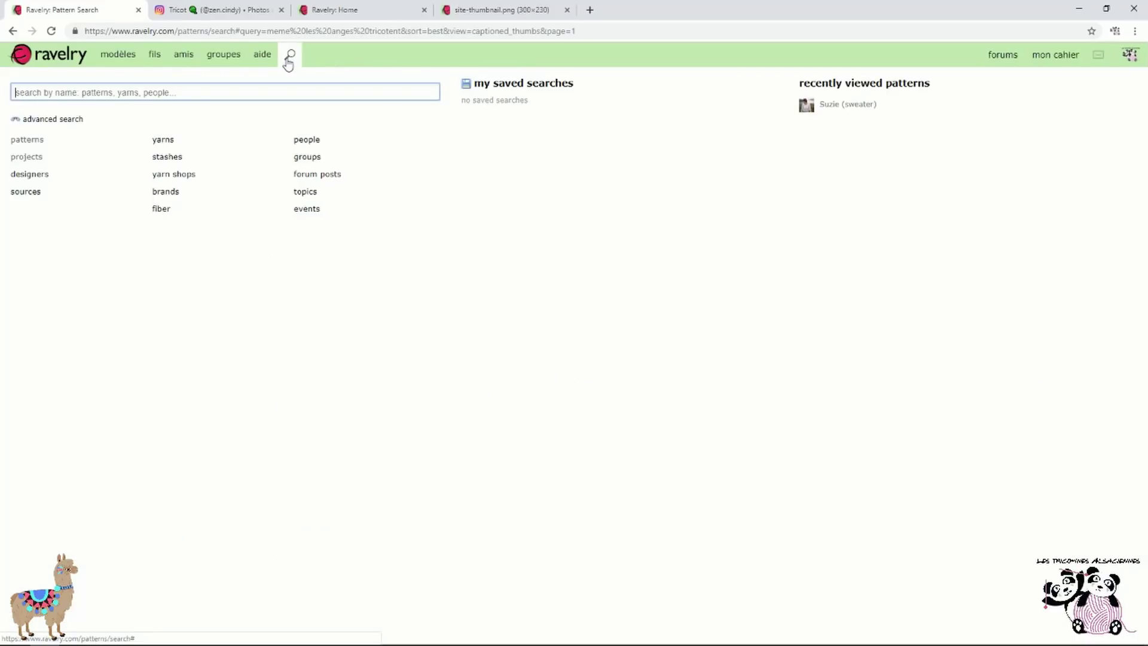
click(39, 142)
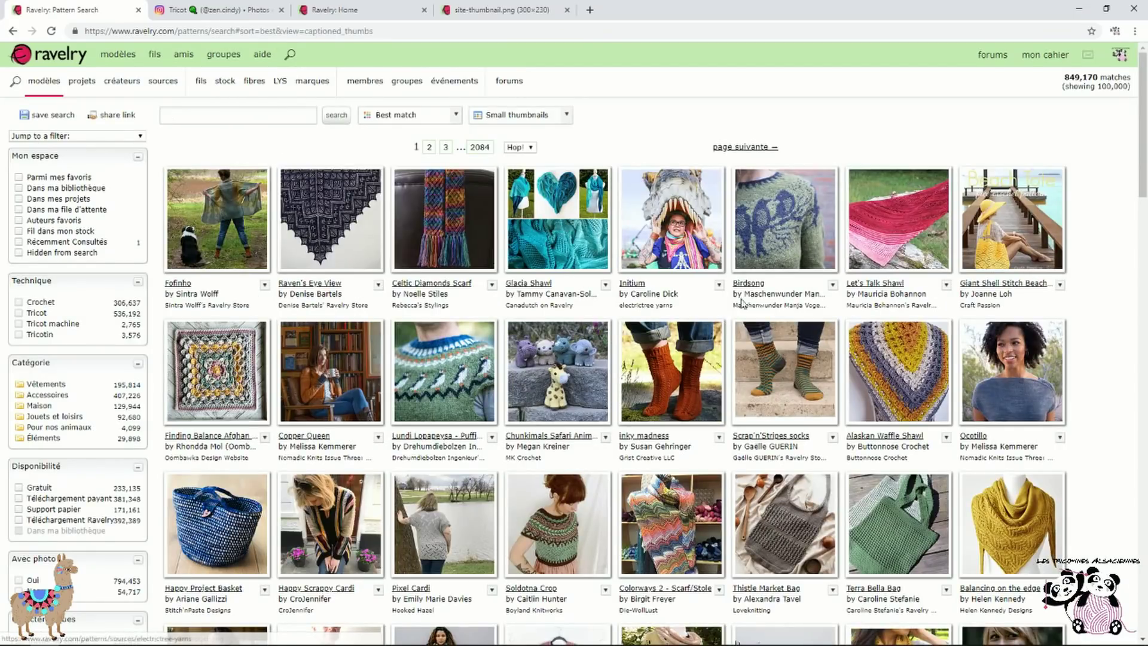
click(258, 118)
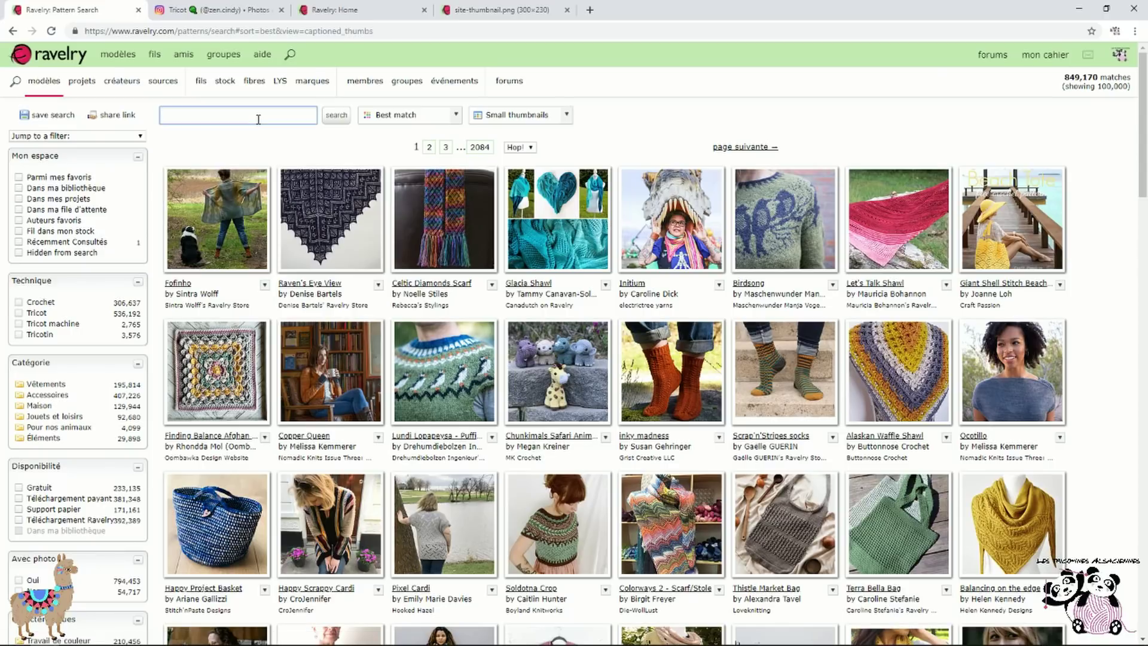
text(aiko meme les a.nges tricotent)
key(Return)
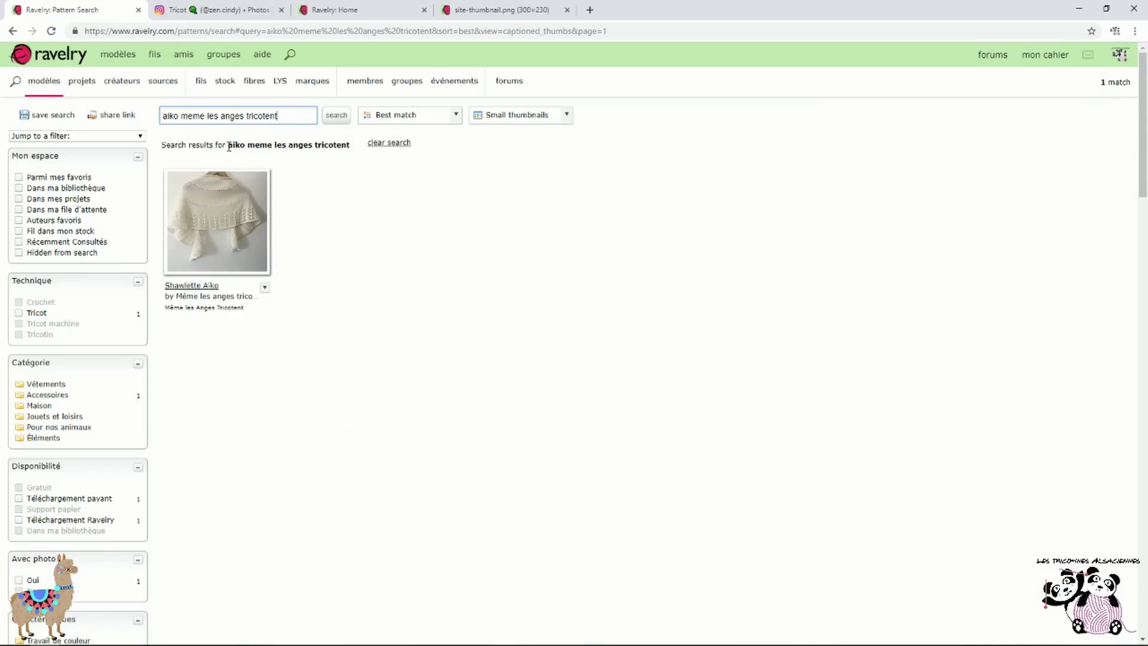
Open the Shawlette Aiko pattern page and look over its details
click(207, 237)
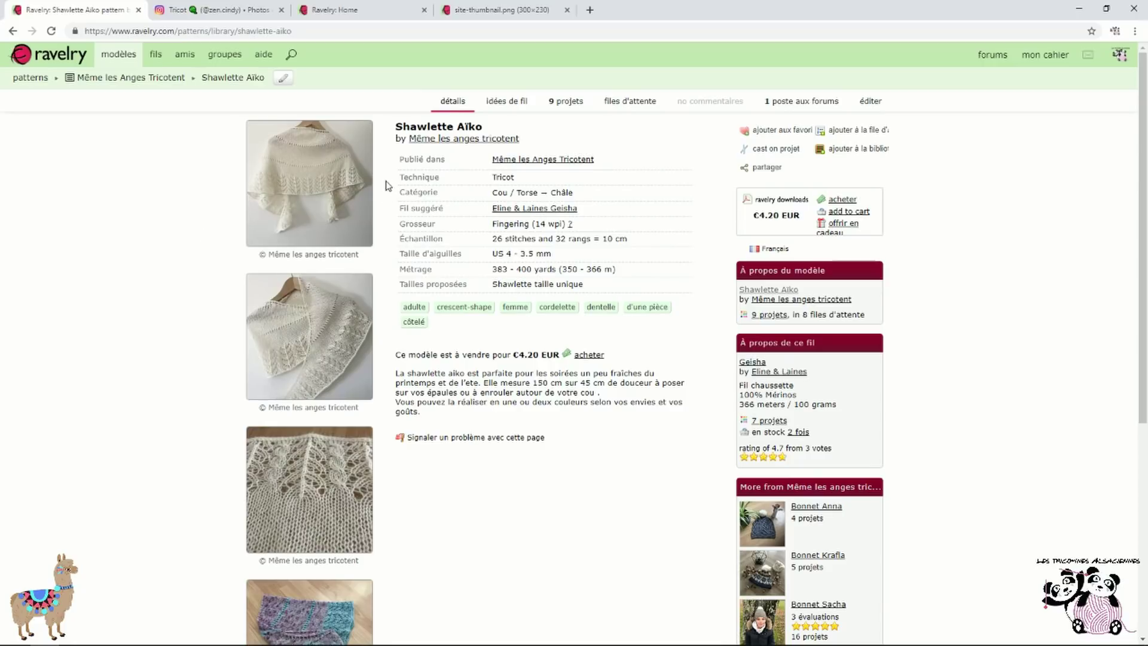
scroll(335, 236, down, 4)
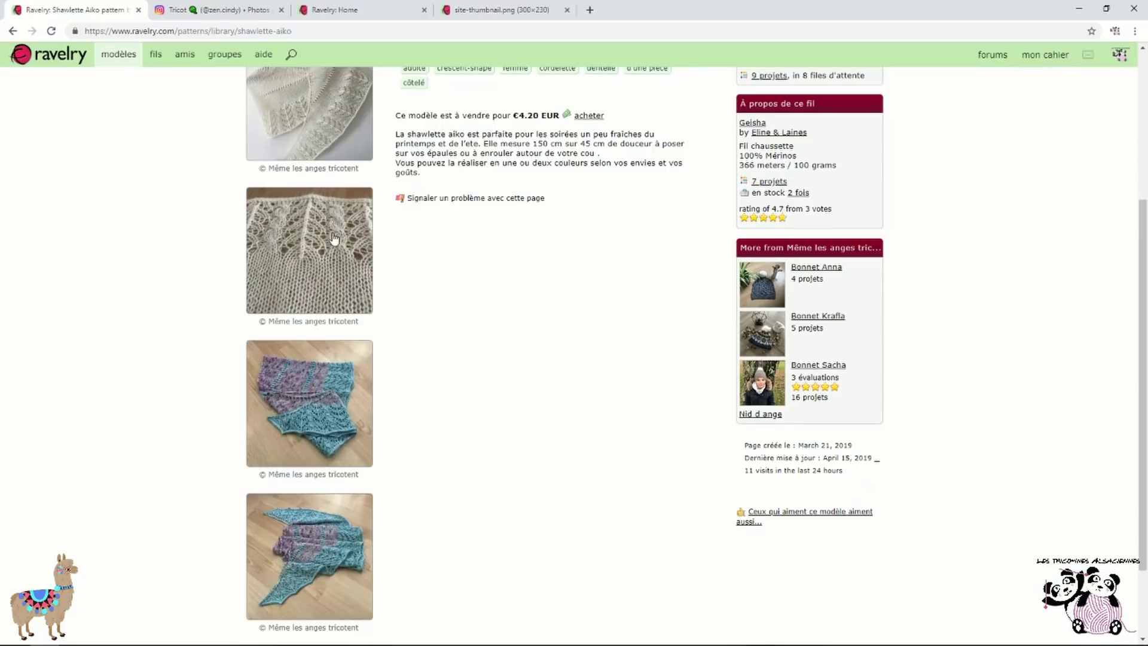
scroll(334, 236, down, 2)
scroll(332, 235, up, 5)
scroll(329, 233, down, 5)
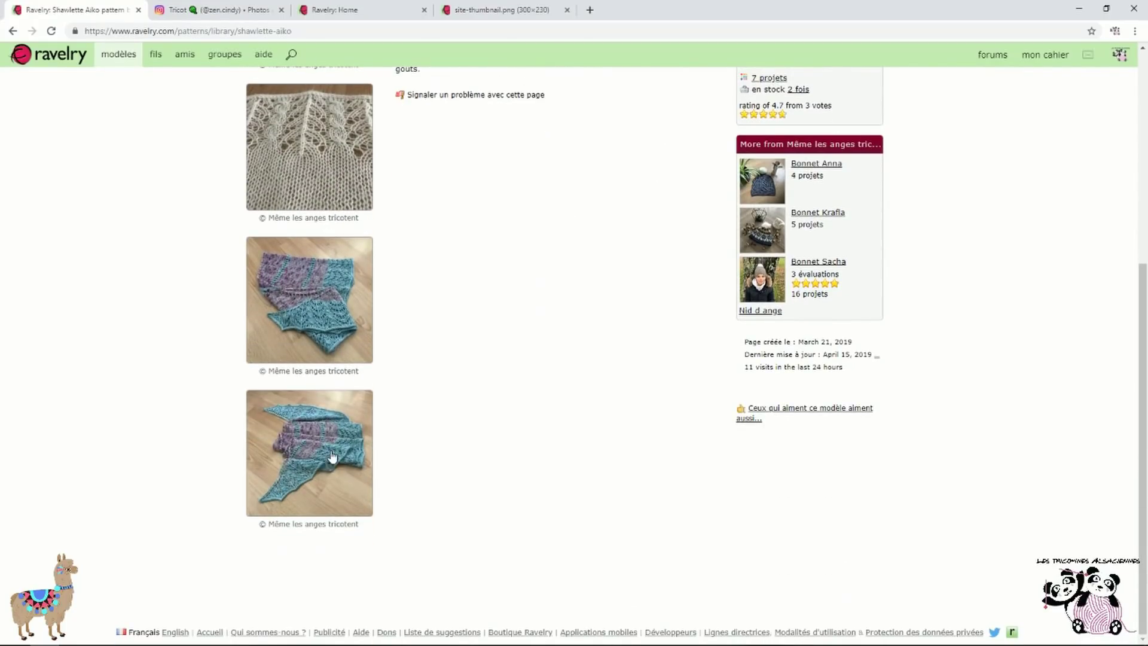
scroll(333, 457, up, 6)
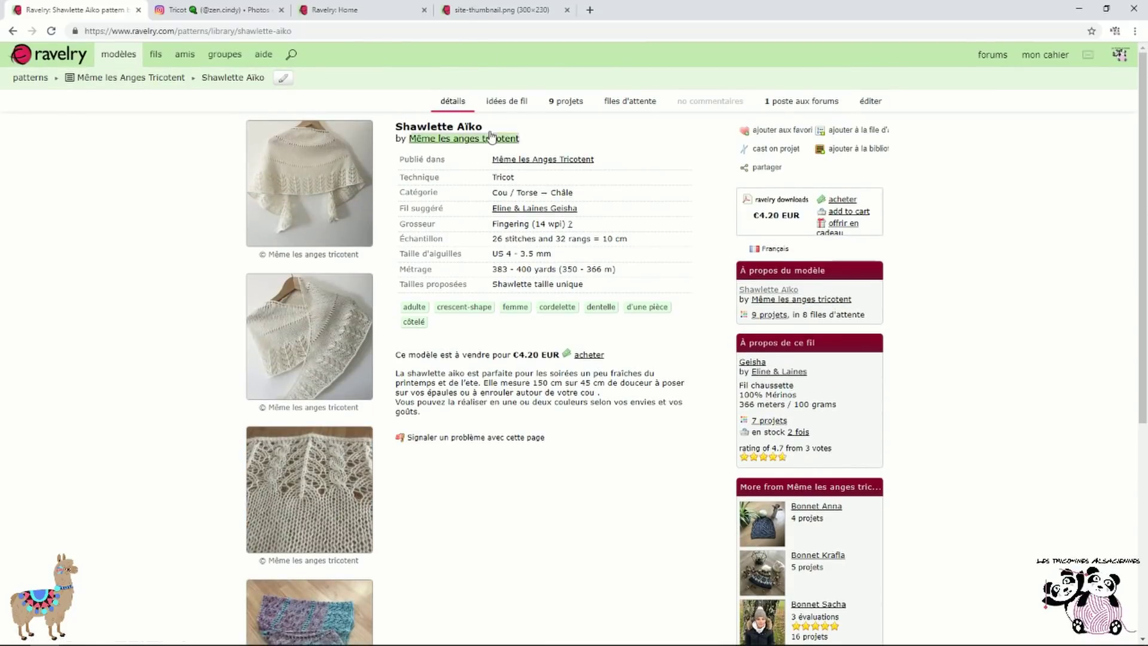
Review Shawlette Aiko's yarn ideas and 9 projects, then return to its €4.20 details page
click(495, 104)
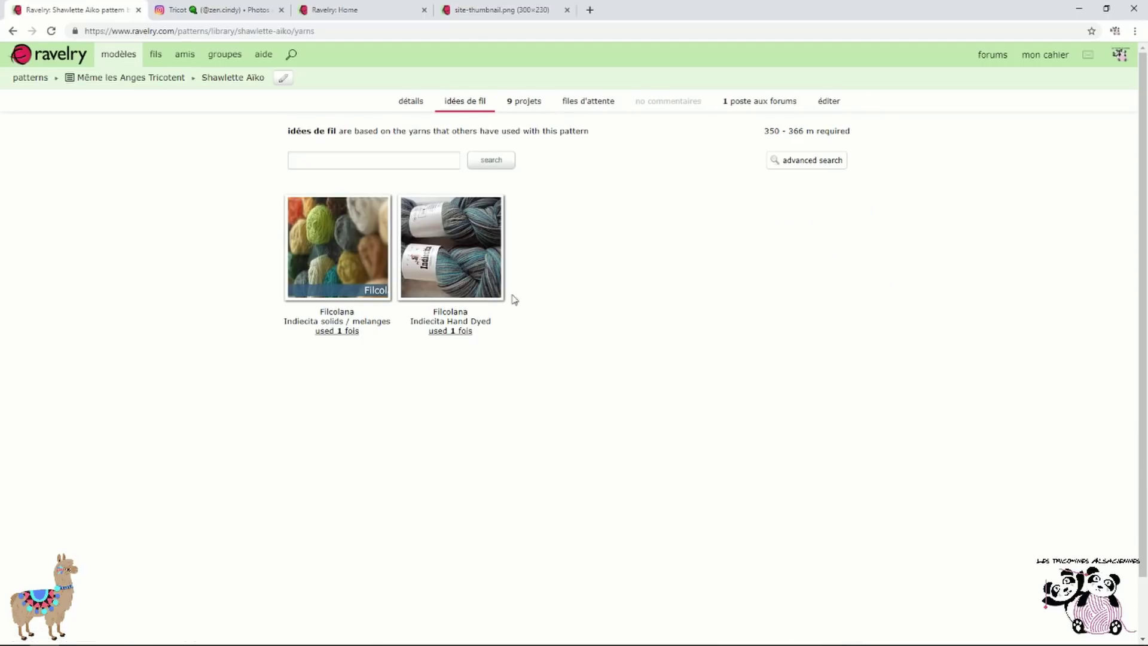
click(524, 103)
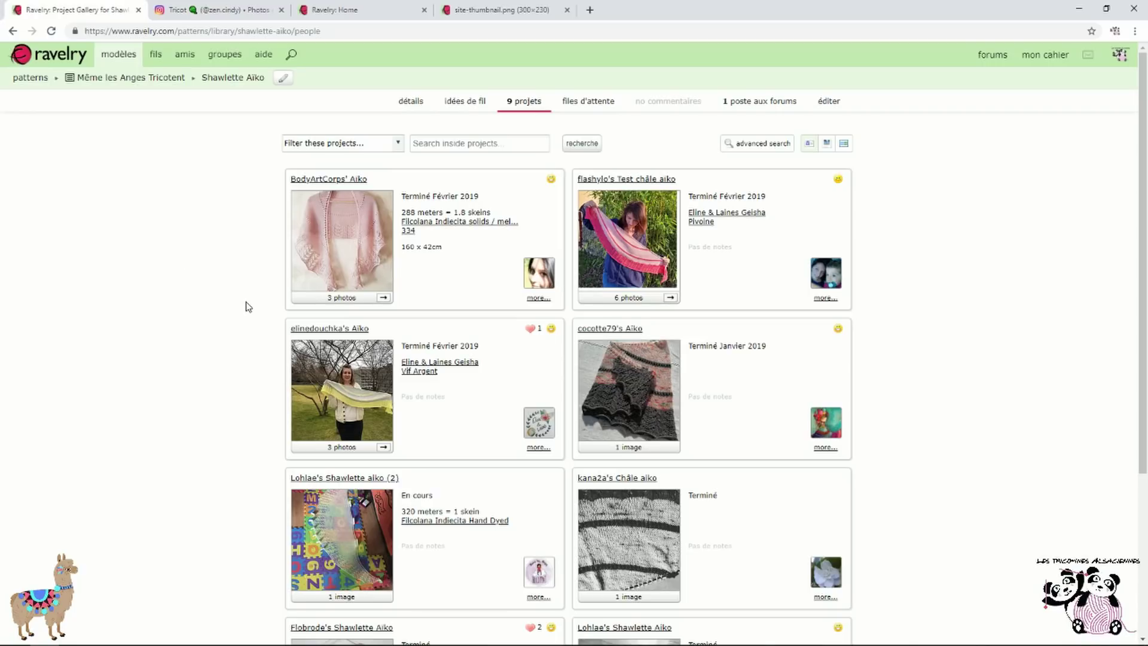
scroll(247, 305, down, 1)
scroll(248, 307, down, 3)
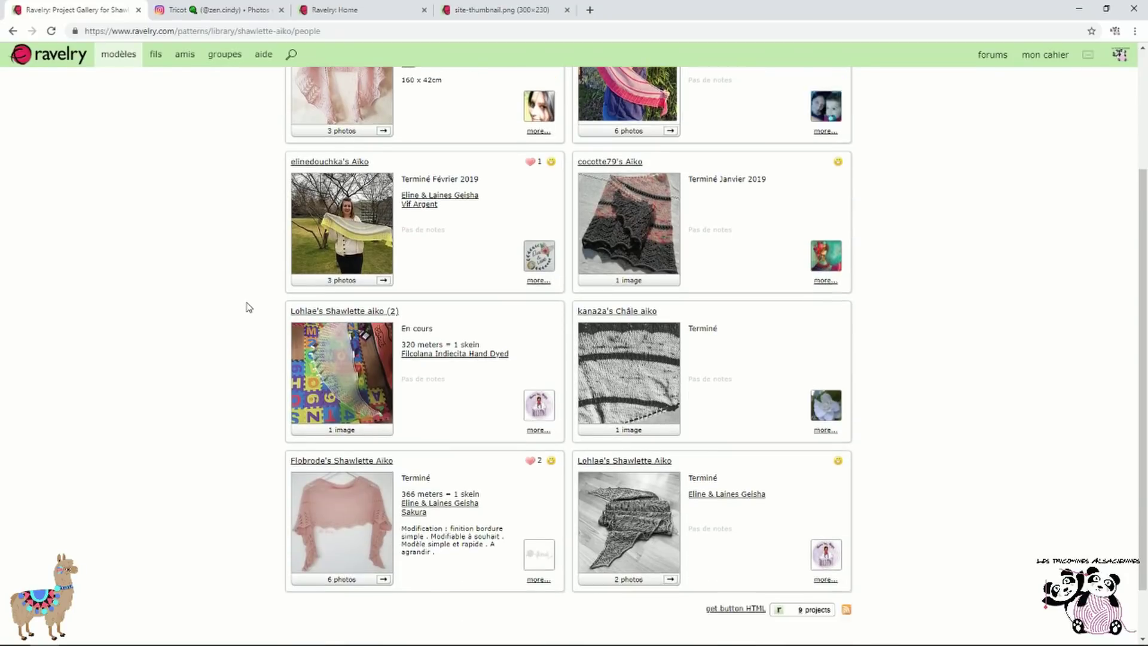
scroll(250, 307, up, 1)
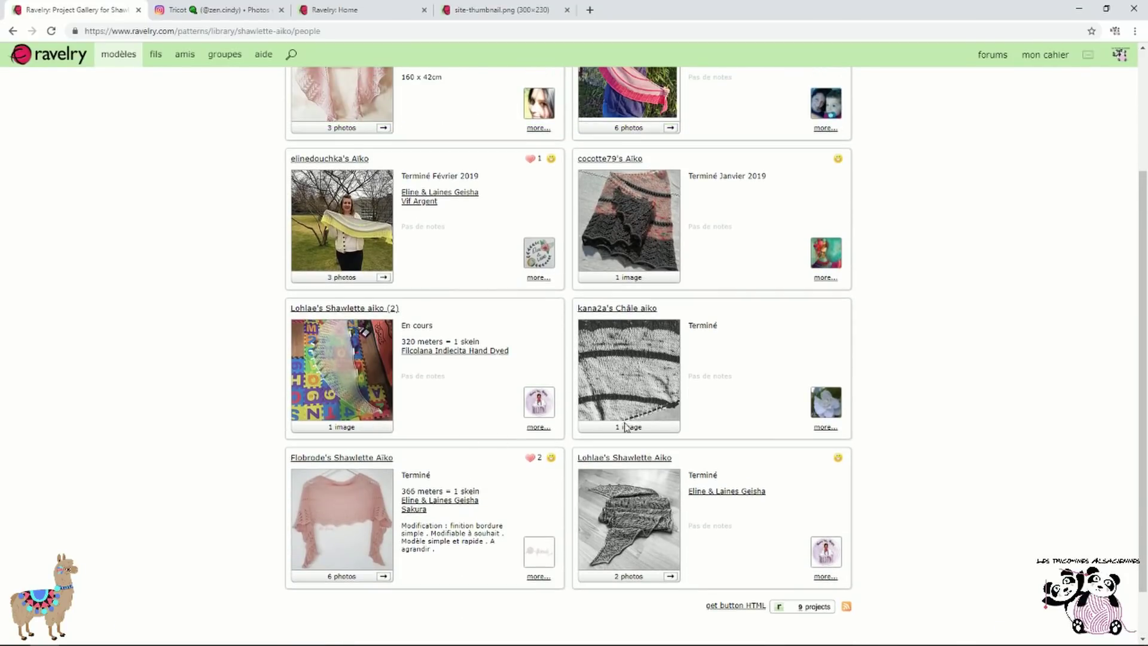
scroll(661, 389, up, 3)
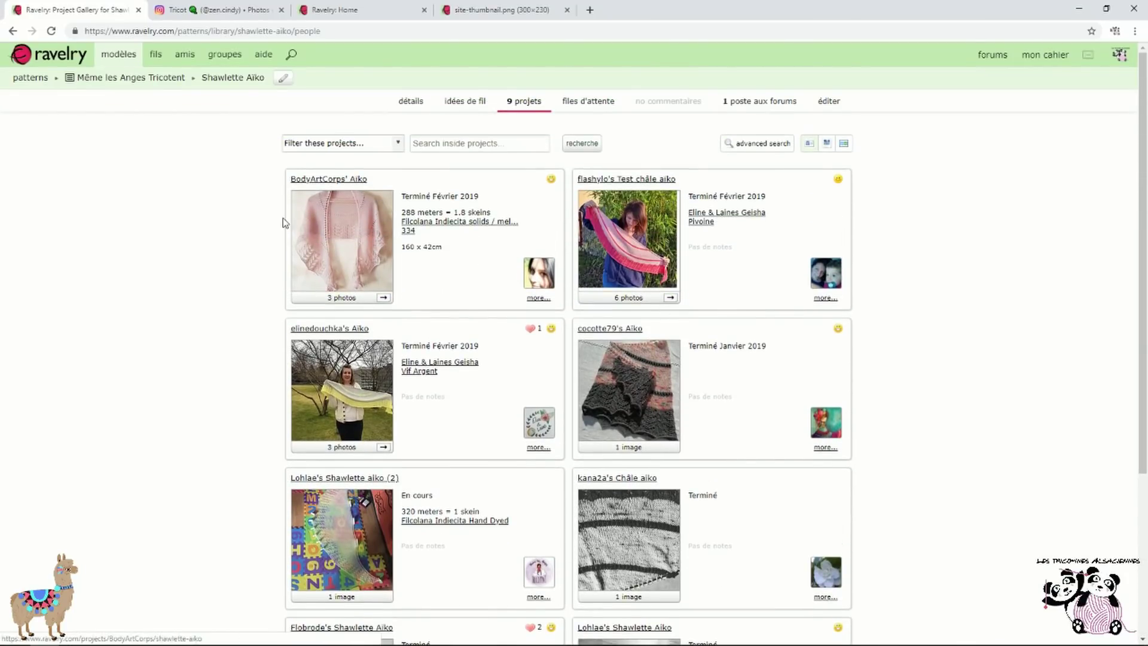
click(412, 111)
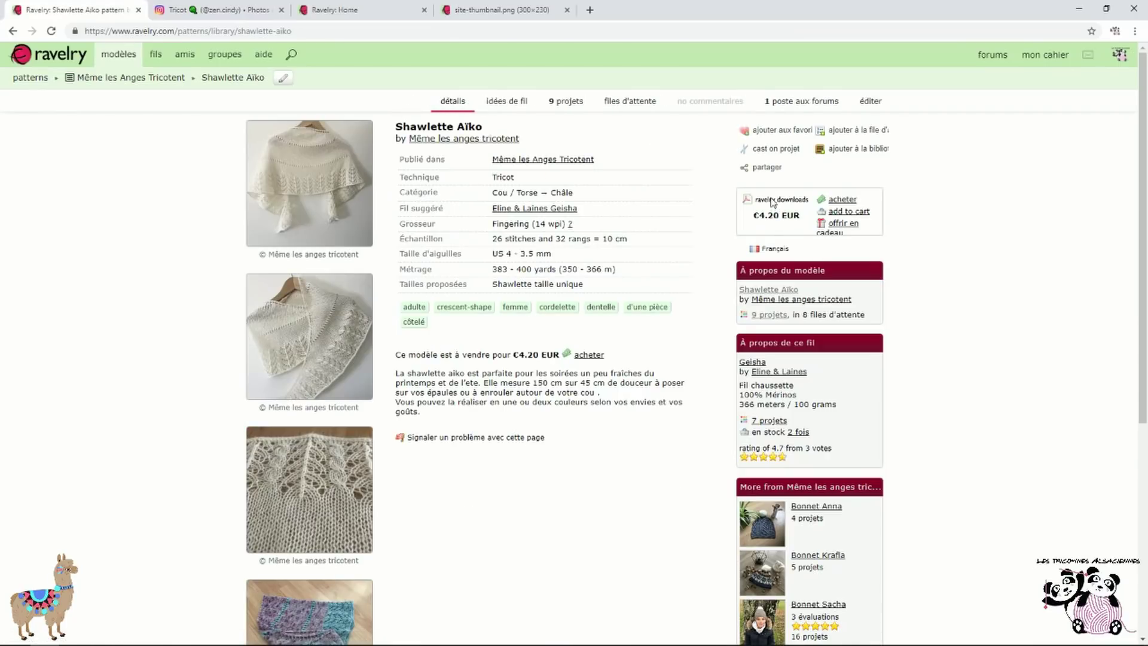
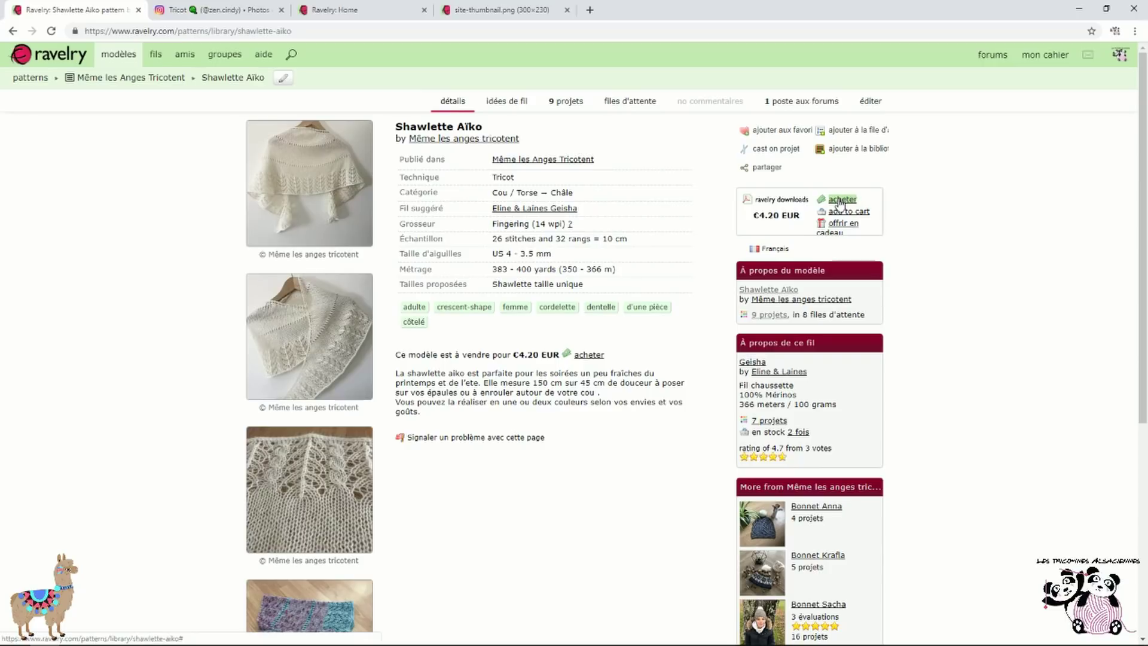
Gift Shawlette Aïko to another member's Ravelry username with the message 'bisous', and proceed to checkout
click(840, 226)
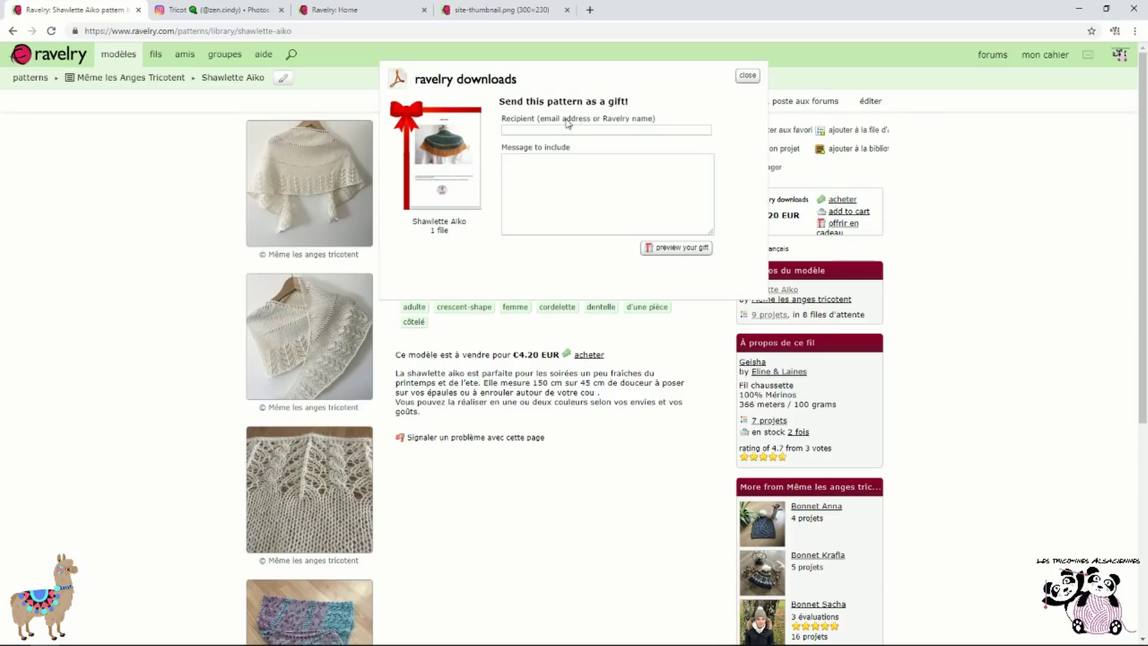
click(655, 131)
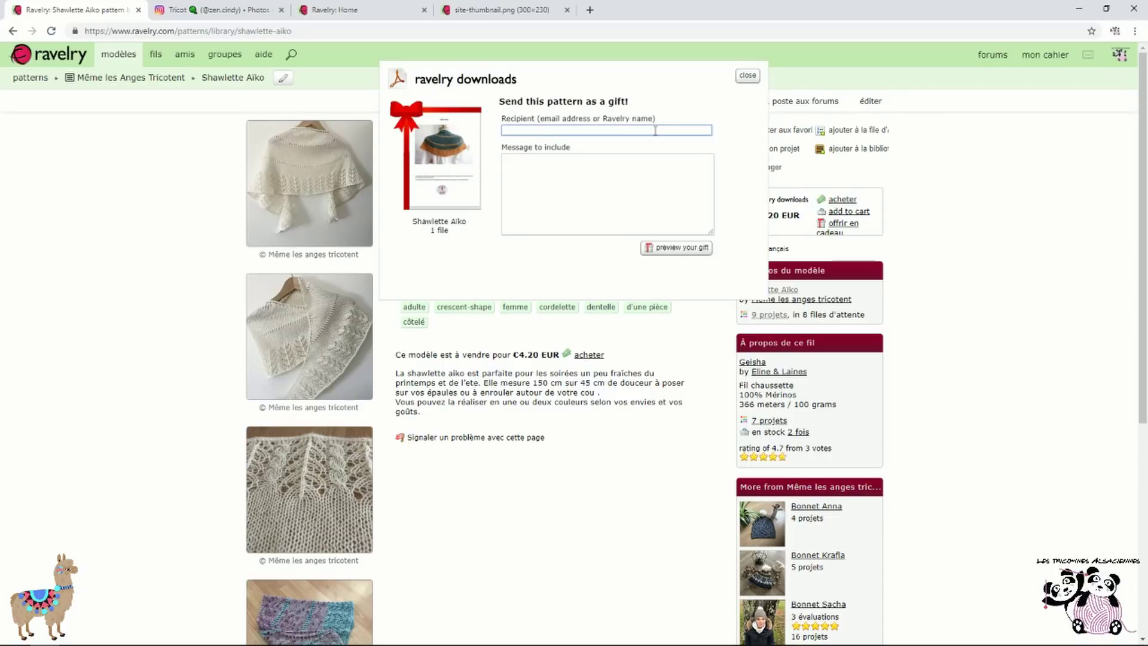
text(celinetricotzen)
click(616, 189)
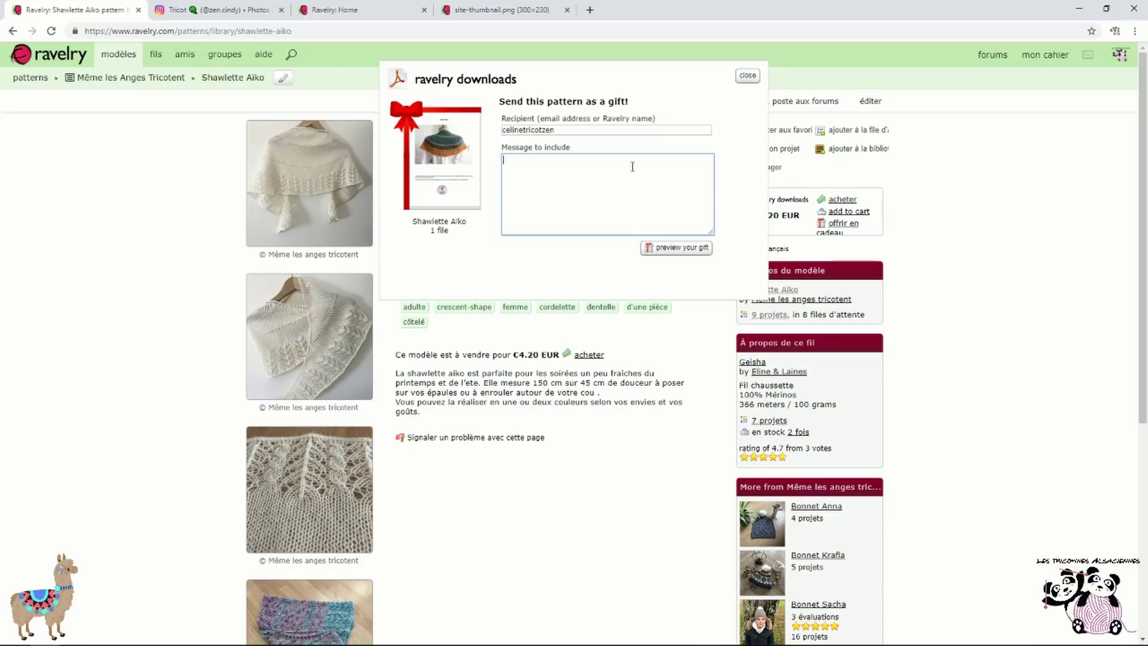
text(bisous)
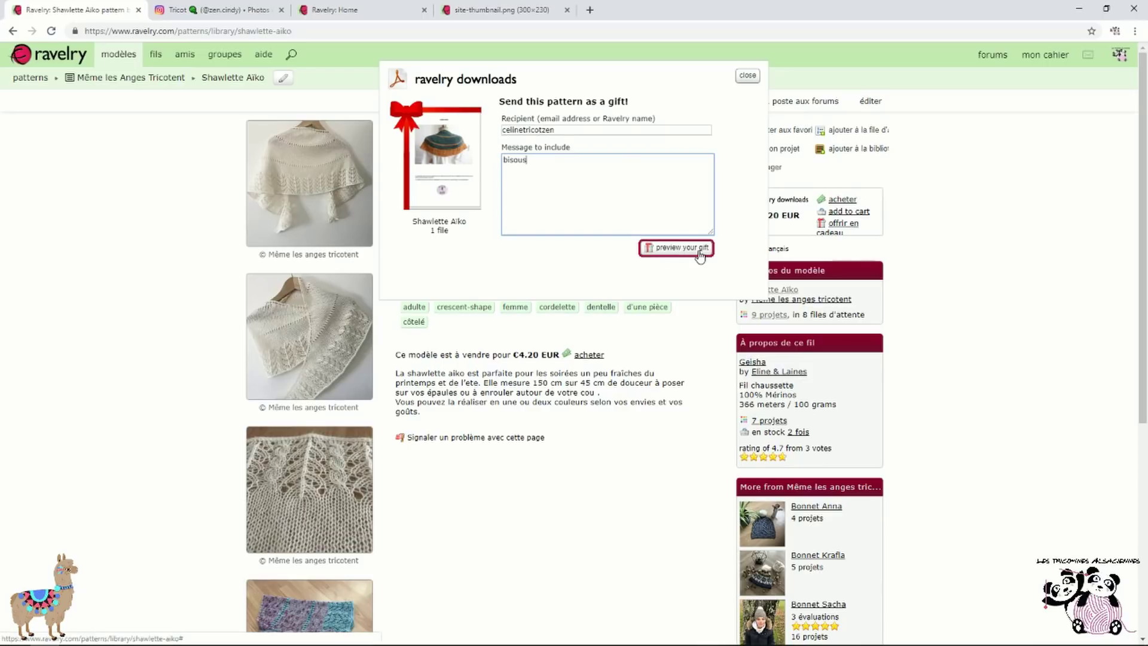
click(699, 250)
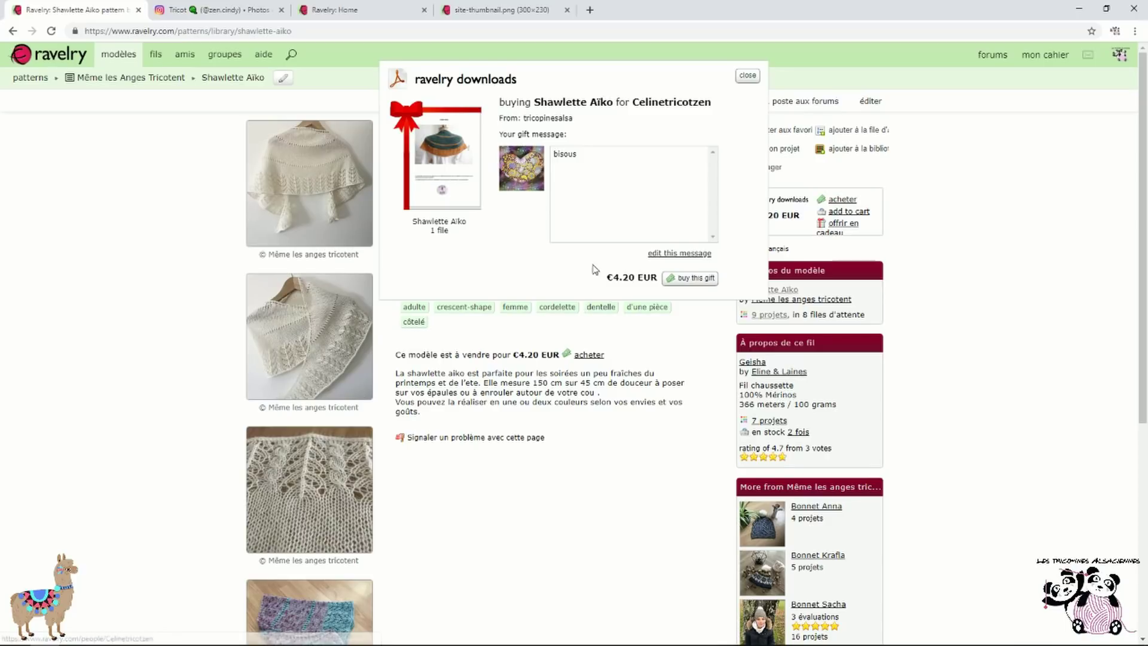
click(695, 279)
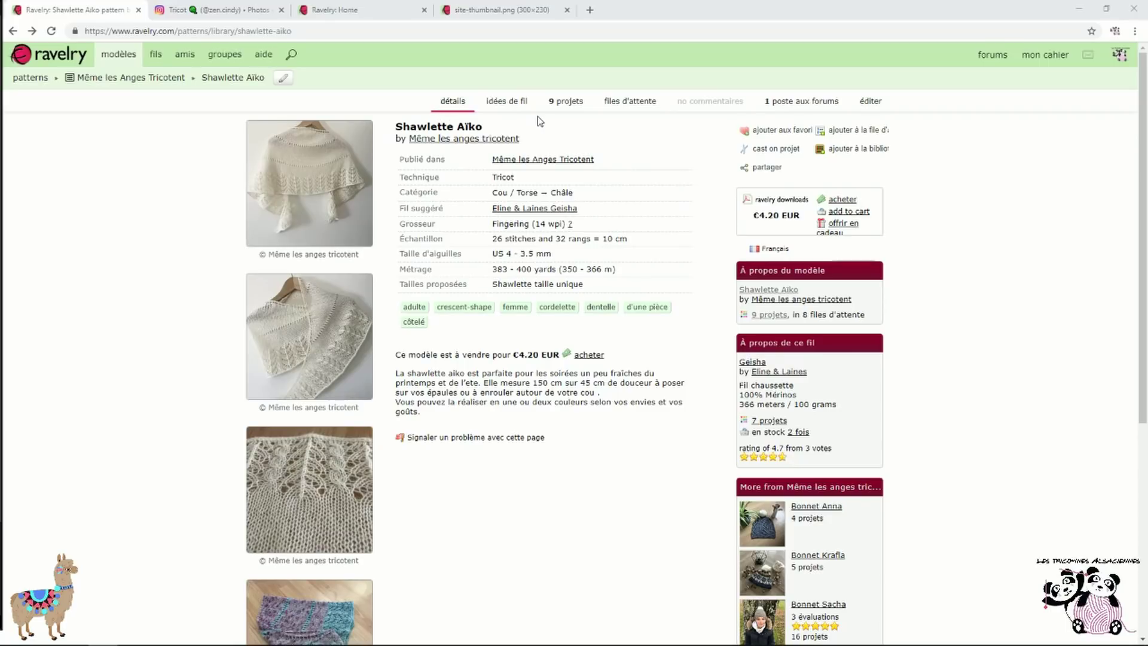
Favourite Shawlette Aïko in the Wish List bundle with the tag 'chale'
click(777, 133)
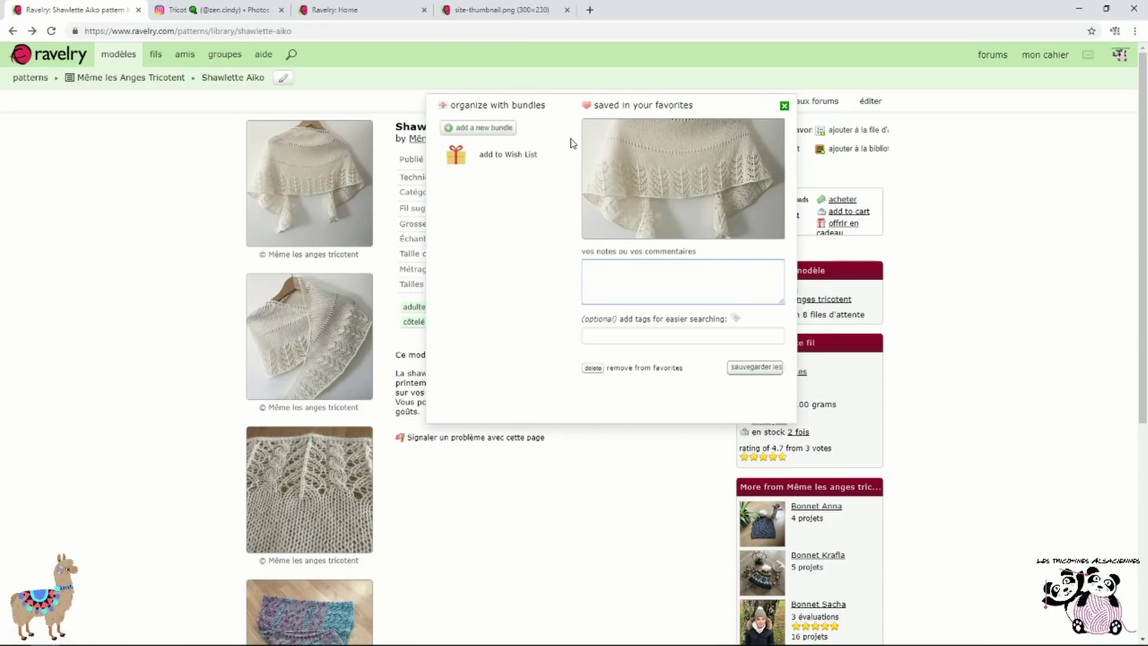
click(514, 162)
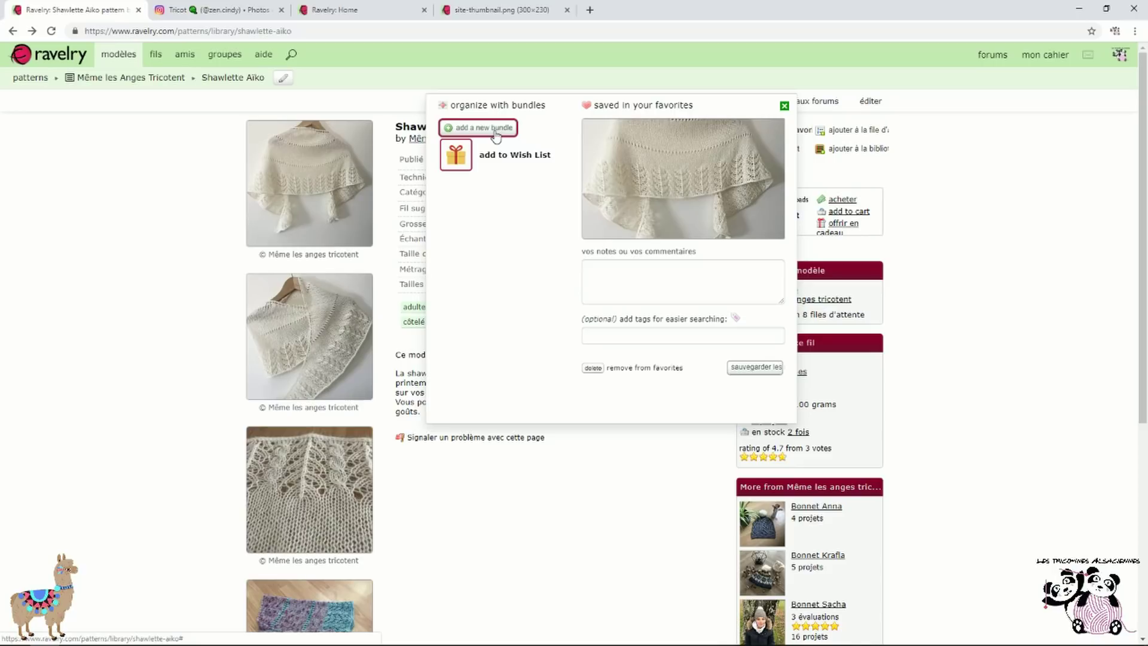
click(634, 336)
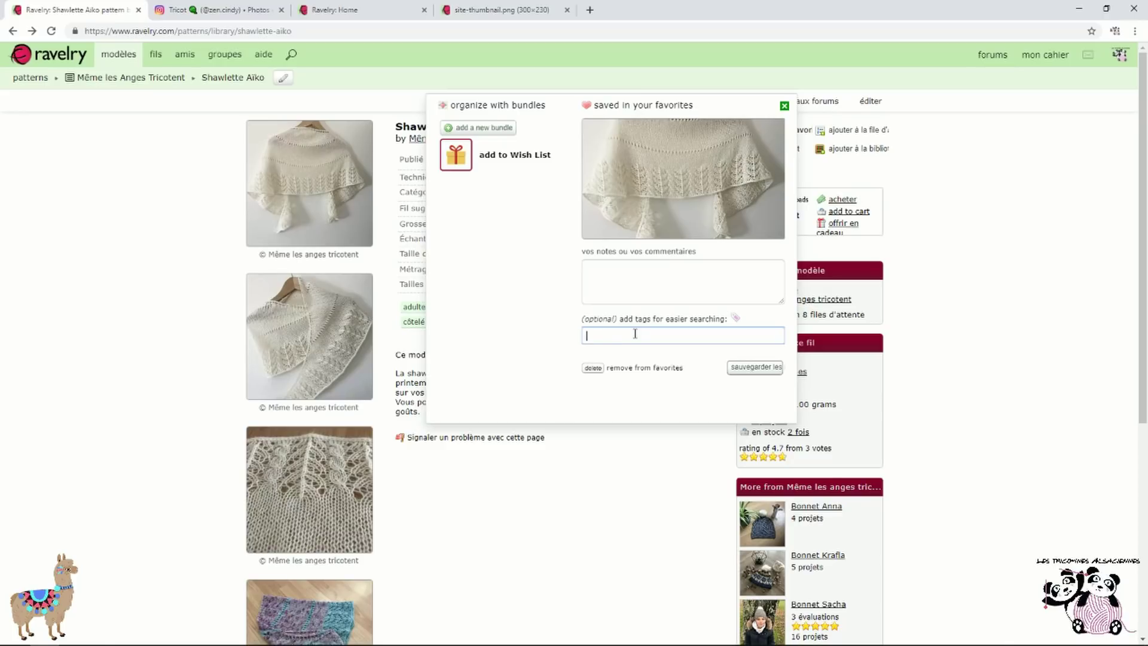
text(chale)
click(769, 370)
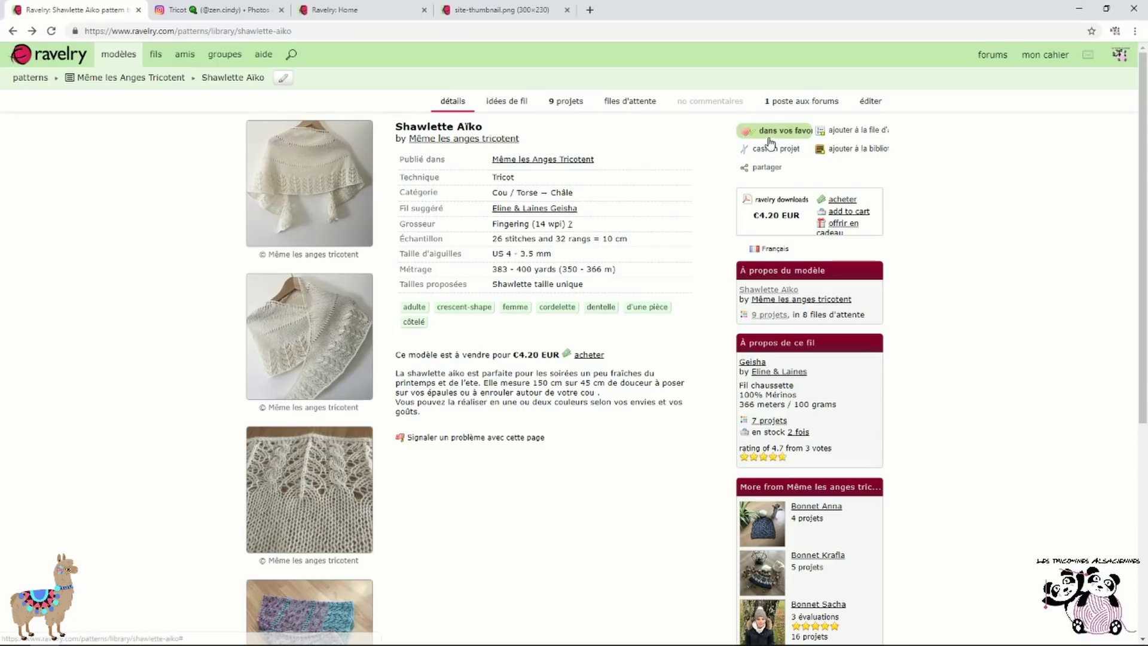
click(123, 55)
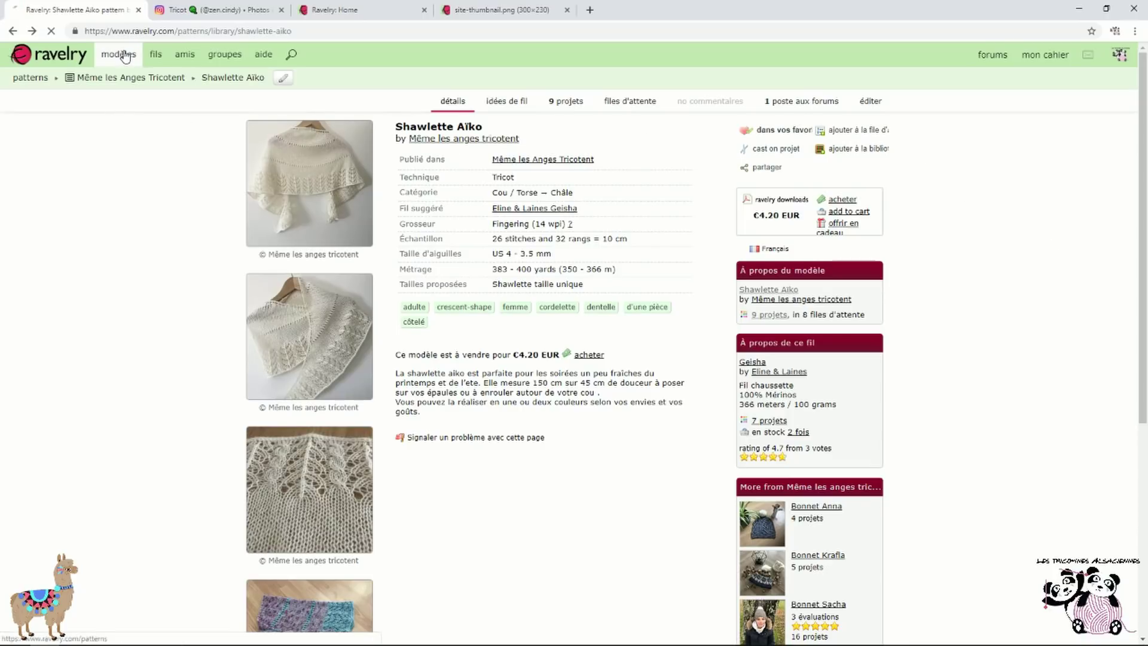
Filter the pattern search to French-language, free patterns
click(294, 60)
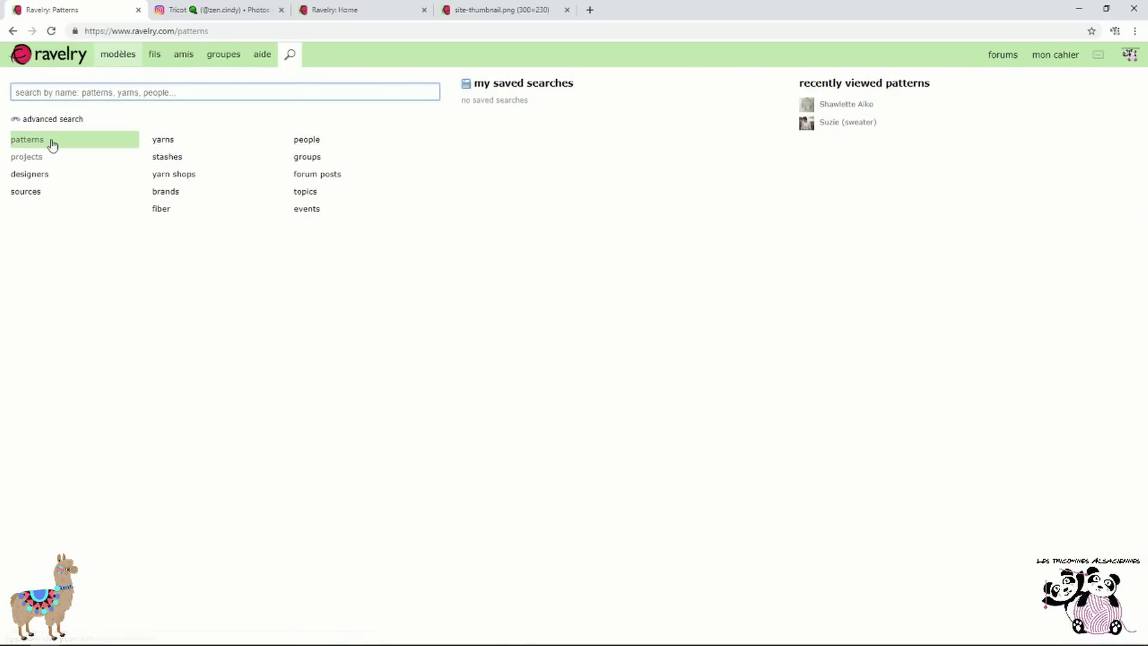
click(30, 140)
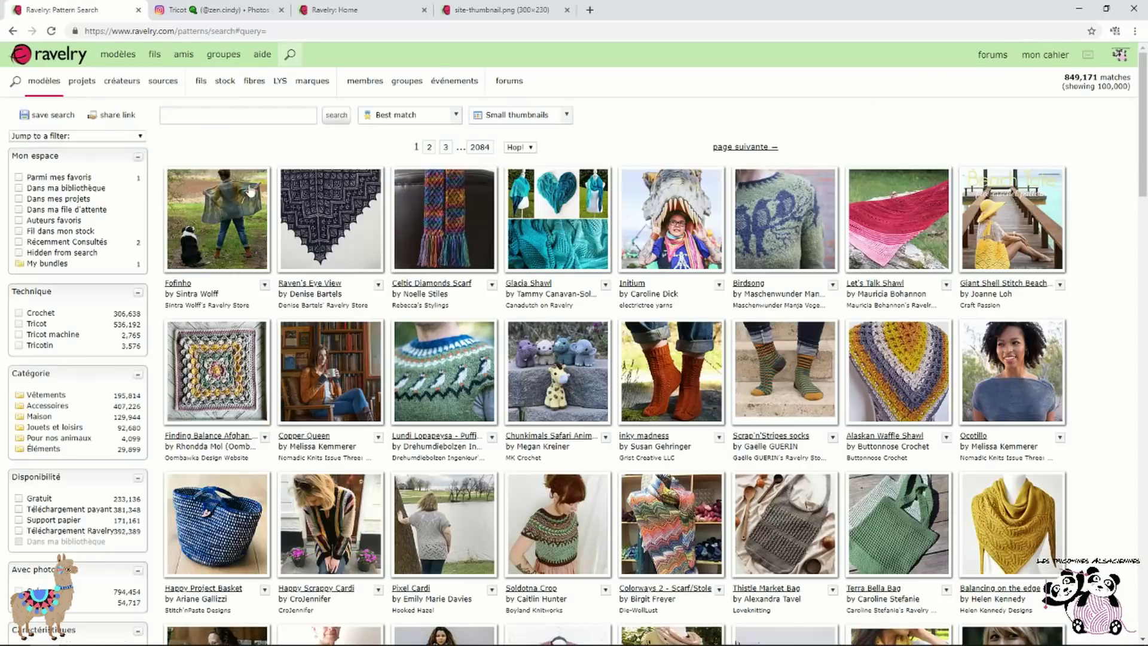
click(249, 114)
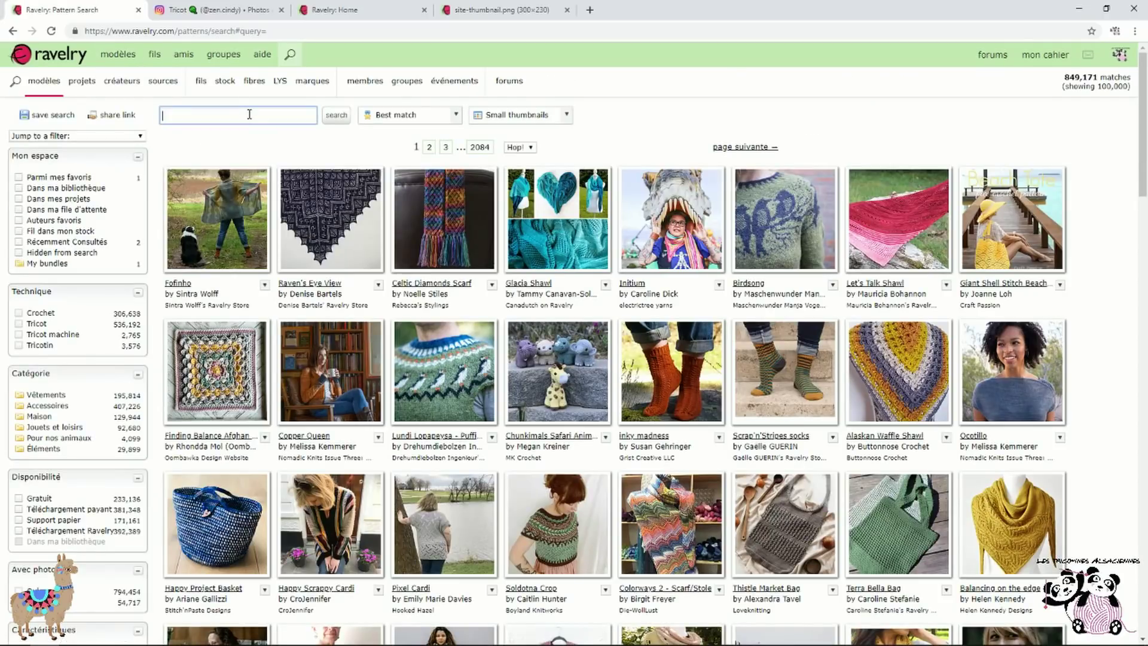
text(fren)
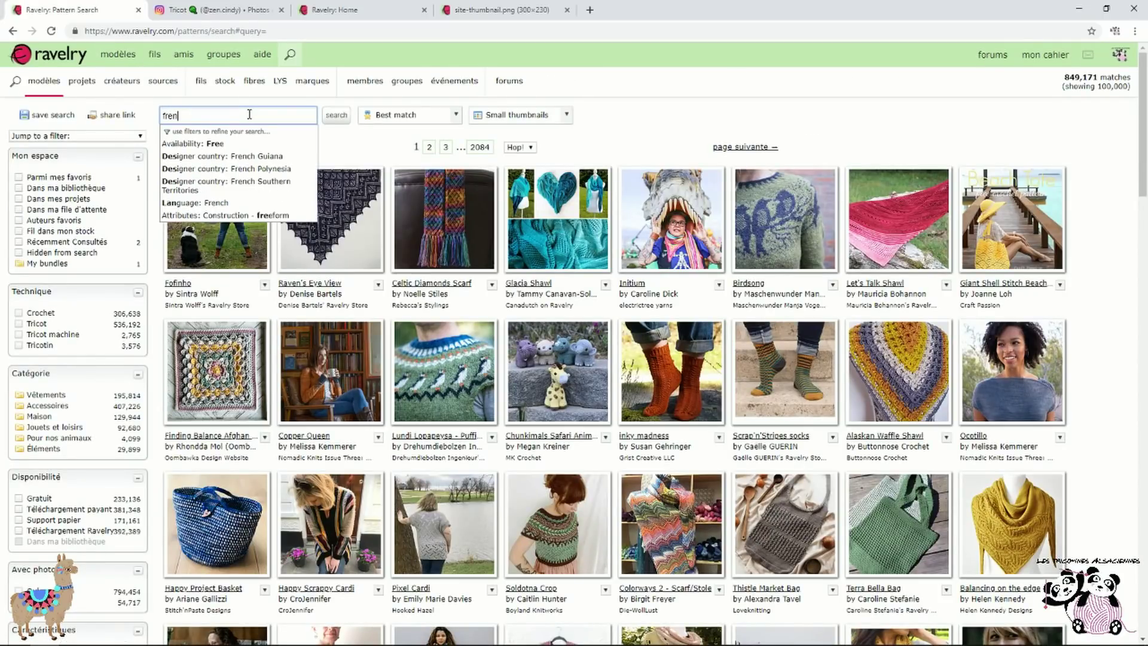
click(221, 190)
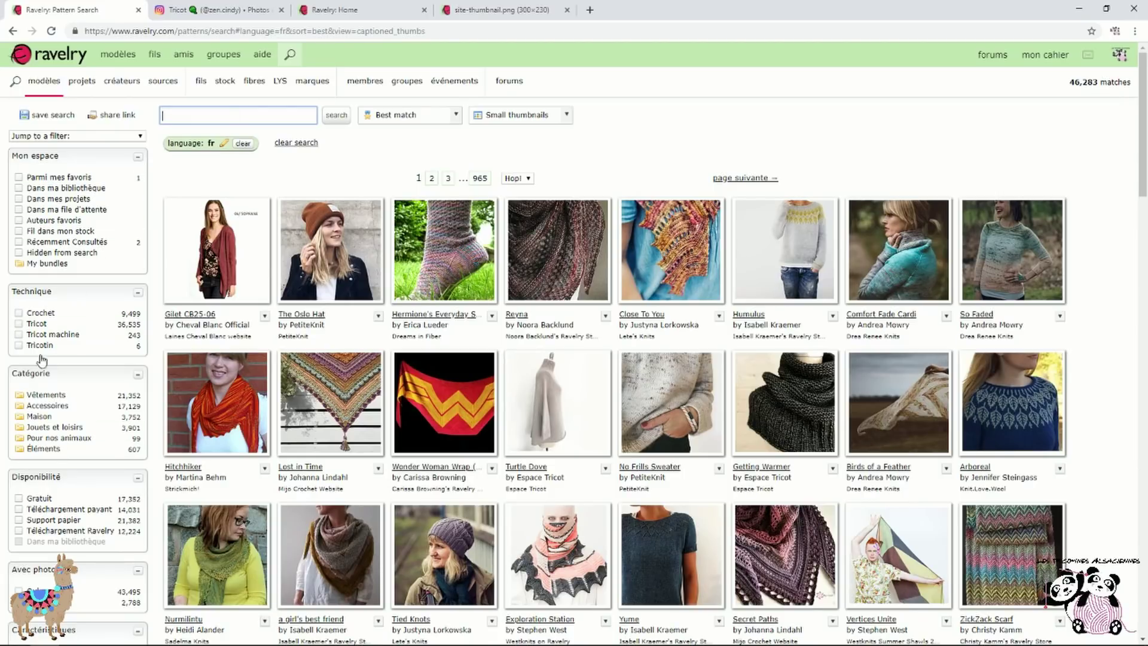
text(free)
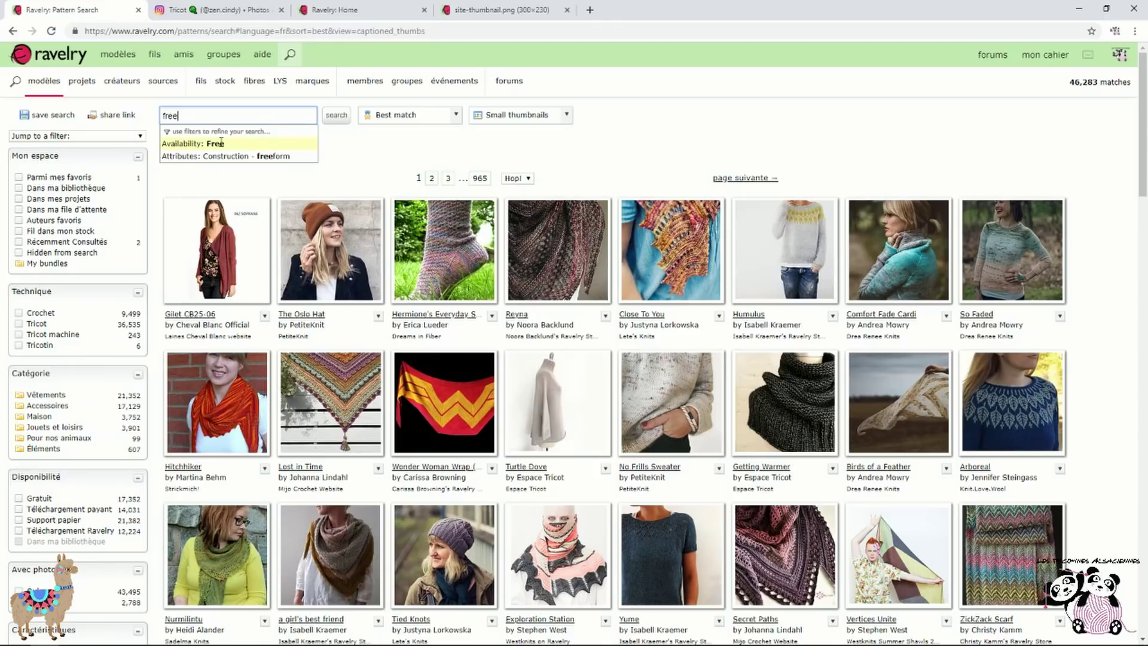
click(221, 143)
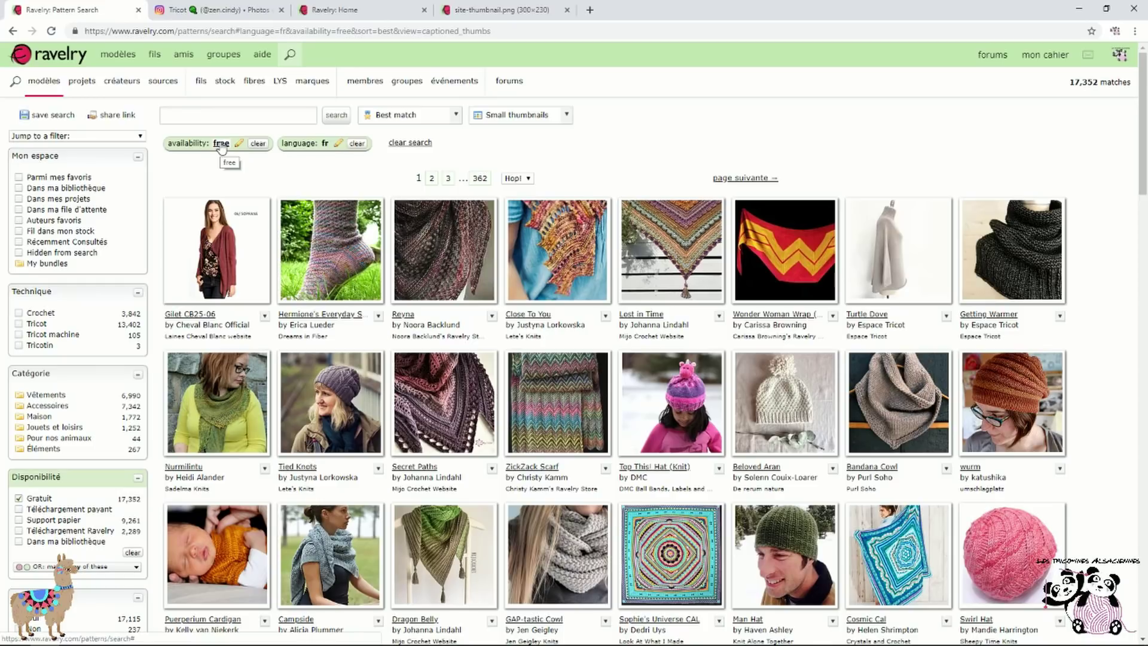
Sort the 17,352 results by most projects
click(452, 116)
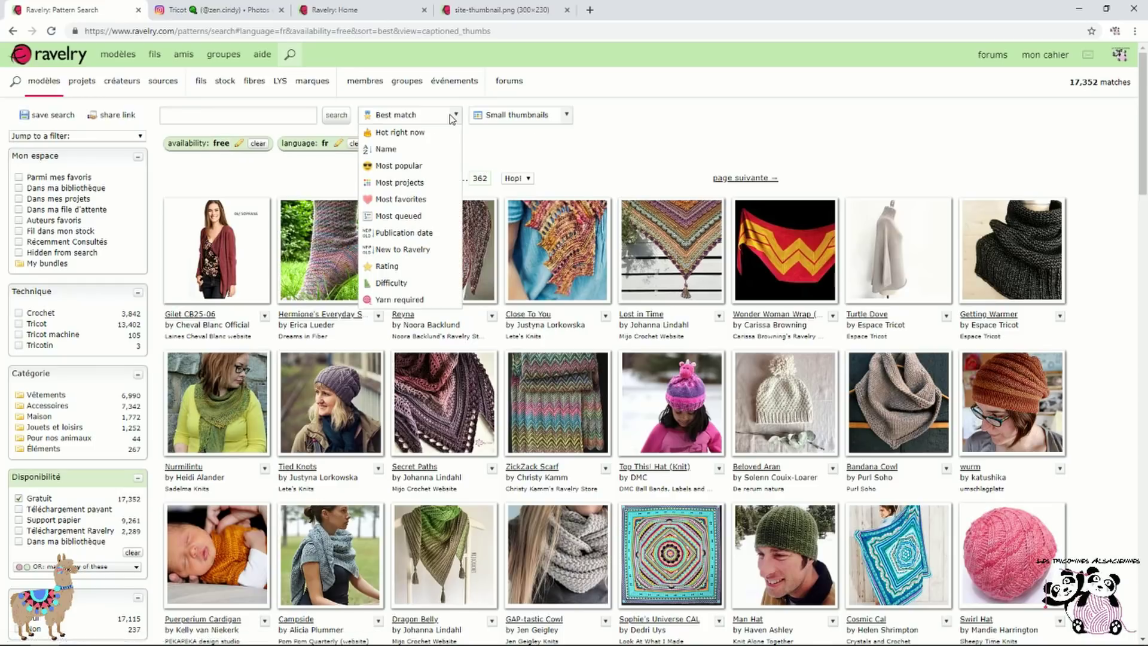
click(427, 203)
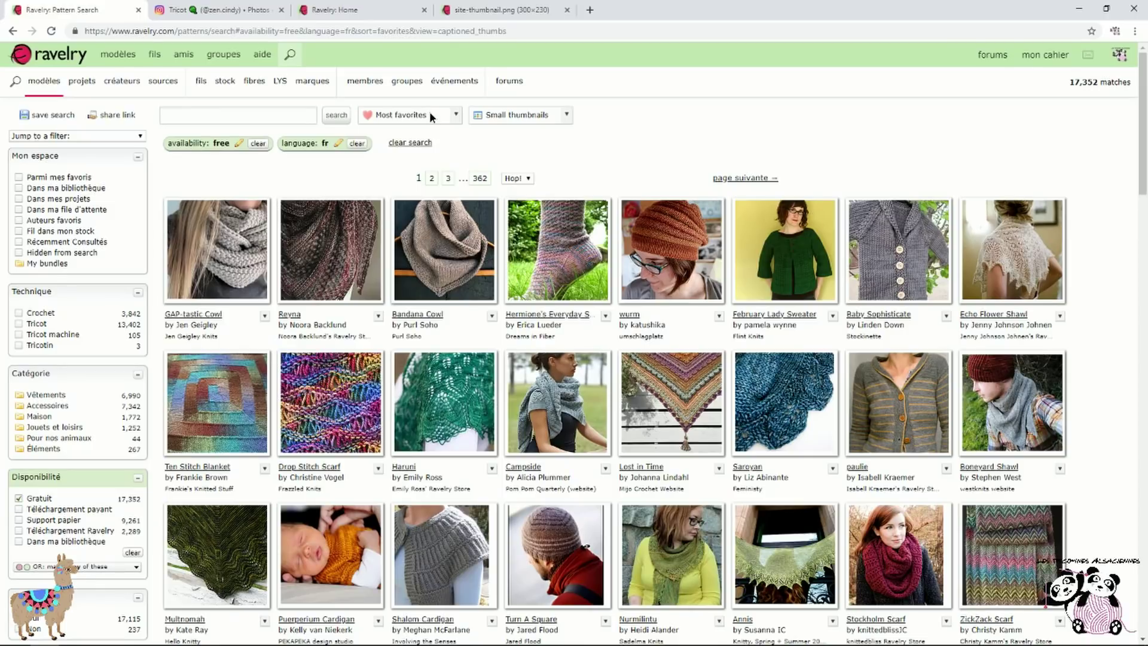
click(432, 116)
click(432, 196)
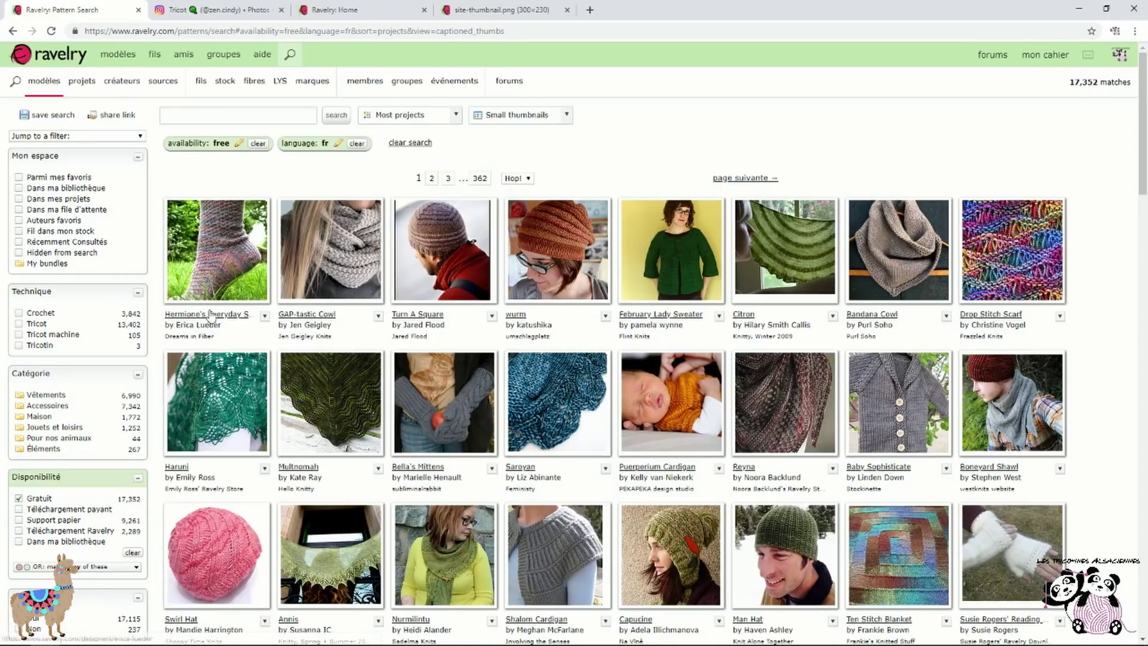
Open Hermione's Everyday Socks, glance at its projects, and return to its details
click(236, 315)
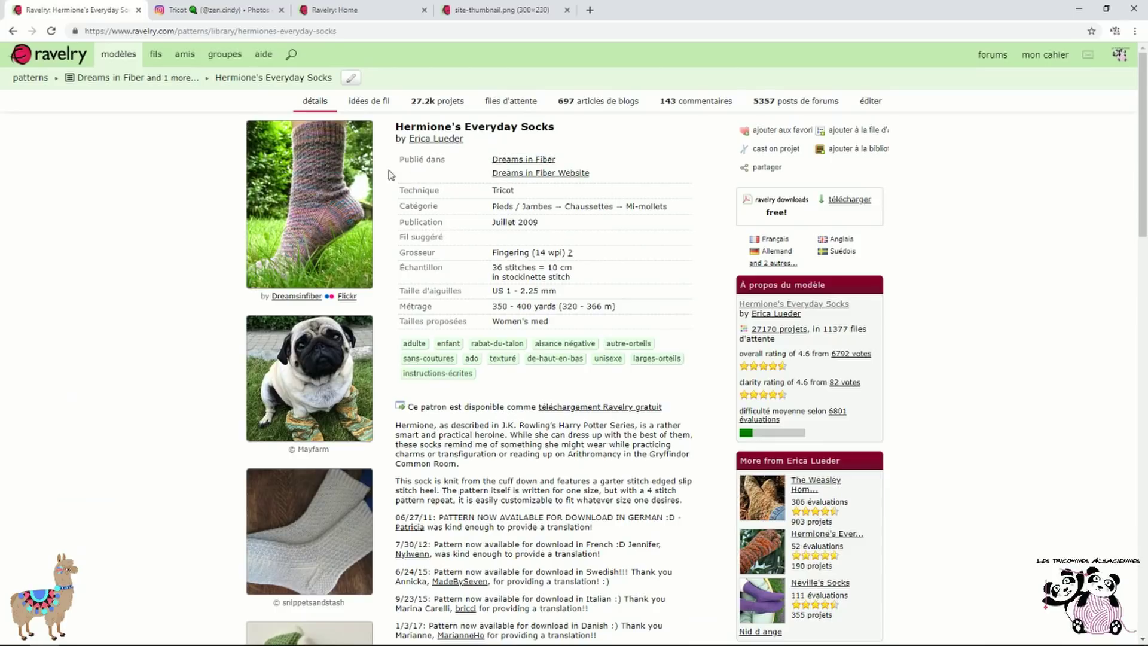
scroll(388, 175, down, 3)
scroll(419, 168, up, 3)
click(460, 102)
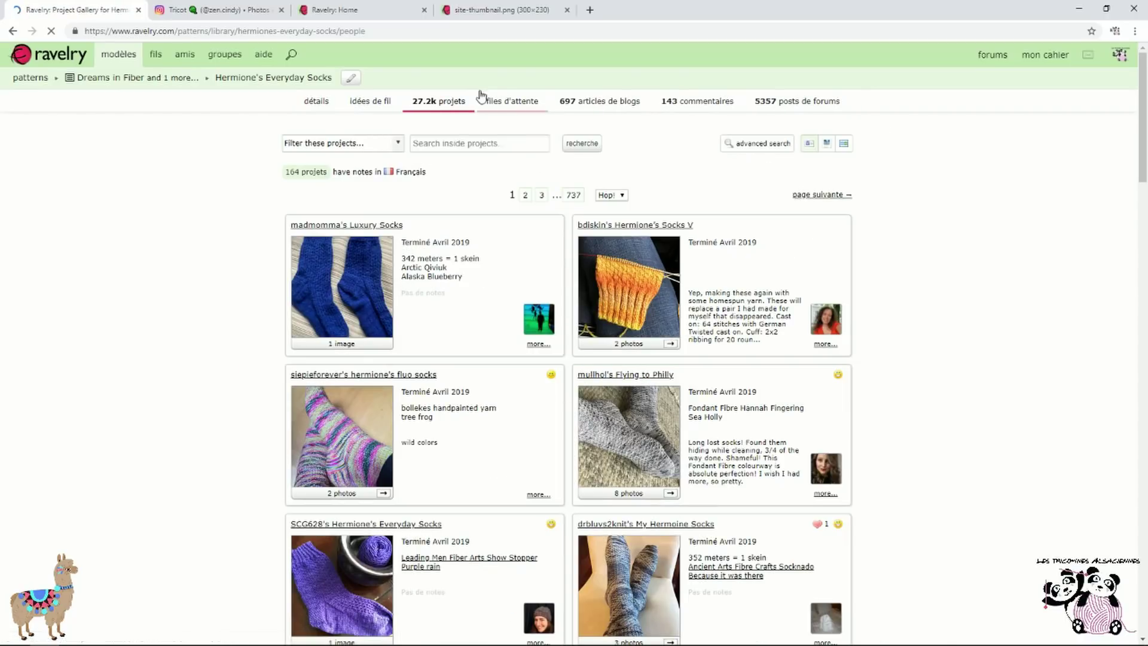
click(310, 103)
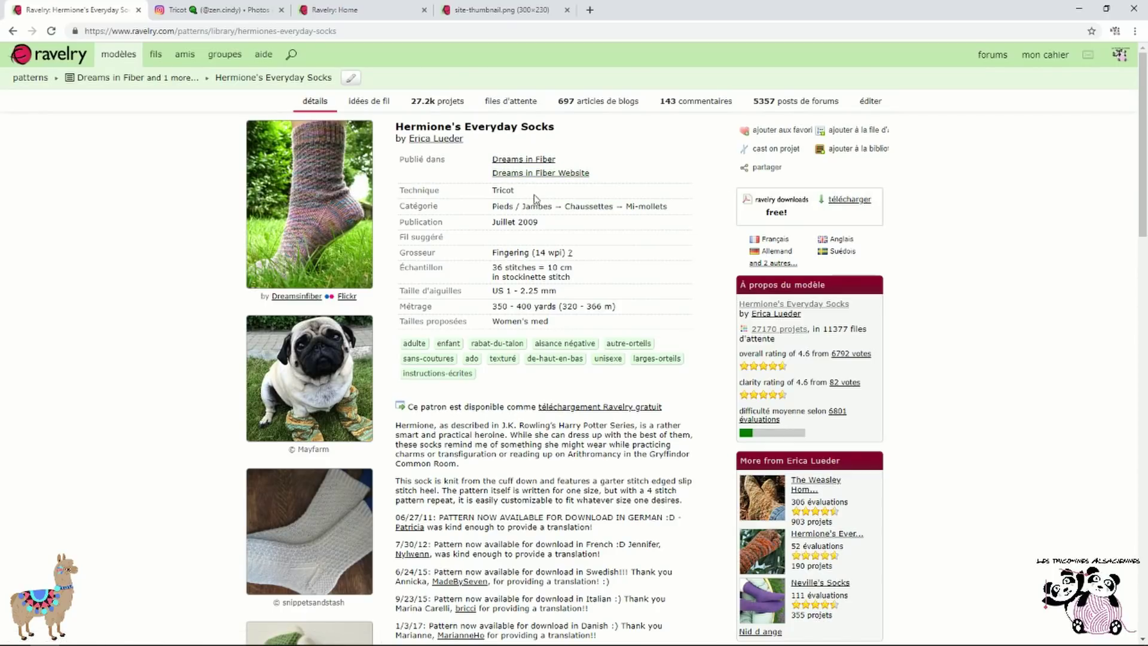
scroll(645, 435, down, 5)
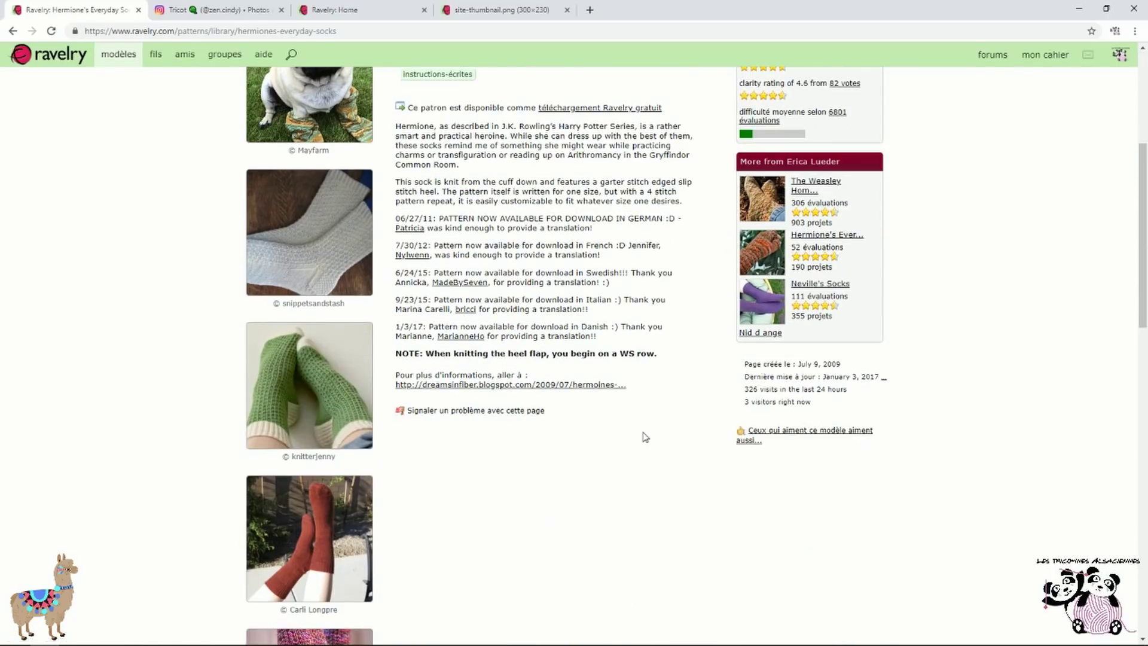
scroll(644, 434, up, 5)
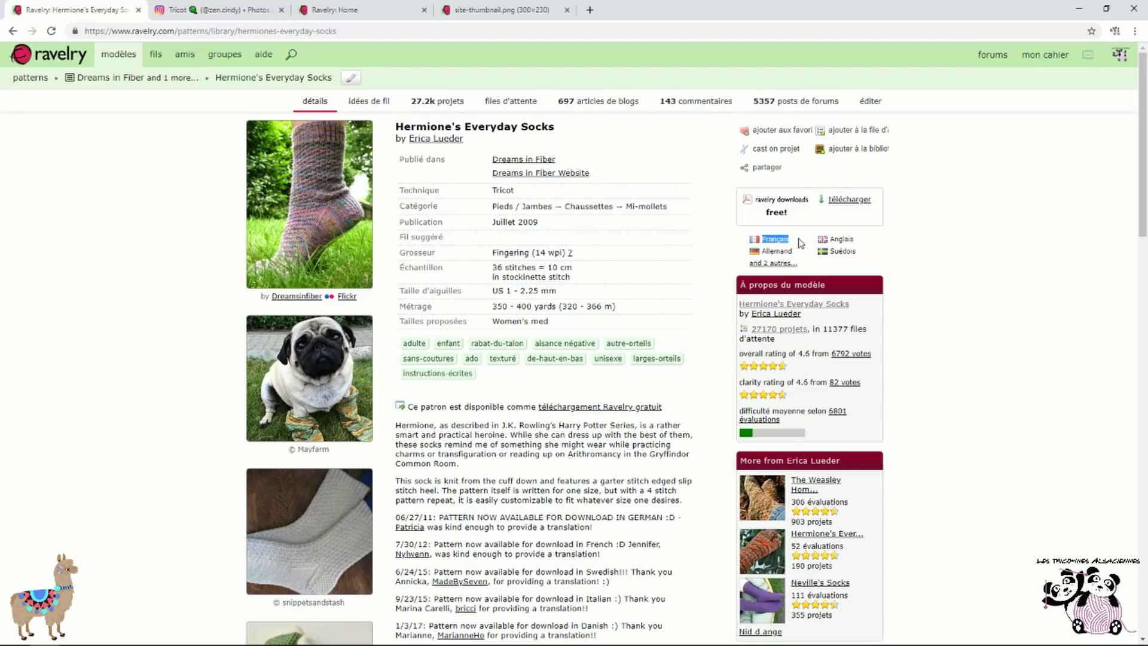
Favourite Hermione's Everyday Socks in a new 'chaussettes' bundle, tagged 'chaussettes'
click(785, 135)
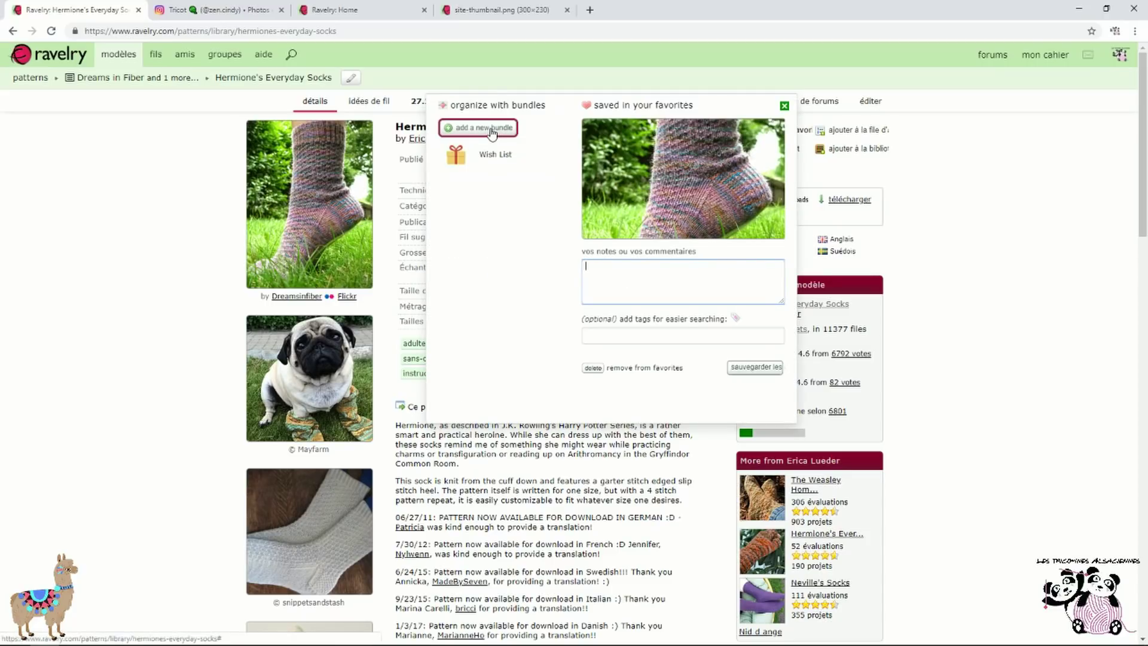
click(491, 130)
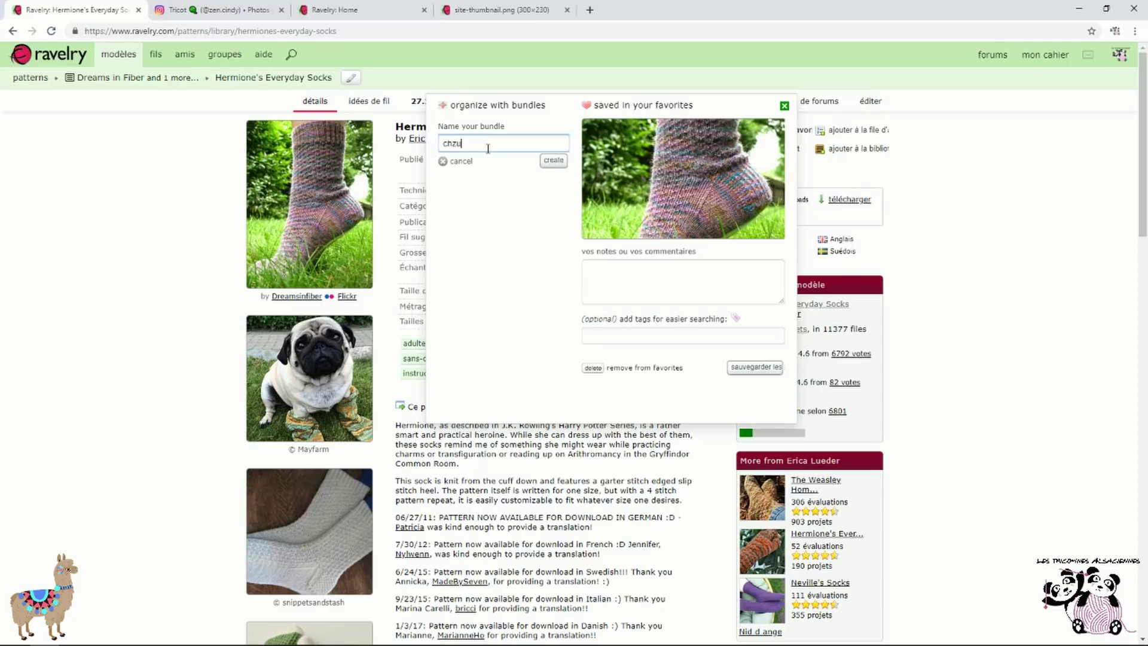
text(chaussettes)
click(553, 160)
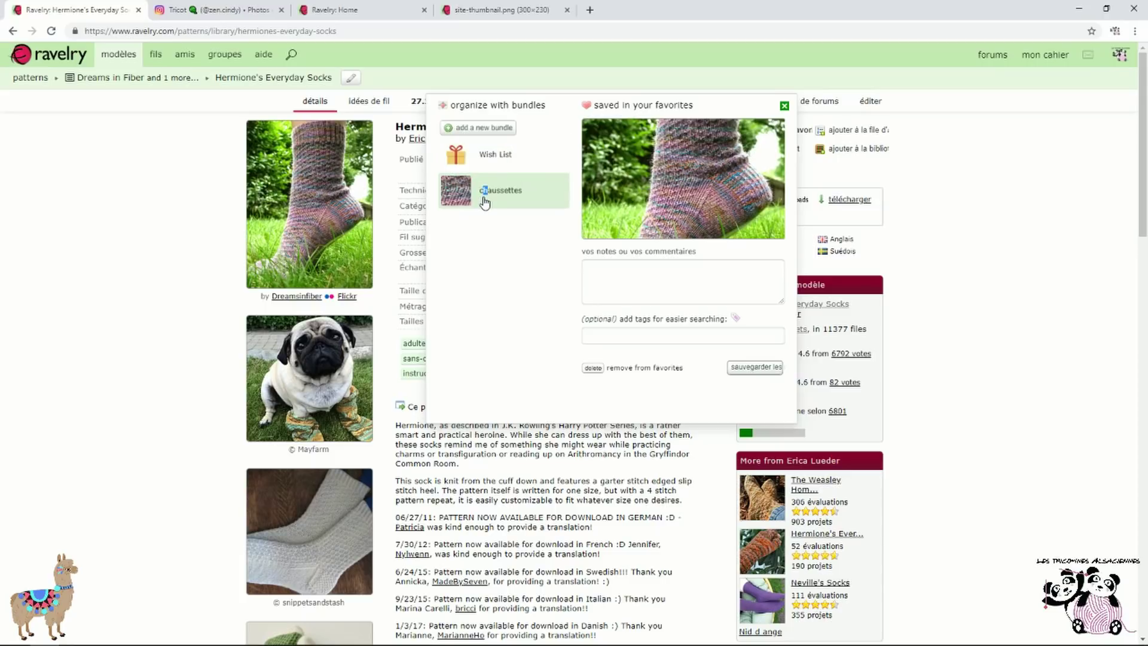
click(651, 340)
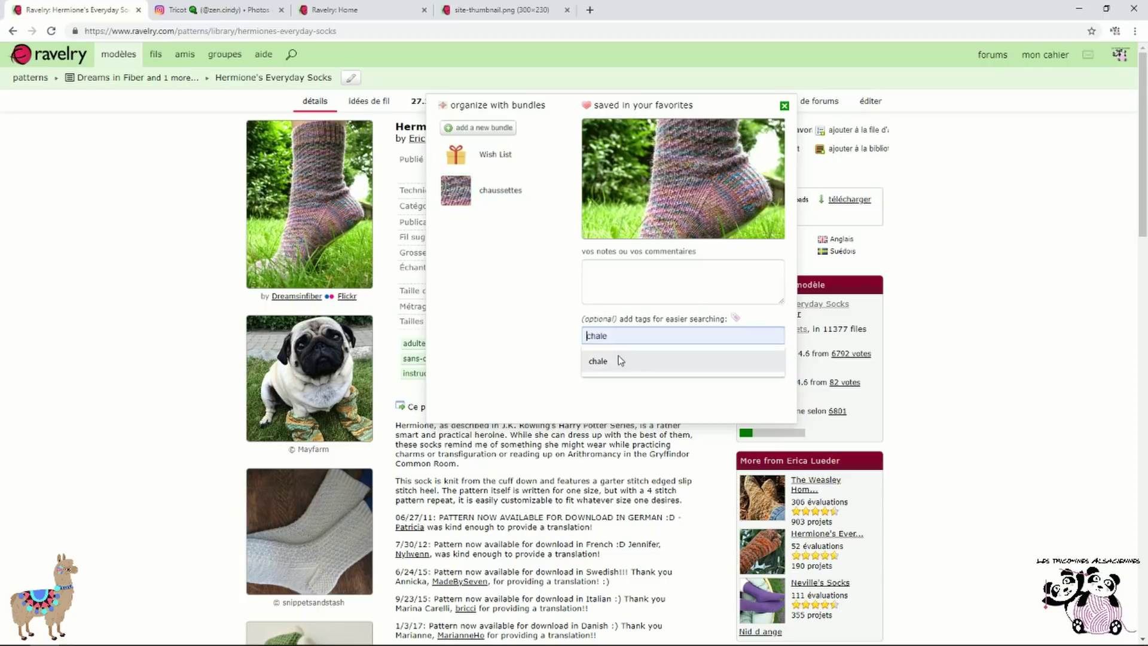
text(chaussettes)
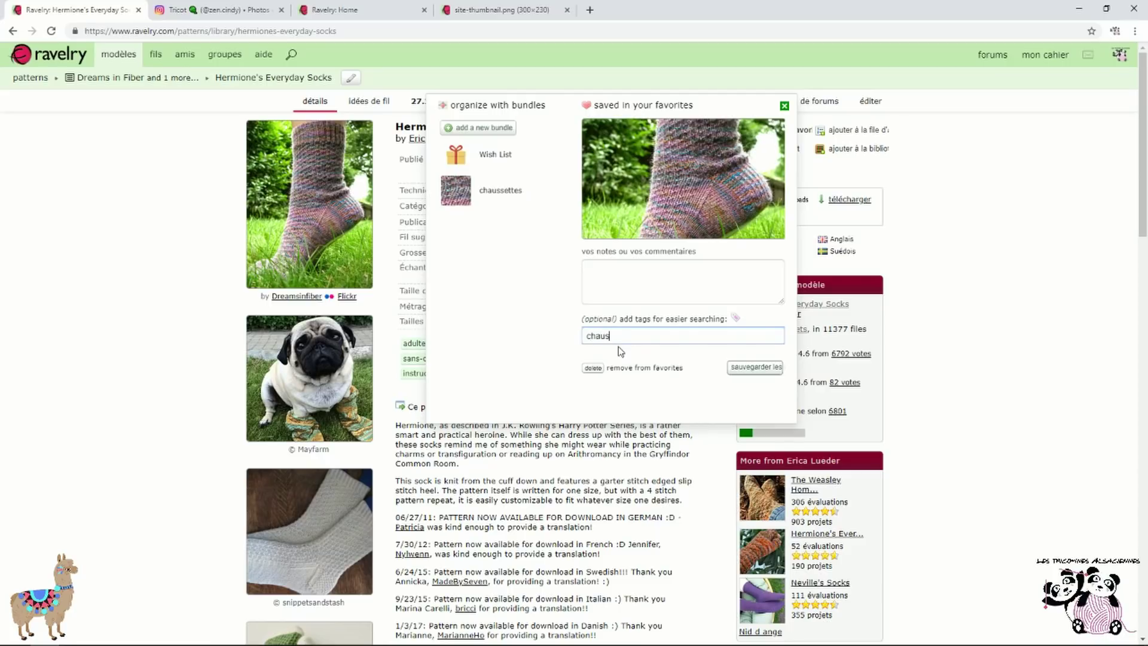
click(755, 367)
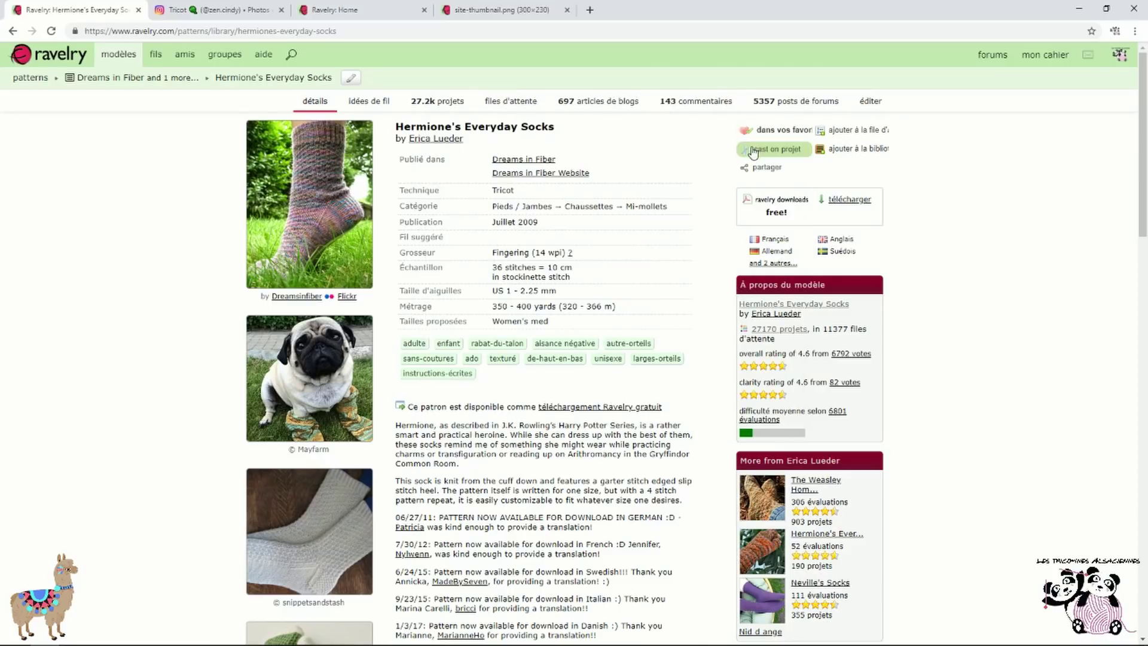
Add the French version of Hermione's Everyday Socks to the library and download its PDF
click(849, 200)
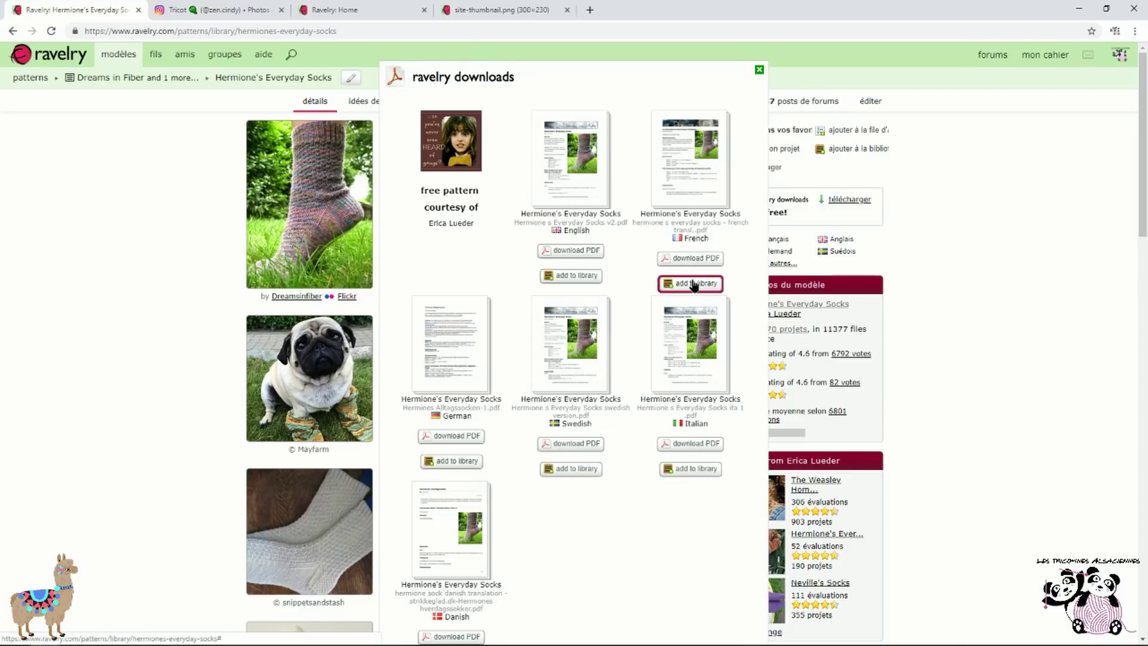
click(693, 284)
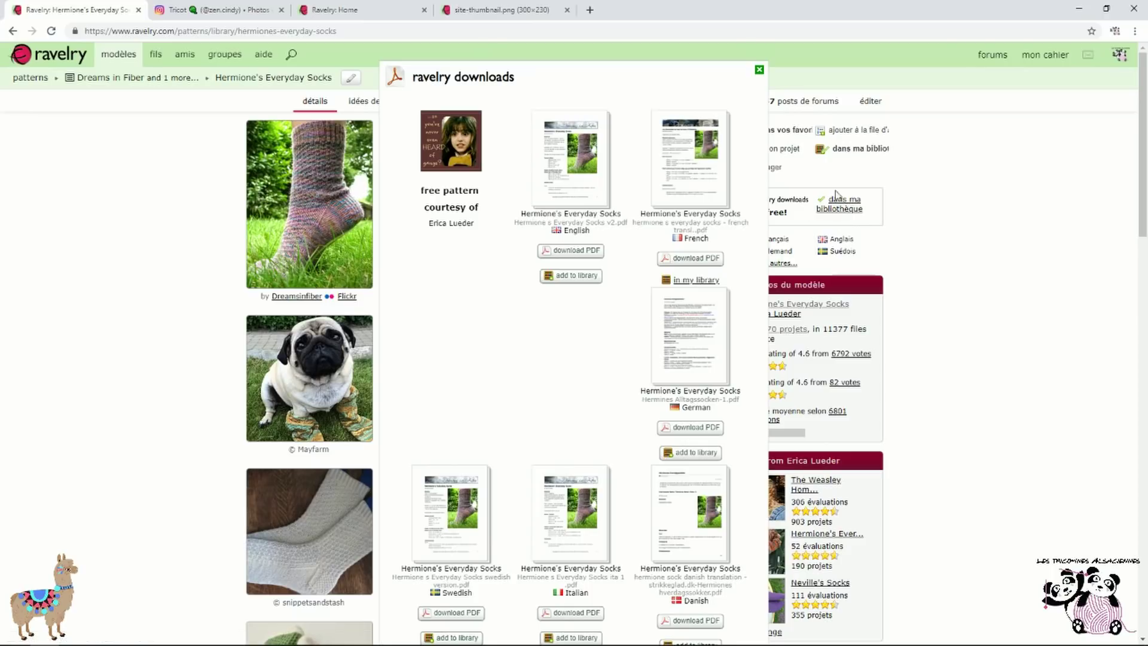
click(710, 262)
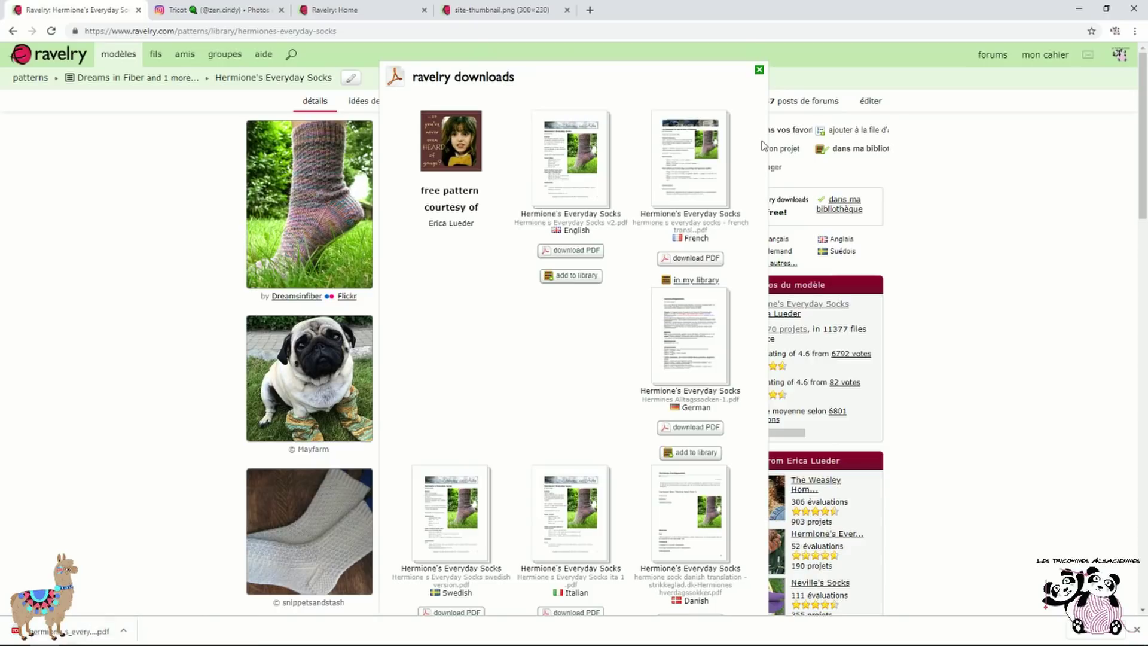
click(759, 70)
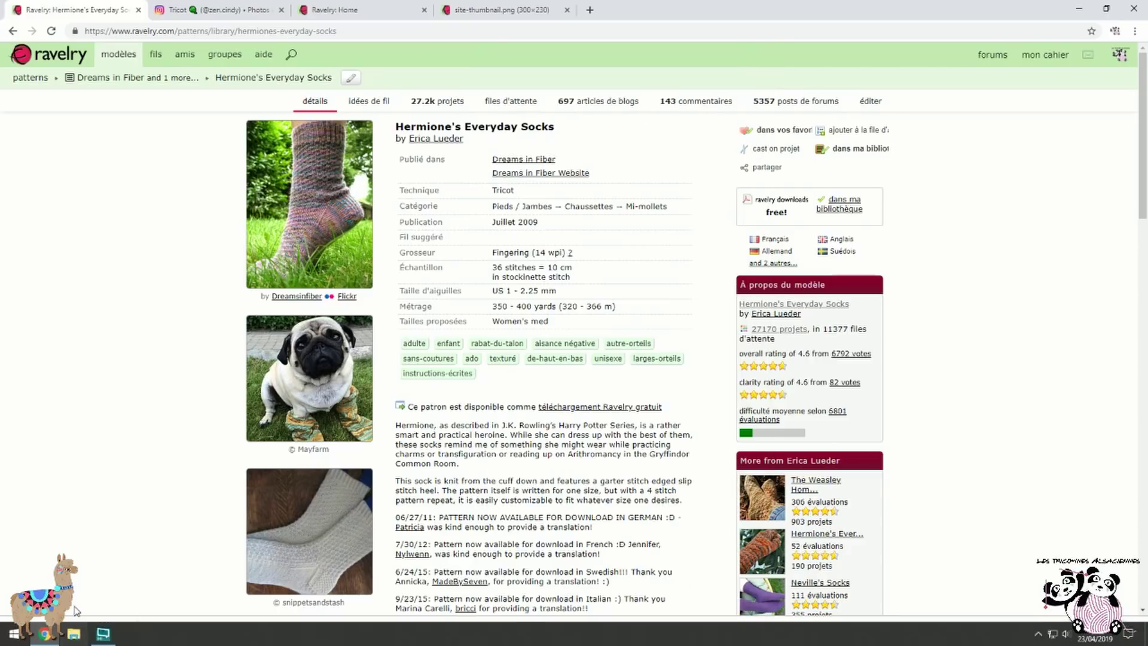
click(78, 633)
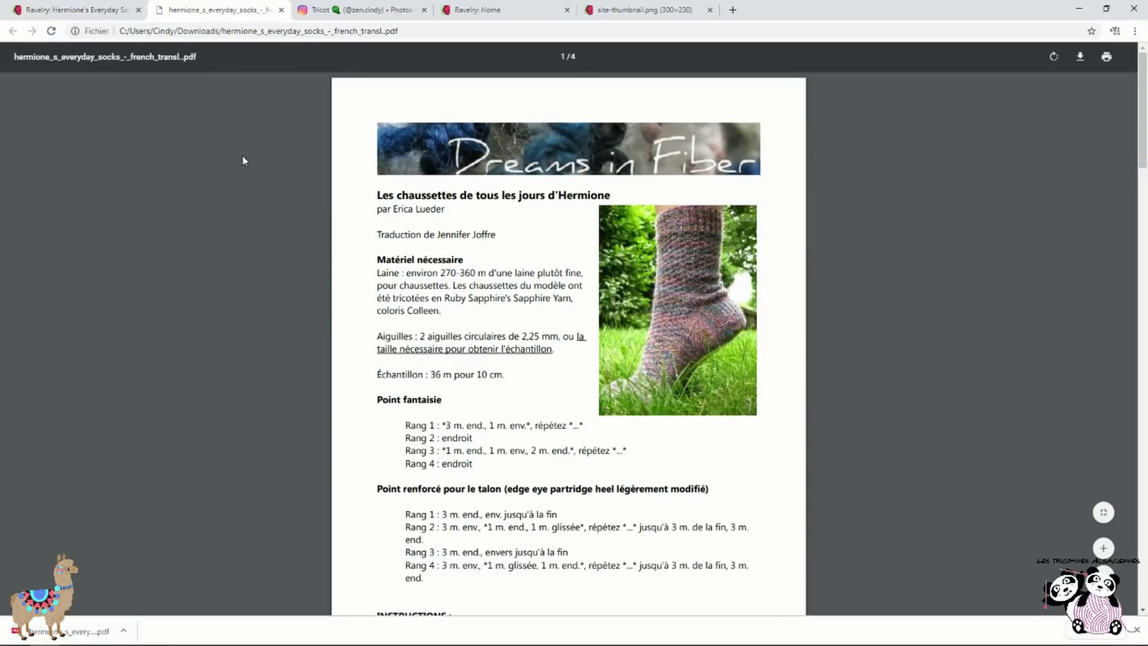
scroll(740, 299, down, 15)
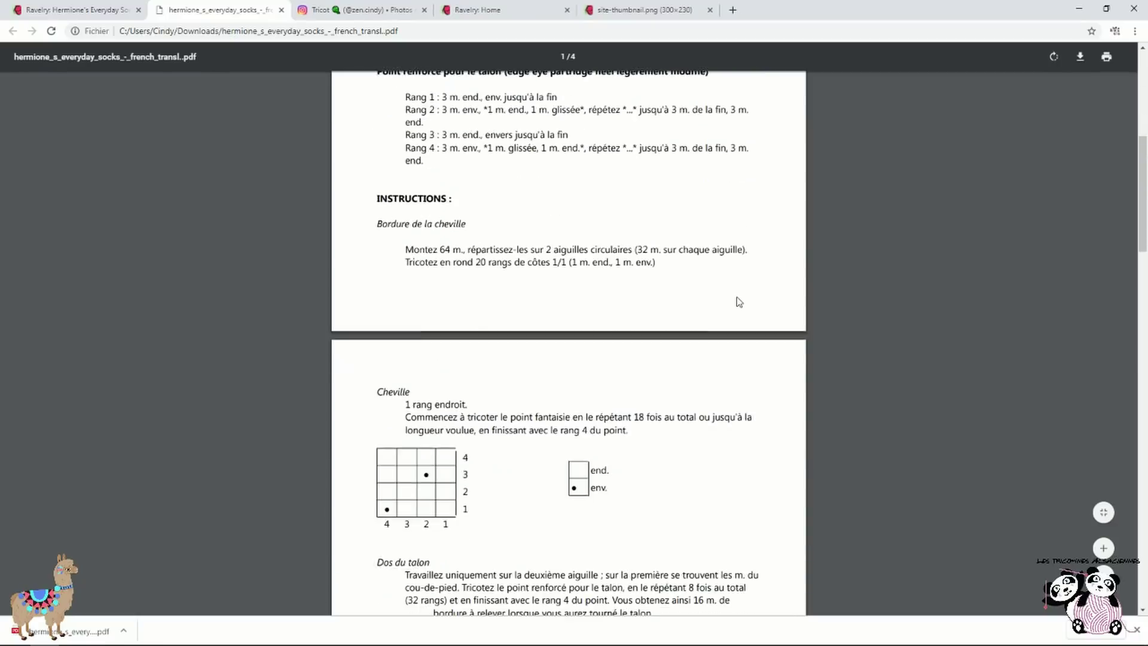
scroll(744, 299, down, 20)
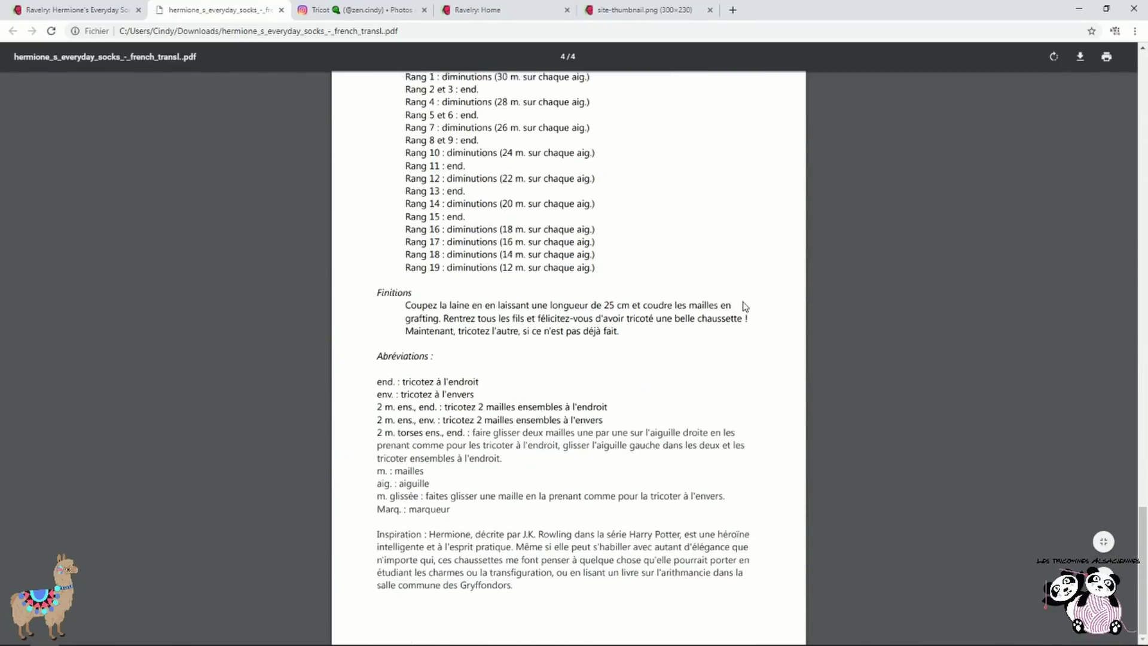
scroll(747, 335, up, 8)
scroll(748, 339, up, 20)
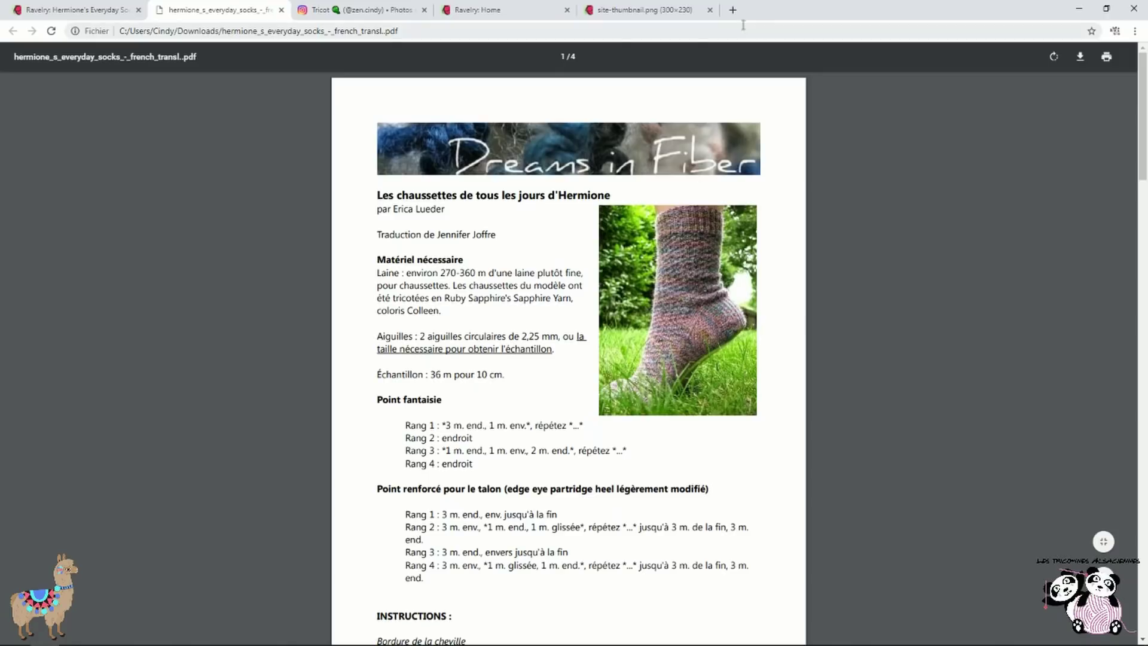
click(282, 10)
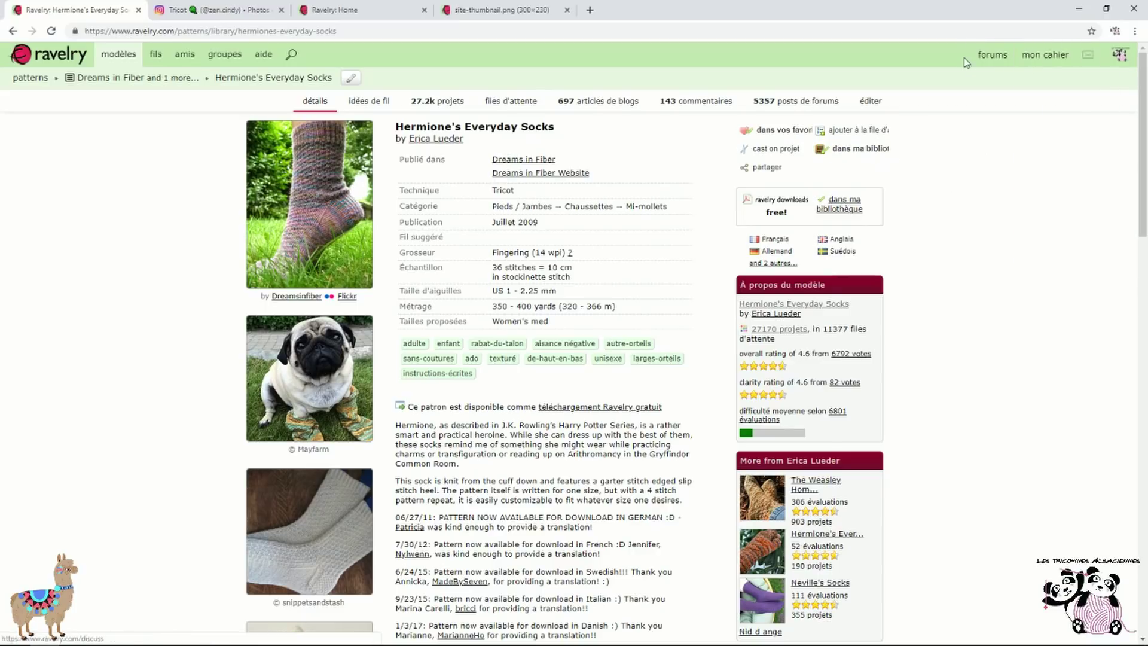
mouse_move(1127, 57)
mouse_move(1059, 56)
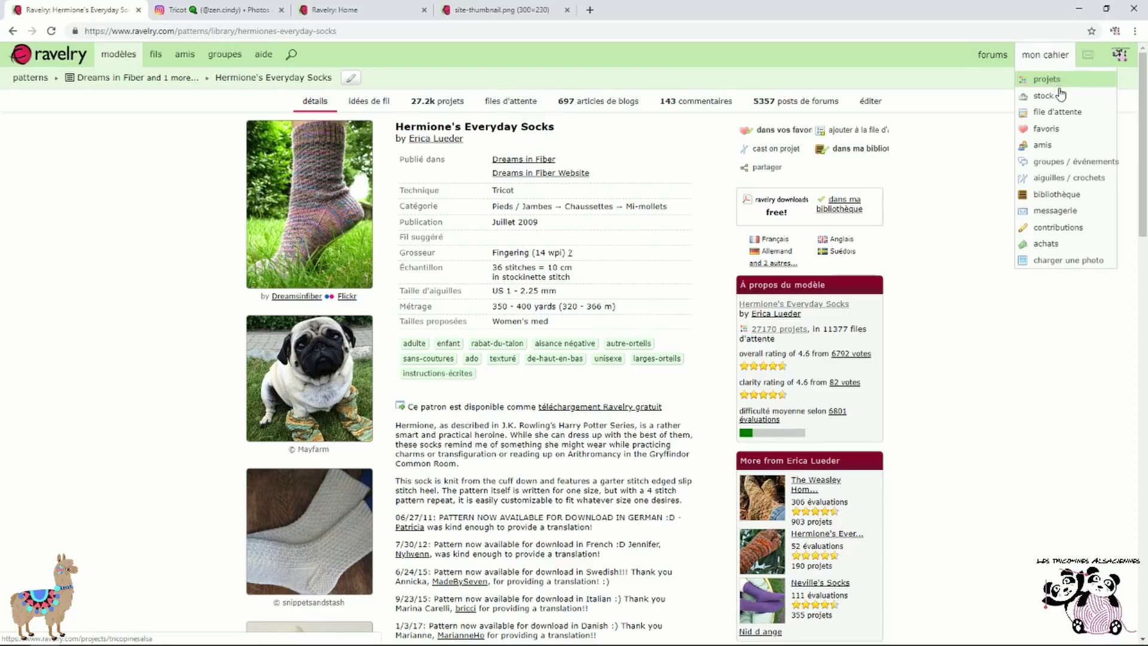
Browse the favourites page, checking the Wish List and chaussettes bundles
click(1047, 129)
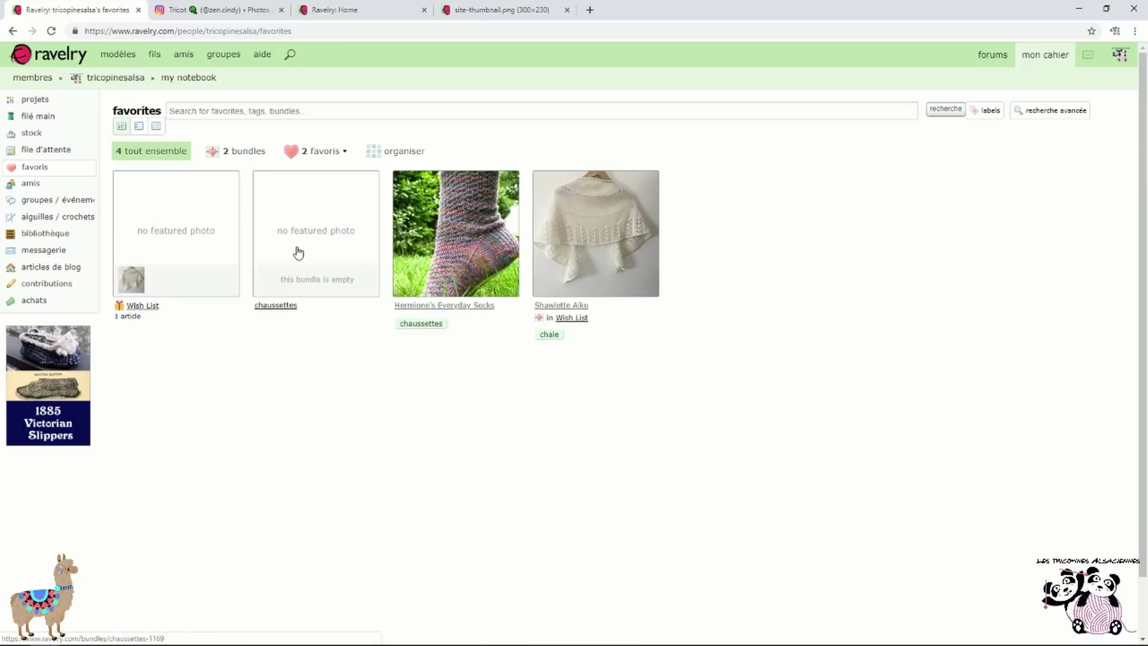
click(148, 310)
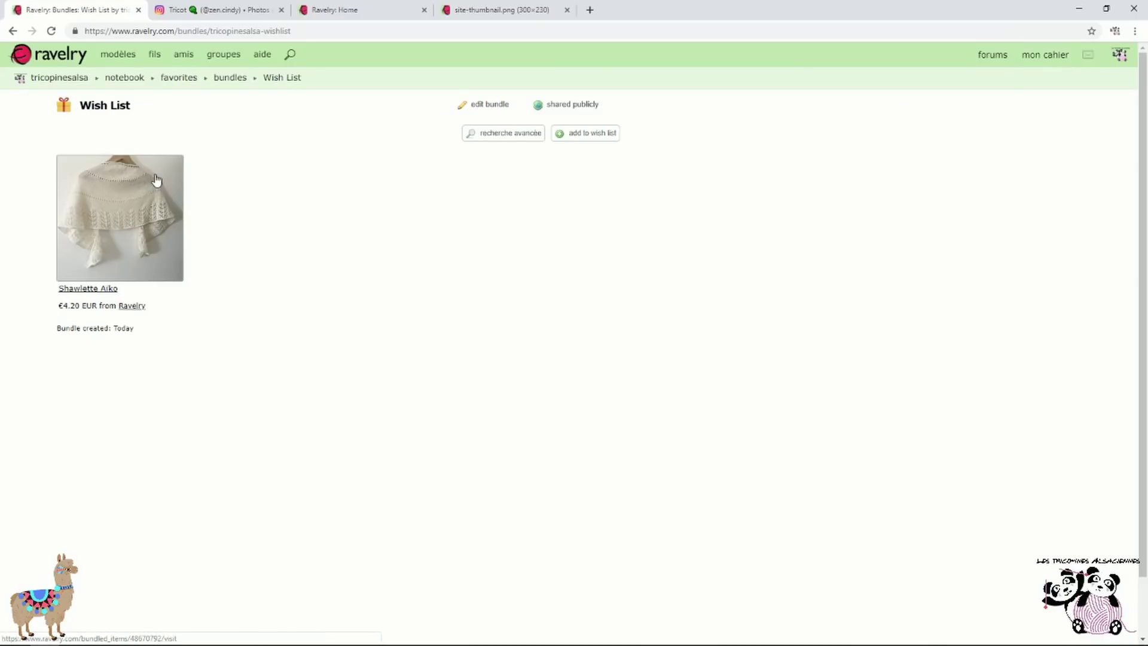
click(13, 31)
click(331, 248)
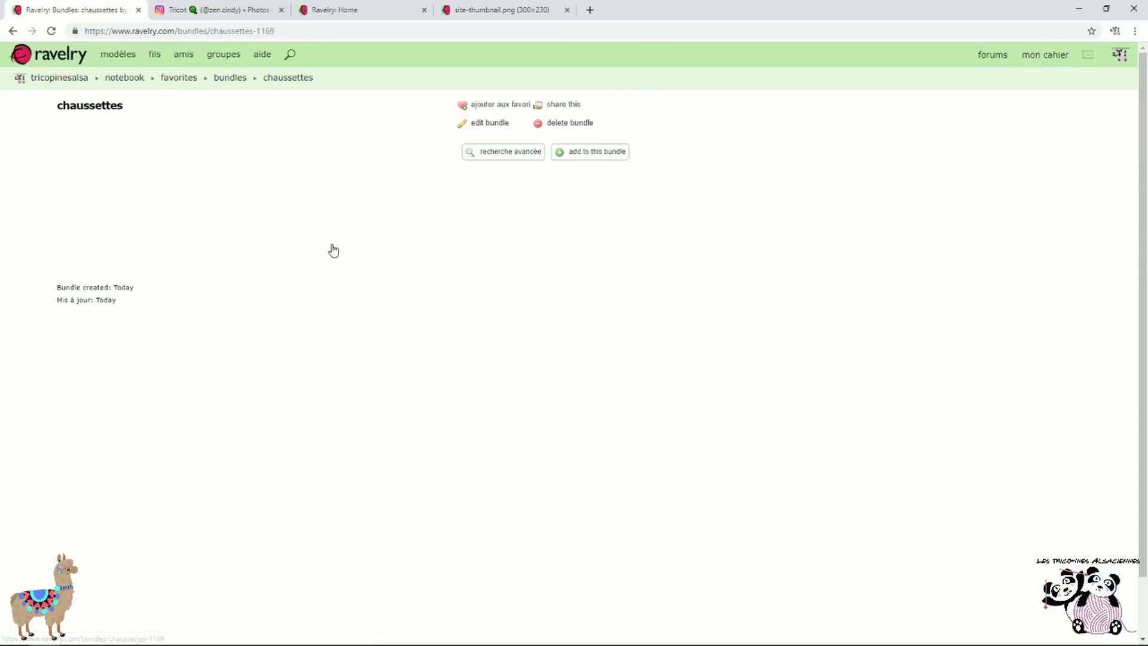
click(119, 78)
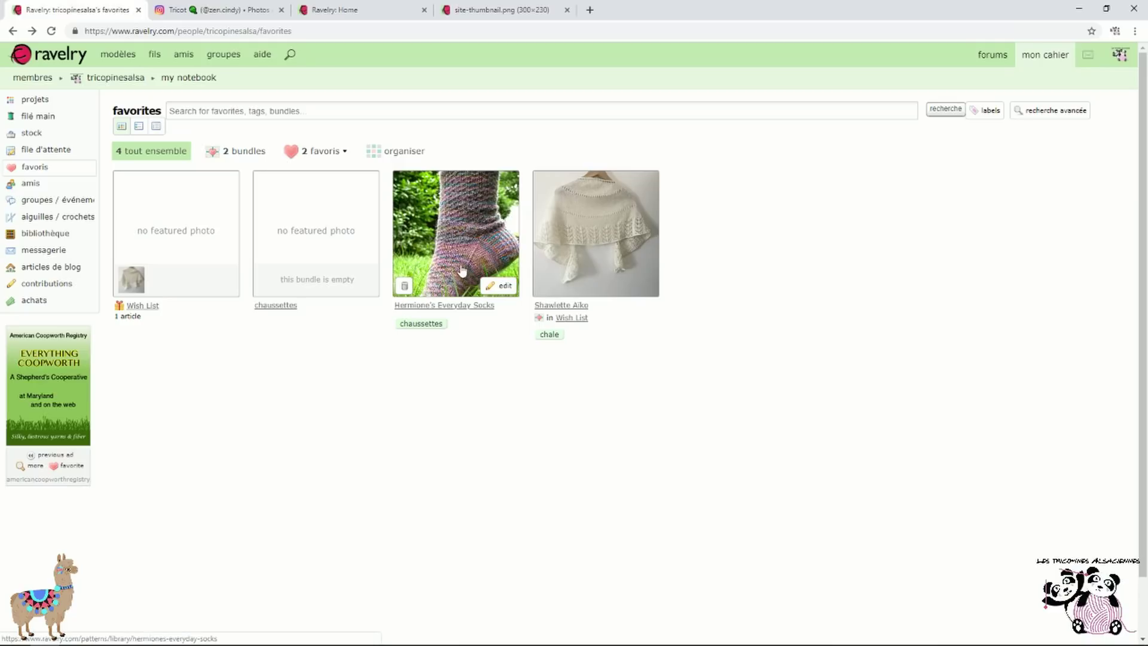
Move the Hermione's Everyday Socks favourite into the chaussettes bundle
click(501, 286)
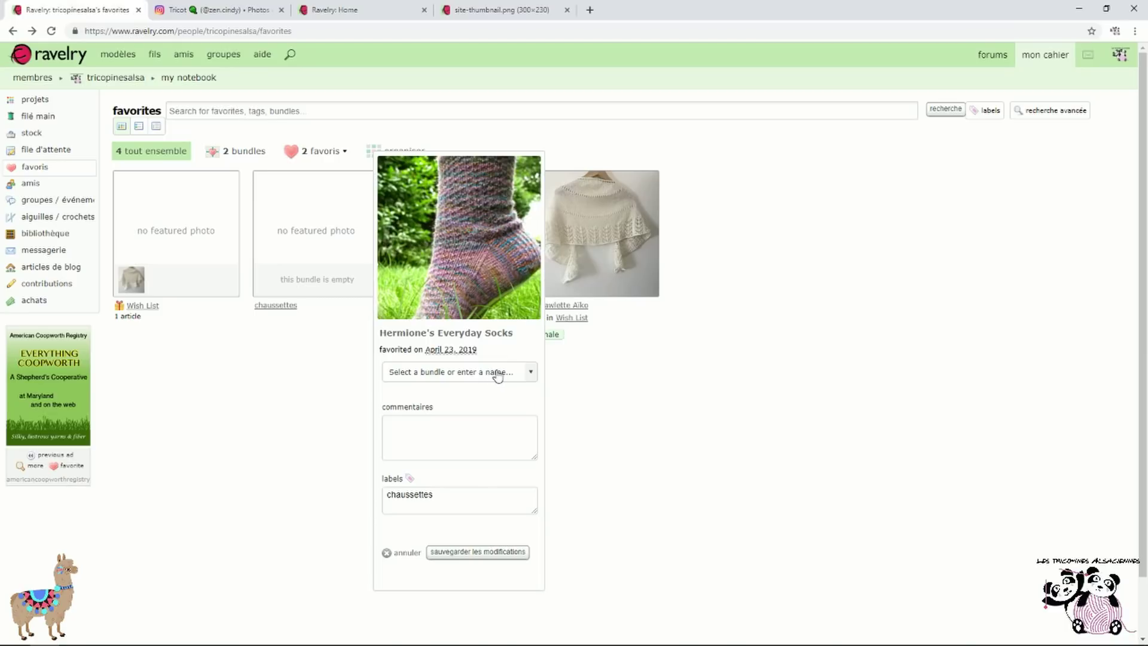
click(497, 373)
click(434, 394)
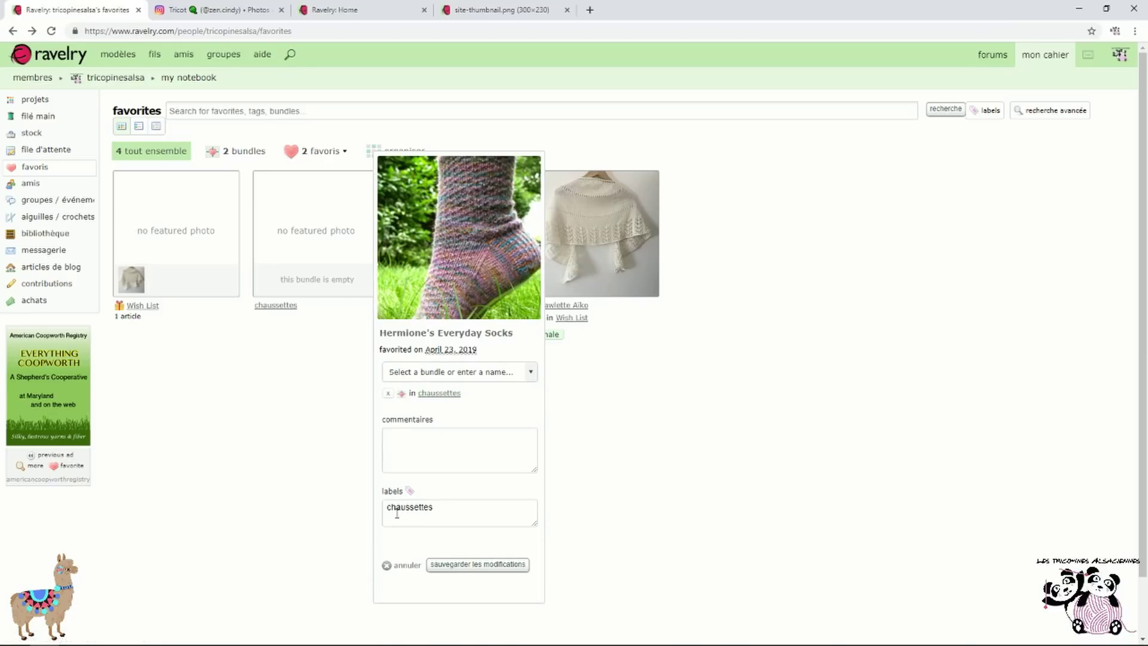
click(507, 573)
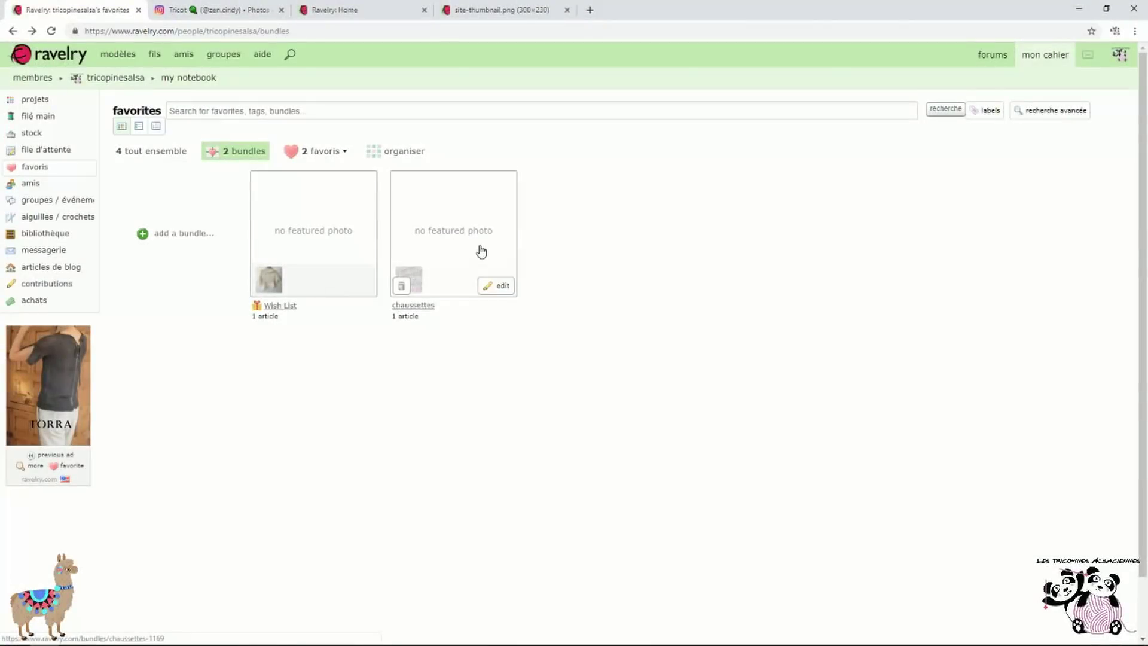
From the library shelf, open the socks' French PDF download and go to its pattern page
mouse_move(1046, 62)
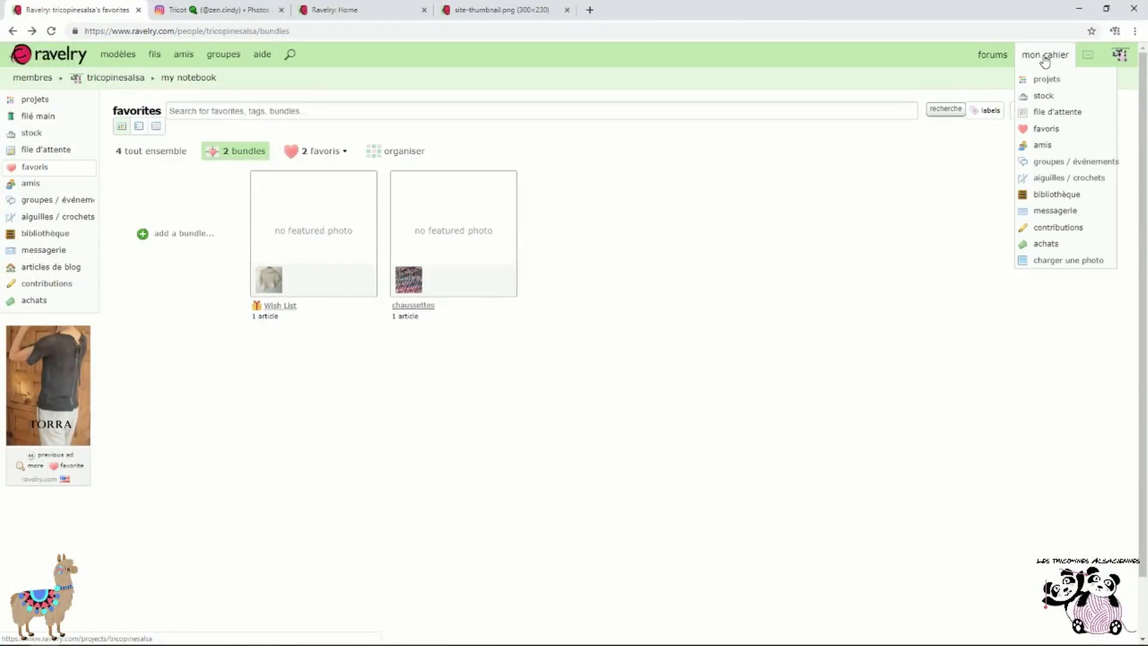
click(1068, 200)
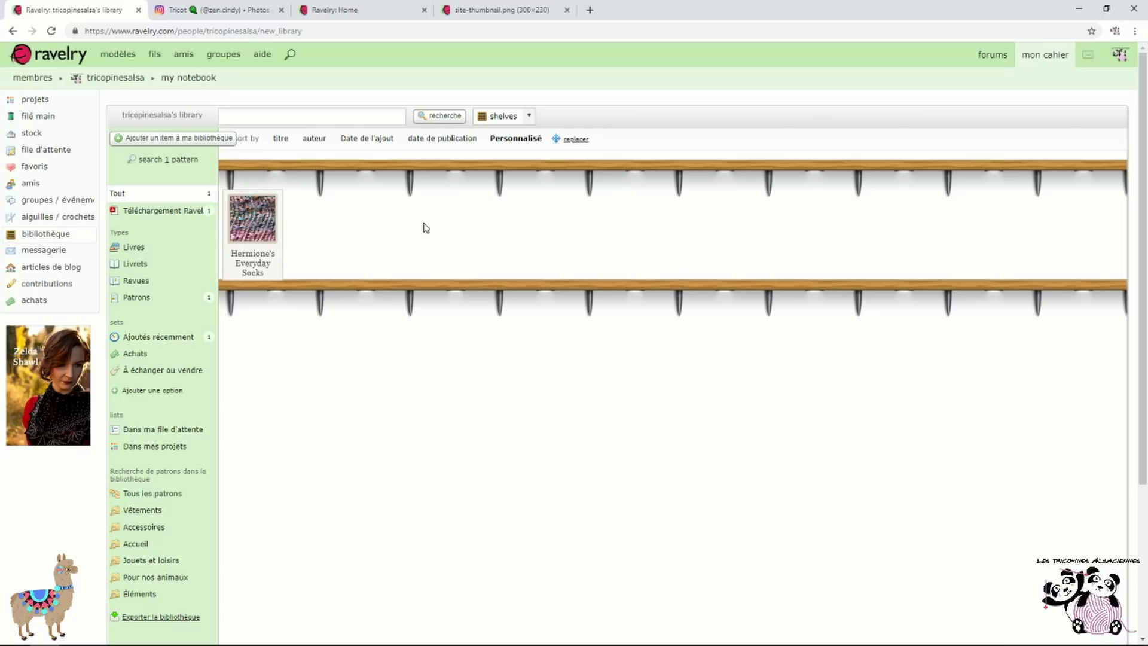
click(250, 234)
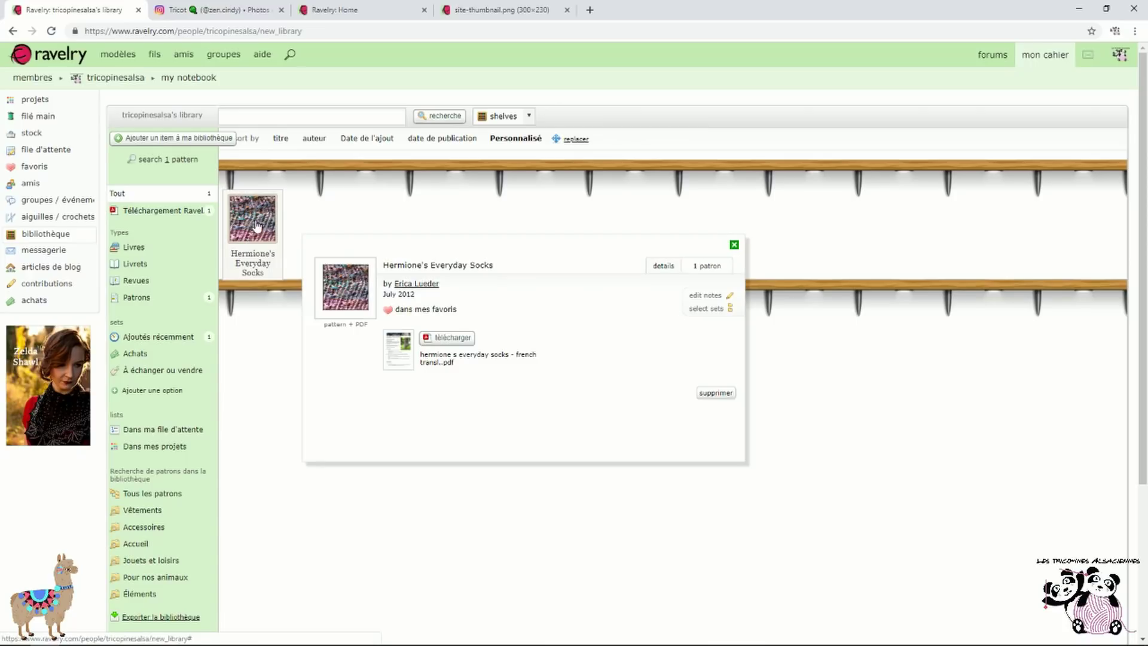
click(471, 340)
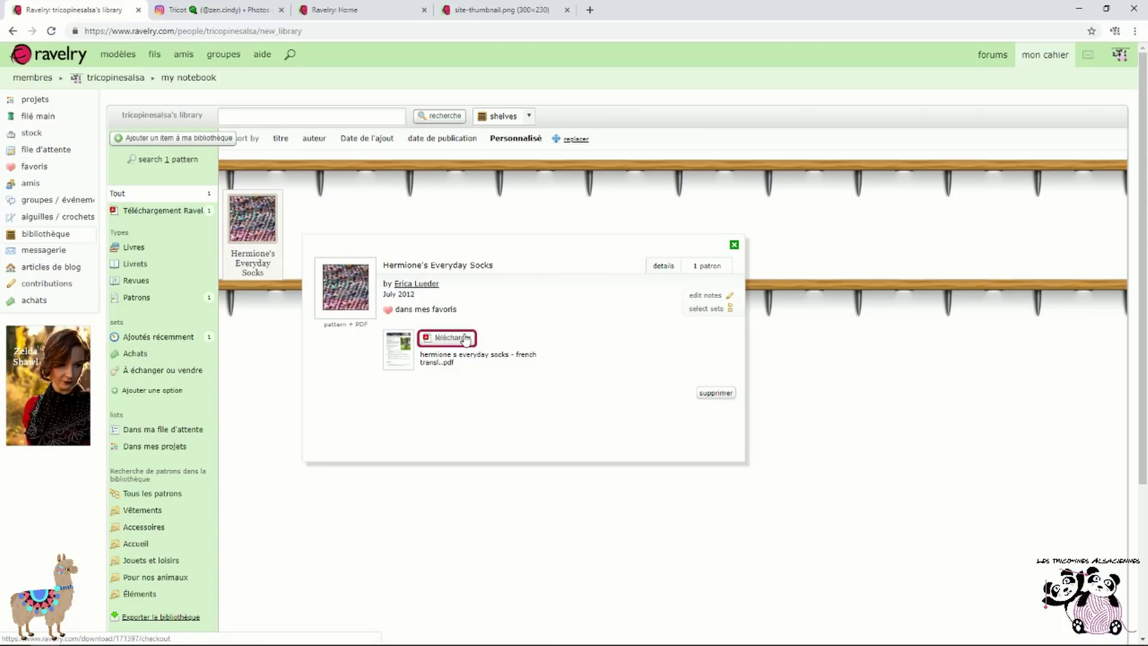
click(401, 268)
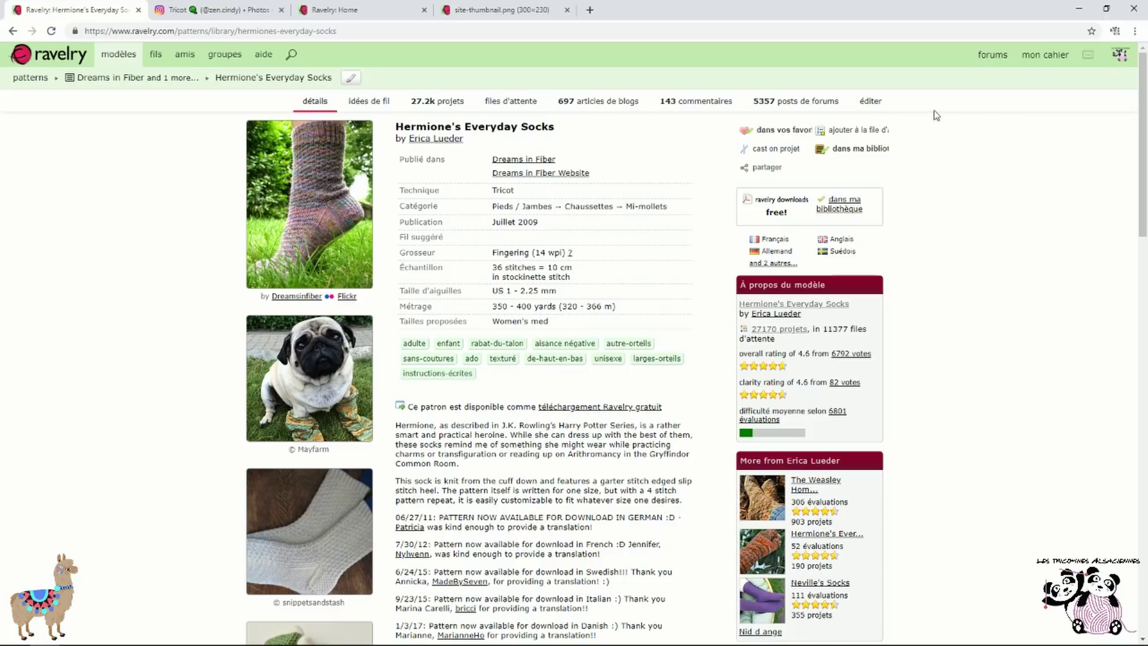
Queue Hermione's Everyday Socks with the yarn linked to Garnstudio DROPS Fabel
click(838, 138)
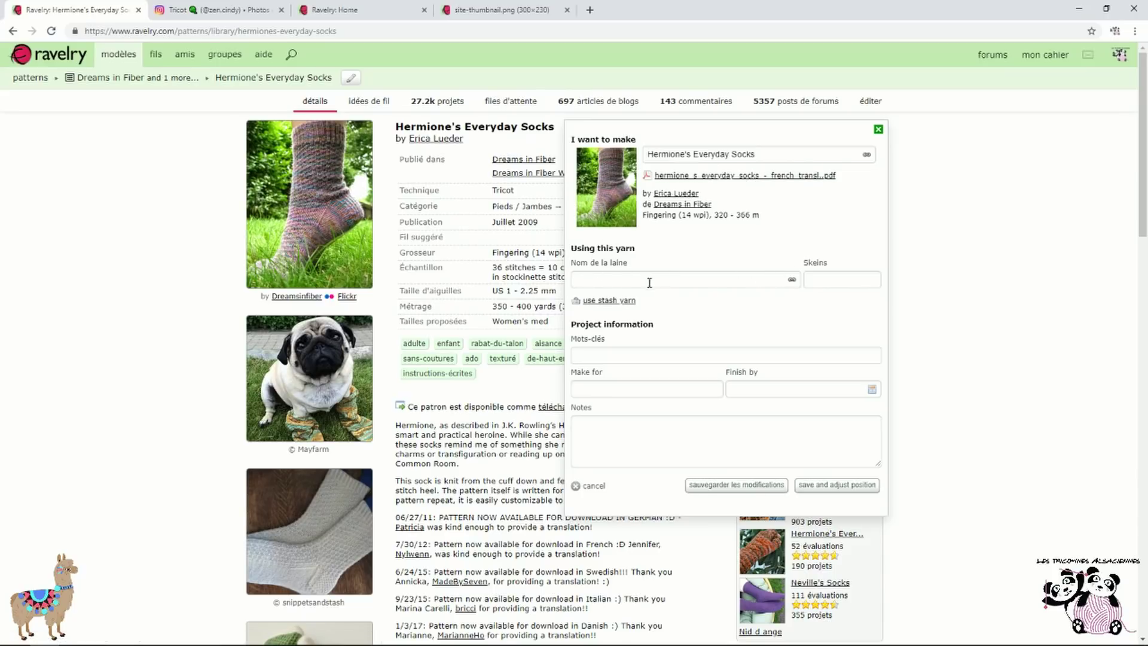
click(725, 278)
text(drops fabel)
click(792, 281)
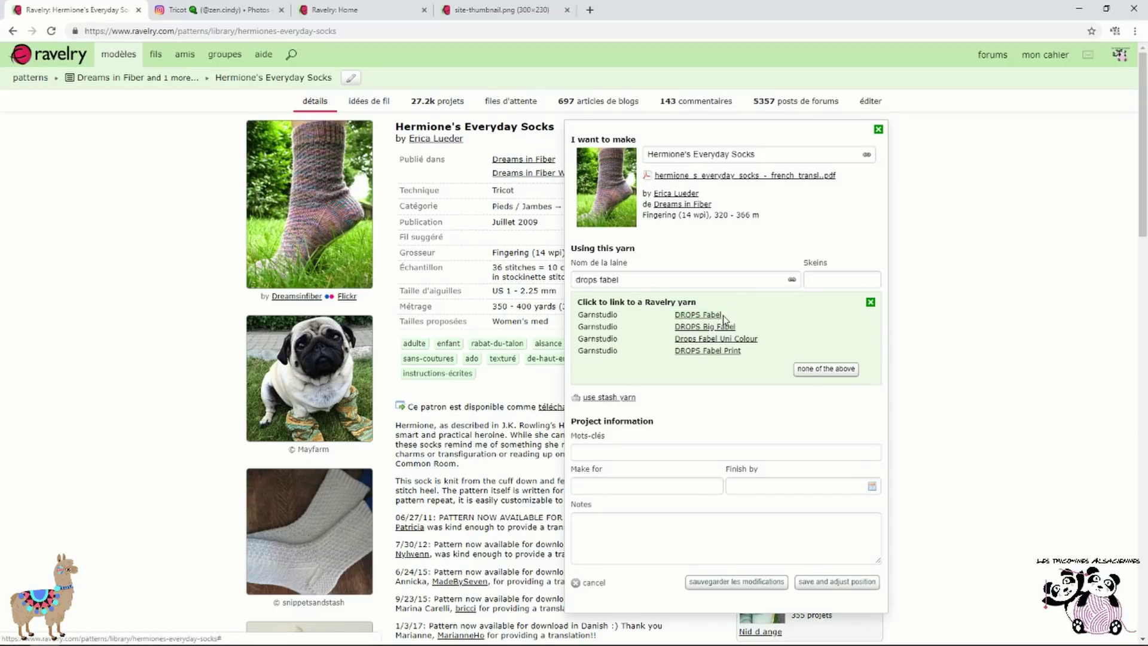
click(697, 314)
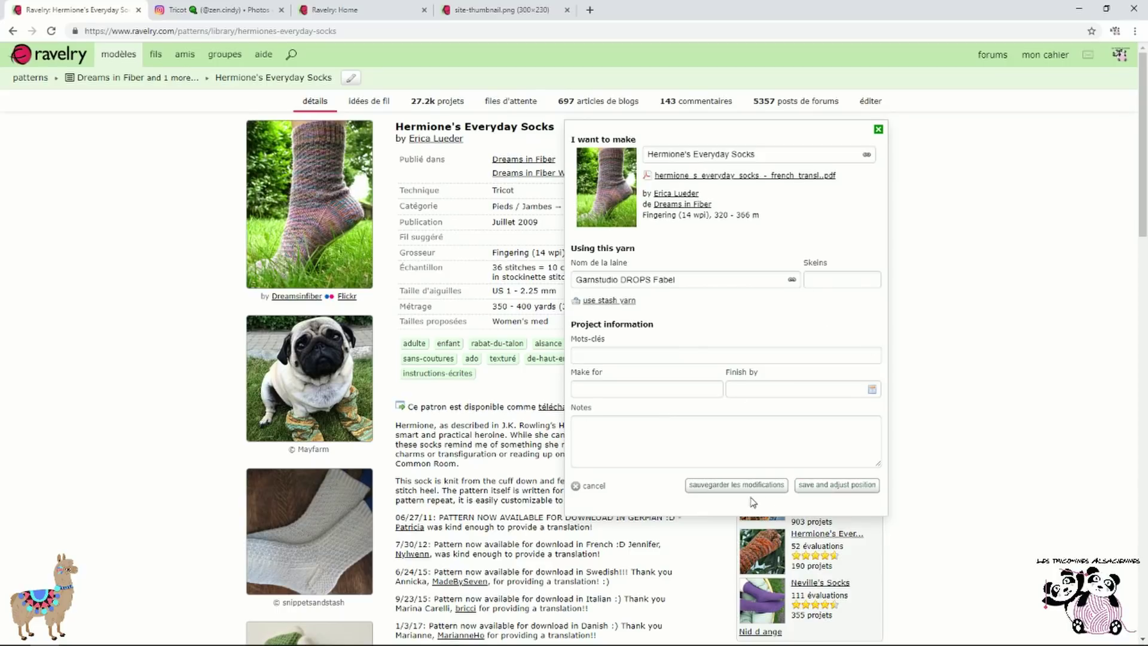
click(736, 485)
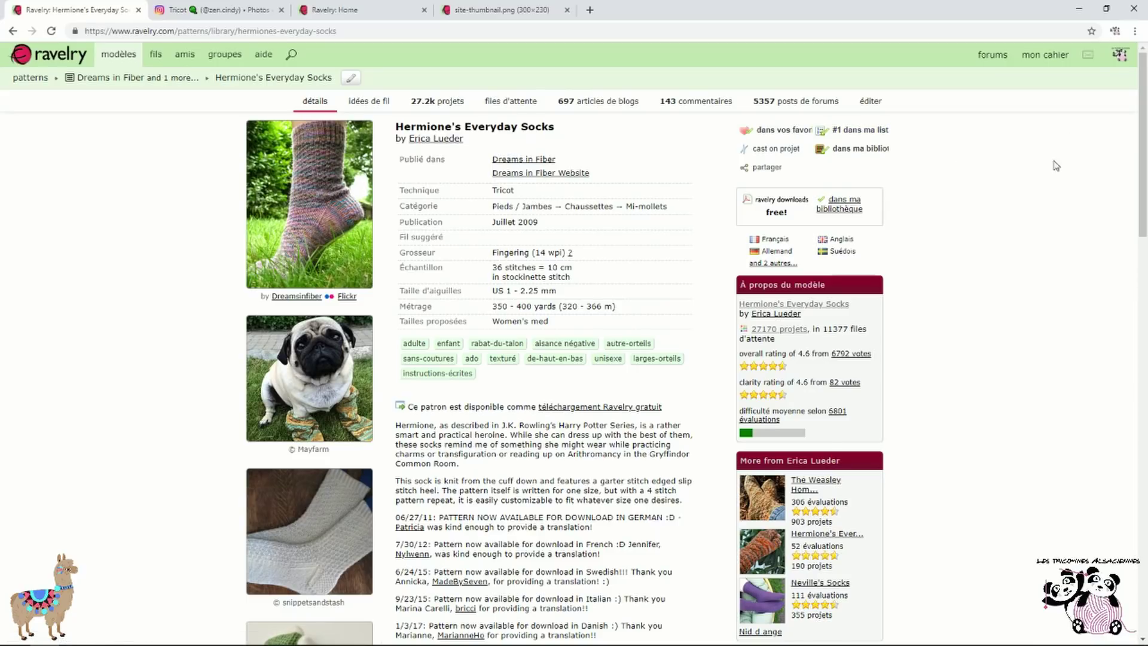
Open the queue and follow its entry to the Hermione's Everyday Socks pattern page
mouse_move(1049, 69)
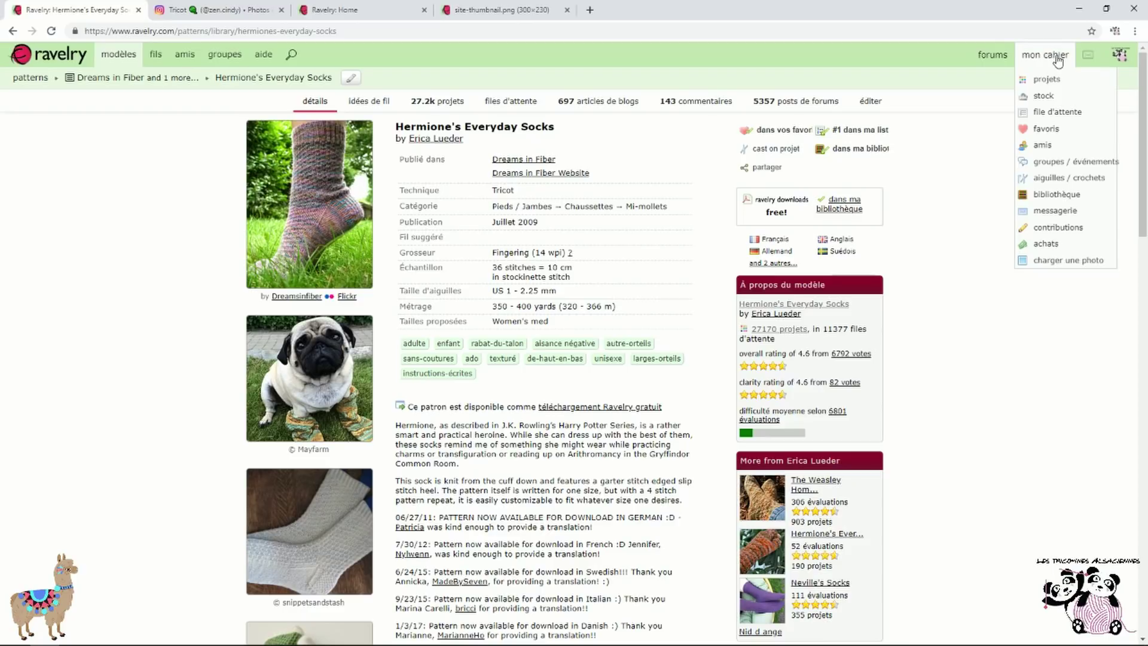
click(1091, 118)
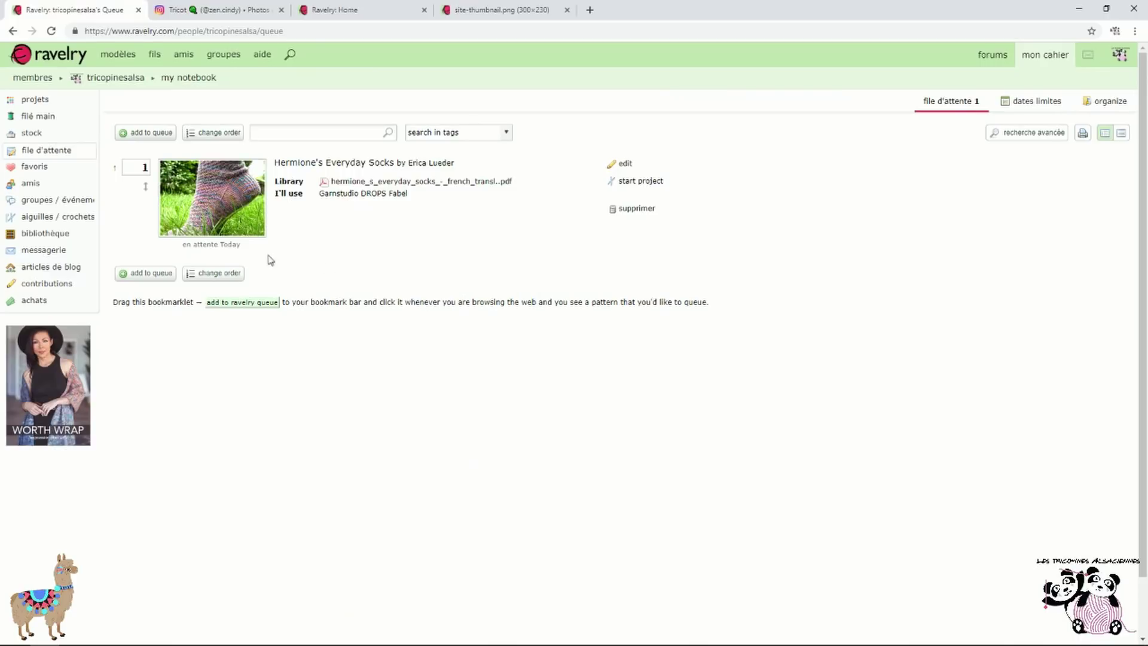
click(238, 279)
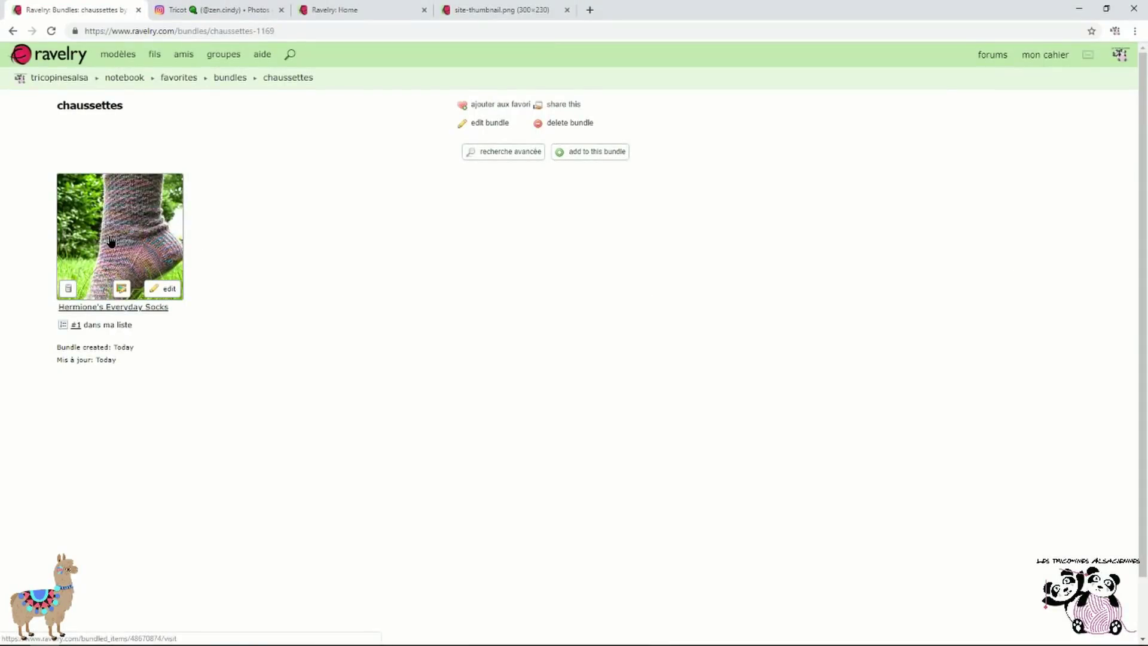
click(111, 240)
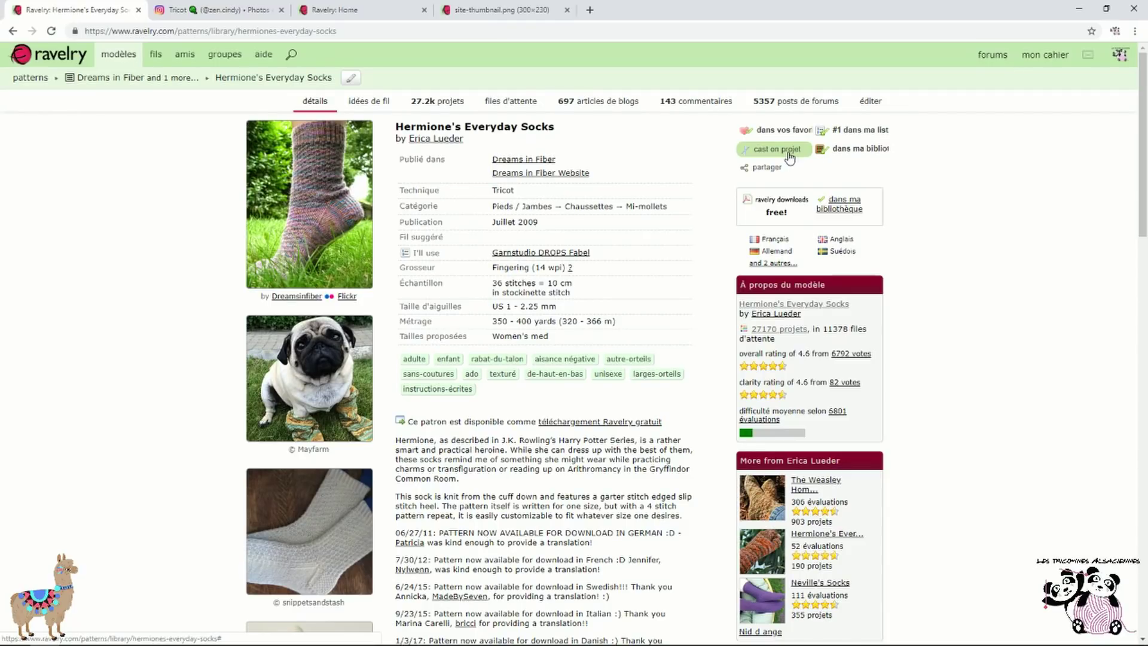
View the pattern's 27.2k projects gallery, then return to the notebook queue
click(425, 102)
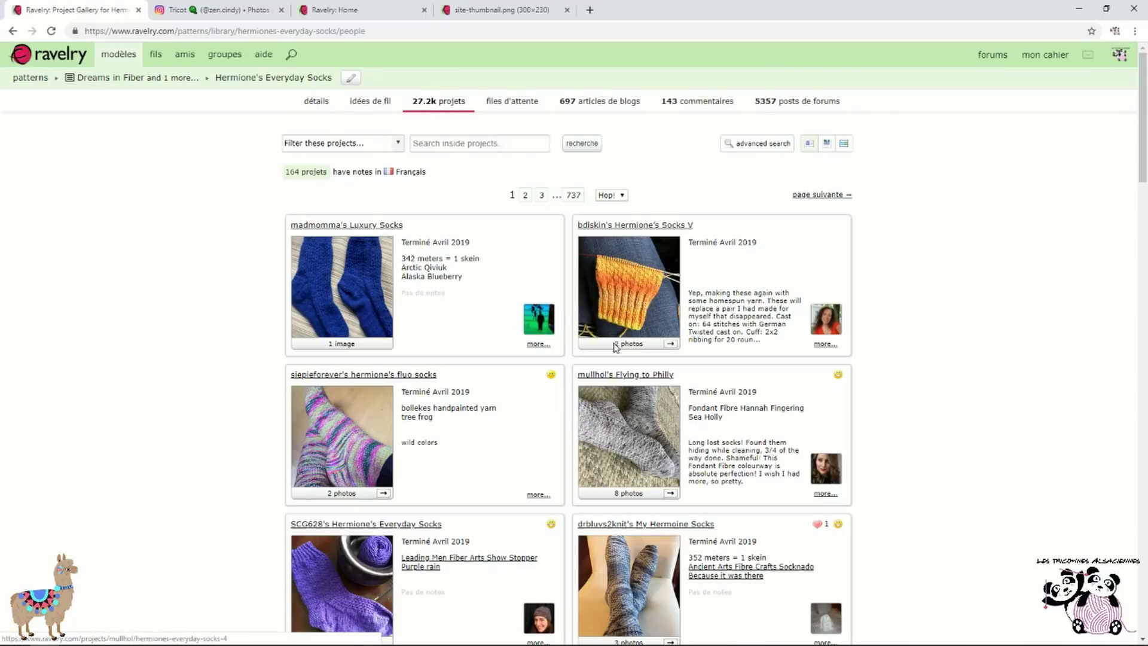
mouse_move(1045, 60)
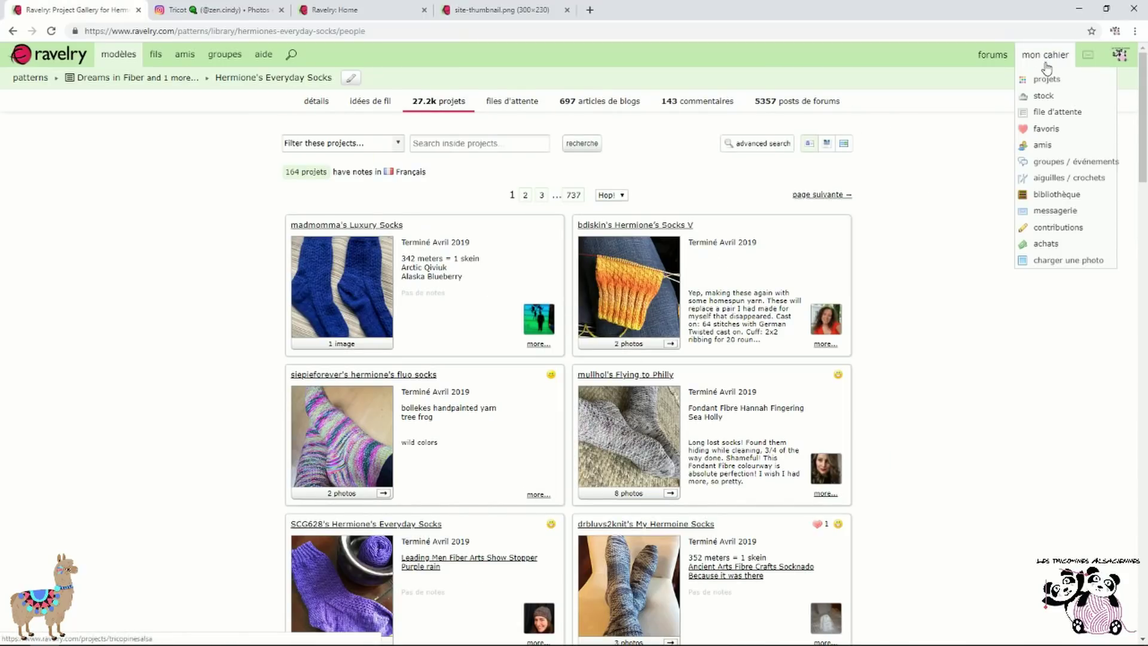
click(1057, 114)
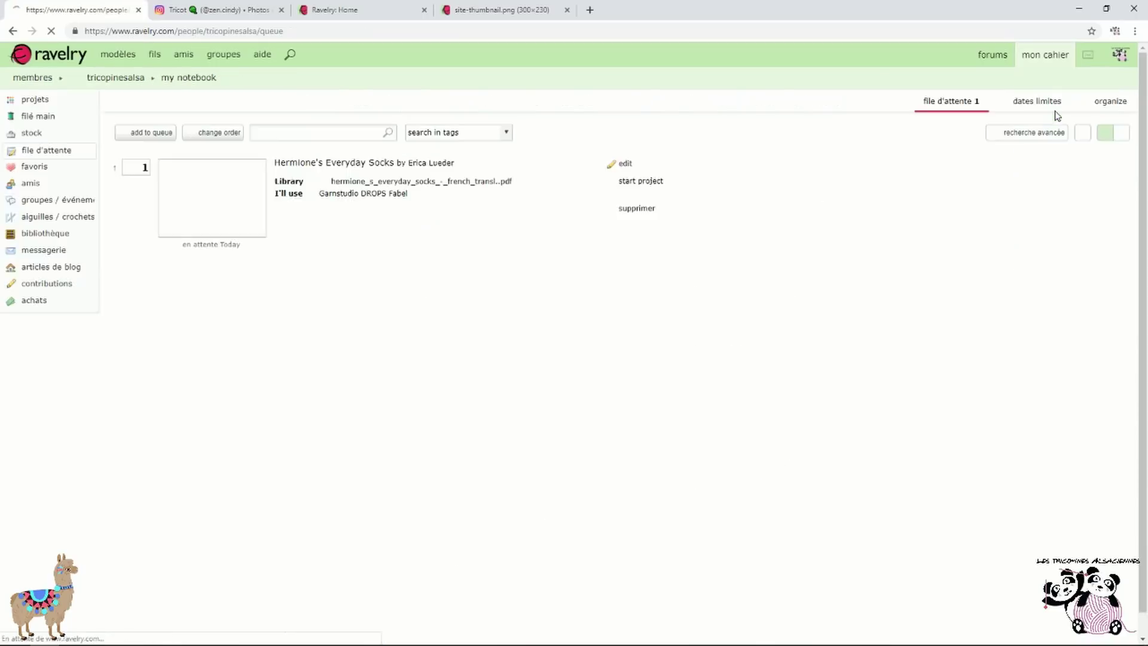
Start a project from Hermione's Everyday Socks, add the knitter's first name to its name, and create it
click(645, 187)
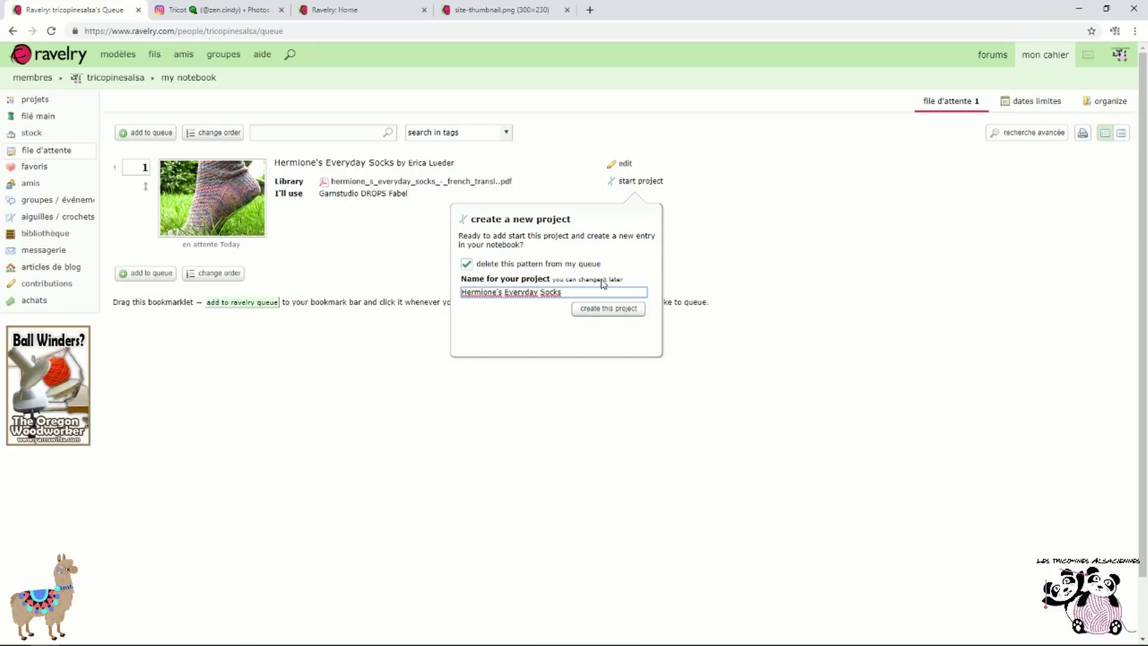
text(Cindy)
click(636, 310)
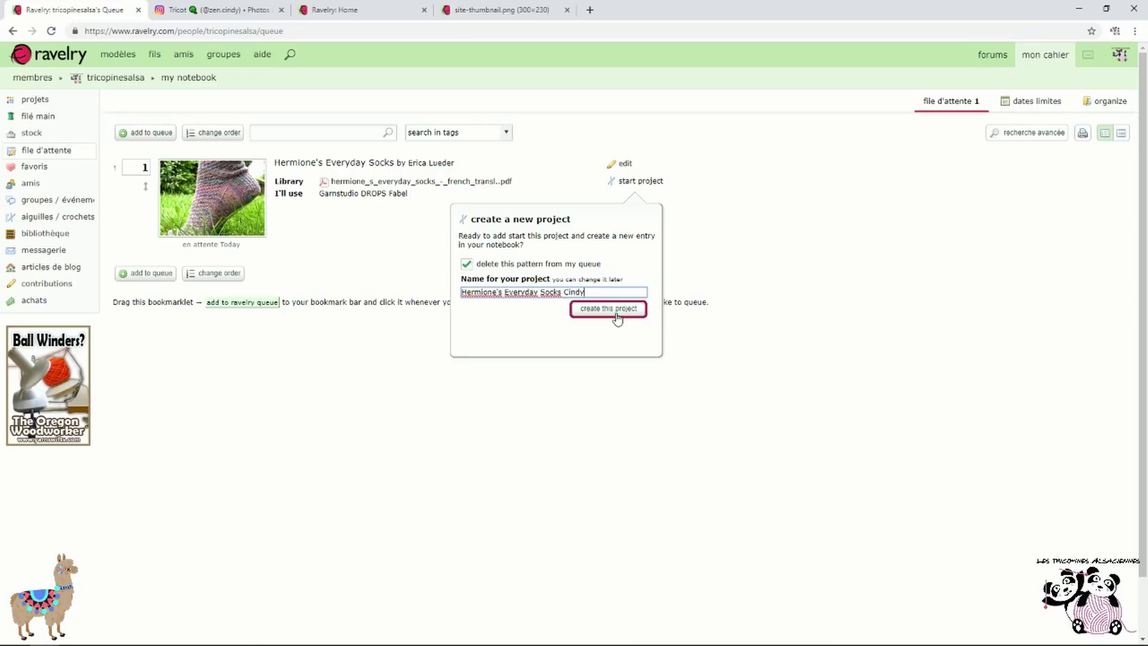
click(618, 319)
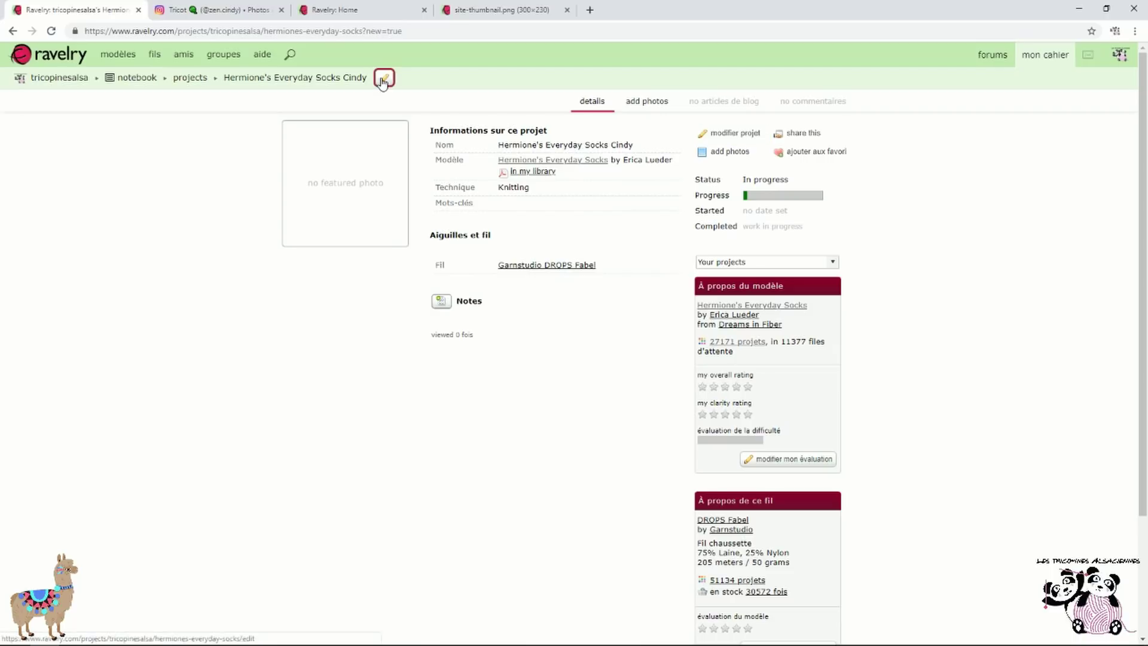
Open the new project's edit form and set Made for to 'me'
click(721, 133)
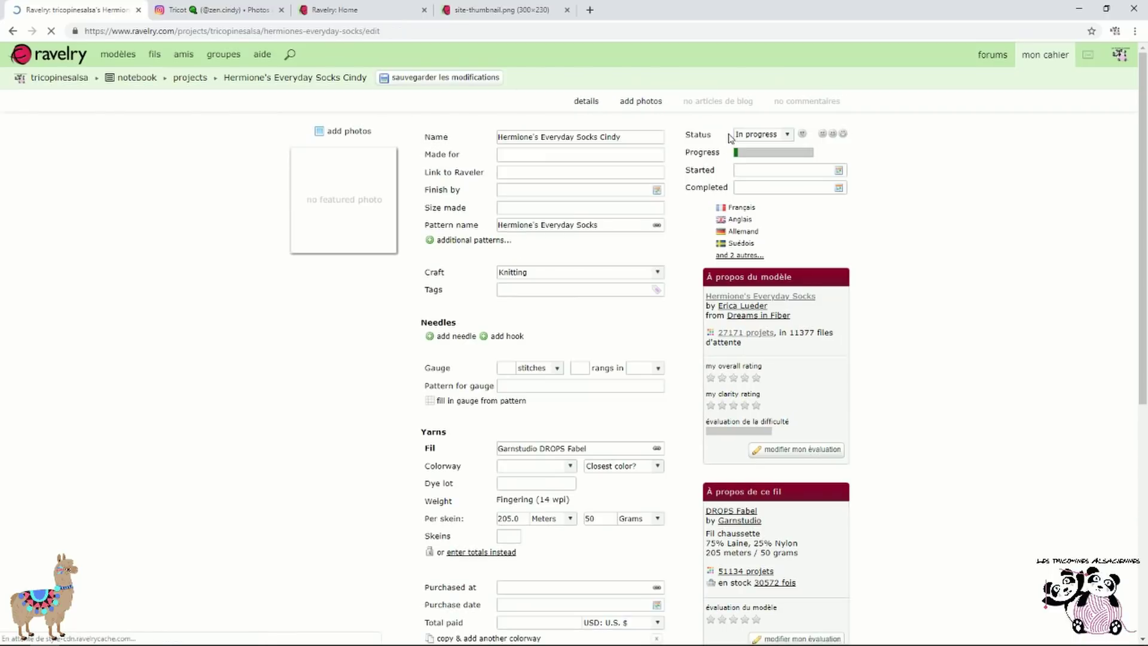
click(538, 155)
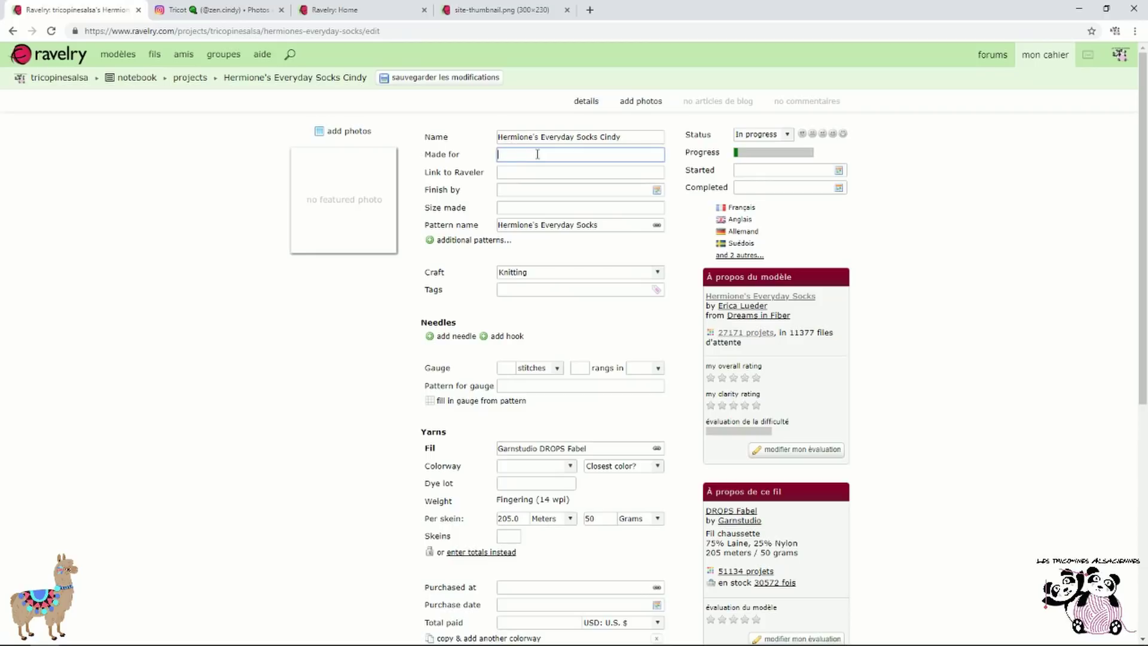
text(me)
Enter '64m 39' as the size made, correcting the stray characters
click(562, 206)
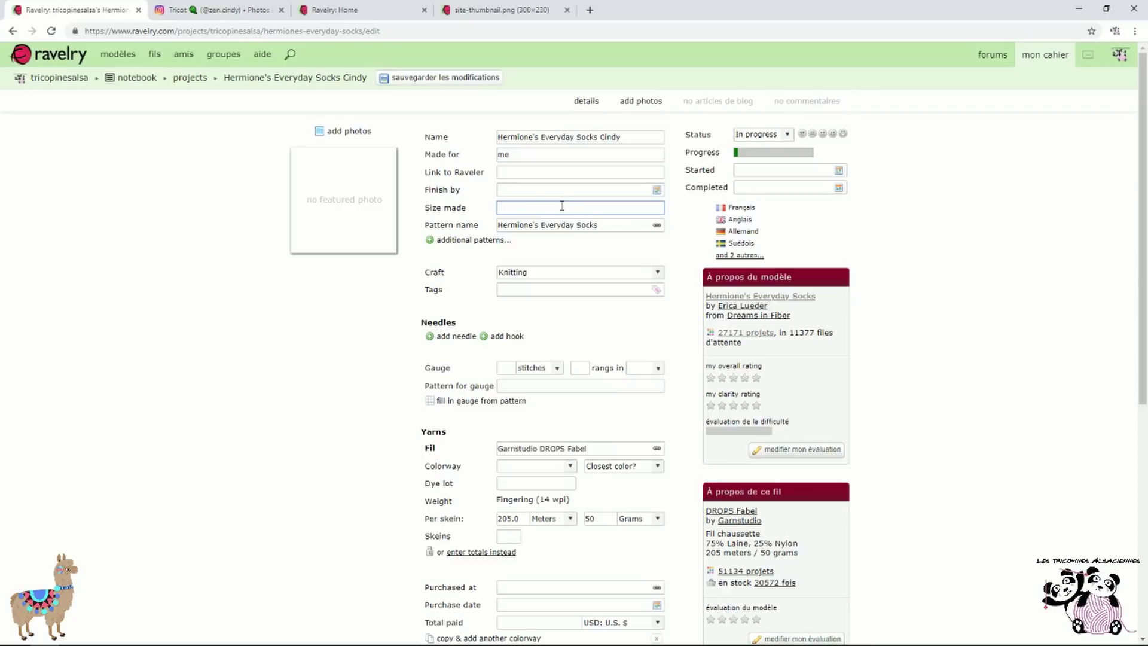
text(64m t3)
click(524, 208)
key(BackSpace)
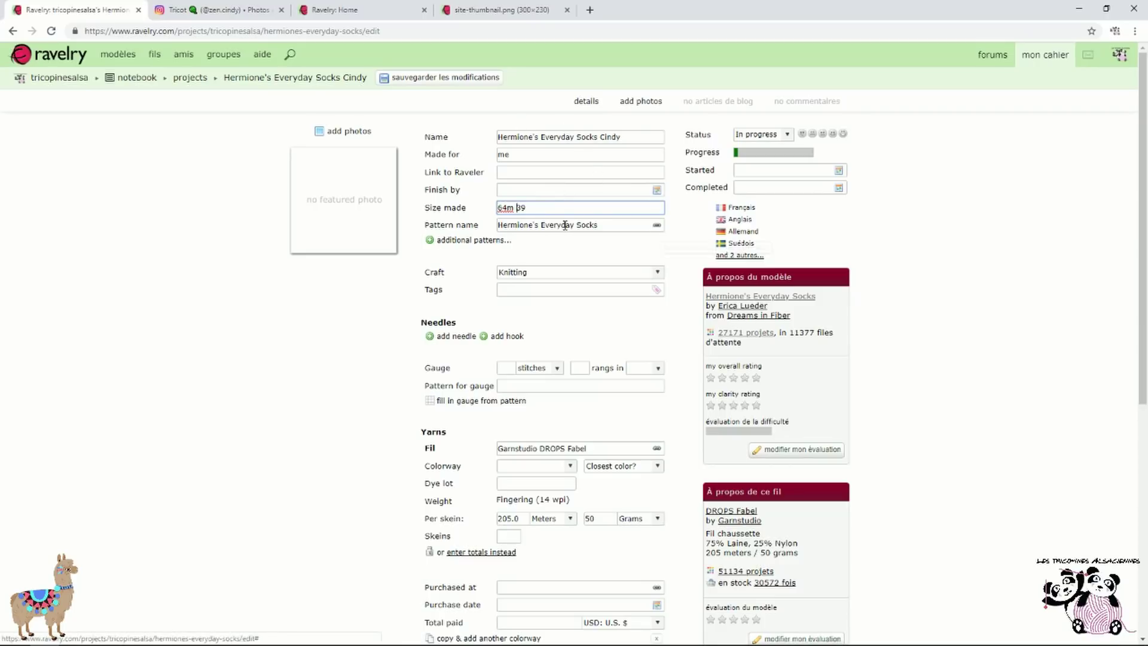
Keep Knitting as the craft and add needle size US 1½ - 2.5 mm
scroll(611, 225, down, 2)
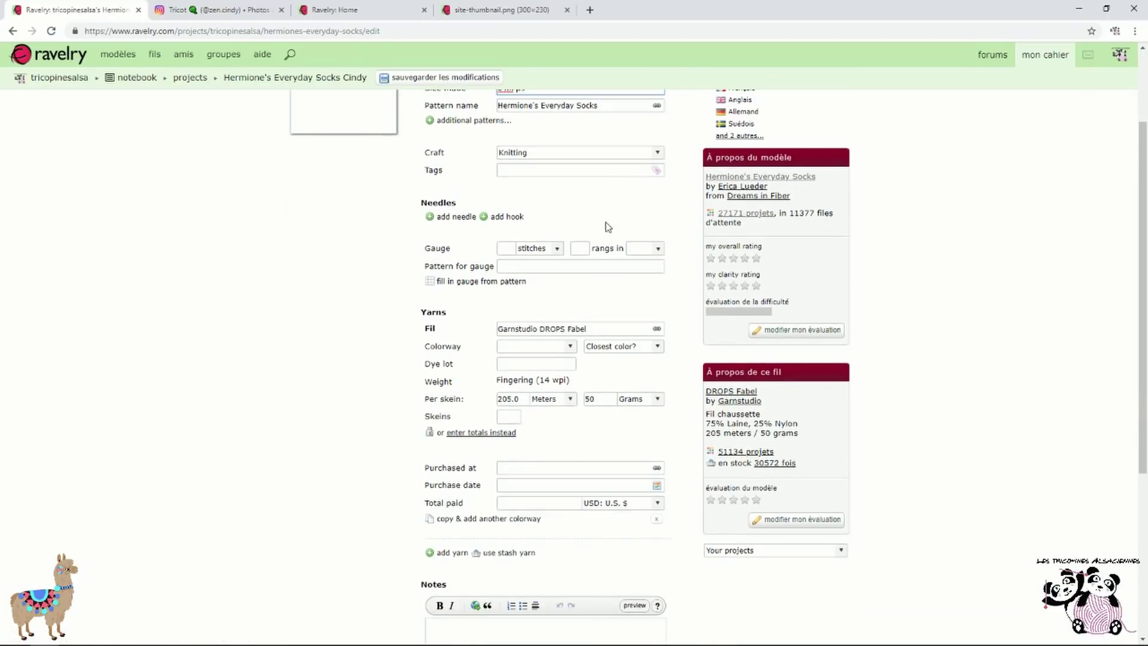
click(568, 155)
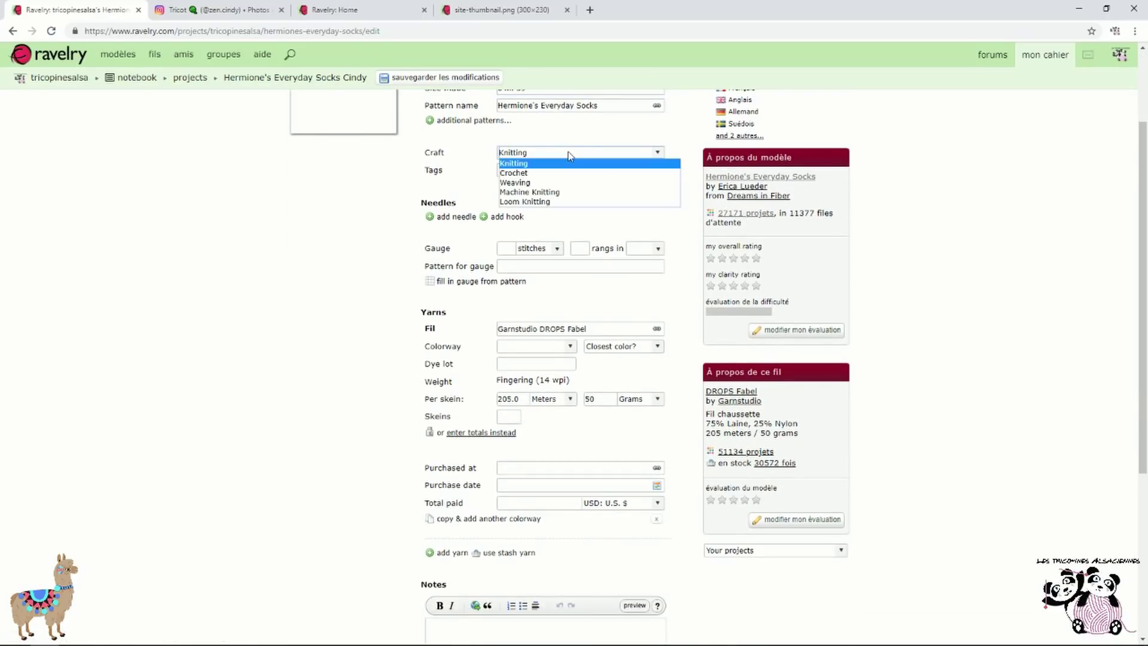
click(568, 153)
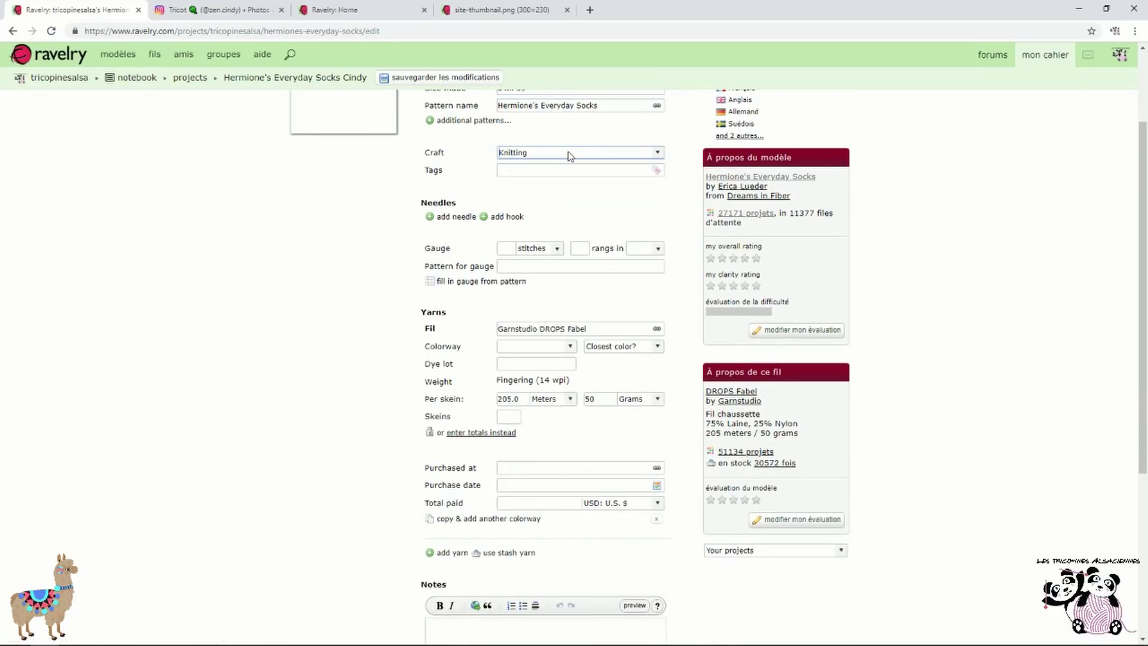
click(457, 218)
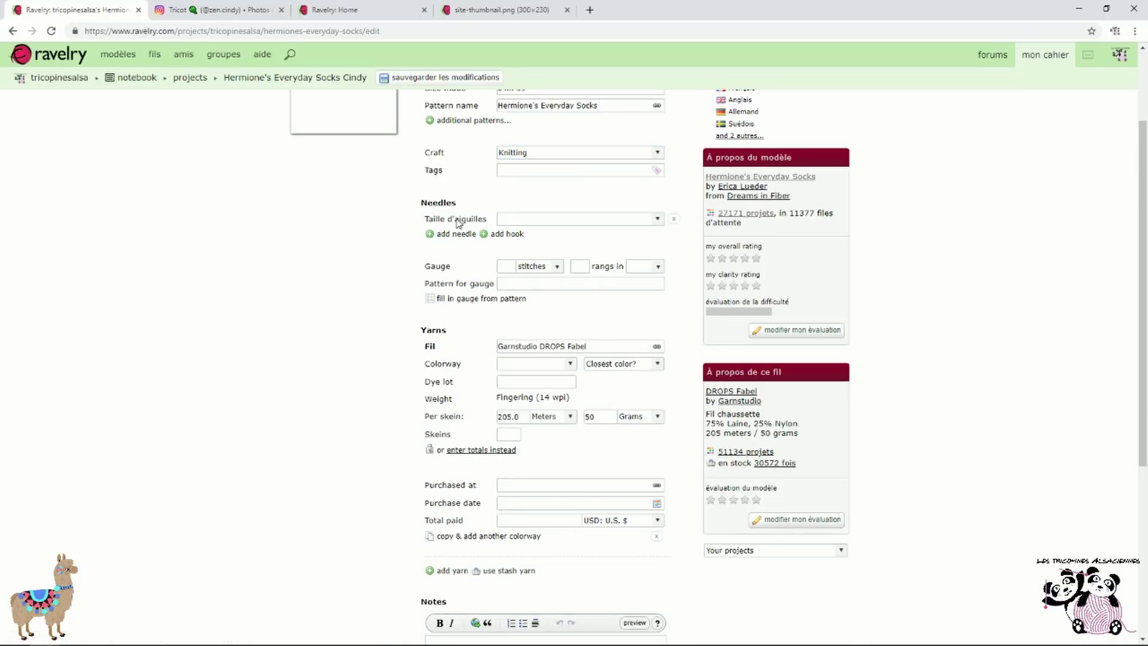
click(586, 223)
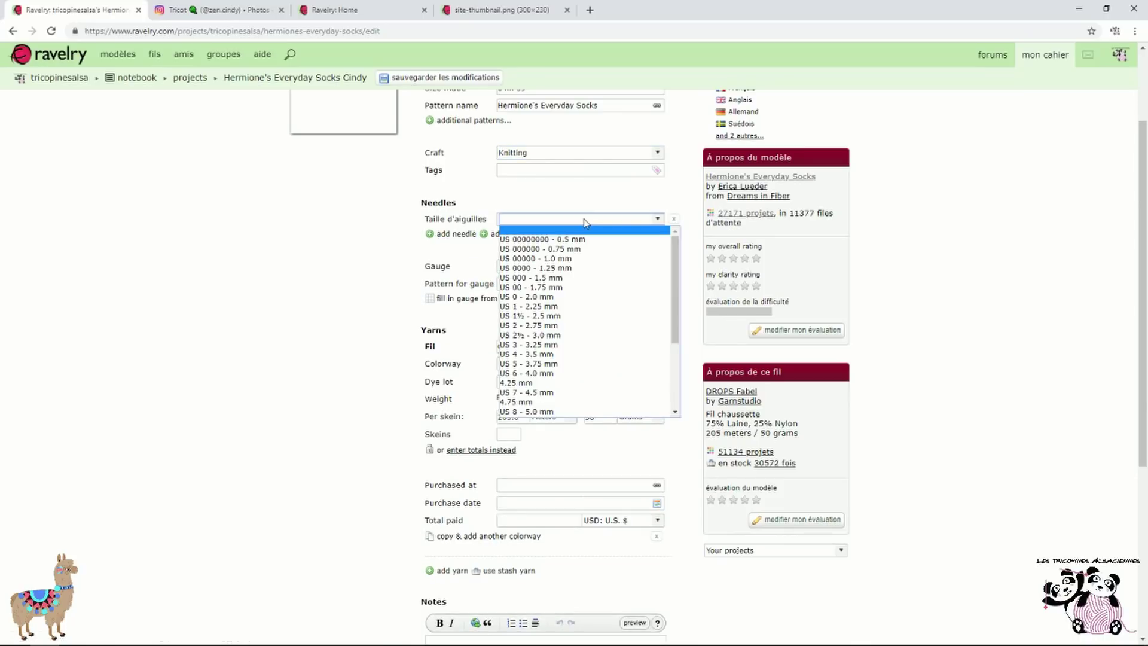
scroll(591, 267, down, 4)
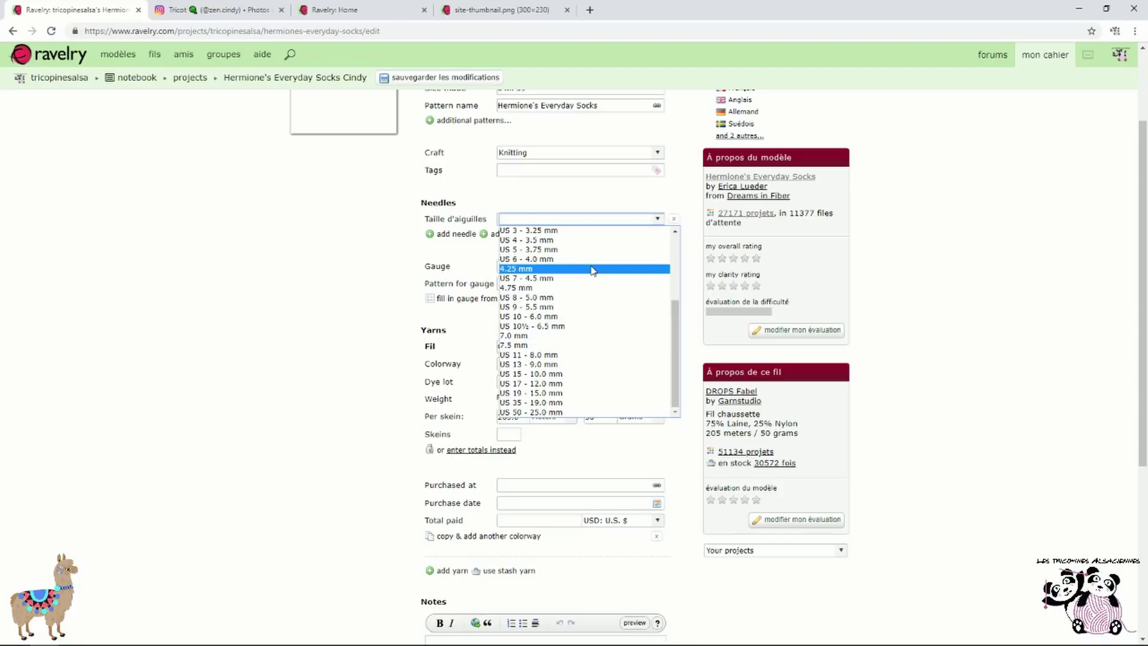
scroll(591, 272, up, 4)
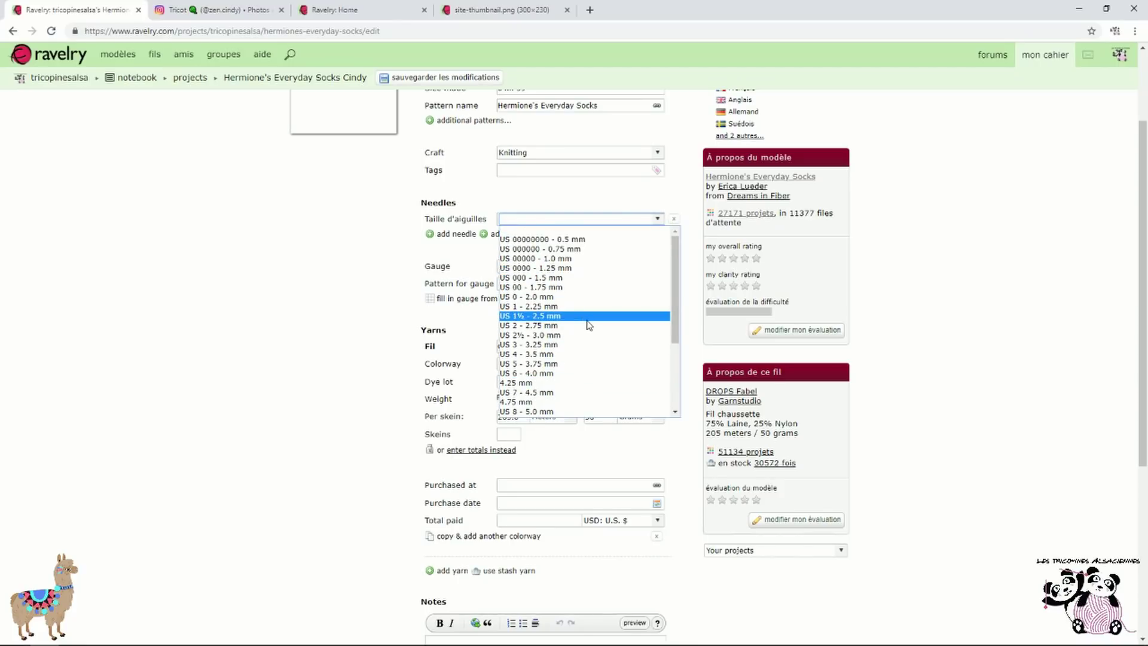
click(590, 325)
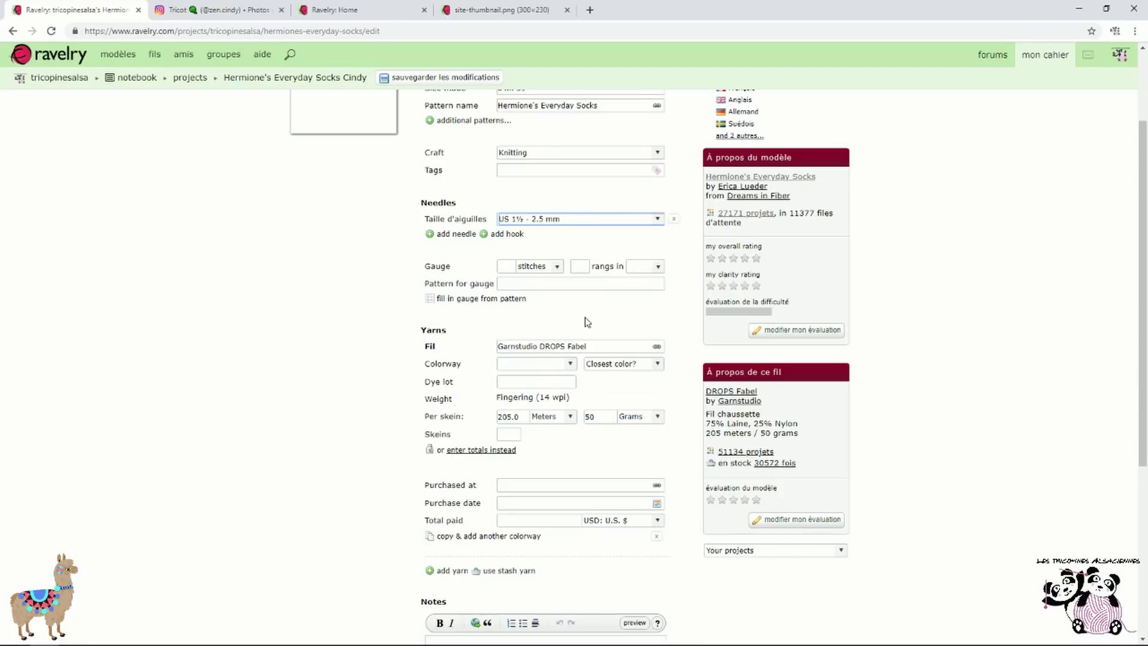
Add a second needle size row, then delete it again
click(464, 235)
click(551, 237)
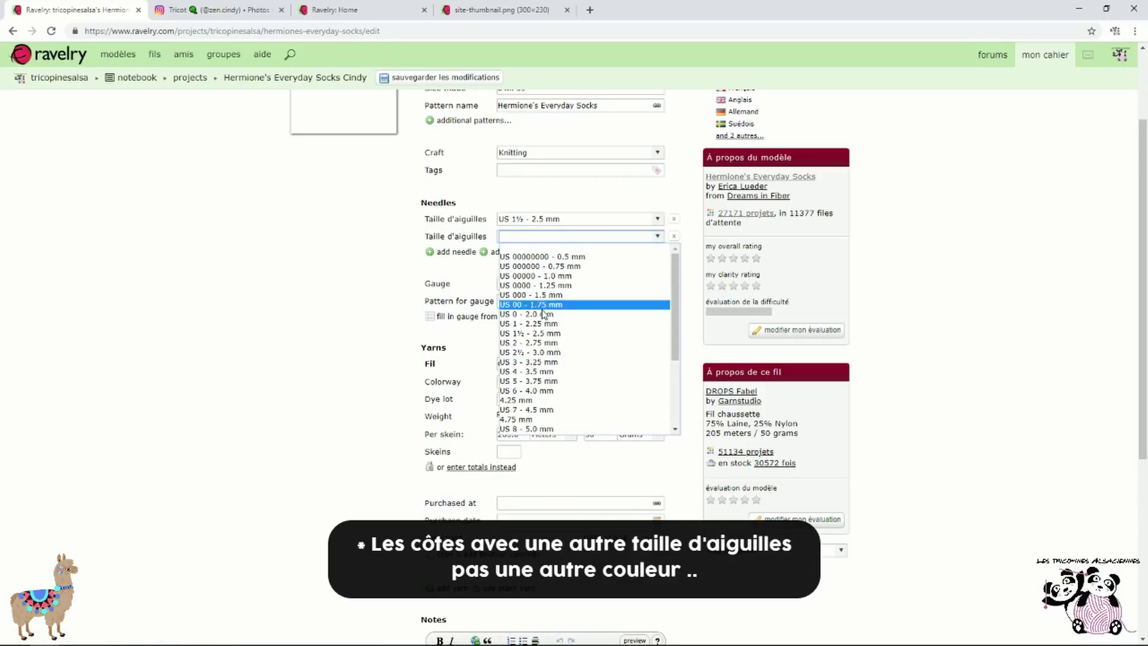
click(675, 238)
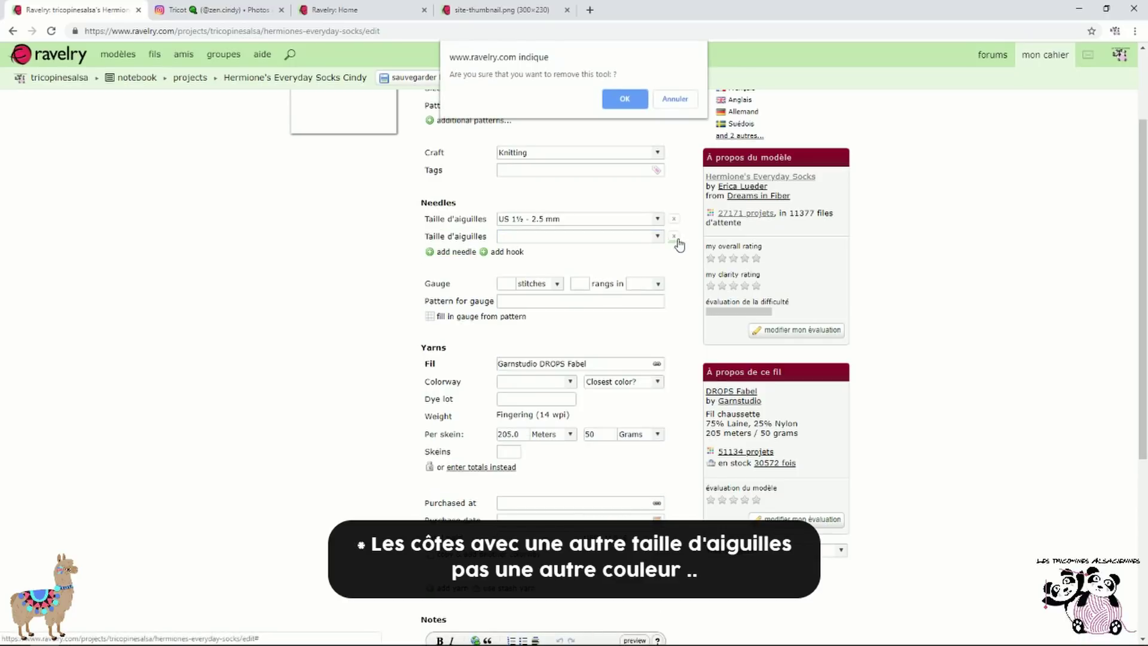
click(624, 99)
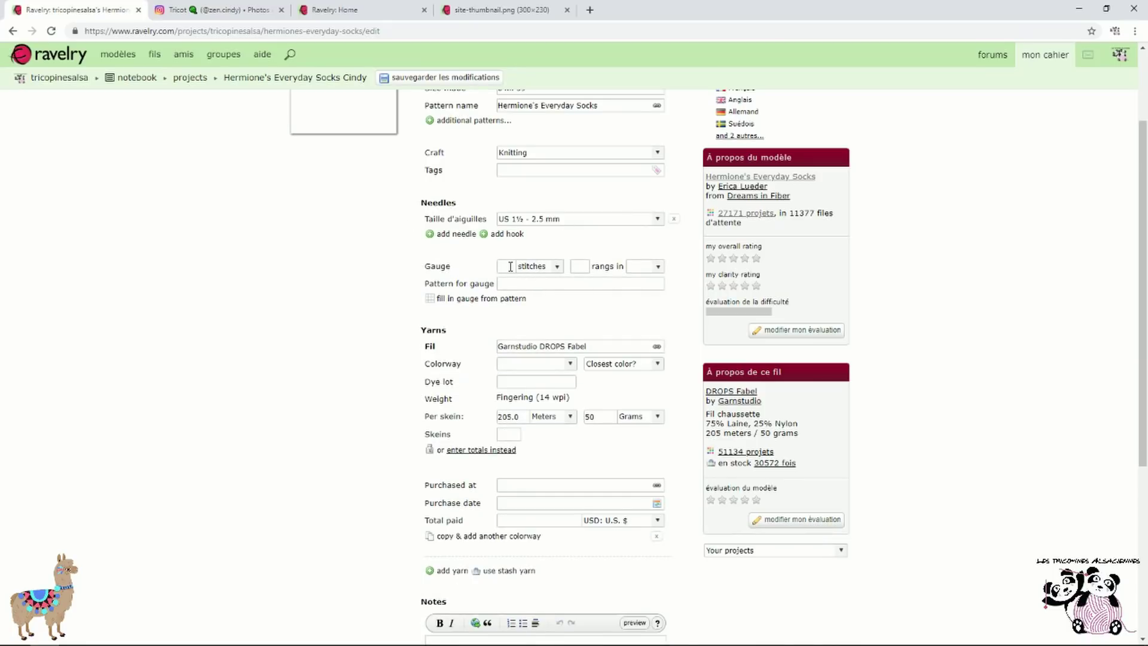
Set the gauge rows to be measured per 10 cm
click(510, 266)
click(645, 266)
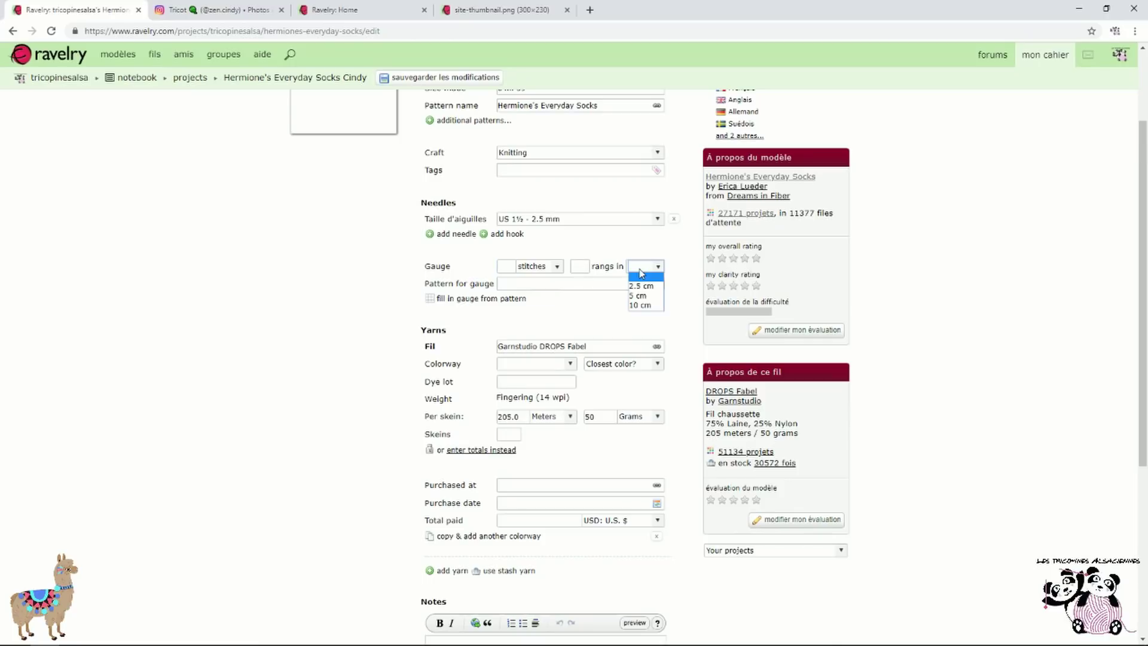
click(648, 308)
scroll(617, 268, down, 2)
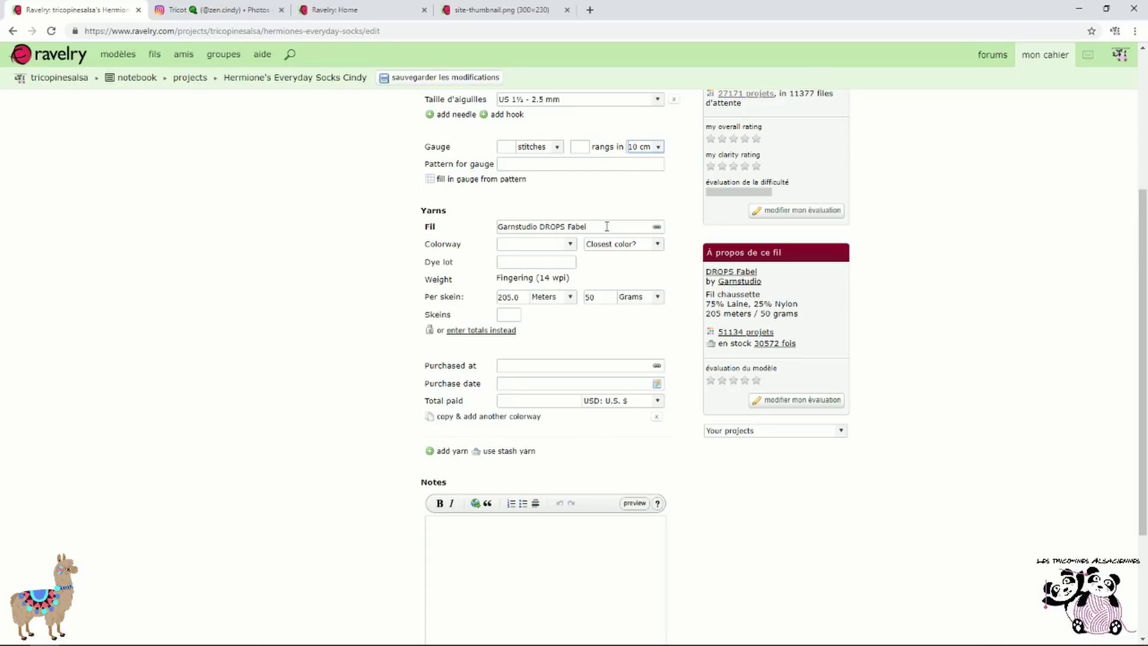
Replace the yarn name with 'drops fab' and link it to Garnstudio DROPS Fabel
drag(607, 226, 434, 238)
text(dr)
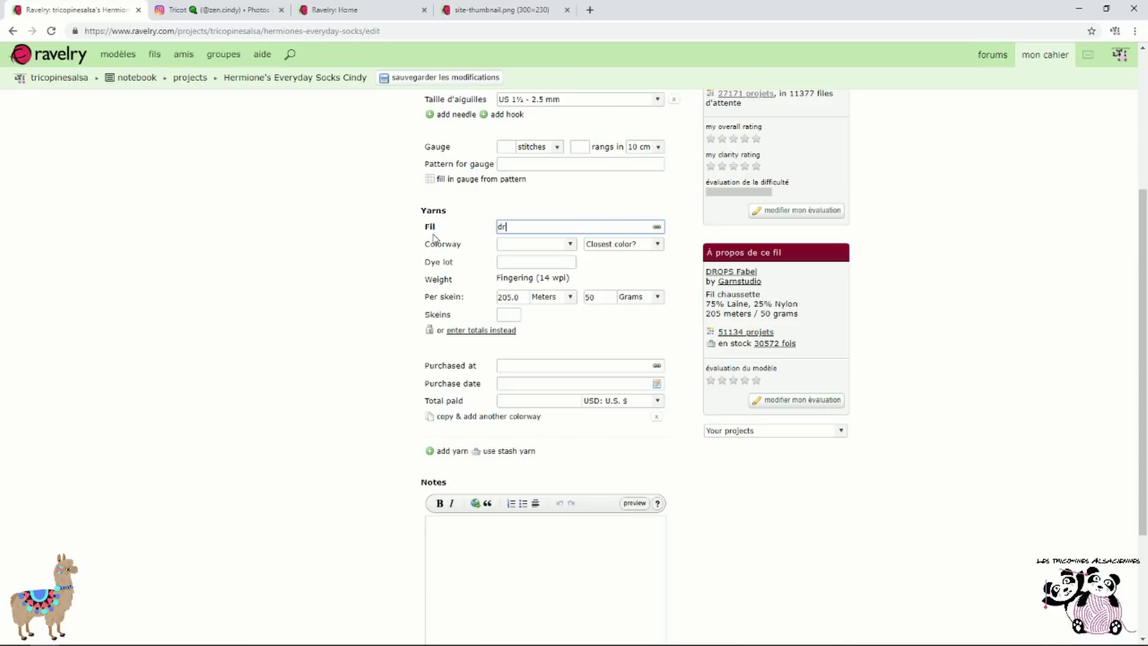
text(ops fabel)
click(656, 228)
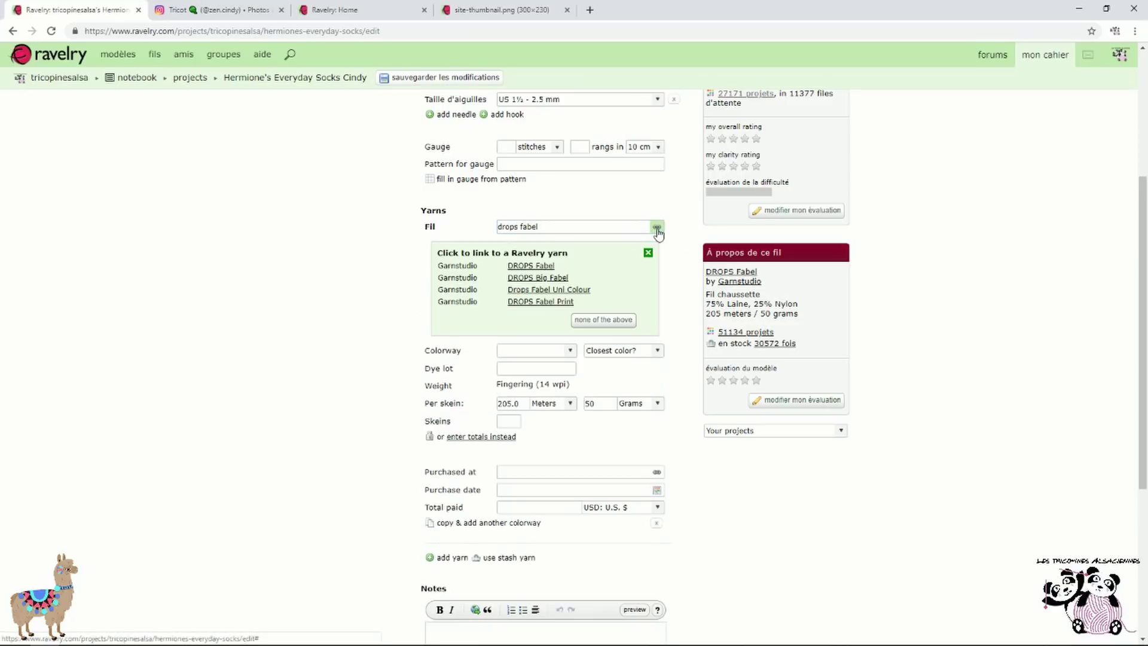
click(541, 265)
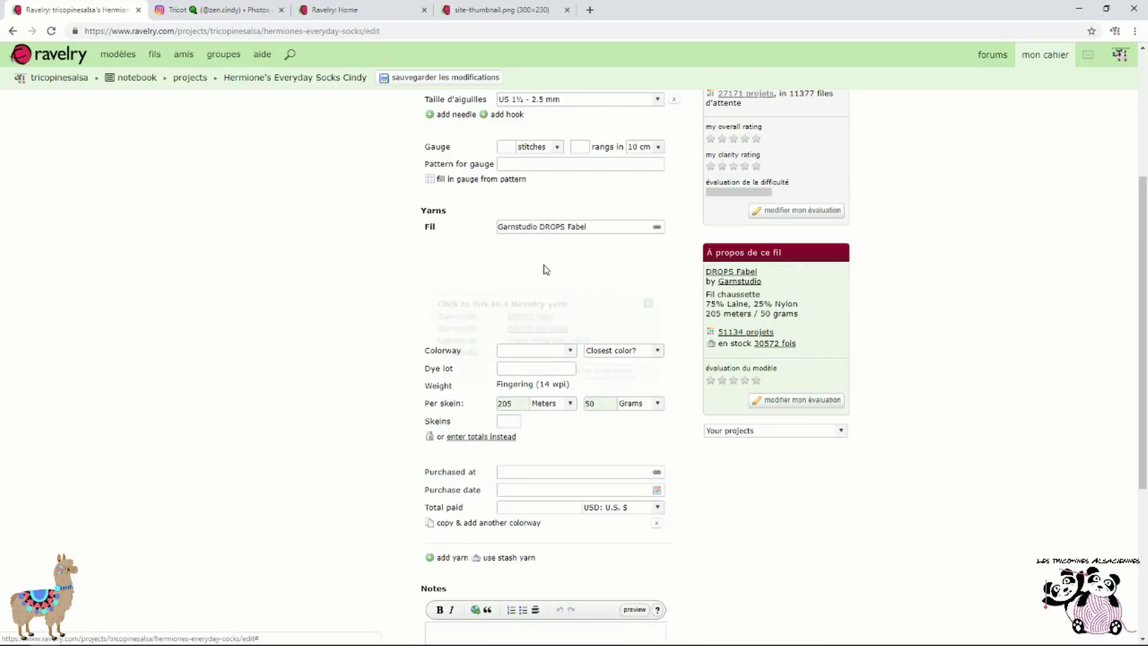
Set the yarn's colourway to 623 Rose Mist and its closest colour family to Pink
click(569, 247)
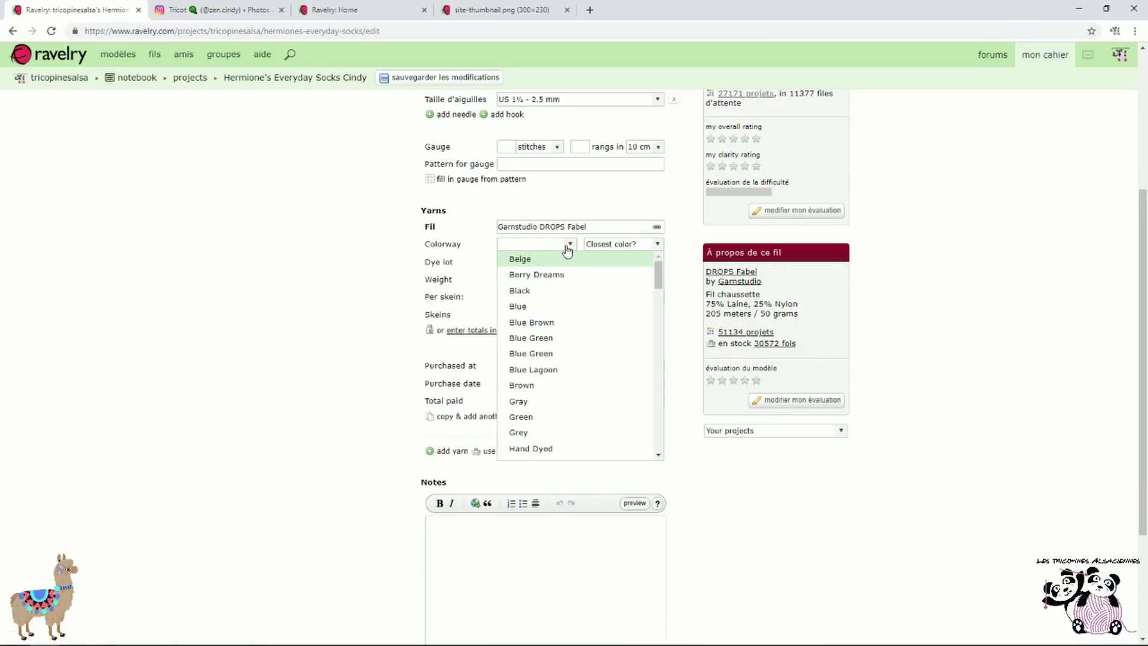
scroll(564, 309, down, 10)
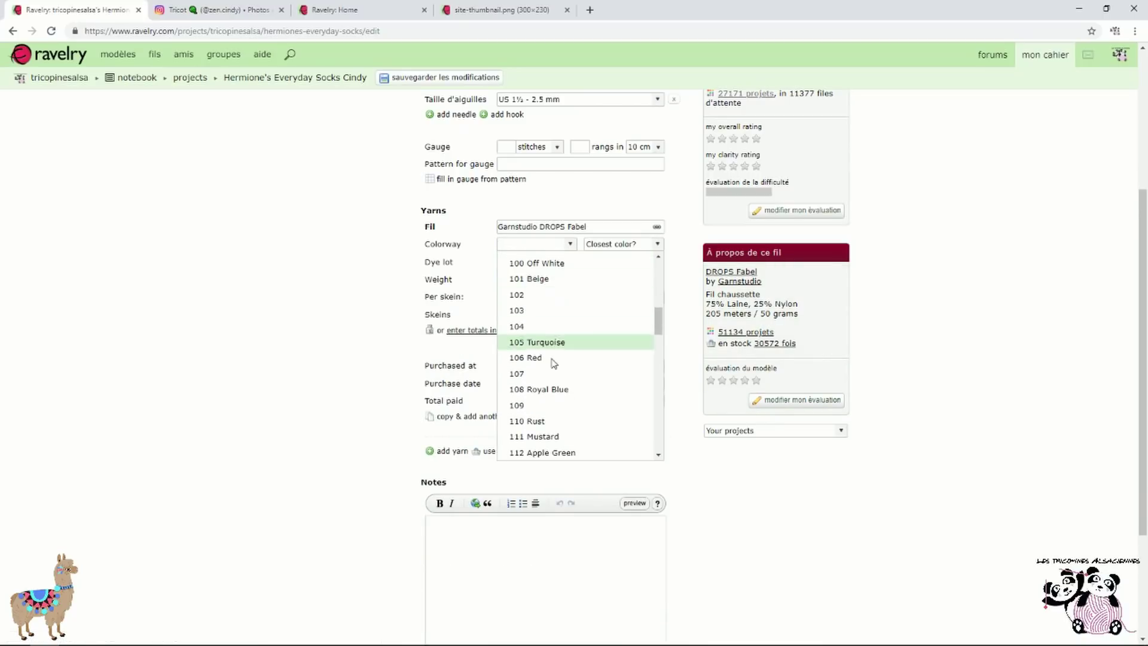
scroll(551, 353, down, 3)
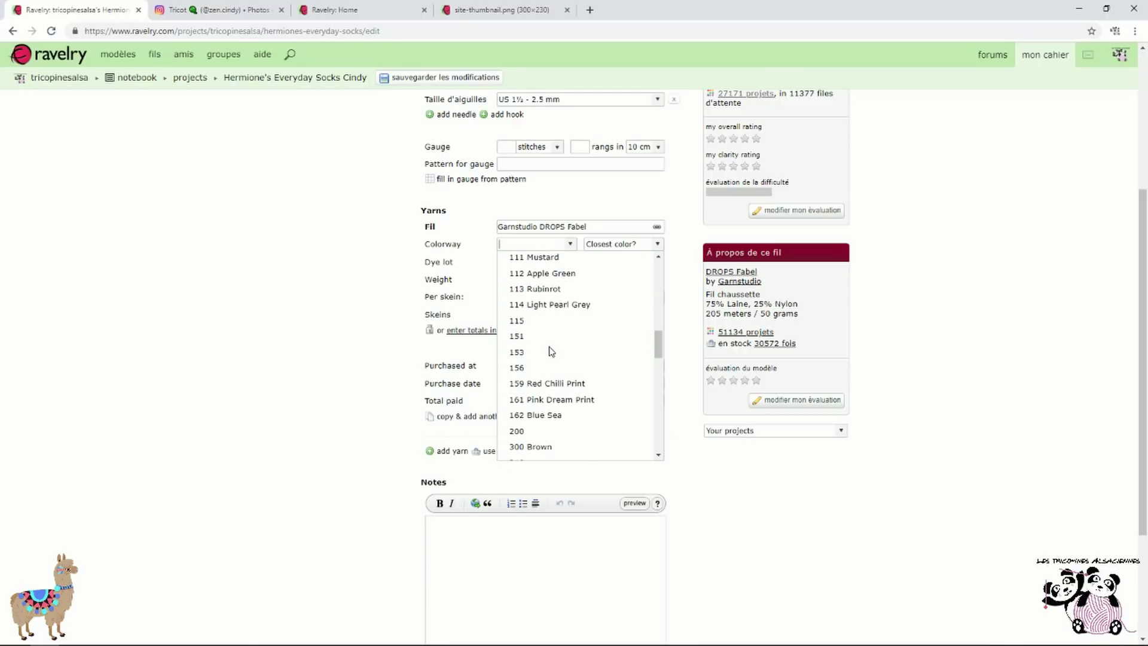
scroll(550, 353, down, 4)
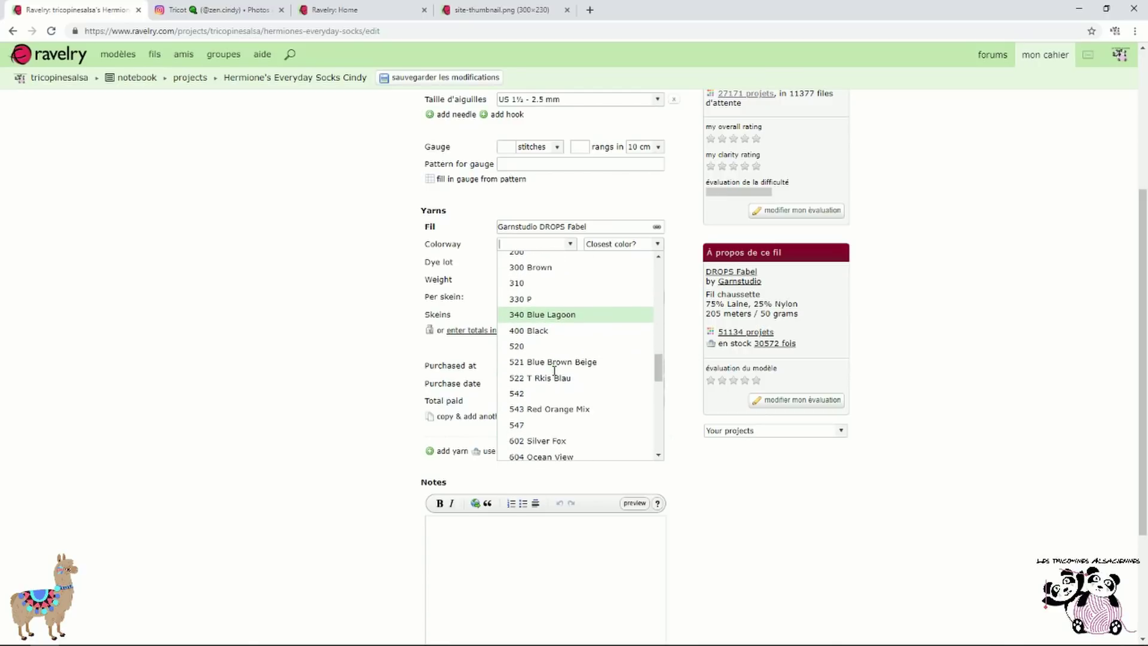
scroll(554, 371, down, 3)
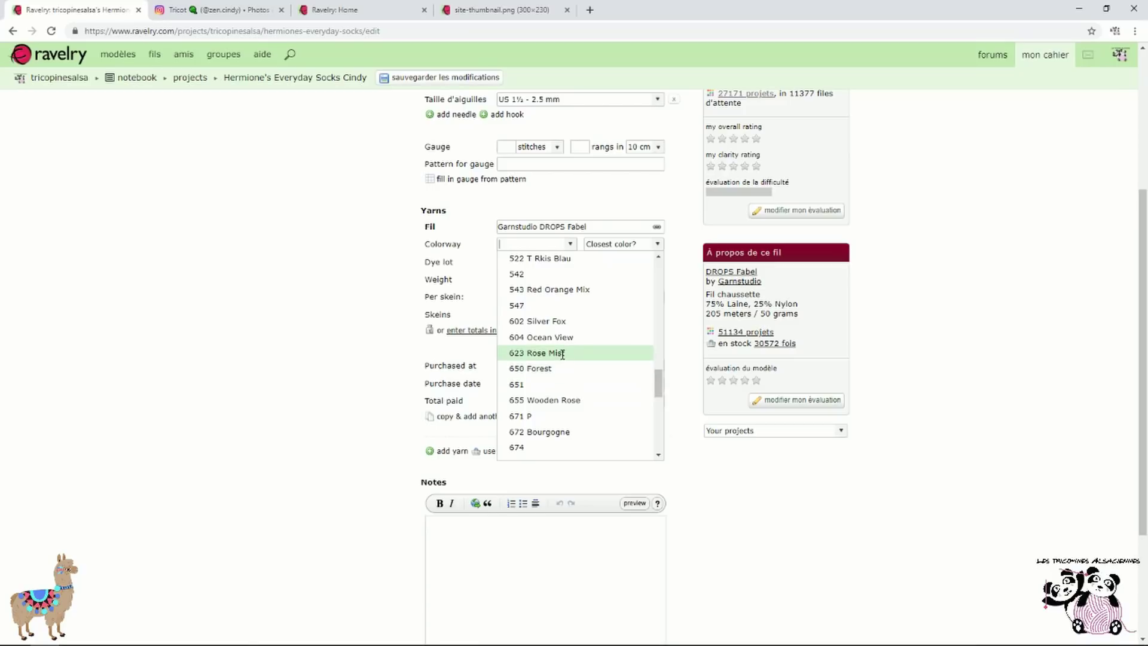
click(562, 354)
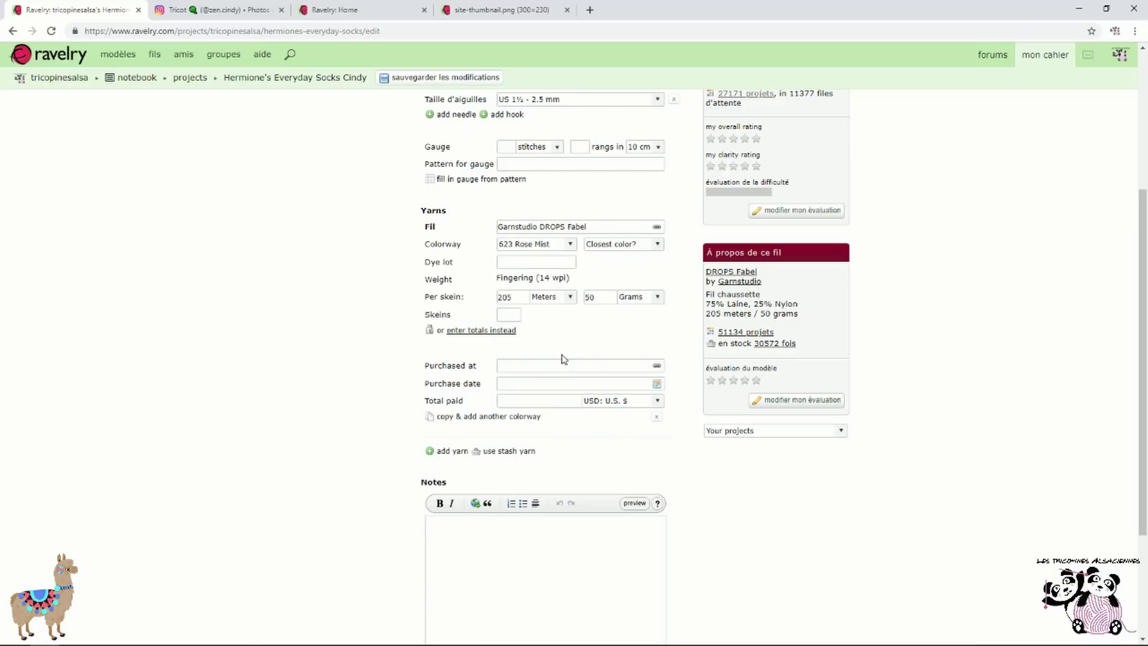
click(645, 248)
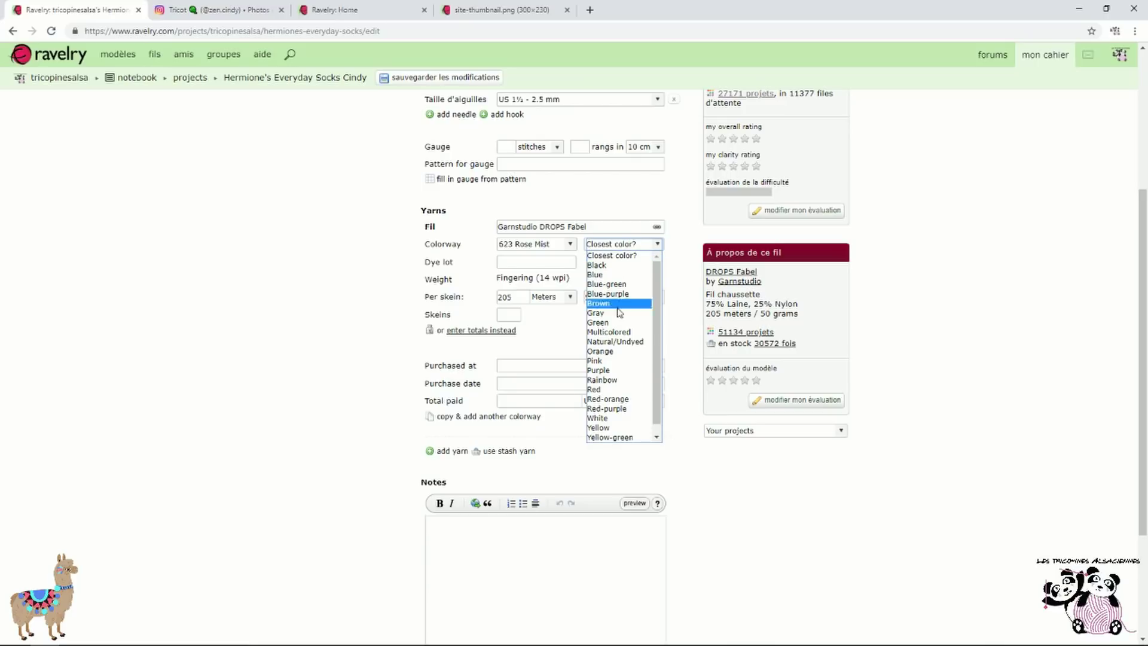
click(620, 361)
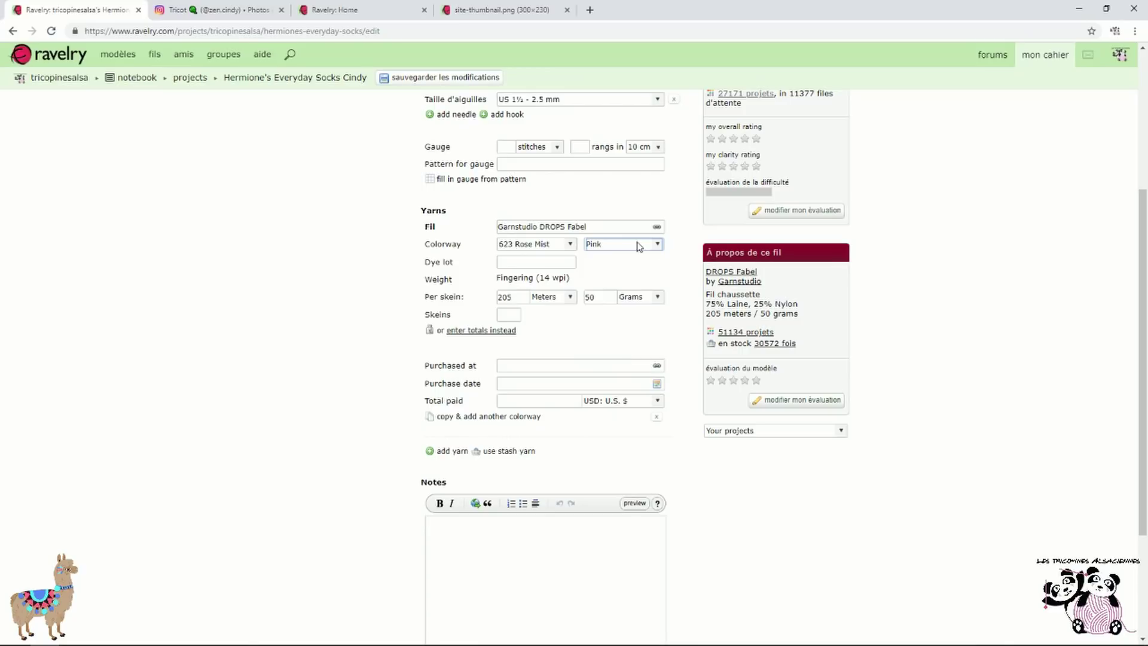
click(626, 267)
Click into the Dye lot field, then save the project's edits
click(546, 263)
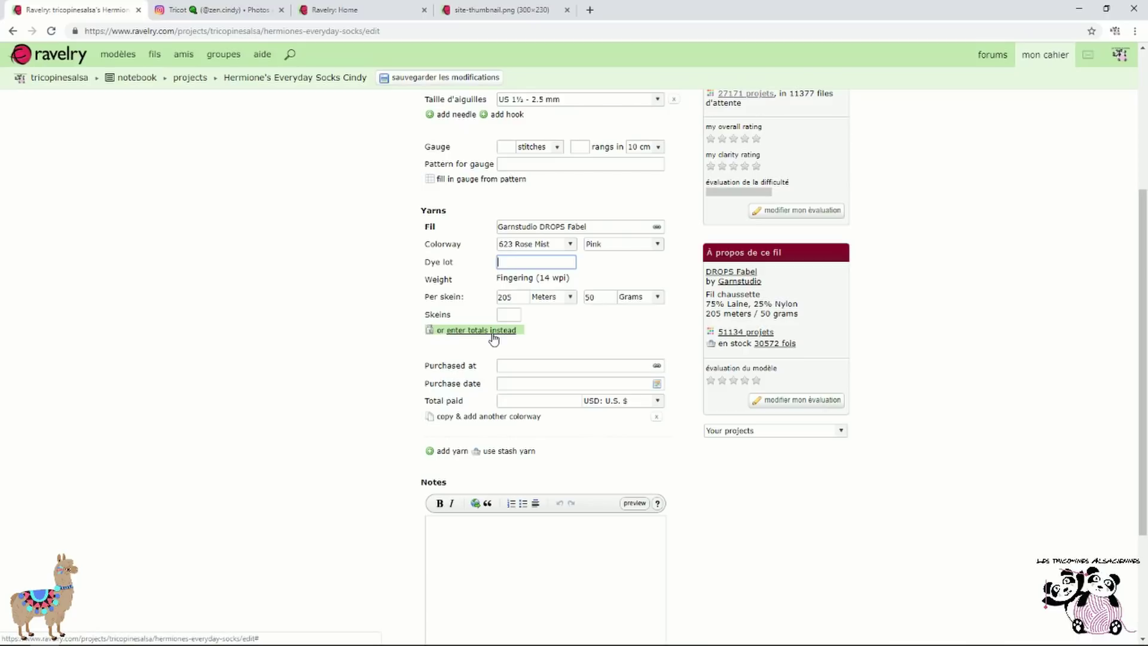
scroll(490, 336, down, 1)
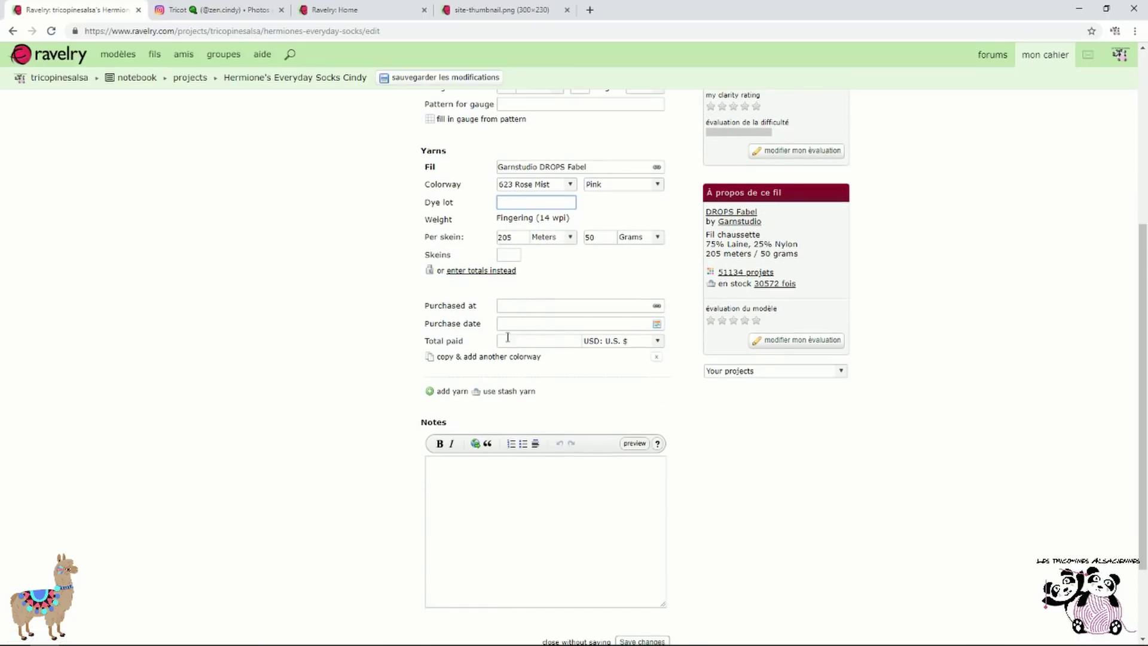
scroll(593, 350, down, 1)
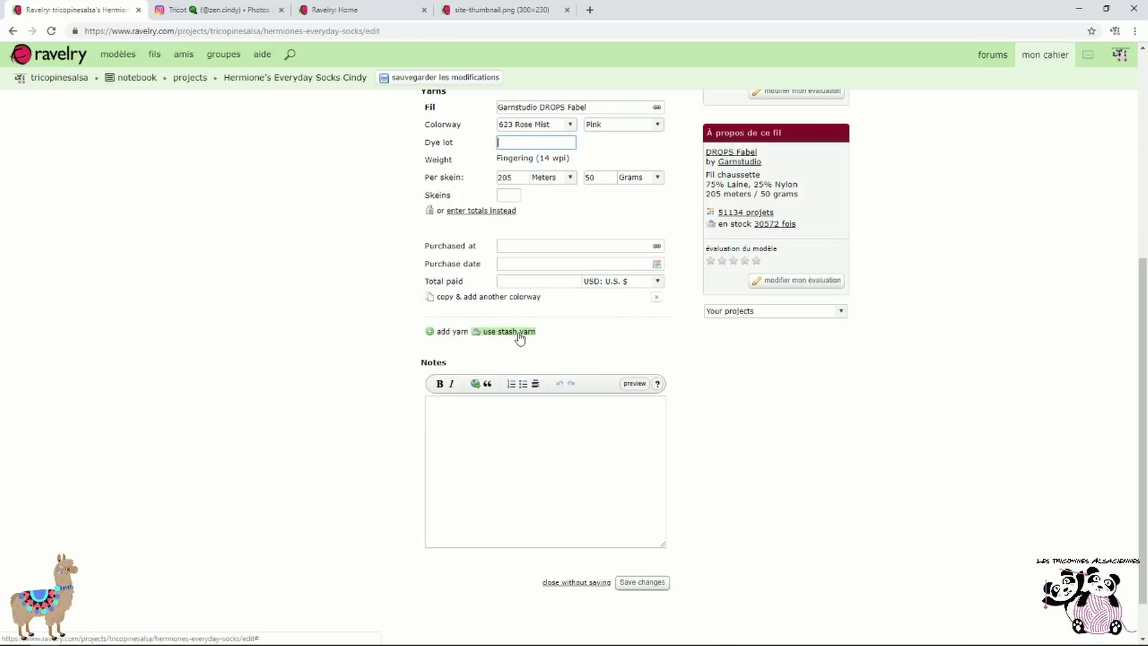
scroll(519, 339, up, 1)
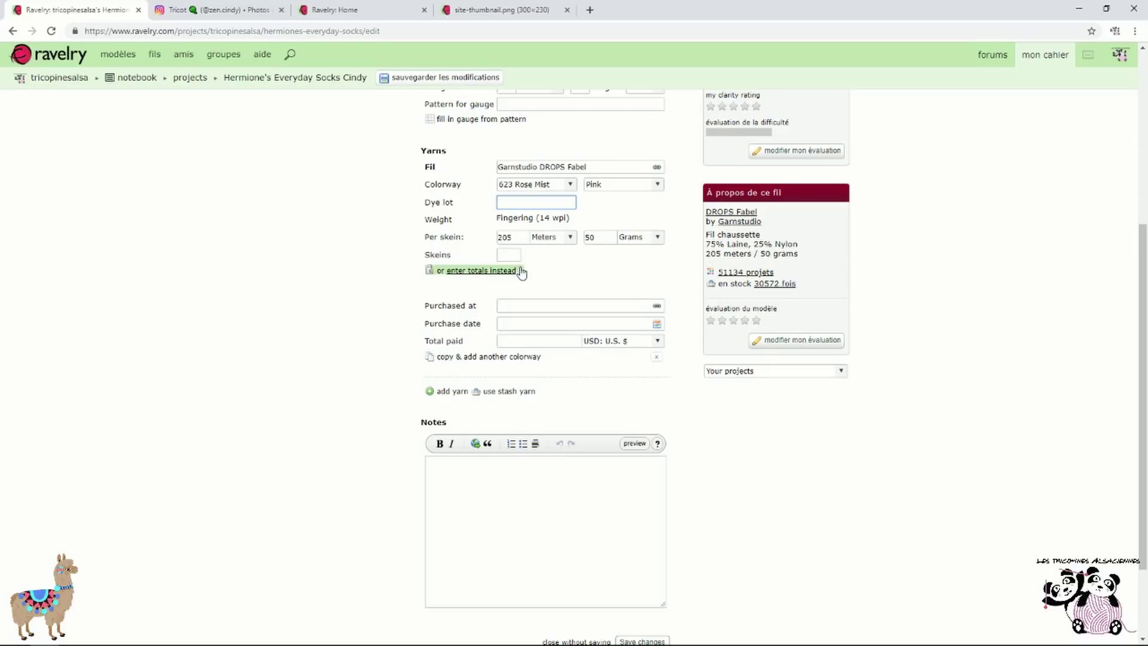
scroll(652, 335, down, 2)
click(655, 532)
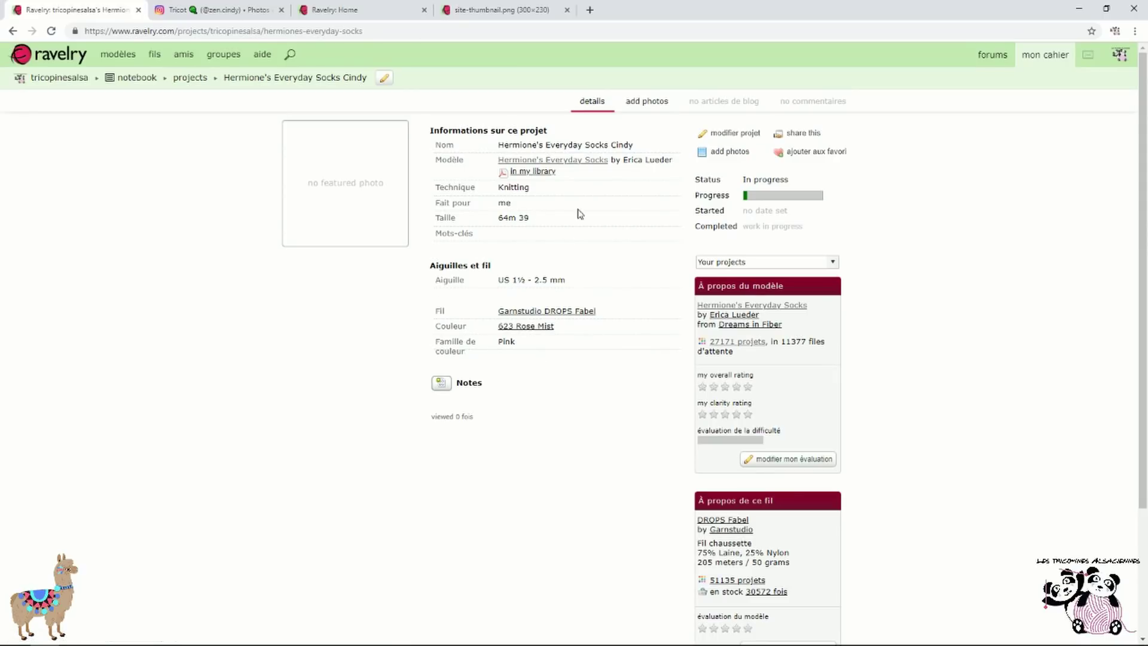
Import the white sock photo from Instagram into the project
click(708, 154)
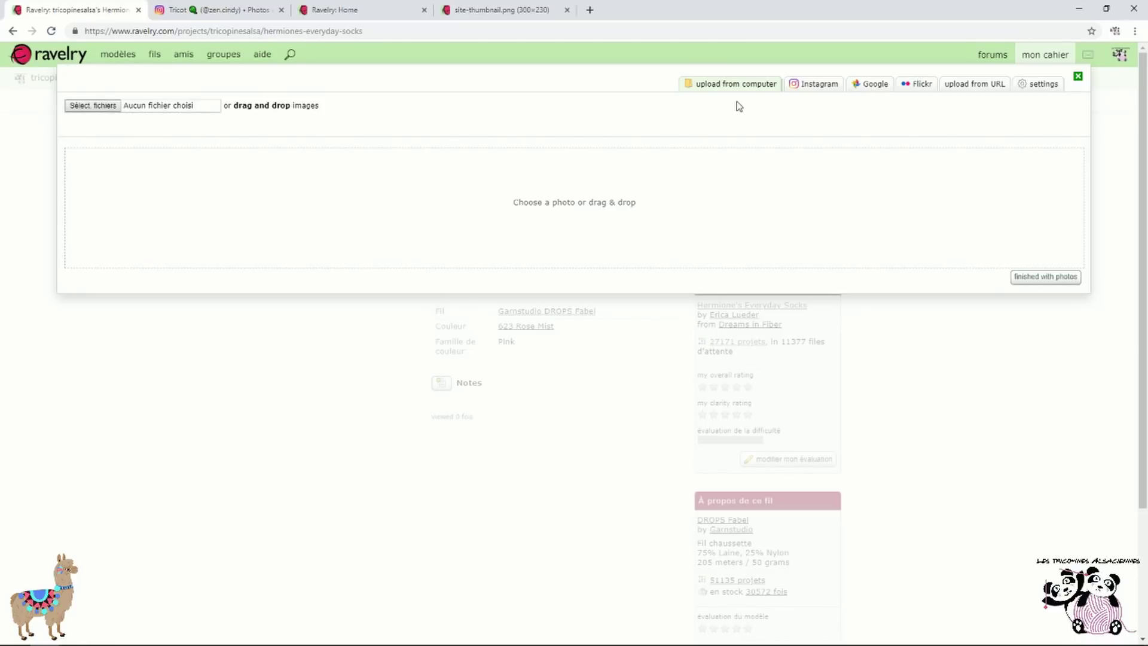
click(818, 90)
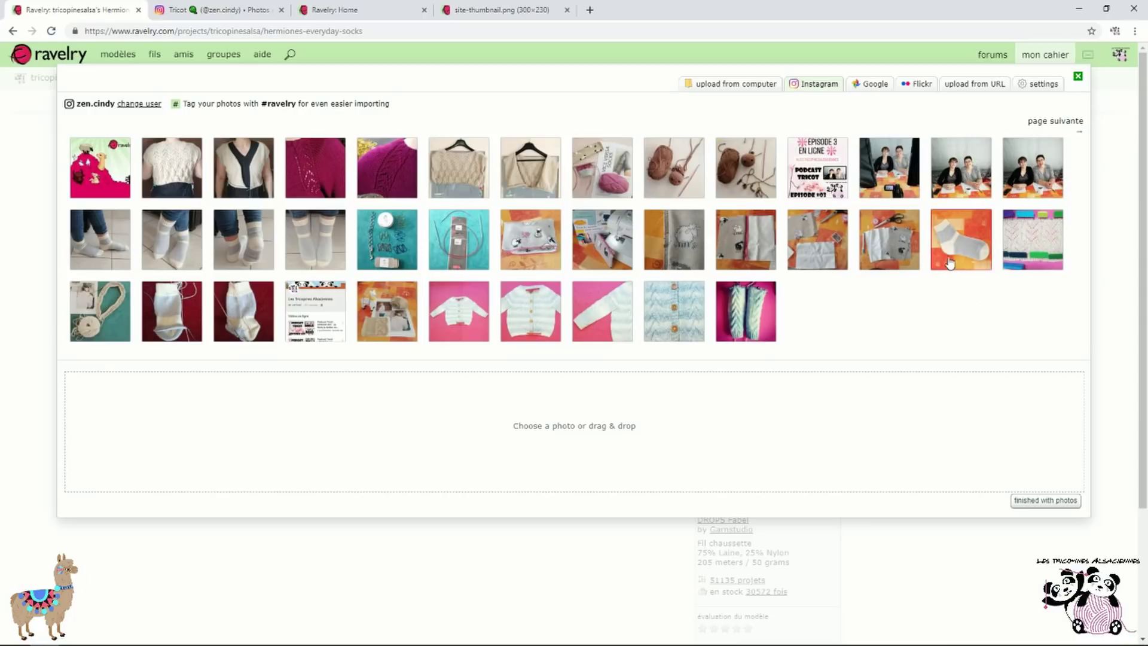
click(244, 332)
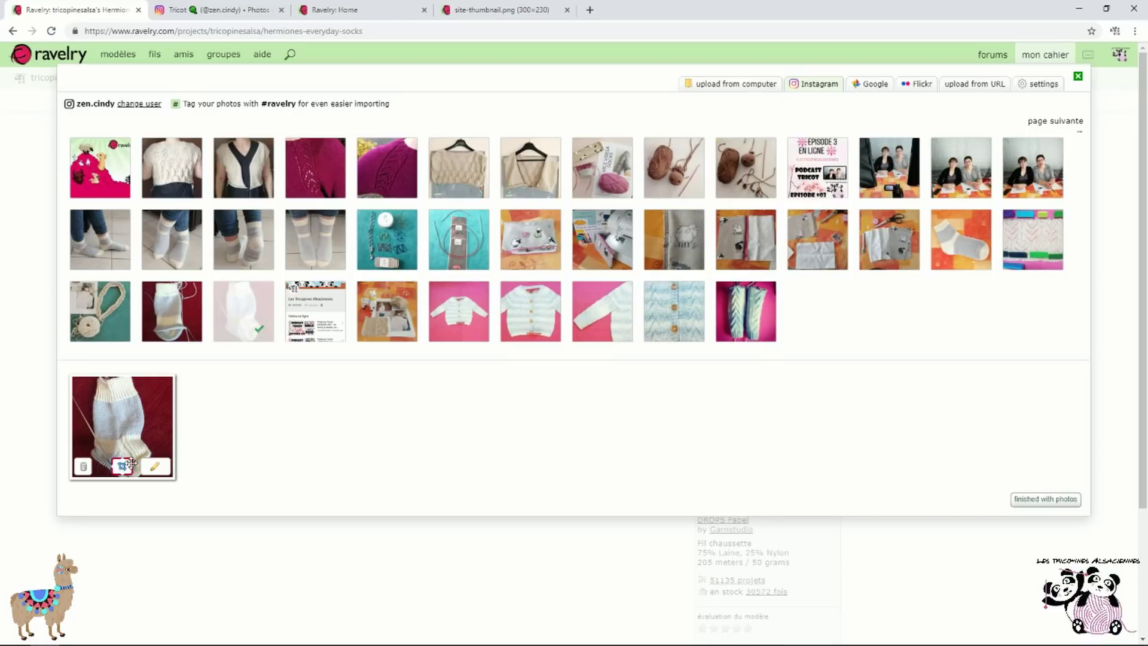
click(1071, 502)
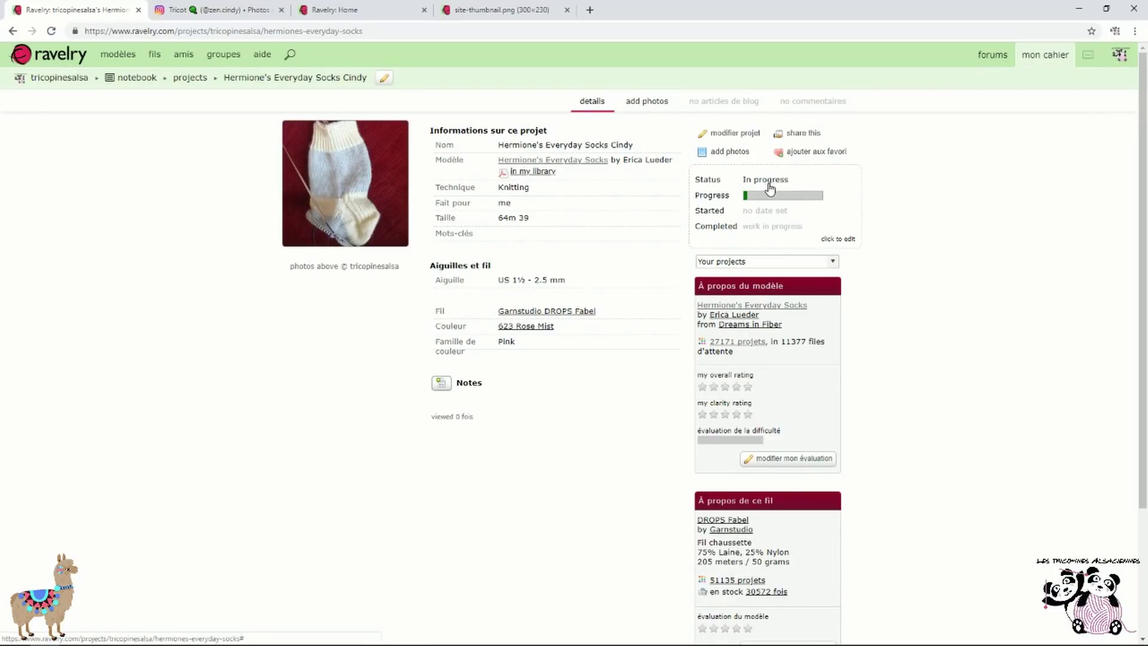
Keep status In progress, set progress to 5% and start date April 23 2019, then save
click(737, 136)
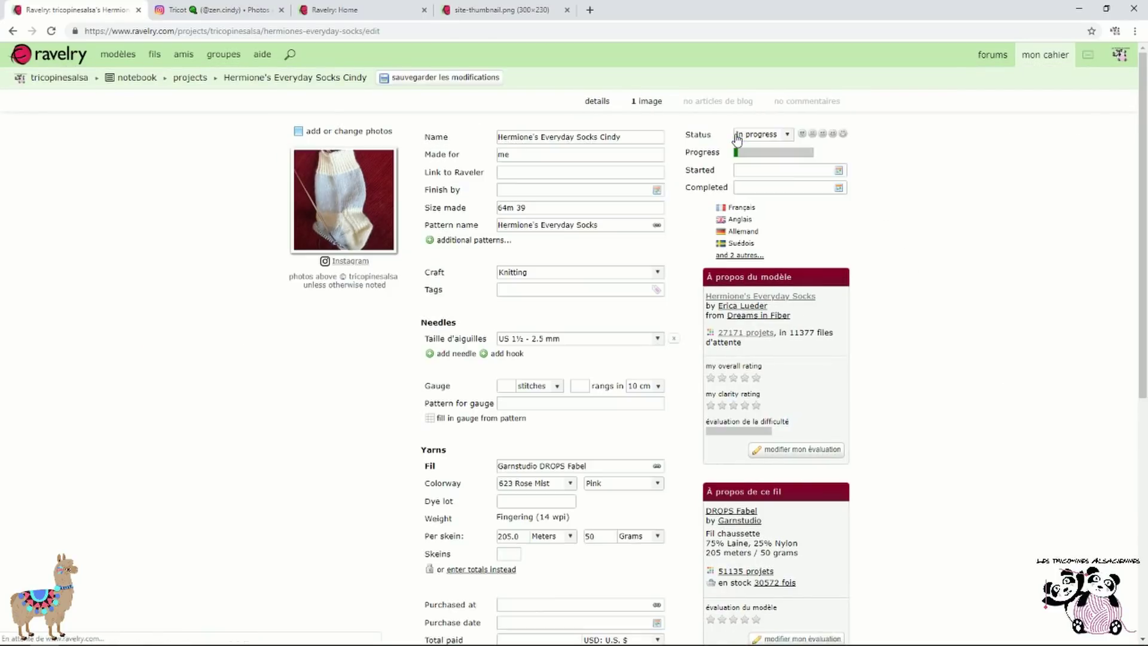
click(788, 135)
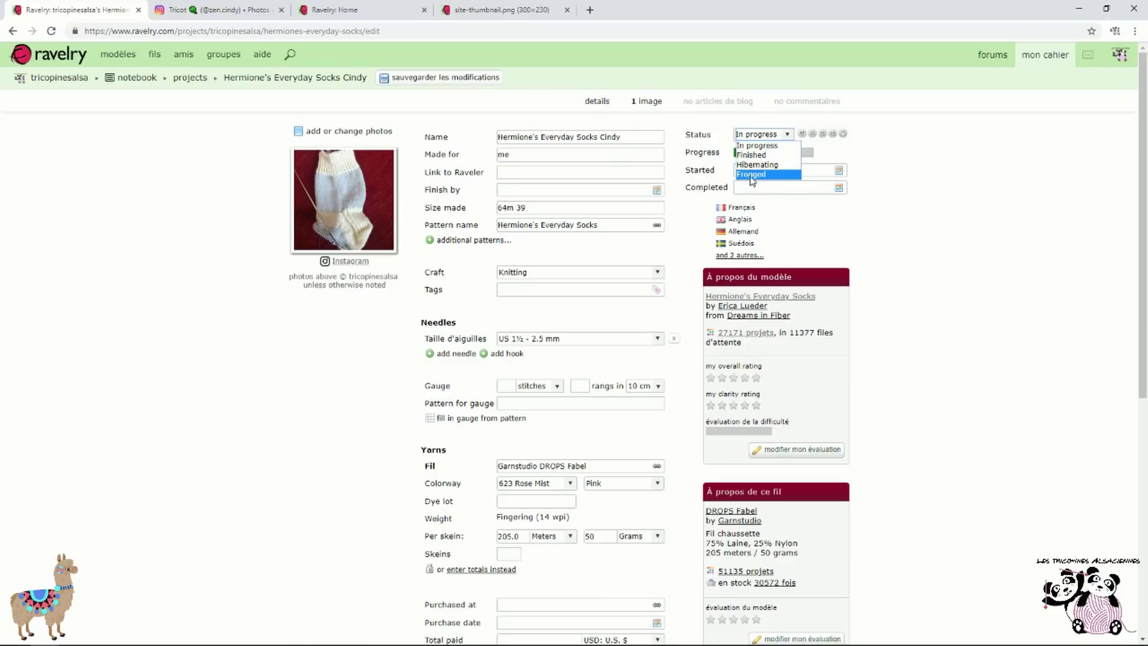
click(911, 154)
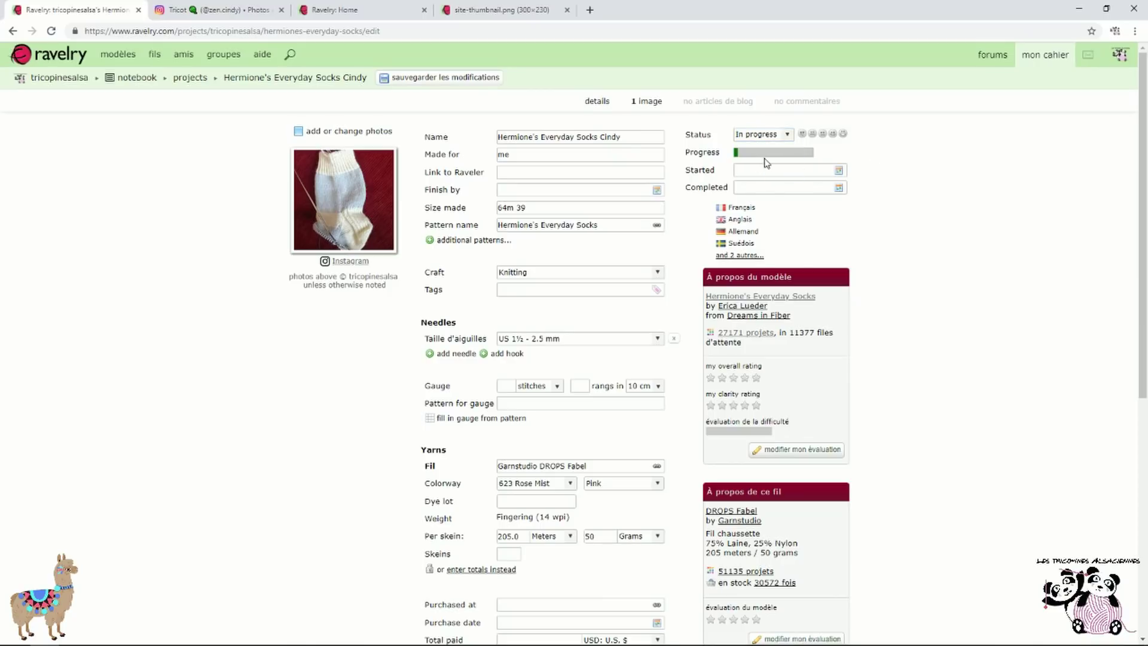
mouse_move(737, 157)
mouse_down()
mouse_move(805, 156)
mouse_move(742, 159)
mouse_up()
click(839, 171)
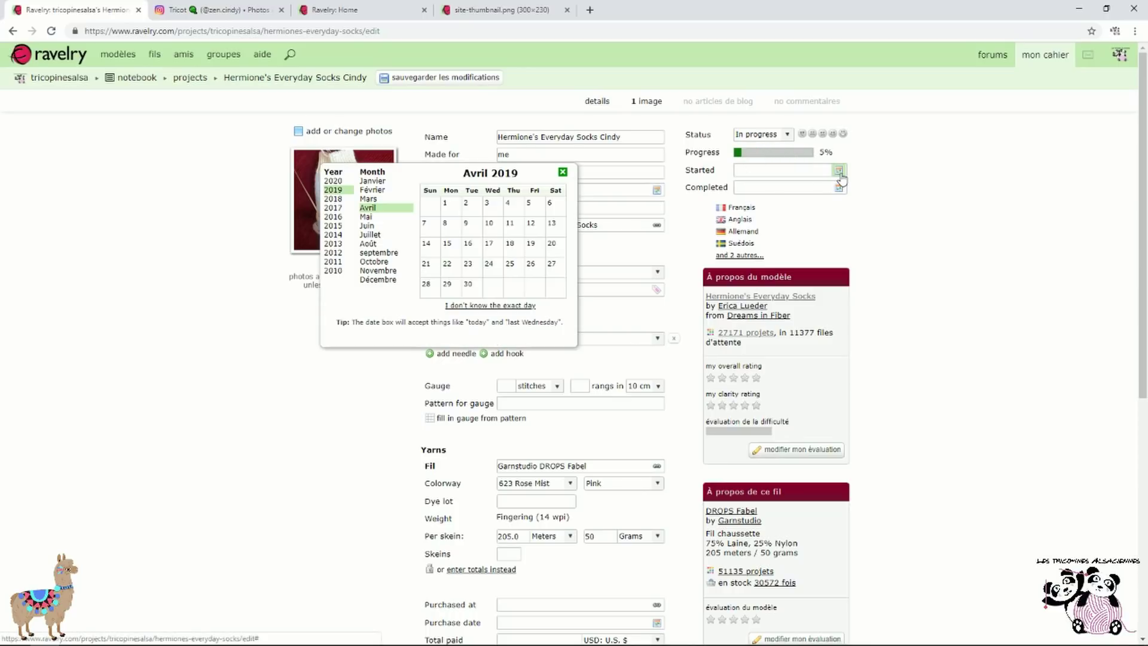
click(469, 265)
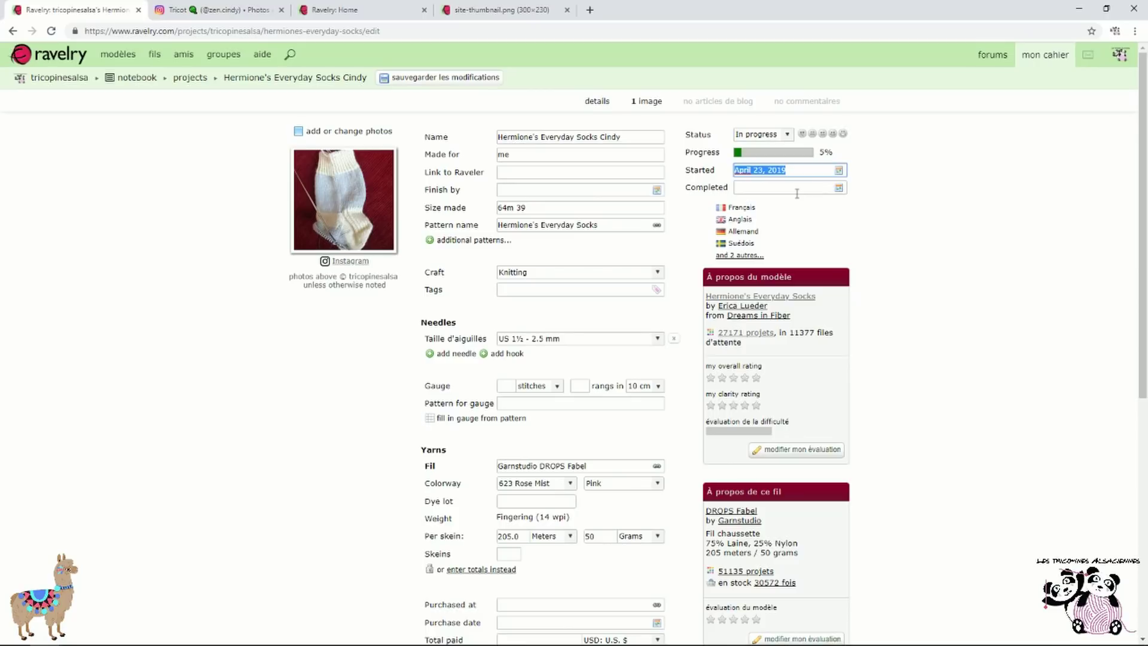
scroll(795, 195, down, 7)
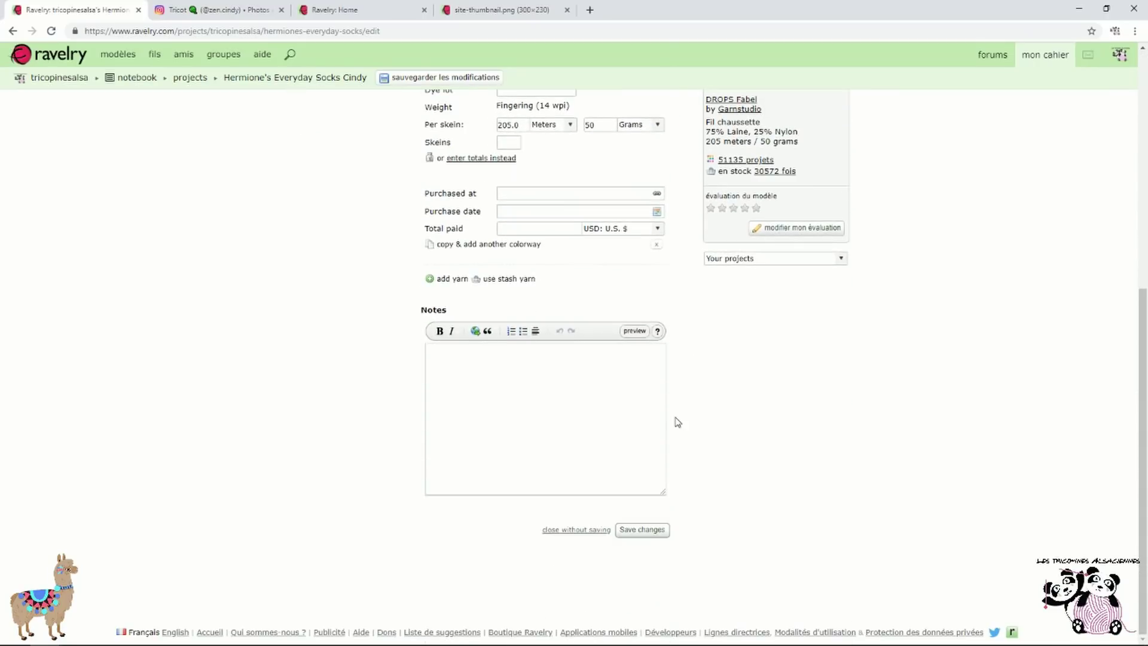
click(649, 530)
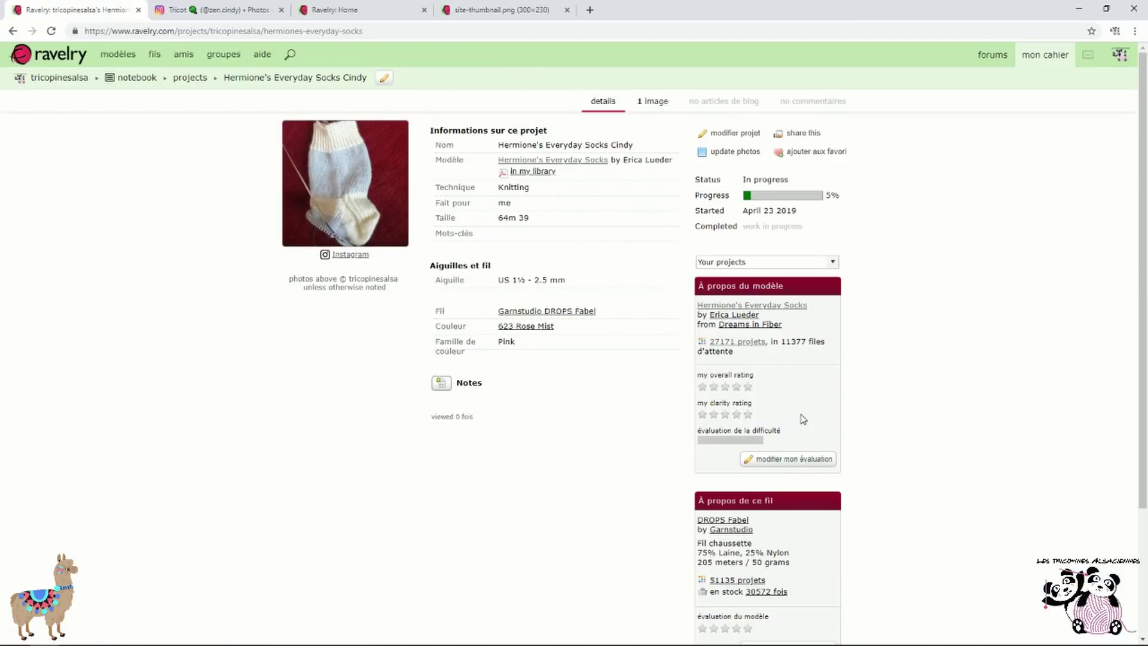
Reopen the Hermione's Everyday Socks project from the My projects list
mouse_move(1052, 55)
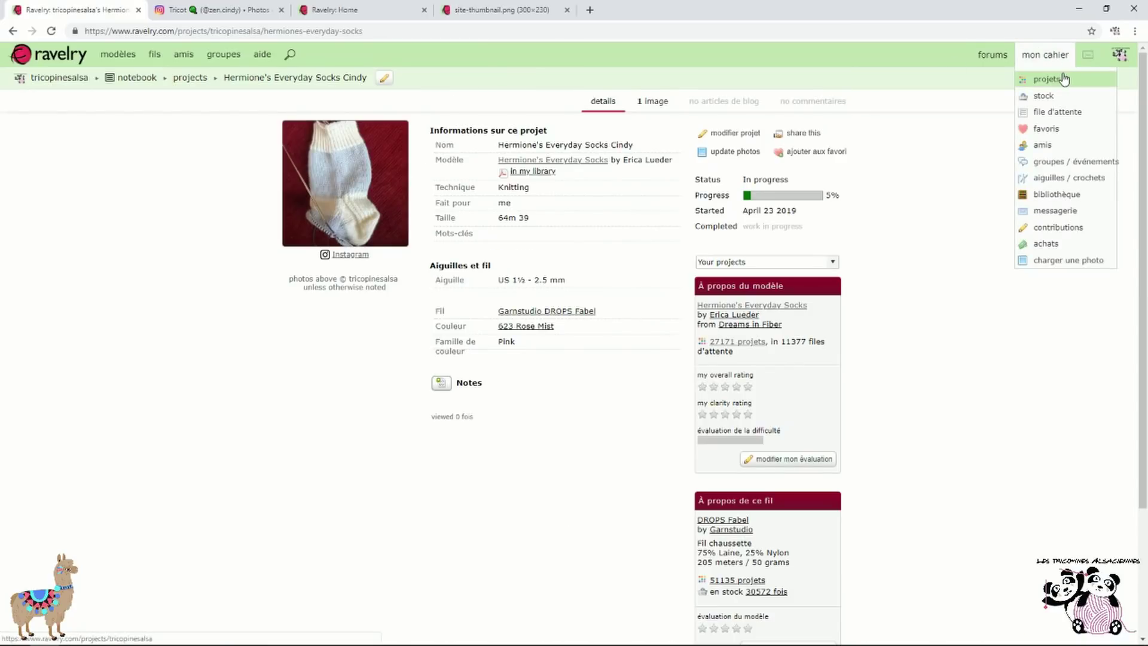
click(1056, 80)
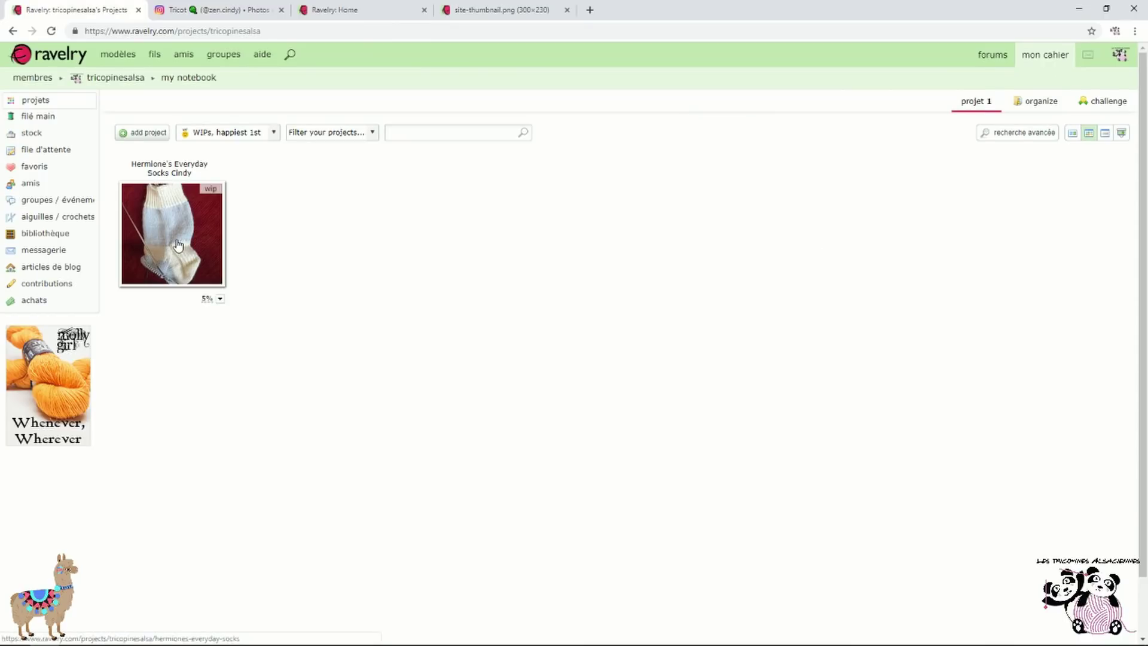
click(191, 226)
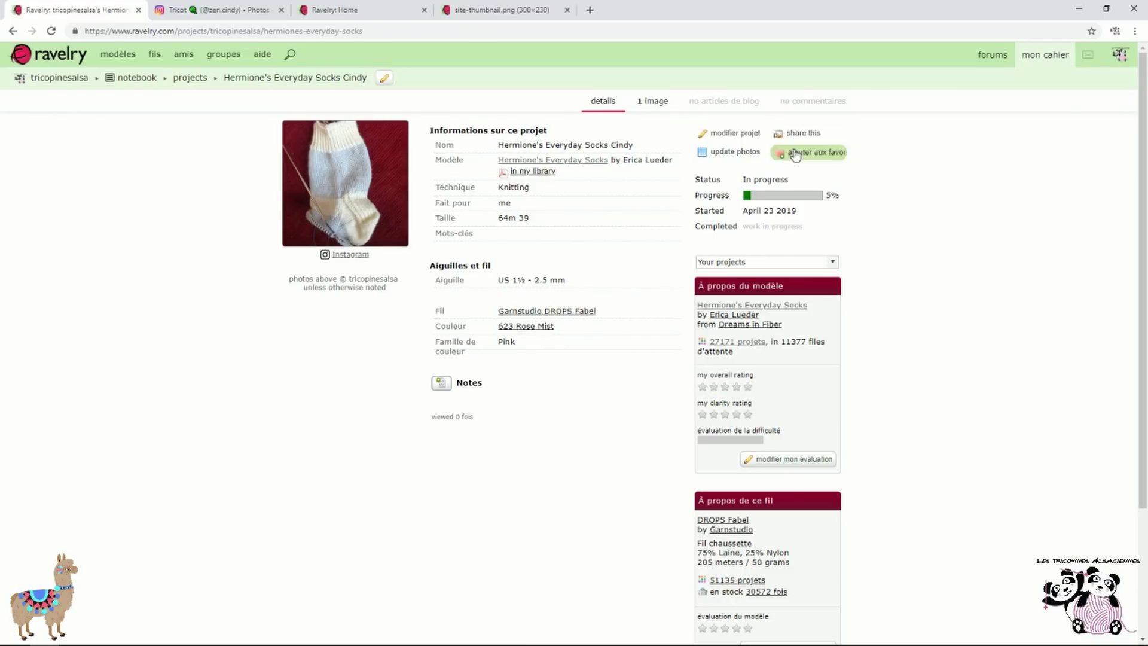
Switch the yarn amount to totals, enter 54 grams, and save
click(748, 134)
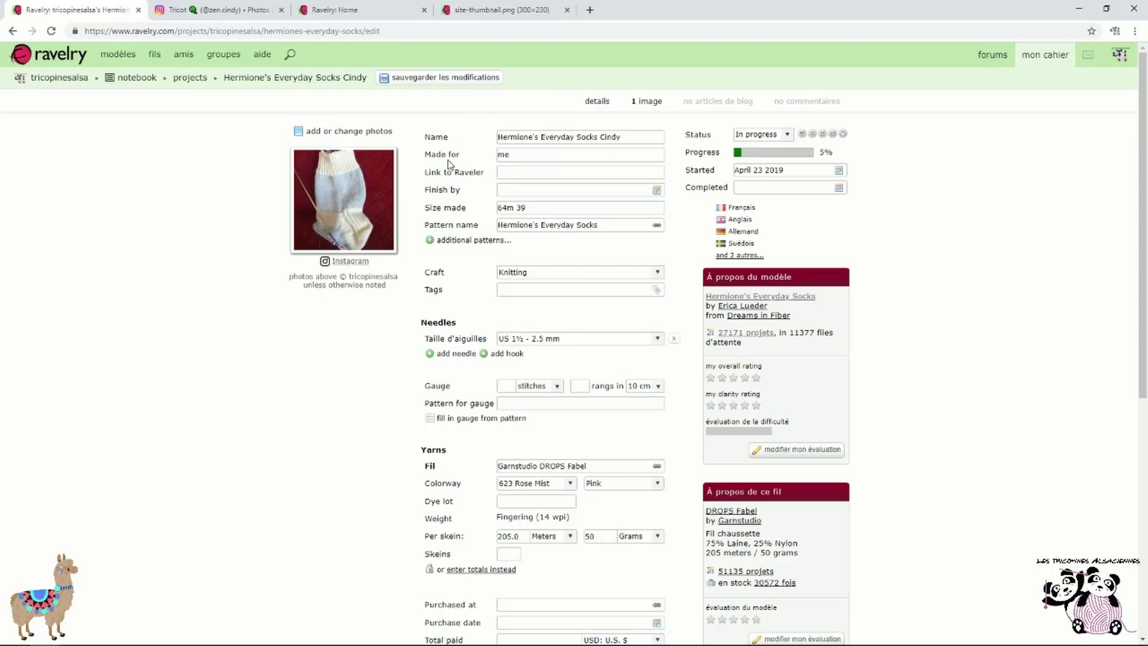
scroll(604, 356, down, 3)
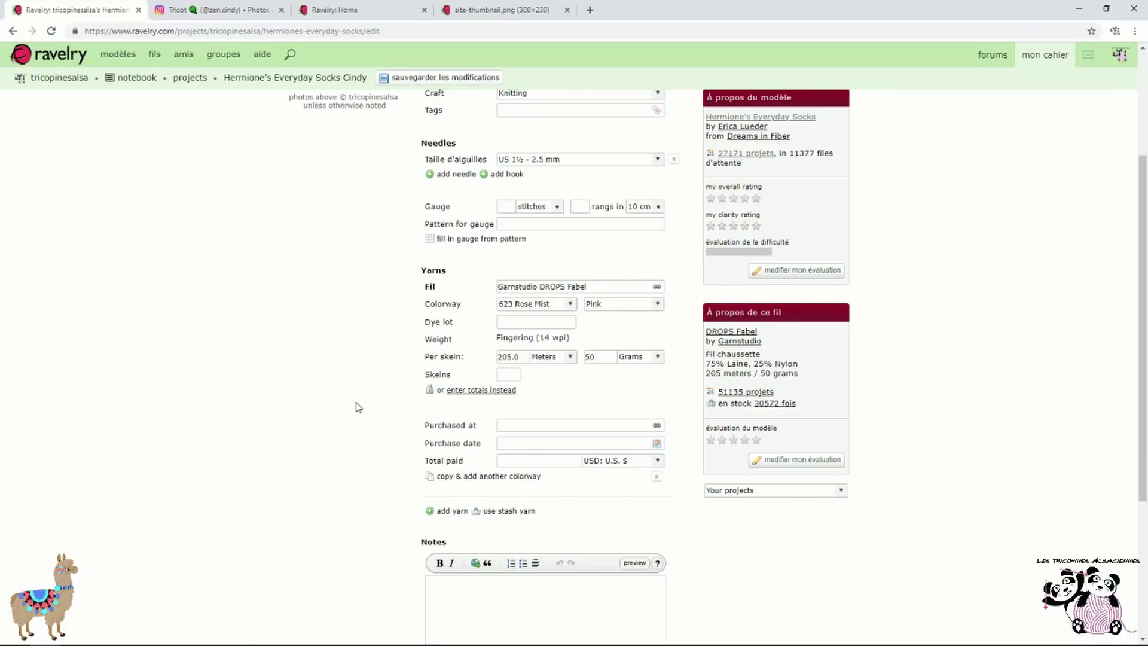
click(486, 392)
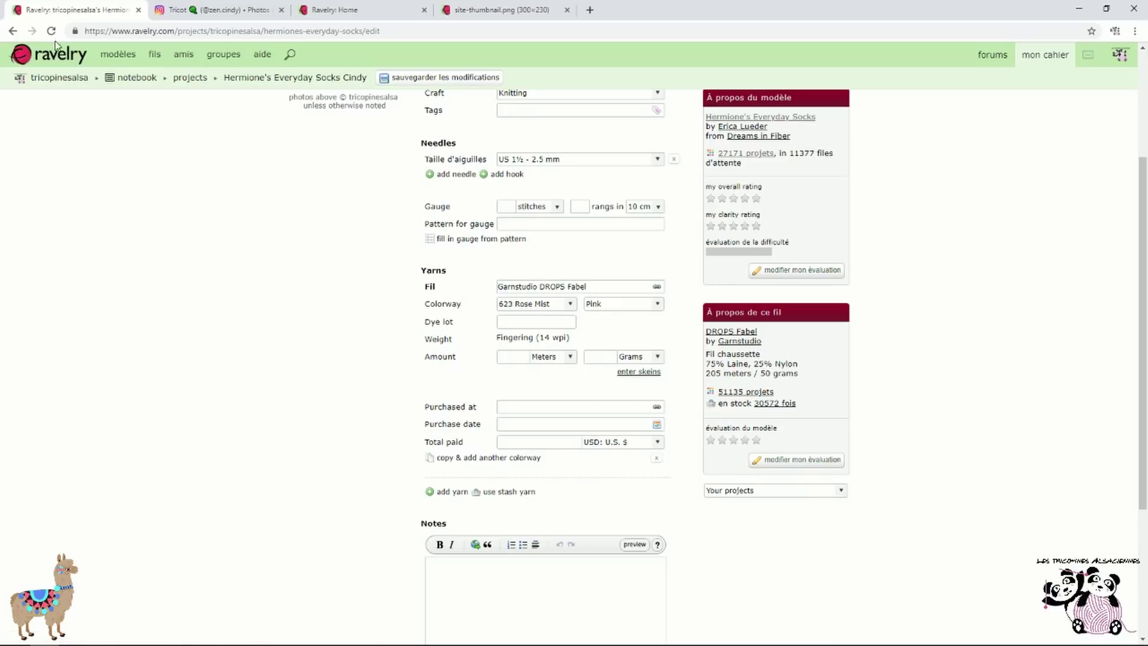
click(12, 30)
click(735, 133)
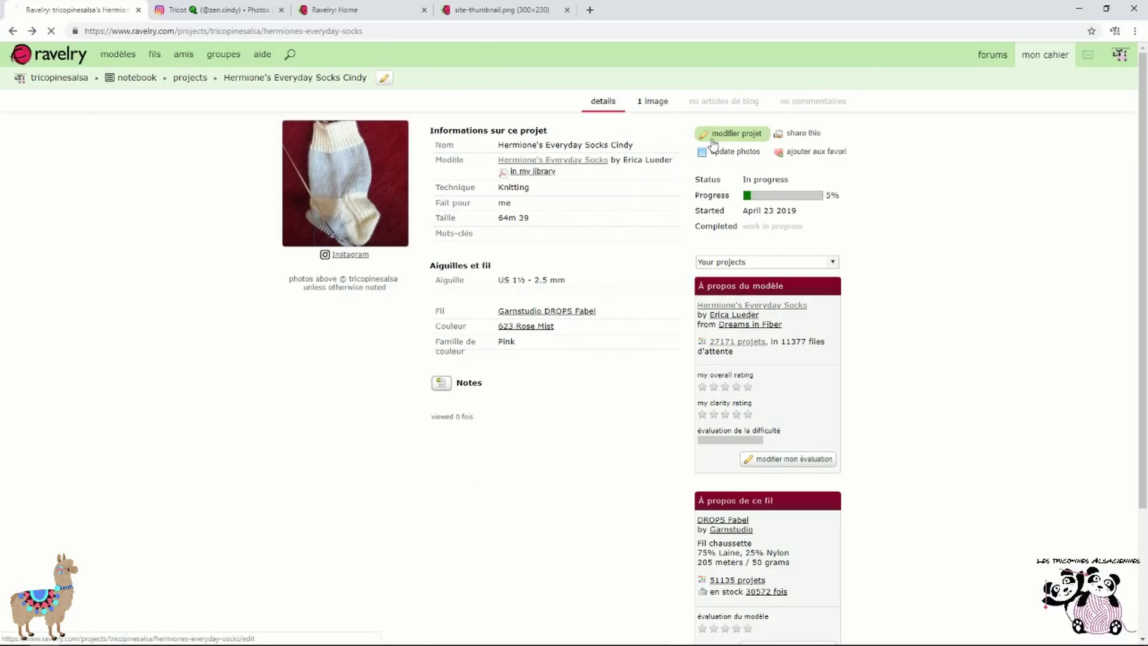
scroll(405, 415, down, 3)
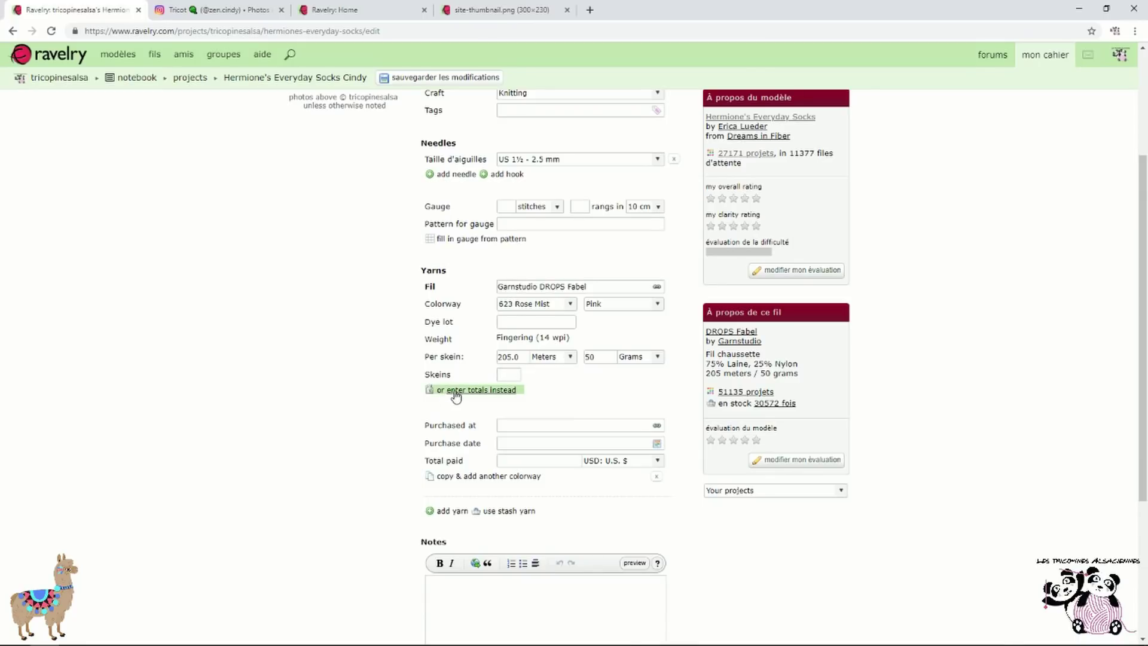
click(498, 392)
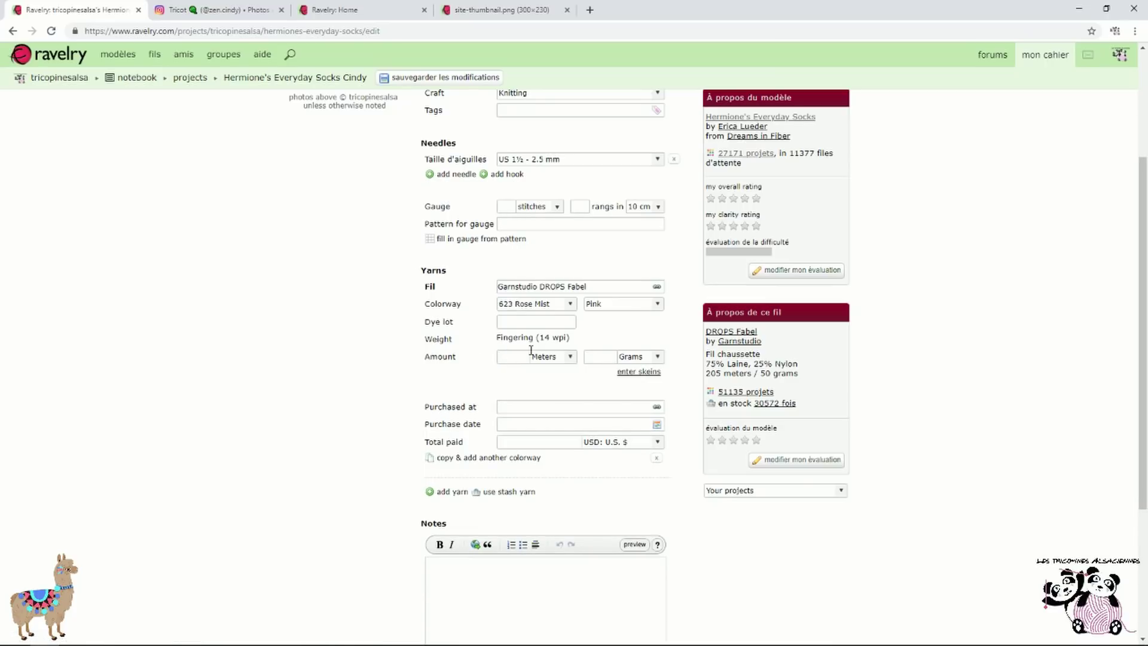
click(605, 356)
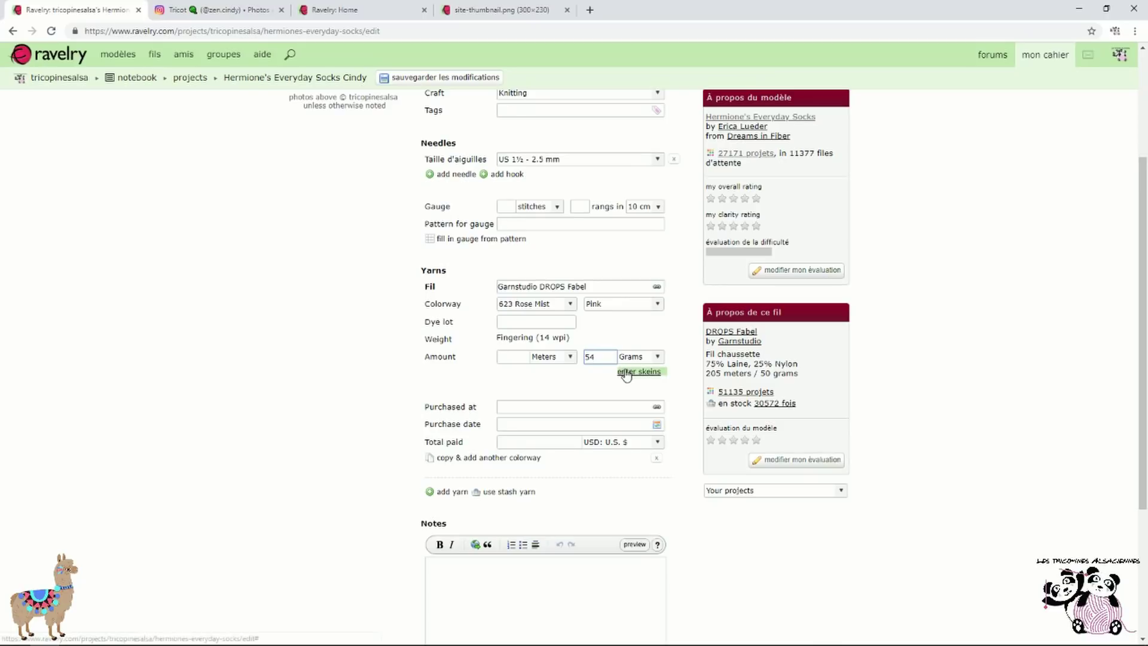
scroll(655, 407, down, 3)
click(658, 532)
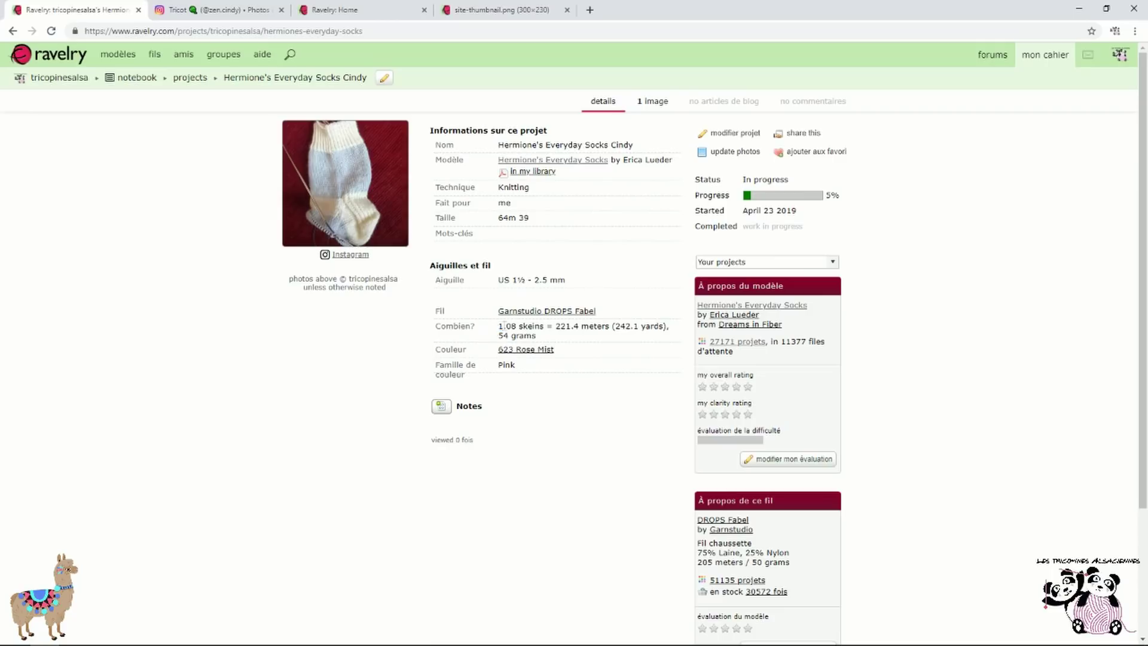
Highlight the 221.4 meters and 54 grams yarn figures, then open the project's edit form
drag(500, 326, 608, 330)
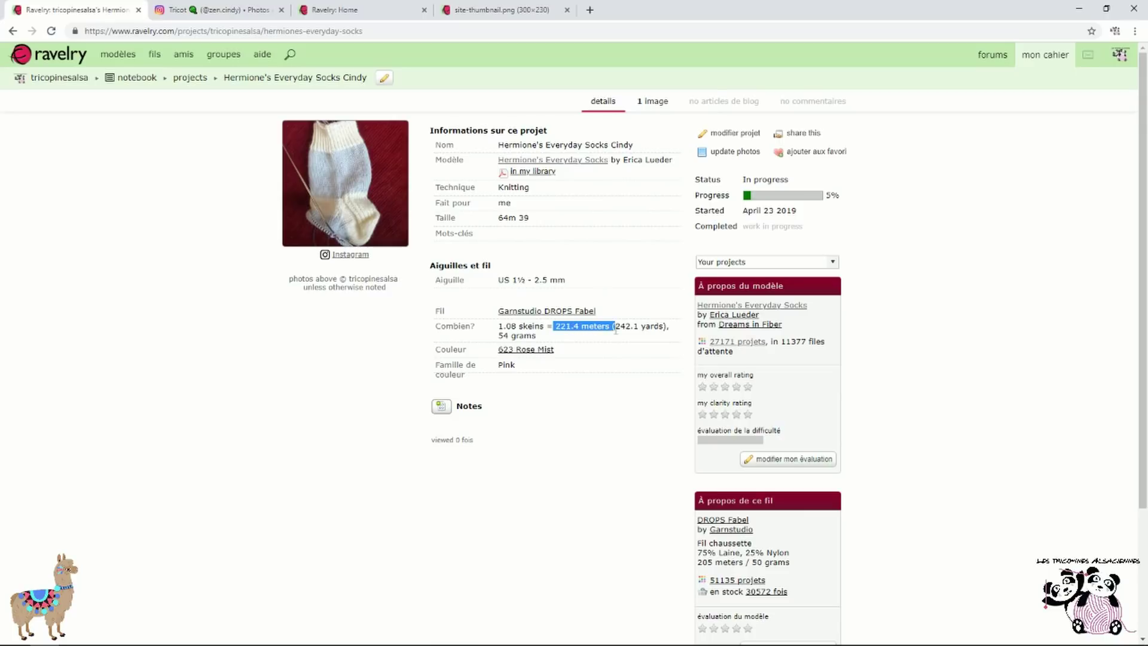
drag(500, 335, 524, 335)
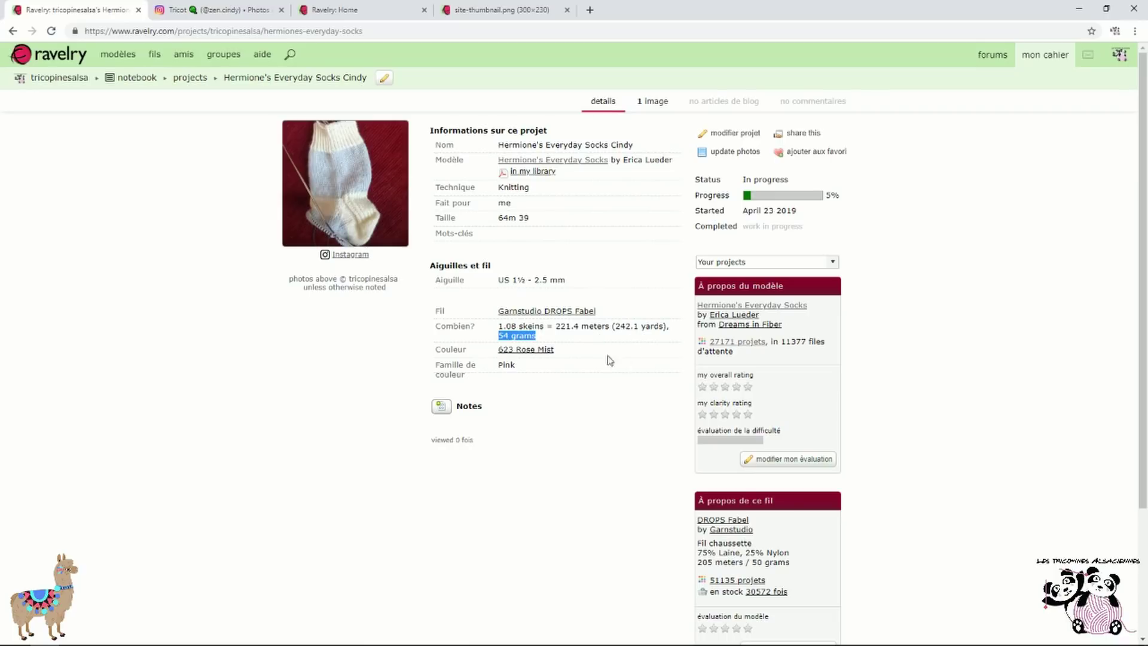
click(734, 140)
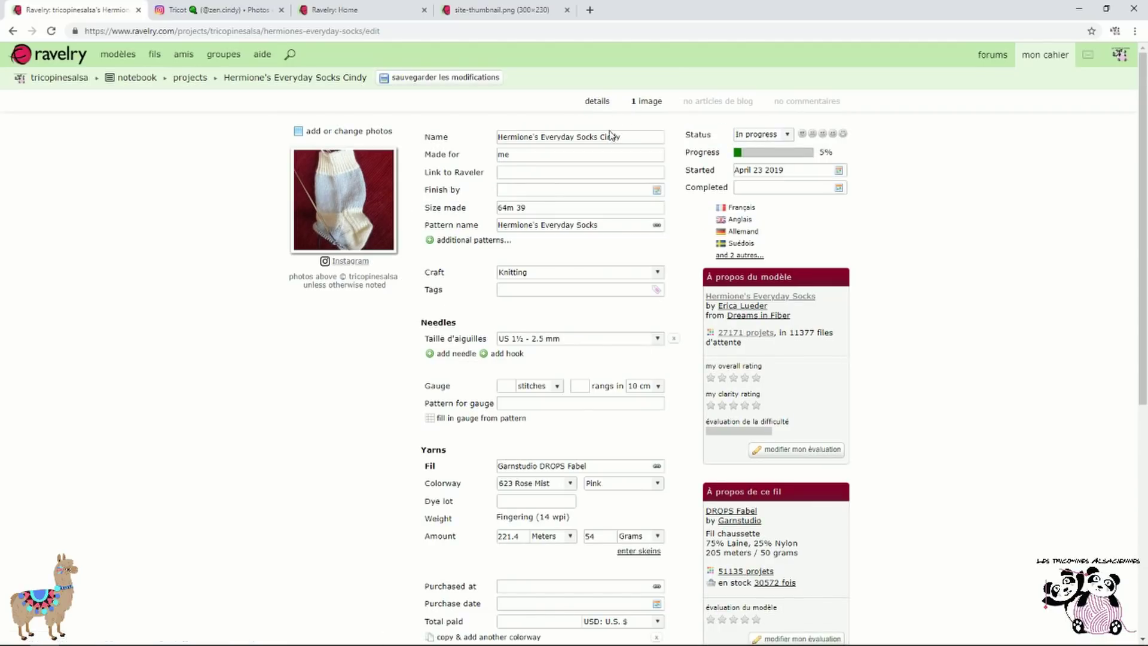
Upload chaussette.png from the computer as a project photo
click(371, 137)
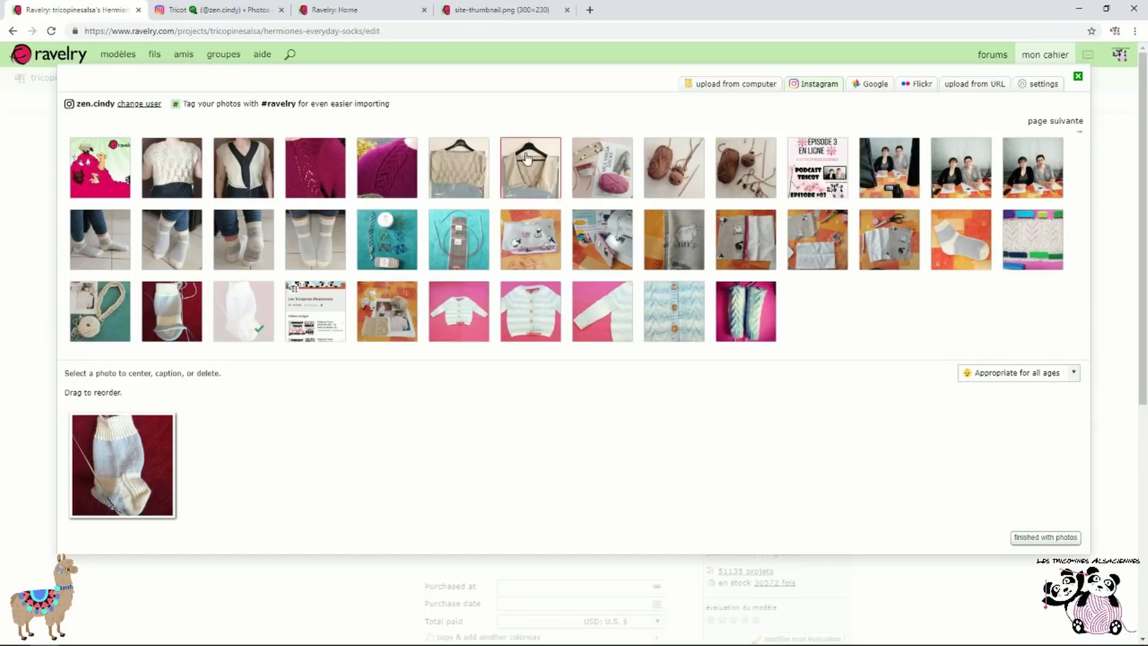
click(713, 86)
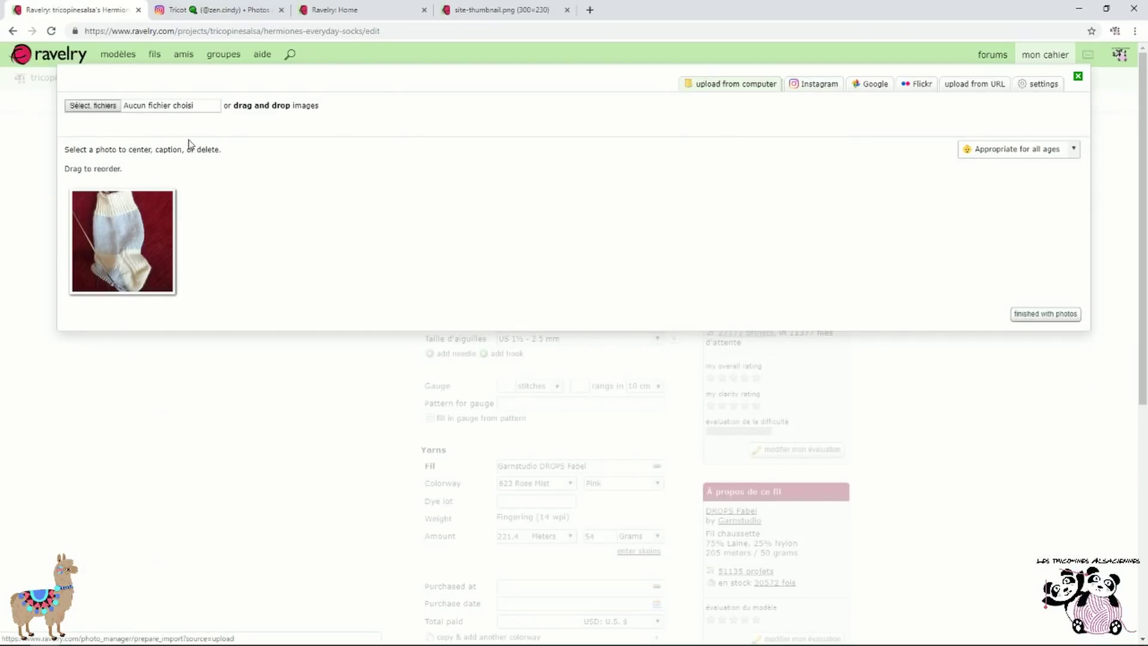
click(104, 111)
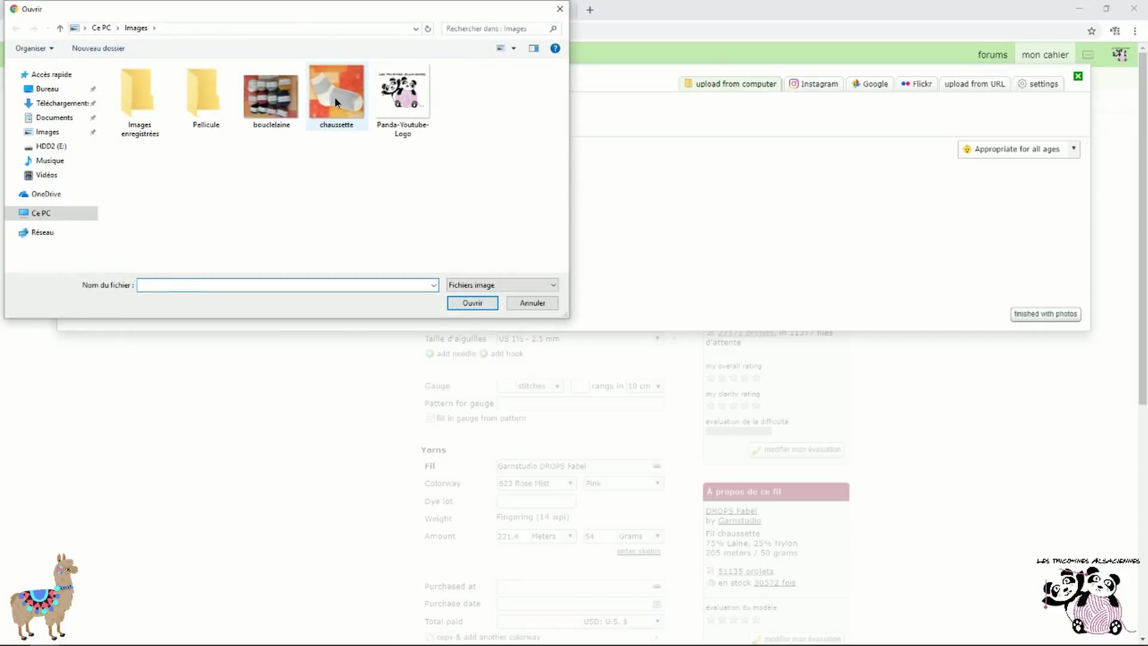
click(334, 96)
click(471, 303)
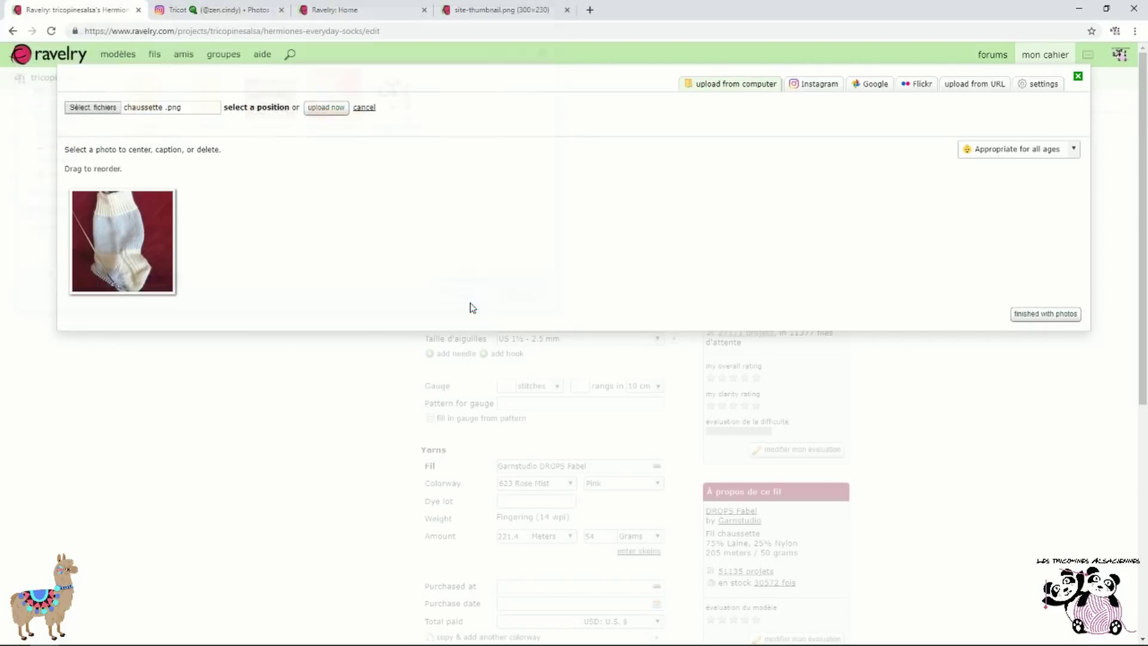
click(323, 115)
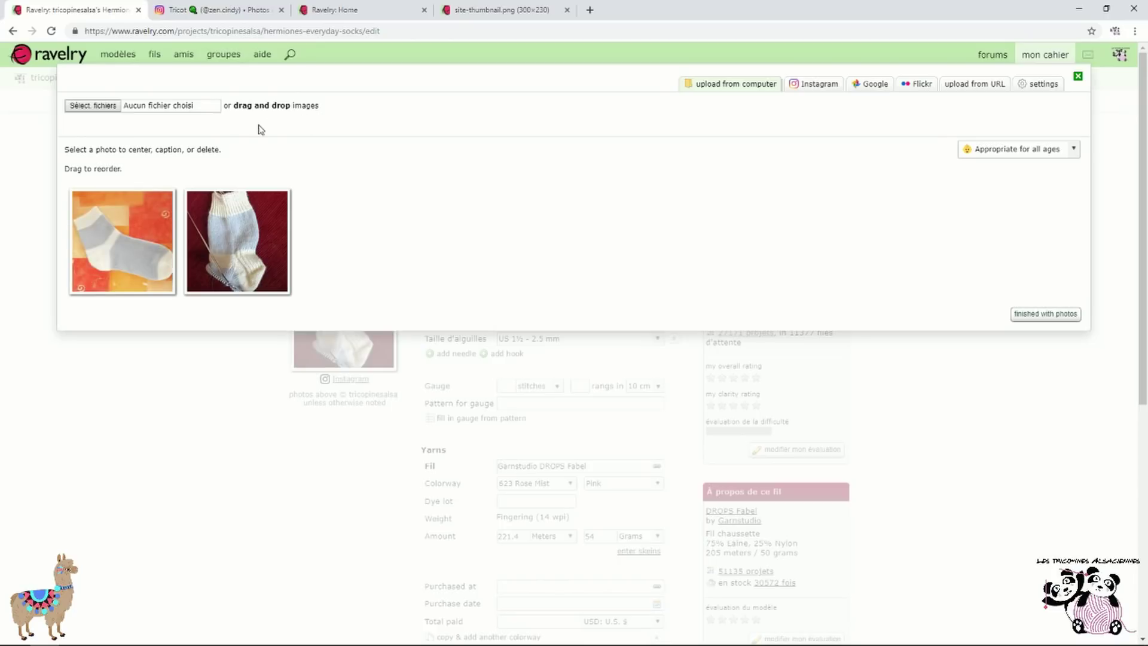
Move the orange sock photo after the red one and finish with photos
mouse_move(122, 239)
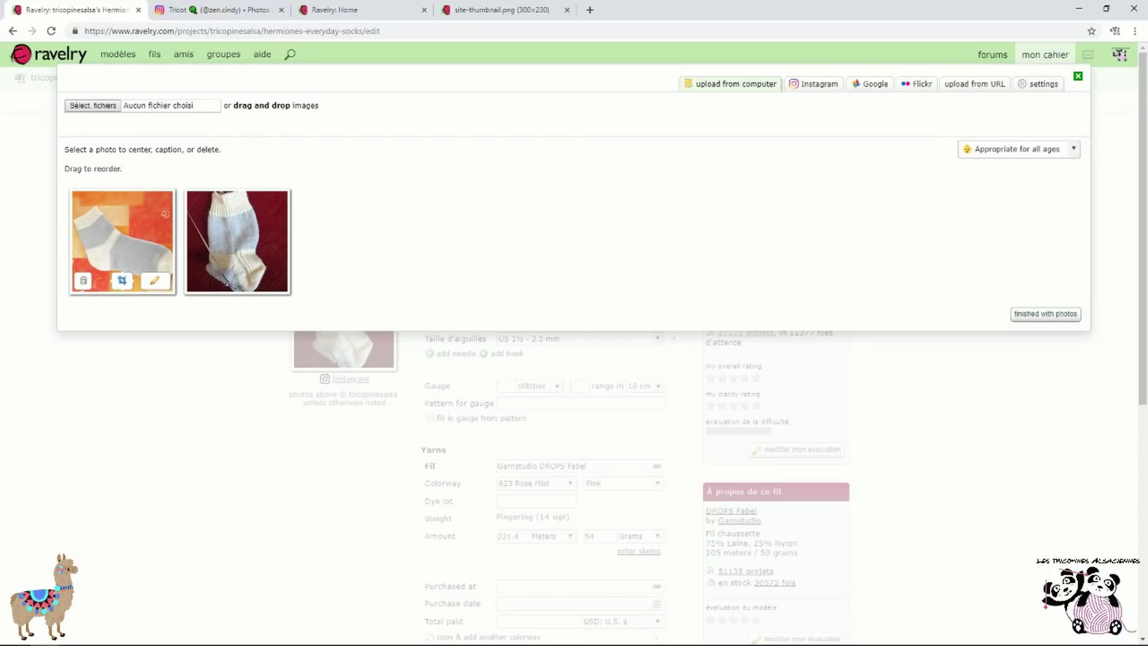
drag(123, 239, 387, 231)
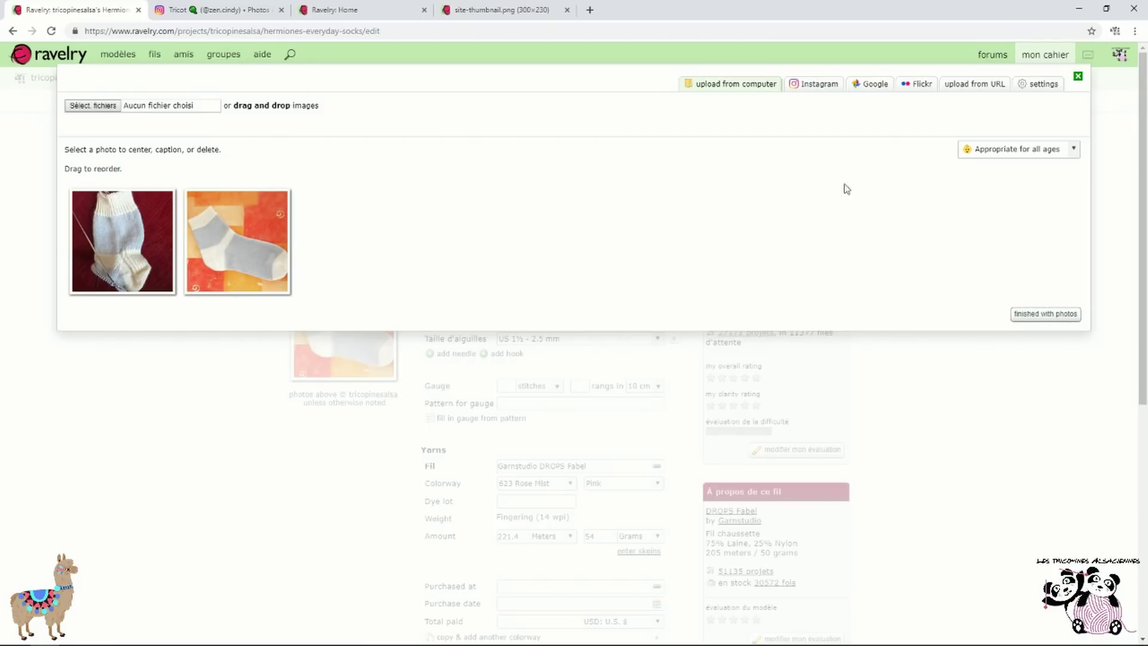
click(1020, 314)
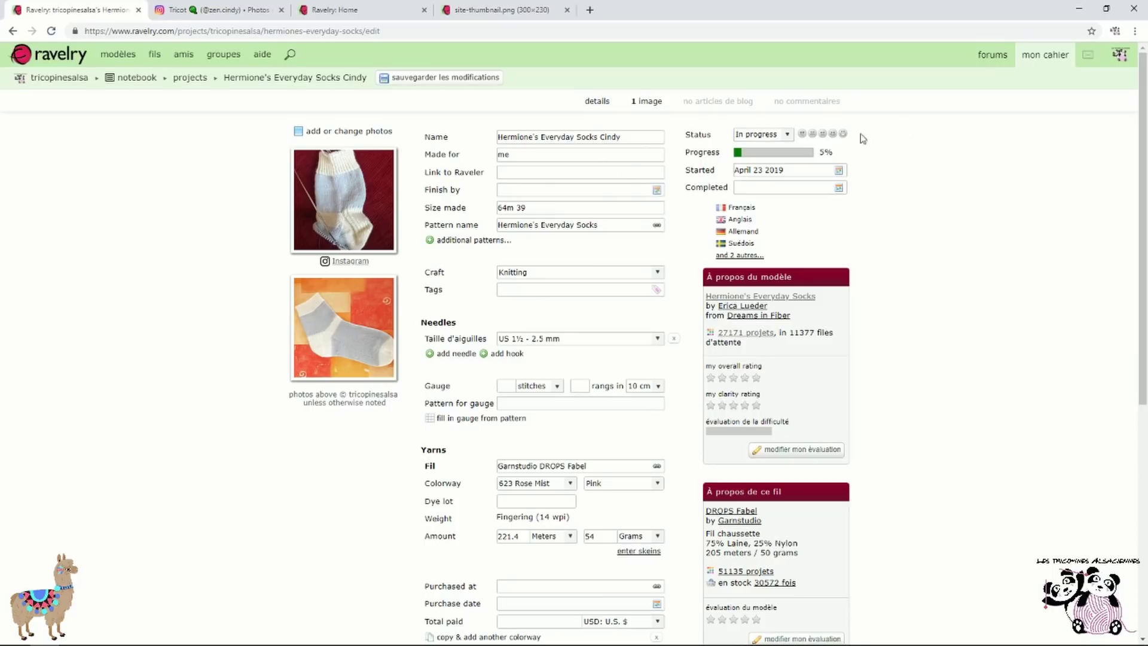
In the Hermione's Everyday Socks Cindy project, move the orange sock photo ahead of the red one
mouse_move(1046, 55)
click(1046, 79)
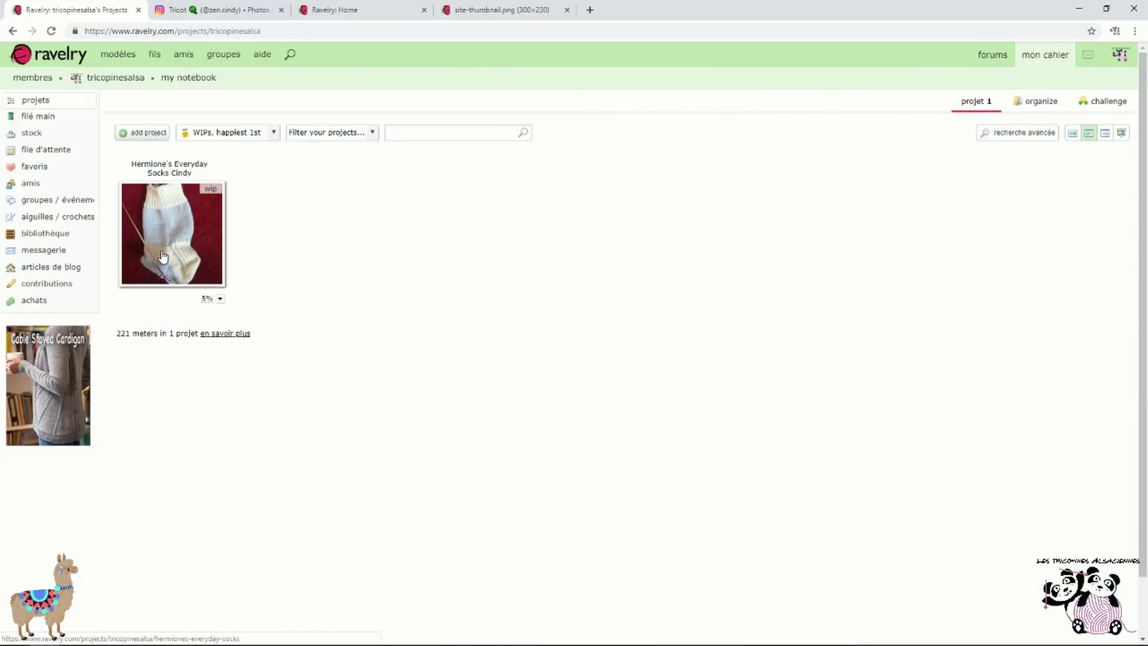
click(168, 173)
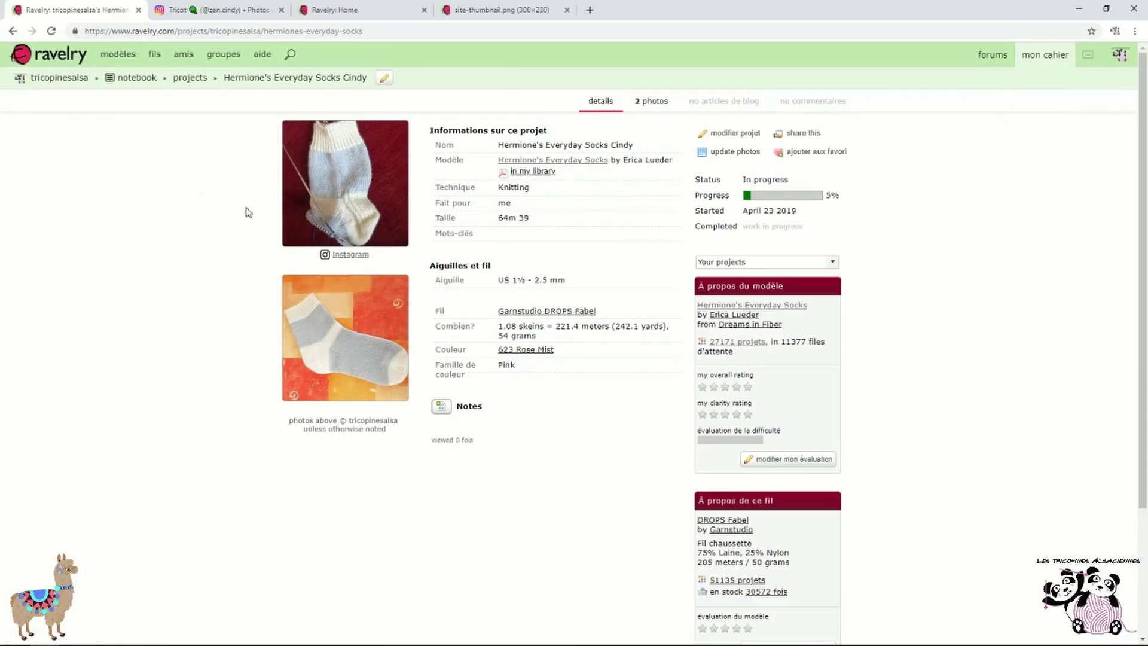
click(756, 160)
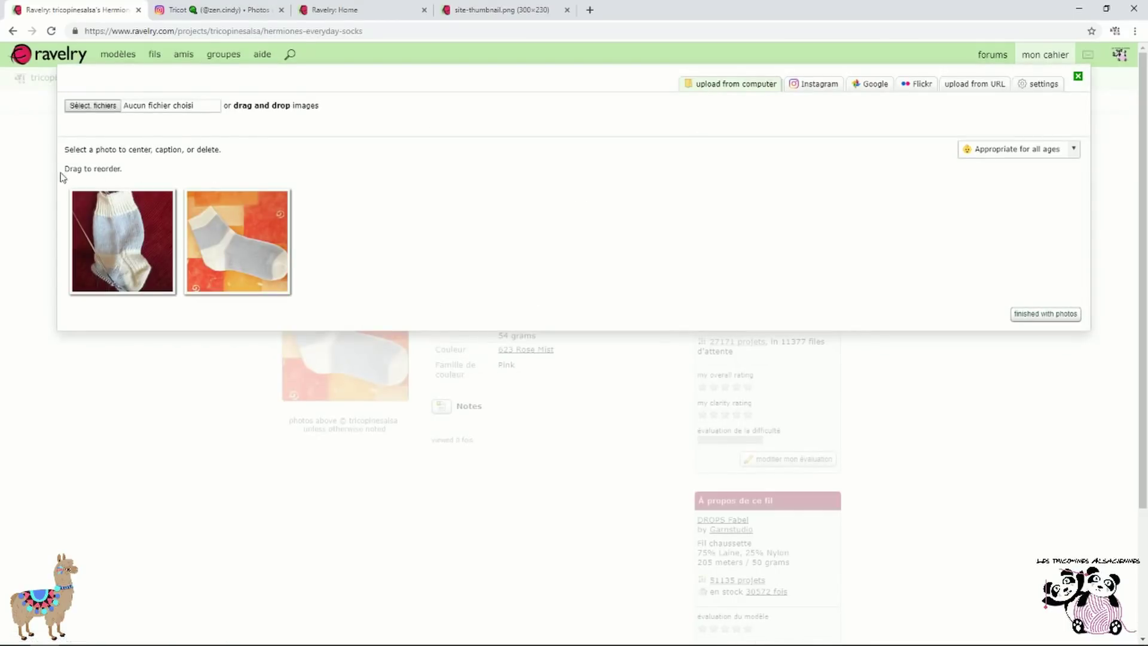
mouse_move(122, 281)
drag(237, 251, 122, 245)
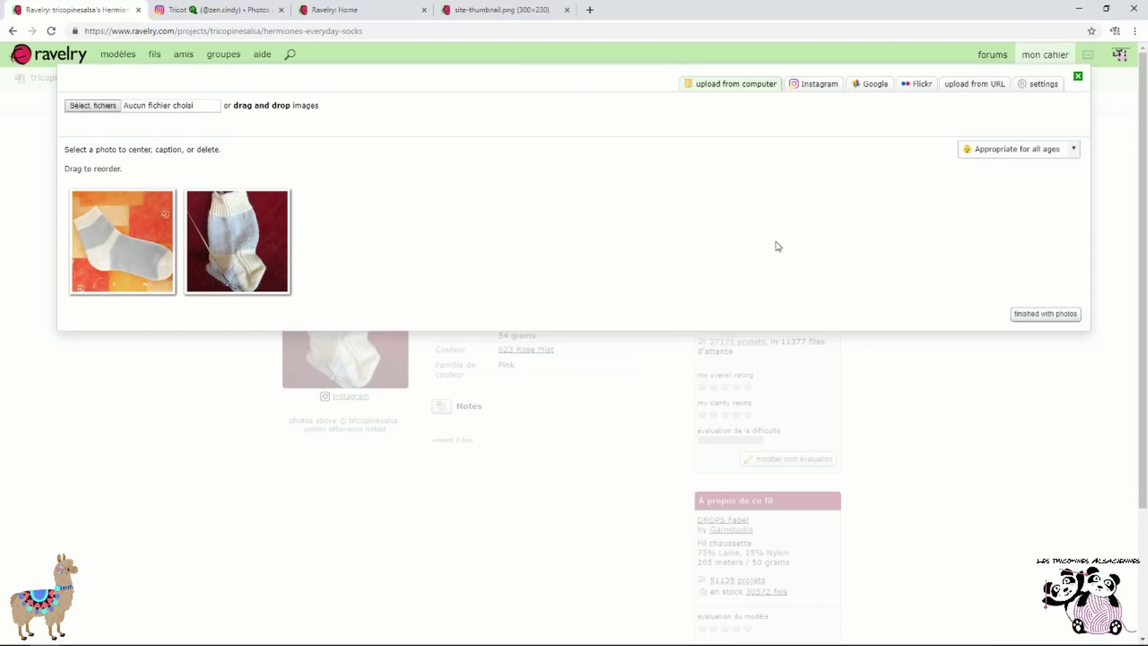
click(1017, 314)
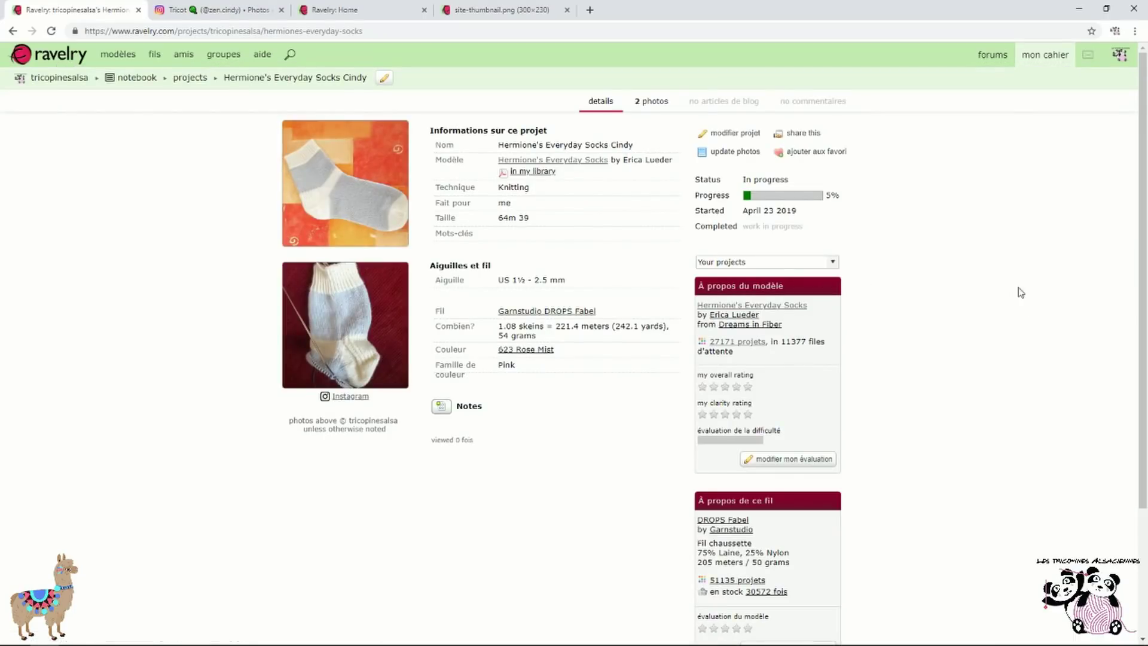
Mark the sock project Finished at 100% progress, completed April 23, 2019
click(722, 134)
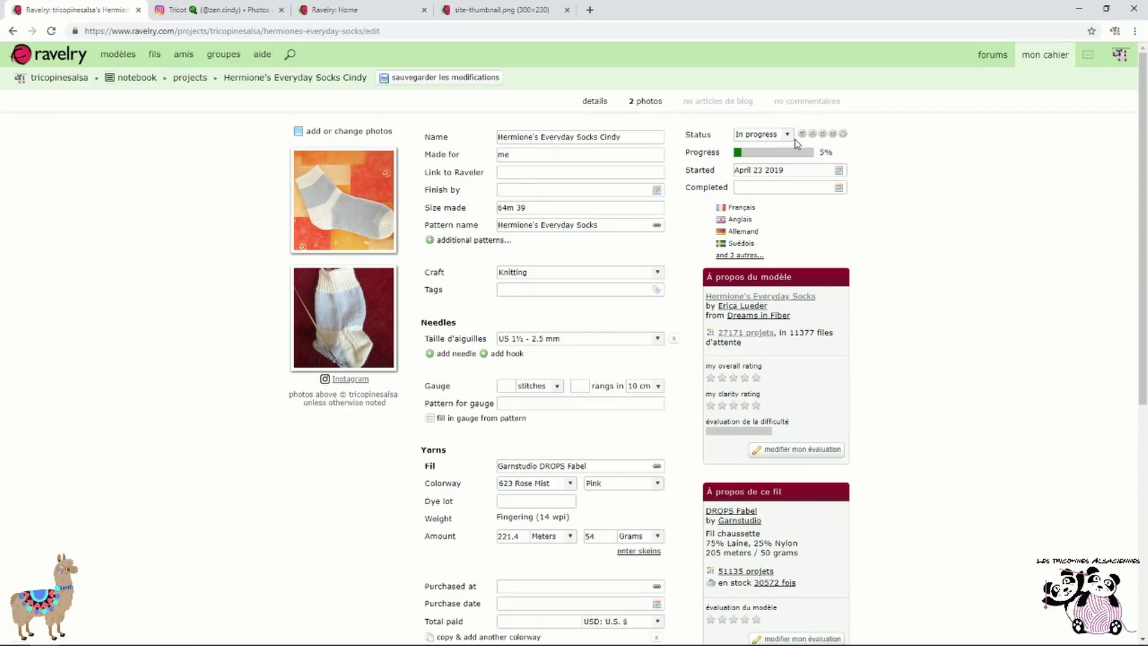
click(788, 135)
click(772, 155)
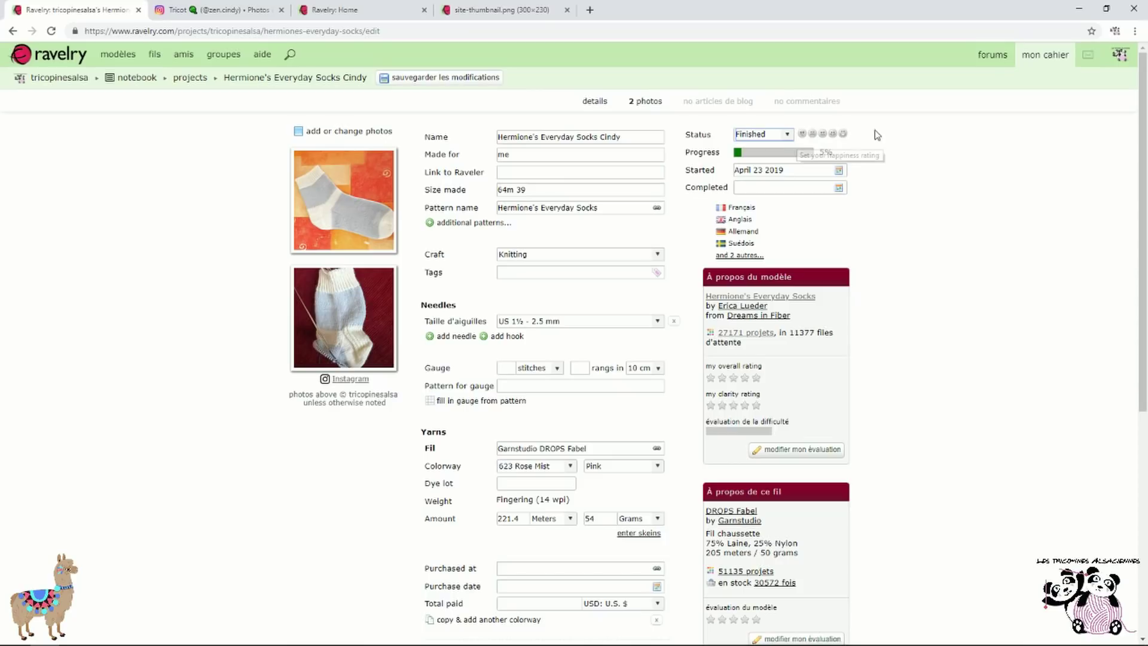
click(810, 156)
click(812, 153)
click(839, 188)
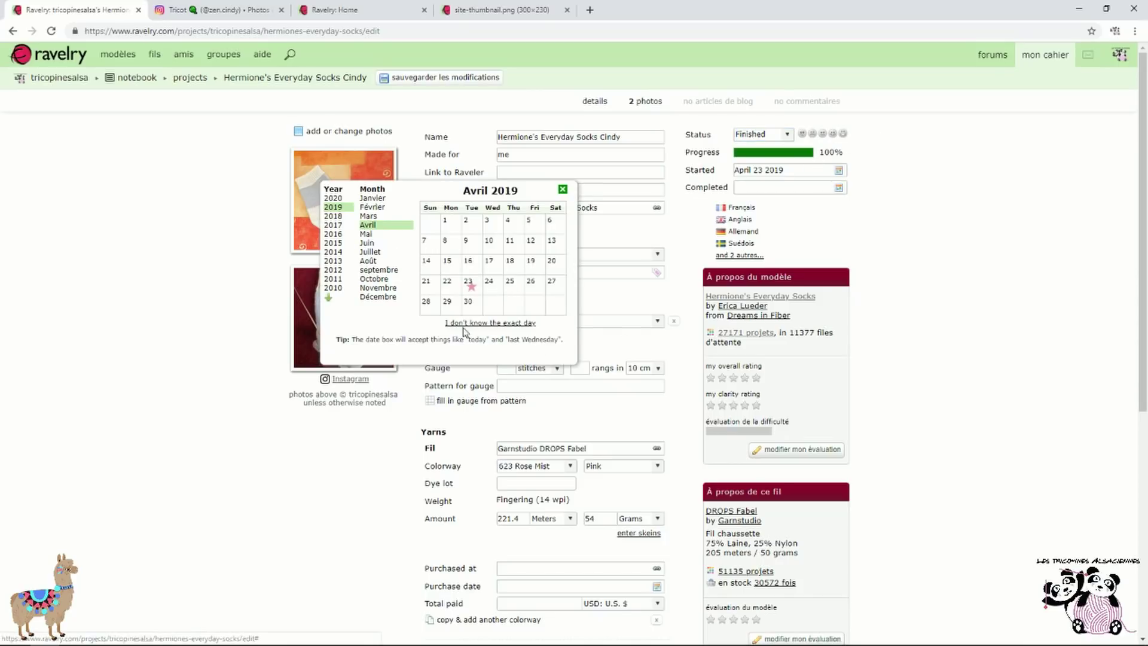
click(470, 284)
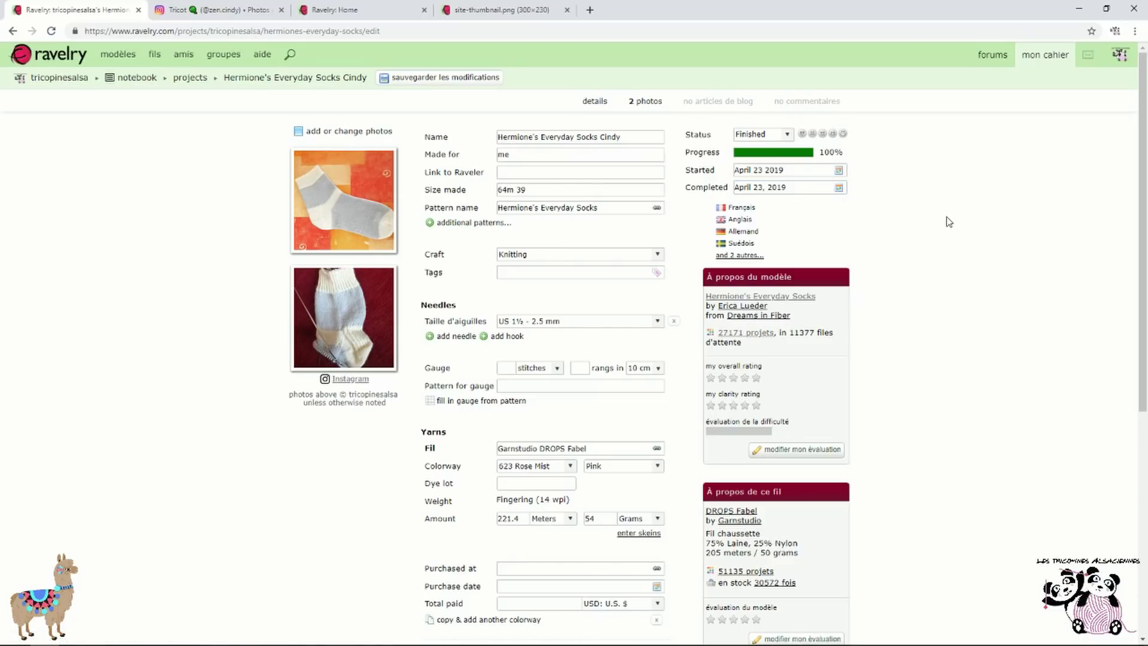
Write 'FLKH 25 rg jerse' in the project notes and save the changes
scroll(923, 249, down, 1)
scroll(923, 250, up, 1)
scroll(584, 263, down, 1)
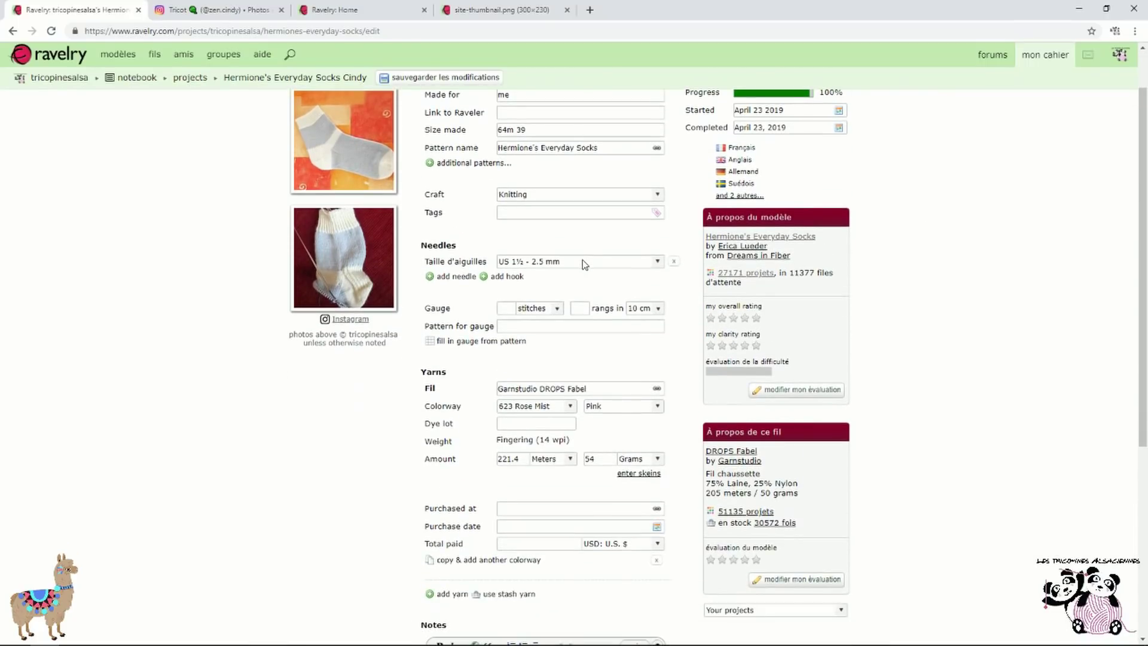
scroll(584, 263, down, 2)
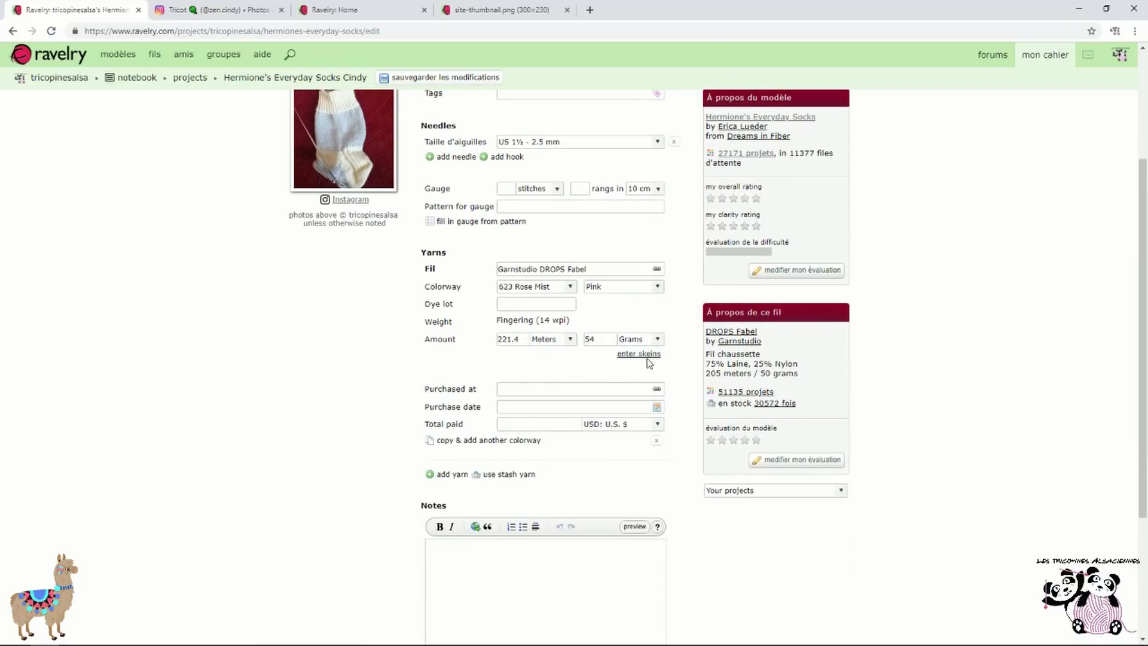
scroll(569, 325, down, 3)
click(552, 410)
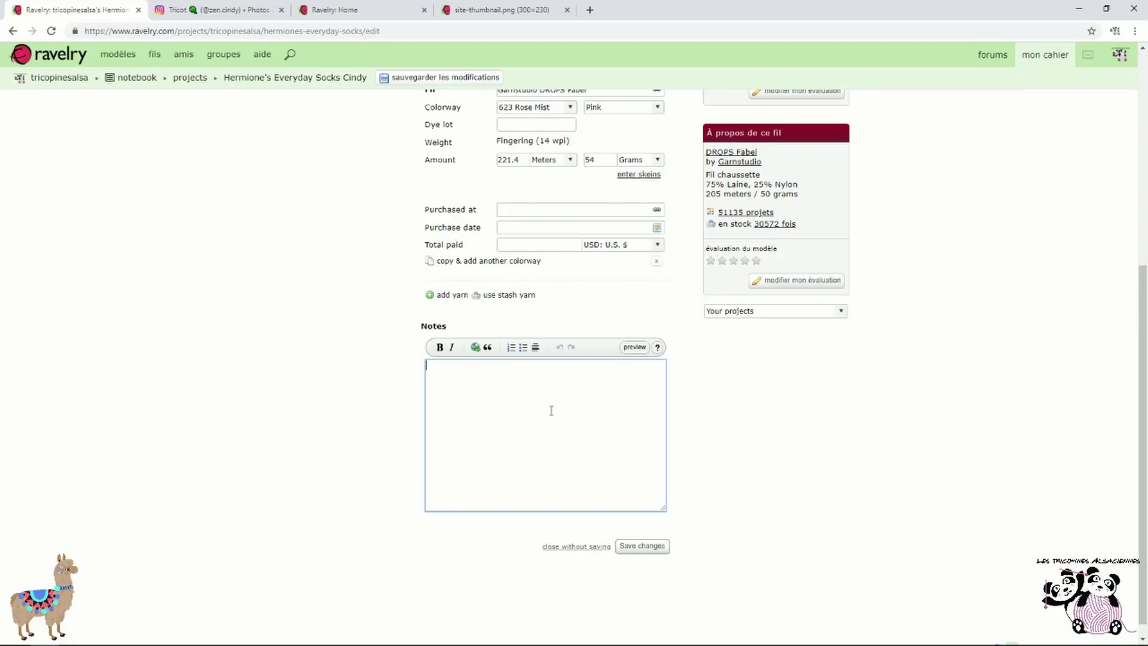
text(F)
text(LKH 25 rg )
text(jersey)
click(641, 546)
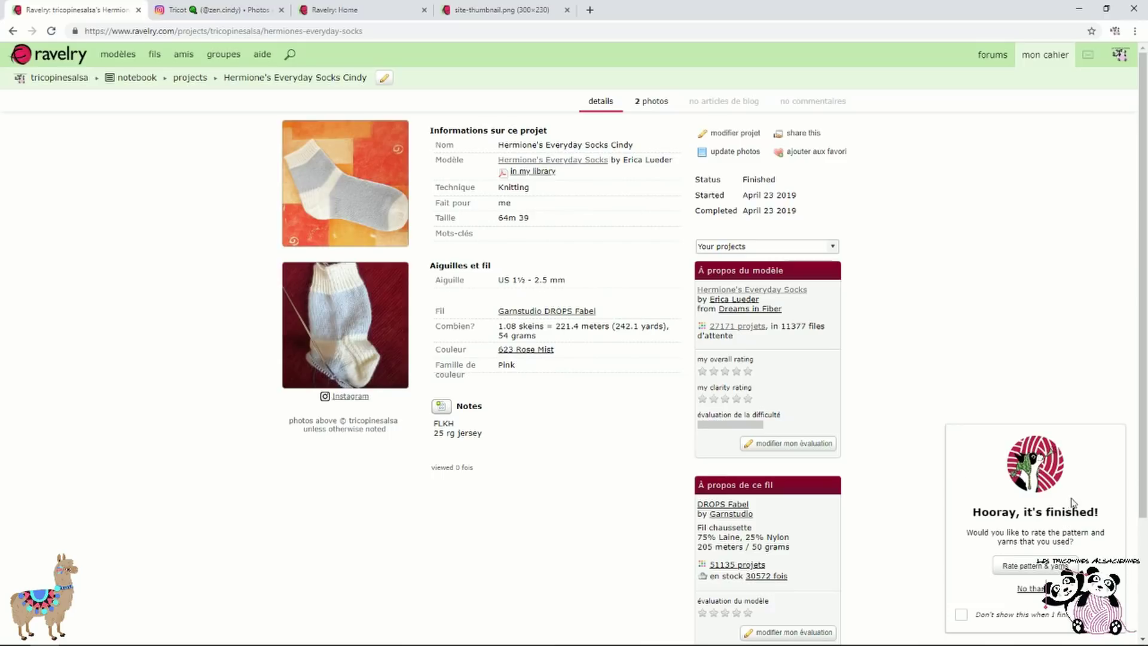
Dismiss the Hooray rating prompt and return to the projects notebook
click(1030, 588)
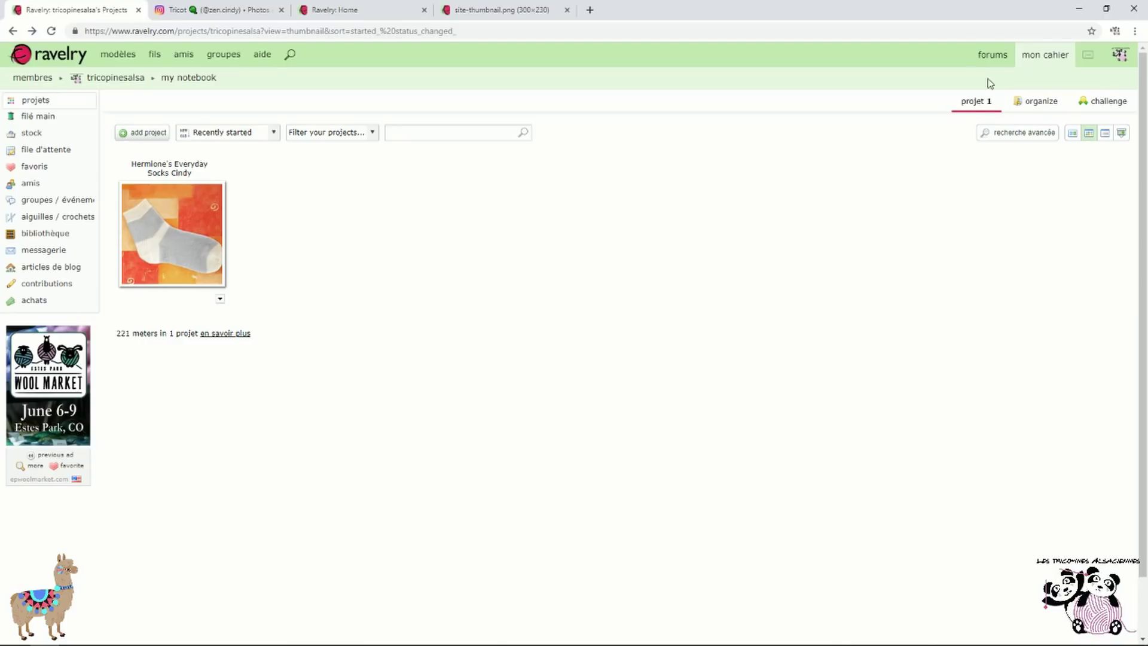
mouse_move(1068, 57)
click(1048, 81)
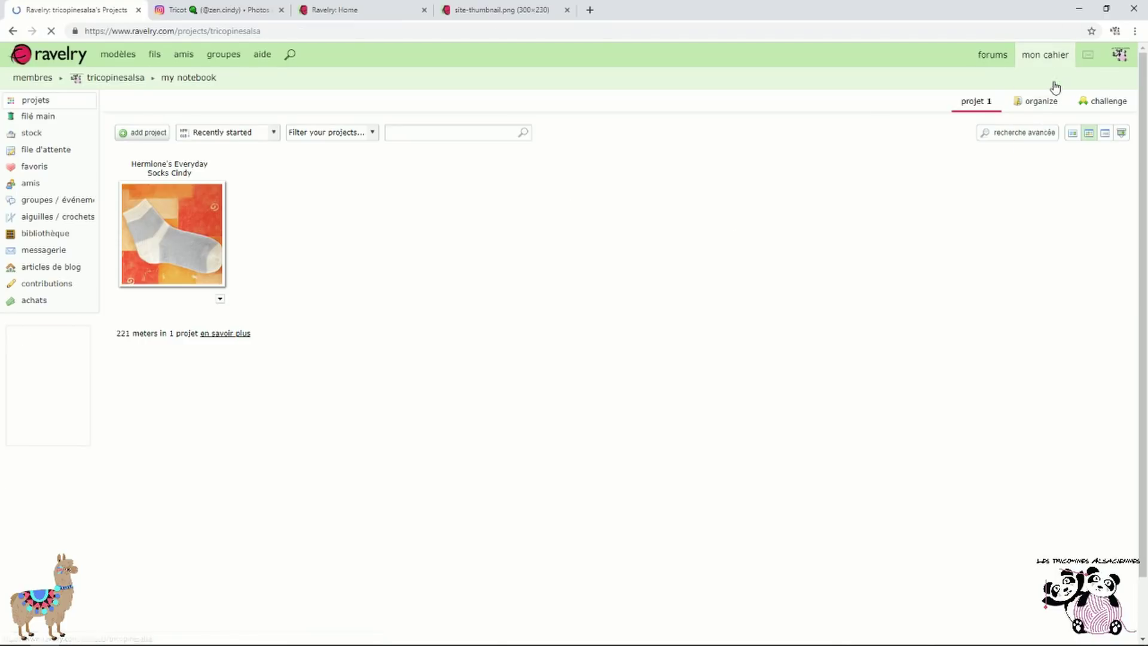
Create a Knitting project named 'test chaussette' using a pattern not in Ravelry
click(148, 137)
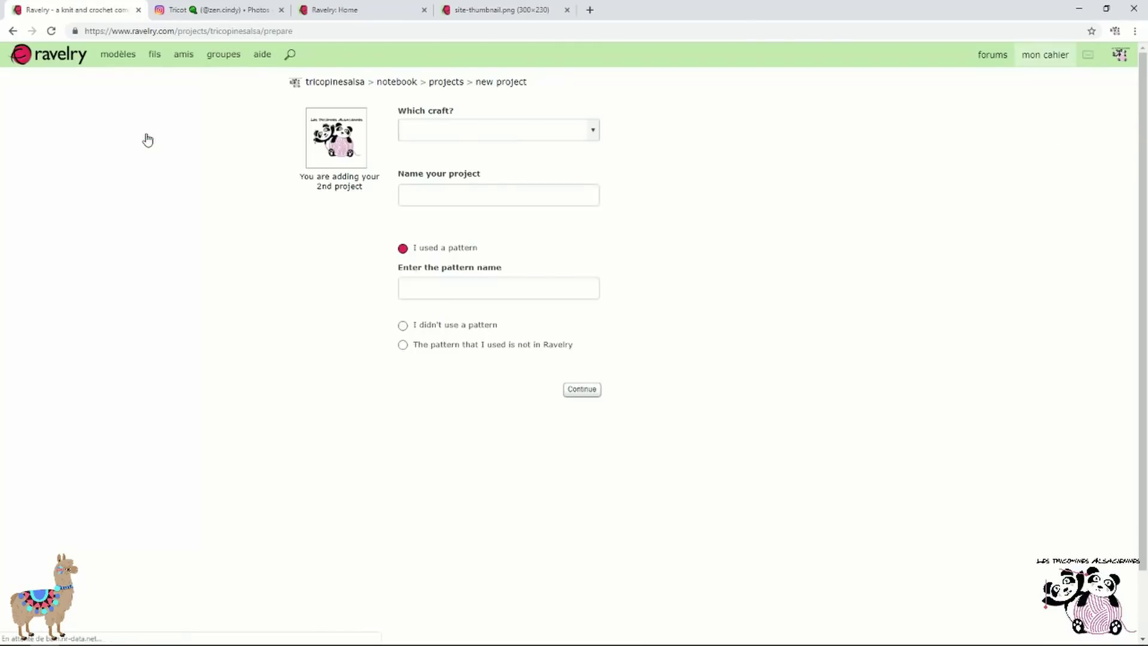
click(465, 129)
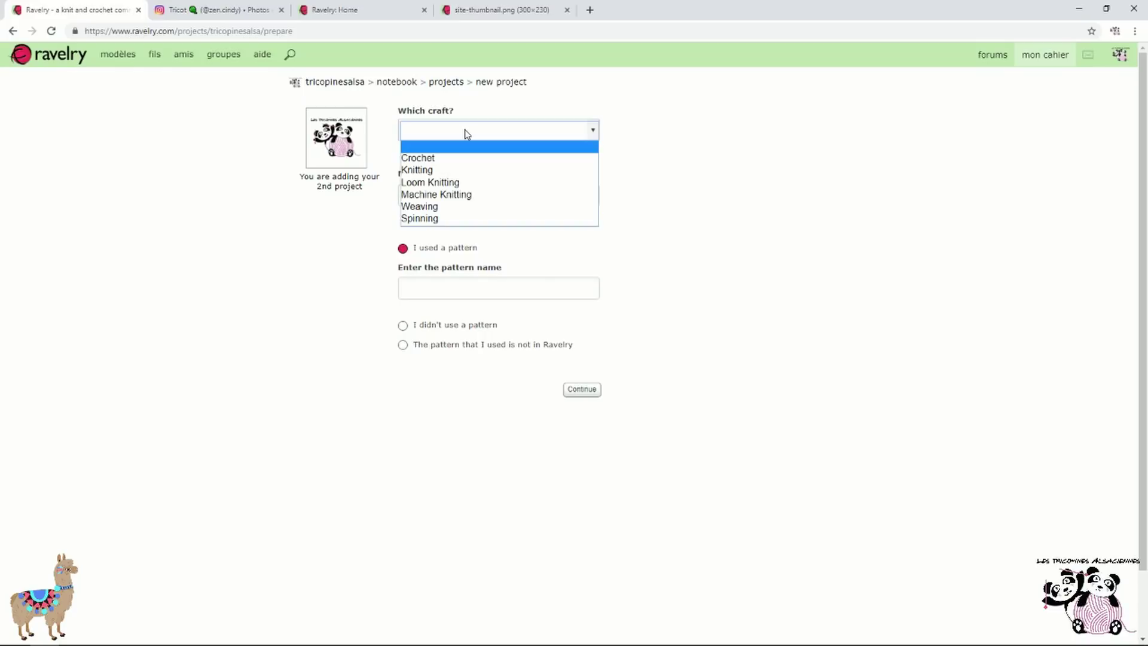
click(482, 175)
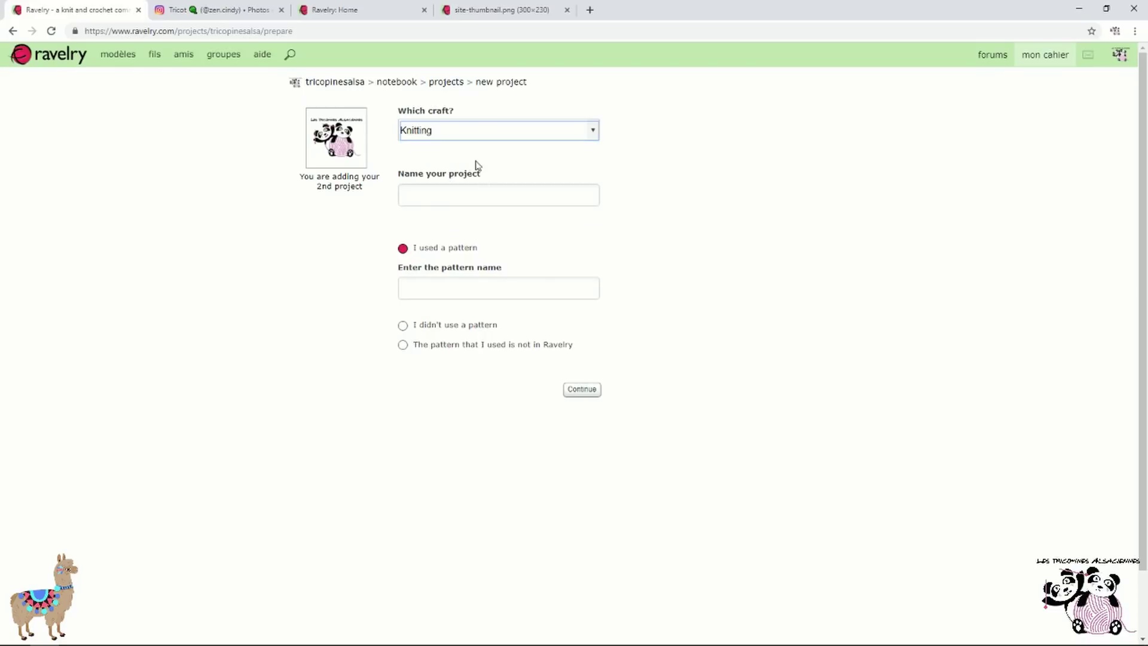
click(483, 190)
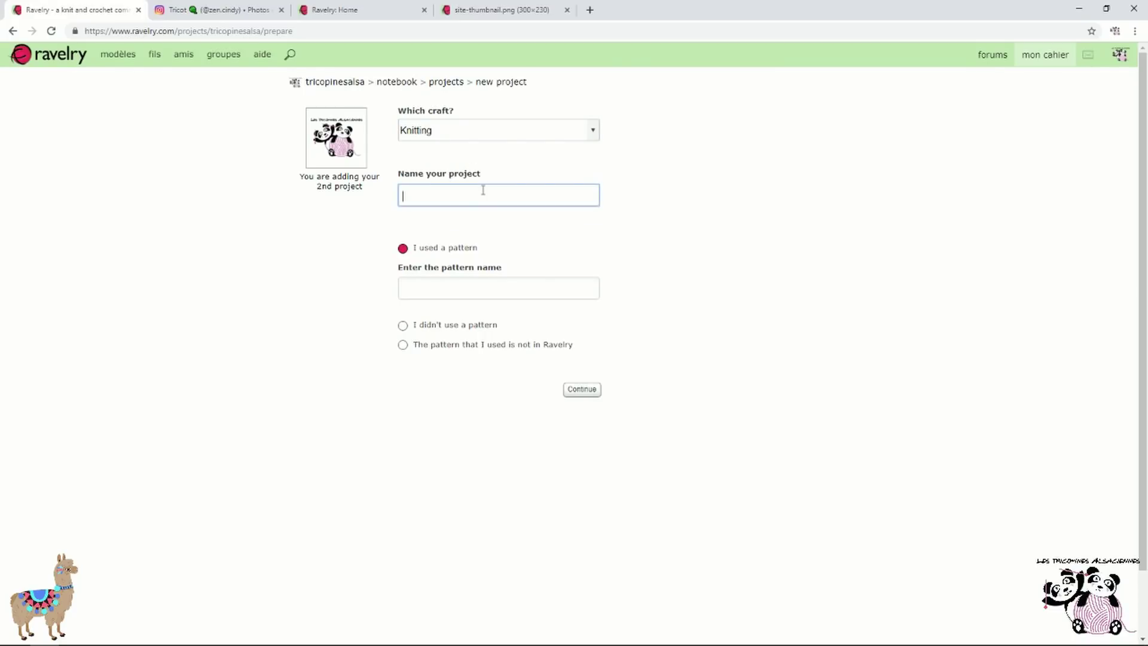
text(test chaussettes)
click(402, 345)
click(598, 394)
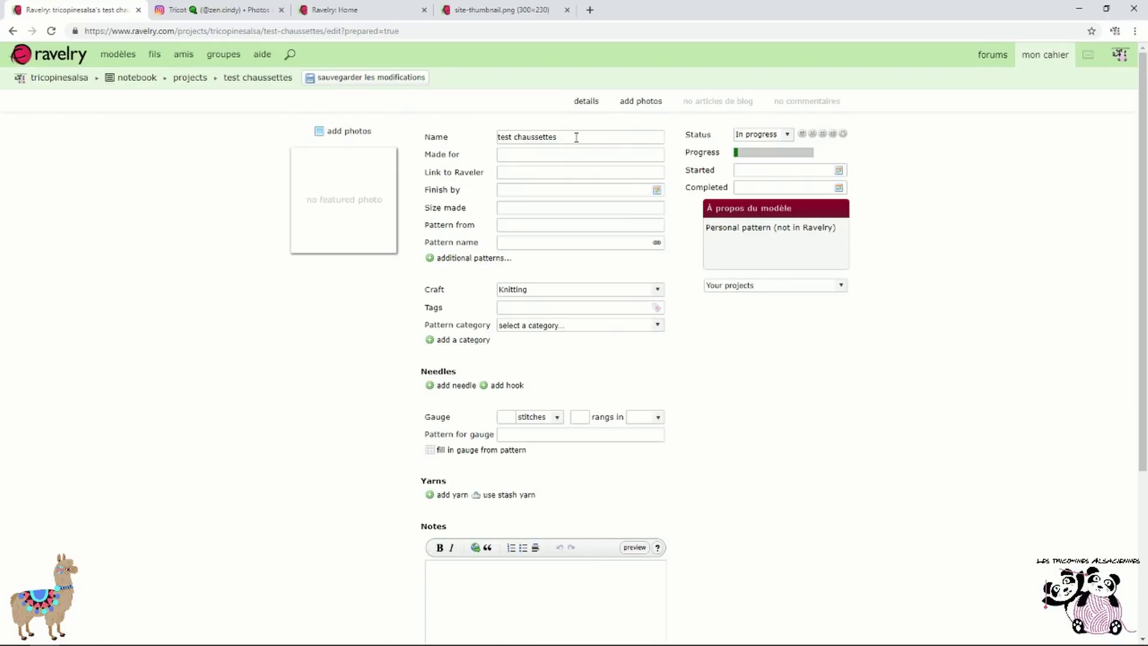
Set the project as made for me with size made 64m 39
click(591, 155)
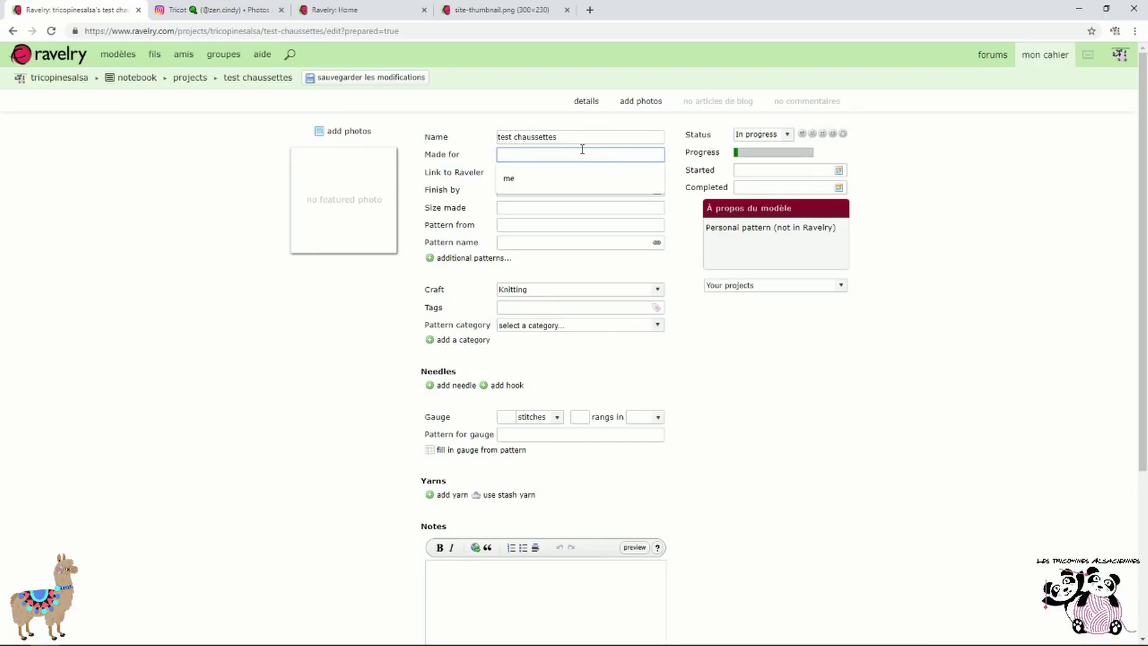
click(518, 178)
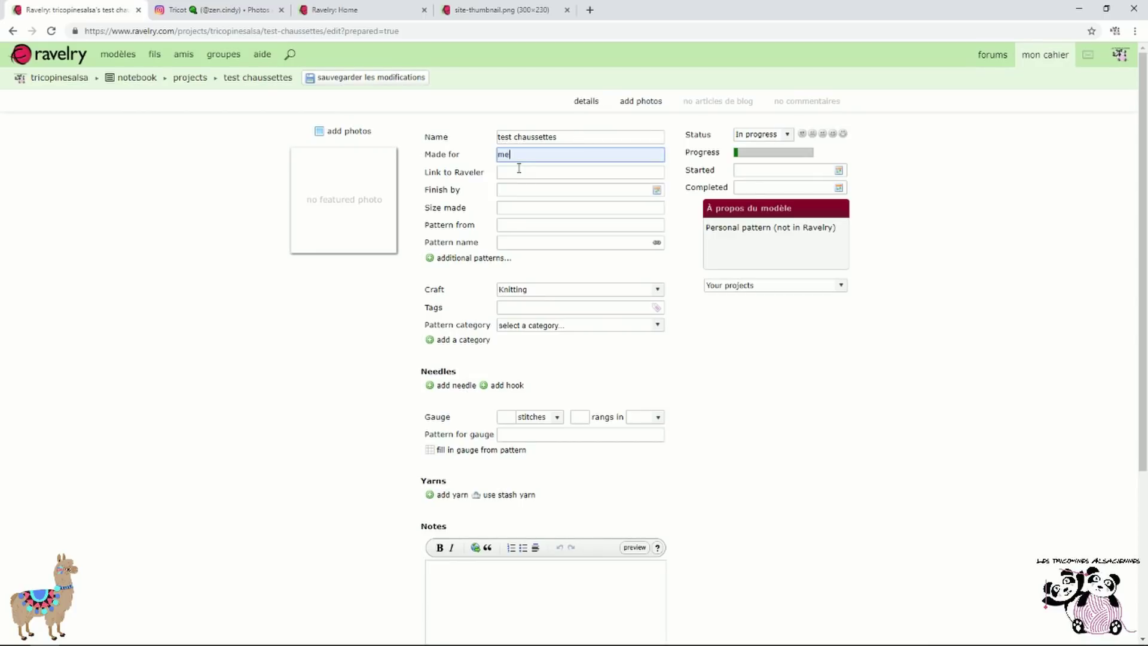
click(531, 207)
click(536, 230)
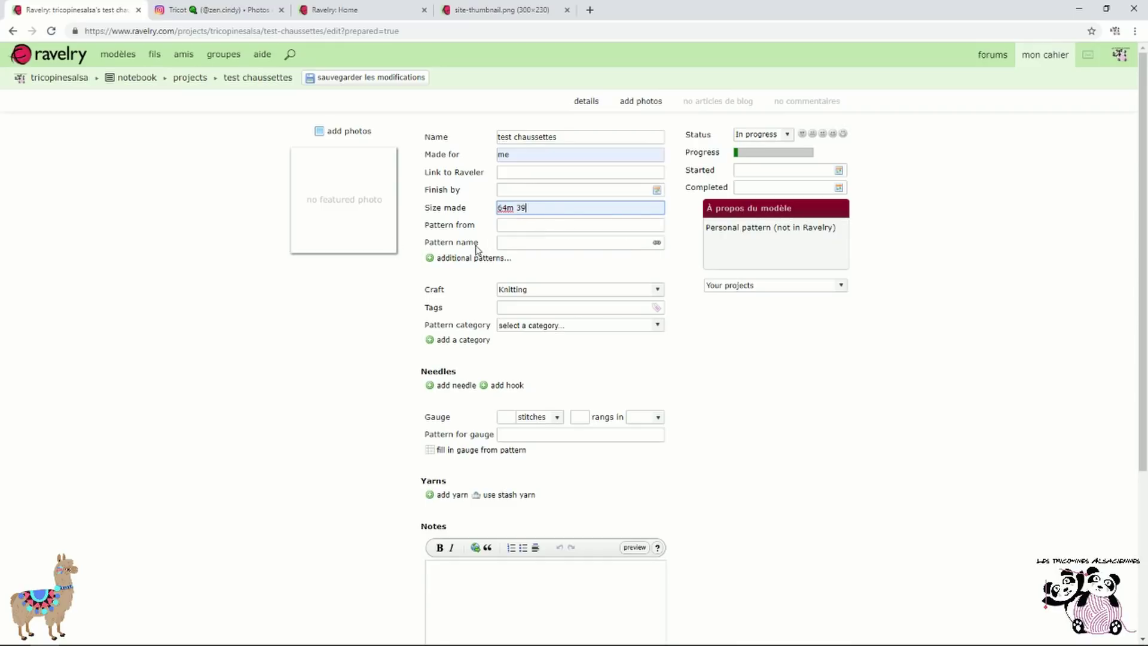
Link Les chaussettes de Milie as the pattern, clear it again, and save the project
click(537, 243)
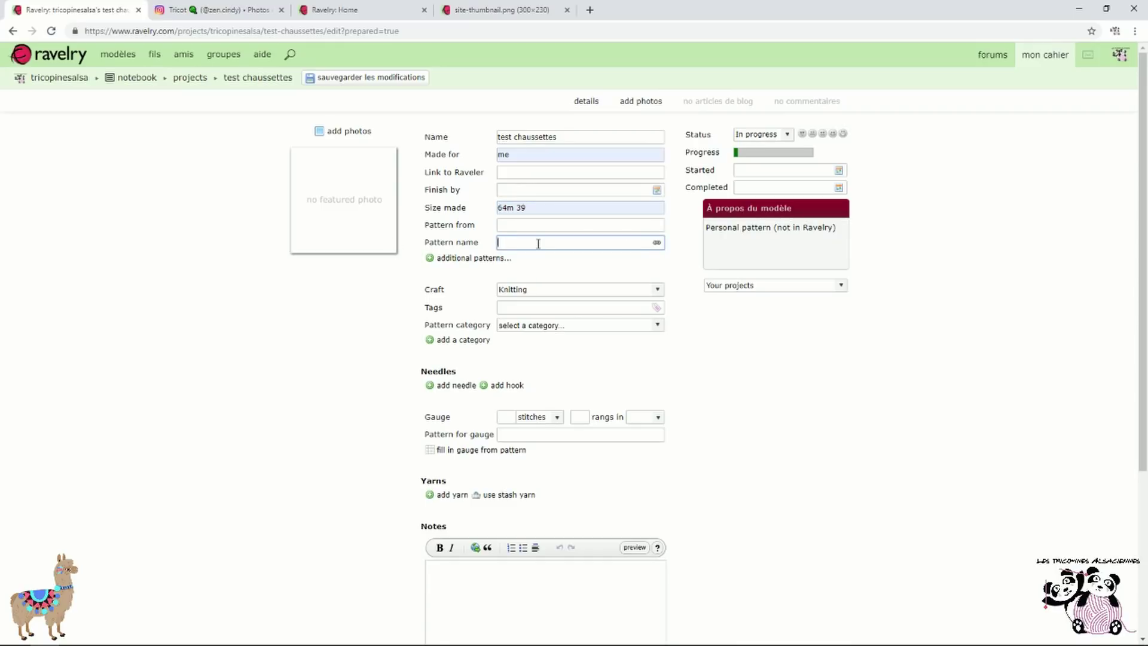
text(les chaussettes de milie)
click(657, 242)
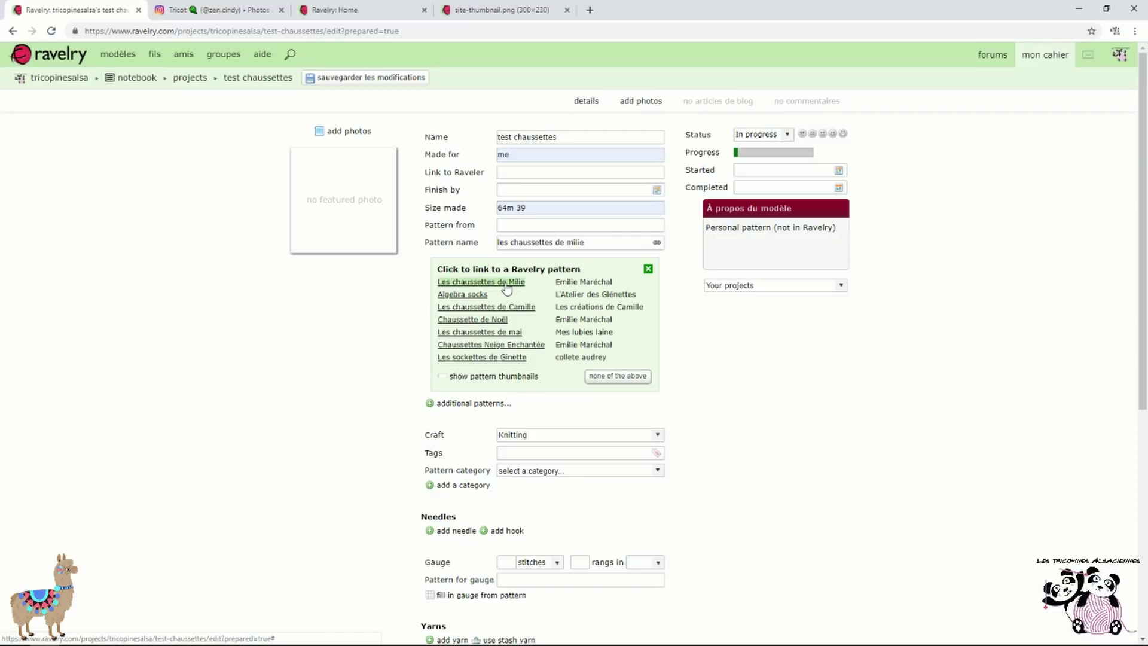
click(506, 285)
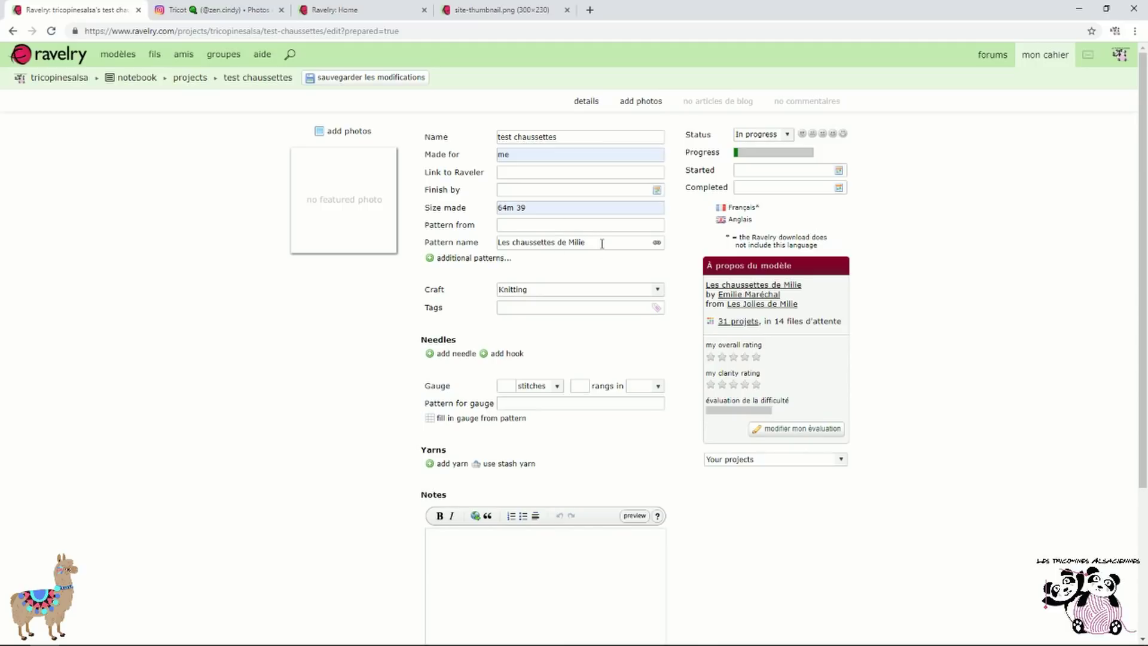
drag(602, 243, 372, 239)
key(BackSpace)
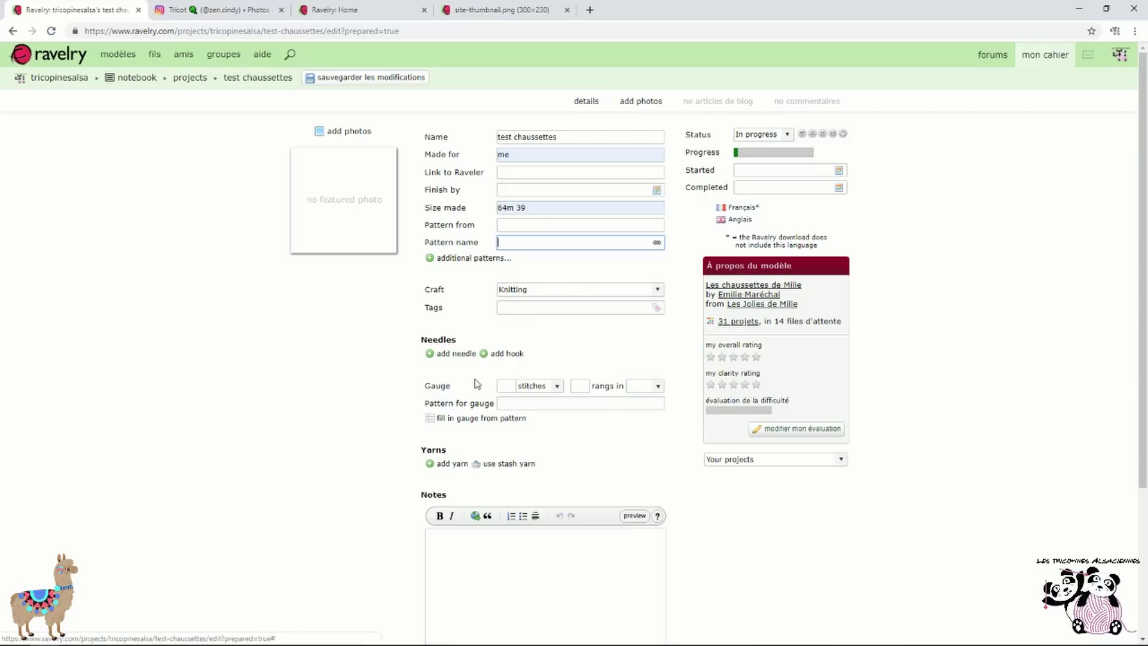
scroll(548, 415, down, 1)
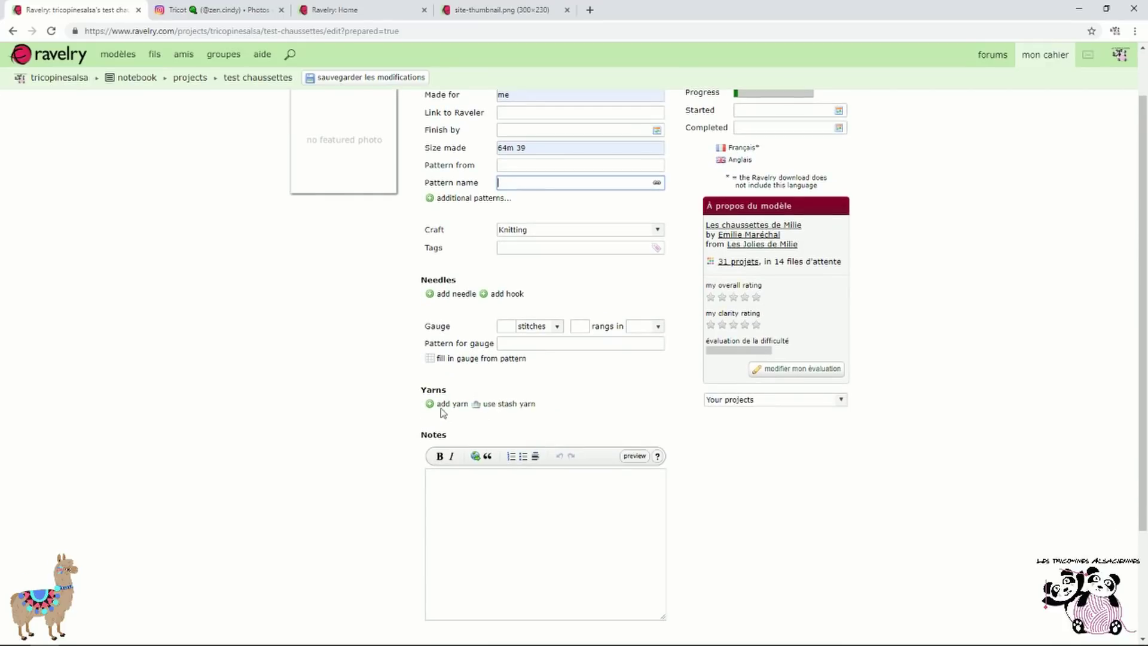
scroll(665, 434, up, 1)
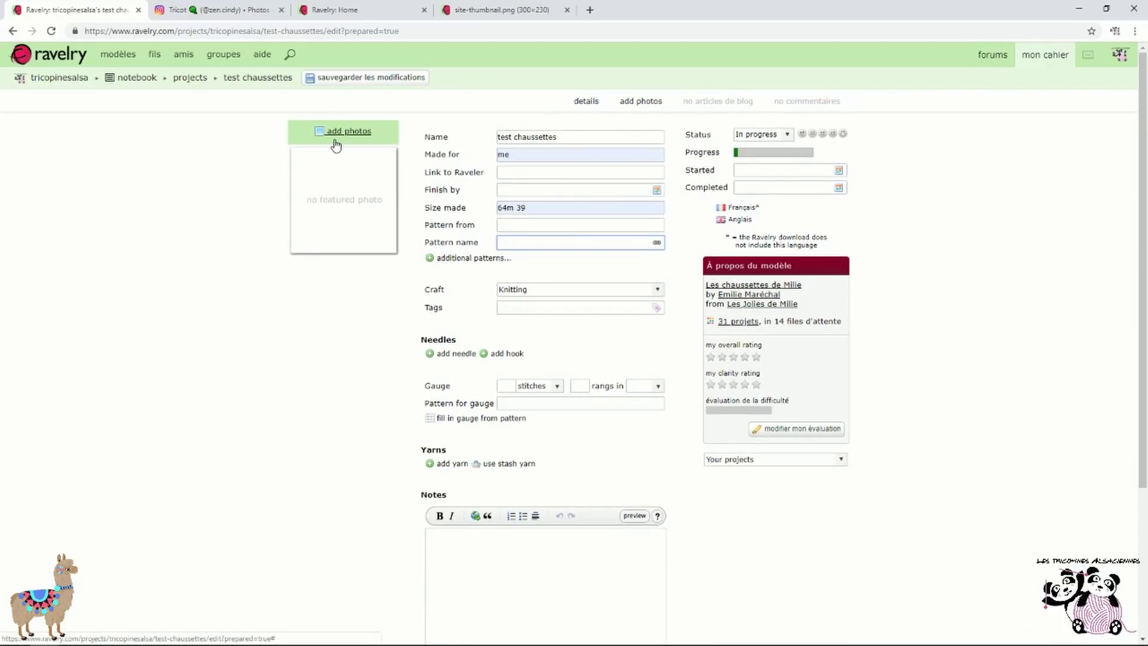
scroll(598, 264, down, 3)
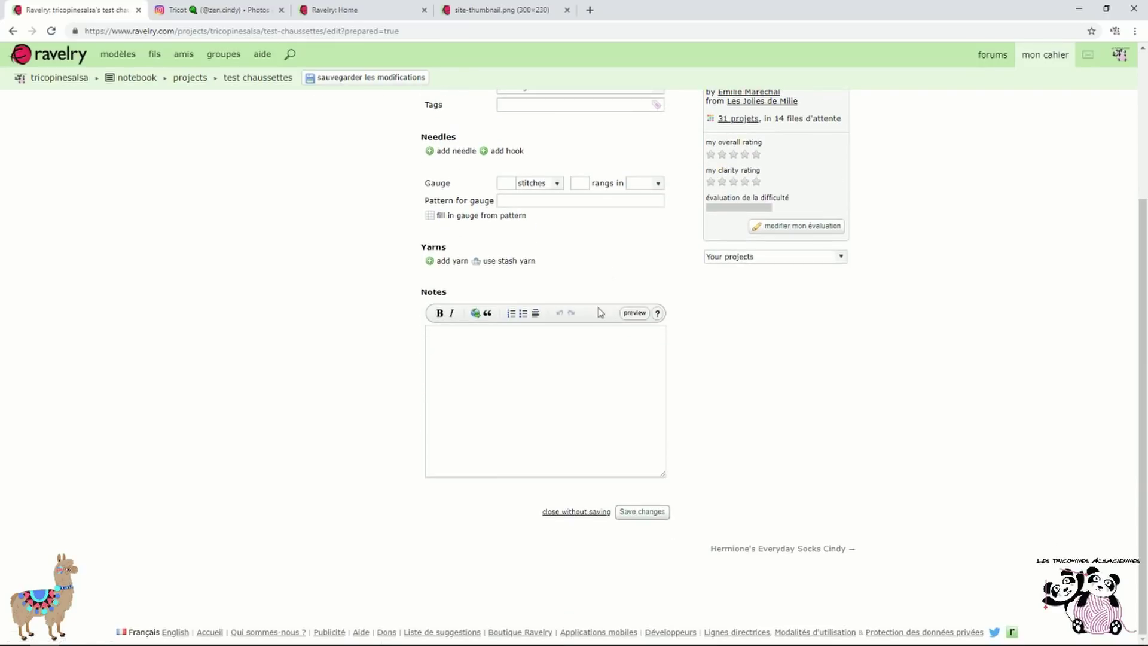
click(644, 511)
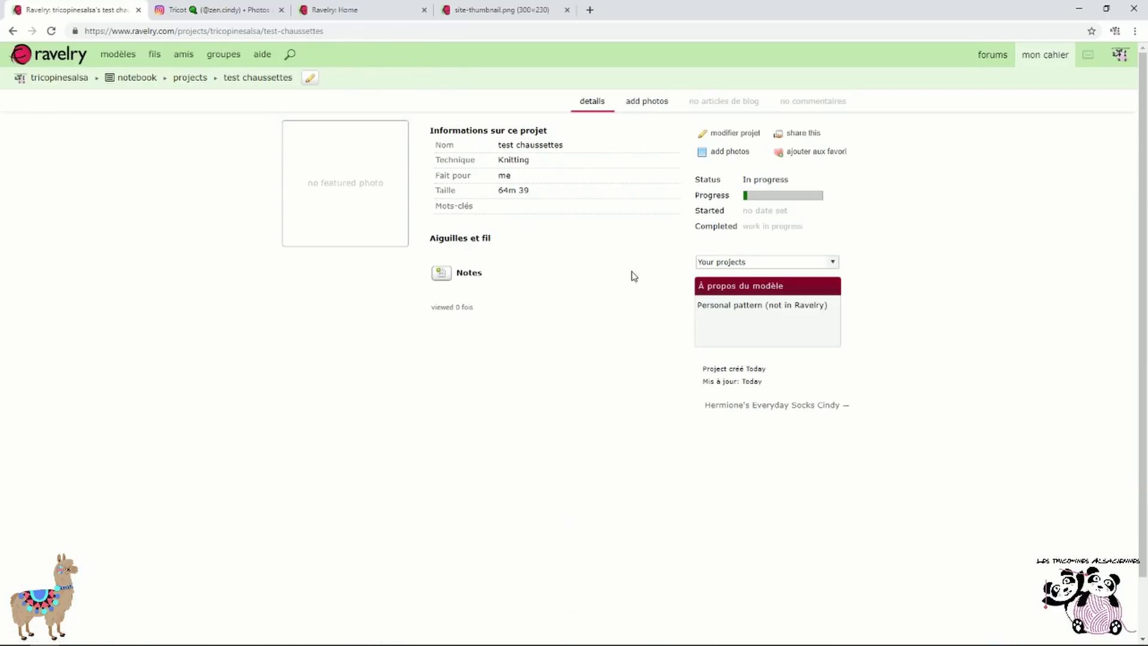
Open test chaussettes in its edit form from the notebook, then go back to the projects list
mouse_move(1056, 53)
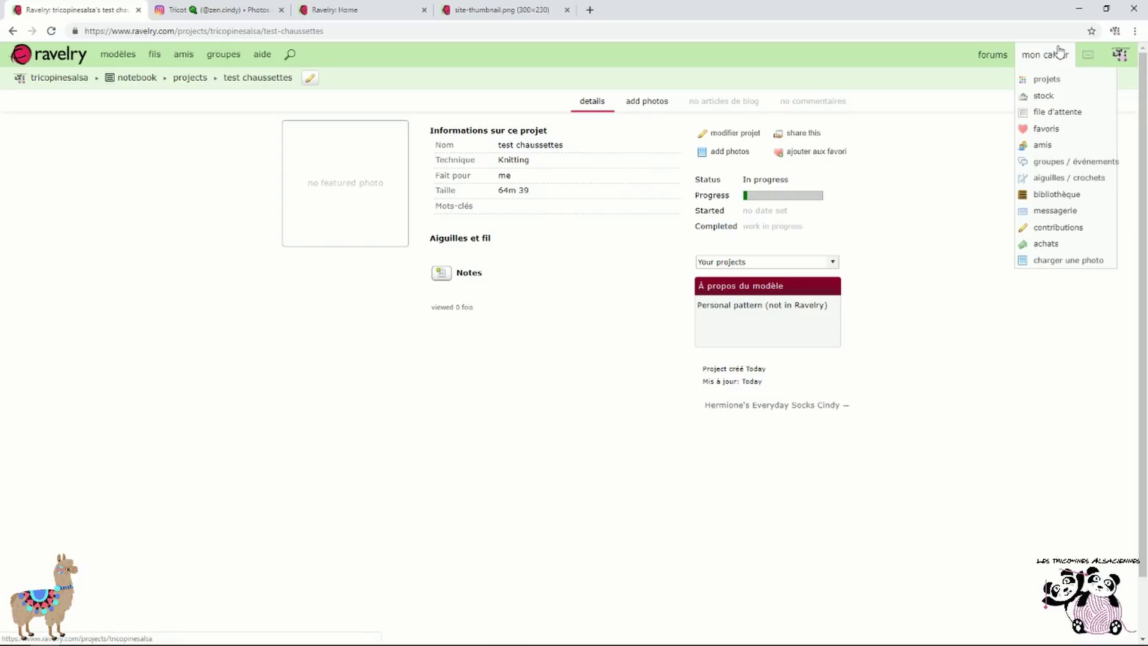
click(1062, 80)
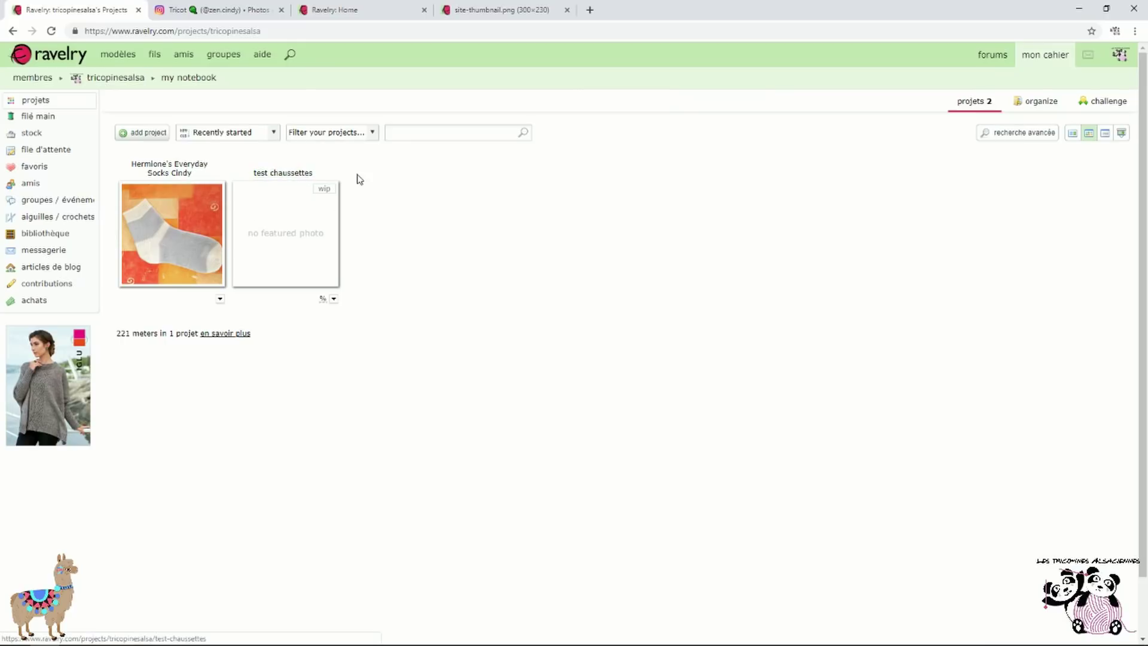
click(289, 175)
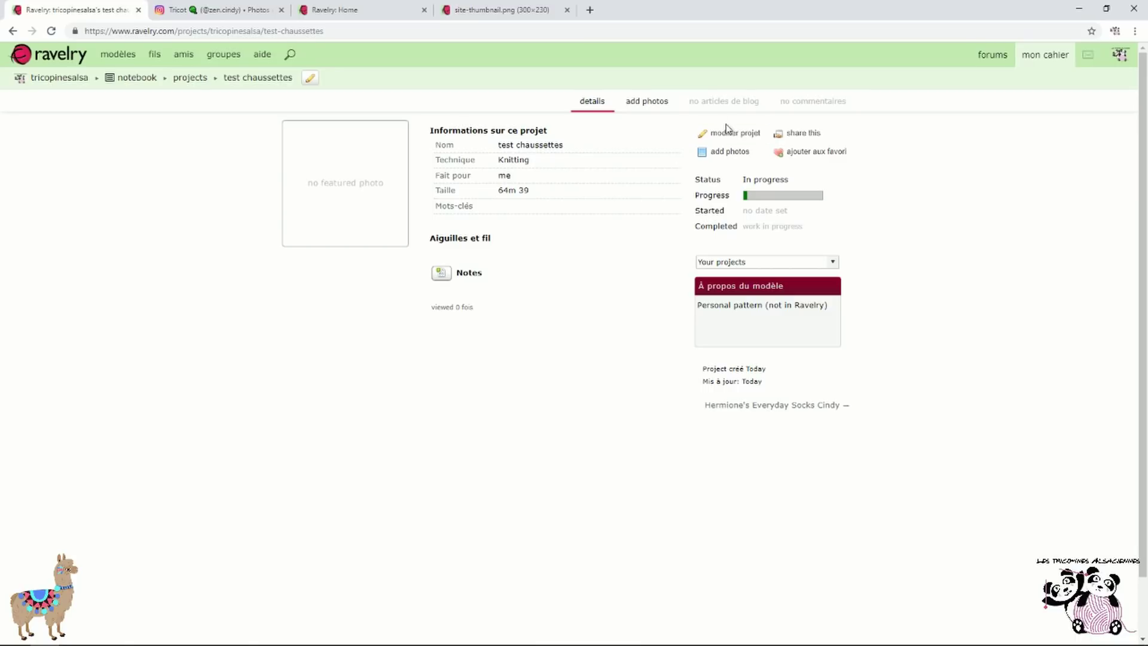
click(739, 141)
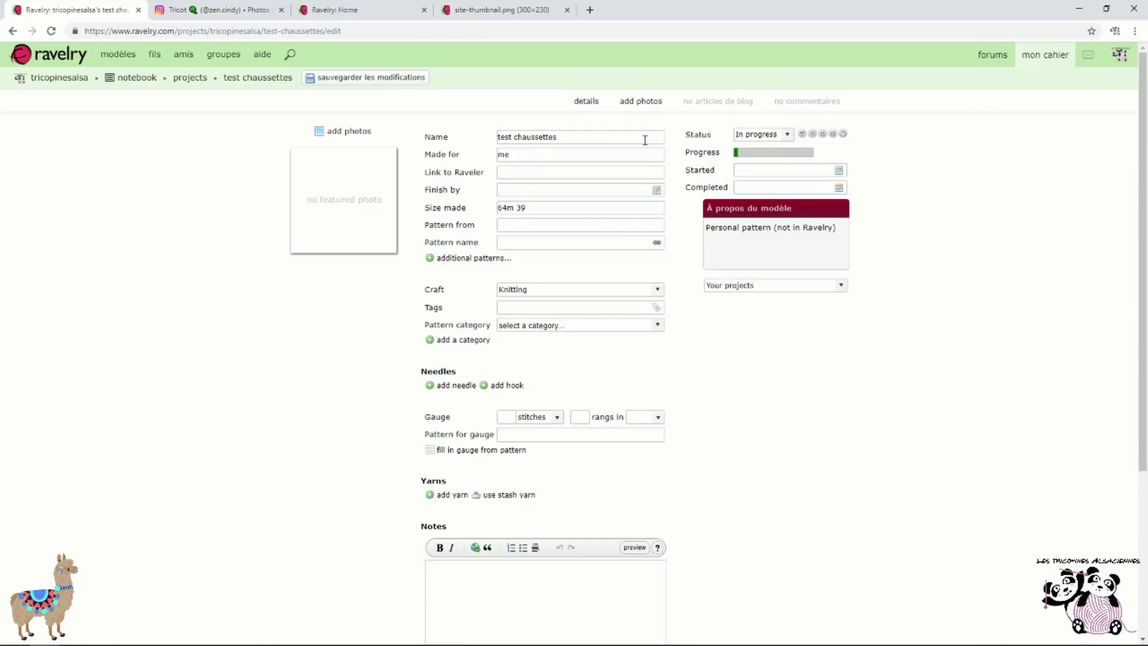
click(1056, 76)
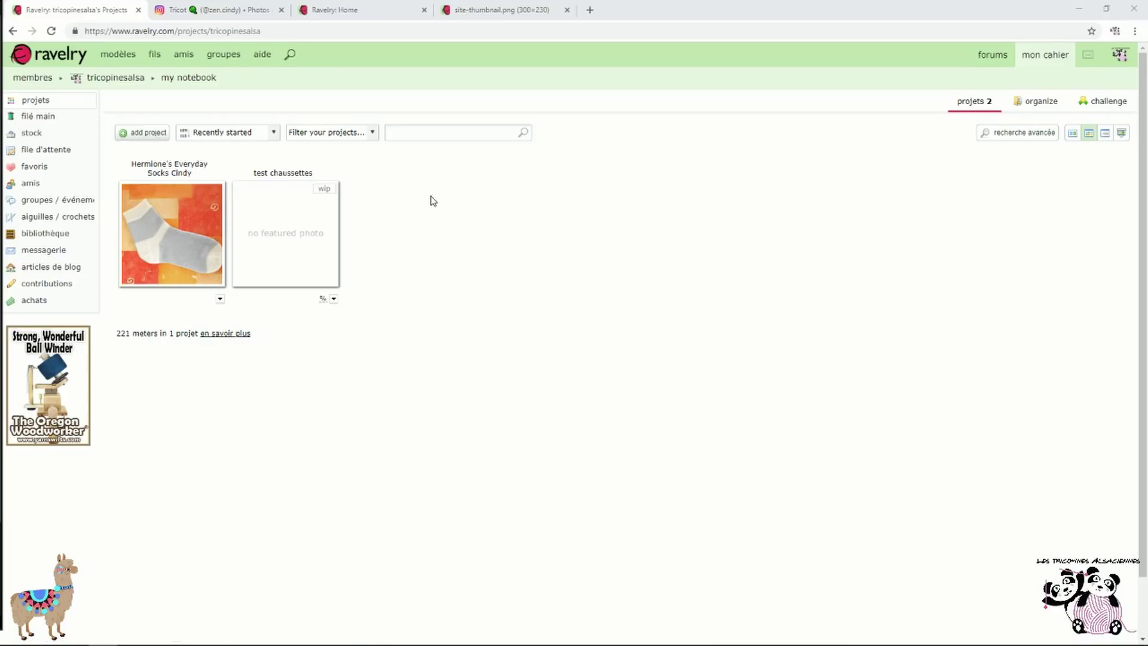
Set the 2019 project challenge goal to 10, then change it to 15 projects
click(1128, 106)
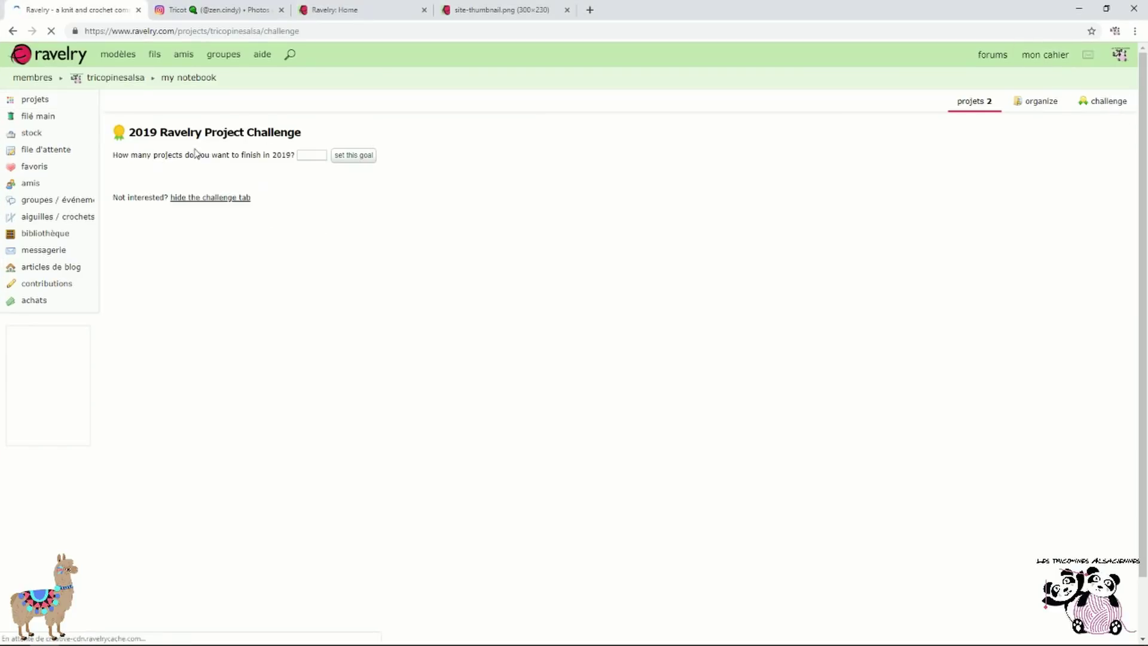
click(308, 155)
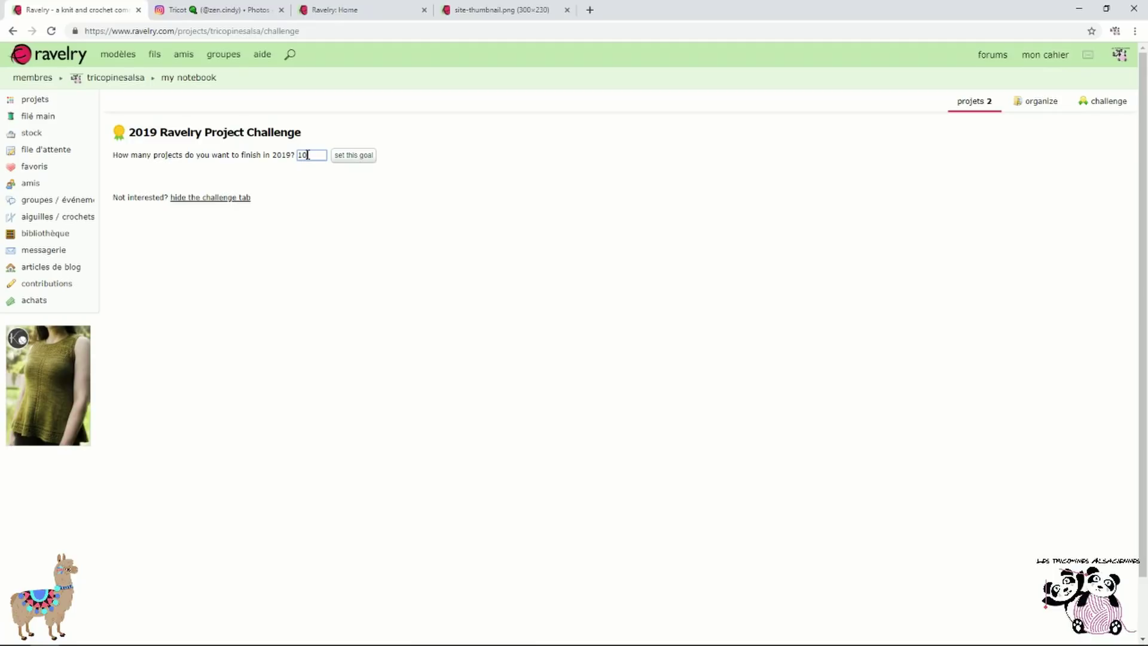
click(345, 156)
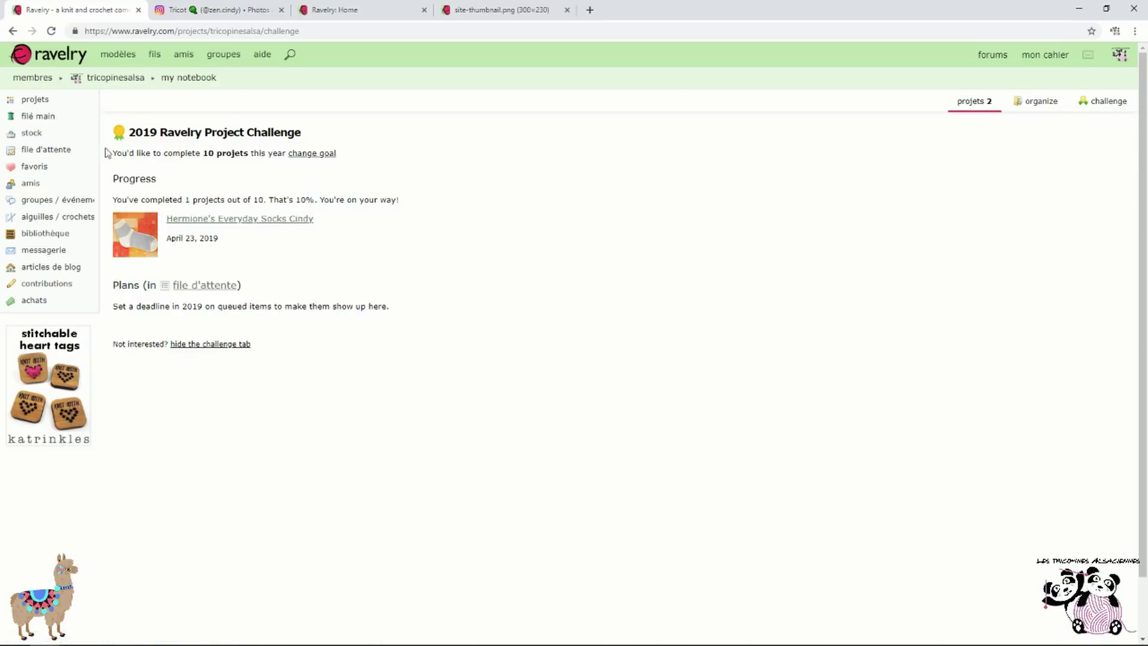
click(320, 156)
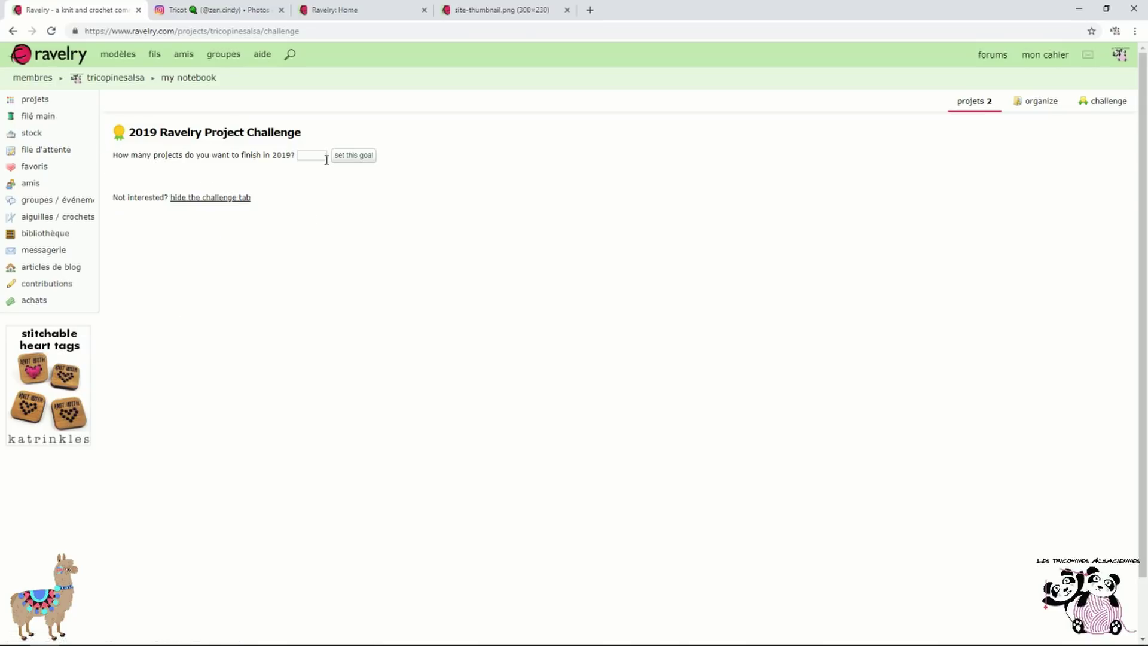
click(311, 155)
text(15)
click(348, 159)
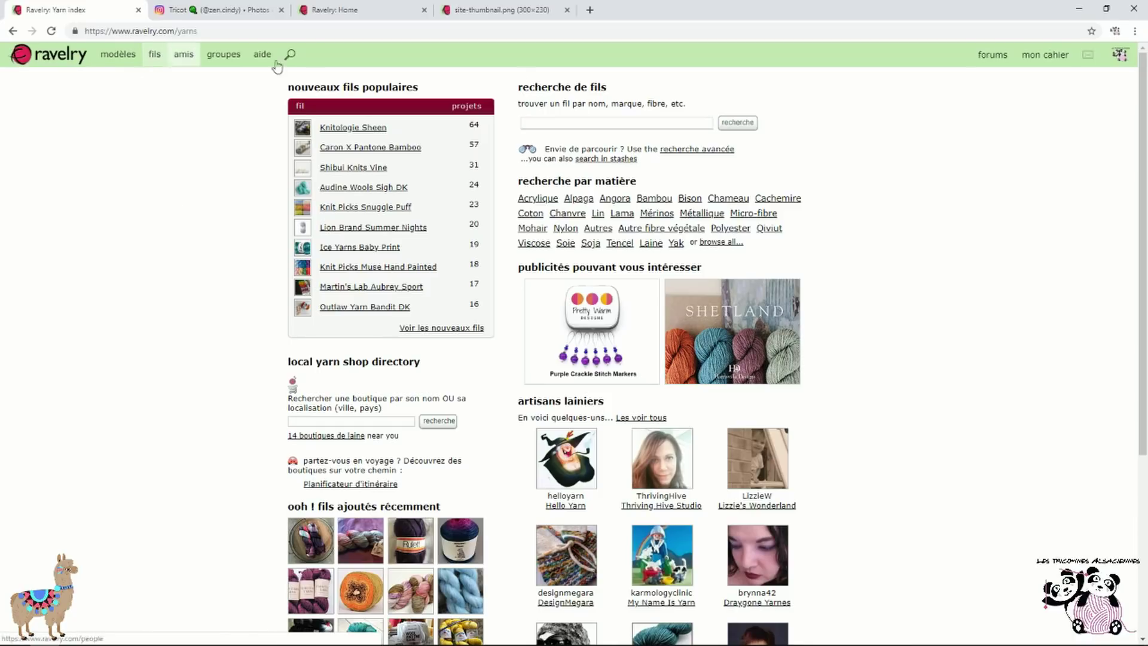
Search yarns for 'drops lima' and open Garnstudio's DROPS Lima yarn page
click(159, 60)
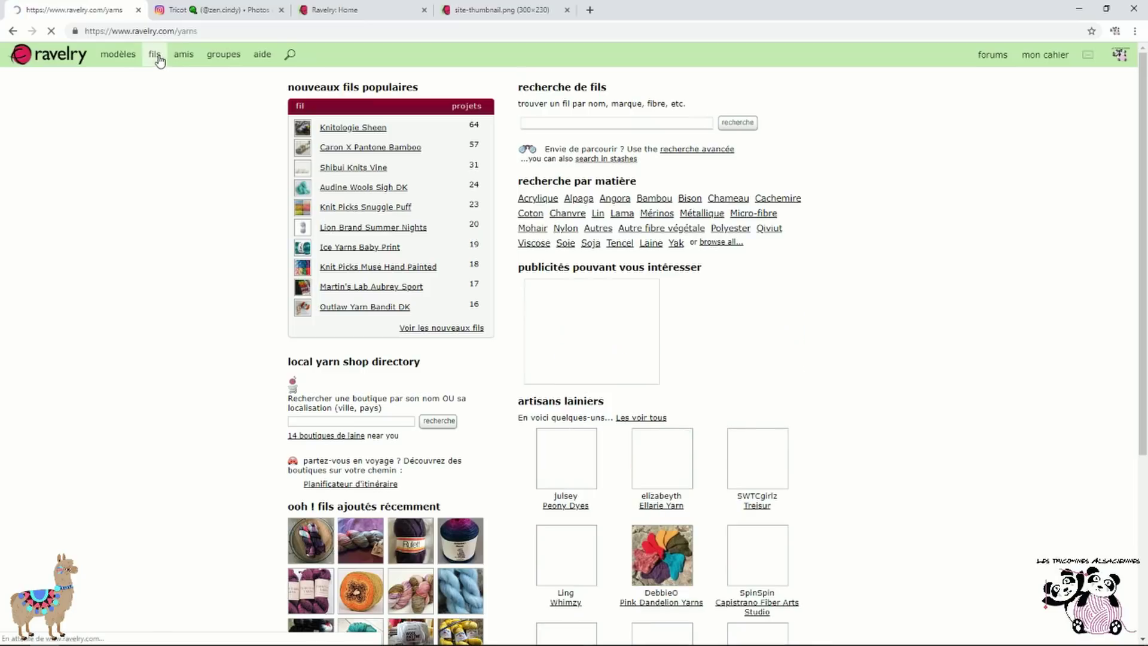
click(292, 56)
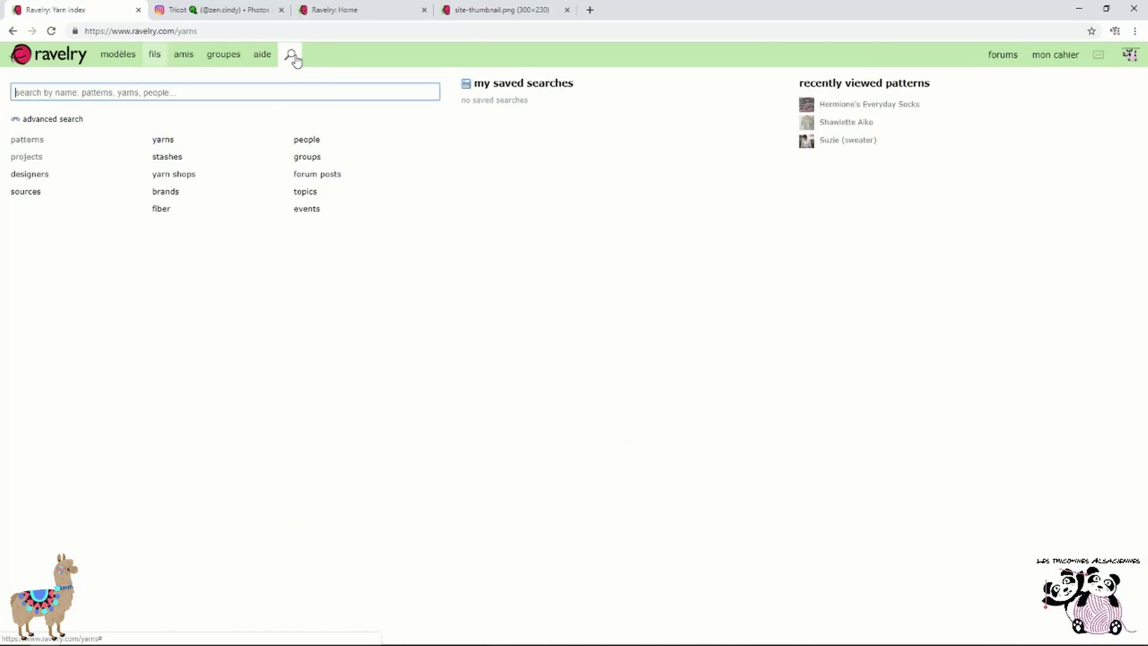
click(164, 144)
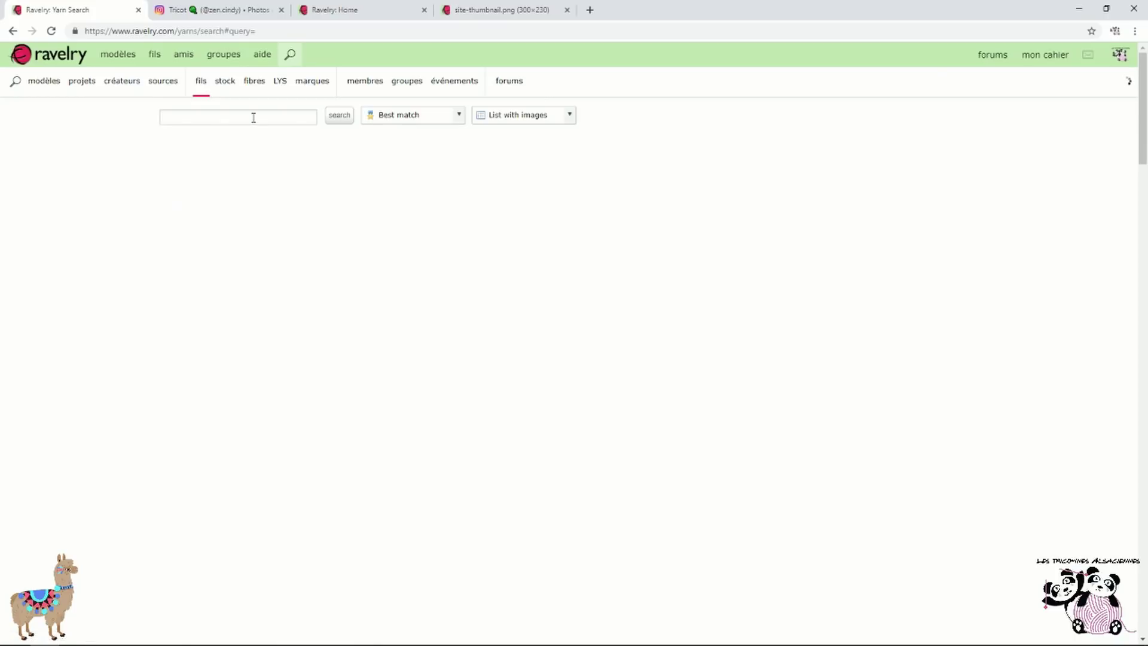
click(253, 117)
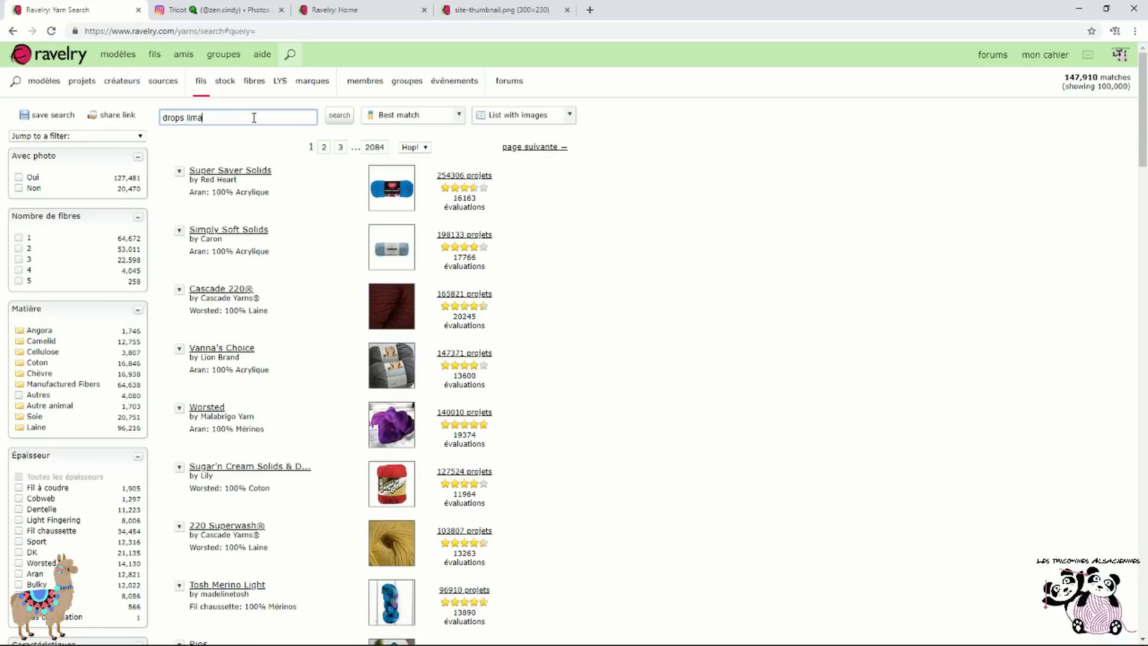
text(drops lima)
click(339, 116)
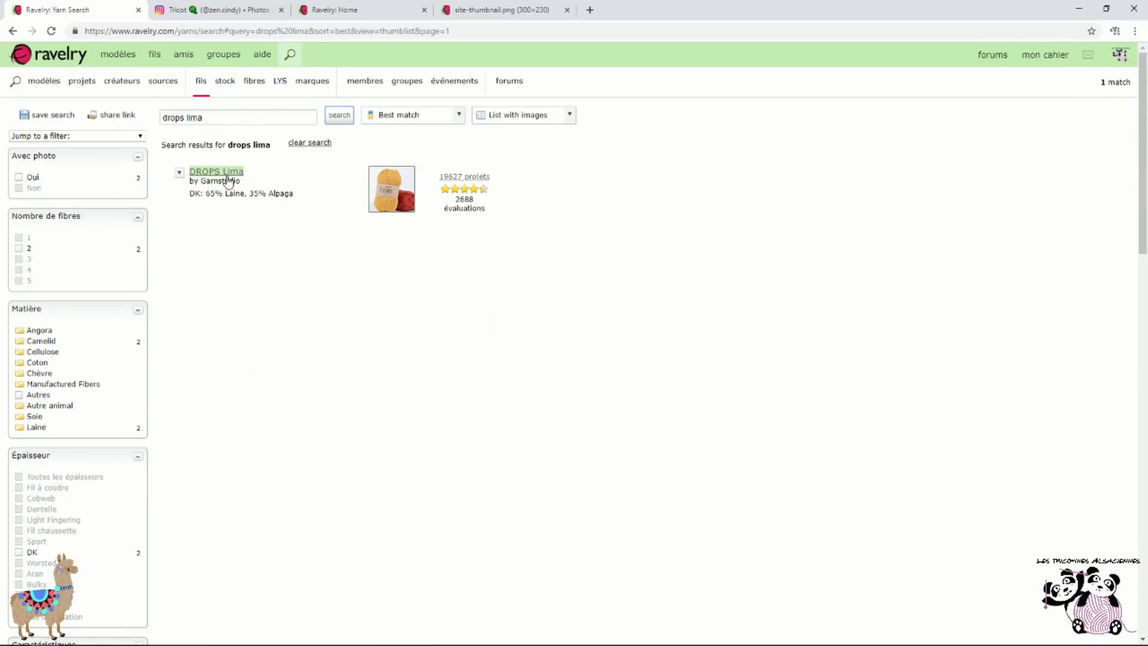
click(238, 173)
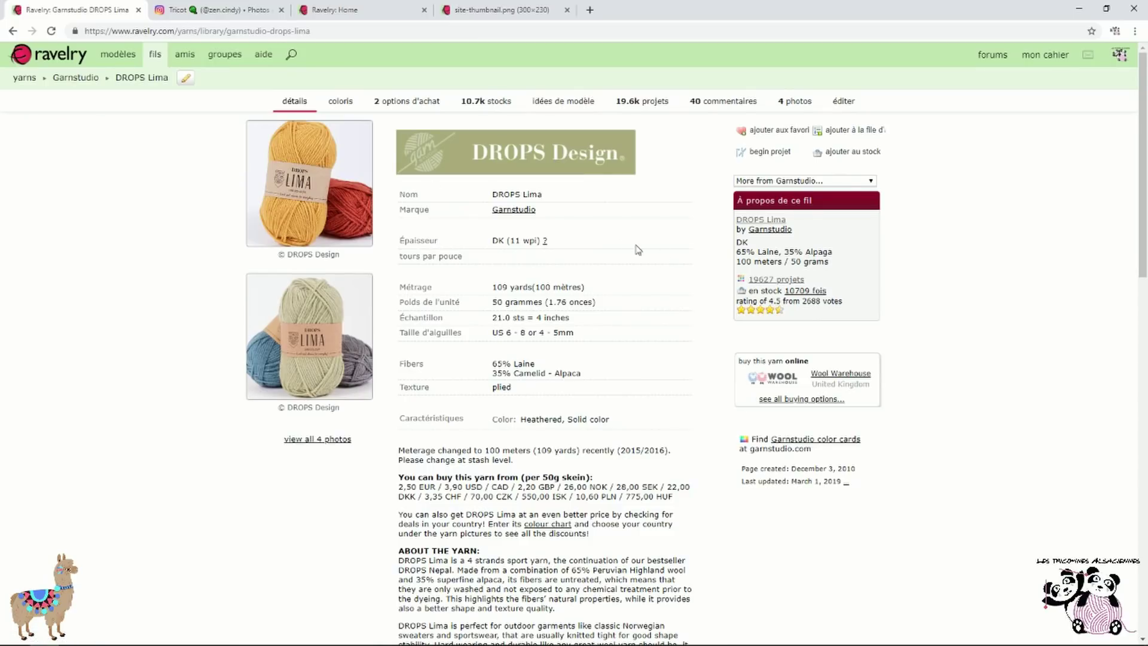
From the DROPS Lima colourways, open the projects made in 5820 Ruby Red
click(341, 109)
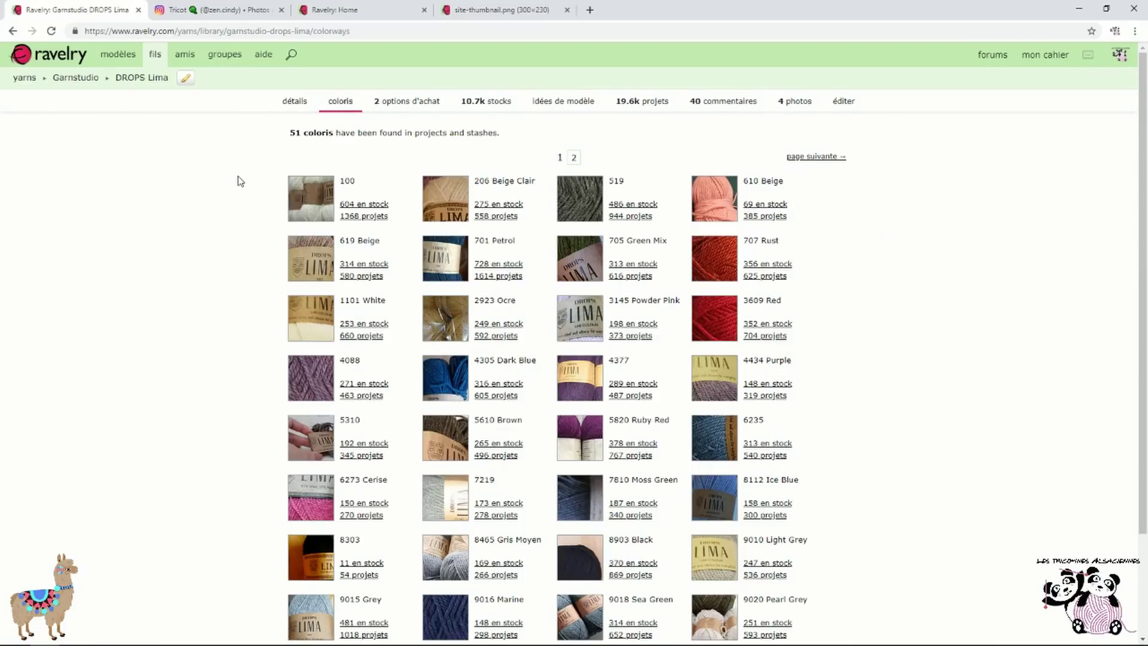
scroll(245, 182, down, 1)
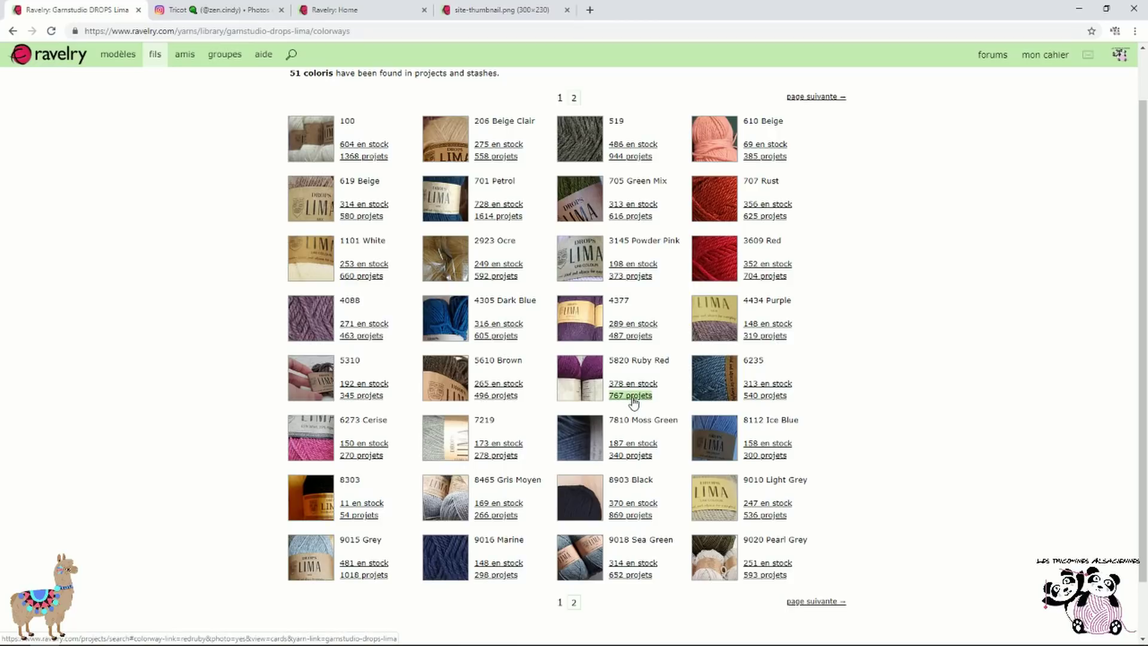
click(632, 397)
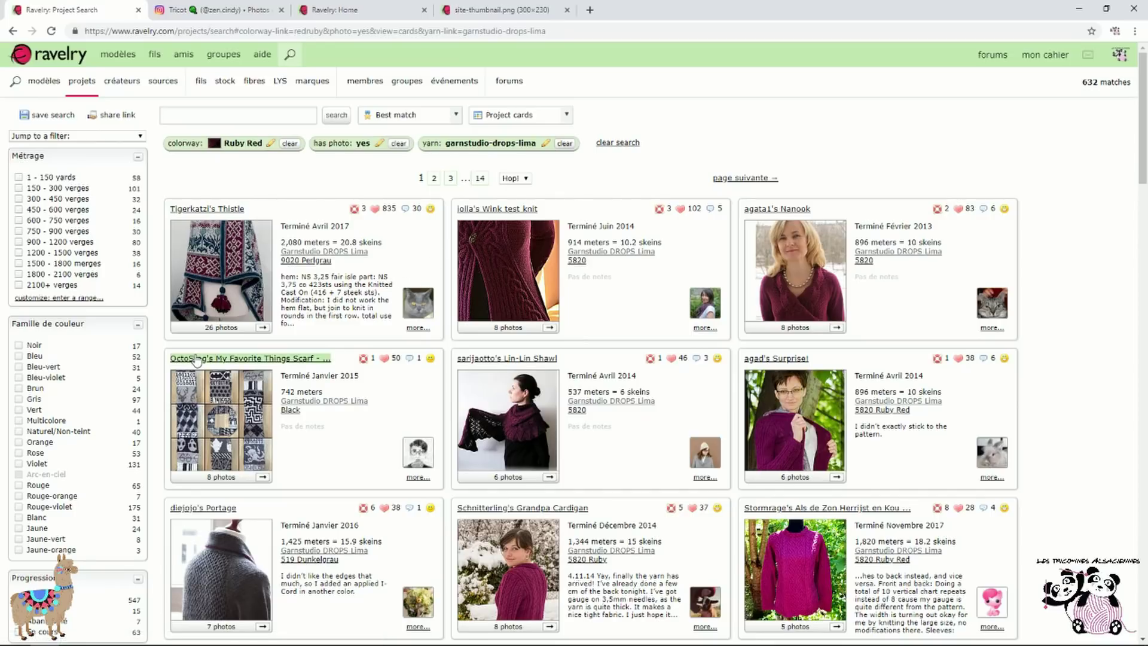
Filter the Ruby Red project results to clothing pullovers
scroll(109, 380, down, 2)
scroll(109, 380, down, 10)
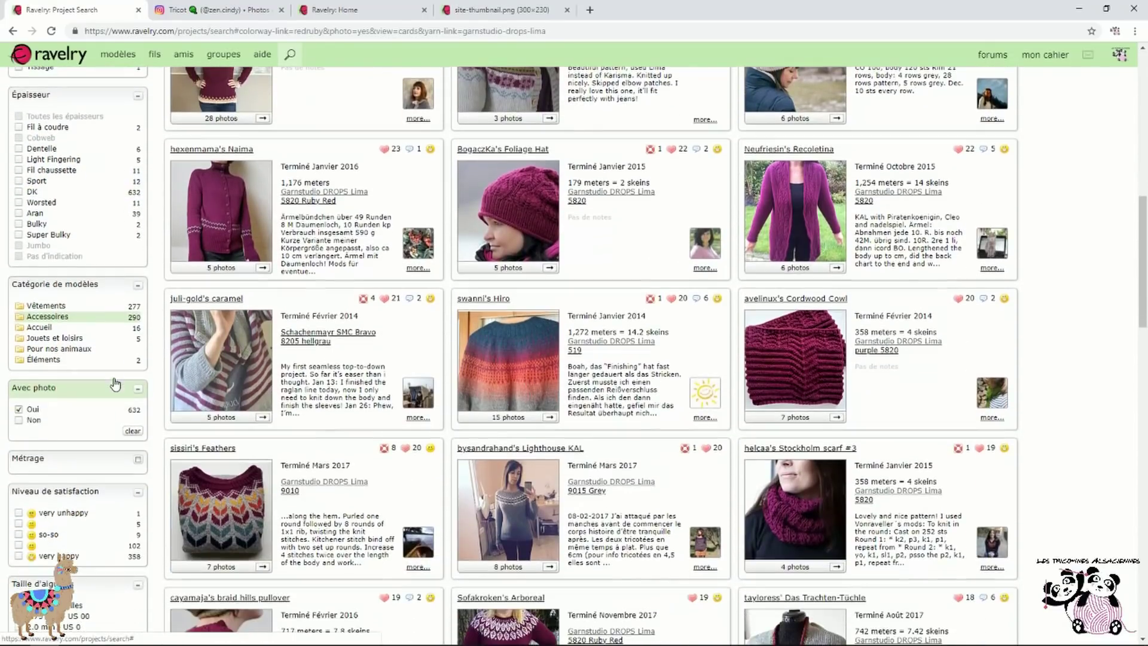
click(52, 307)
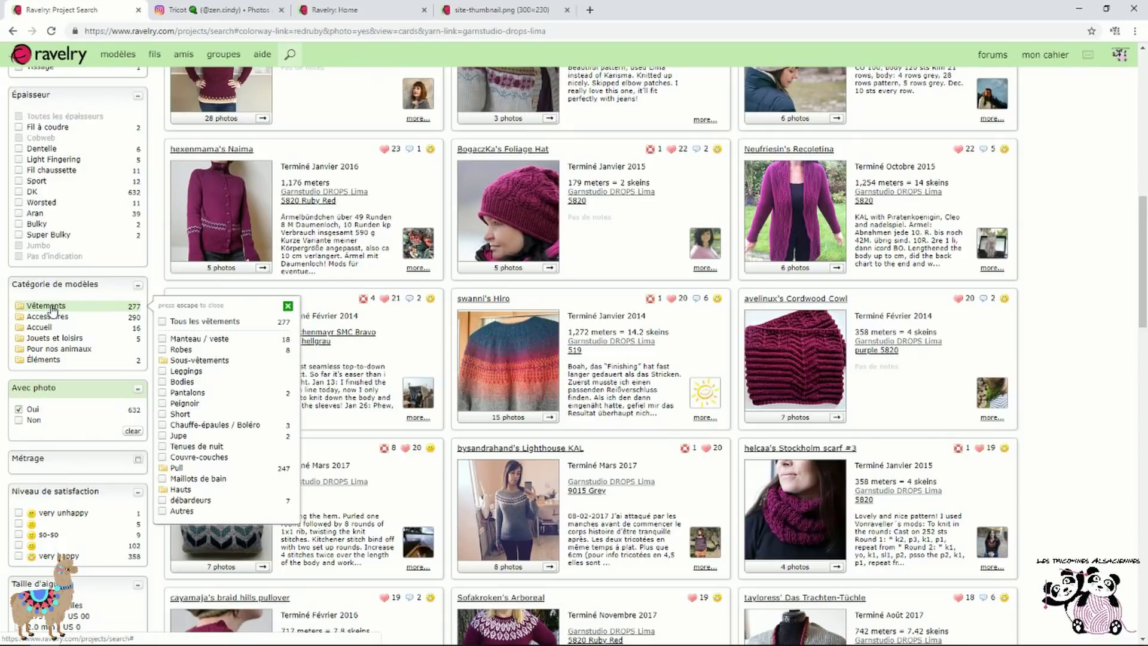
click(178, 469)
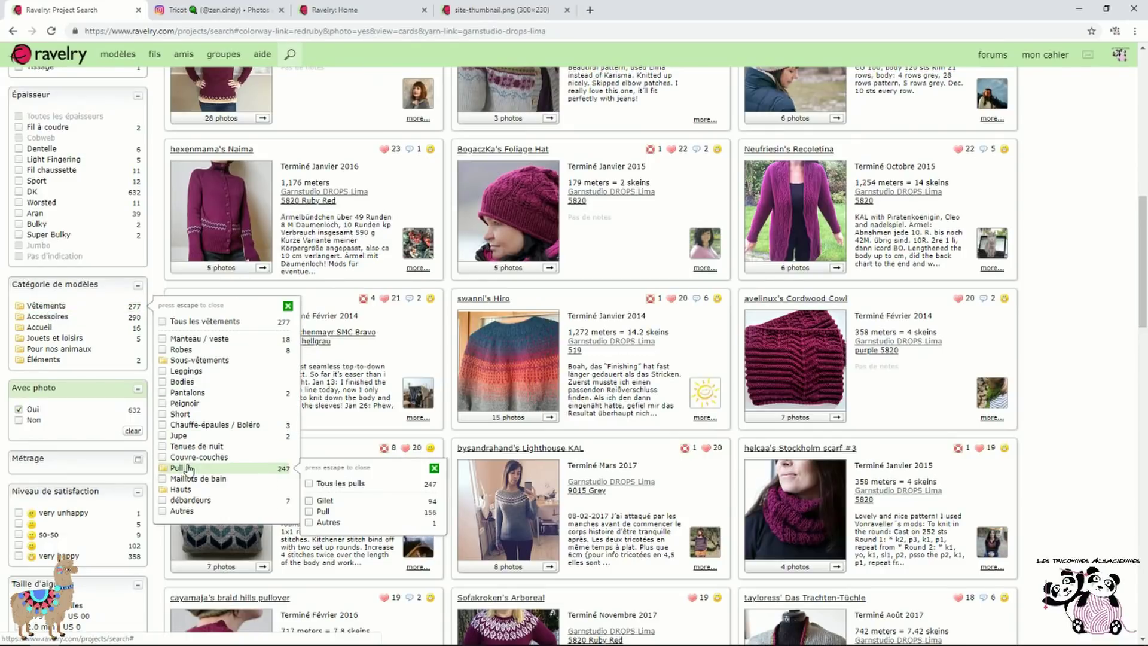
click(308, 512)
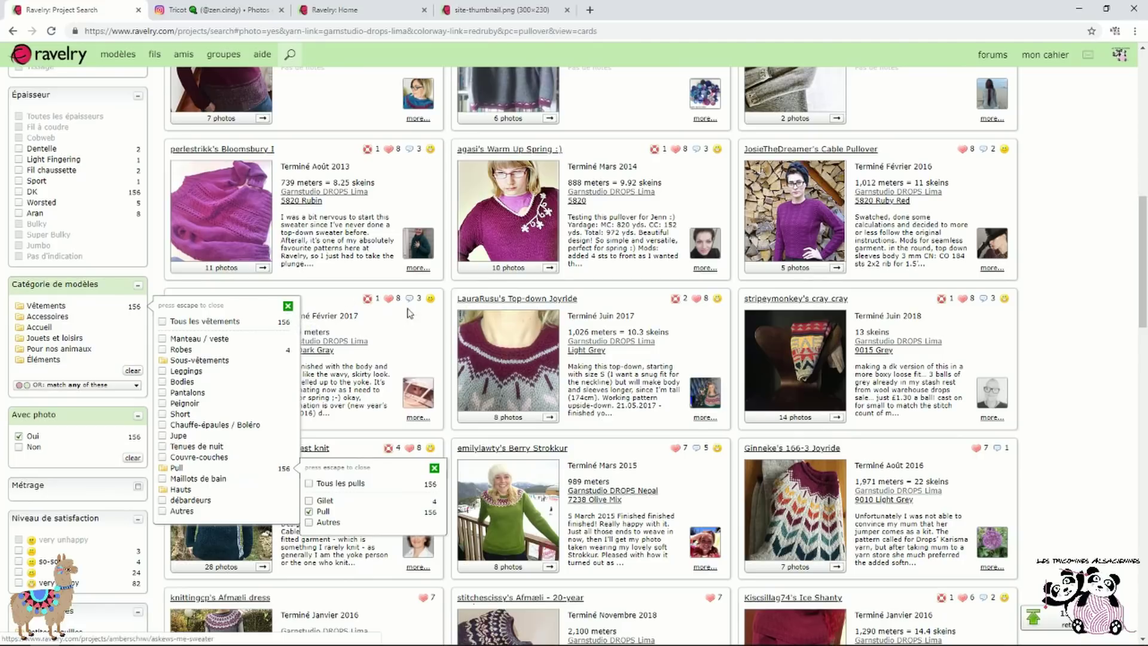
click(288, 305)
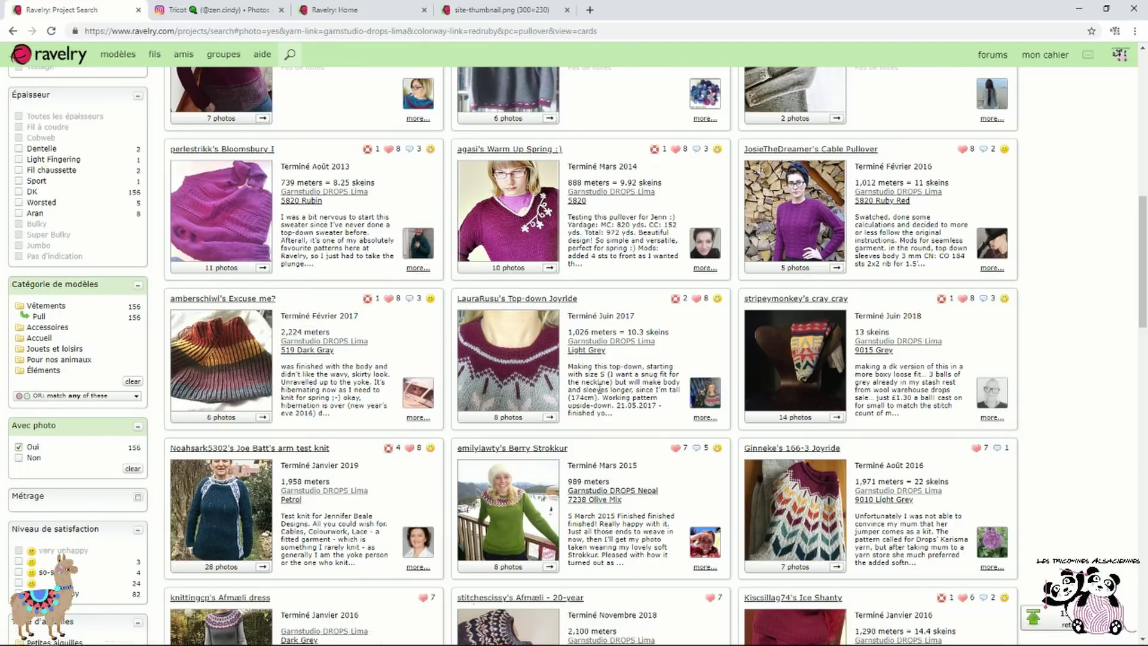
Open the Arboreal sweater project from the search results
scroll(678, 420, up, 15)
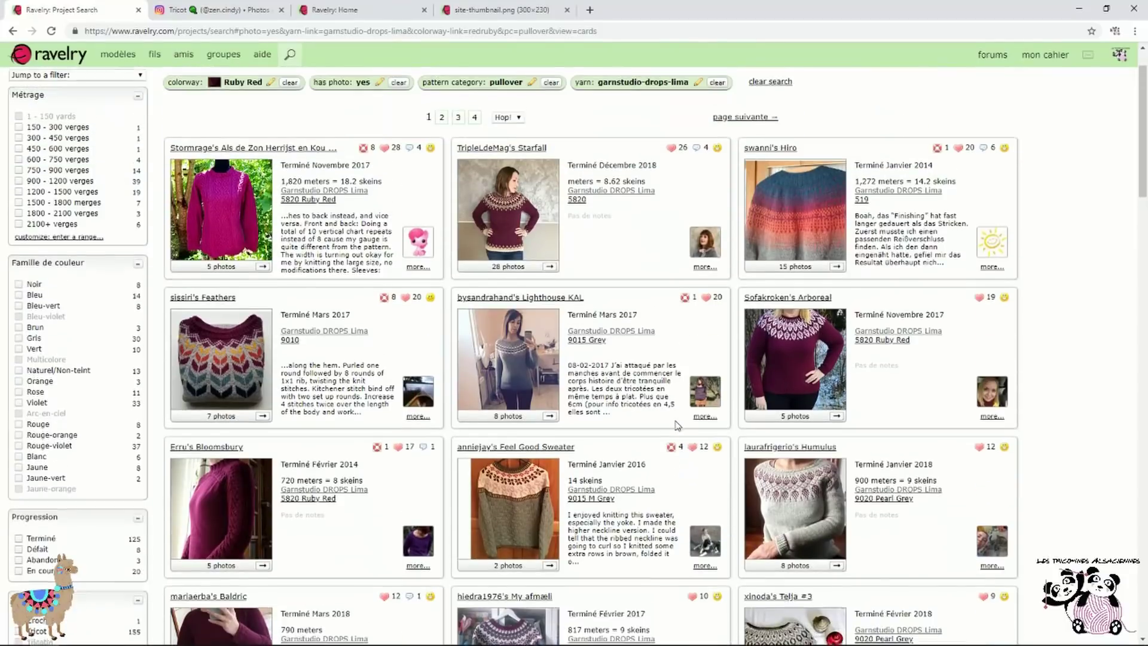
scroll(677, 425, up, 1)
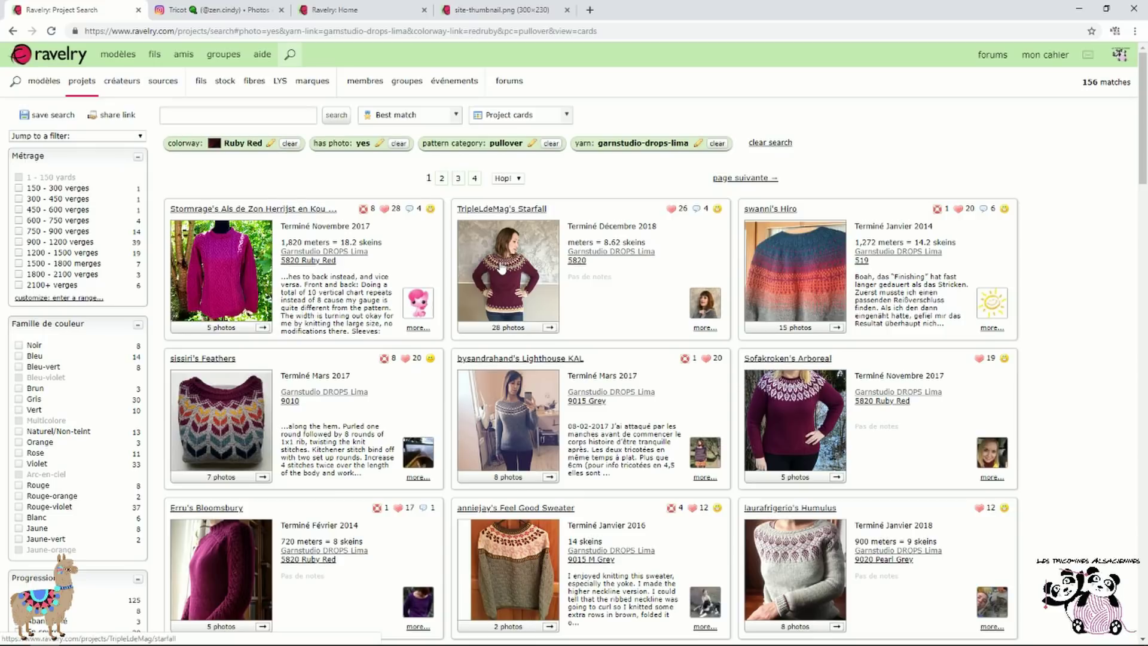
scroll(501, 269, down, 1)
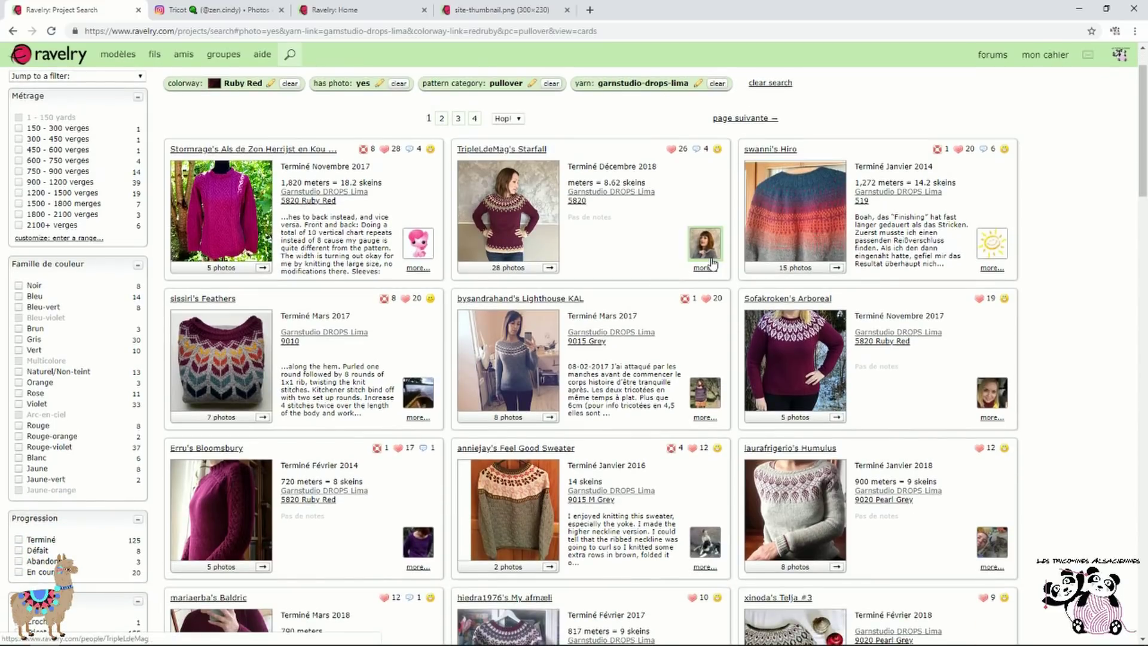
scroll(591, 241, down, 1)
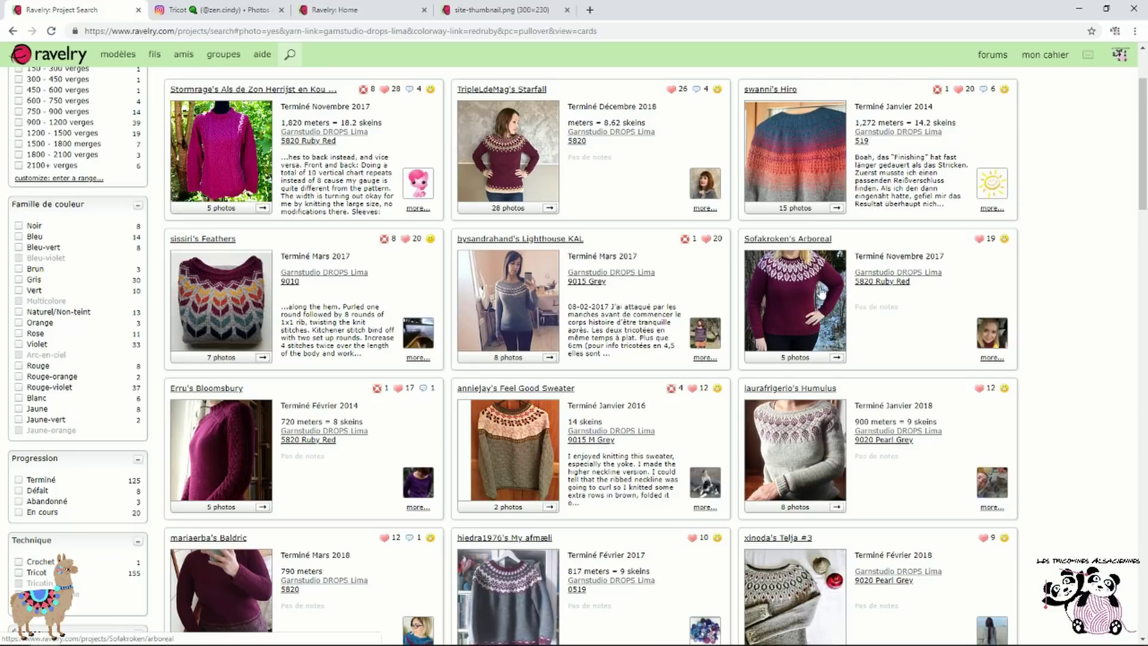
click(811, 241)
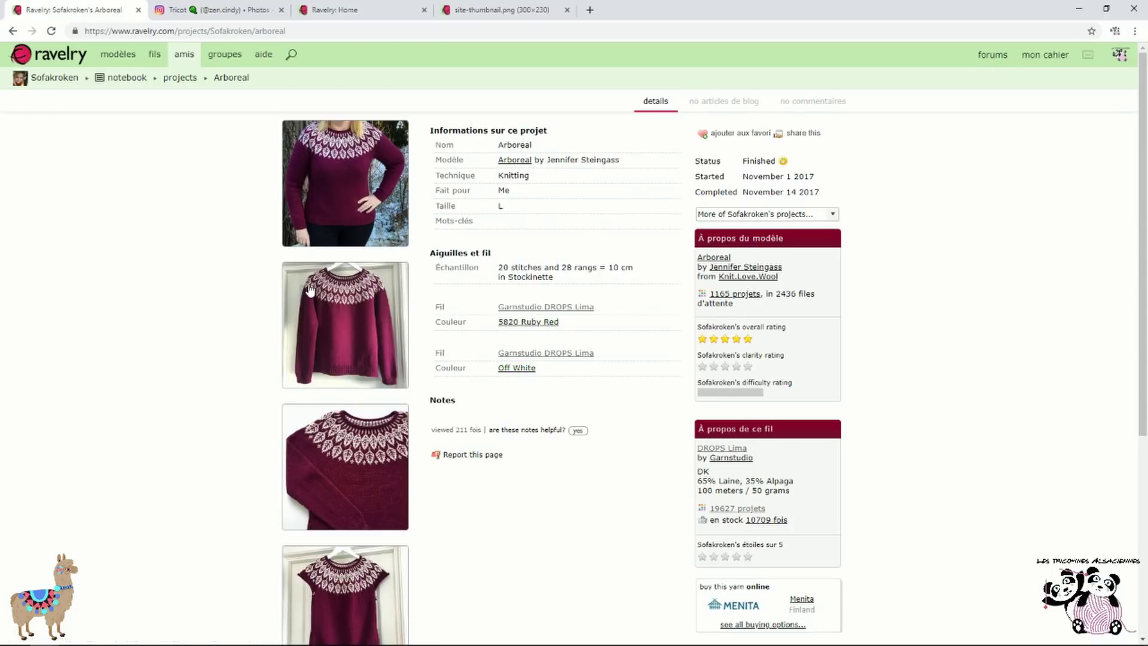
Open the Starfall project and browse its photo gallery, including the cuff close-up
click(13, 31)
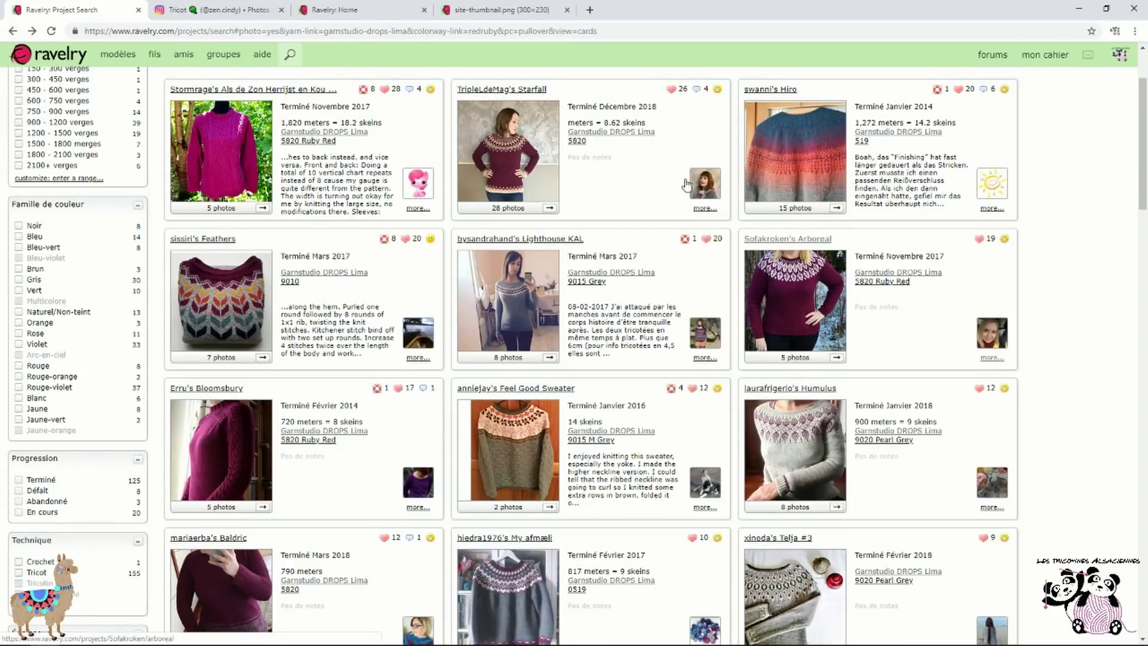
click(506, 91)
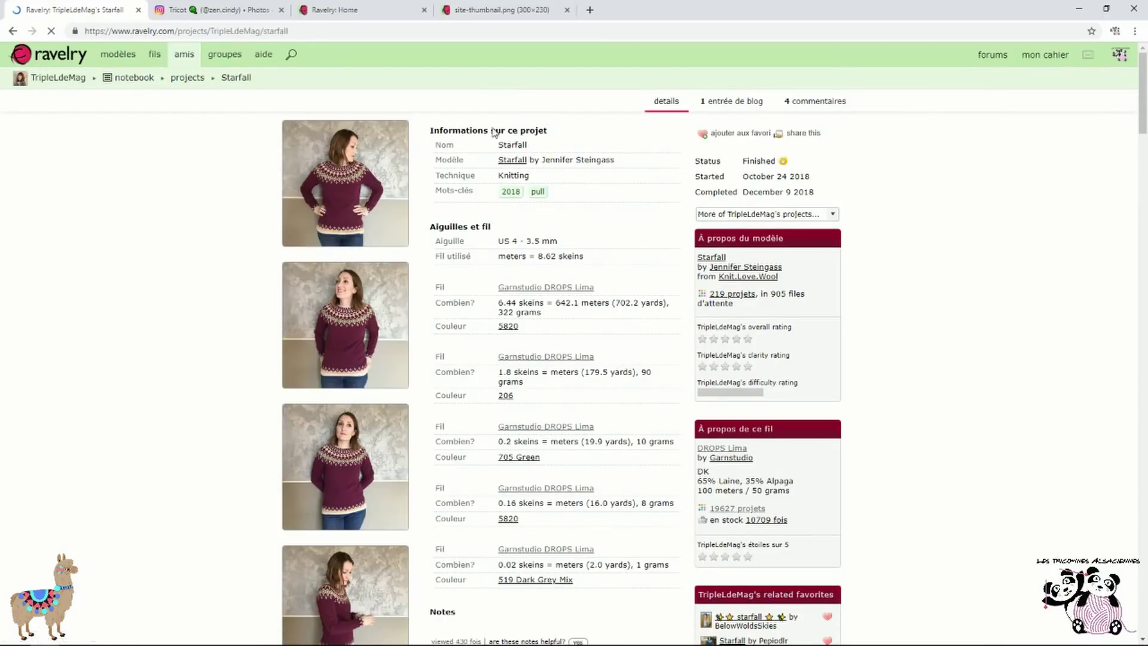
scroll(470, 177, down, 1)
scroll(471, 176, down, 1)
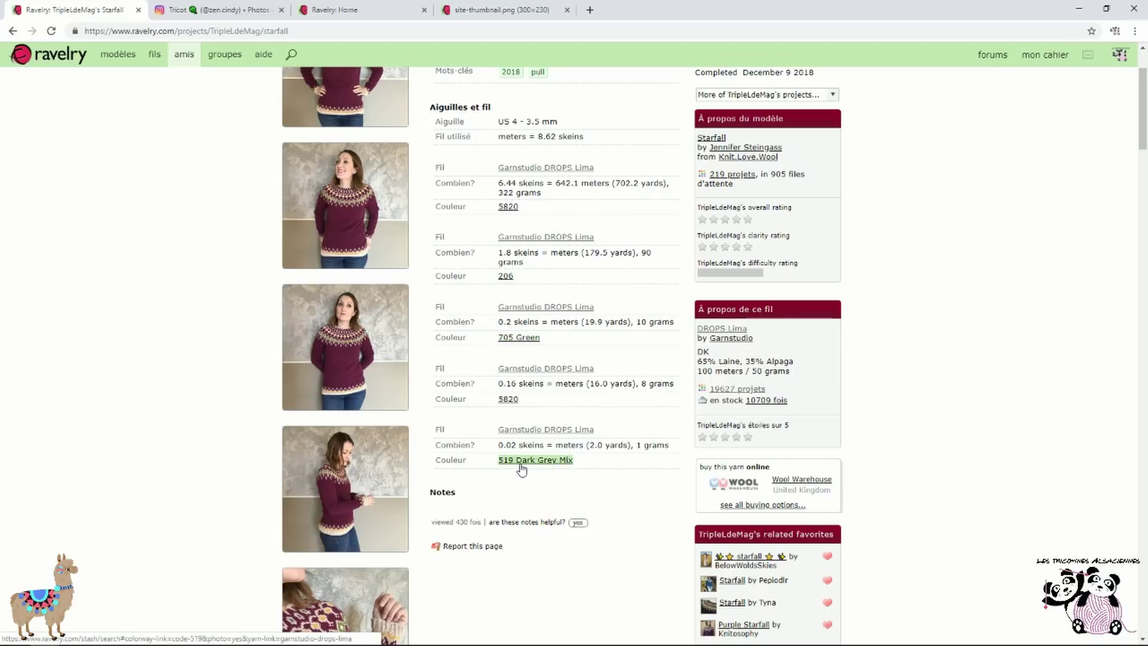
scroll(359, 203, up, 2)
click(359, 203)
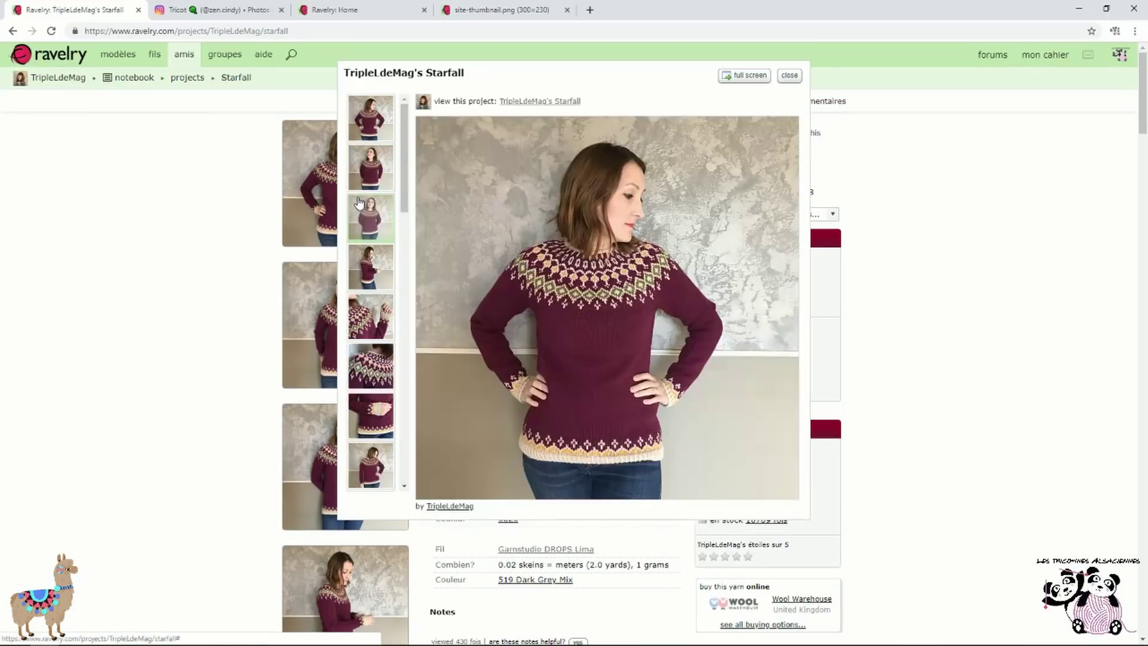
click(384, 417)
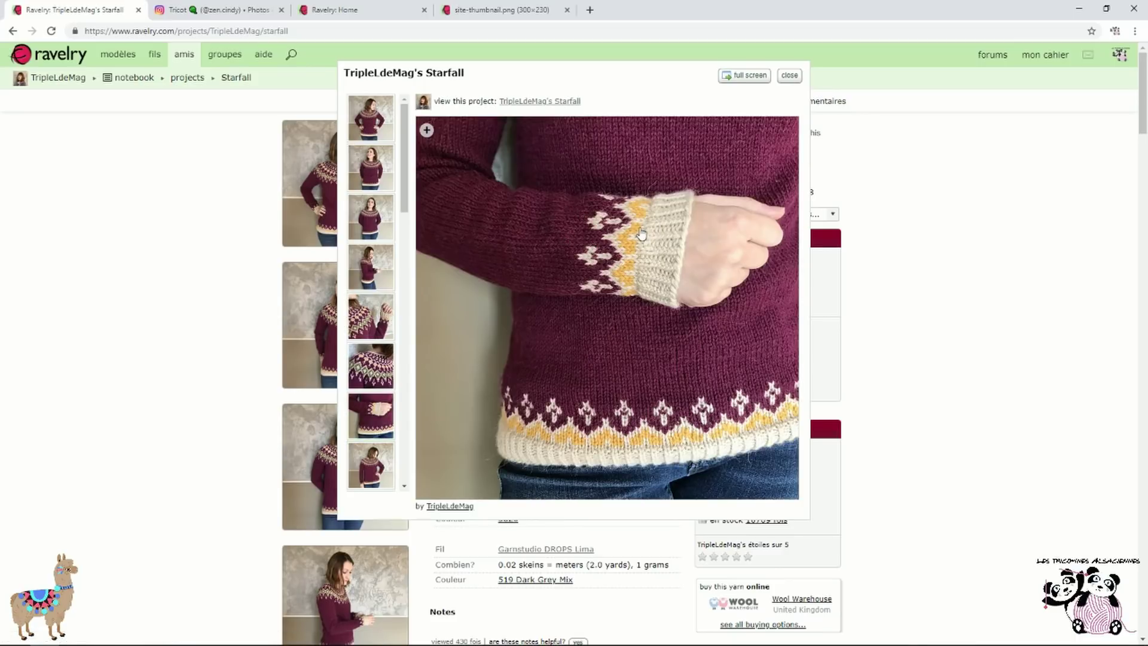
click(791, 77)
Return to the Ruby Red DROPS Lima pullover project results and scroll through them
click(13, 32)
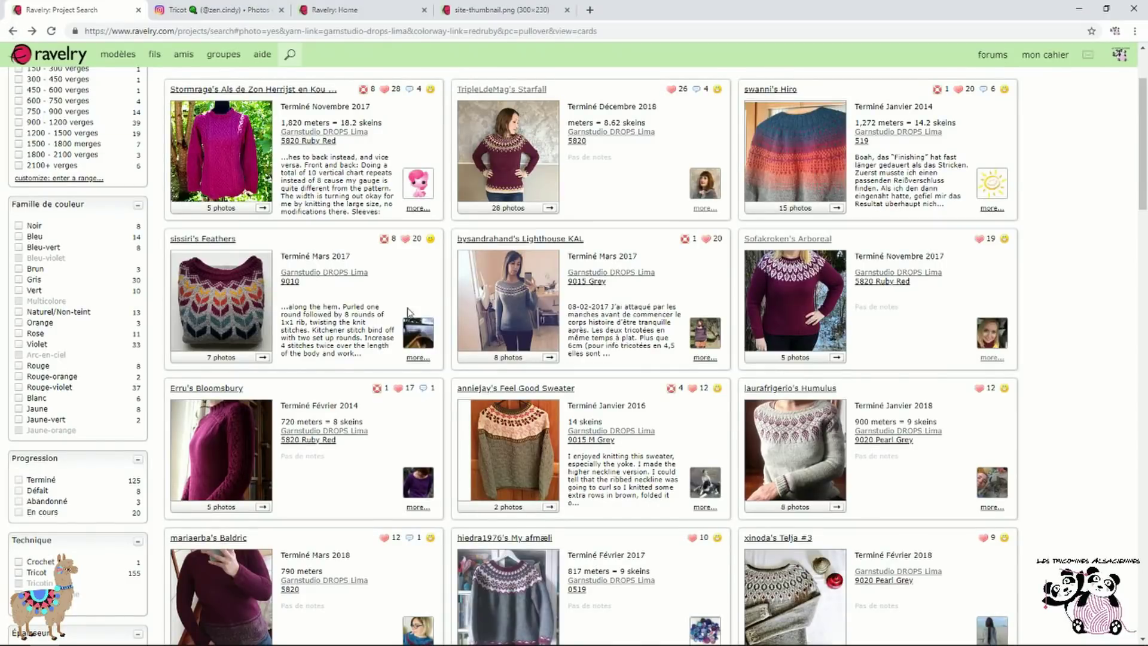
scroll(419, 309, down, 5)
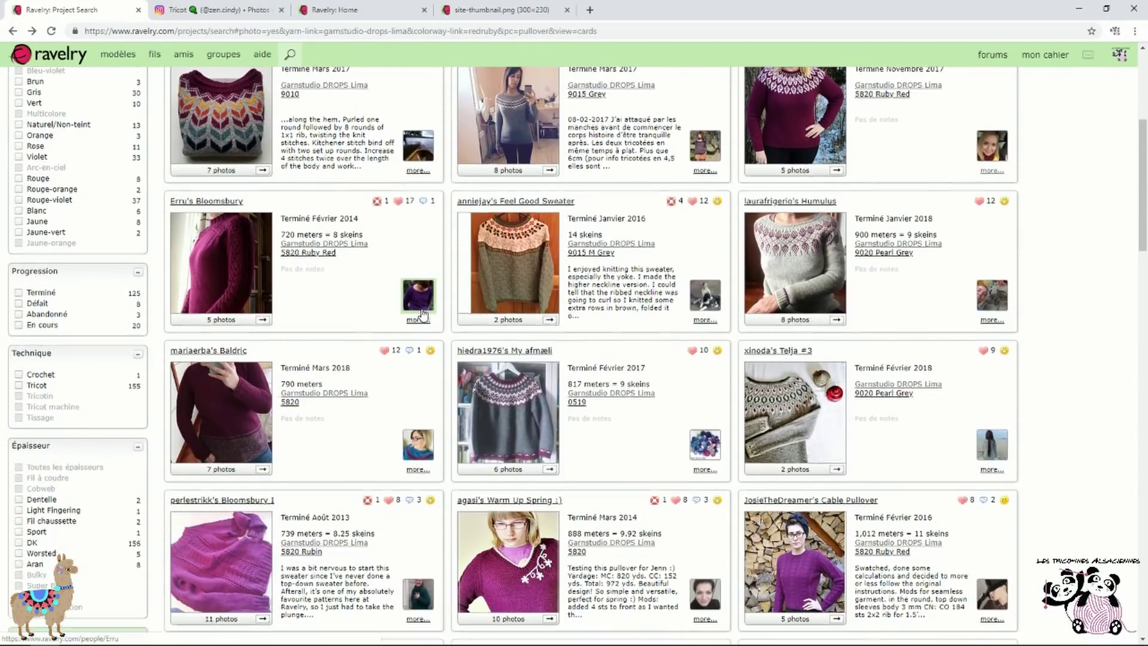
scroll(423, 314, down, 2)
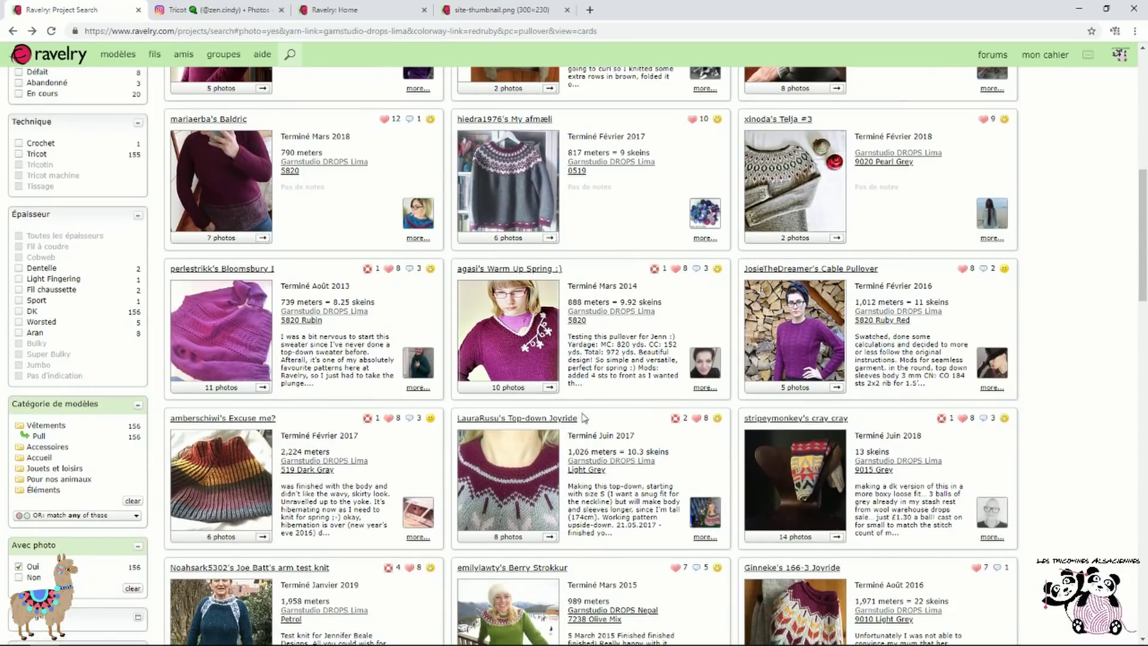
scroll(785, 343, down, 2)
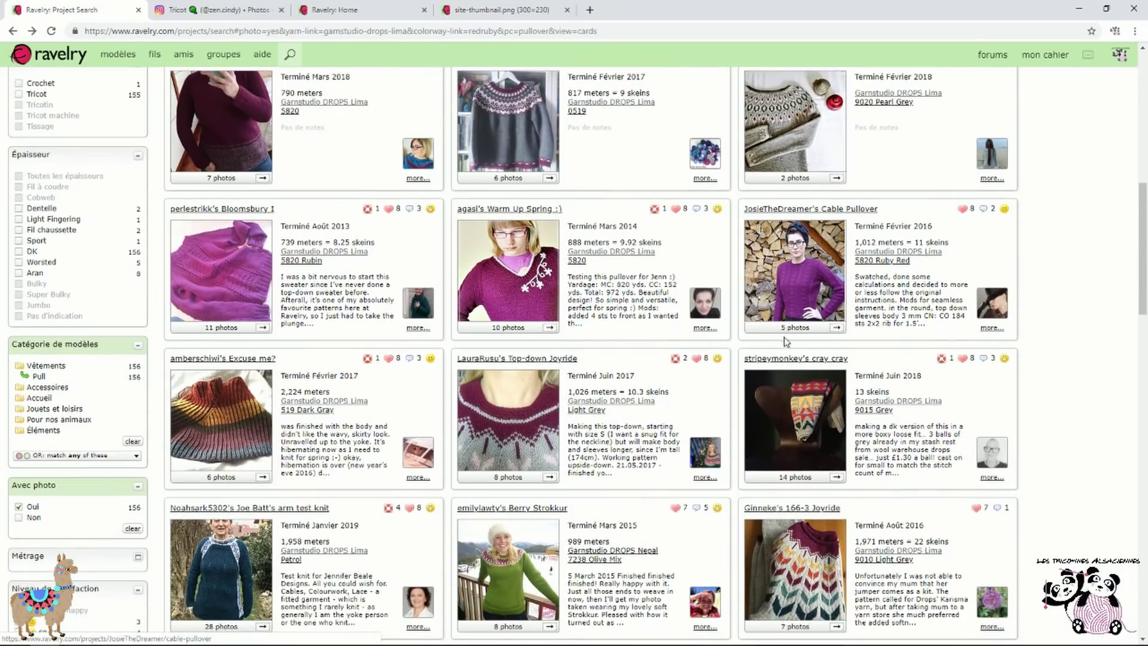
scroll(390, 352, up, 10)
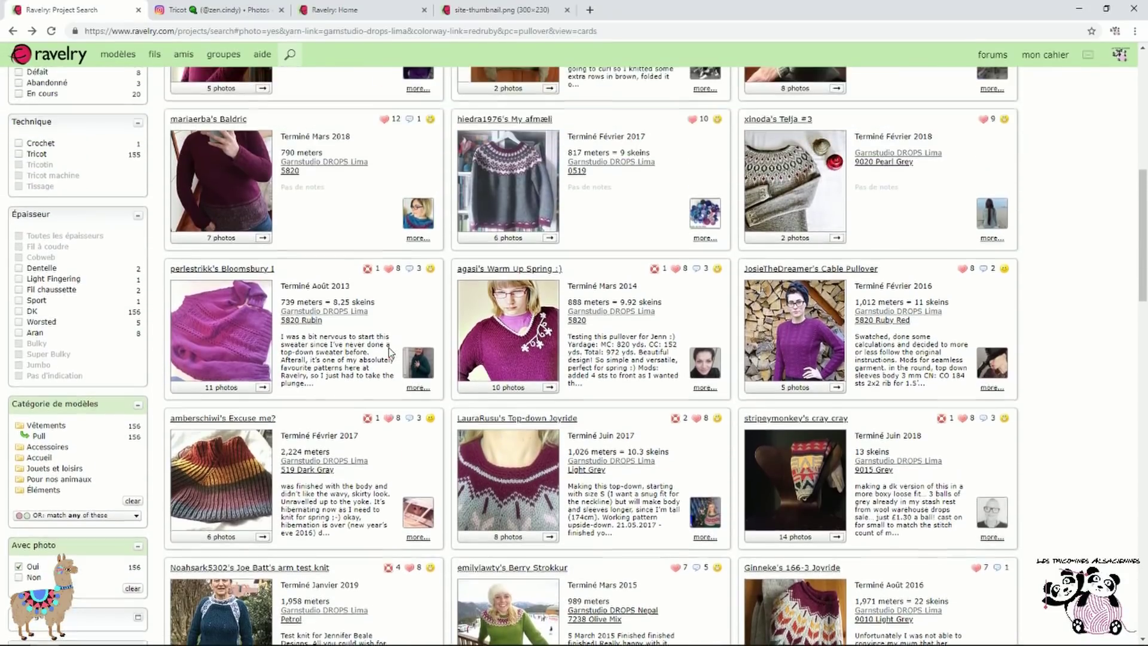
scroll(400, 359, up, 3)
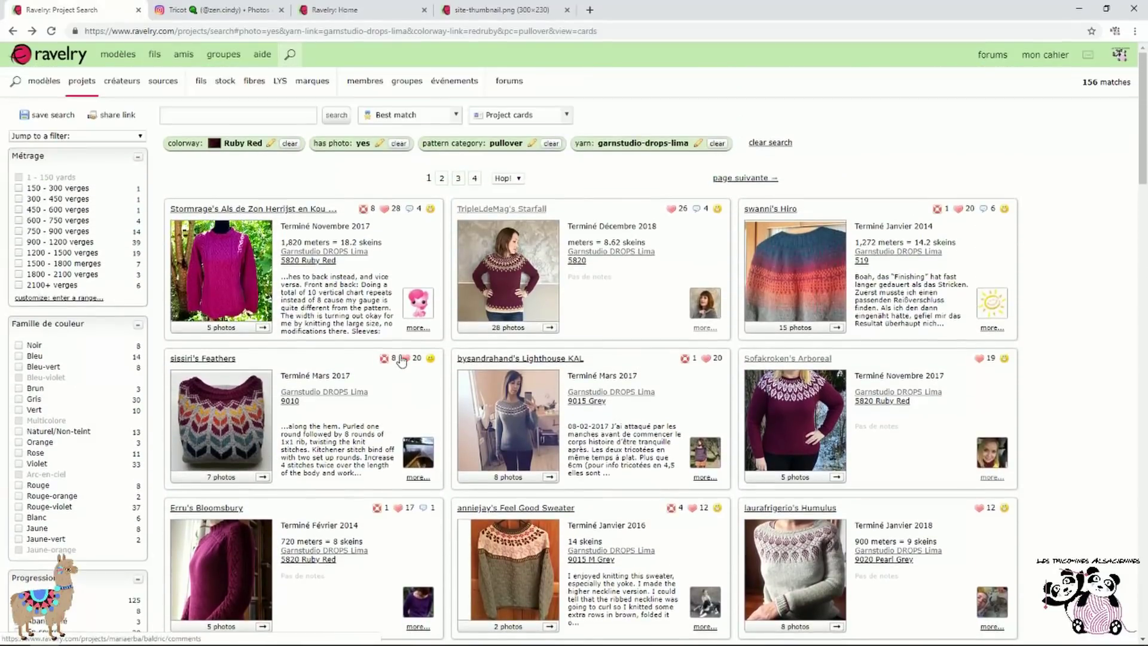
click(13, 32)
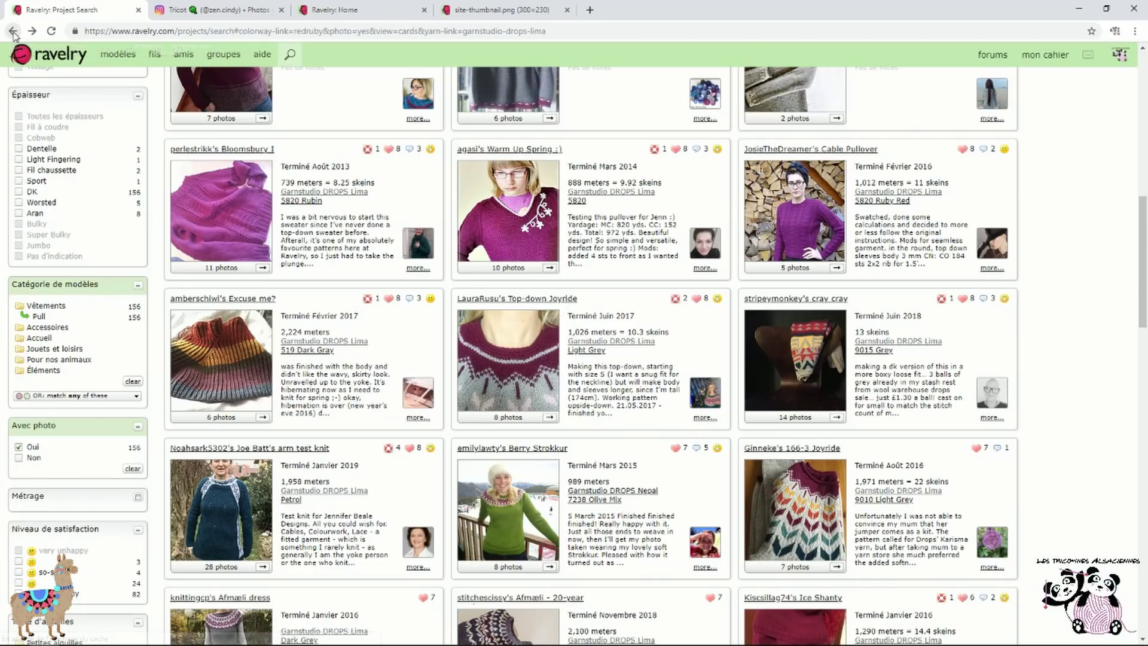
From the DROPS Lima colourways, list and scroll the 701 Petrol projects
click(12, 31)
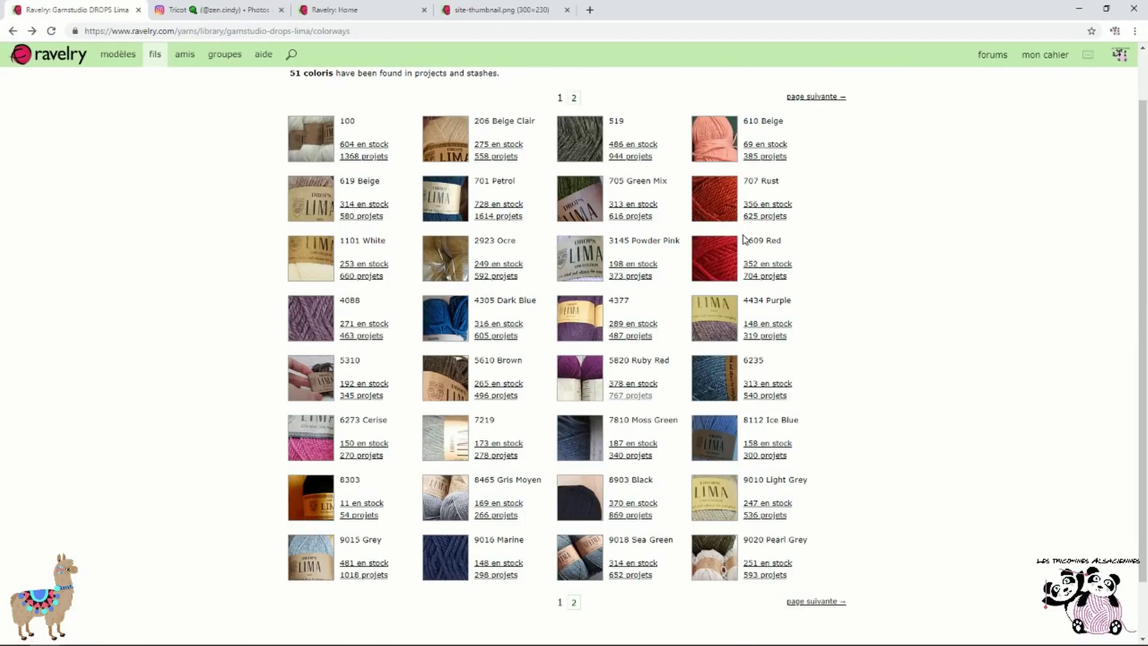
scroll(743, 239, up, 1)
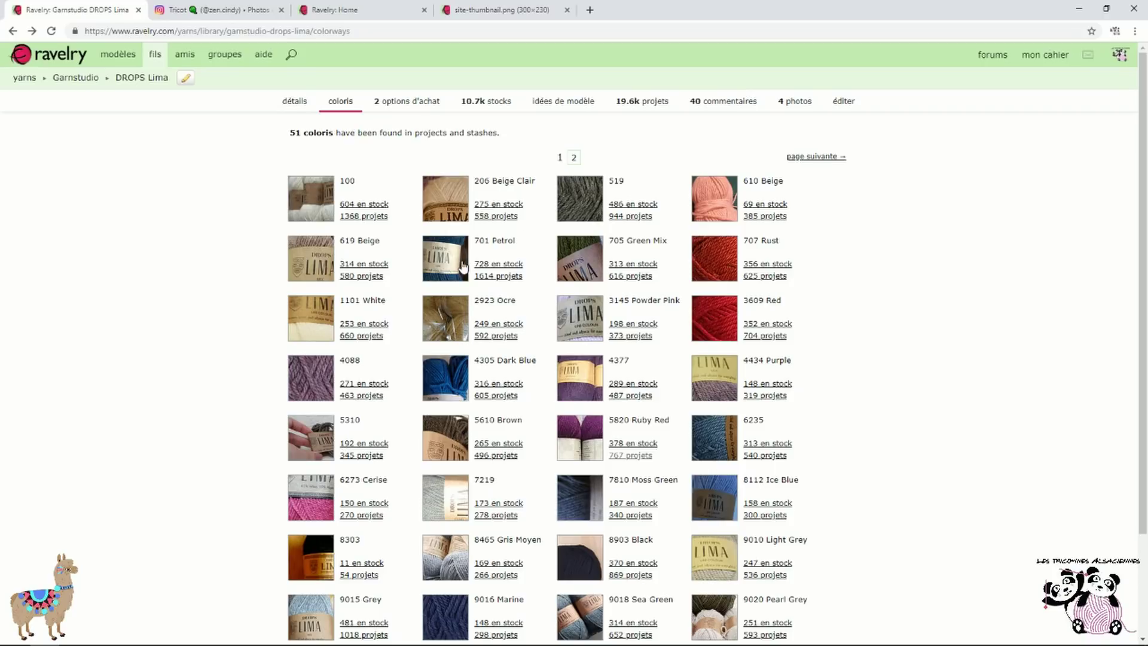
click(518, 276)
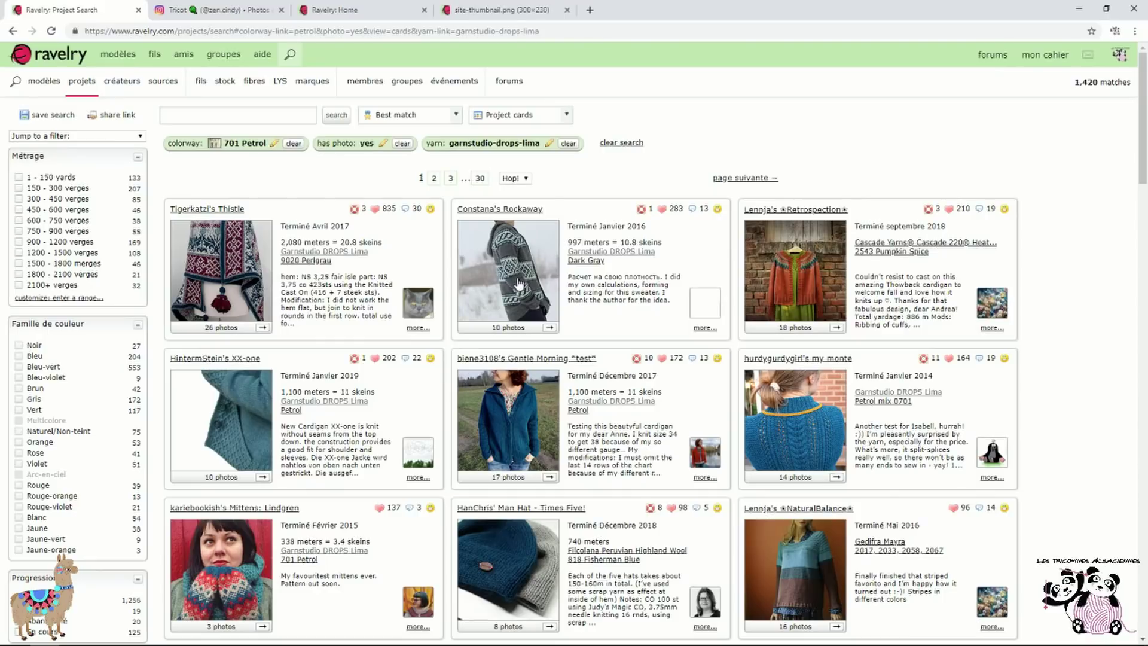
scroll(425, 406, down, 2)
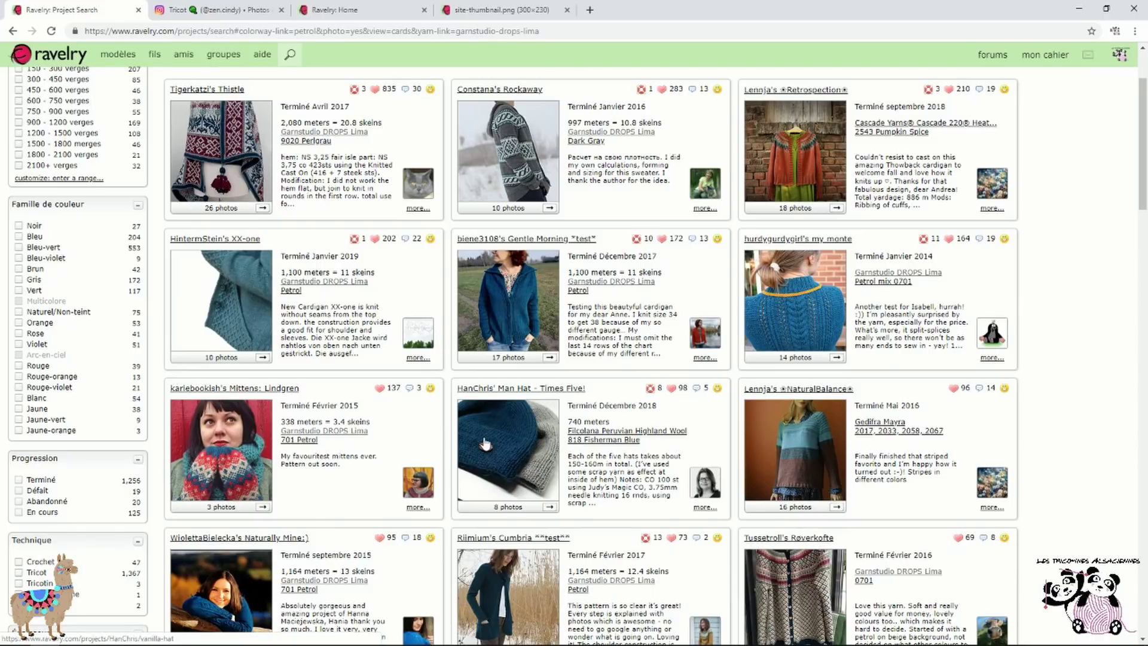
scroll(485, 443, down, 3)
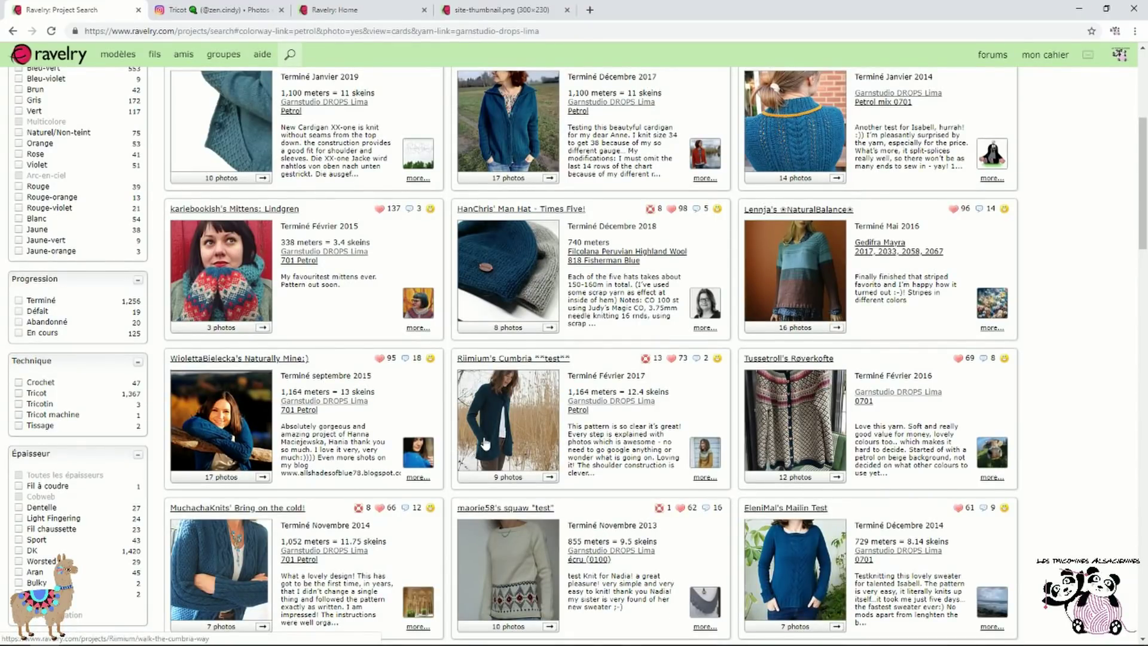
scroll(485, 442, up, 5)
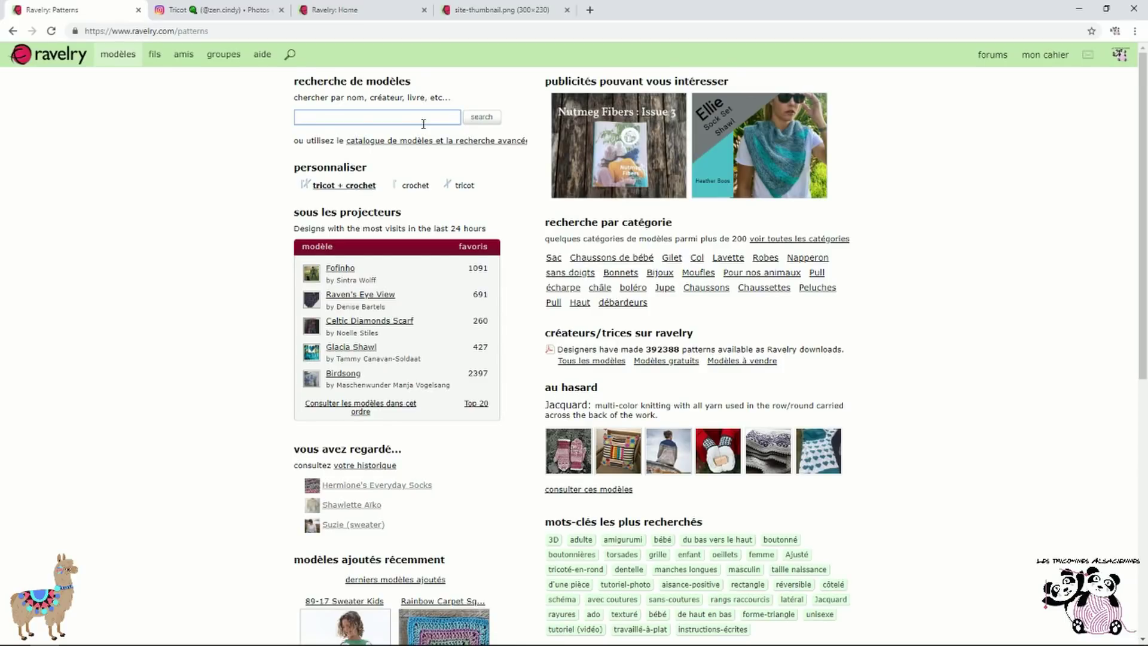
Search patterns for 'meme les anges tricotent' to get the designer's 13 patterns
key(BackSpace)
text(meme)
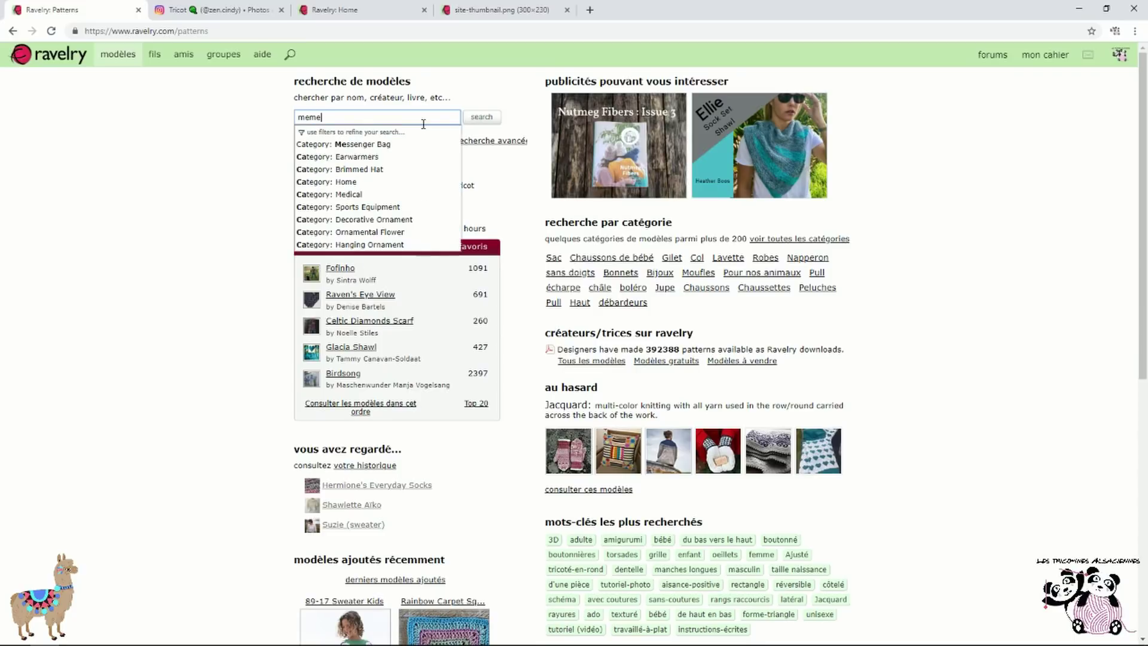
text( les anges tricotent)
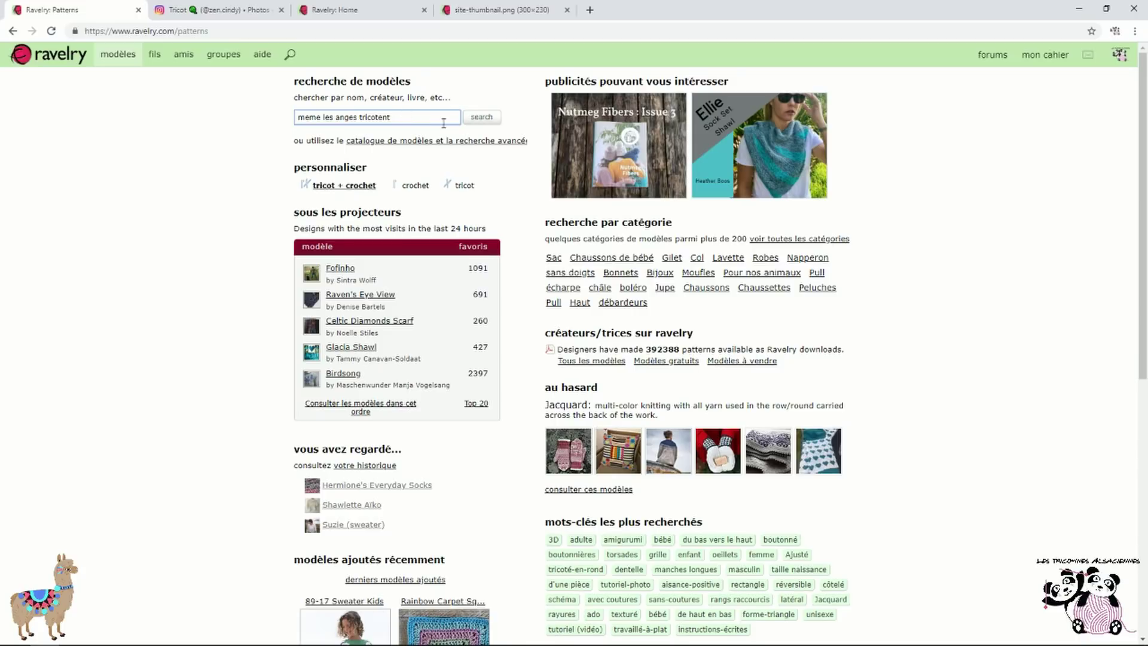
click(478, 122)
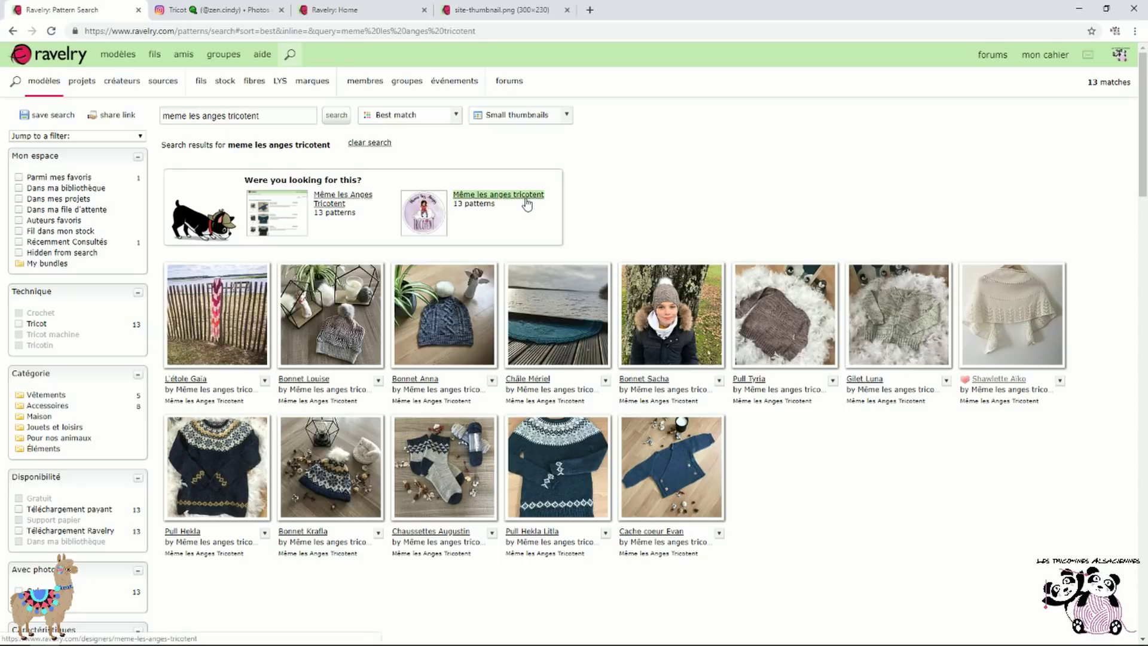
Go from the L'étole Gaïa pattern to the Même les anges tricotent designer's member profile
click(192, 340)
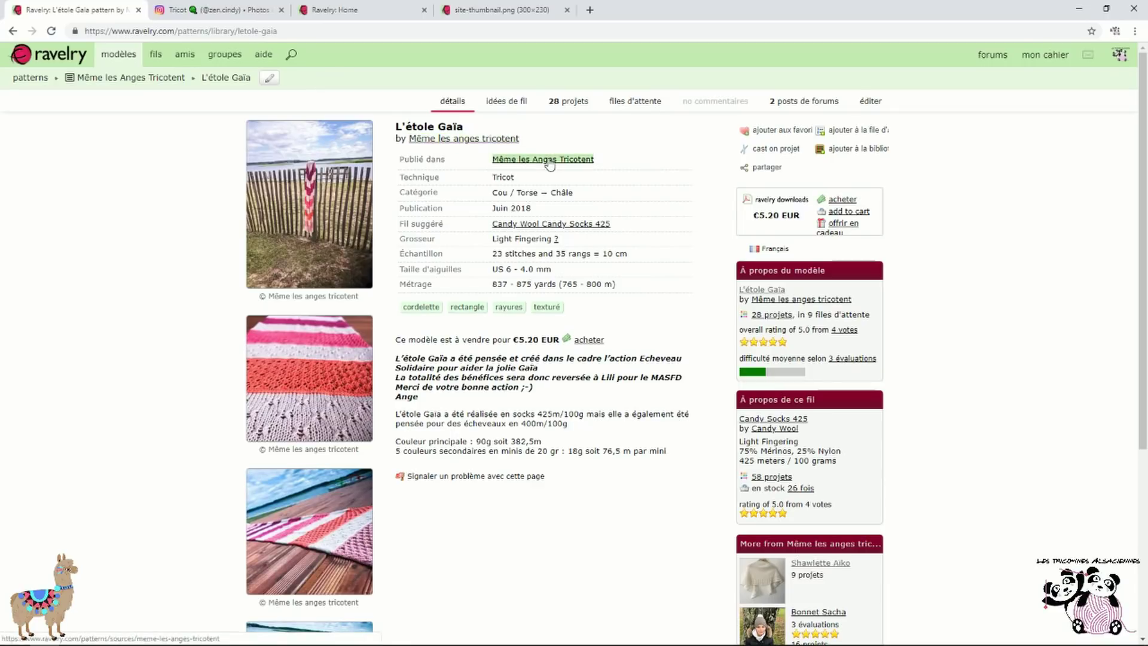
click(504, 142)
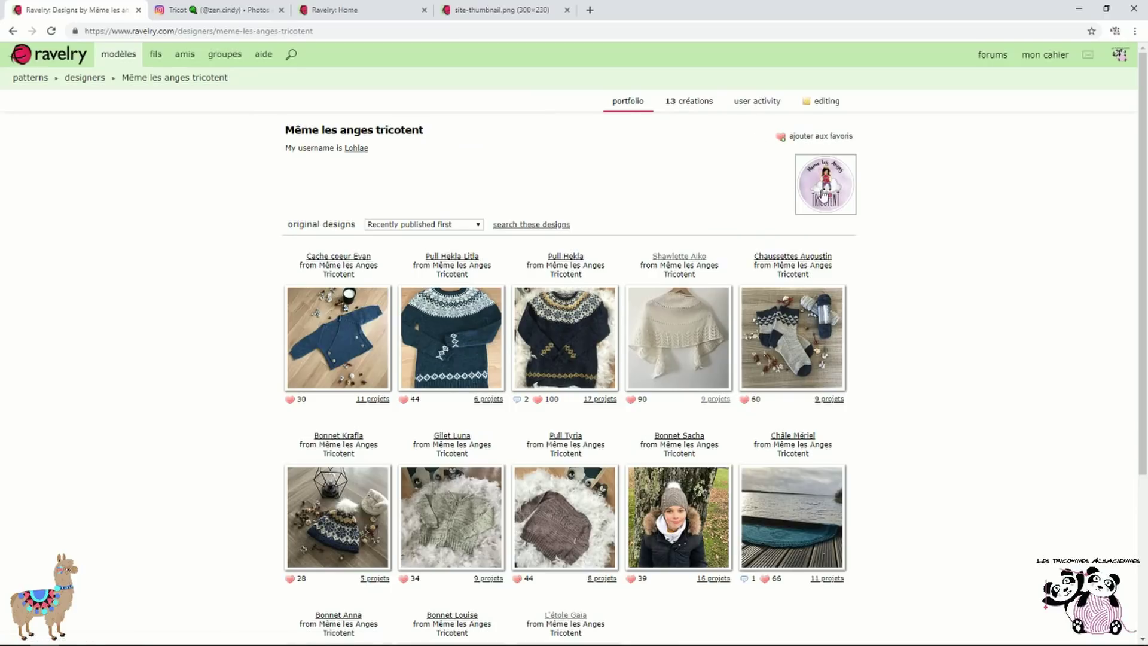
scroll(841, 216, down, 1)
scroll(841, 227, down, 2)
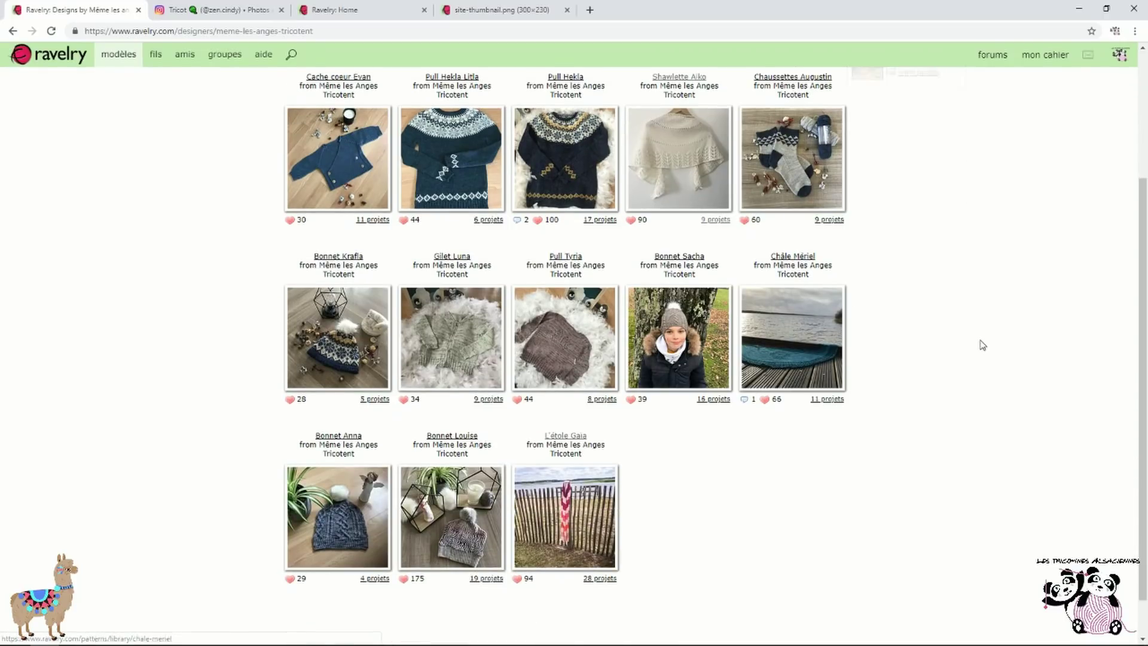
scroll(981, 342, up, 3)
click(838, 201)
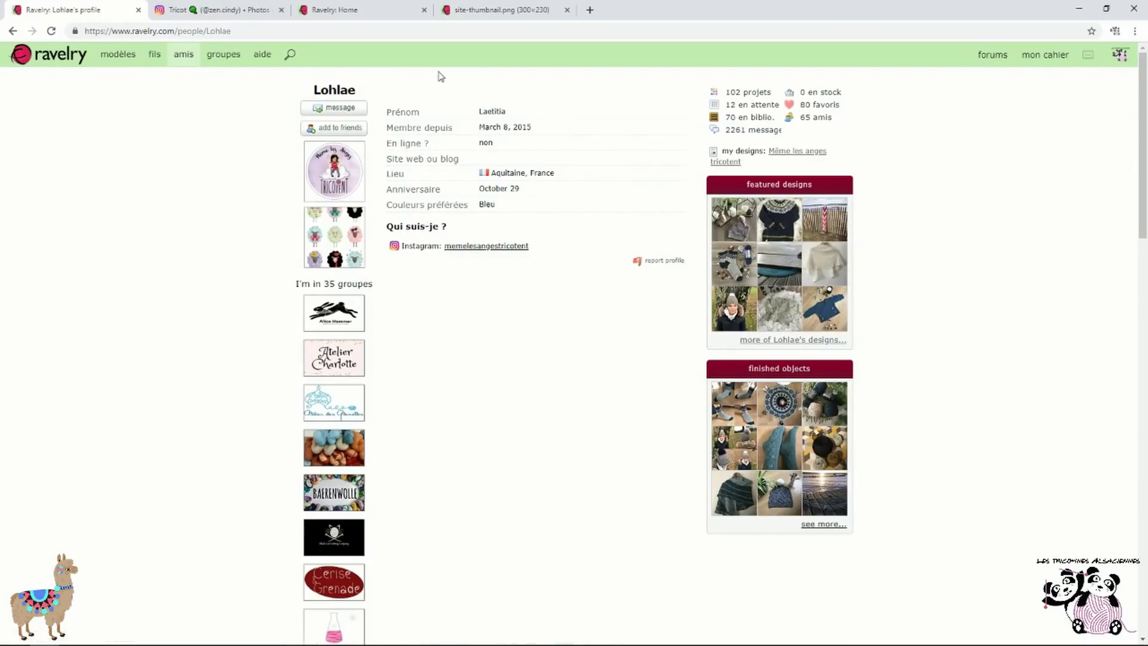
Add Lohlae as a friend, then go to the people (amis) page
drag(308, 91, 366, 95)
click(460, 90)
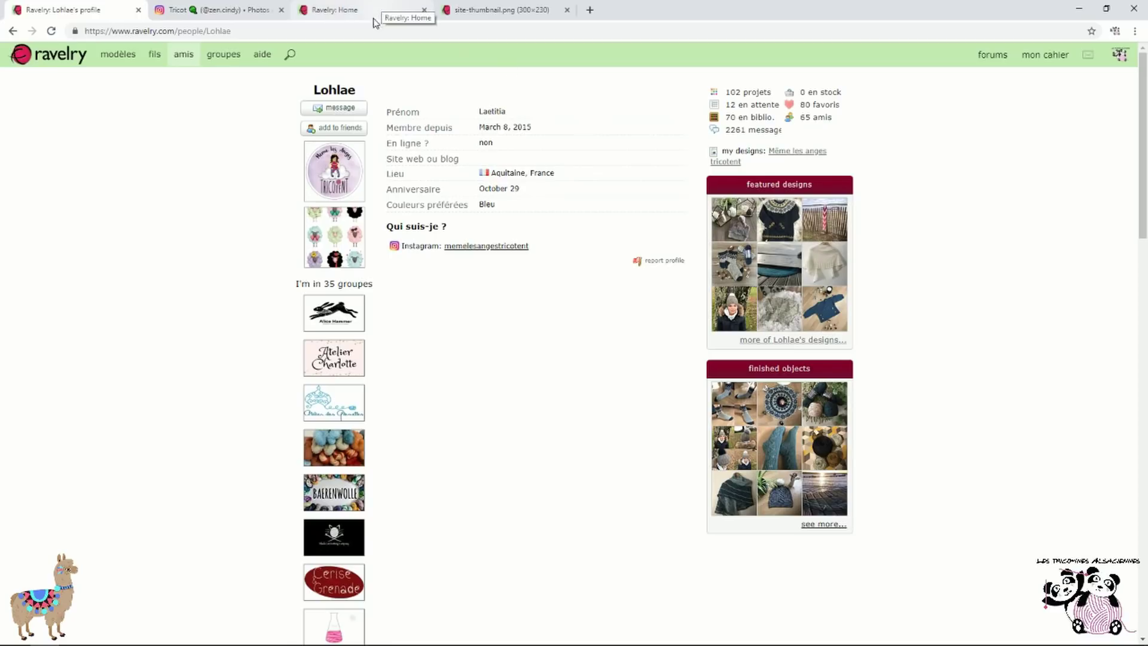
click(354, 131)
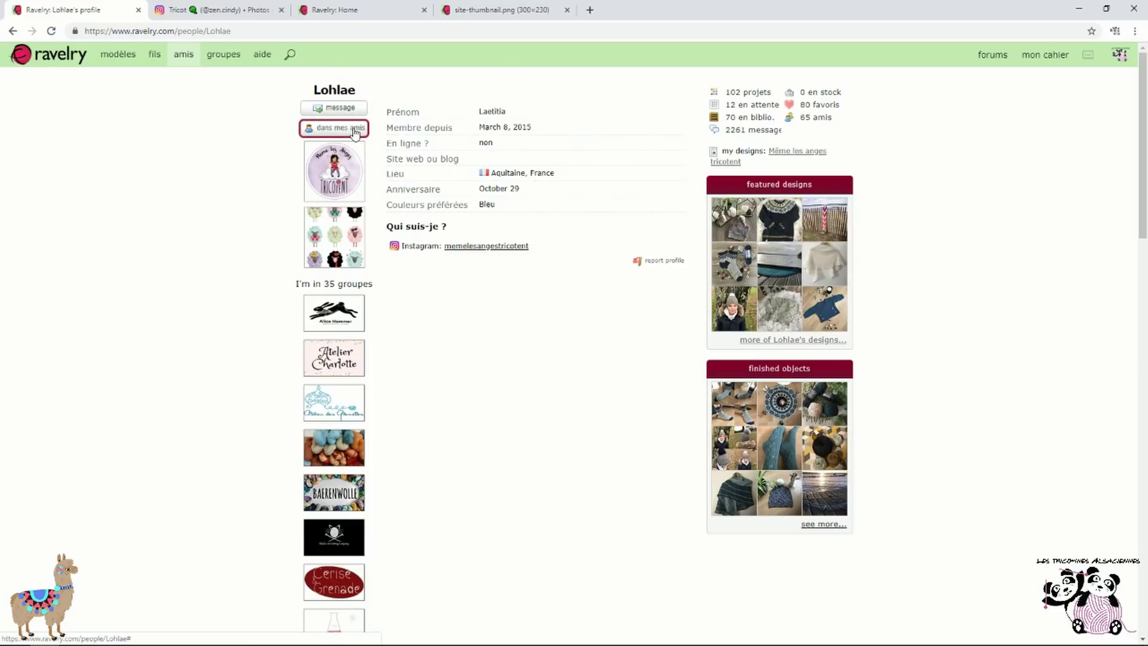
click(183, 54)
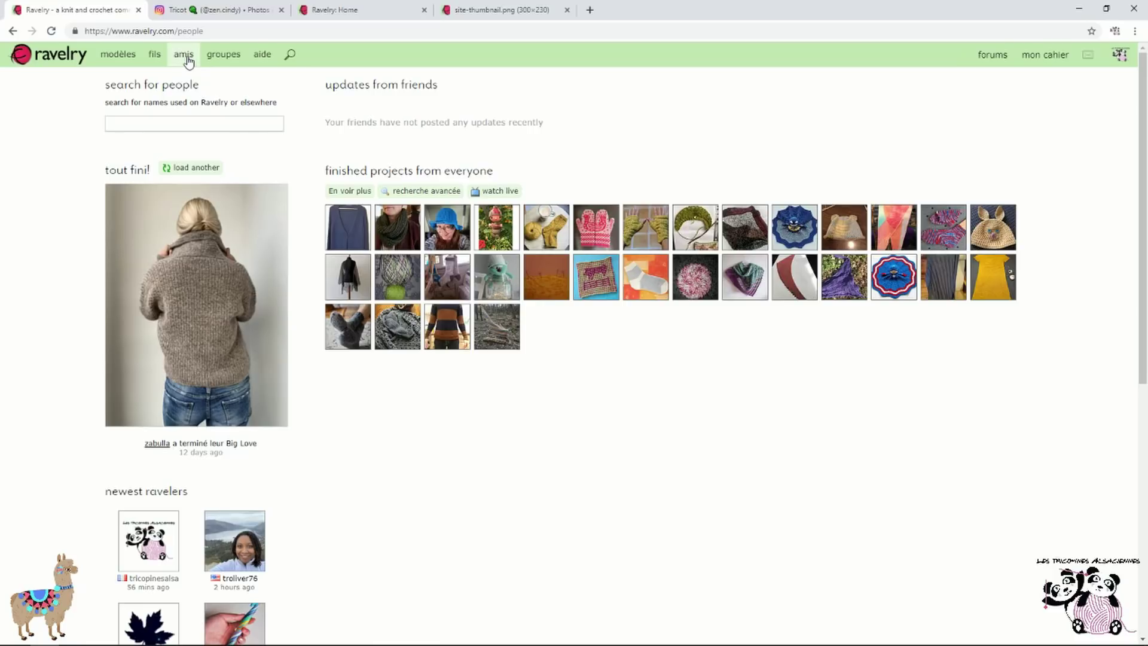
mouse_move(1058, 57)
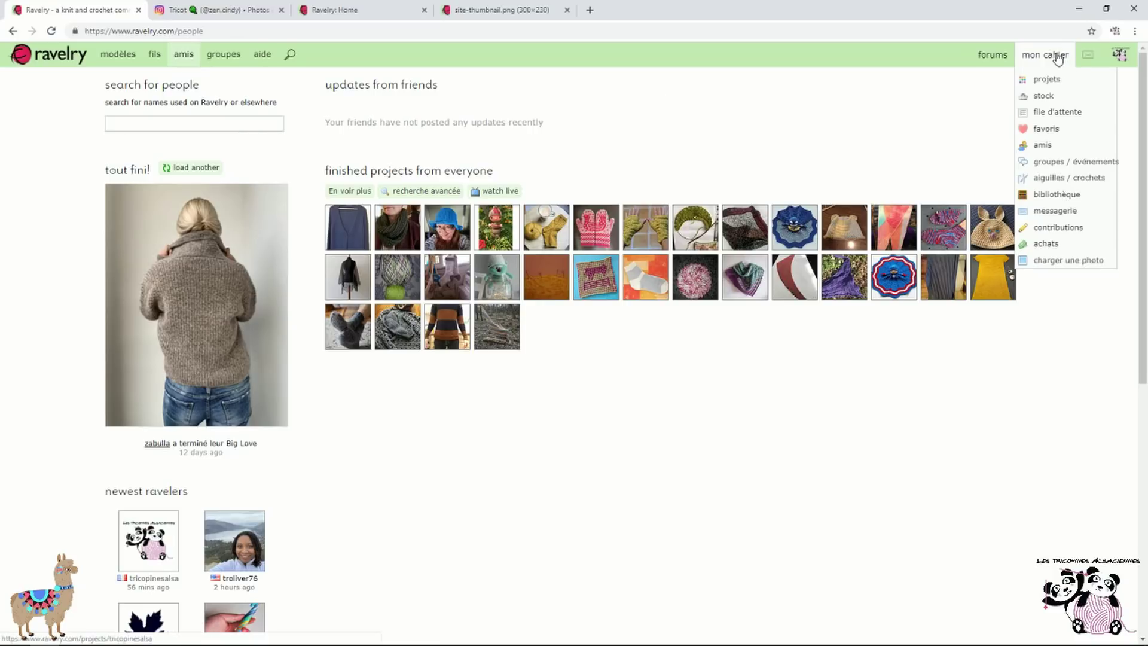
click(1048, 148)
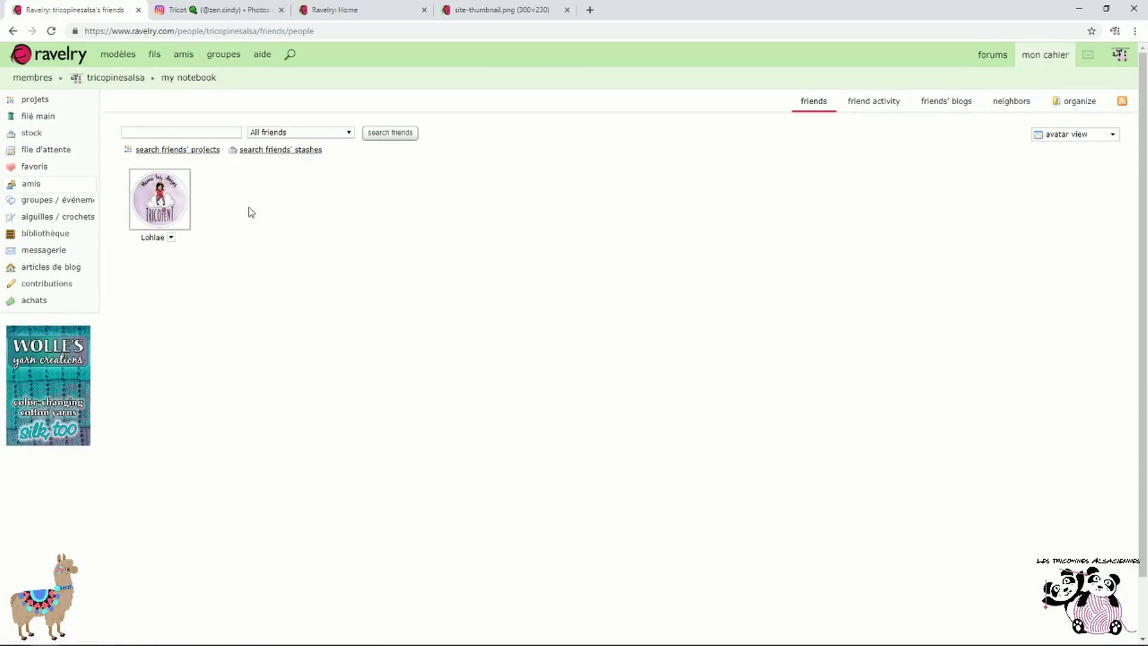
mouse_move(168, 216)
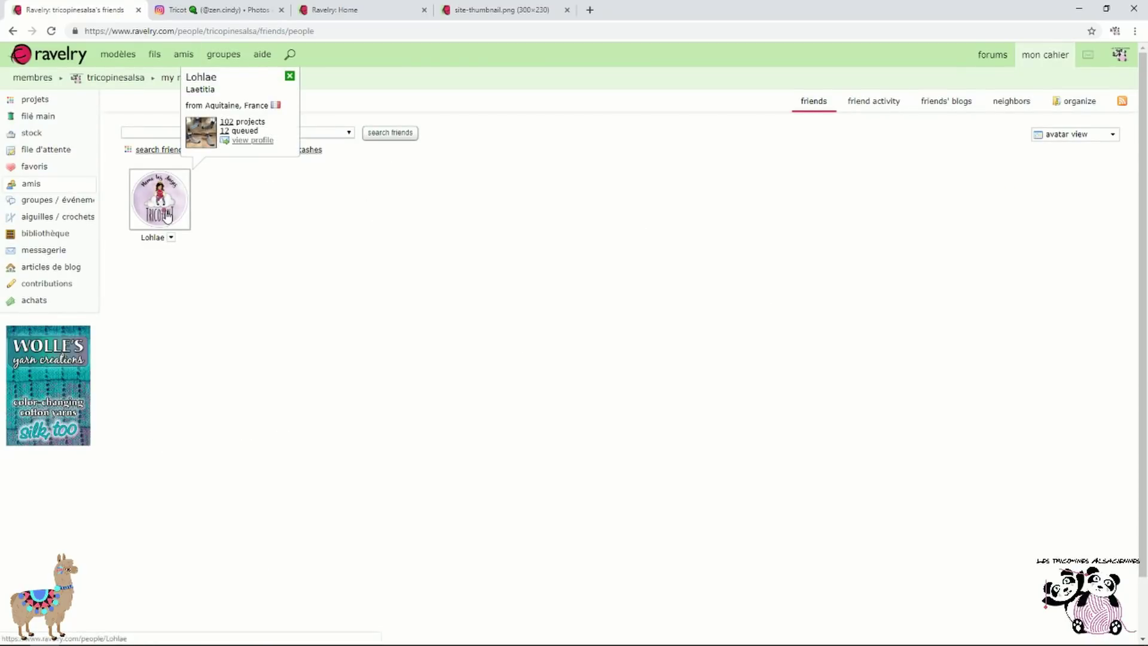
click(155, 219)
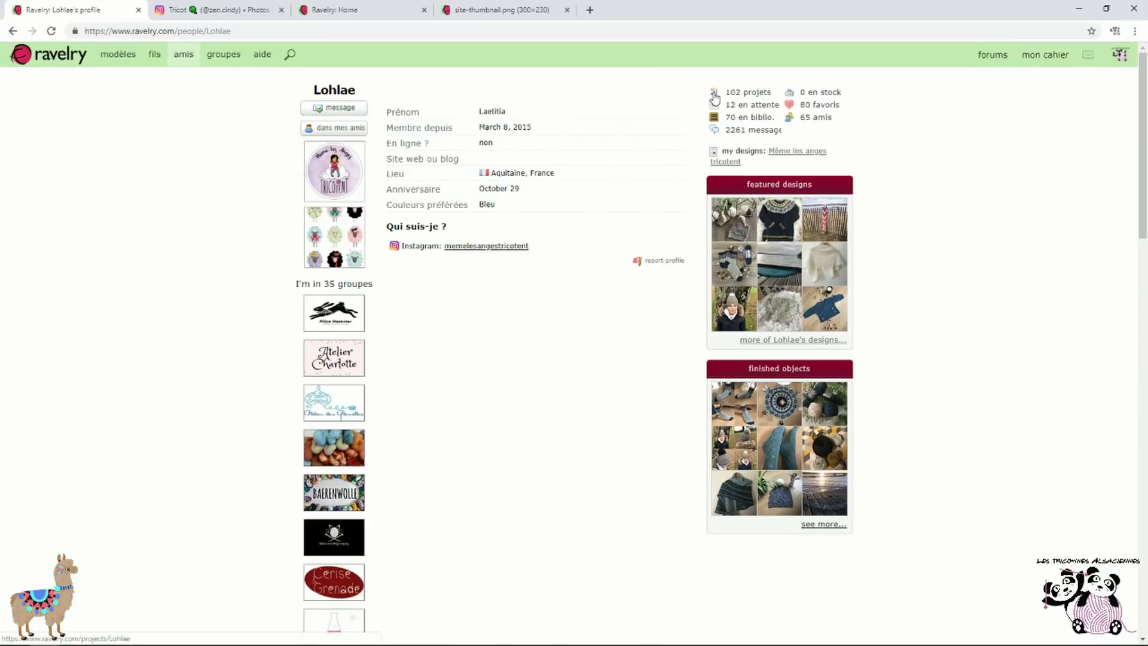
click(763, 94)
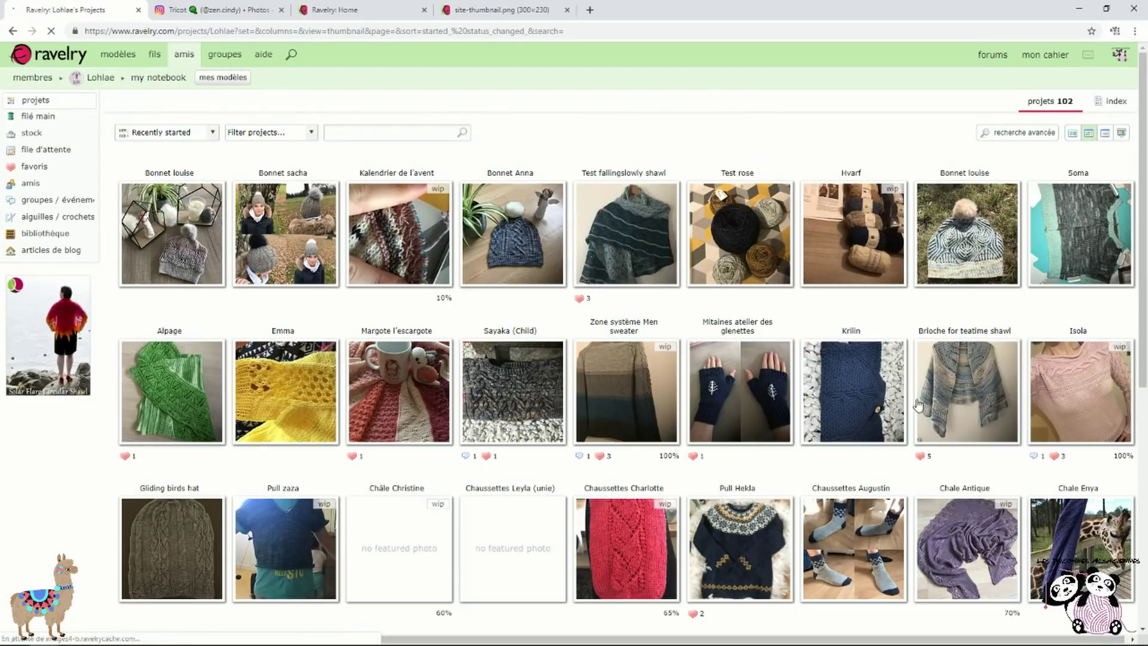
click(12, 30)
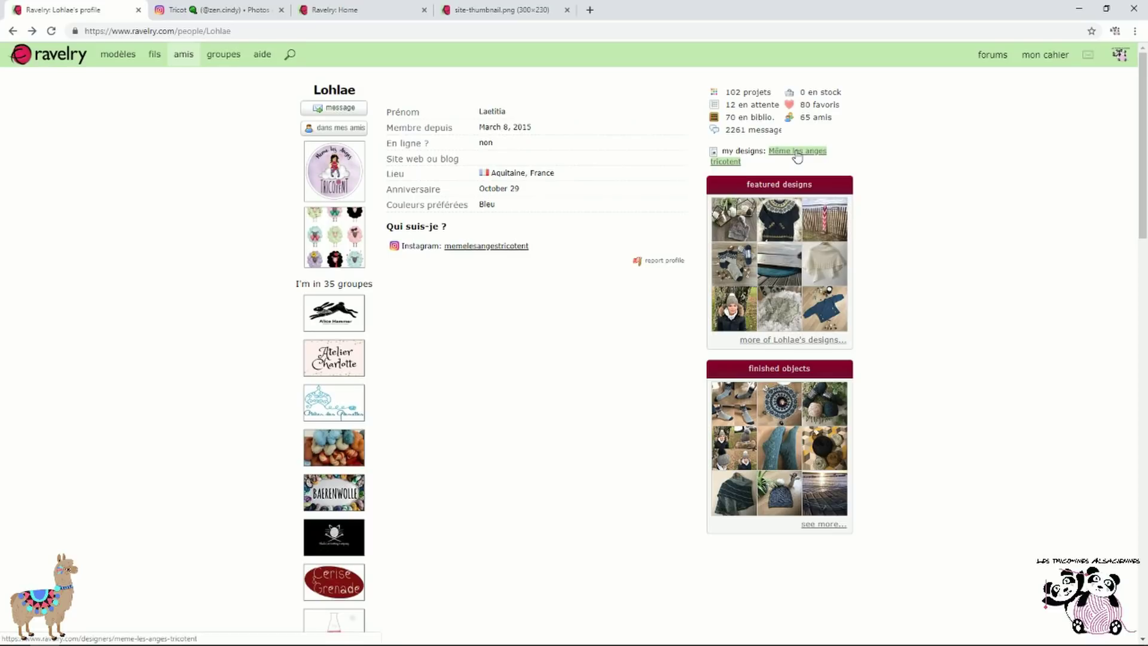
Favourite the Même les anges tricotent designer into a new bundle named 'designers'
click(797, 151)
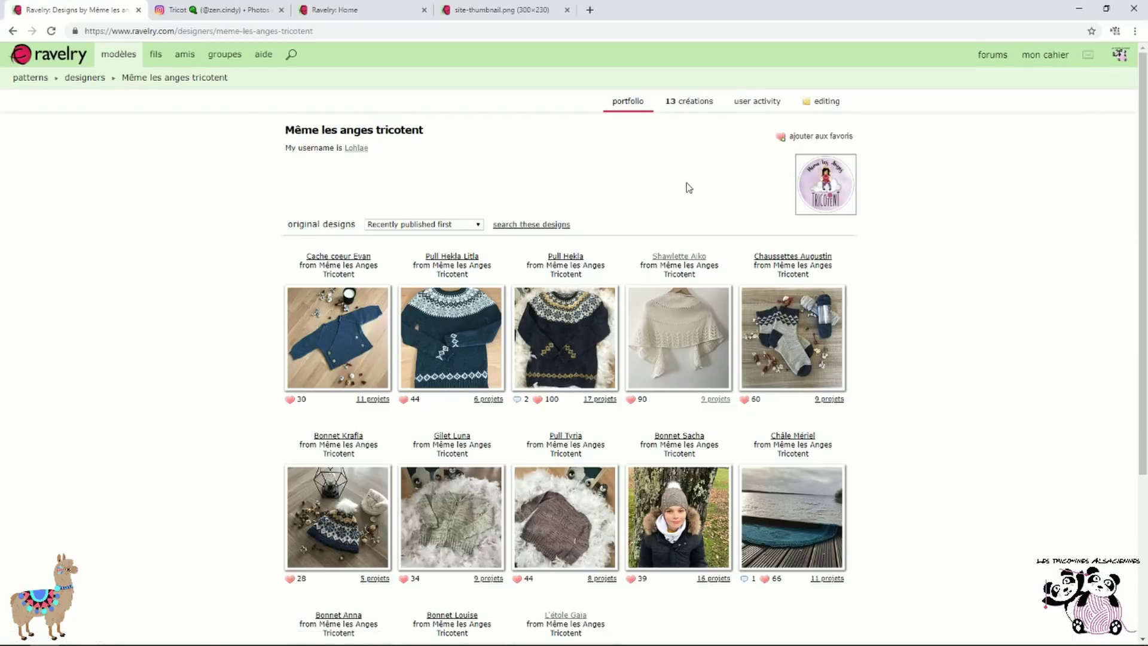
scroll(687, 188, down, 1)
scroll(686, 187, up, 1)
click(826, 139)
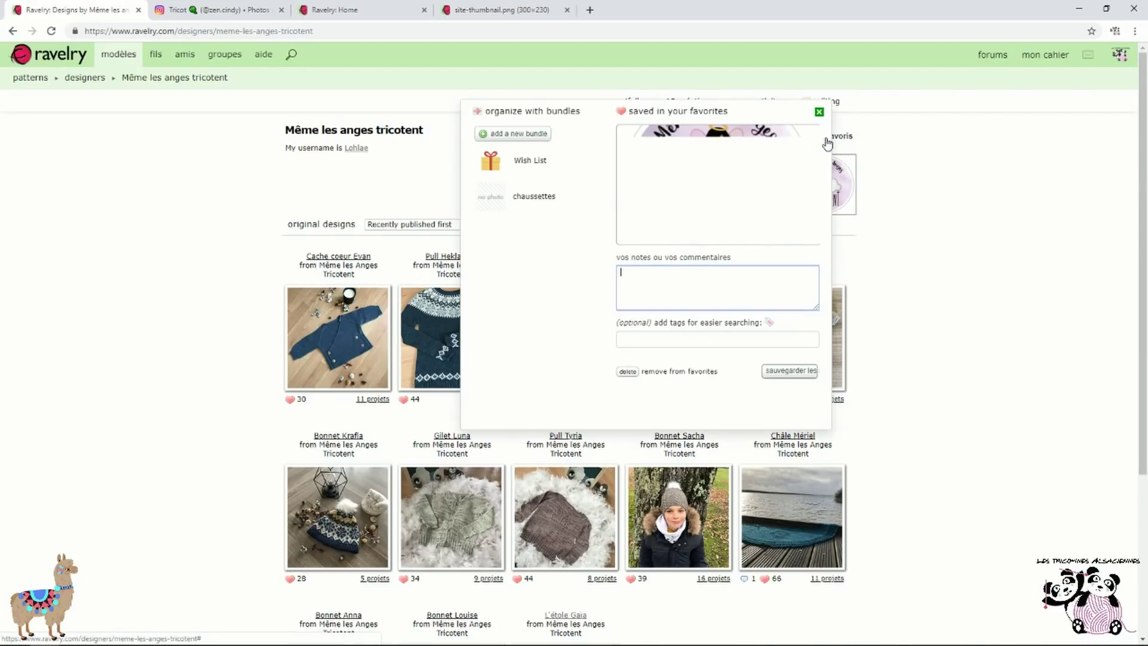
click(522, 138)
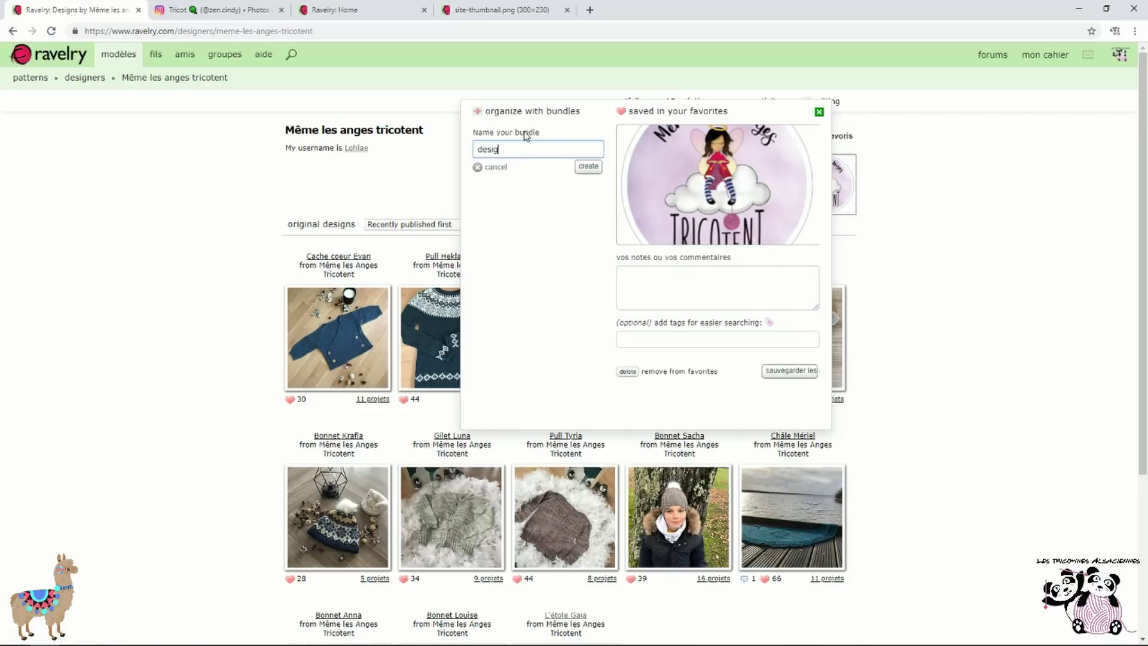
click(589, 167)
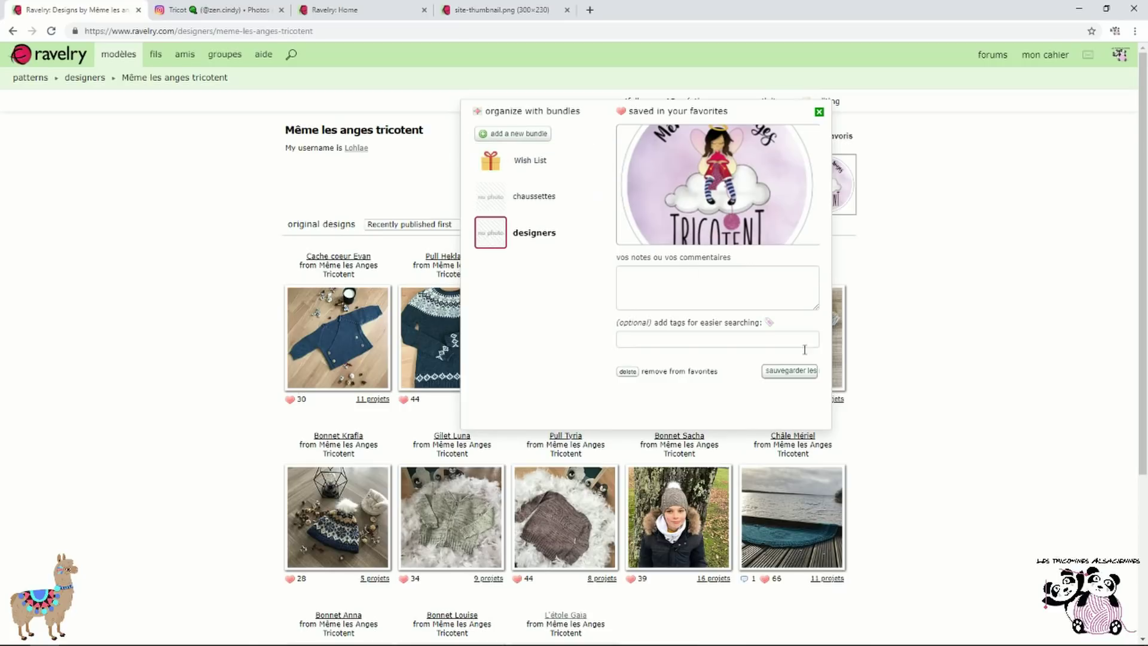
click(793, 372)
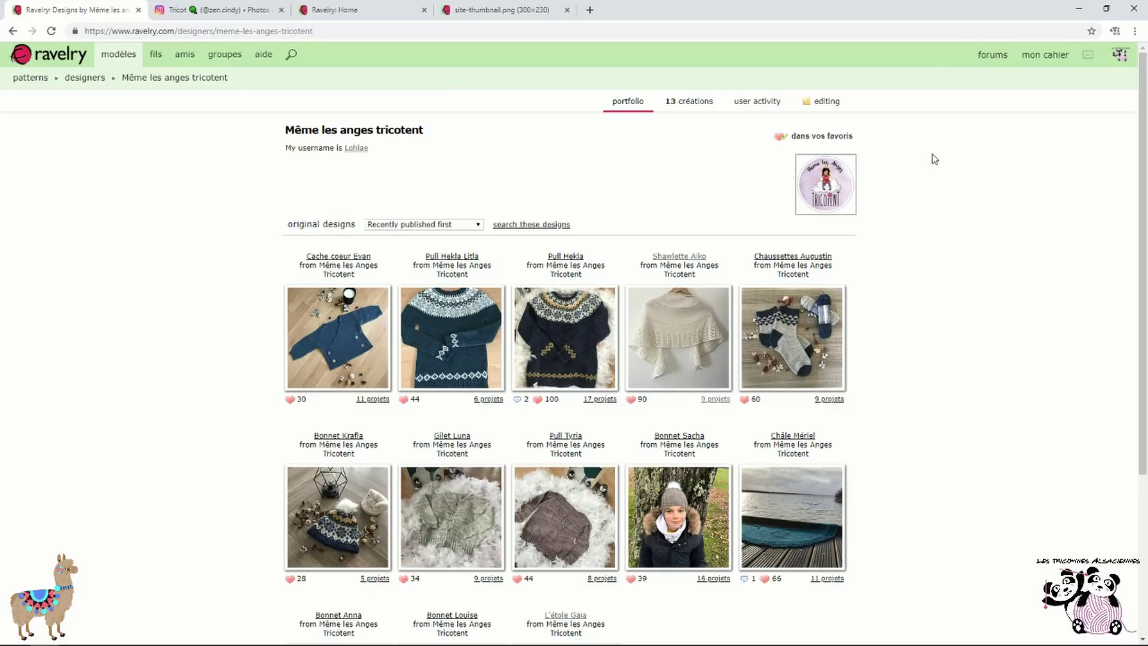
Check the designers bundle in favourites holds Même les anges tricotent, then go to yarns
mouse_move(1046, 56)
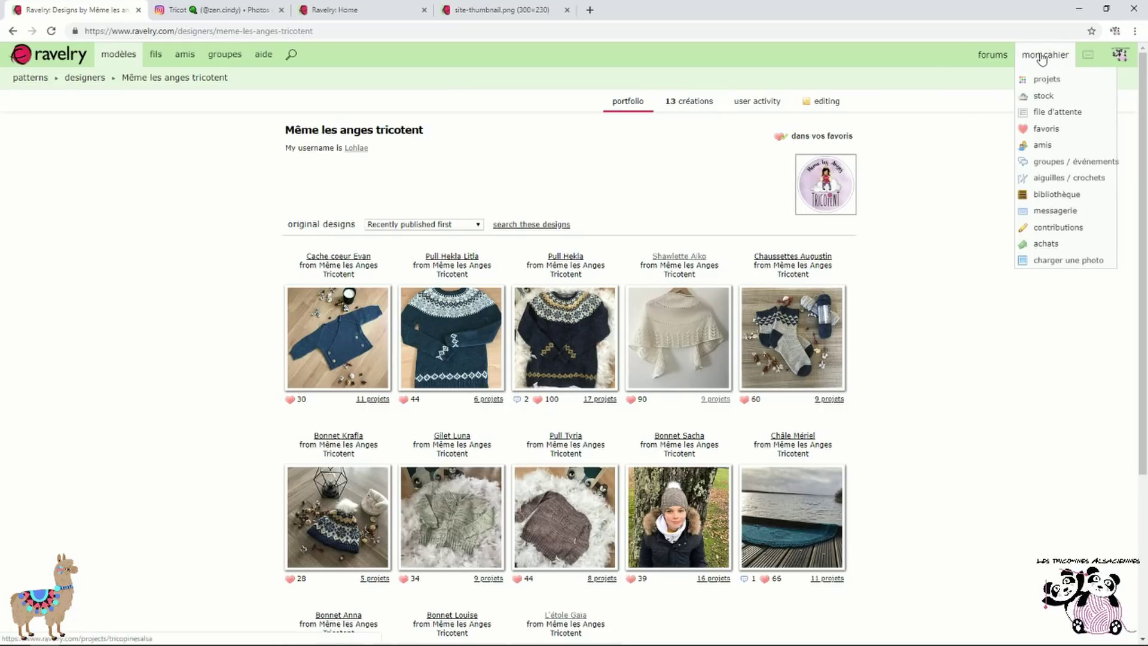
click(1063, 131)
mouse_move(586, 234)
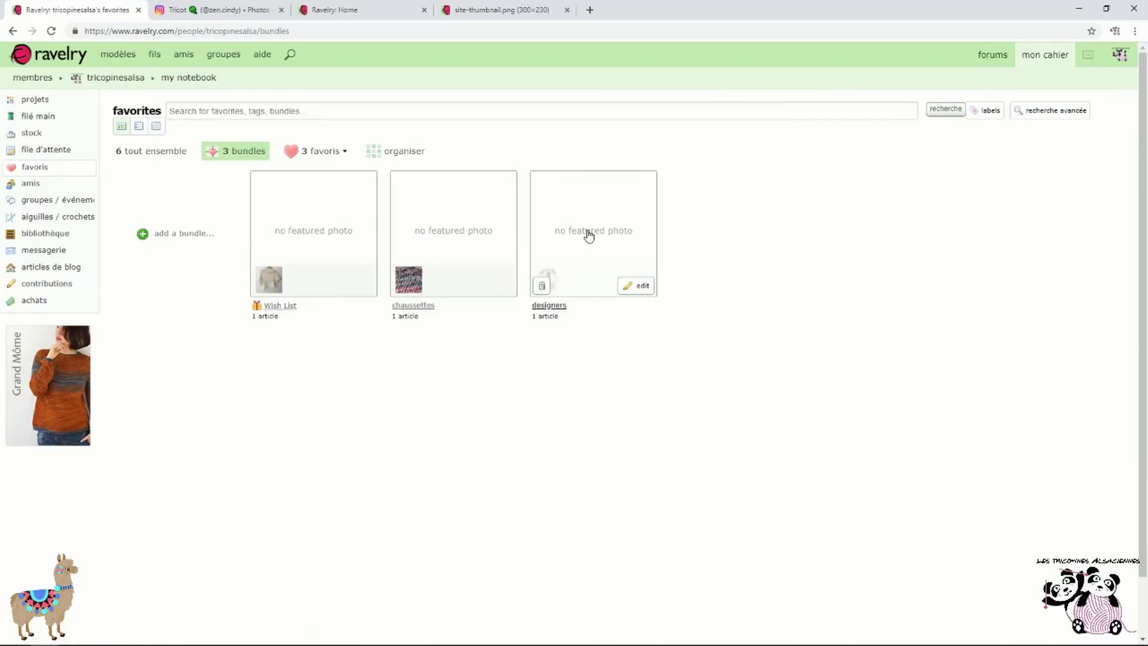
click(623, 218)
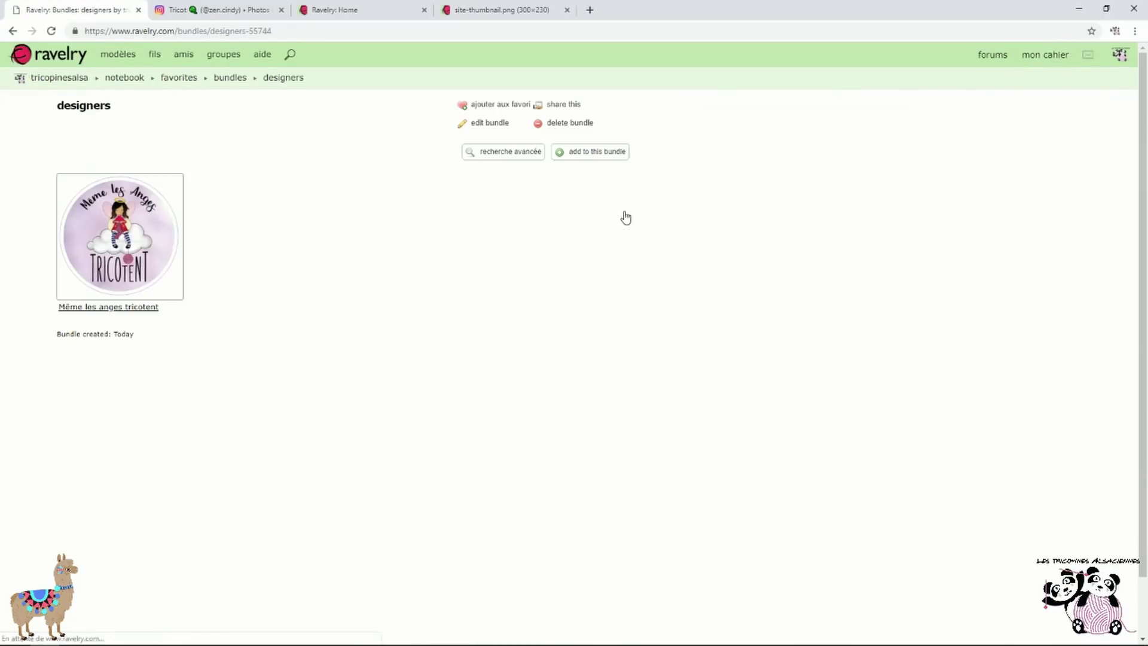
click(124, 314)
scroll(478, 247, down, 4)
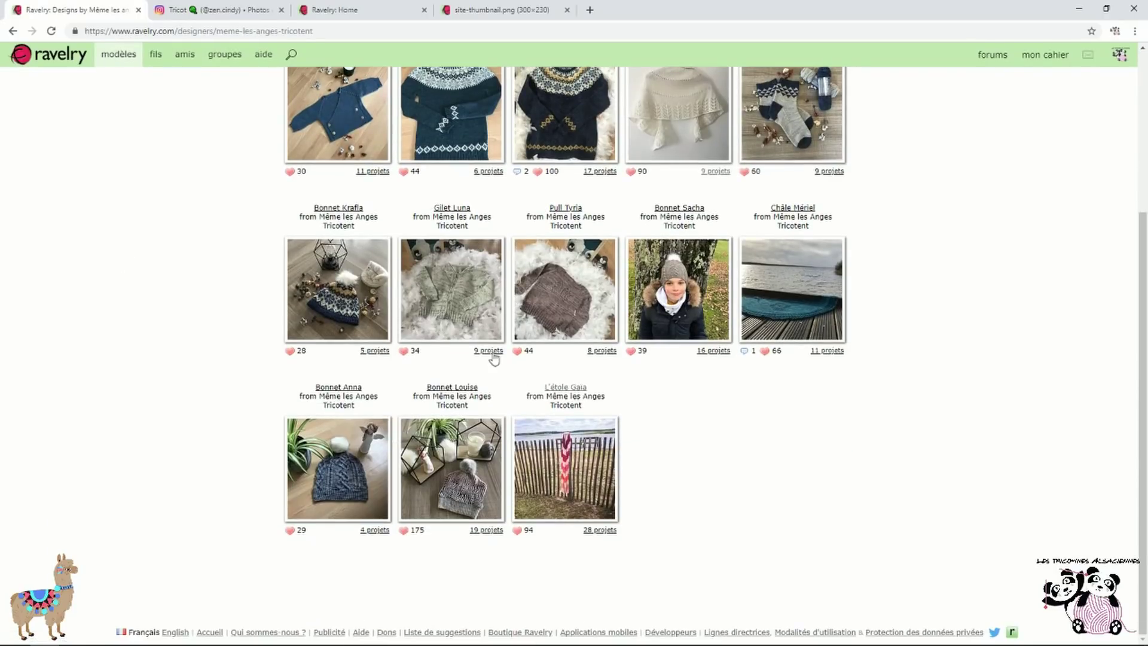
scroll(530, 441, up, 4)
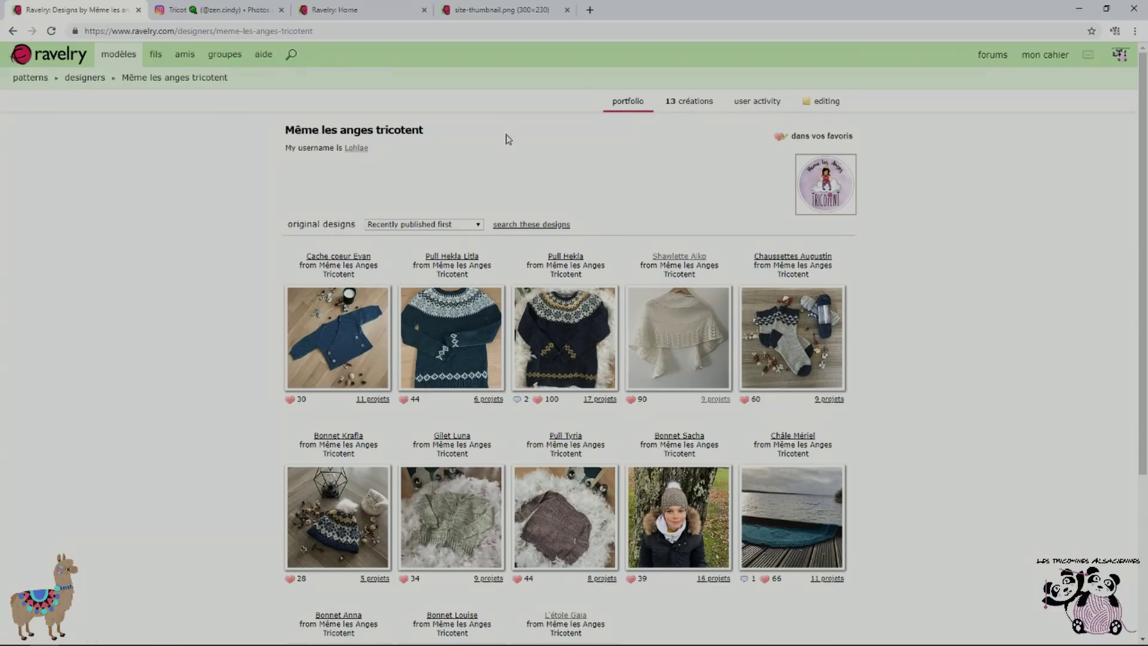
click(156, 54)
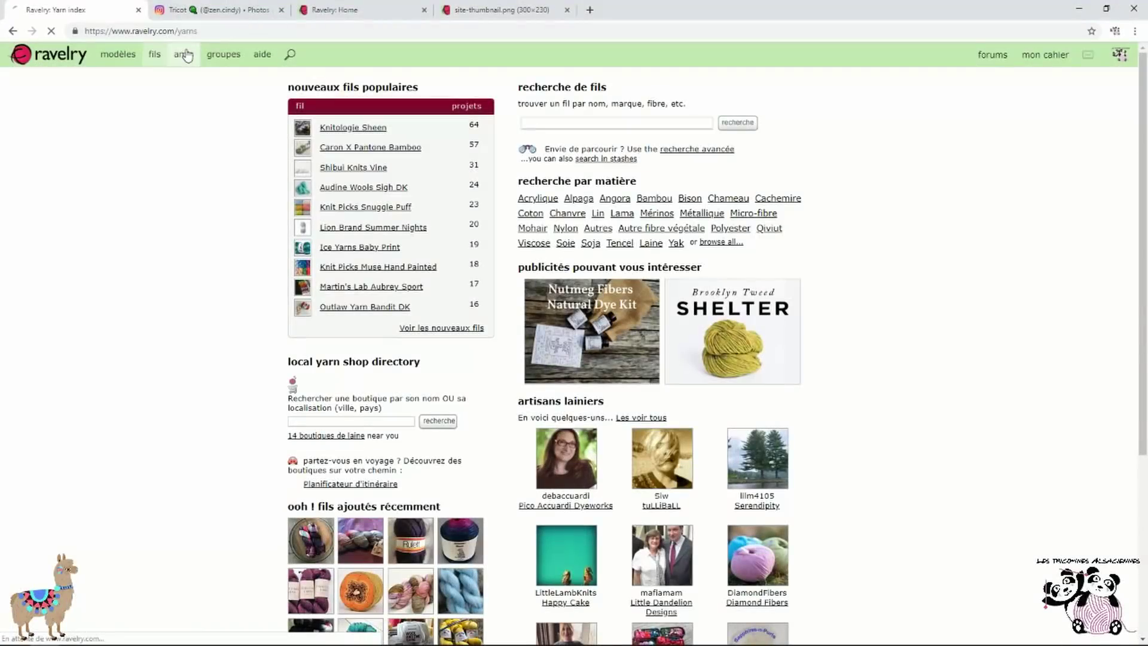
click(184, 54)
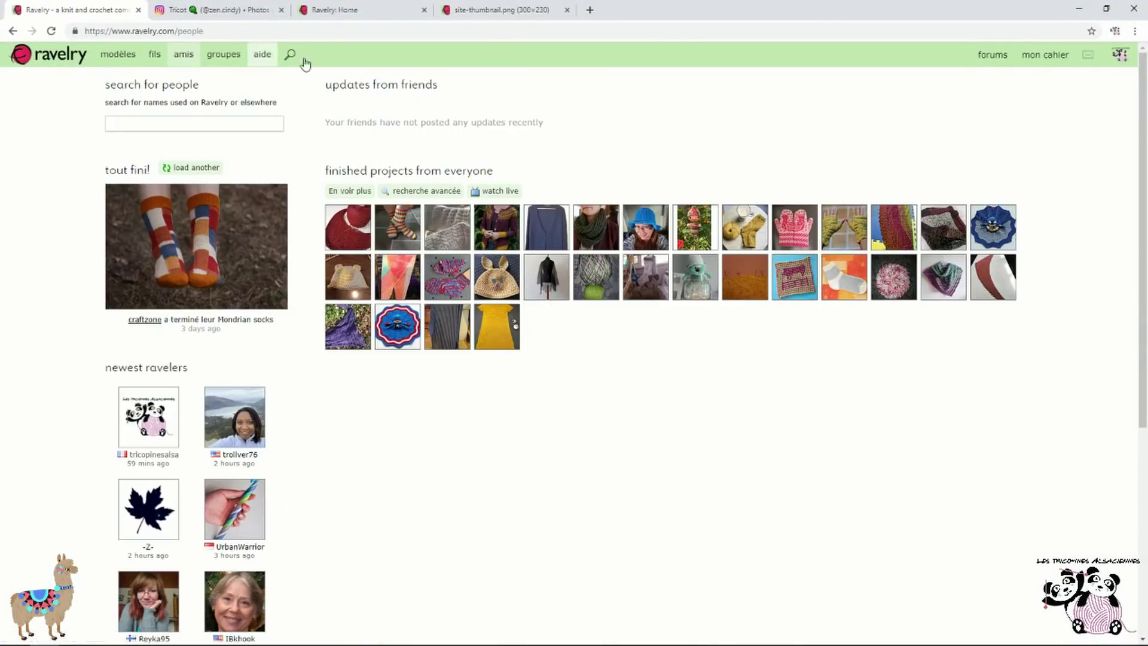
click(251, 129)
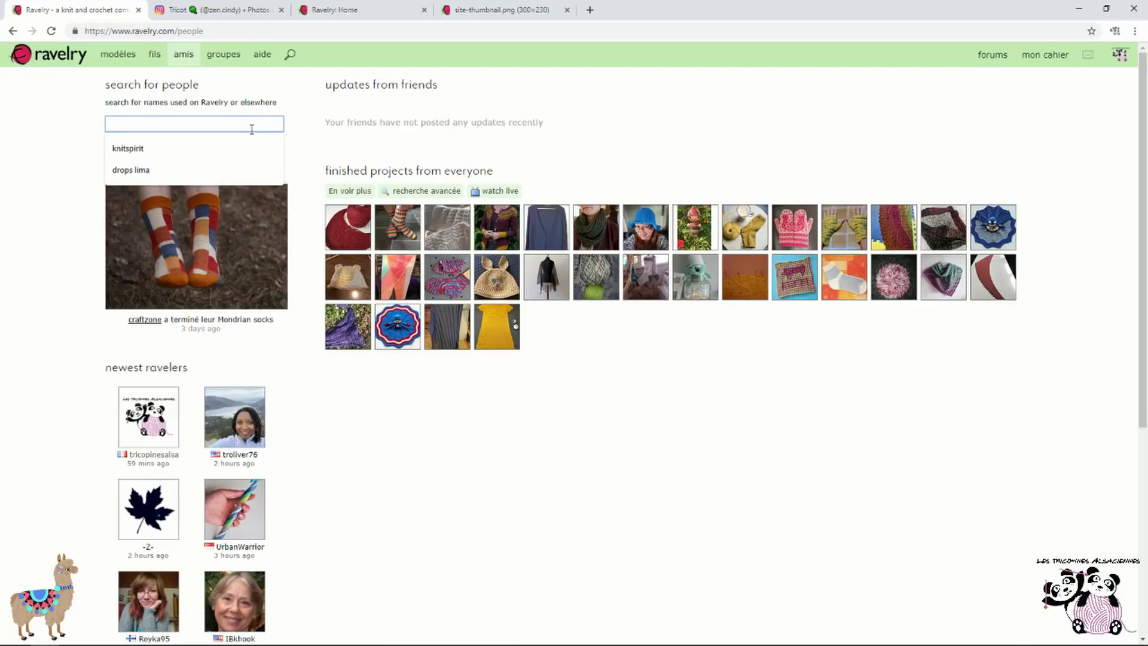
text(zencindy)
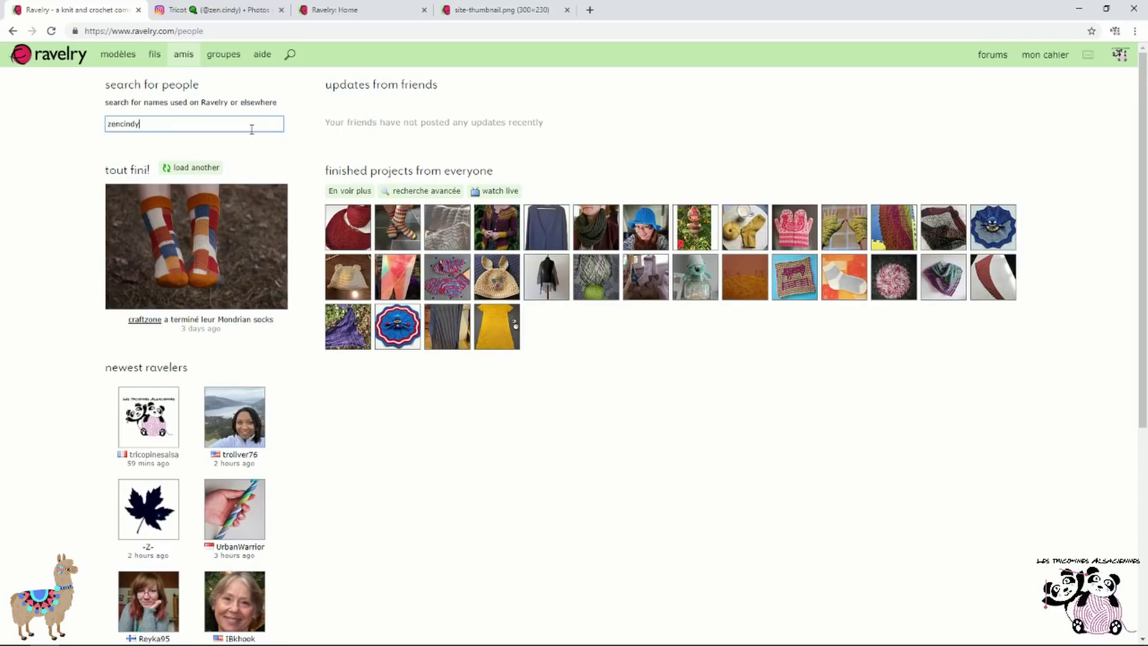
key(Return)
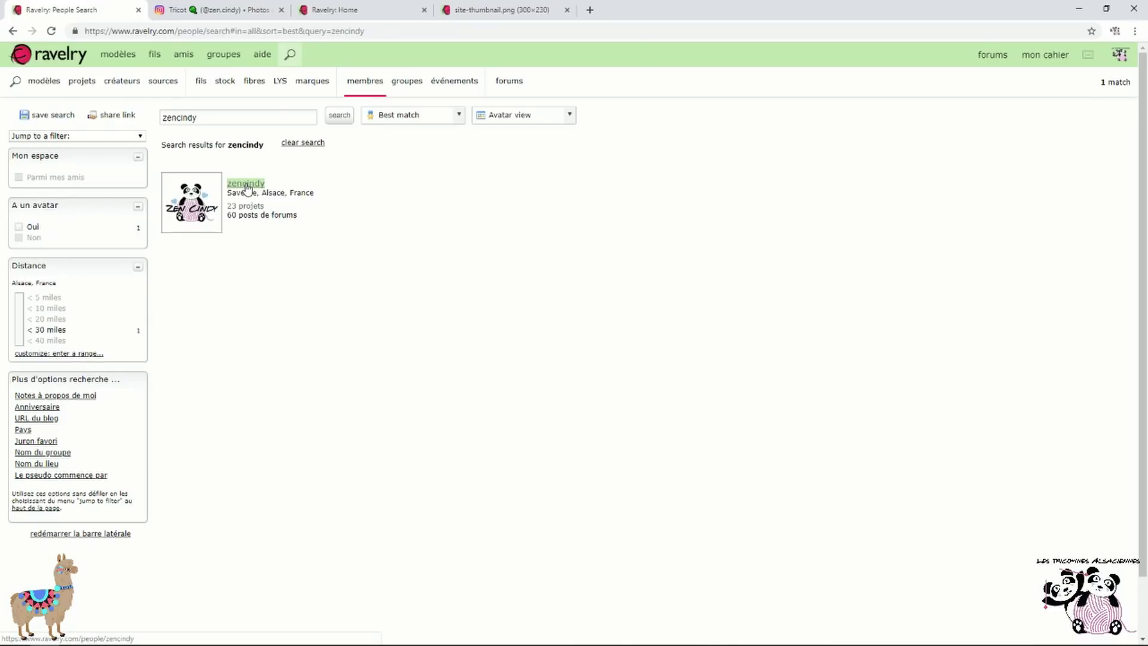
click(245, 186)
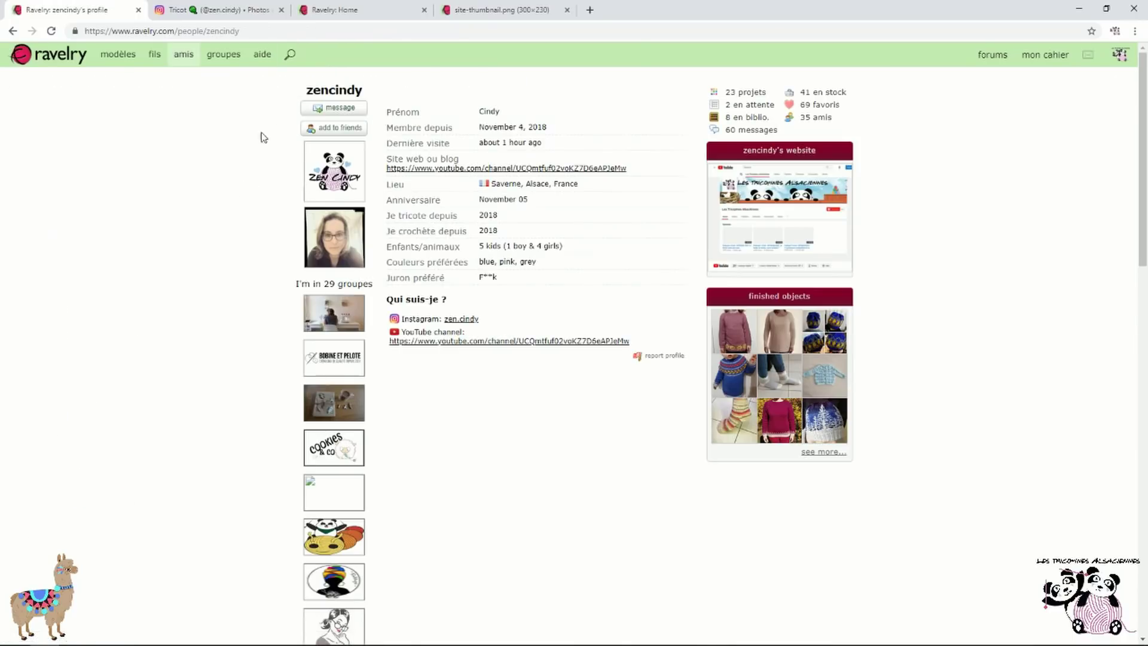
click(348, 130)
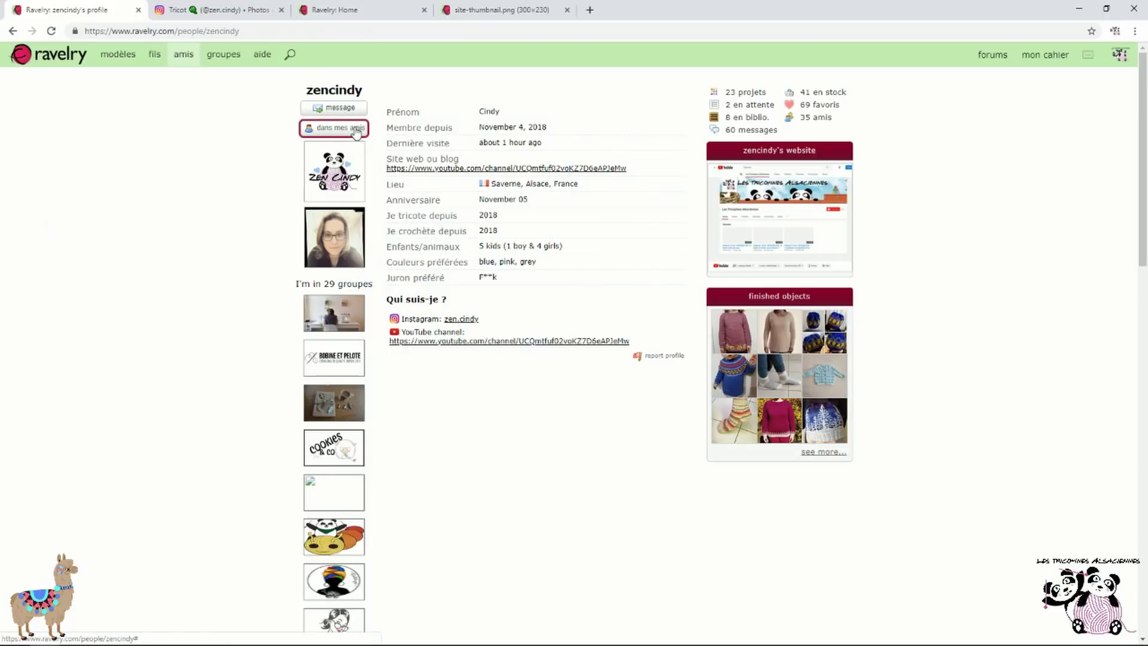
mouse_move(1051, 52)
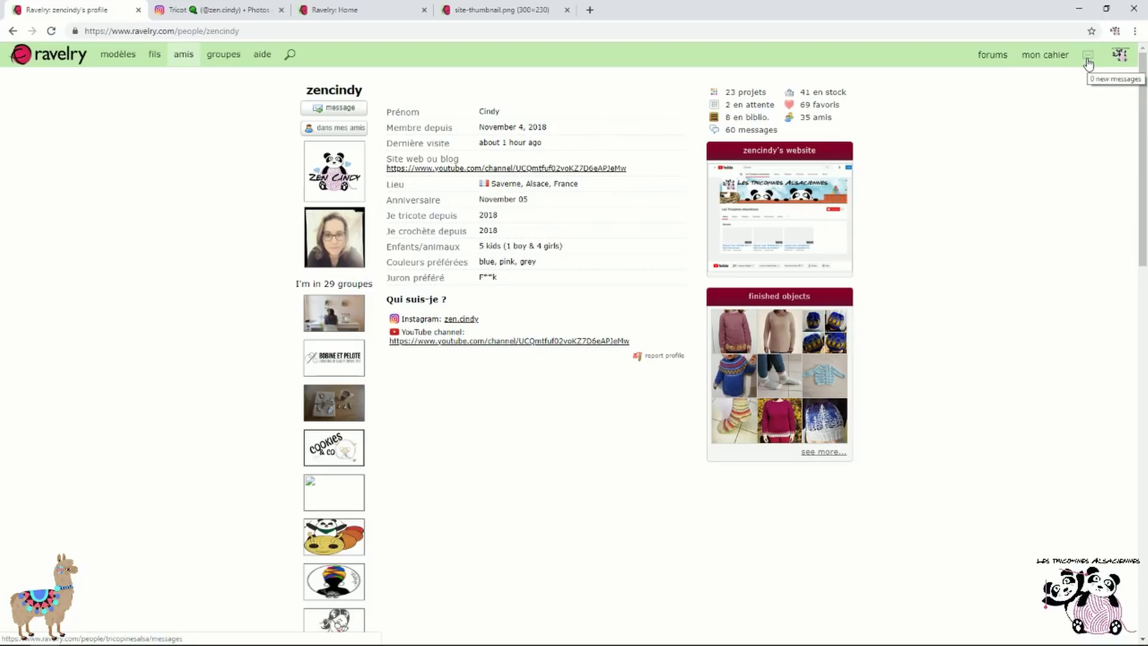
Go from the people page to the groups page listing recently created groups
click(188, 63)
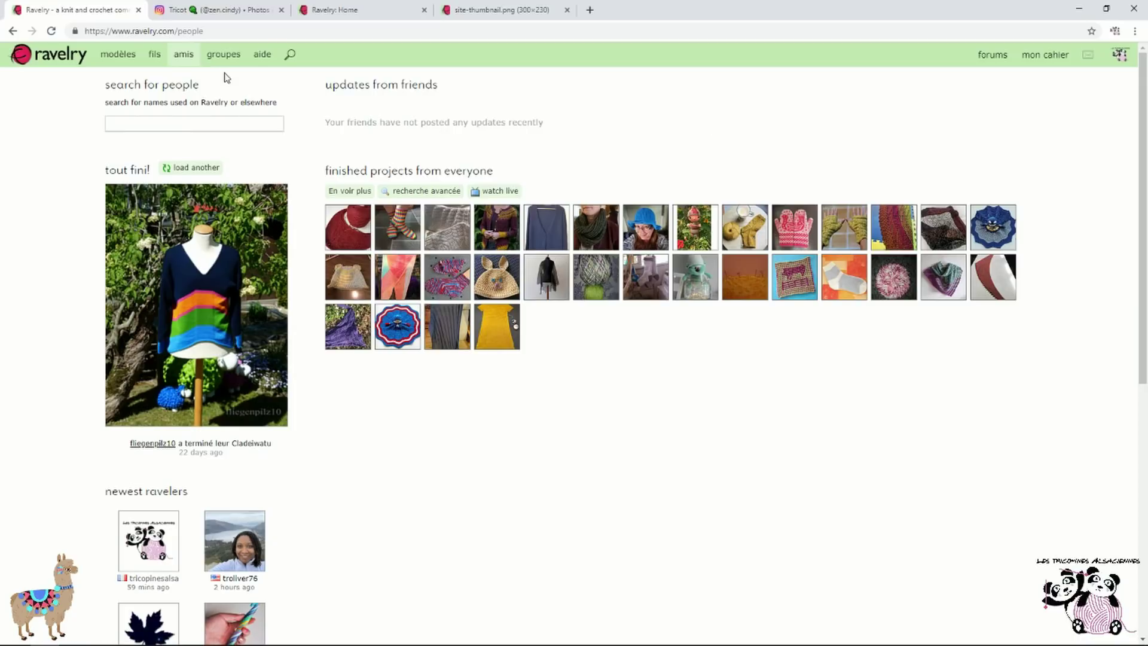
click(215, 52)
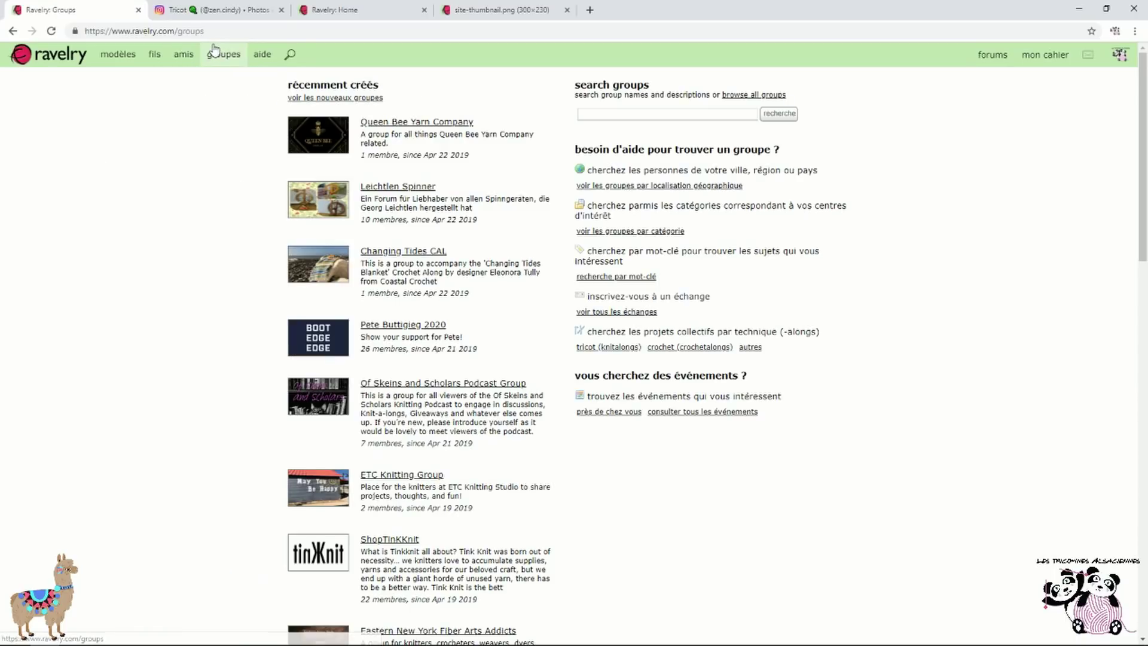
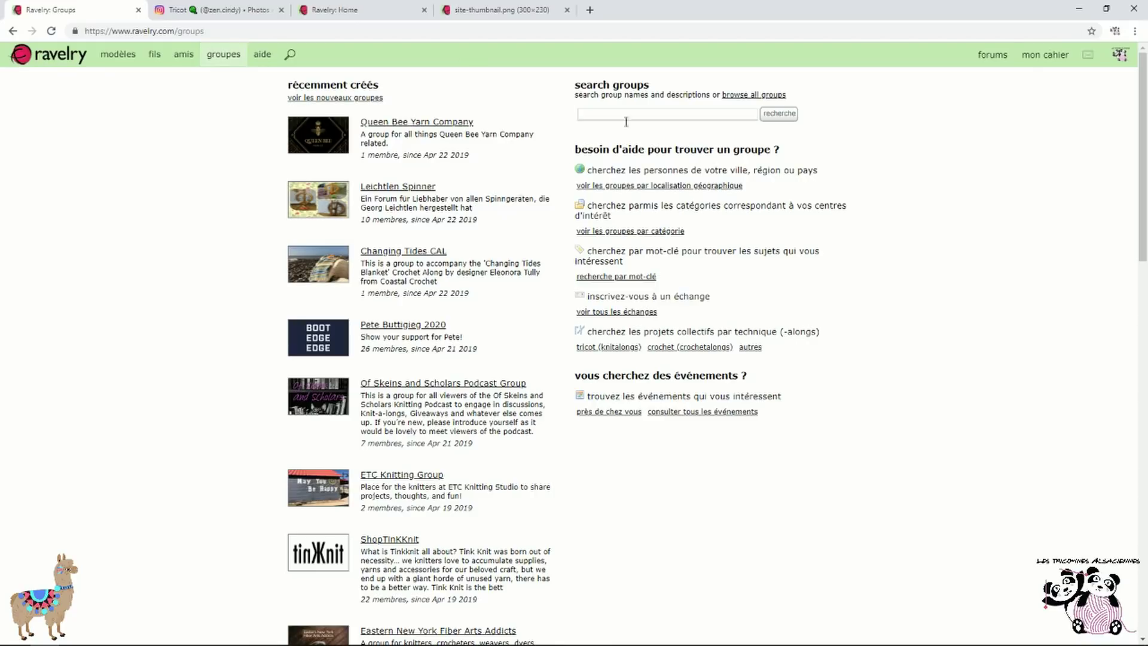
Search groups for 'les tricopines alsaciennes' and accept the suggested spelling to get the single match
click(673, 114)
text(les)
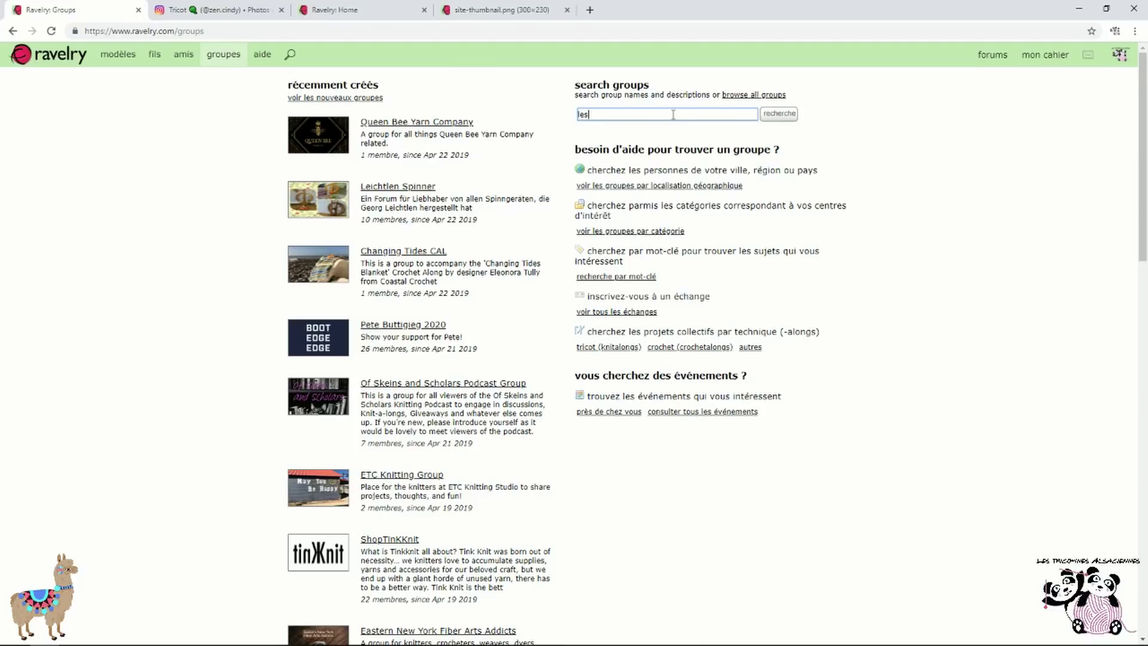
text(tricopinesalsaciebnnes)
key(BackSpace)
key(BackSpace)
key(BackSpace)
key(BackSpace)
text(nne)
click(777, 114)
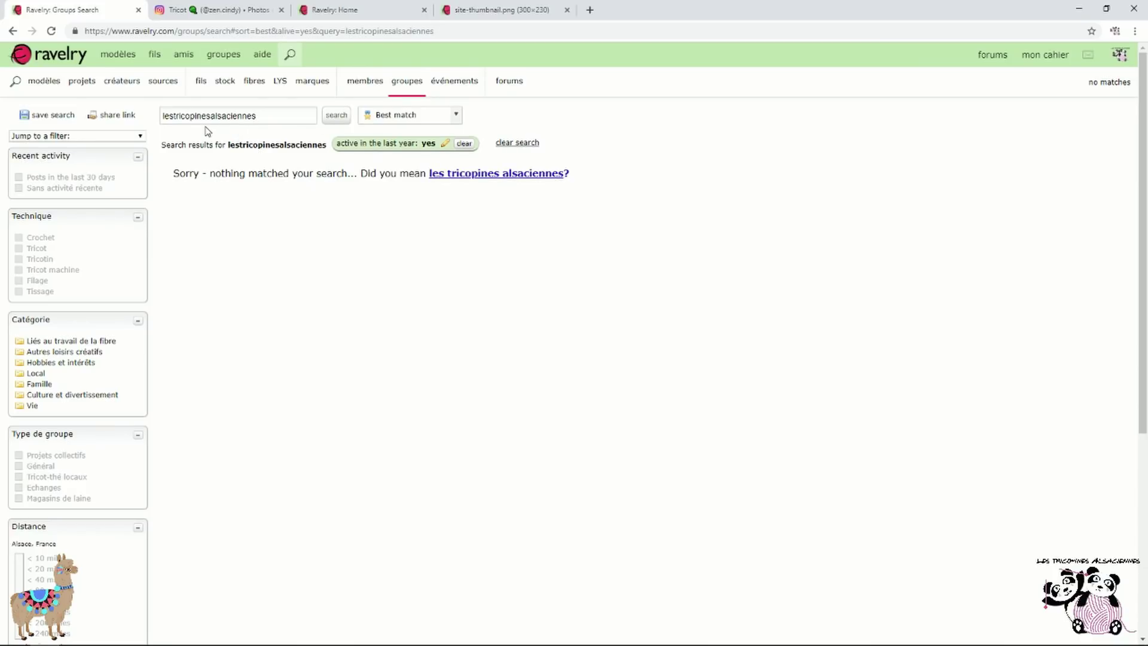
click(453, 174)
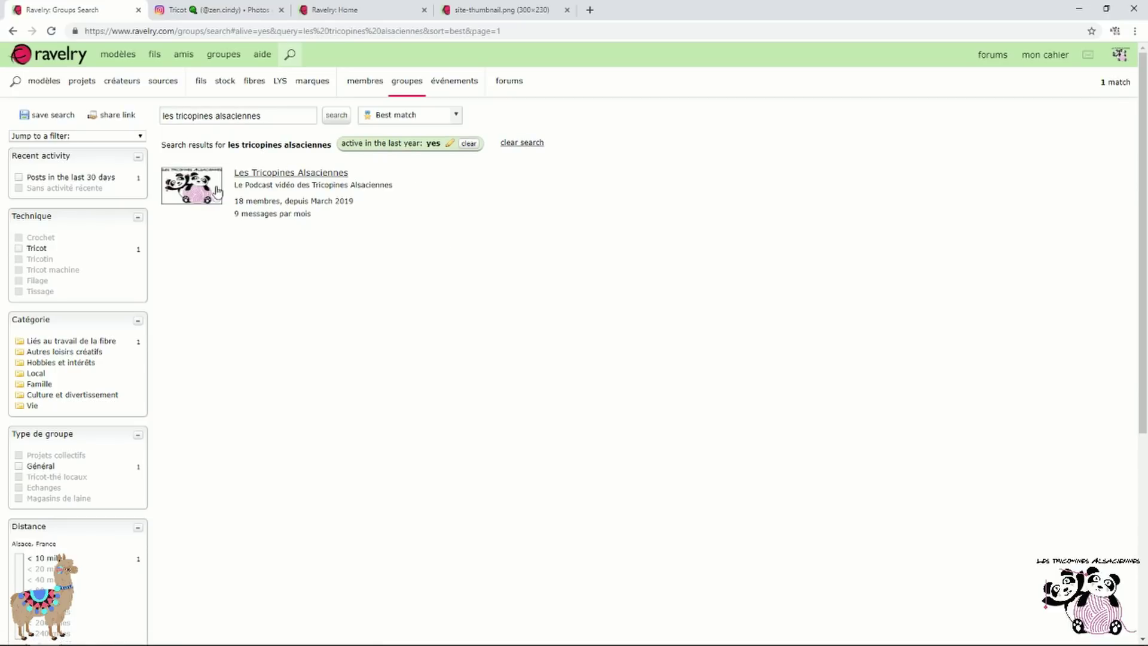
Join the Les Tricopines Alsaciennes group, dismiss the forum-tab prompt, and return to the groups page
click(250, 177)
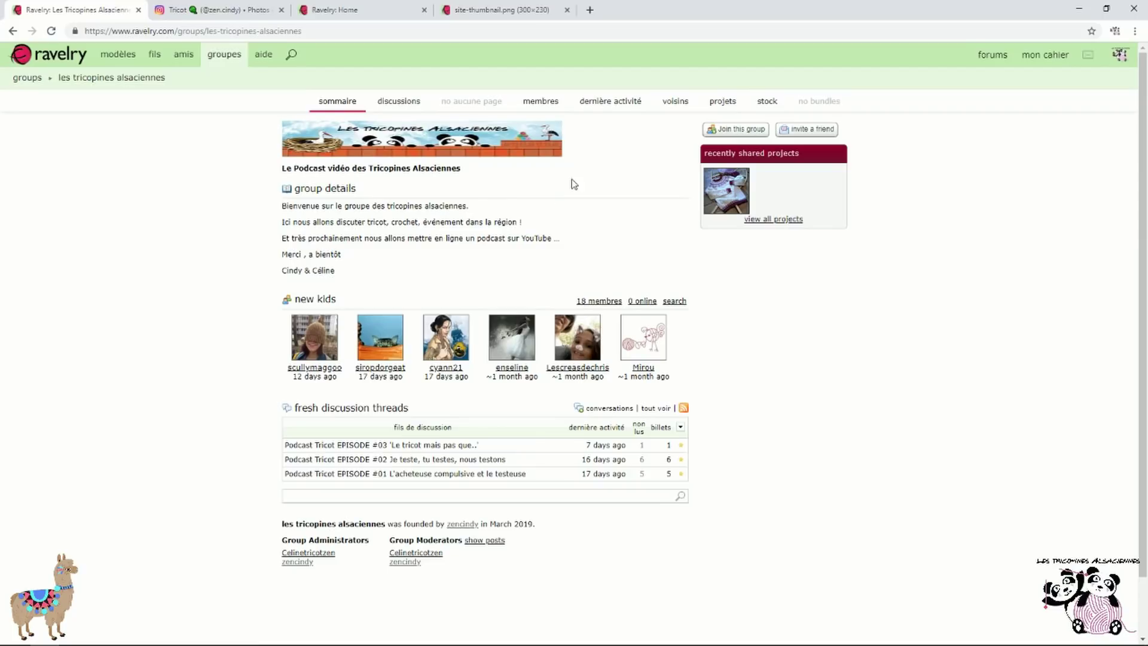
click(742, 134)
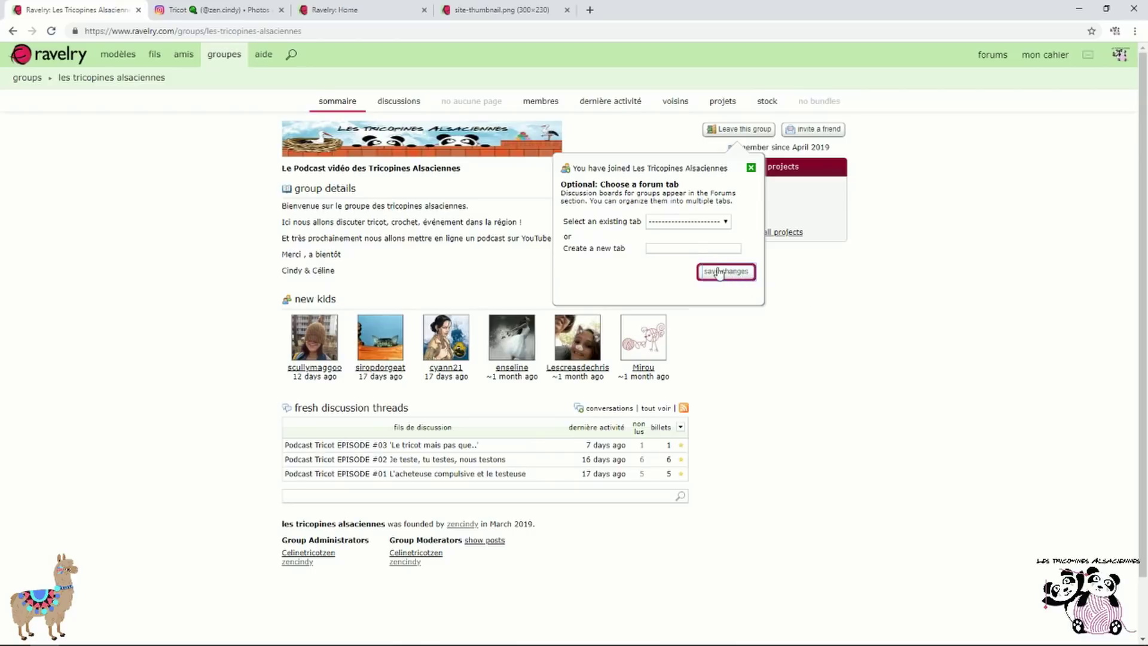
click(752, 169)
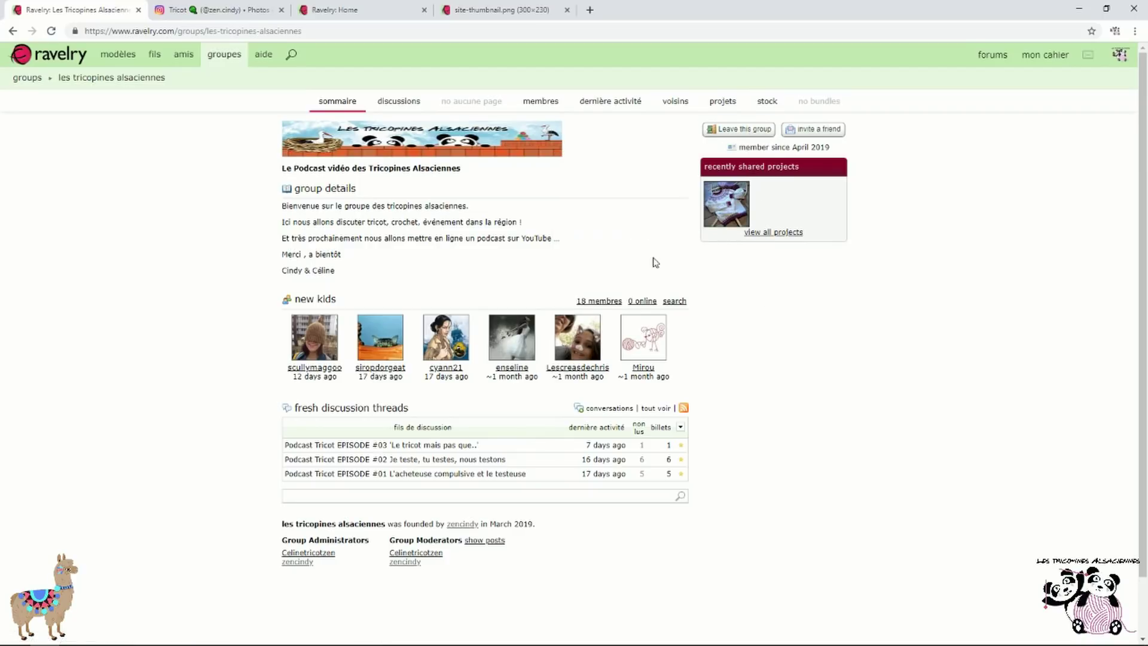
scroll(539, 300, down, 1)
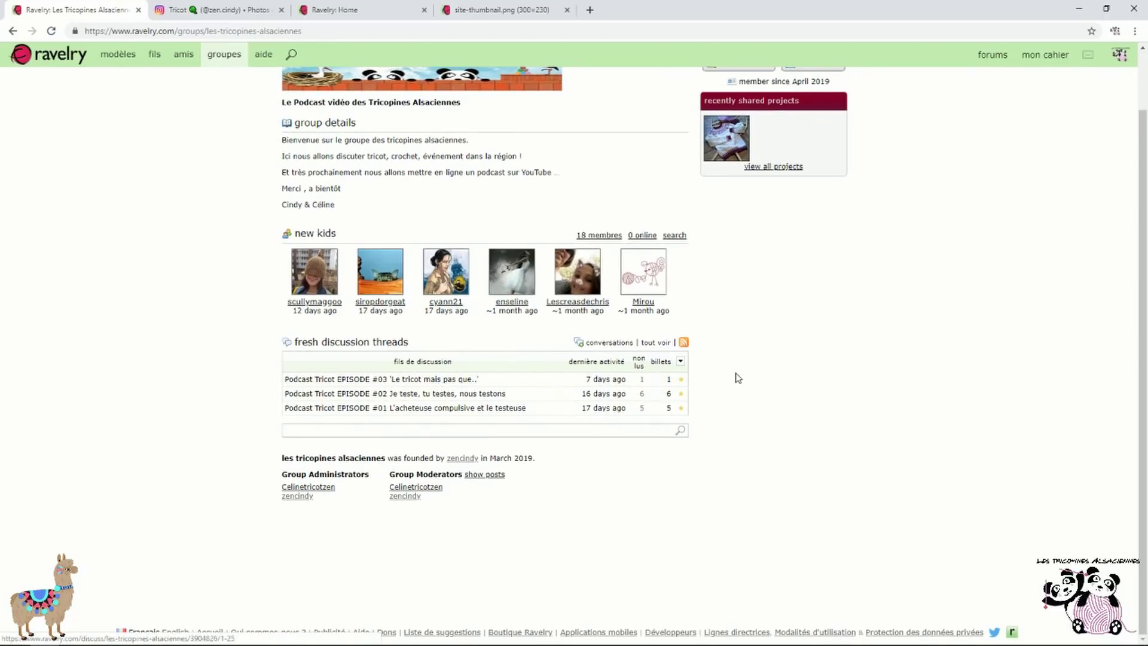
scroll(741, 388, up, 1)
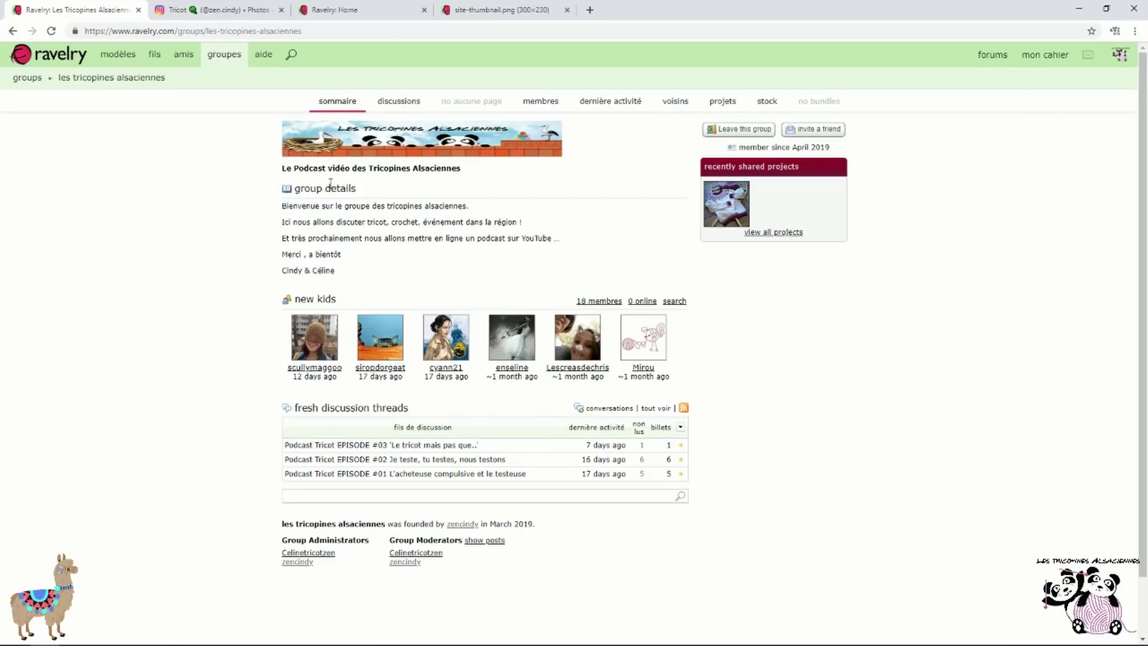
click(231, 58)
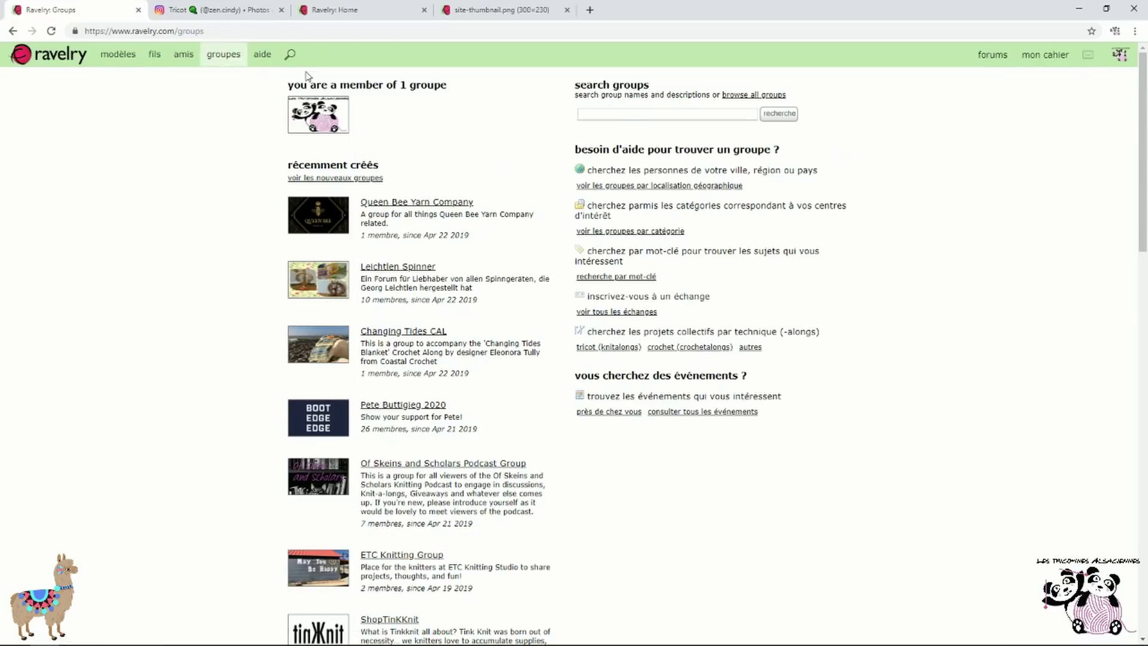
Search groups for 'kal tricote ton gilet'
click(641, 115)
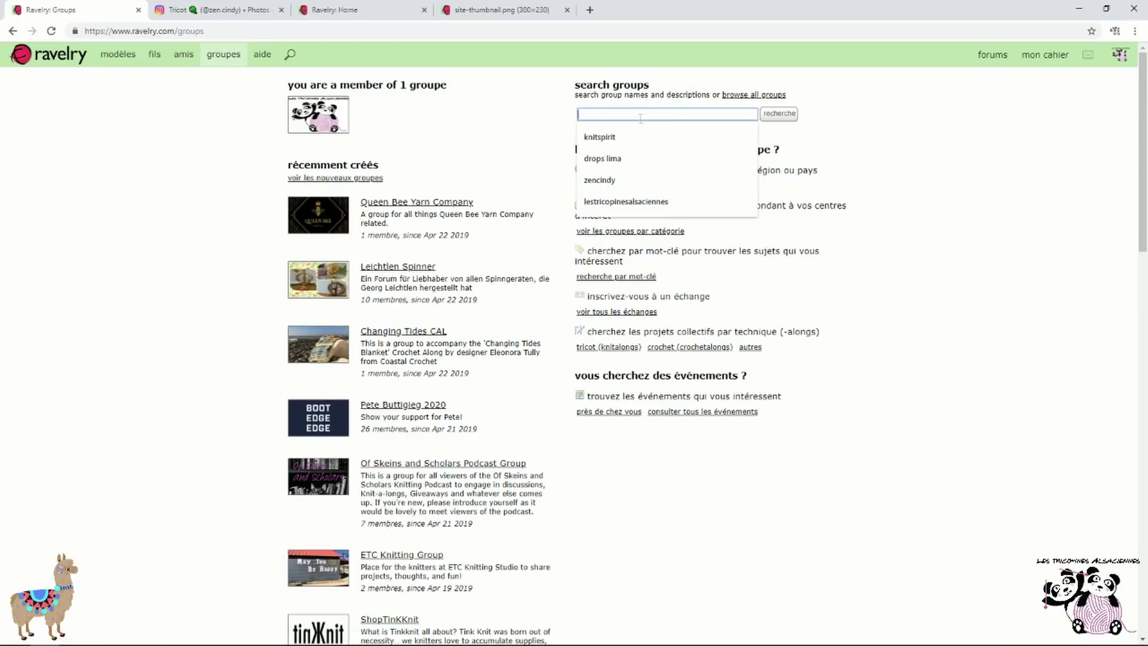
click(1062, 239)
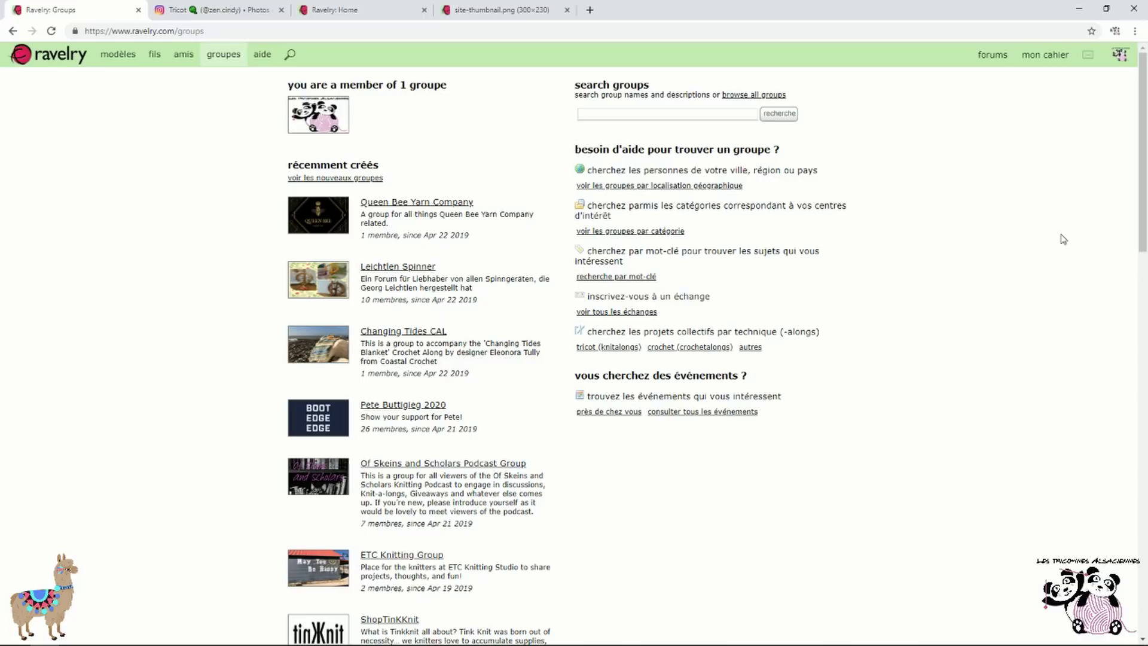
click(689, 115)
text(kal )
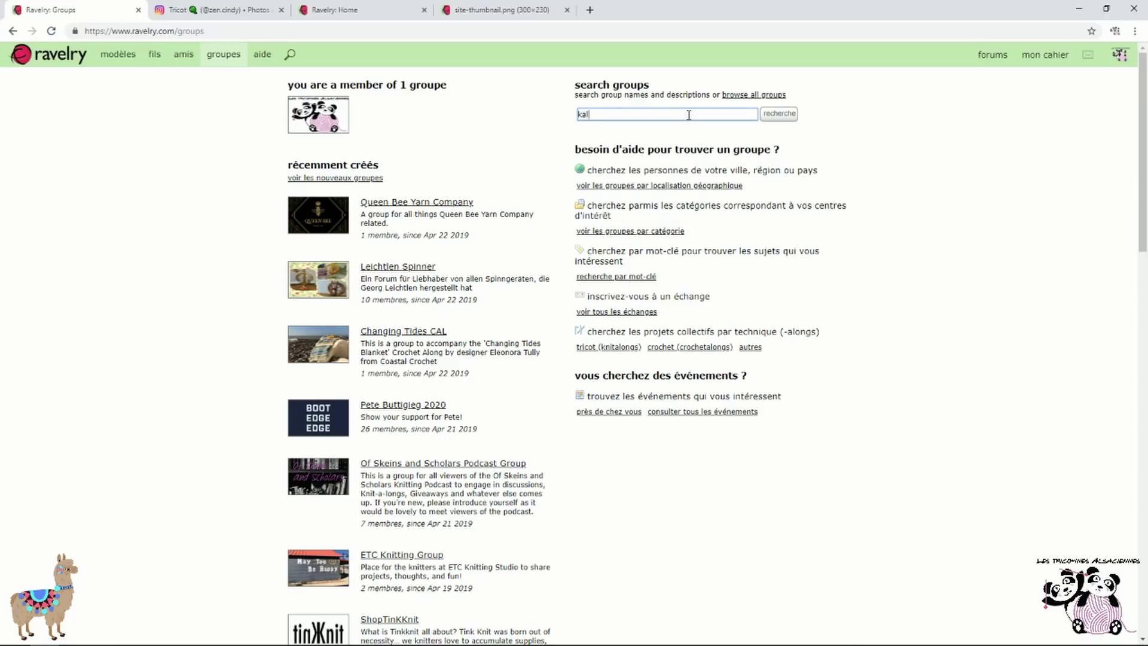
text(tricote ton gilety)
key(Return)
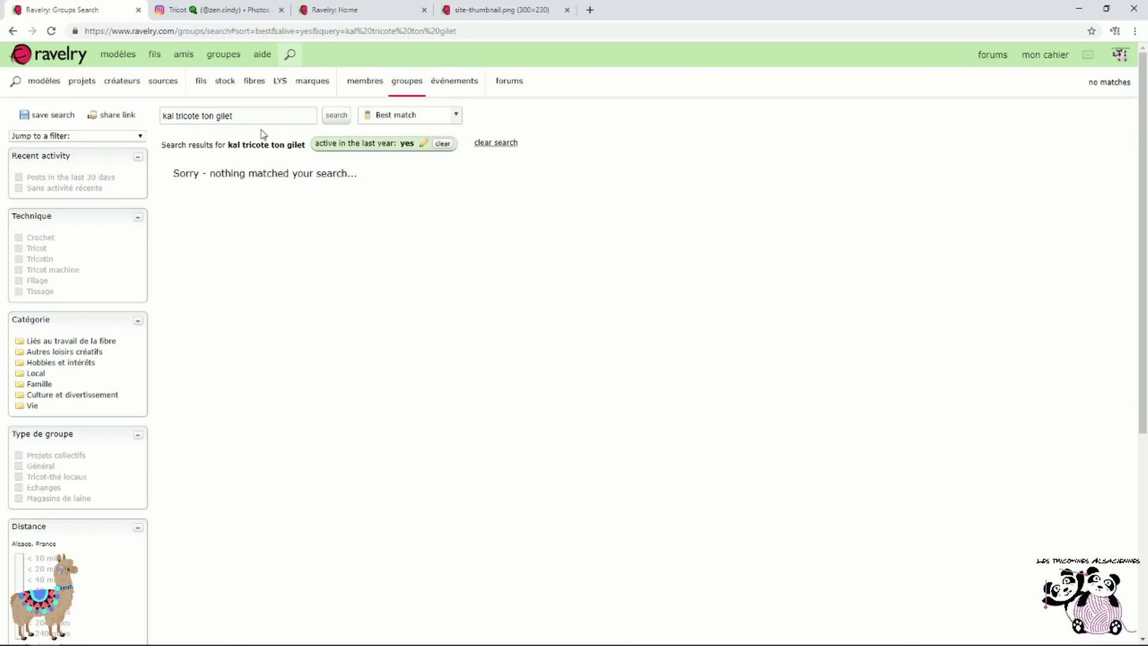
Run the same 'kal tricote ton gilet' query in the site-wide search
click(223, 54)
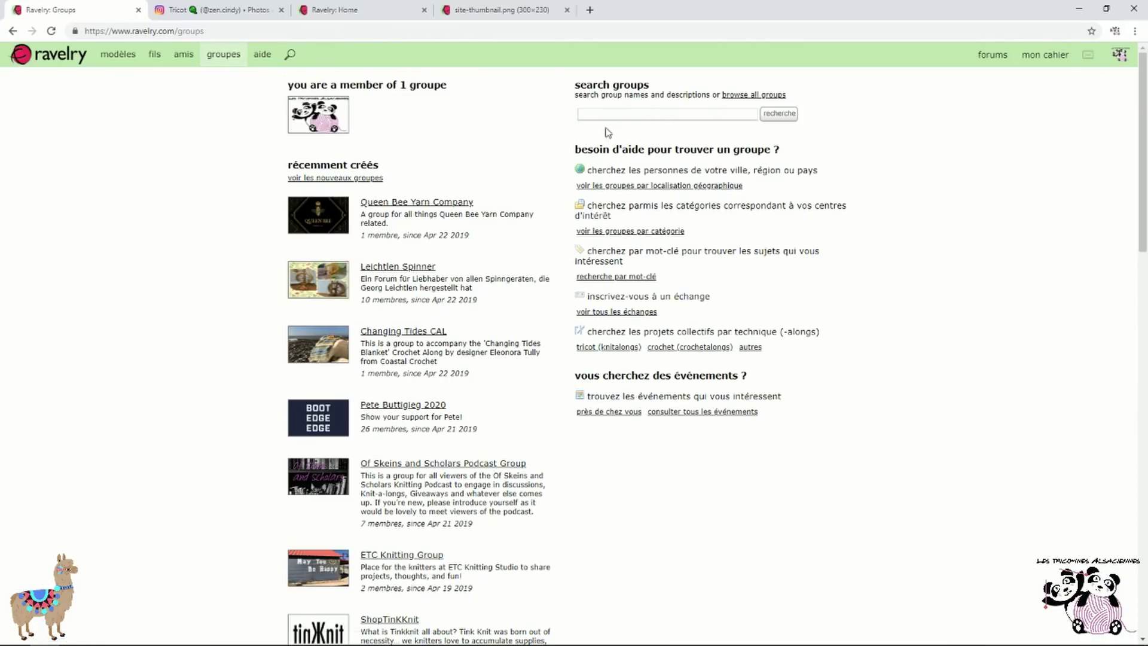
click(292, 55)
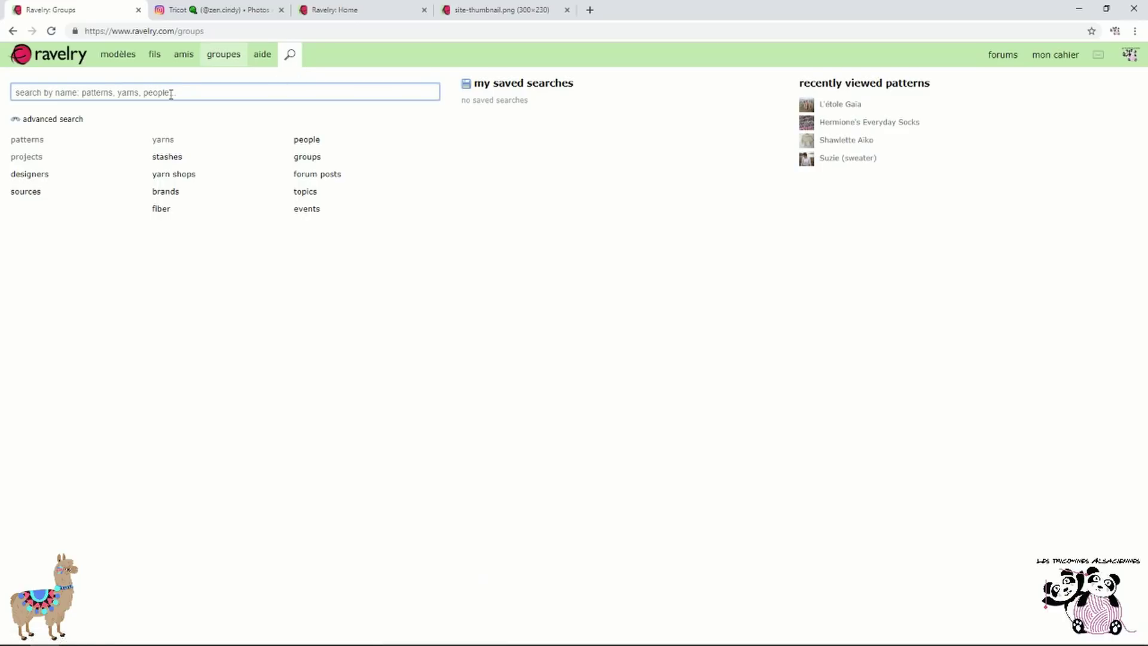
text(kal)
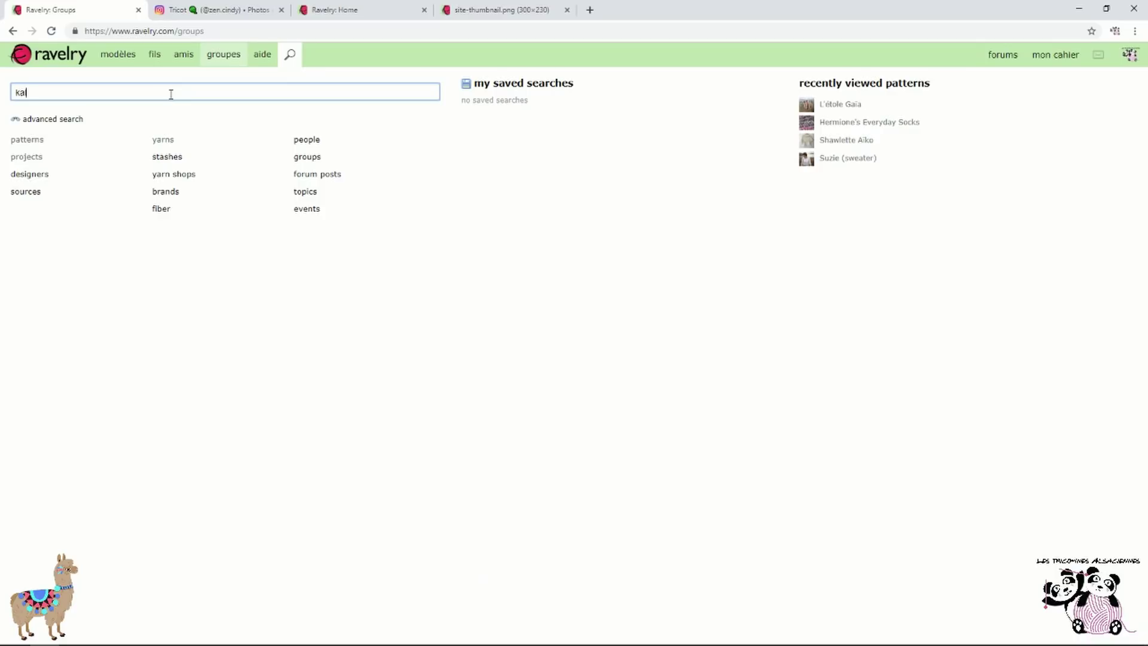
text( tricote)
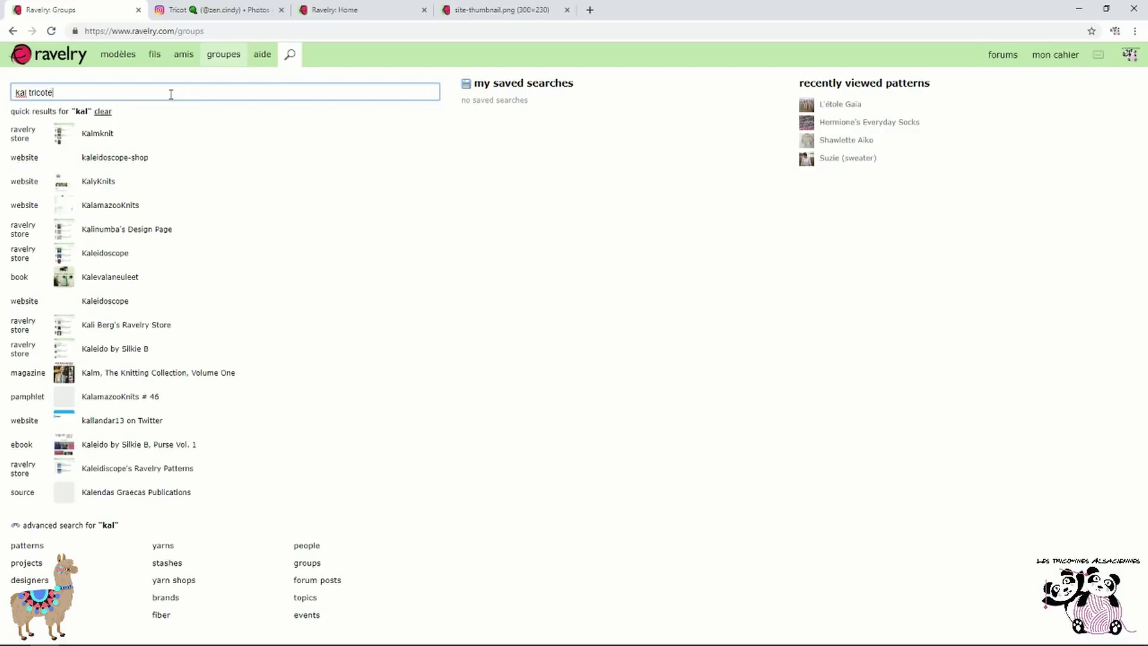
text( ton gilet)
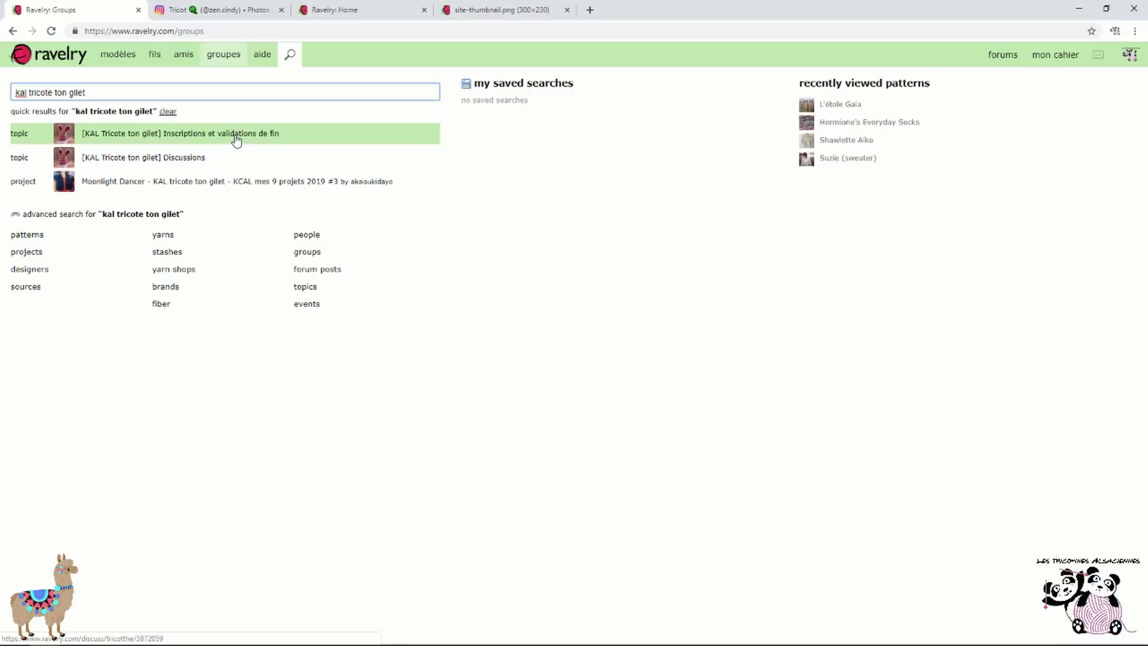
Go from the KAL Discussions topic to the Inscriptions topic, then to its host group tricot(thé)
click(152, 159)
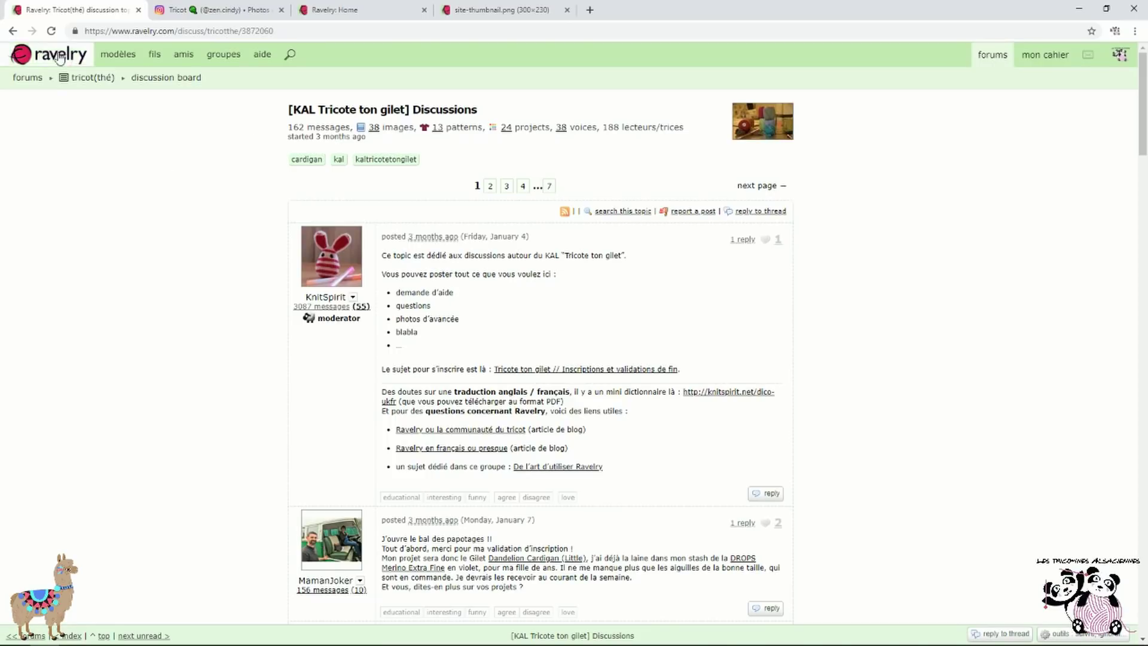
click(562, 369)
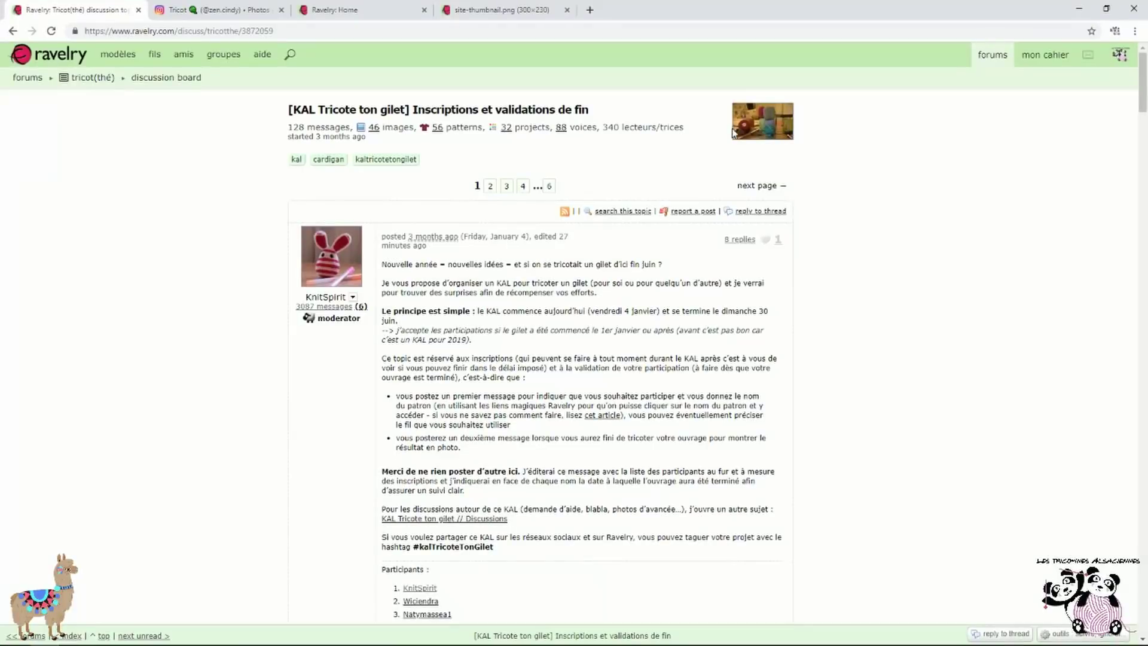
click(768, 127)
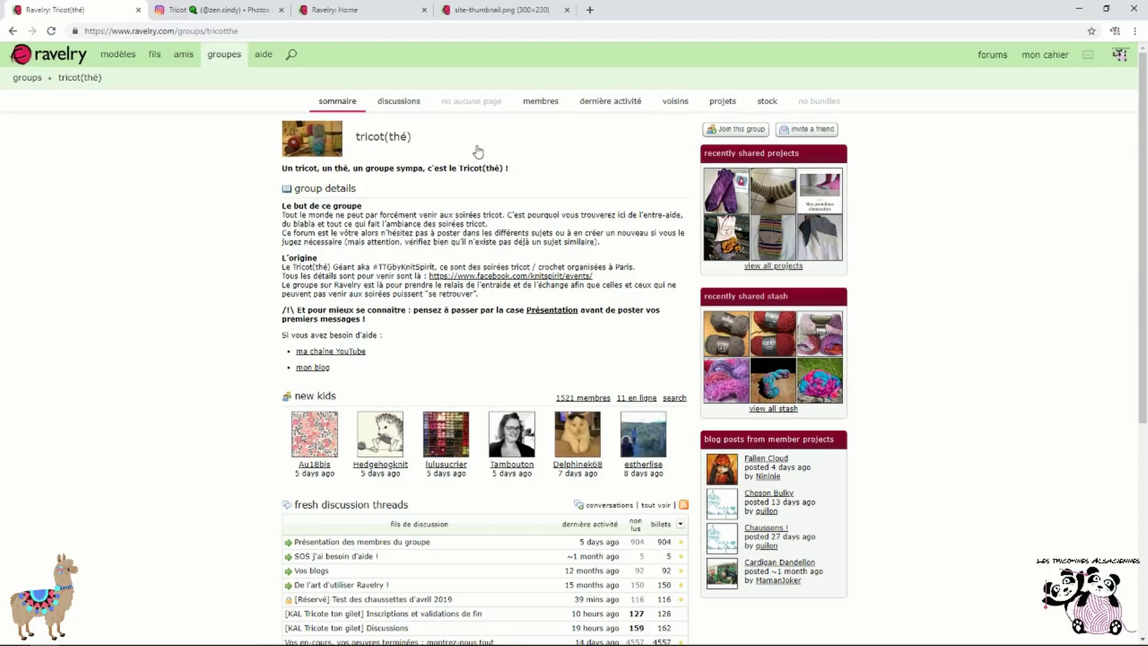
Join the tricot(thé) group, dismiss the forum-tab prompt, and open the empty site-wide search
scroll(478, 150, down, 4)
scroll(477, 151, up, 2)
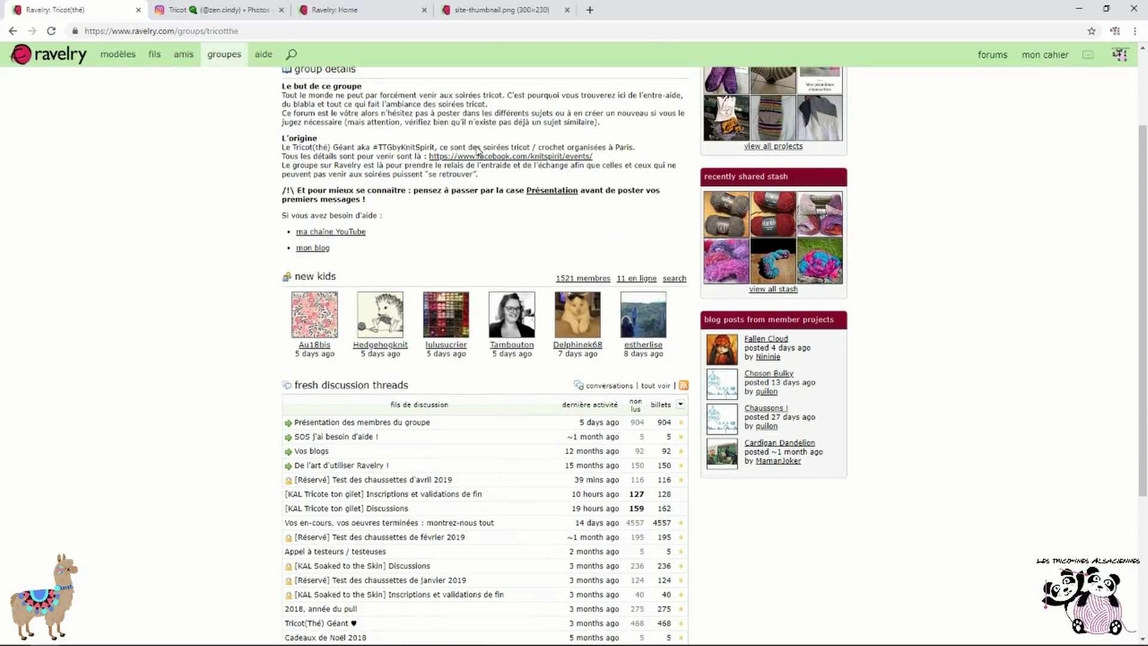
scroll(476, 149, down, 3)
scroll(317, 257, down, 1)
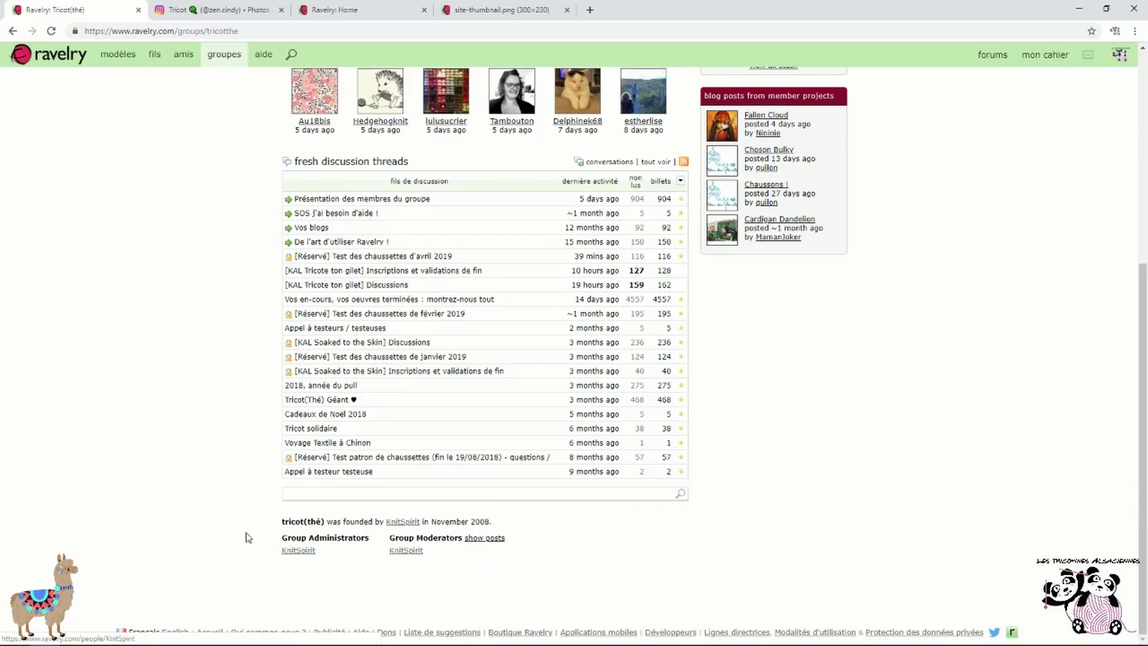
scroll(247, 536, up, 6)
click(745, 129)
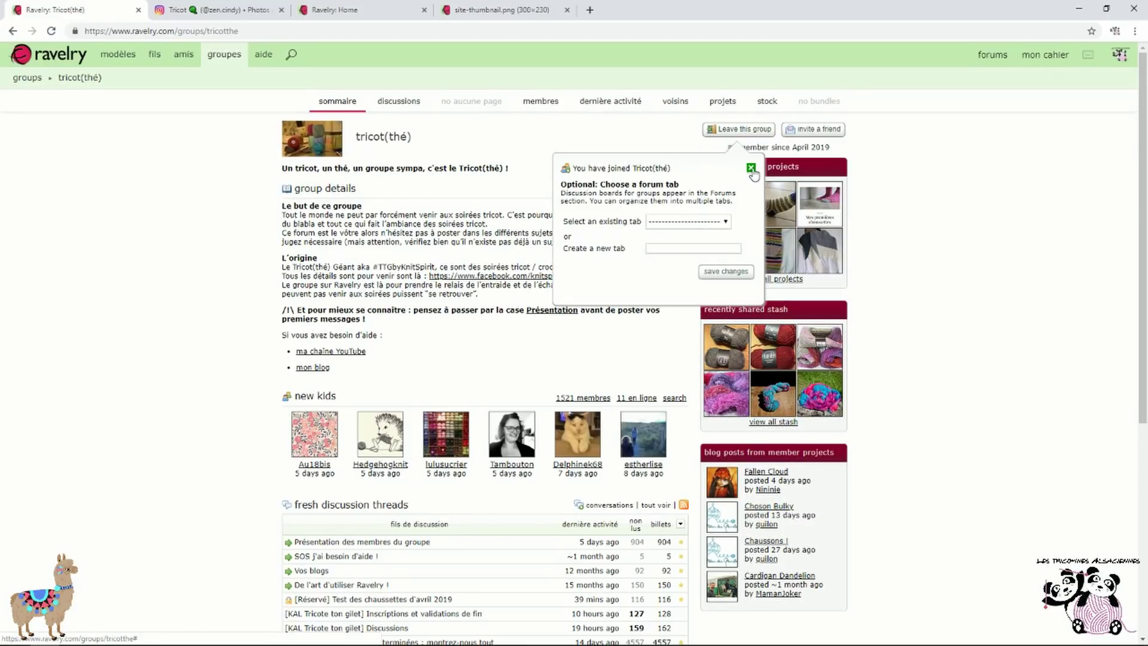
click(751, 168)
scroll(329, 287, down, 4)
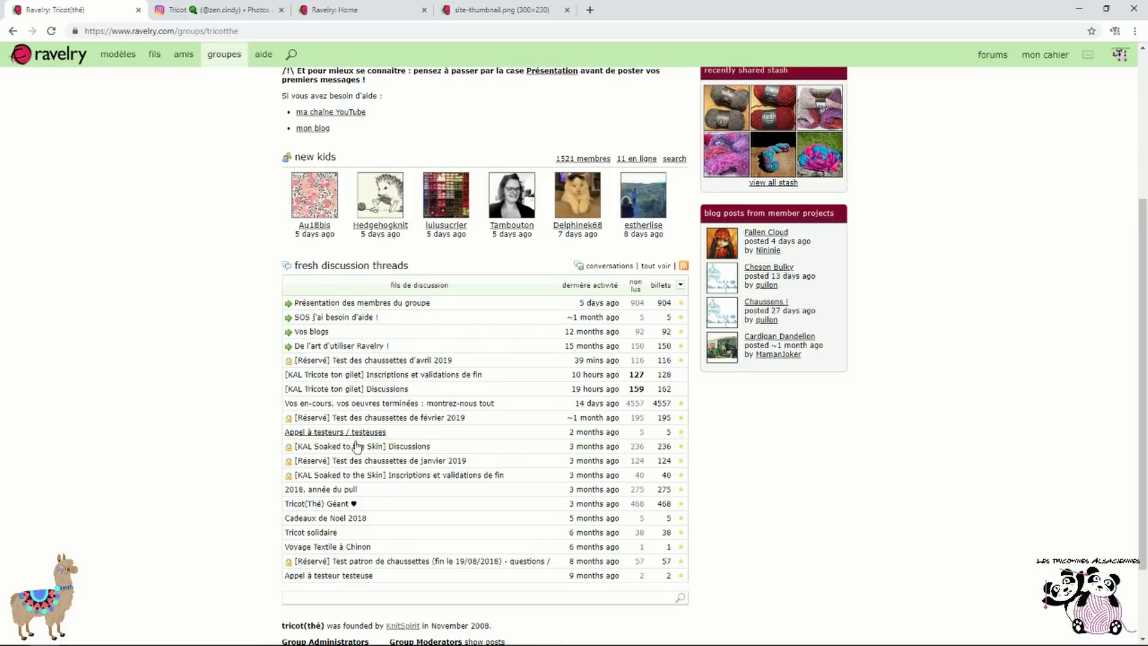
scroll(192, 359, up, 4)
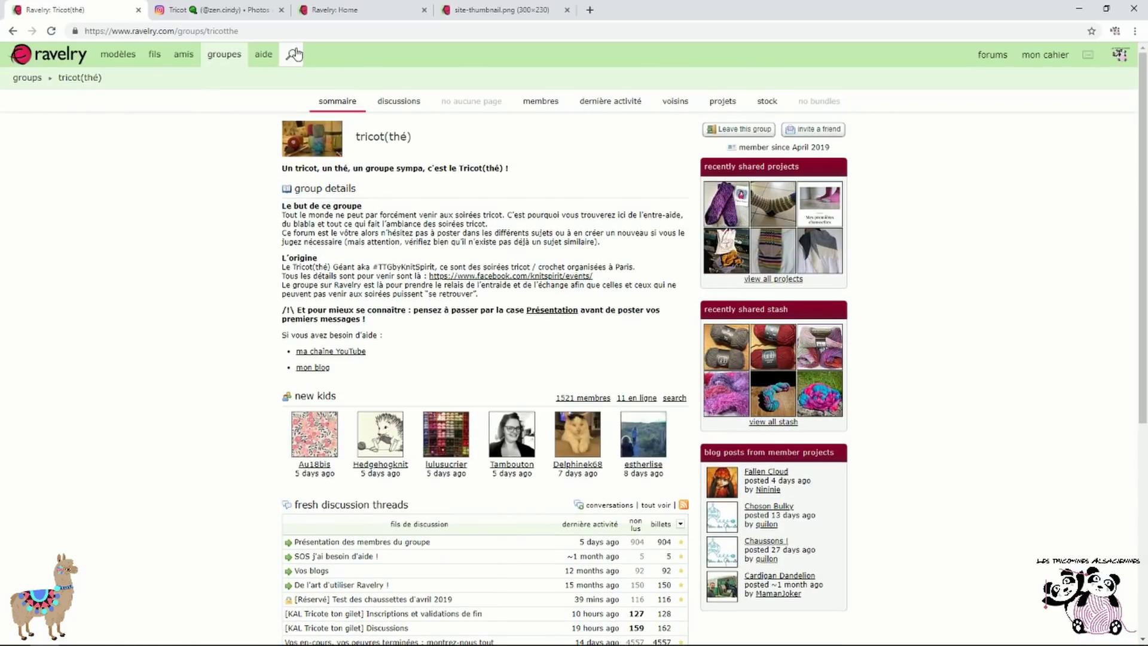
click(291, 55)
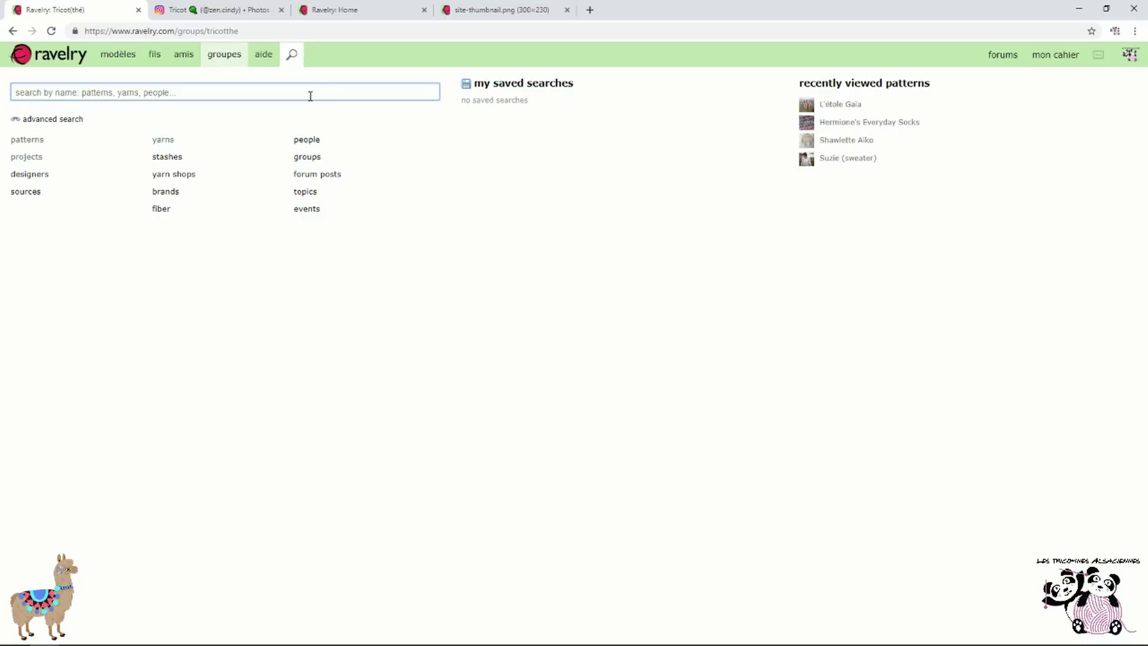
Find a member by username, list their forum posts, and open tricot(thé) from one thread
text(knitspirit)
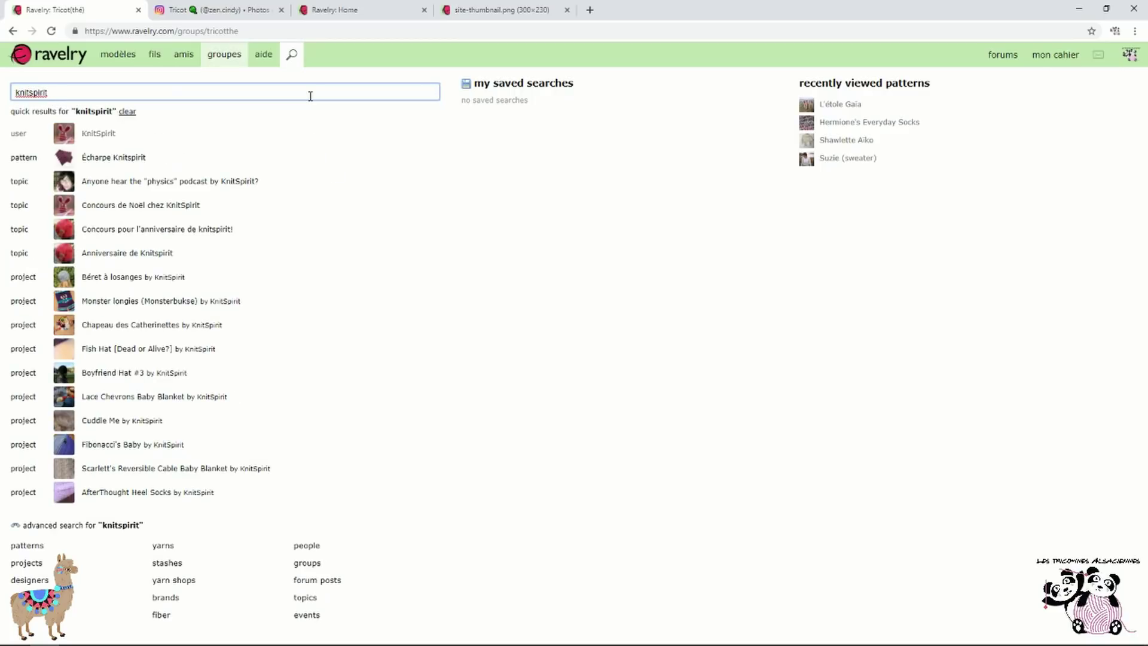
click(26, 137)
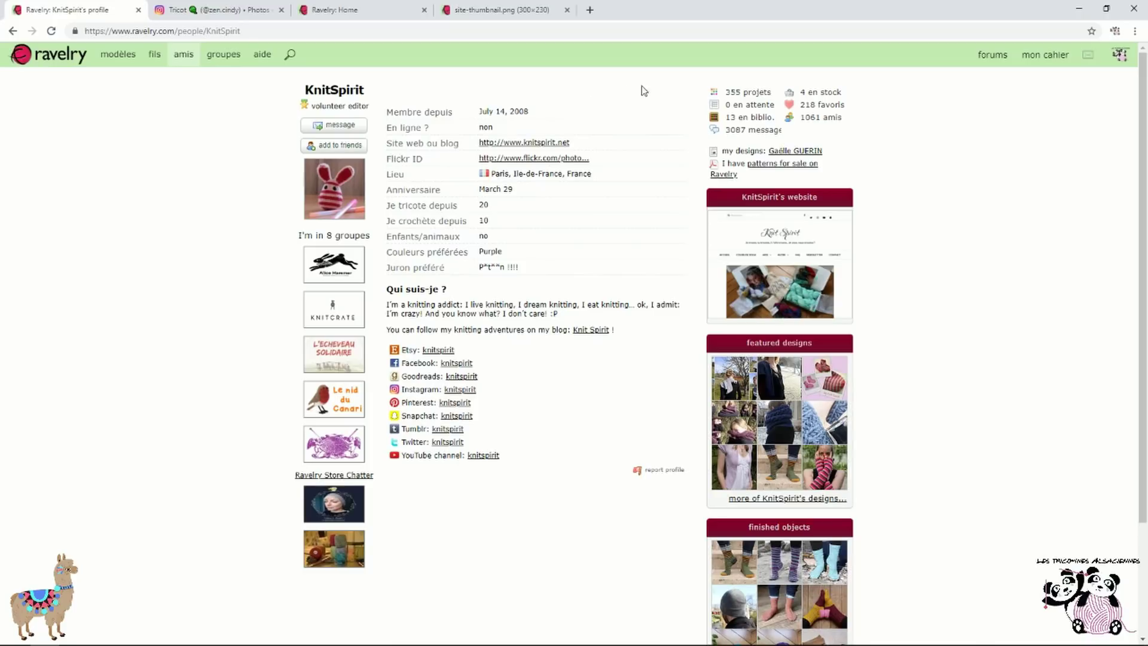
click(762, 137)
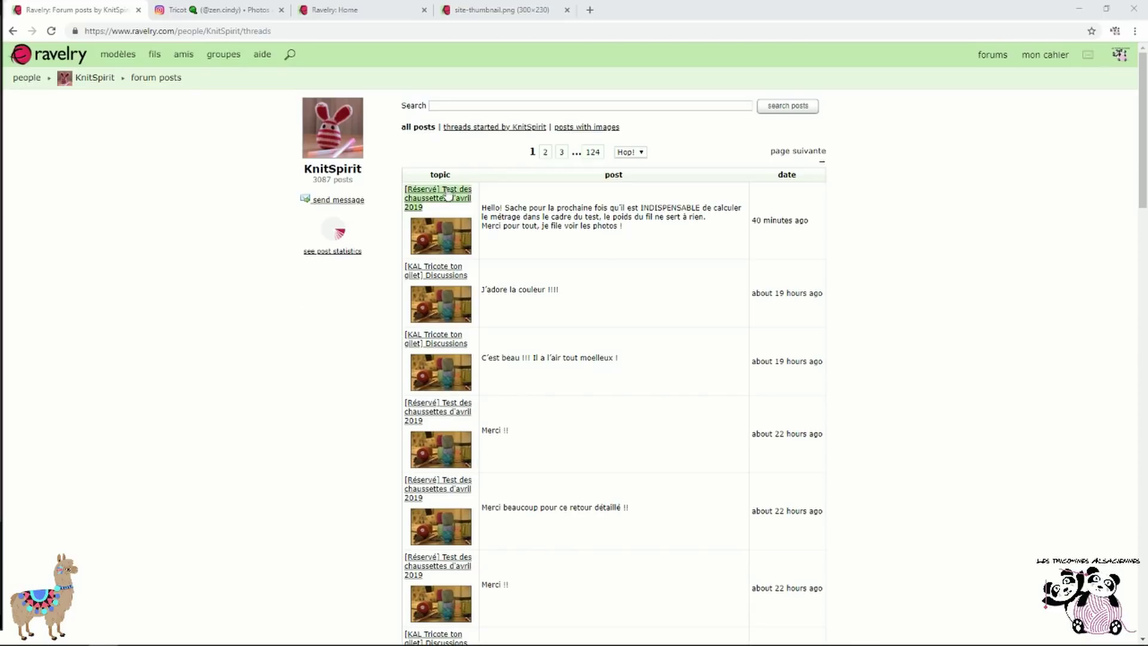
scroll(379, 339, down, 1)
scroll(380, 339, down, 1)
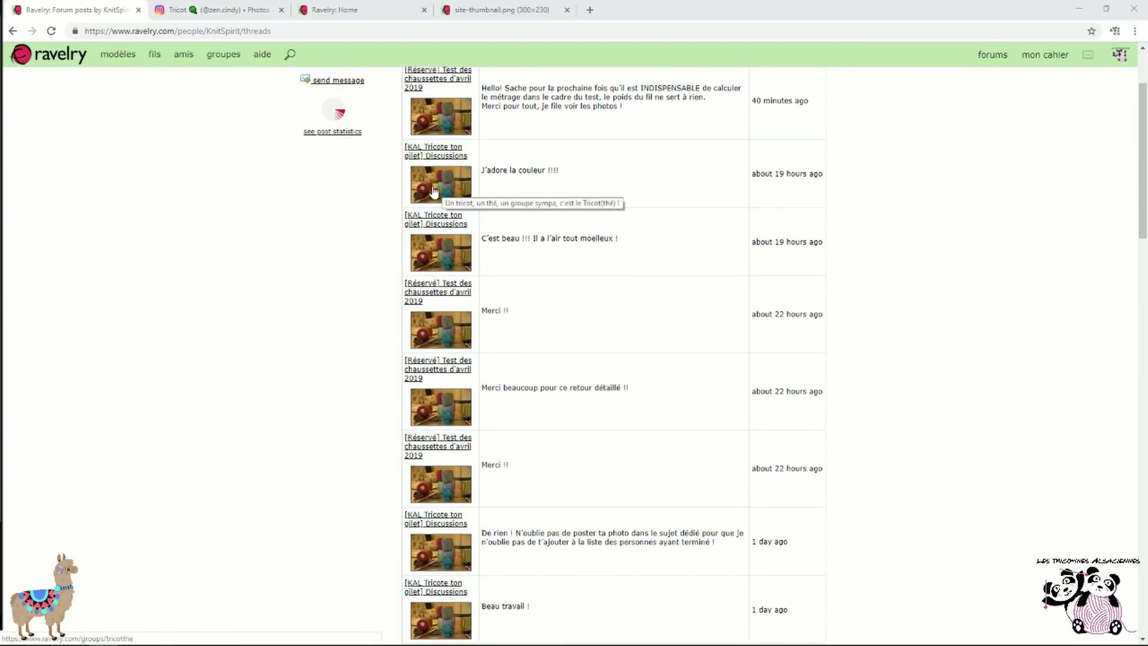
click(455, 189)
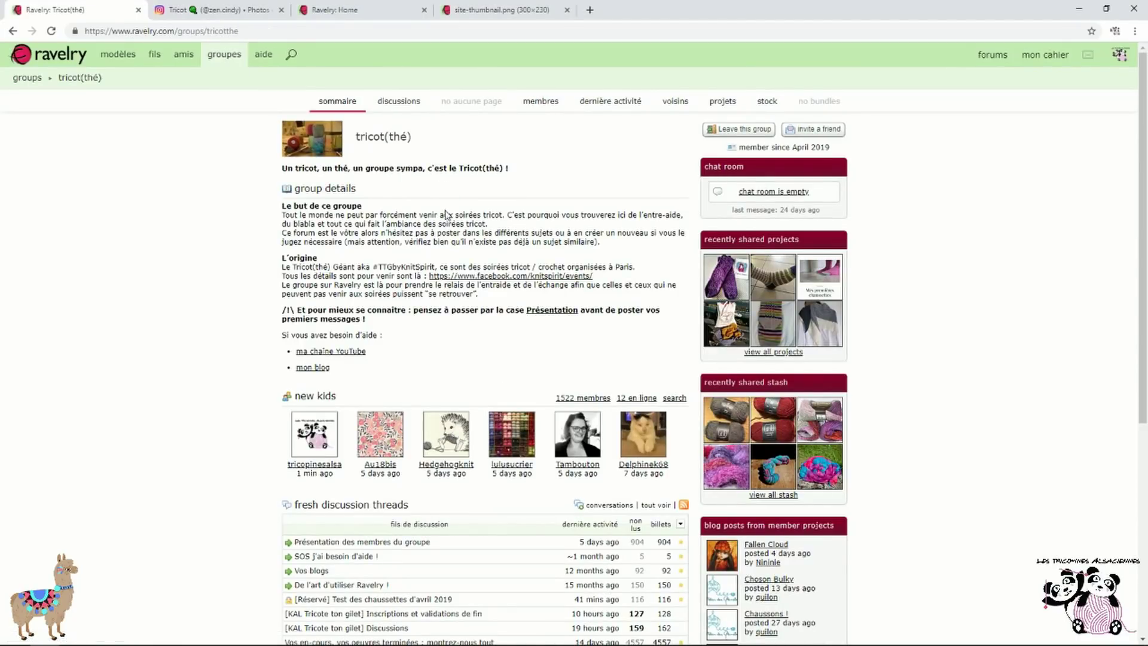
scroll(448, 215, down, 5)
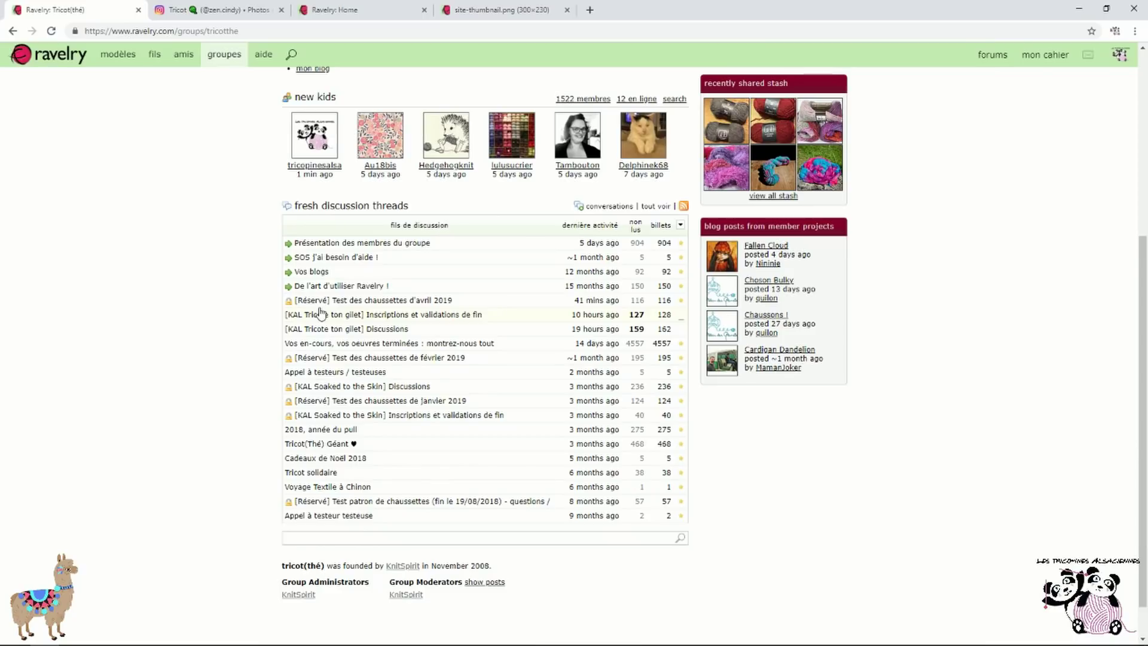
scroll(203, 236, up, 5)
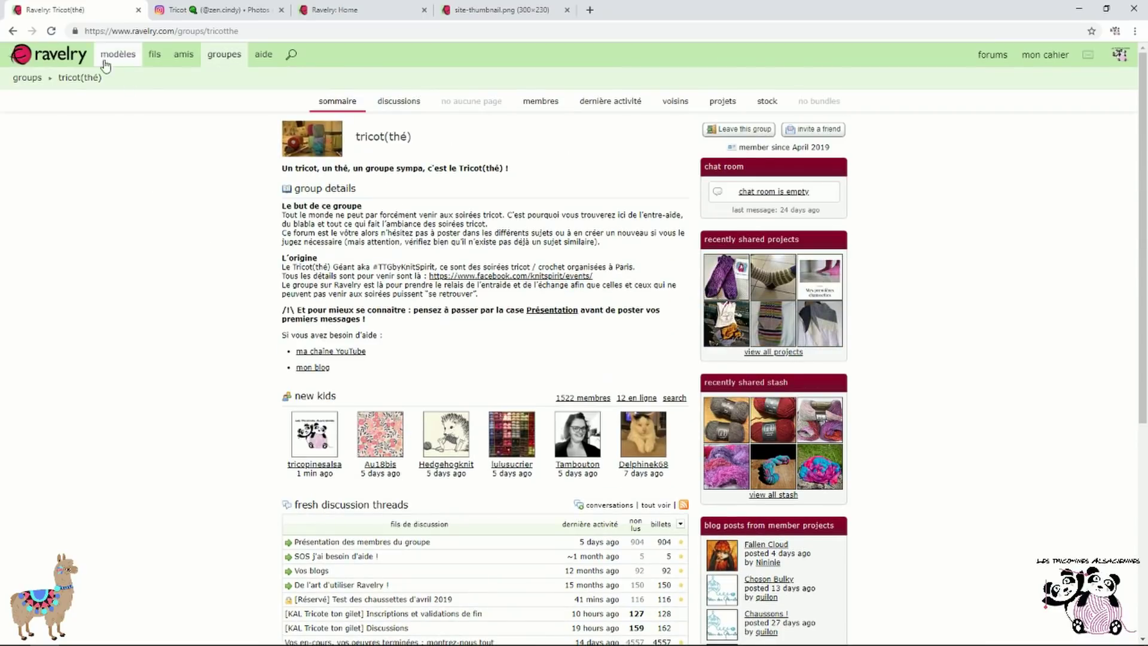
Return to the Ravelry home page and open the notebook's stock (yarn stash) page
click(66, 55)
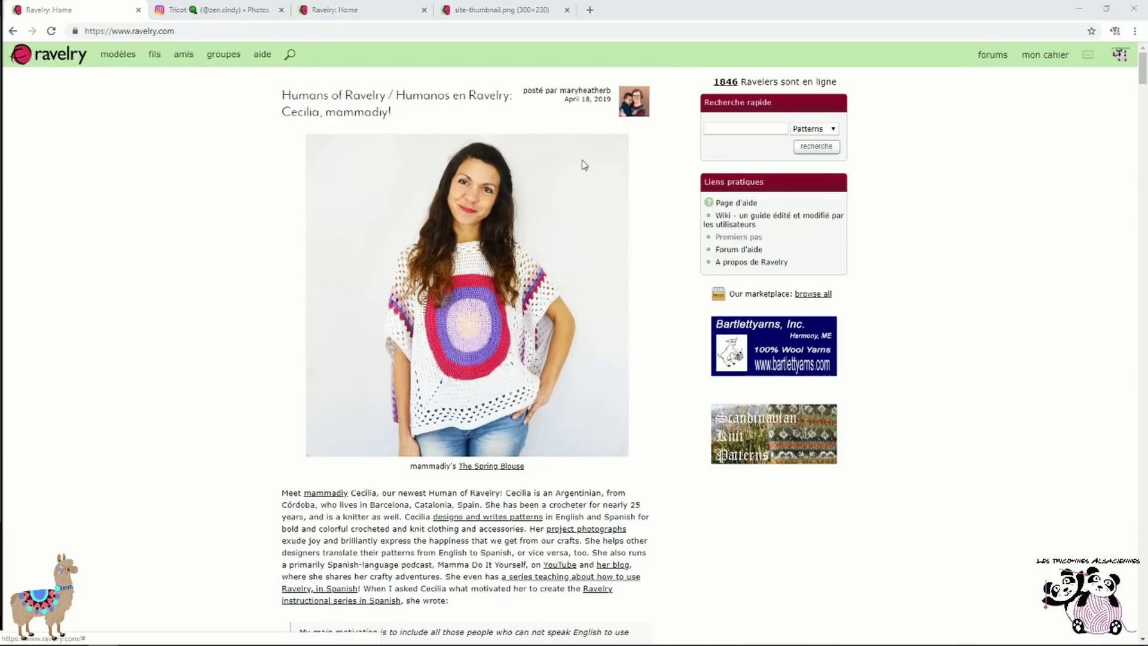
mouse_move(1050, 57)
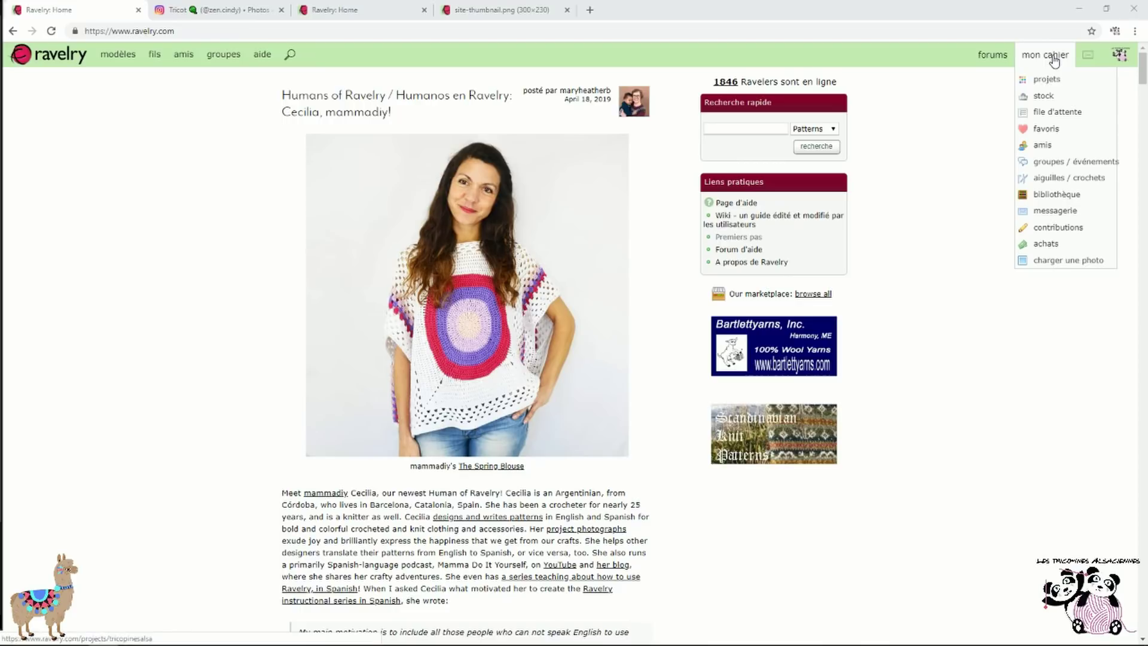
click(1064, 100)
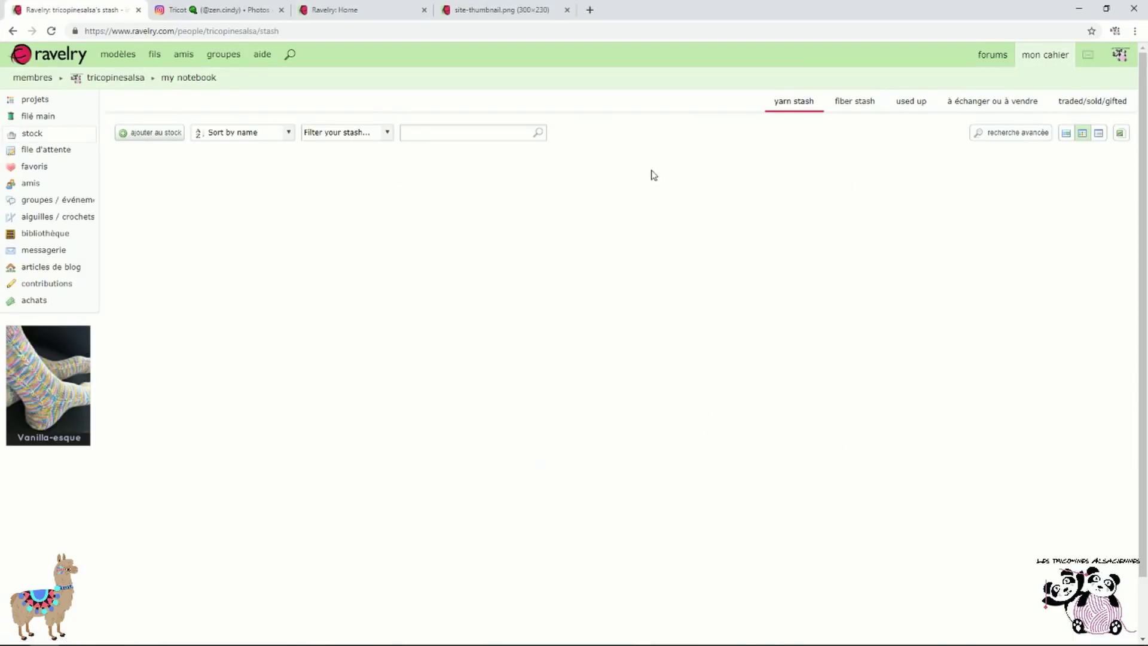
Start a new stash yarn with origin Other / I don't know, named 'bouclelaine merinos angora'
click(159, 134)
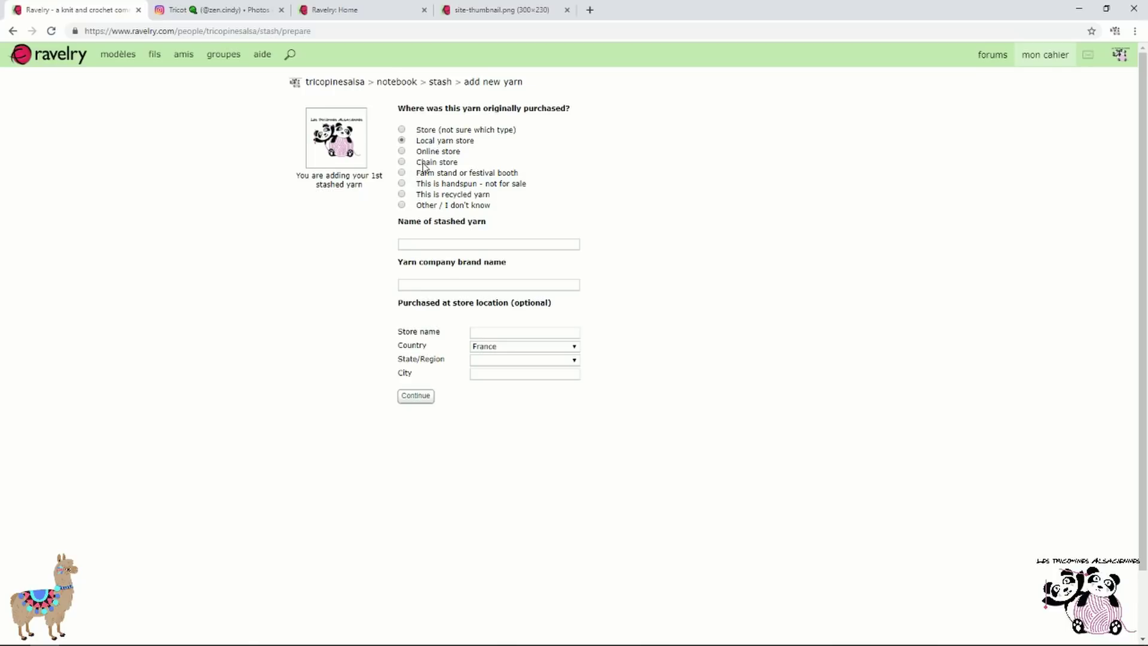
click(402, 195)
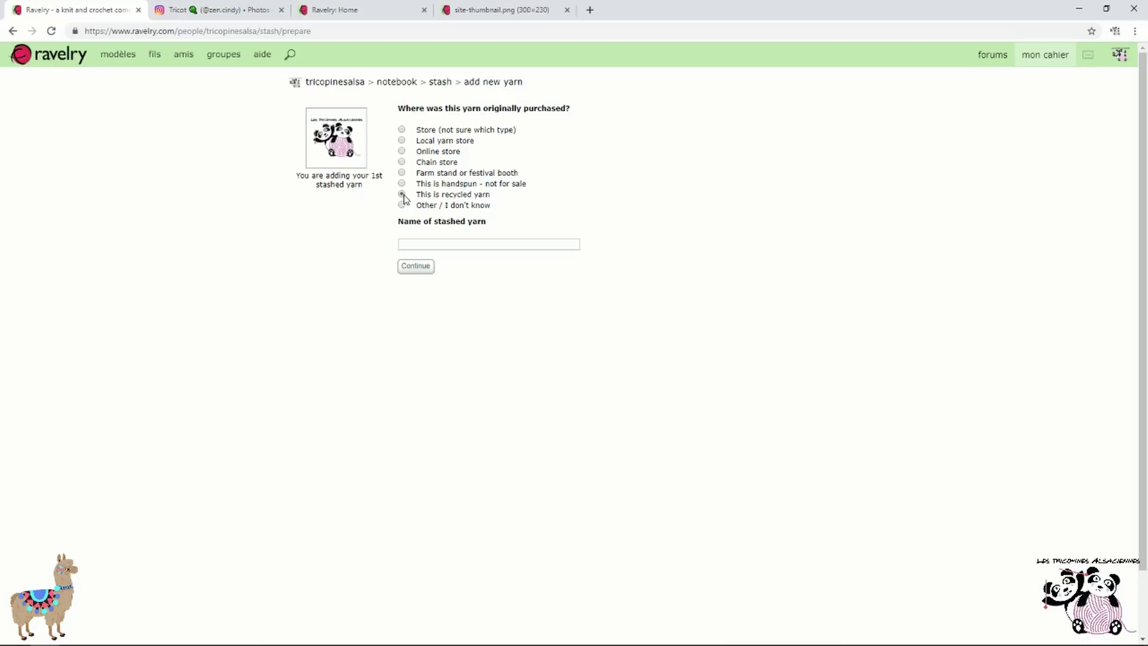
click(401, 206)
click(401, 140)
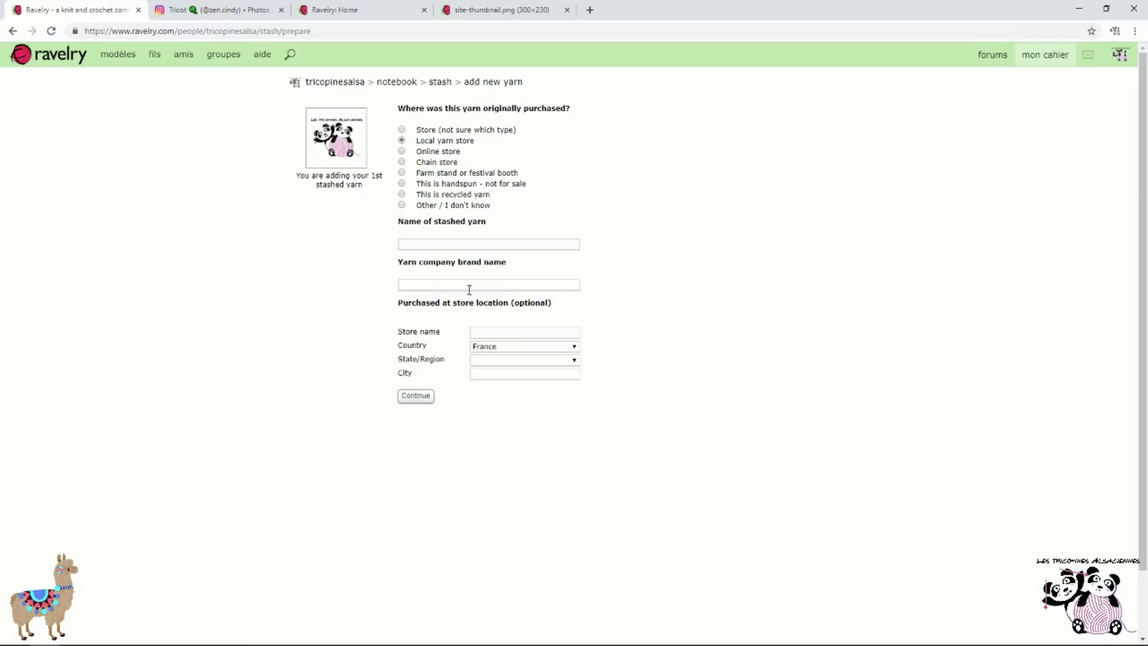
click(402, 205)
click(470, 249)
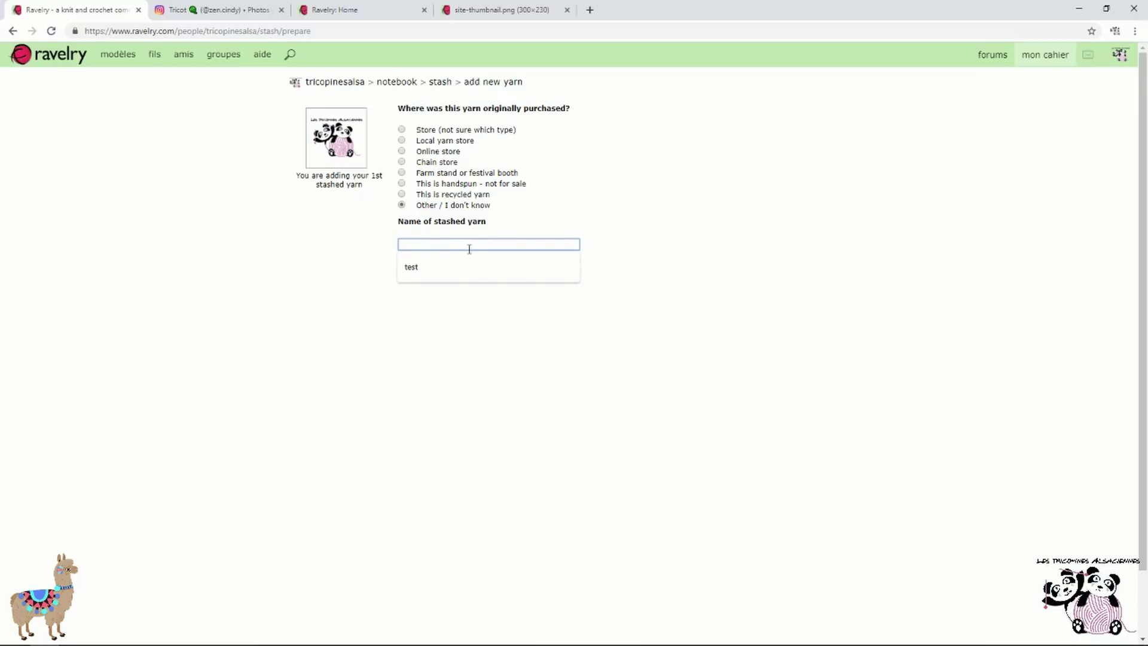
text(boucle)
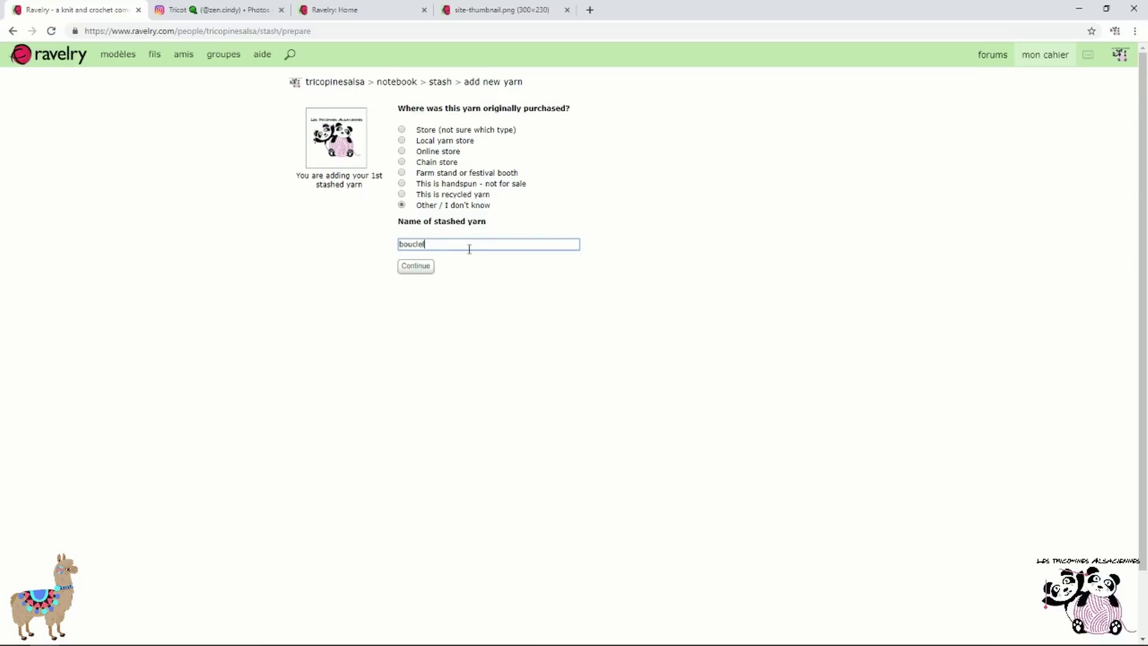
text(laine merinos angfor)
key(BackSpace)
key(BackSpace)
text(ora)
click(434, 272)
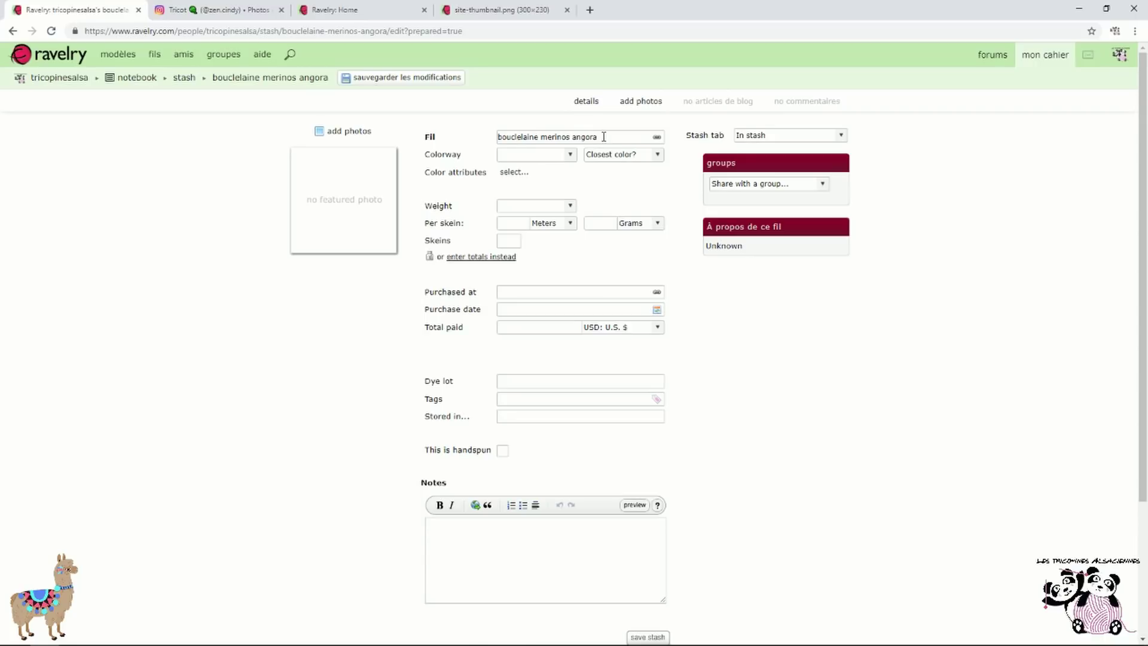
Link the yarn to Mérinos-Angora 2ply, with colorway Bois De Rose and closest colour Pink
click(658, 139)
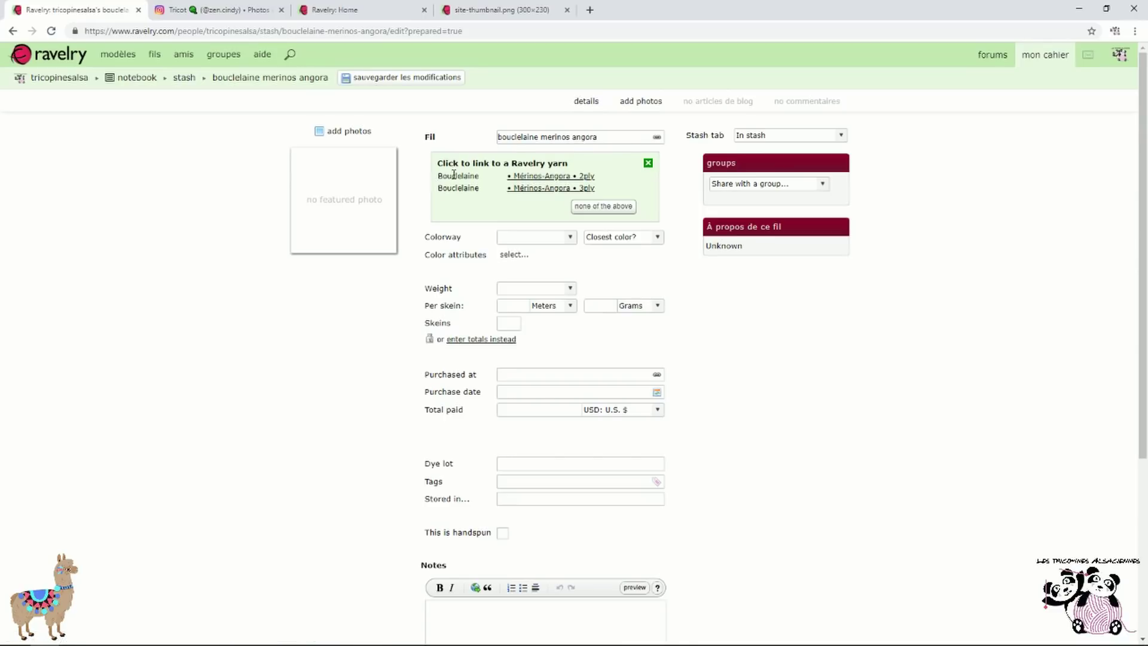
click(586, 177)
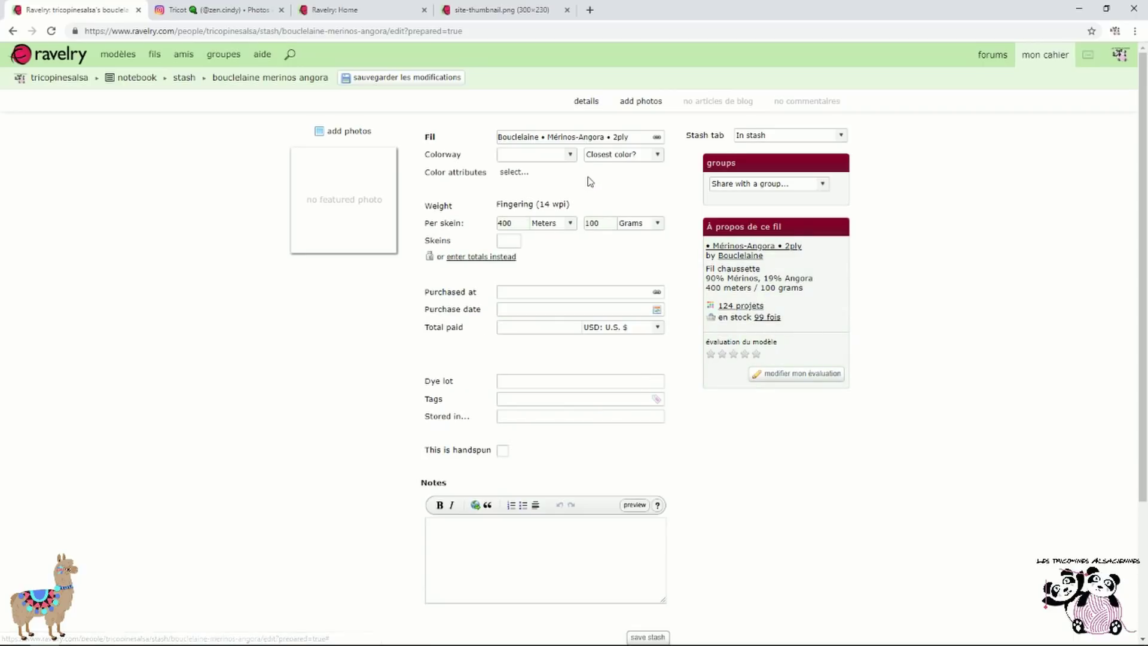
click(568, 156)
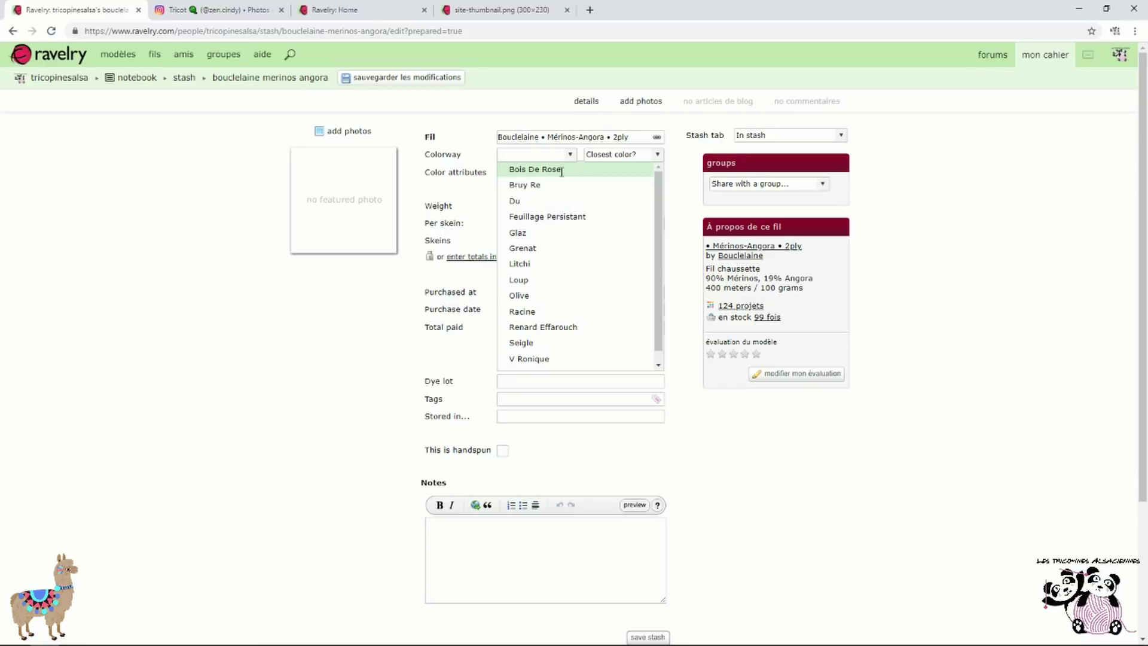
click(562, 171)
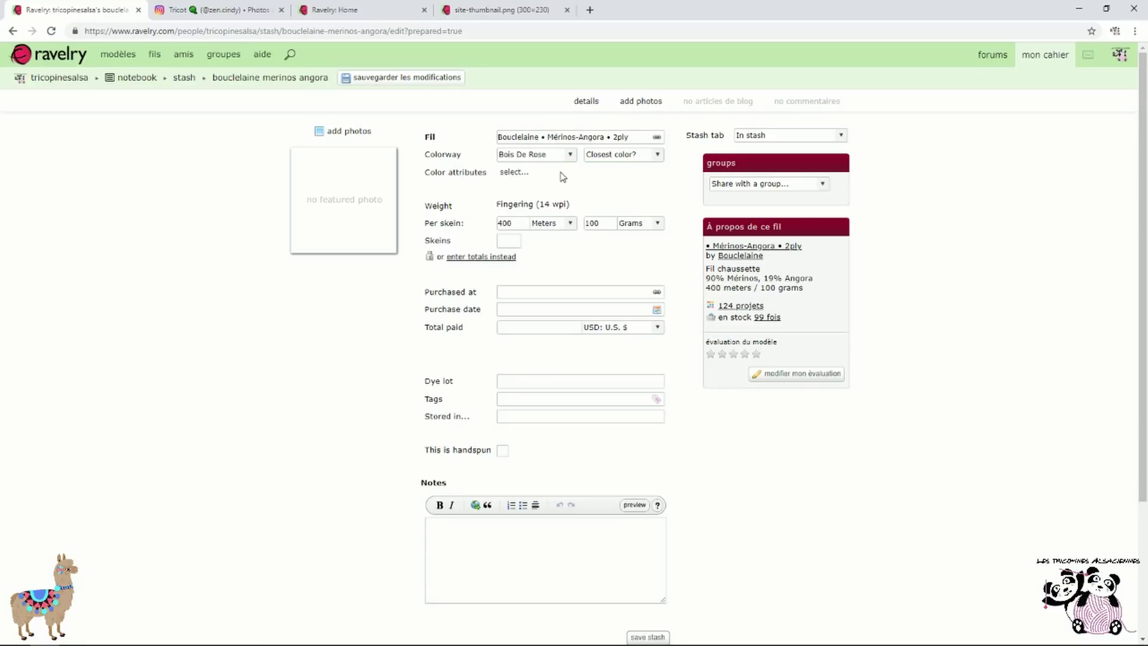
click(655, 154)
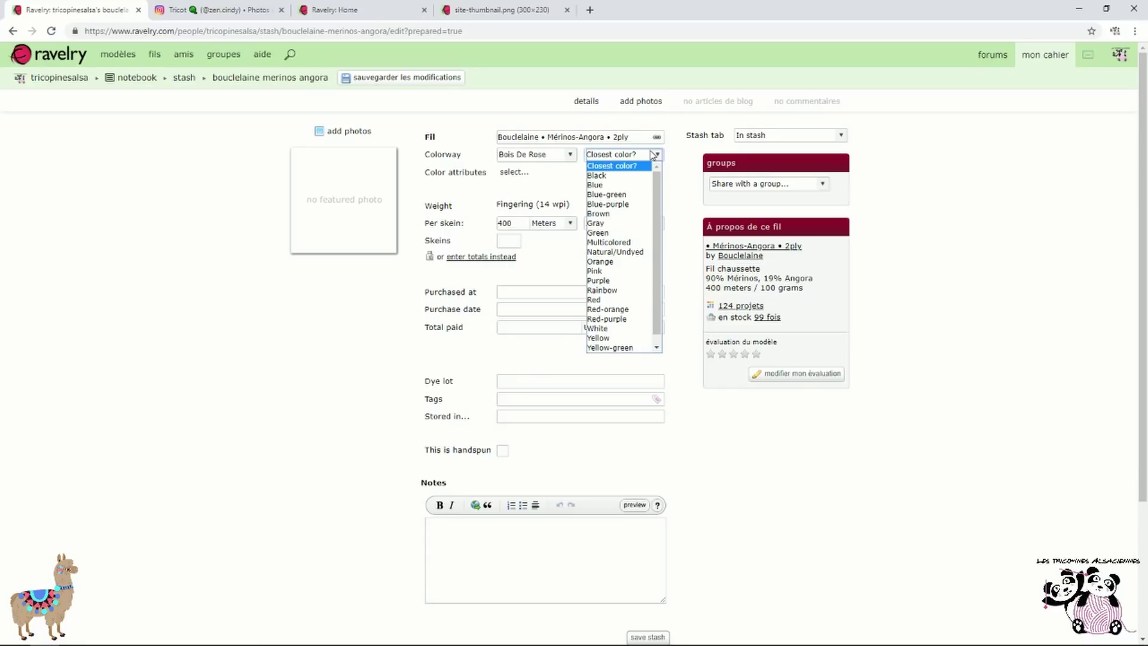
click(616, 271)
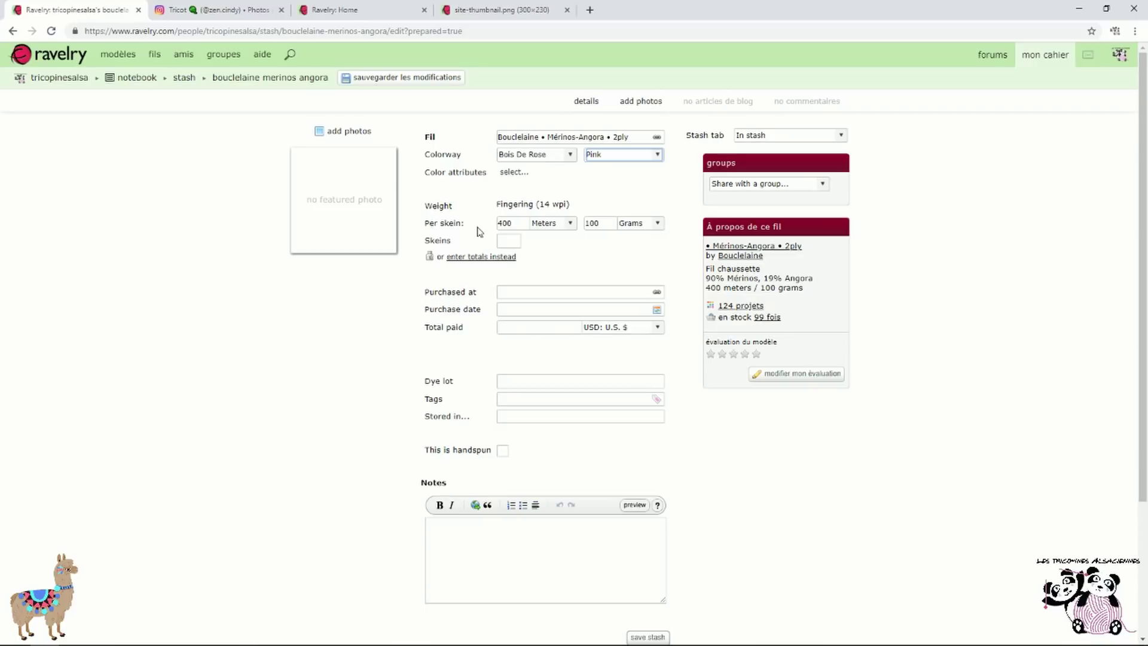
Enter the amount as a 15-gram total instead of skeins, and open the photo uploader
click(509, 238)
text(3)
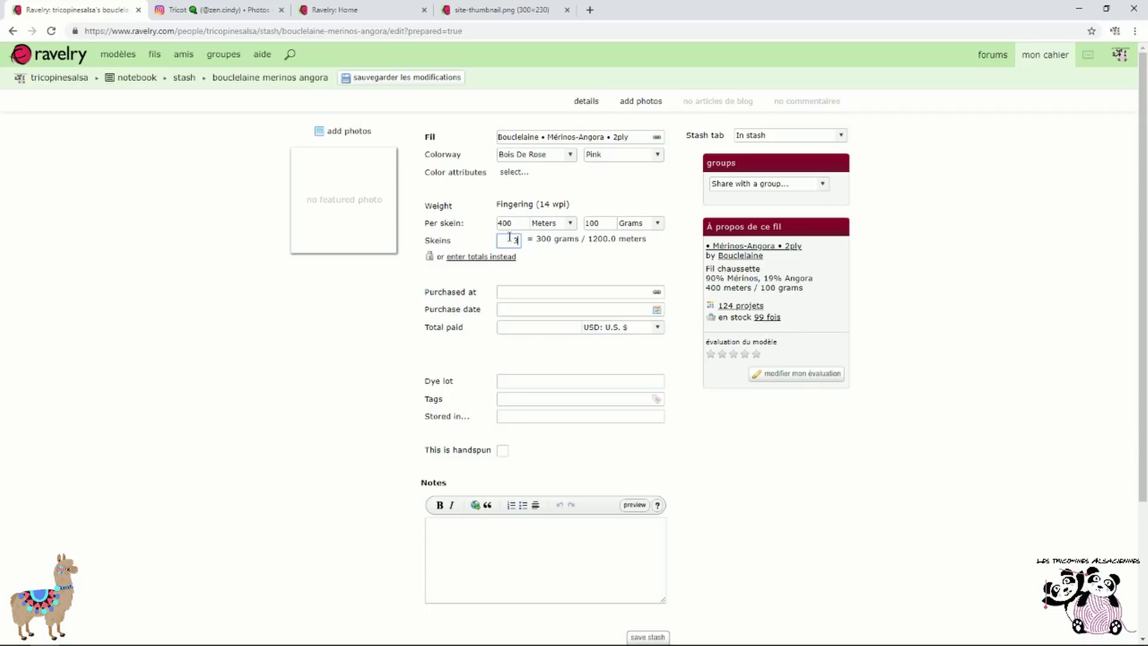
key(BackSpace)
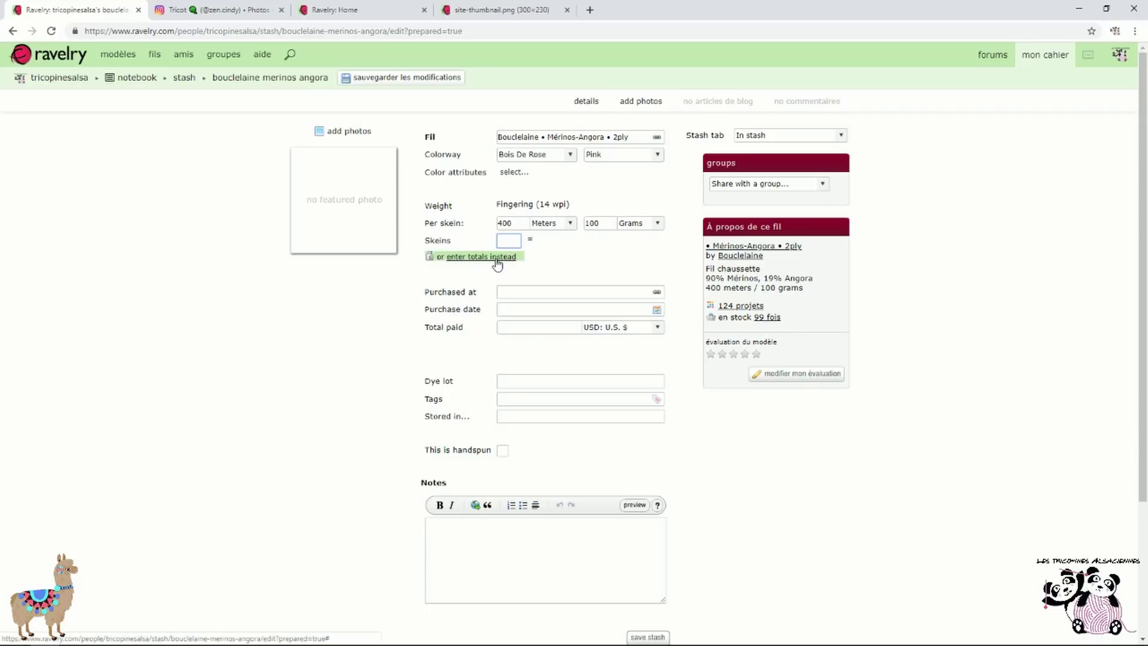
click(497, 257)
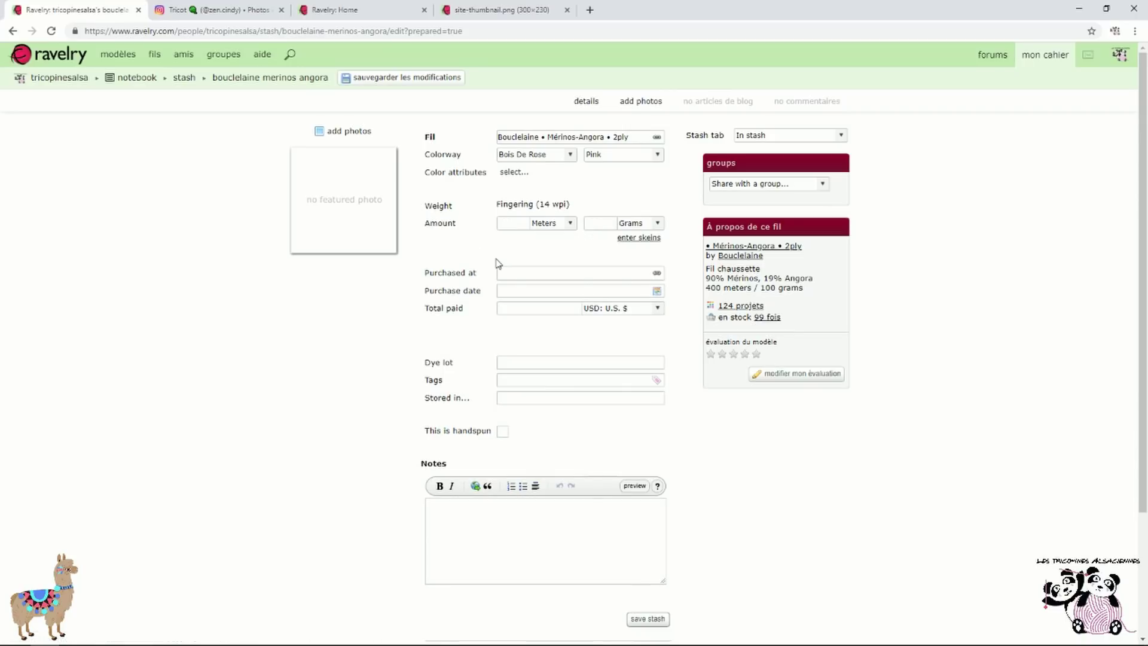
click(603, 224)
text(15)
click(529, 271)
click(567, 380)
click(358, 137)
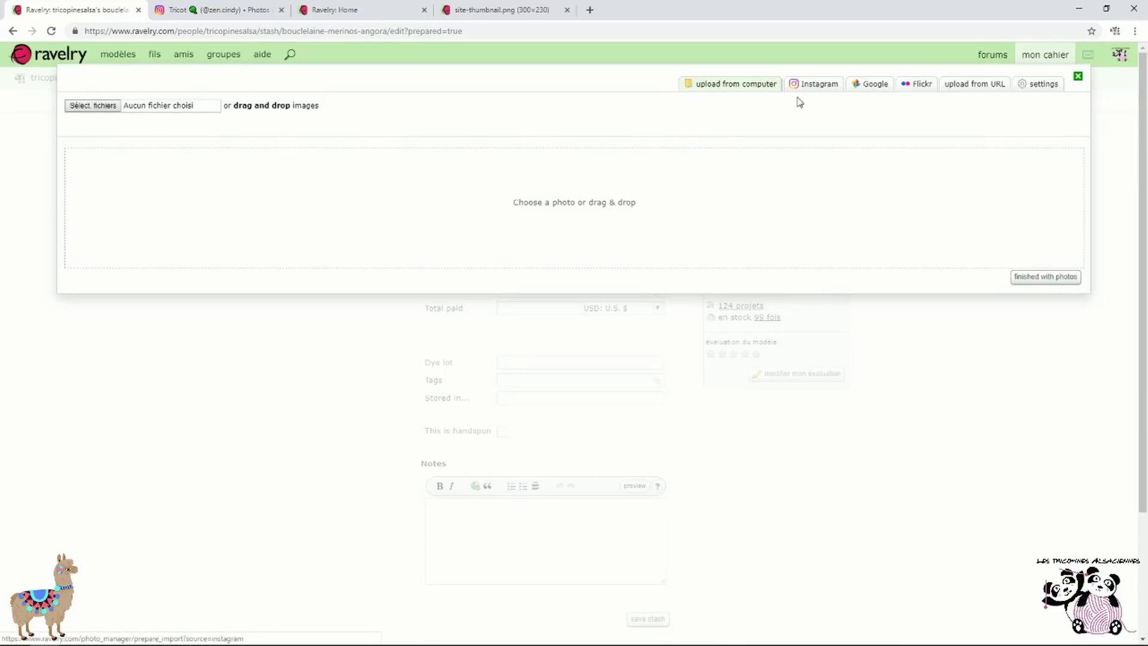
Upload bouclelaine.png as the stash yarn's photo and close the photo dialog
click(113, 107)
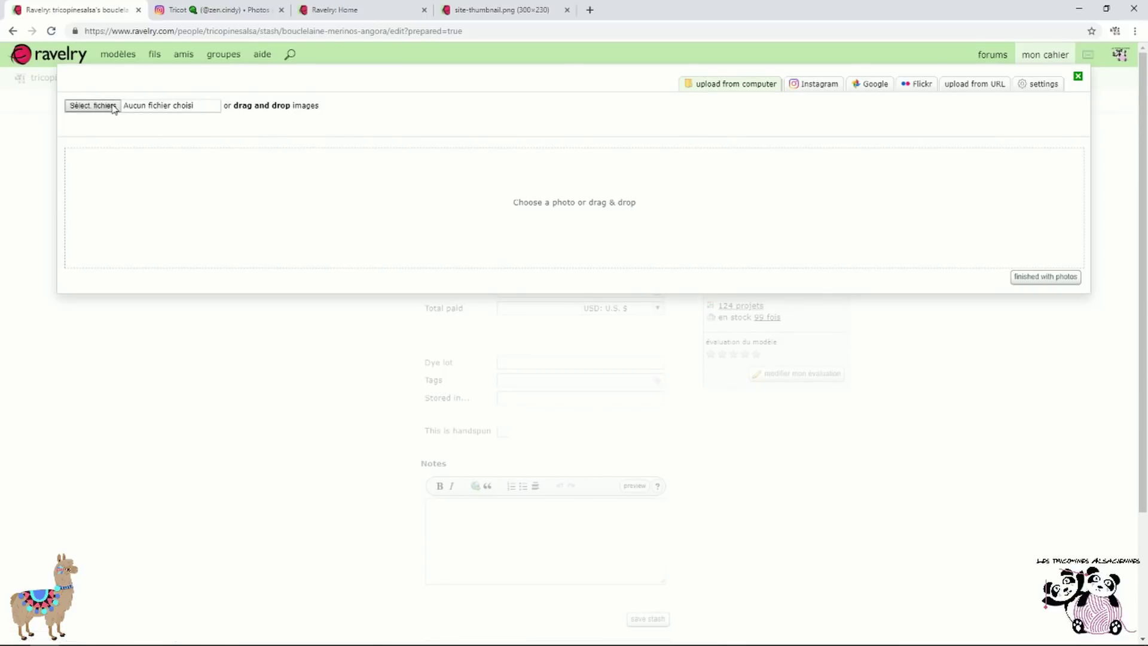
click(287, 120)
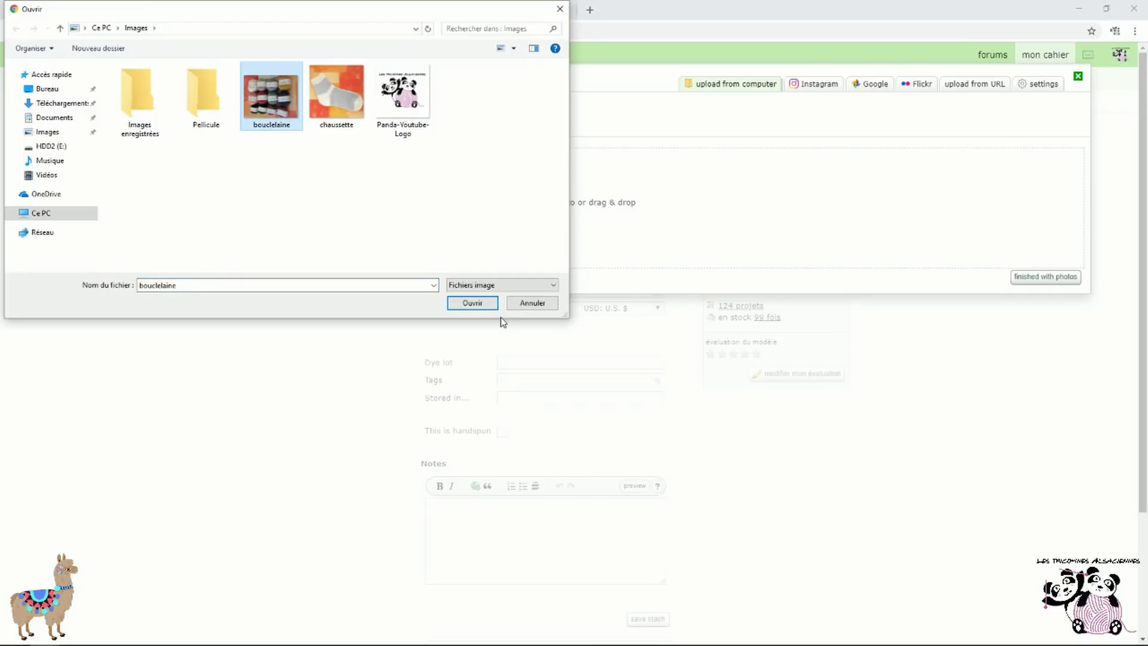
click(483, 303)
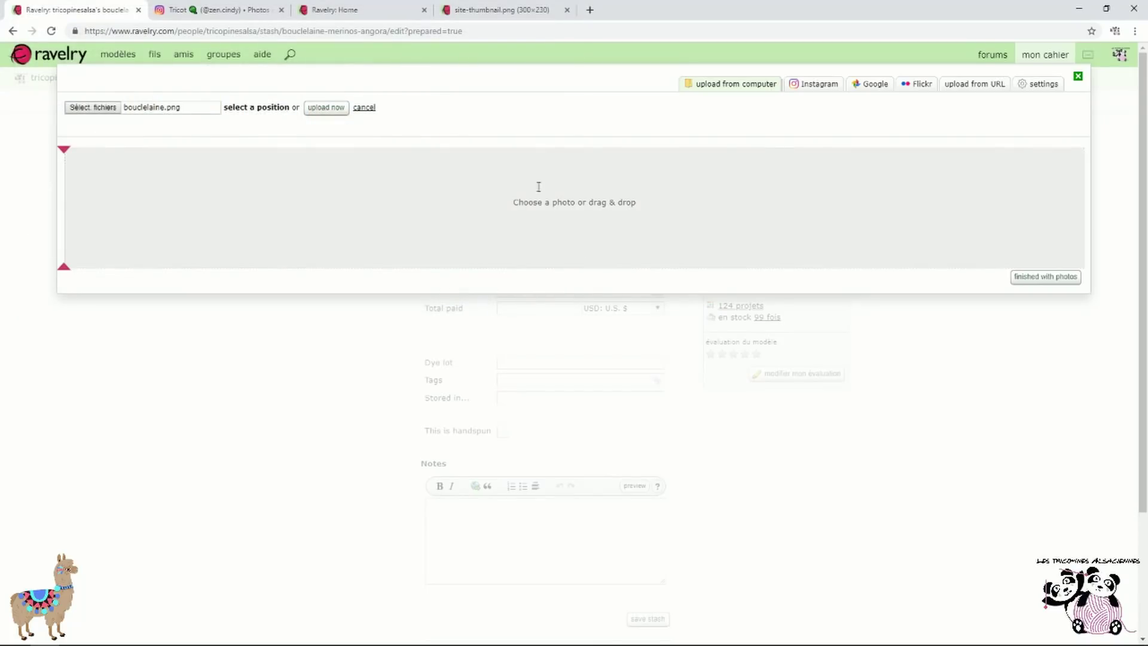
click(326, 109)
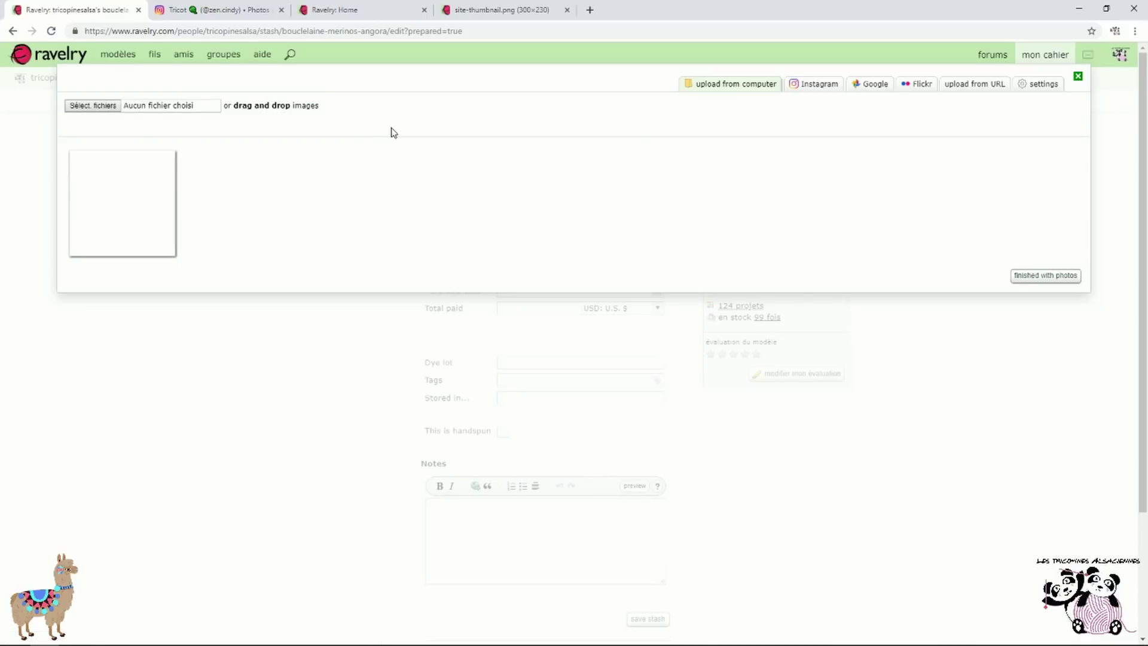
click(1039, 276)
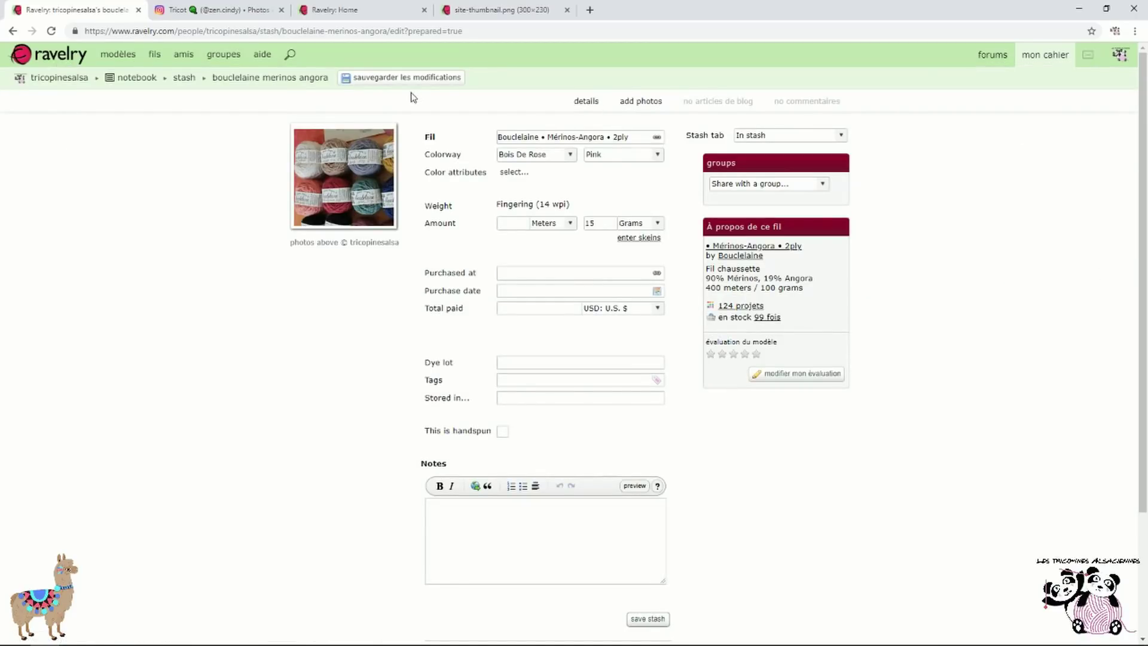
Save the Bouclelaine stash entry and view it listed on the mon cahier > stock page
scroll(525, 378, down, 3)
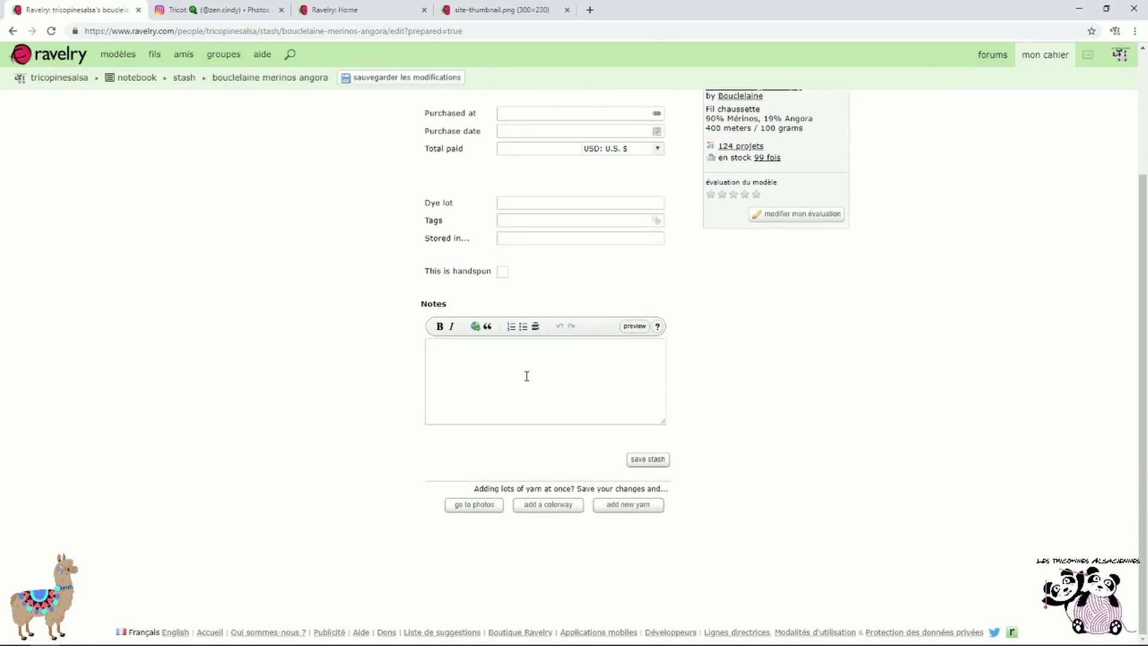
scroll(551, 289, up, 2)
scroll(551, 290, down, 2)
scroll(563, 505, up, 3)
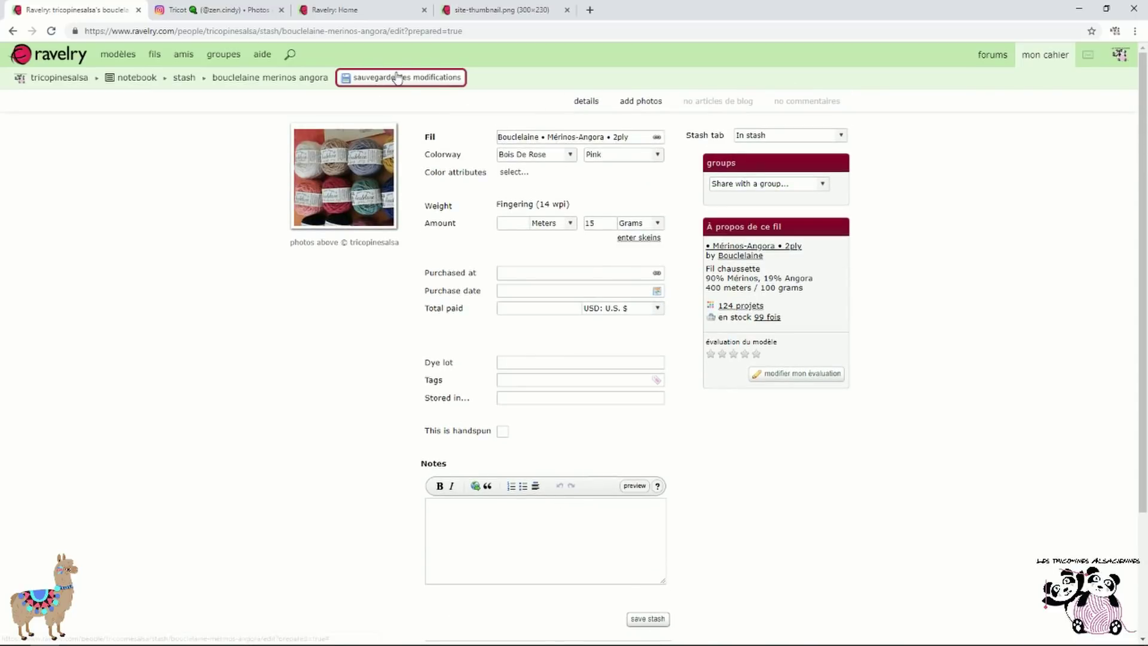
click(405, 84)
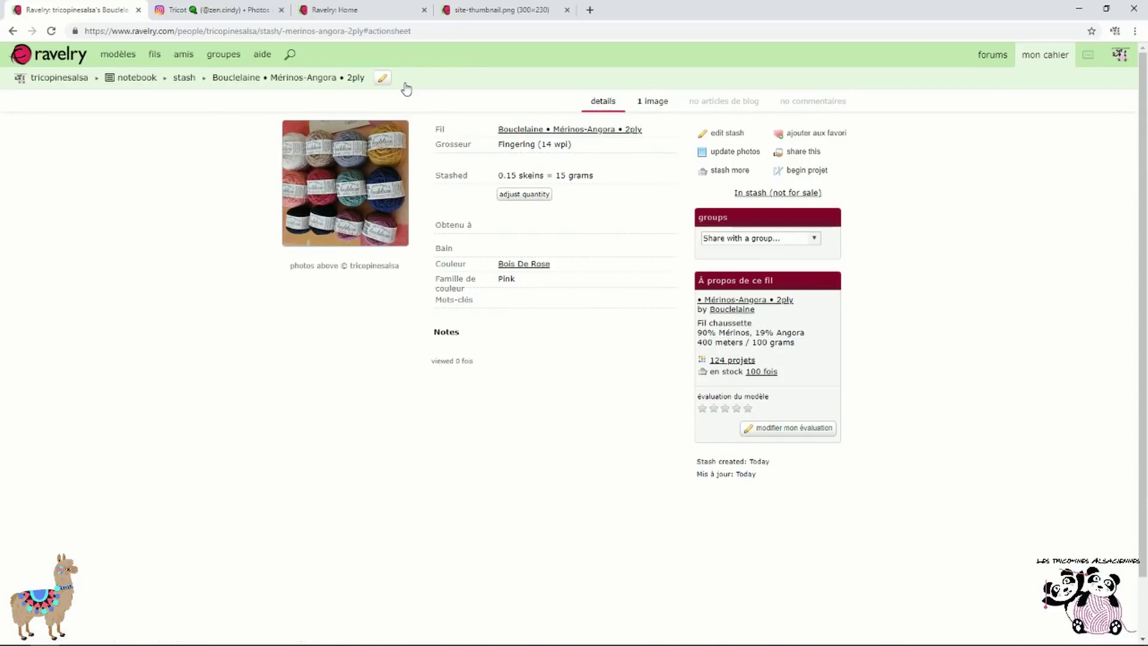
mouse_move(1046, 55)
click(1054, 100)
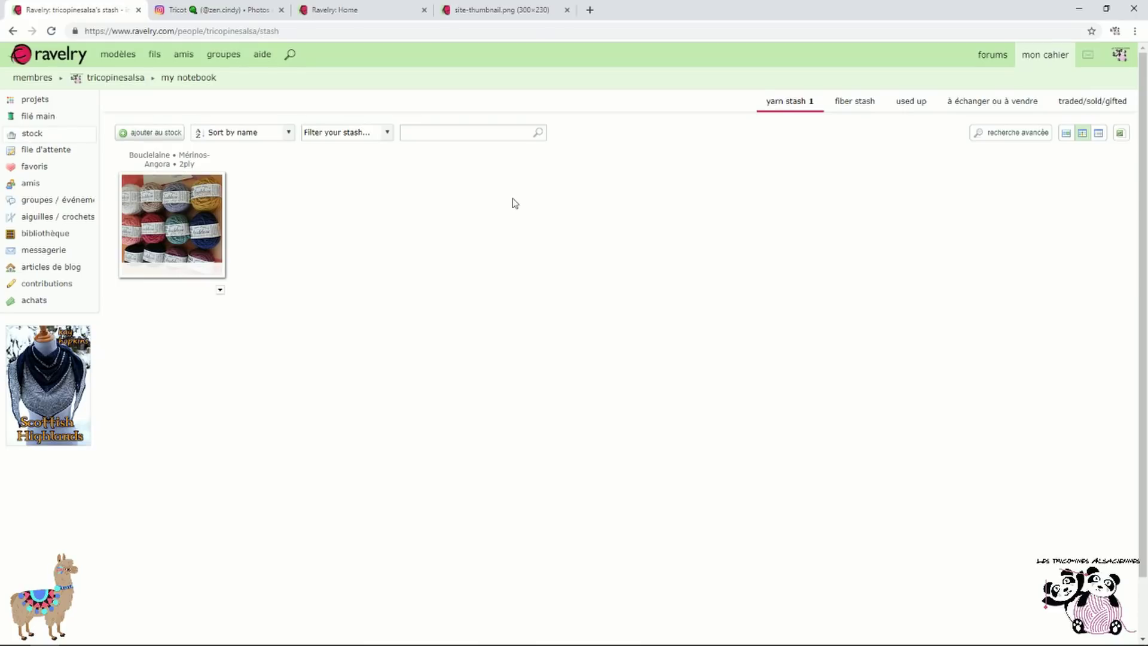
Search patterns for 'hortensia mitts' and open the Hortensia Mitts Promenade MKAL pattern
click(287, 60)
click(52, 145)
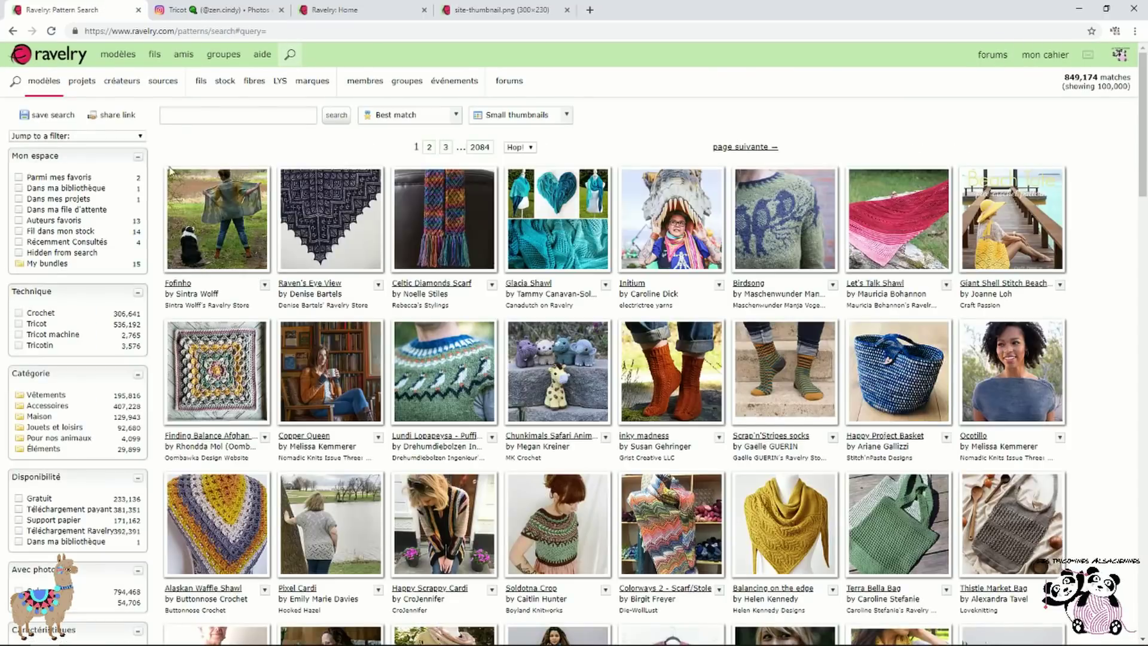
click(259, 118)
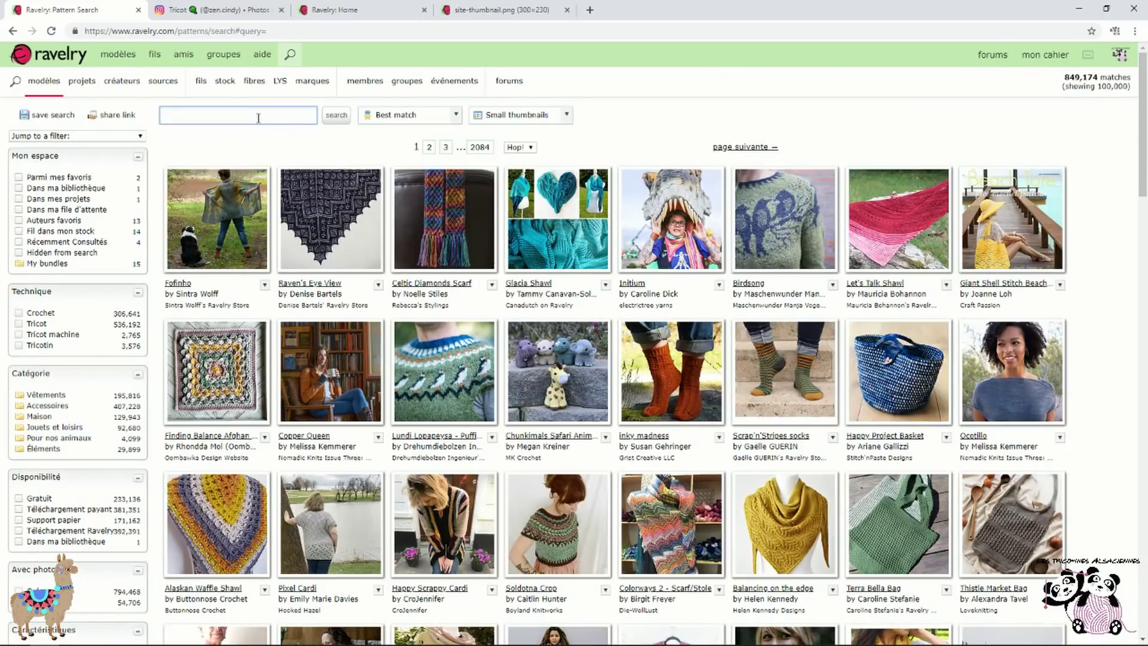
text(short)
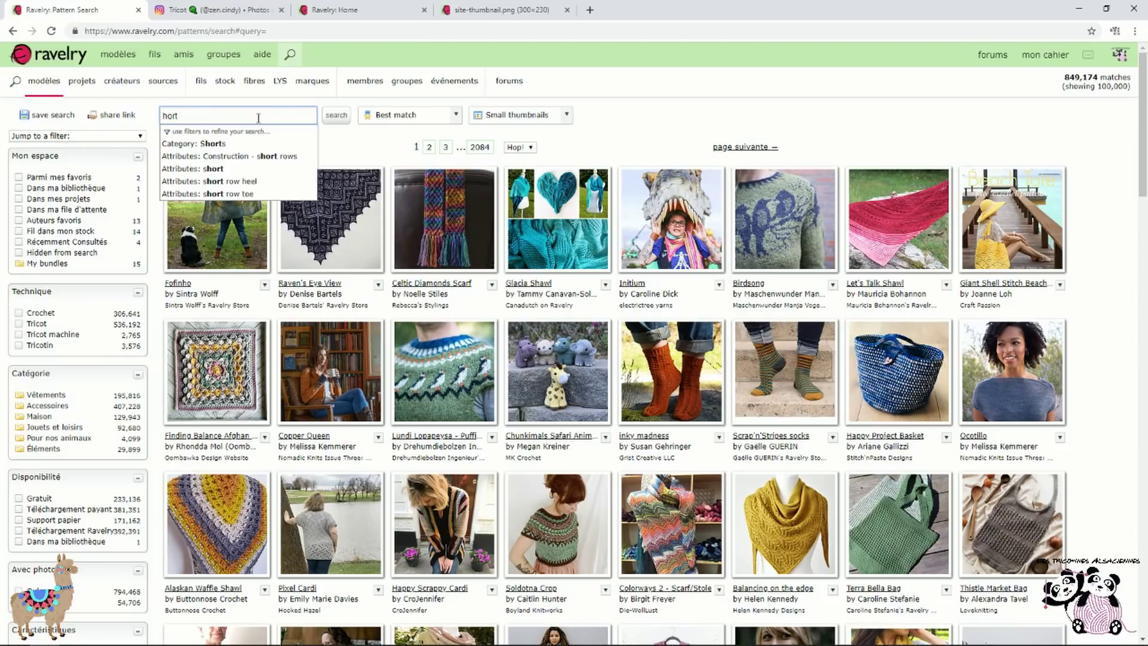
text(ensia)
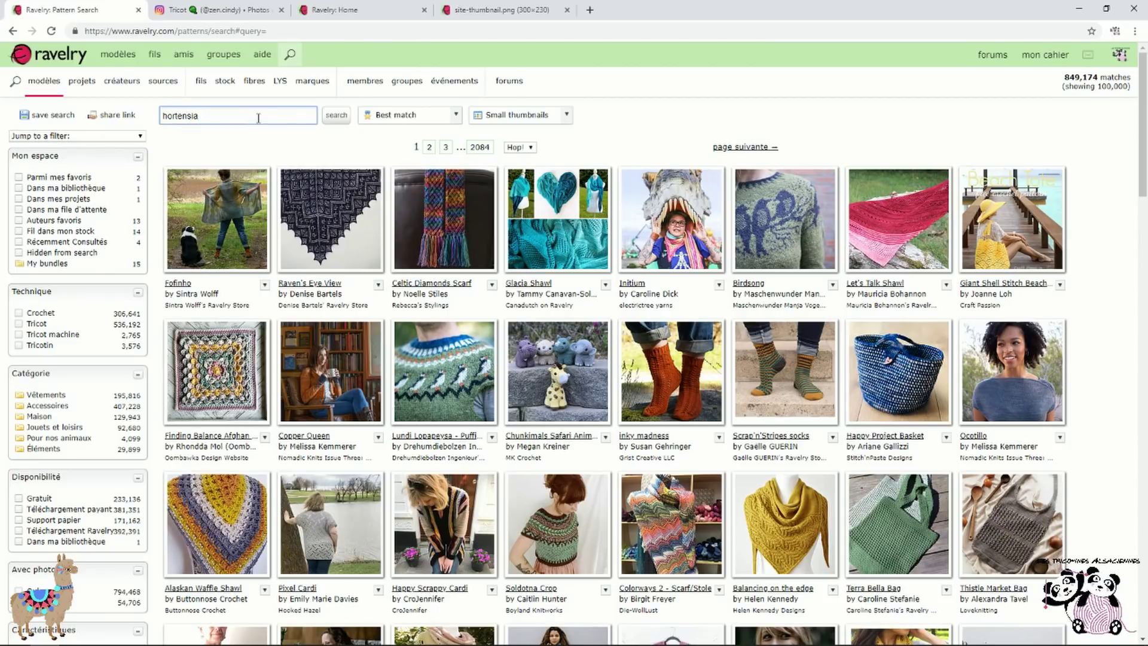
text( mitts)
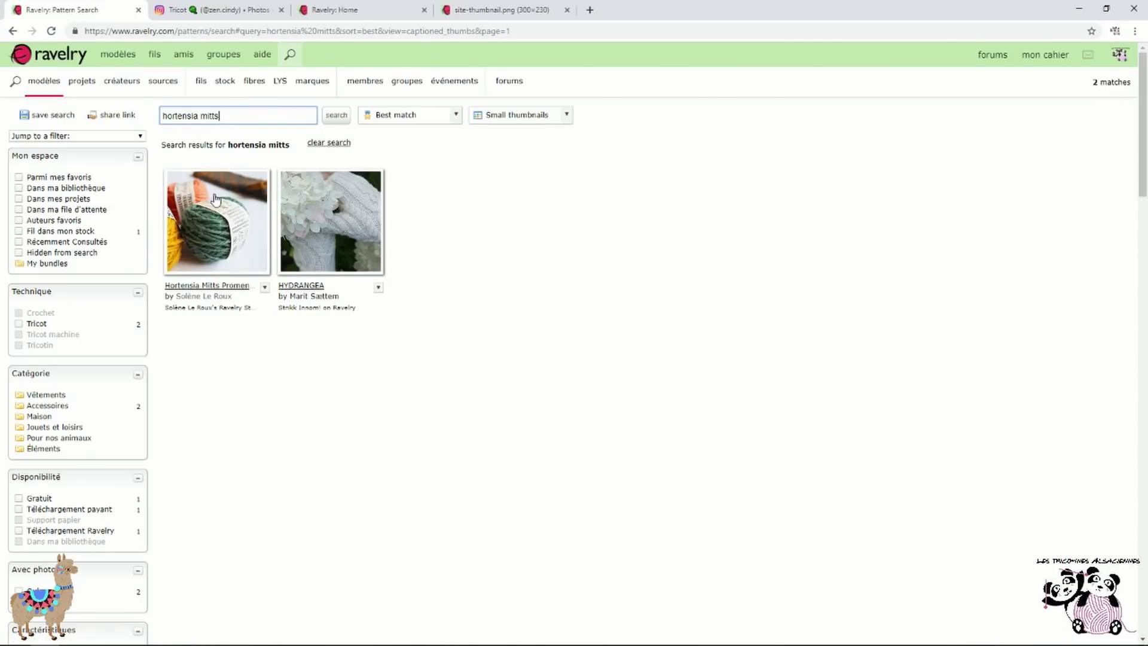
click(208, 252)
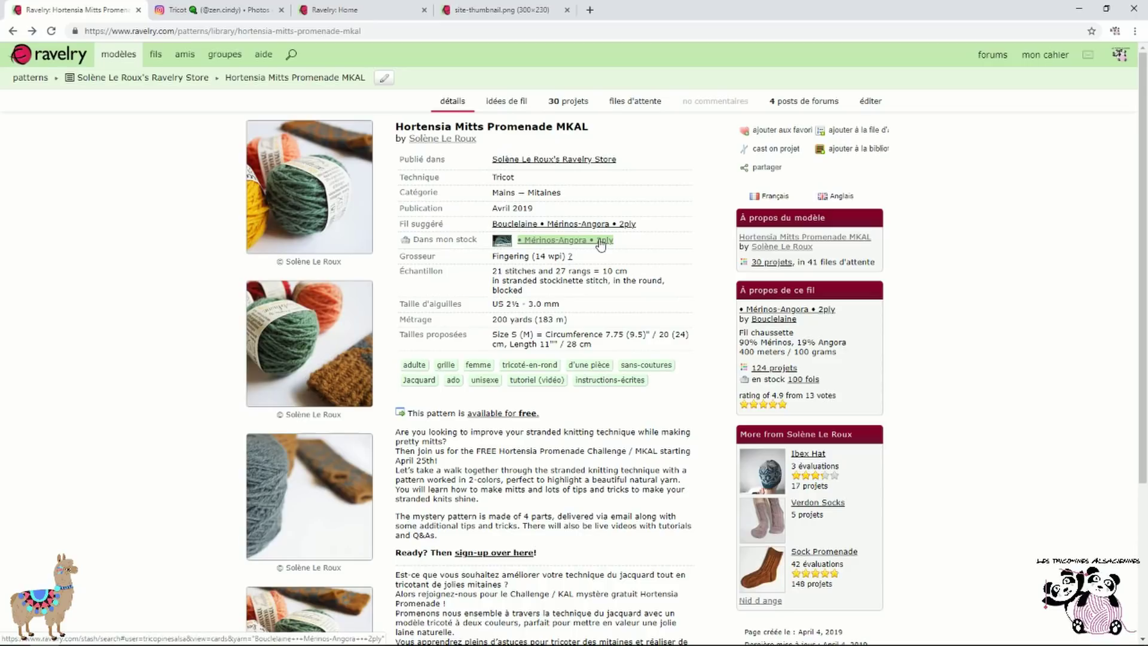
Visit the notebook's amis (friends) and messagerie (messages) pages from the mon cahier menu
mouse_move(1041, 60)
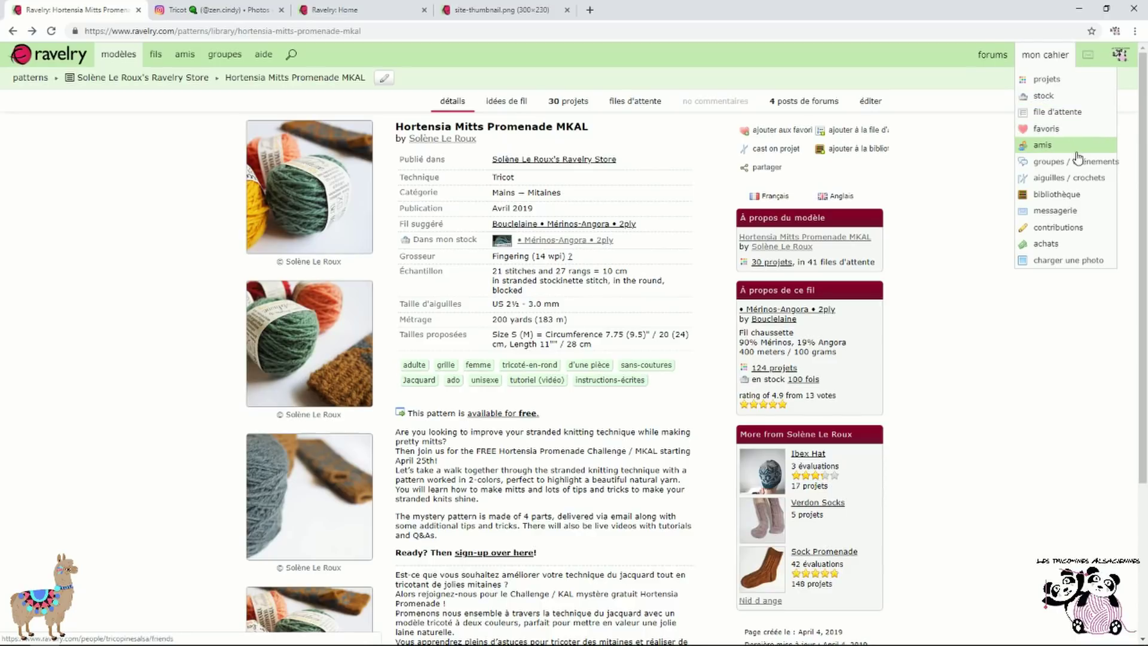
click(1086, 181)
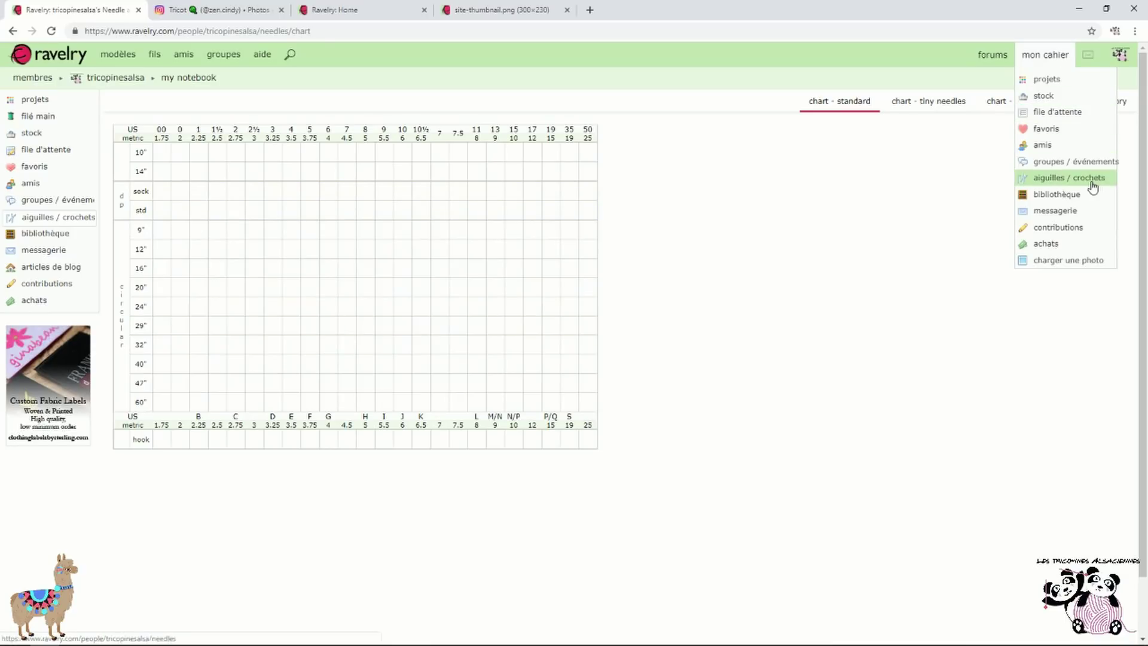
click(1081, 219)
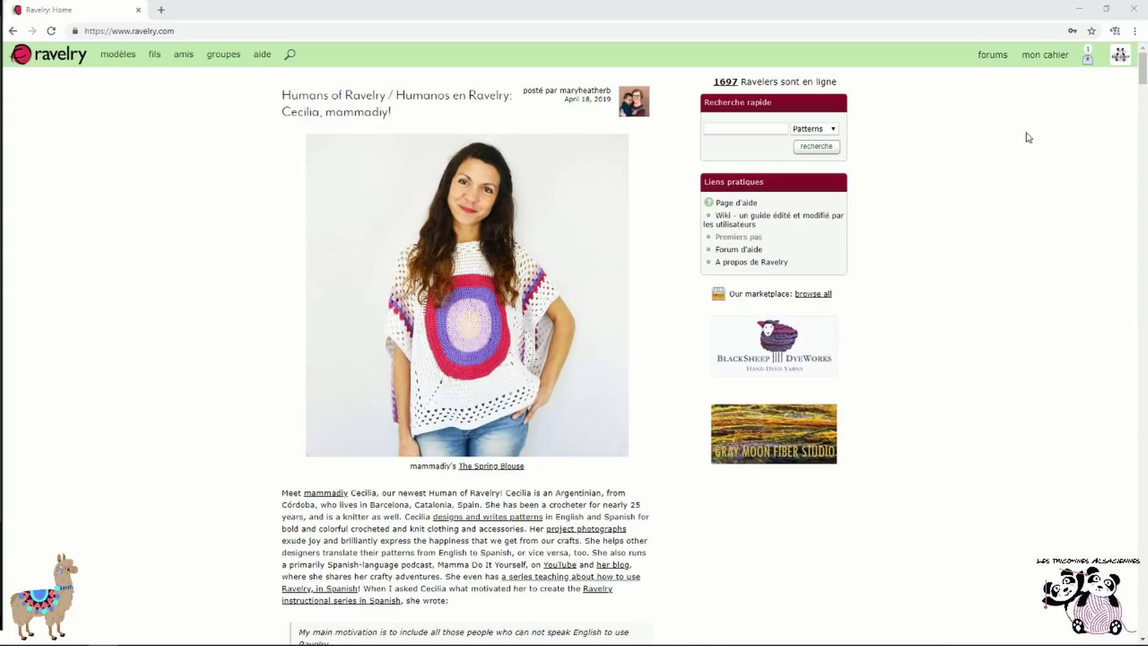
Add the friend-notification sender back as a friend, then go to the notebook's projects
click(1089, 60)
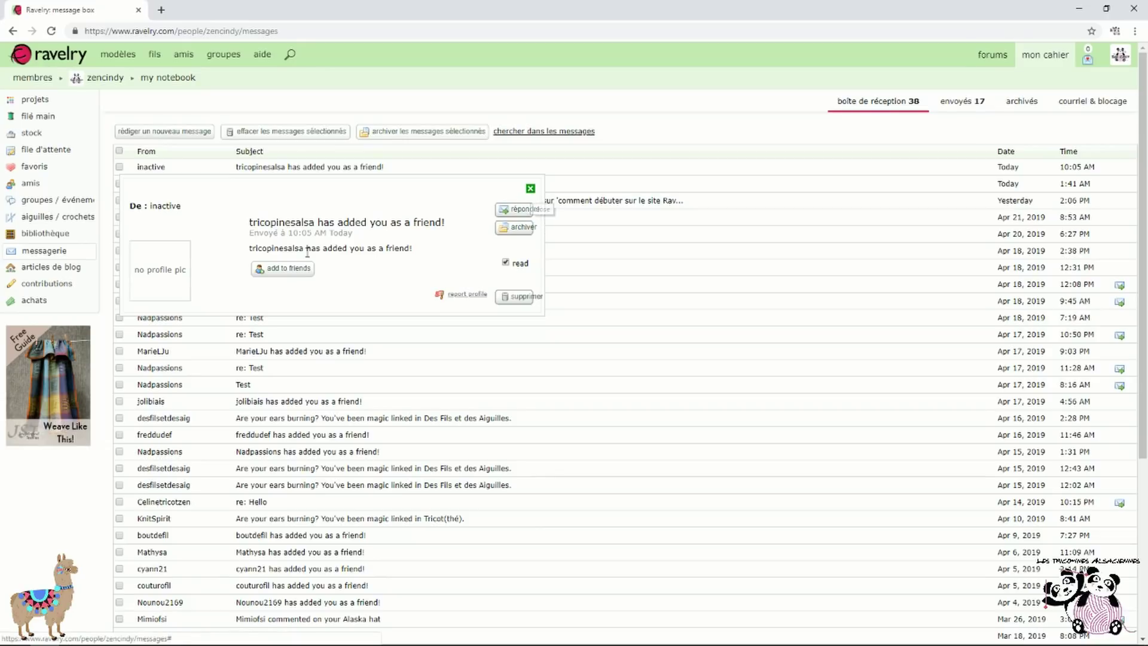
click(294, 272)
click(530, 188)
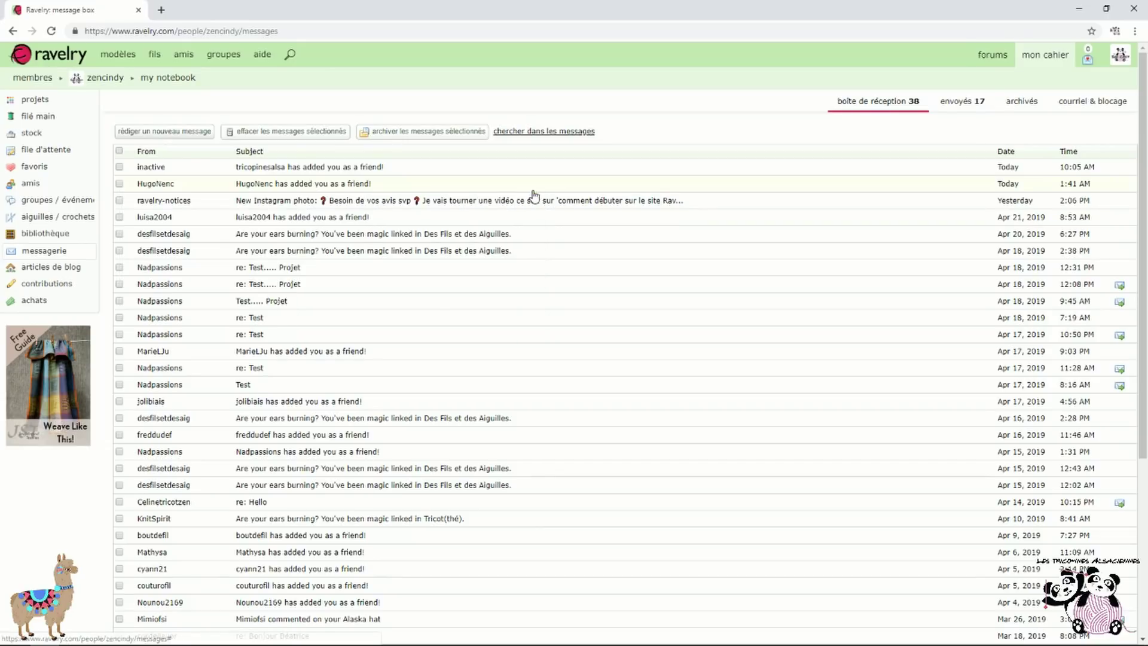
click(1047, 57)
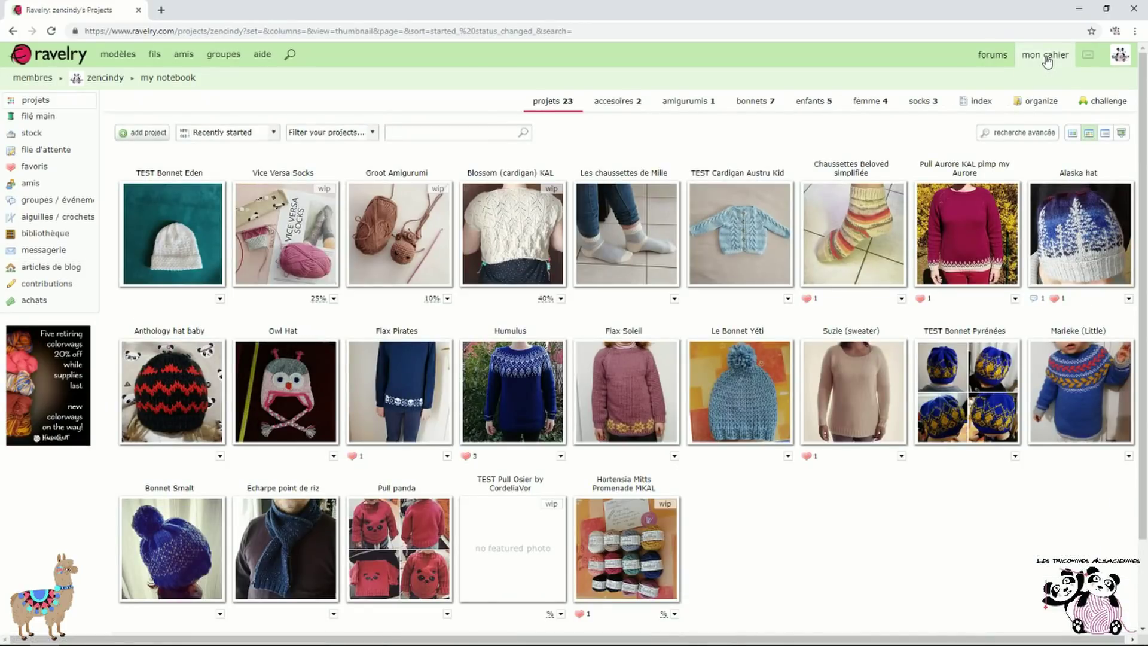
Open mon cahier > projets and switch to the project organize view
mouse_move(1044, 59)
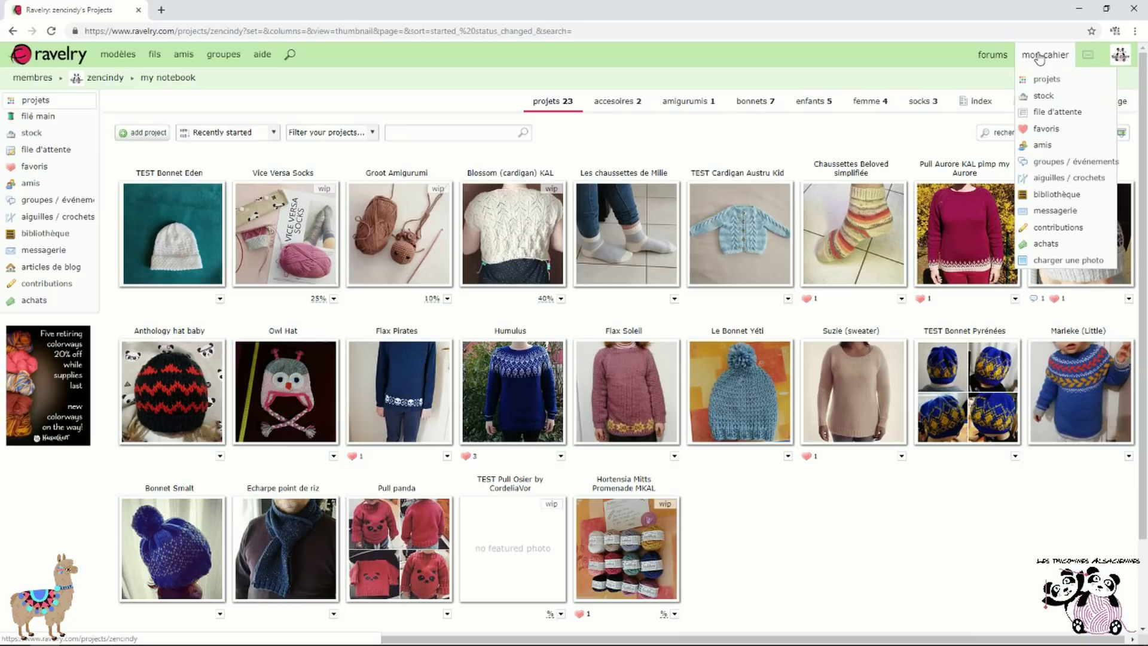
click(1071, 80)
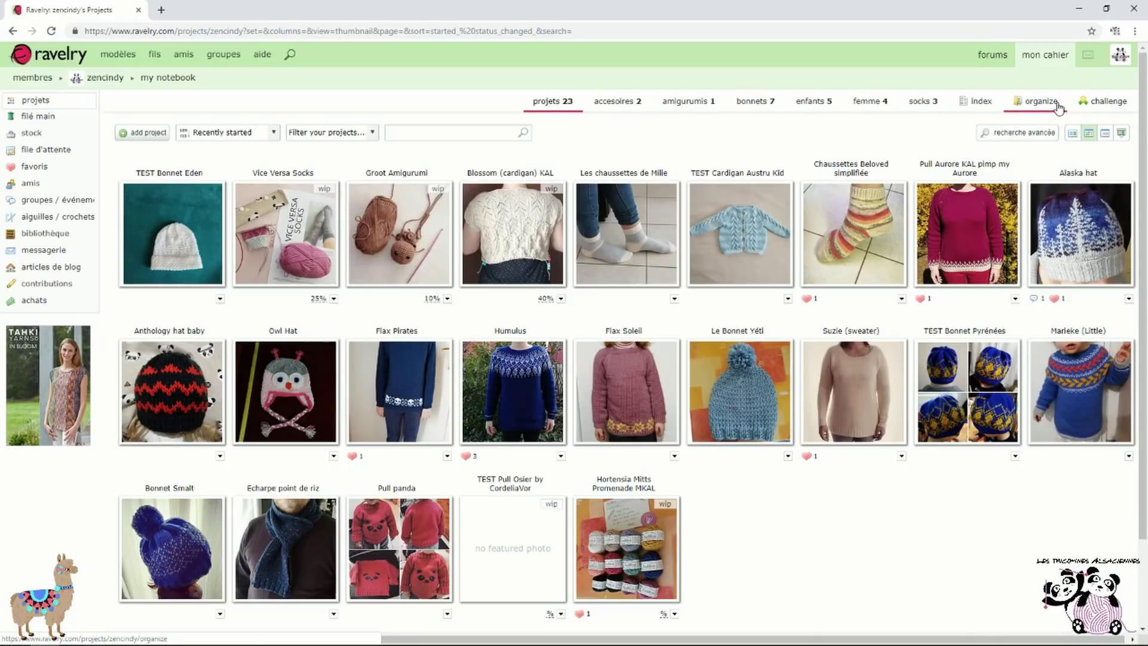
click(1056, 109)
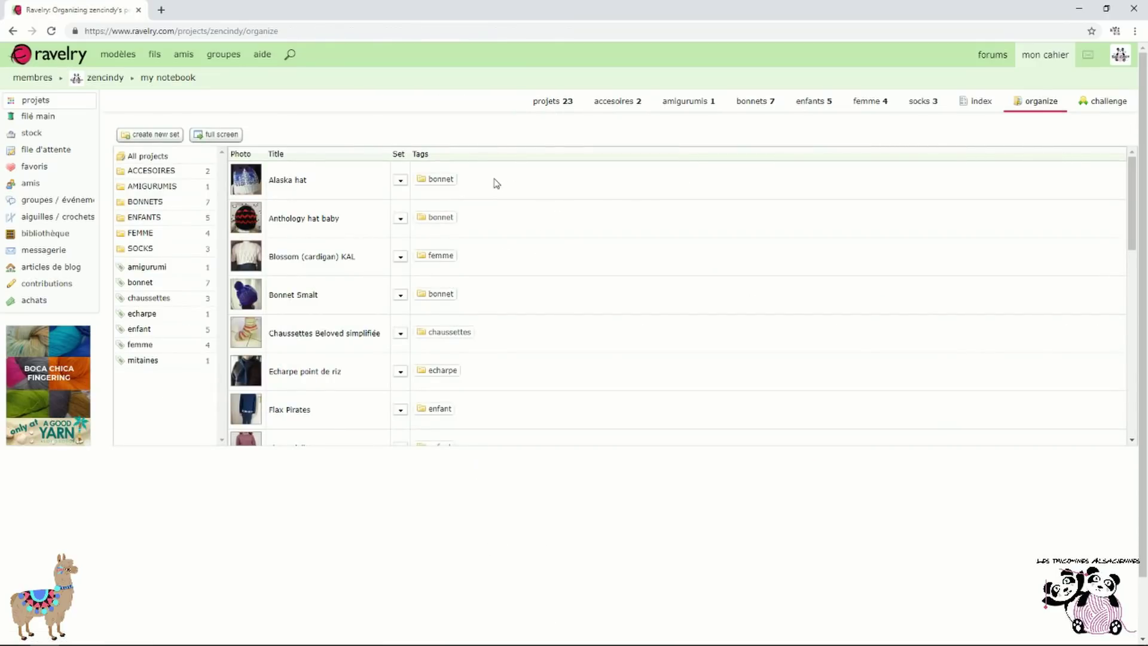
Tag TEST Pull Osier with femme, check the FEMME set, then return to All projects
scroll(461, 197, down, 5)
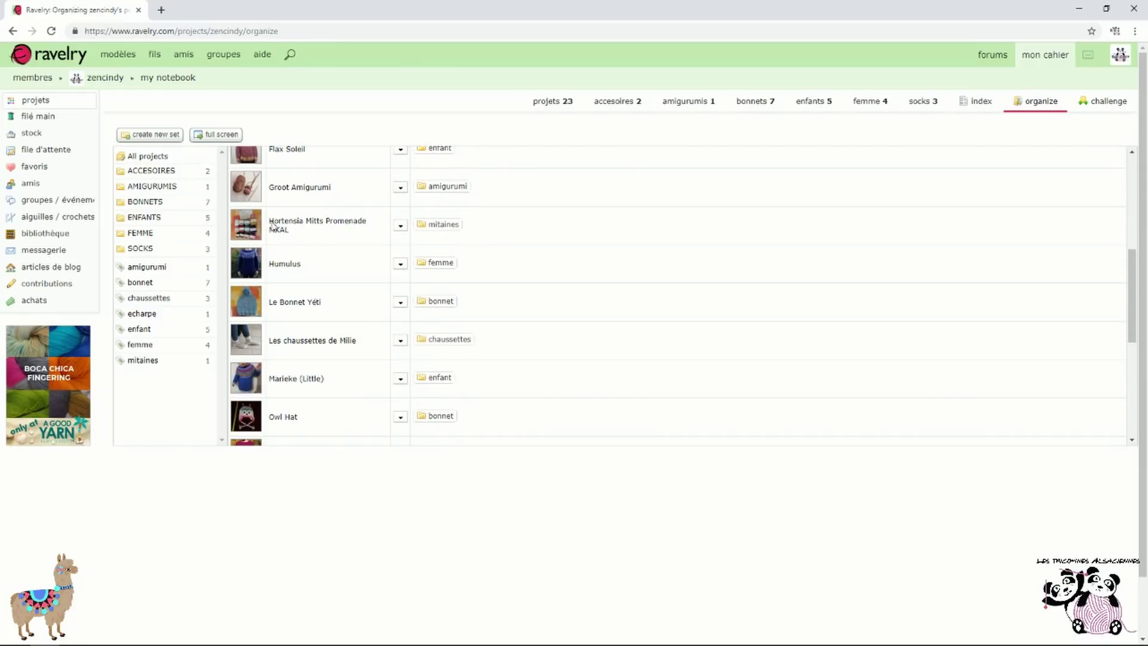
scroll(325, 256, down, 4)
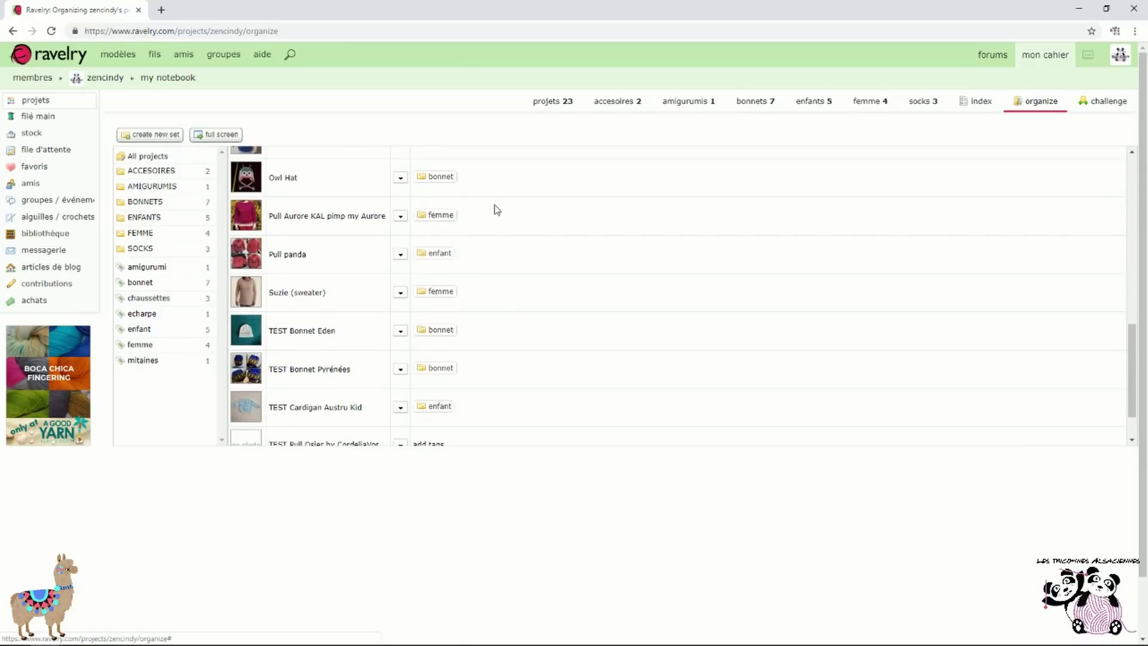
scroll(478, 308, down, 1)
scroll(478, 308, down, 1)
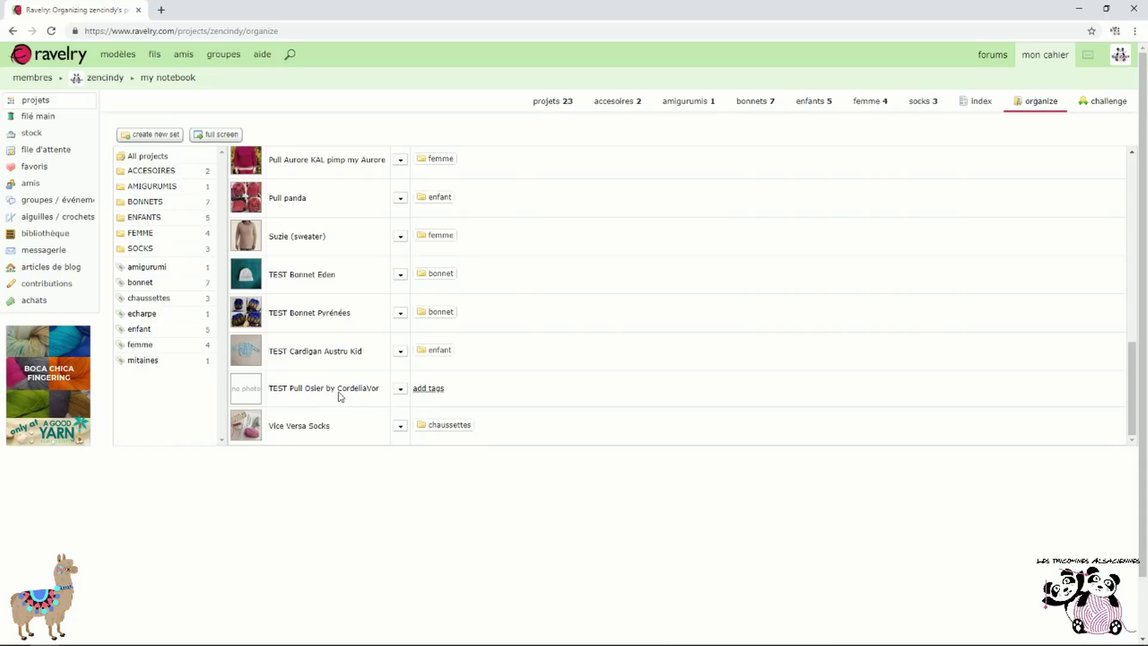
click(435, 390)
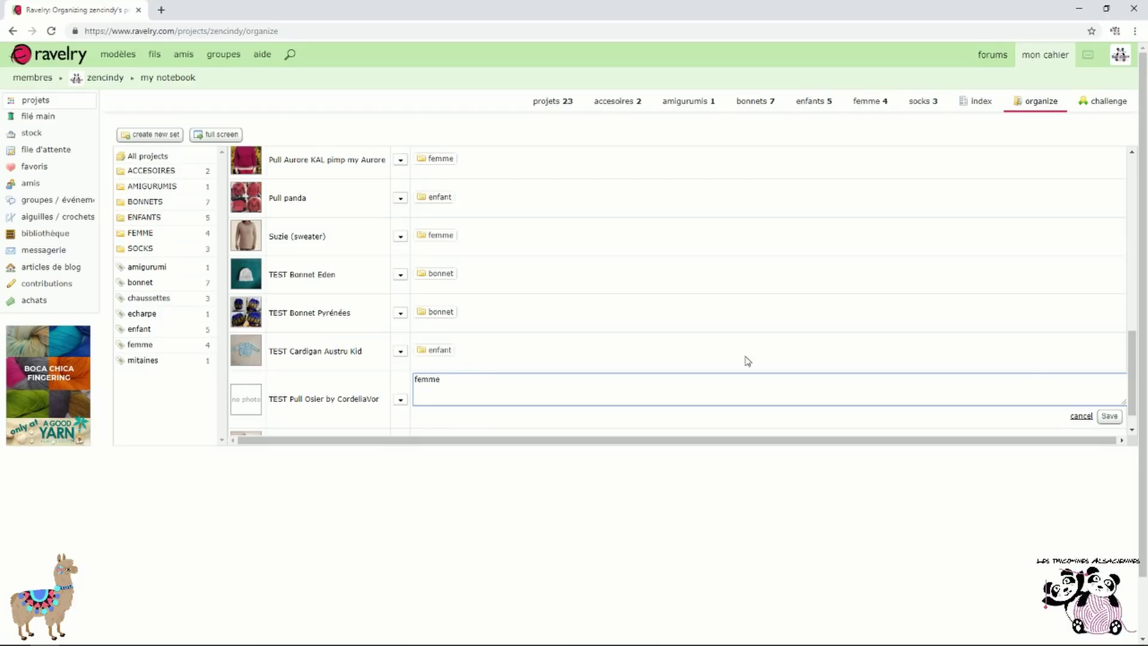
click(1110, 417)
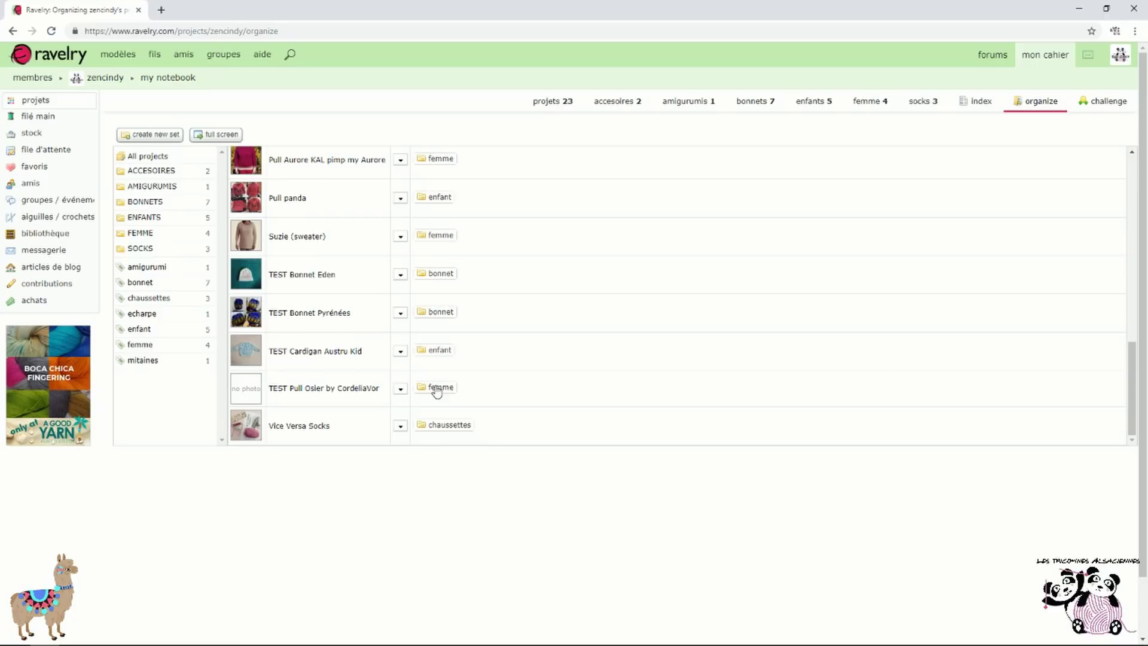
click(142, 234)
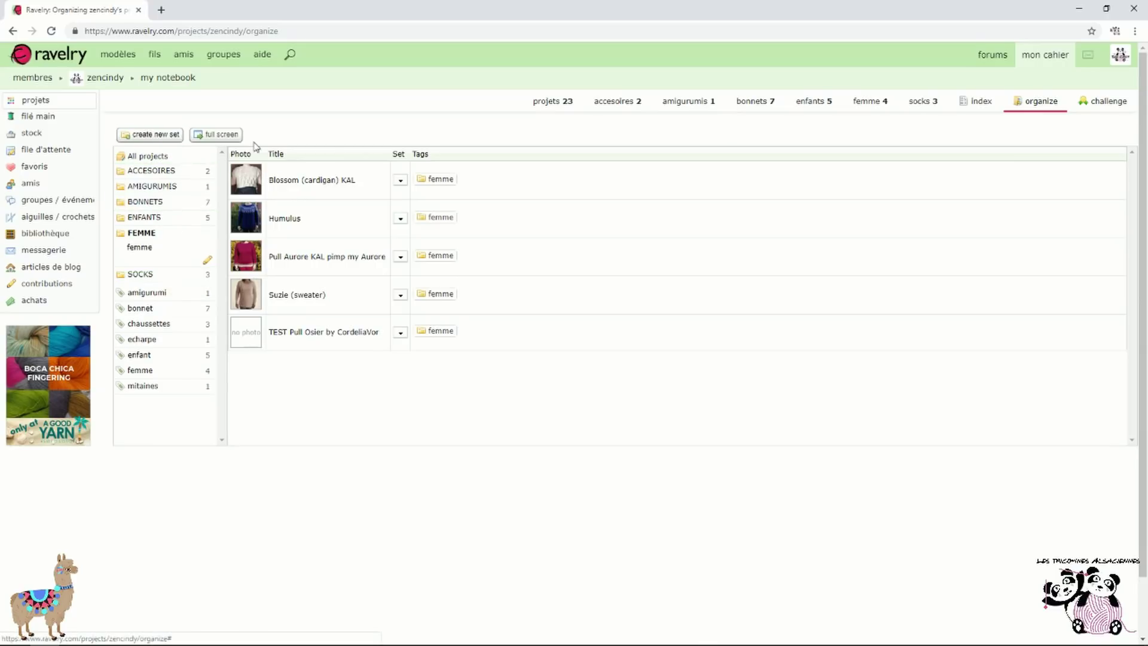
click(157, 156)
Create an ACCESSOIRES set from the echarpe and mitaines tags, with a count in its tab
click(159, 135)
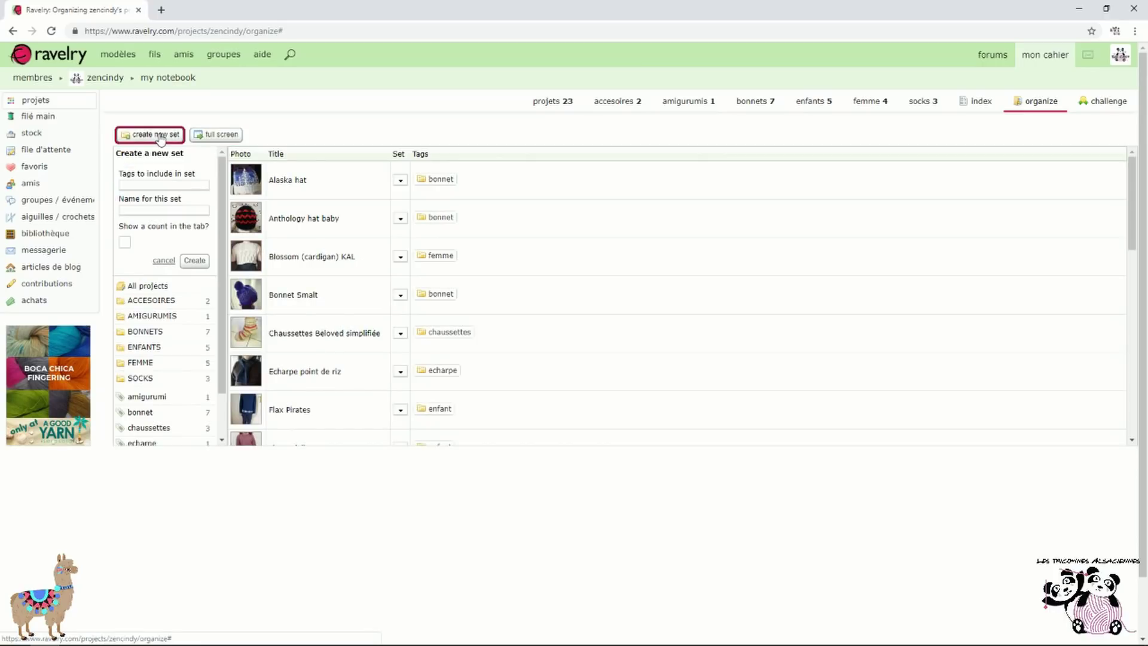
click(182, 184)
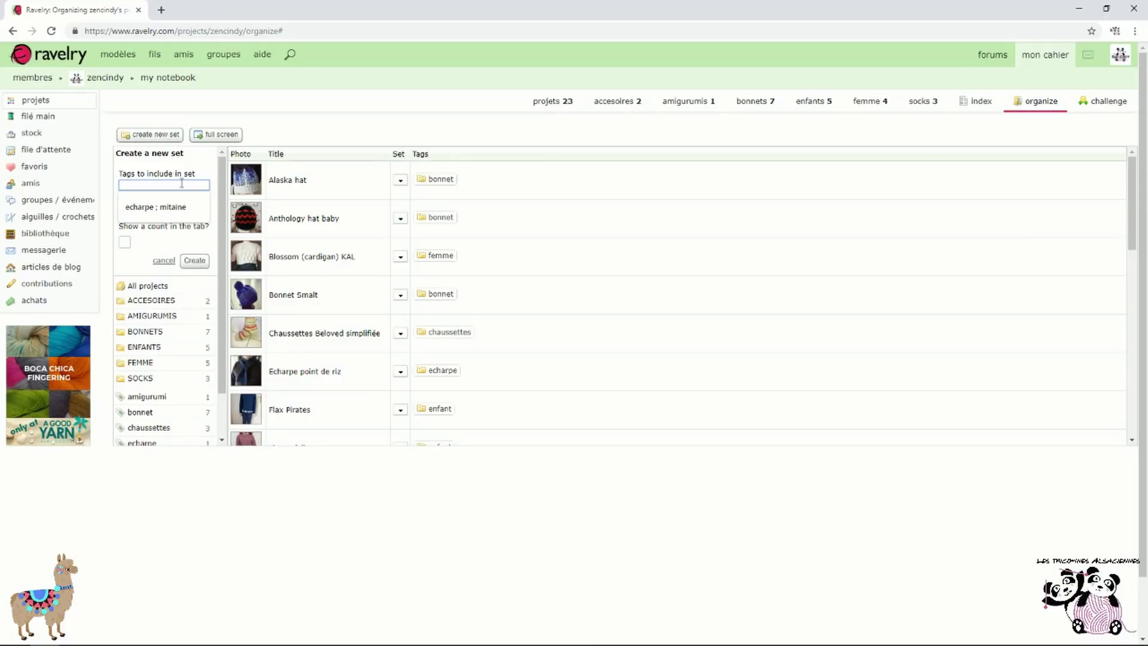
click(175, 208)
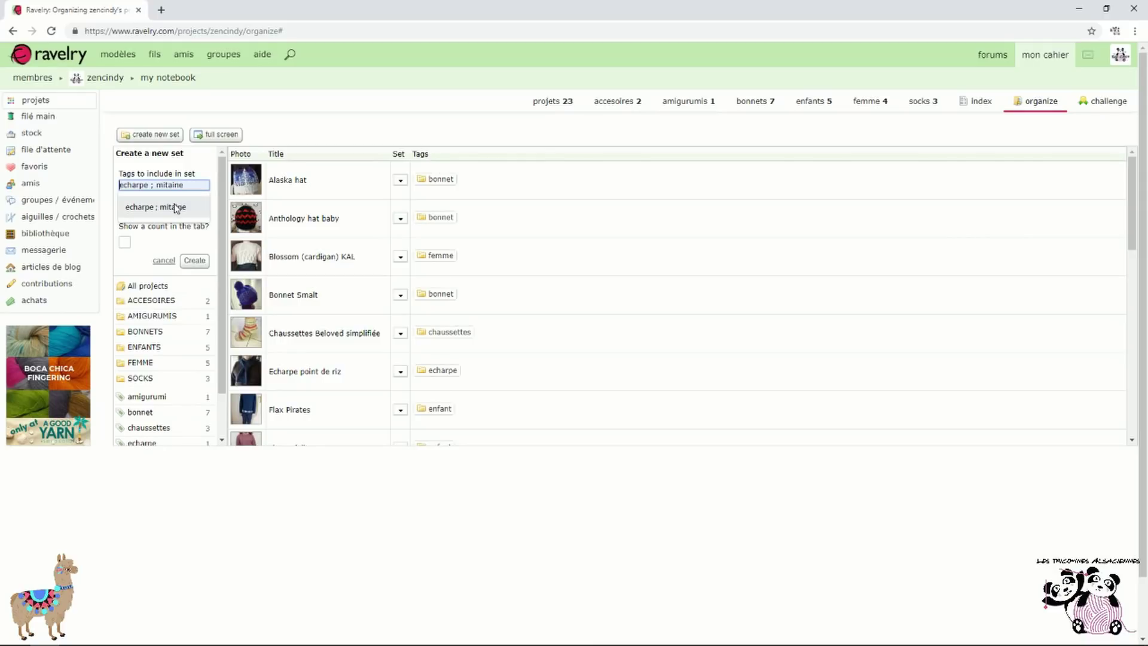
click(185, 186)
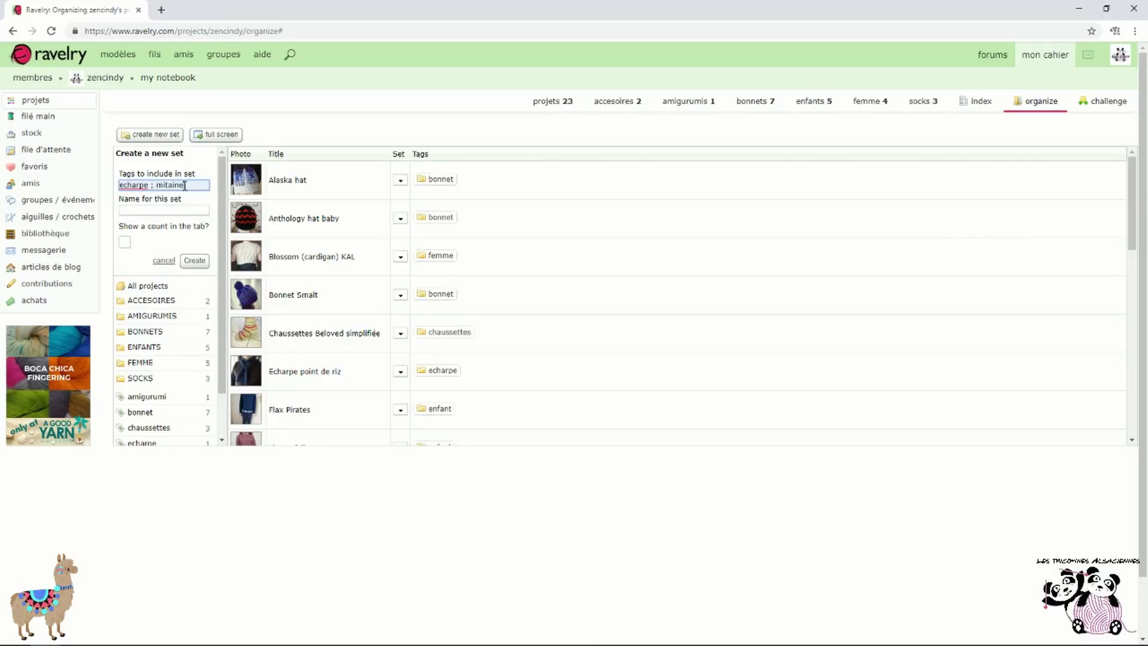
text(s)
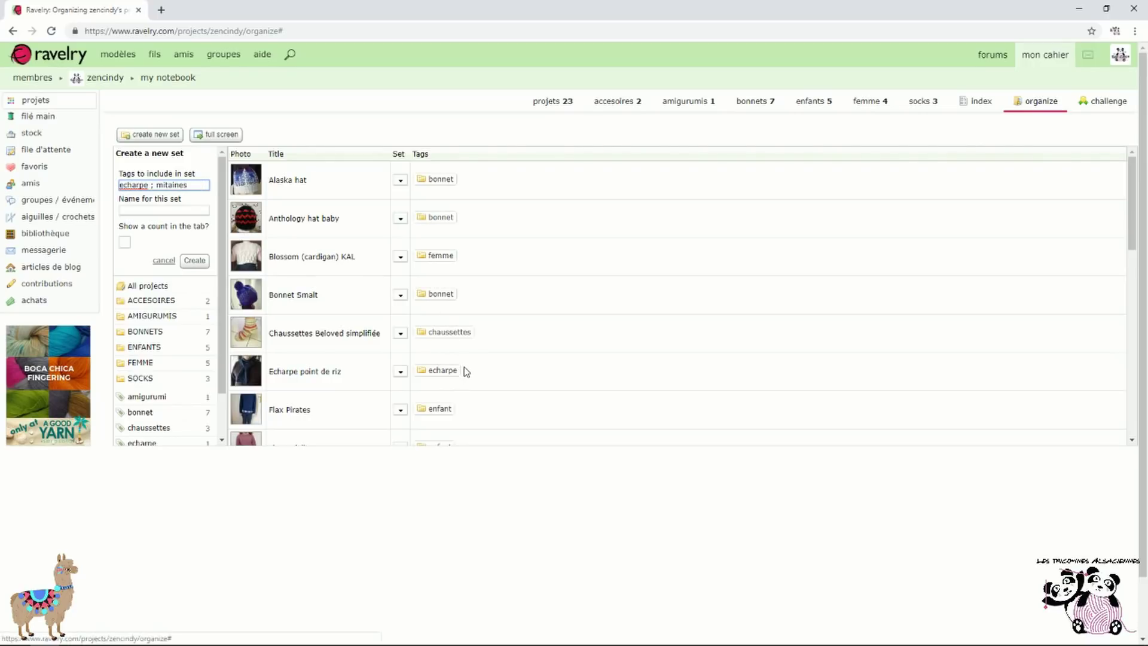
scroll(465, 372, down, 4)
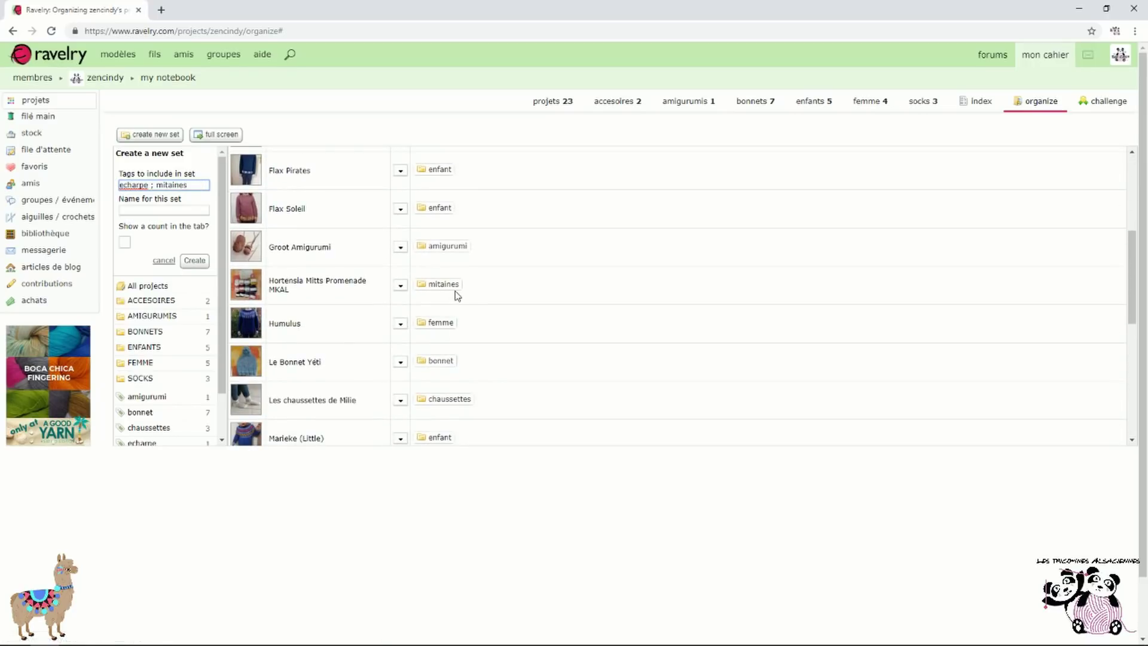
scroll(464, 295, up, 4)
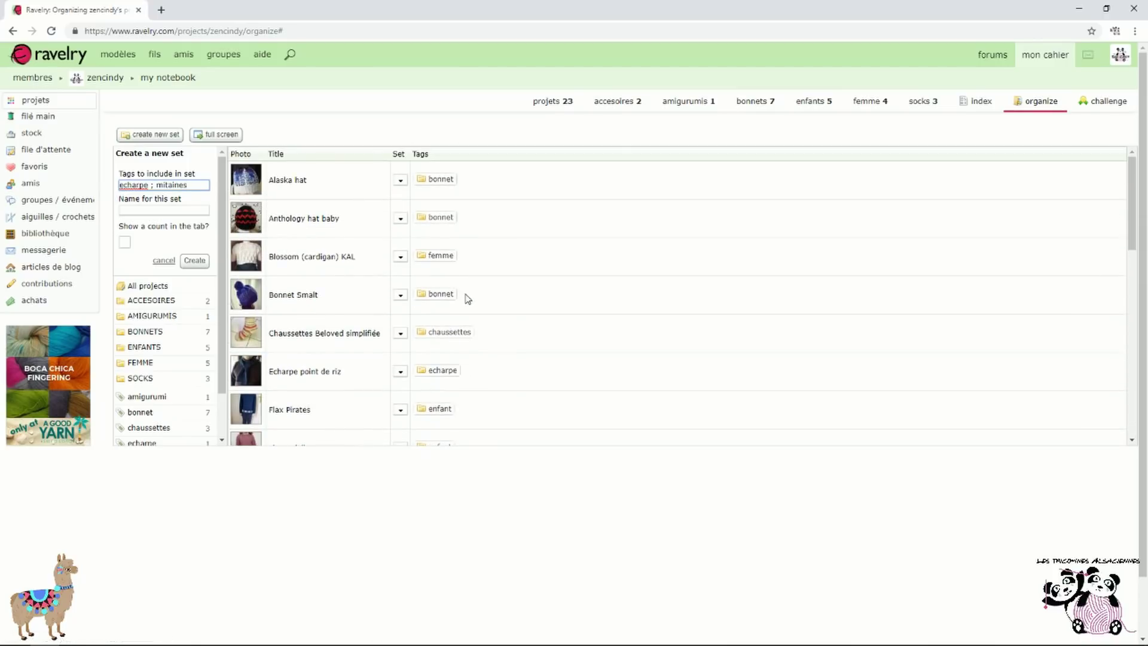
click(173, 212)
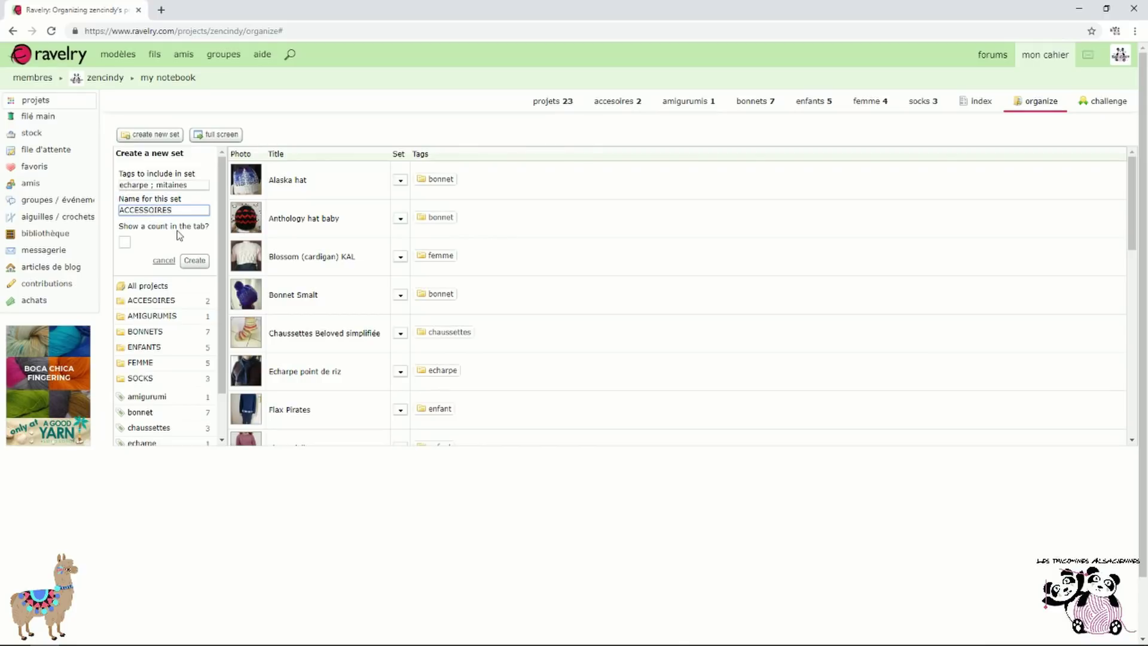
click(124, 243)
click(195, 264)
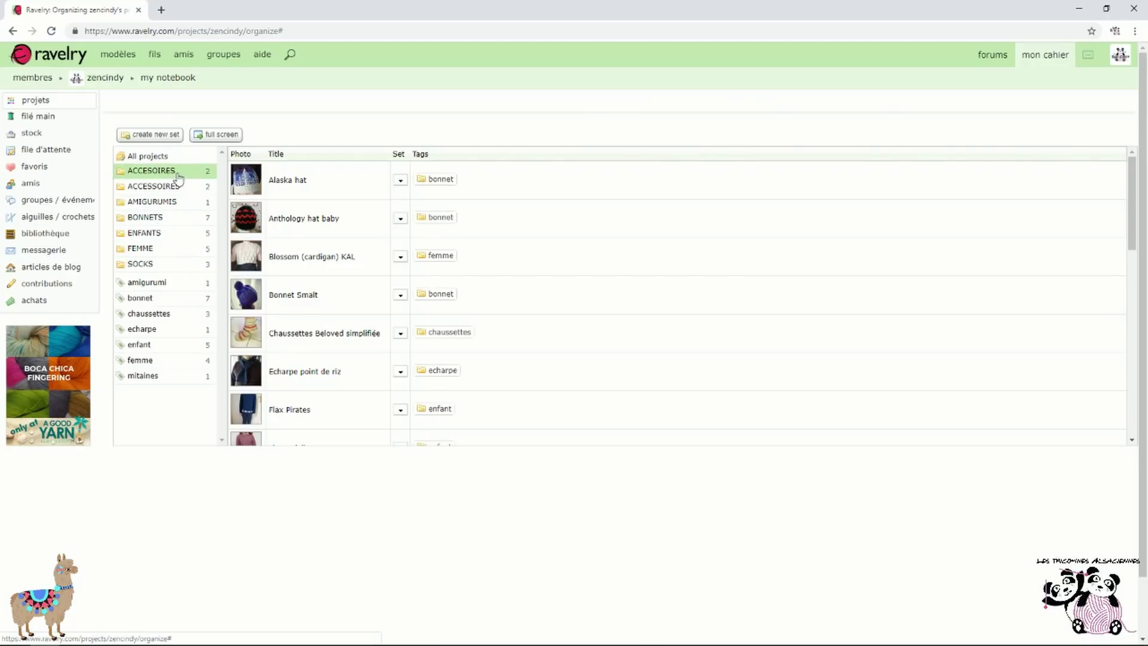
Delete the misspelled duplicate ACCESOIRES set through its edit settings
click(180, 186)
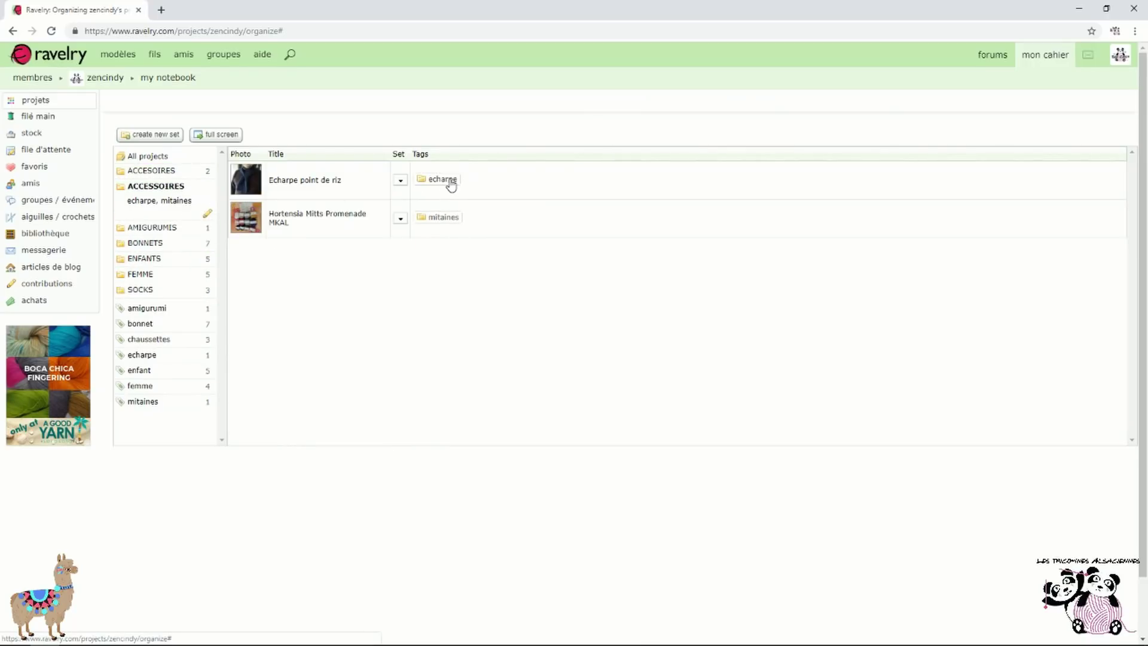
click(166, 173)
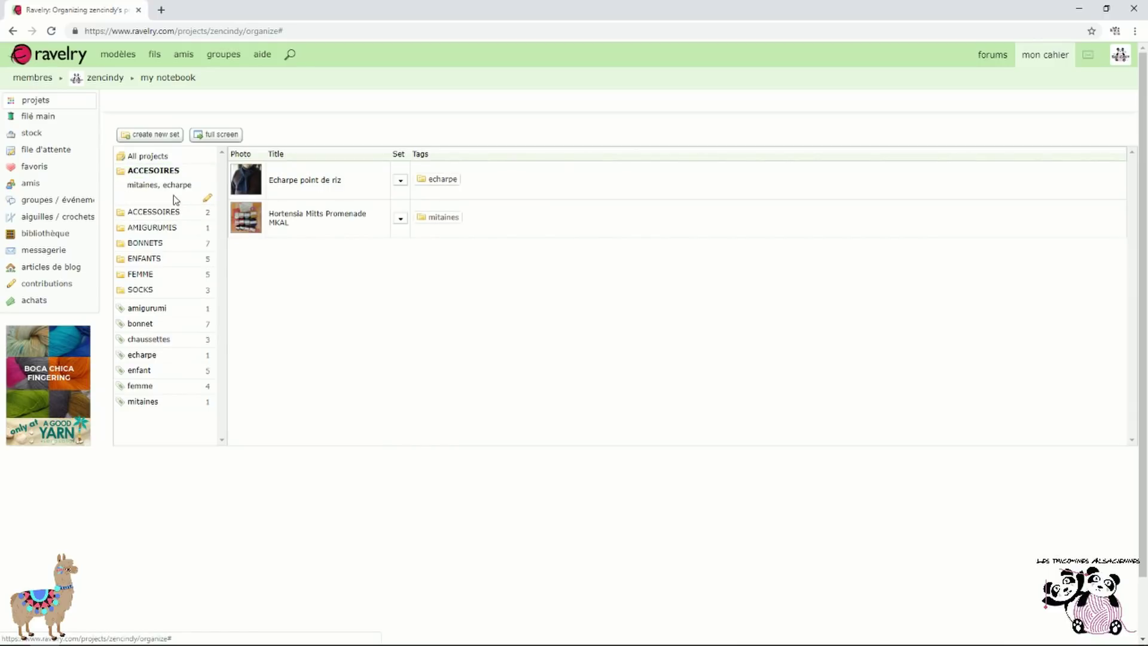
click(207, 198)
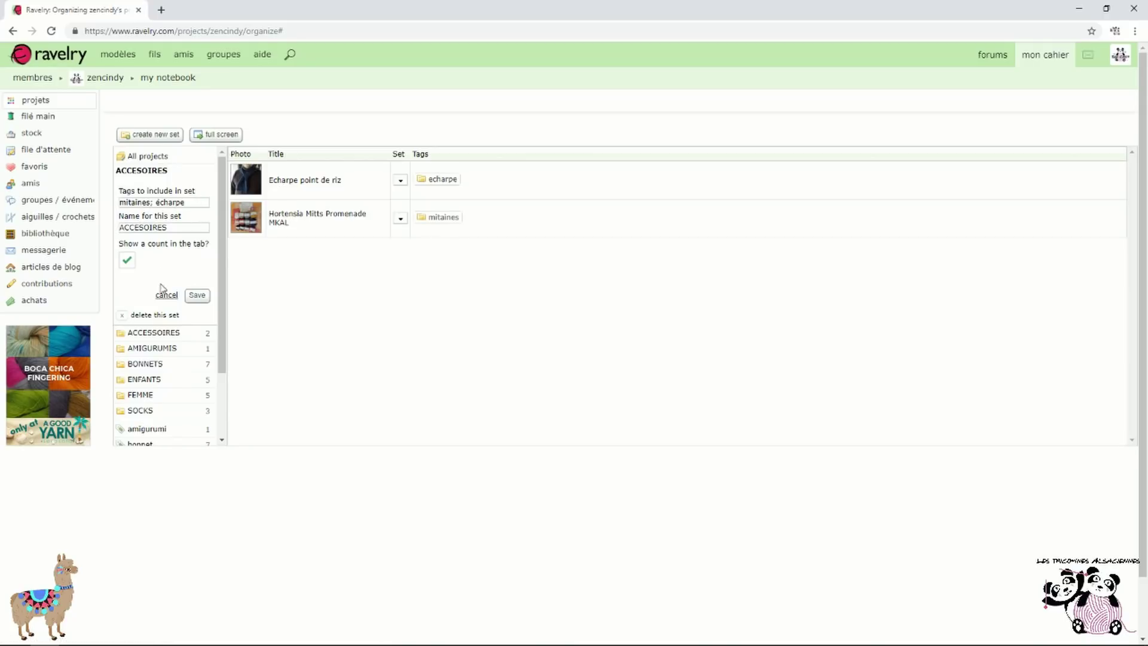
click(127, 317)
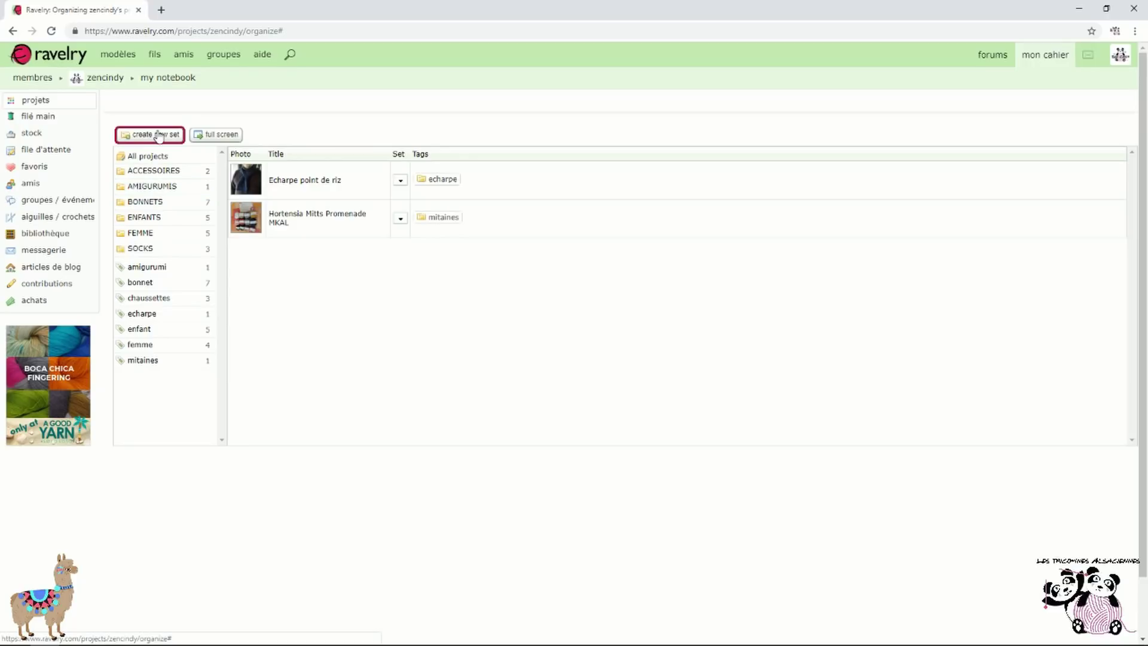
List all projects, filter them by the femme tag, then return to the projects gallery
click(156, 156)
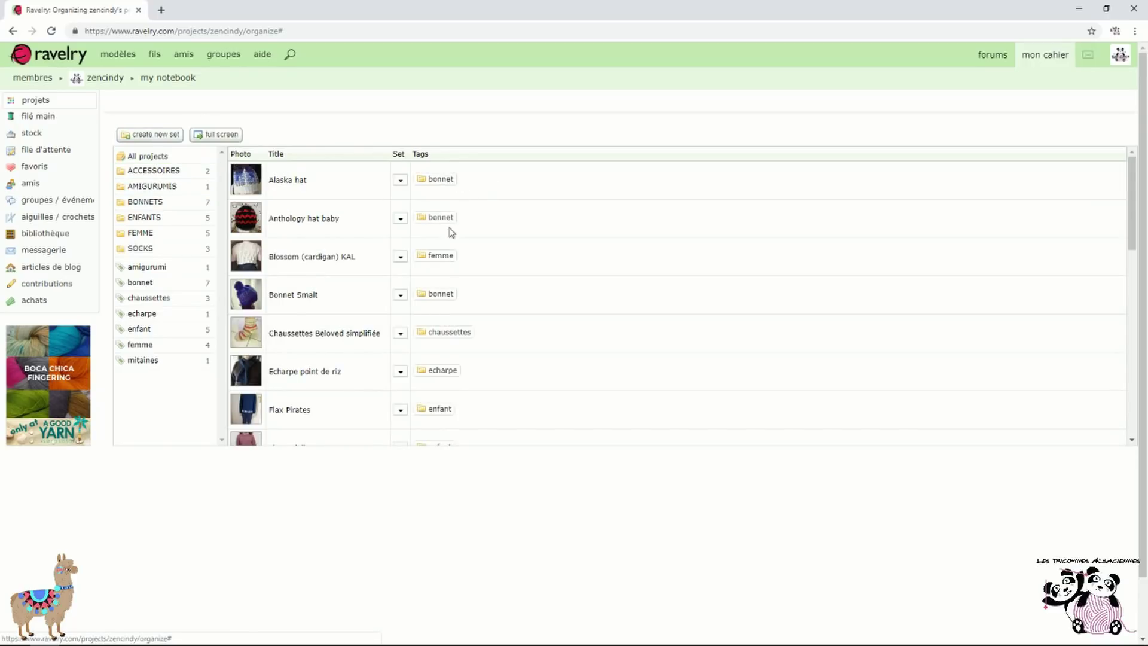
scroll(473, 317, down, 10)
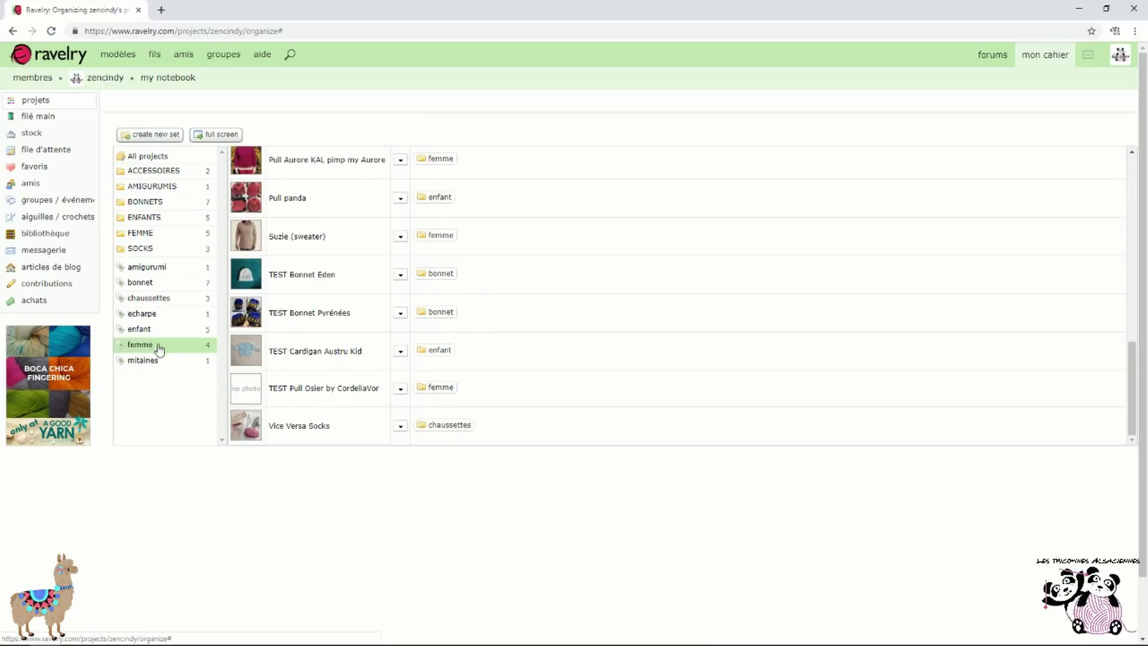
scroll(526, 320, up, 4)
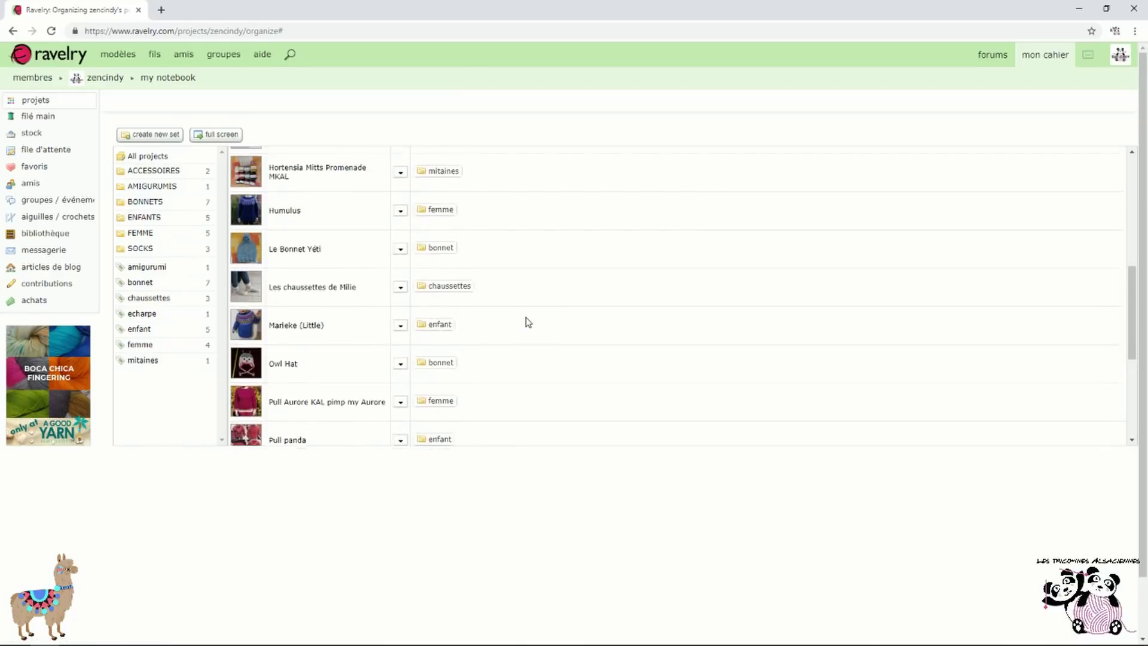
scroll(530, 323, up, 4)
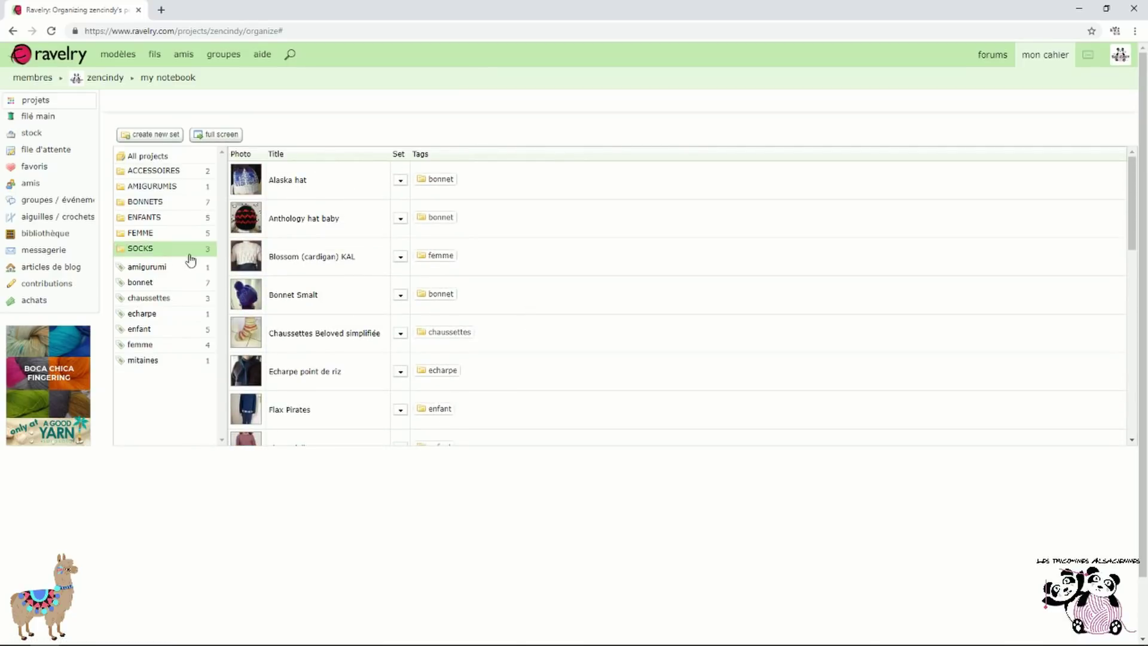
click(151, 346)
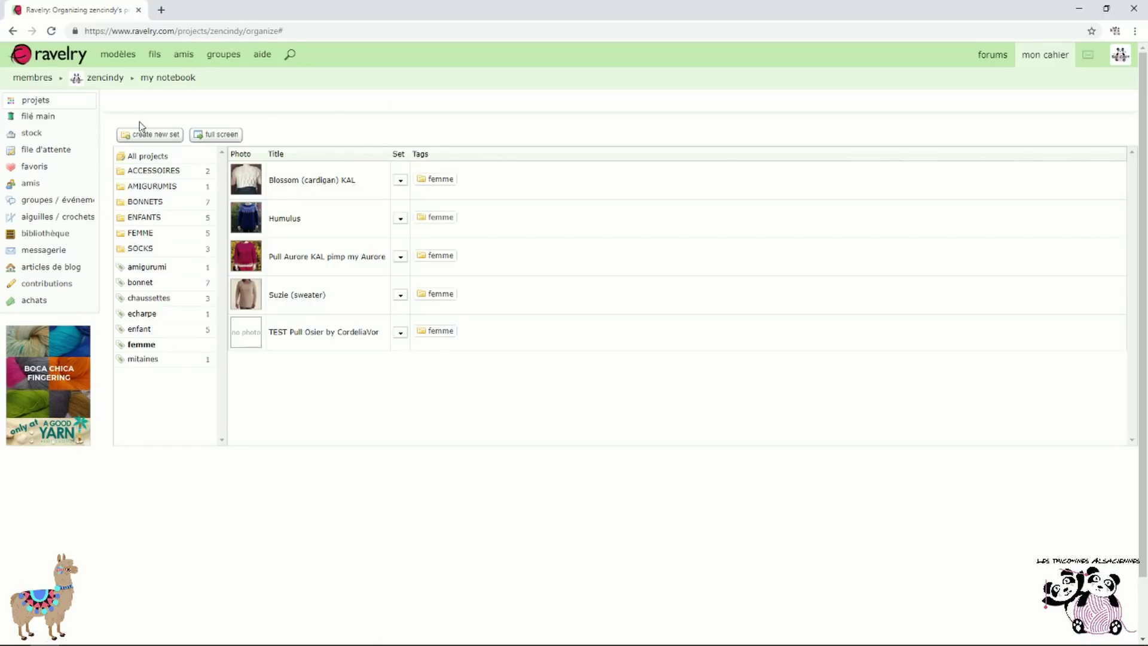
click(42, 108)
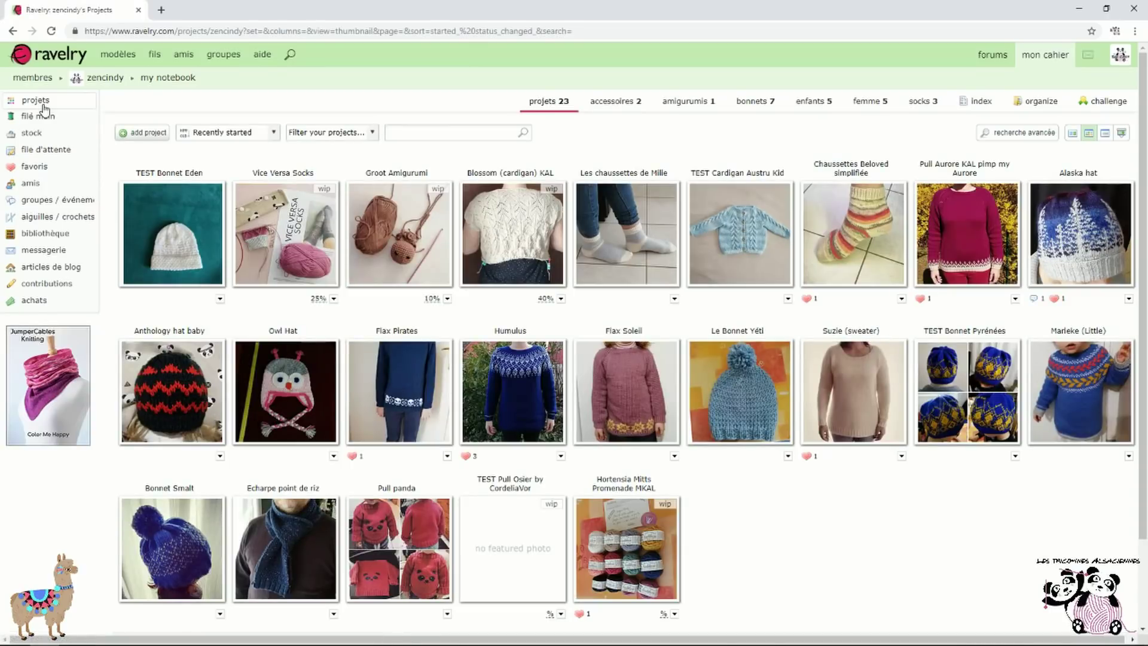
View the accessoires and enfants tabs, set Groot Amigurumi's progress to 20%, and open Alaska hat
click(623, 103)
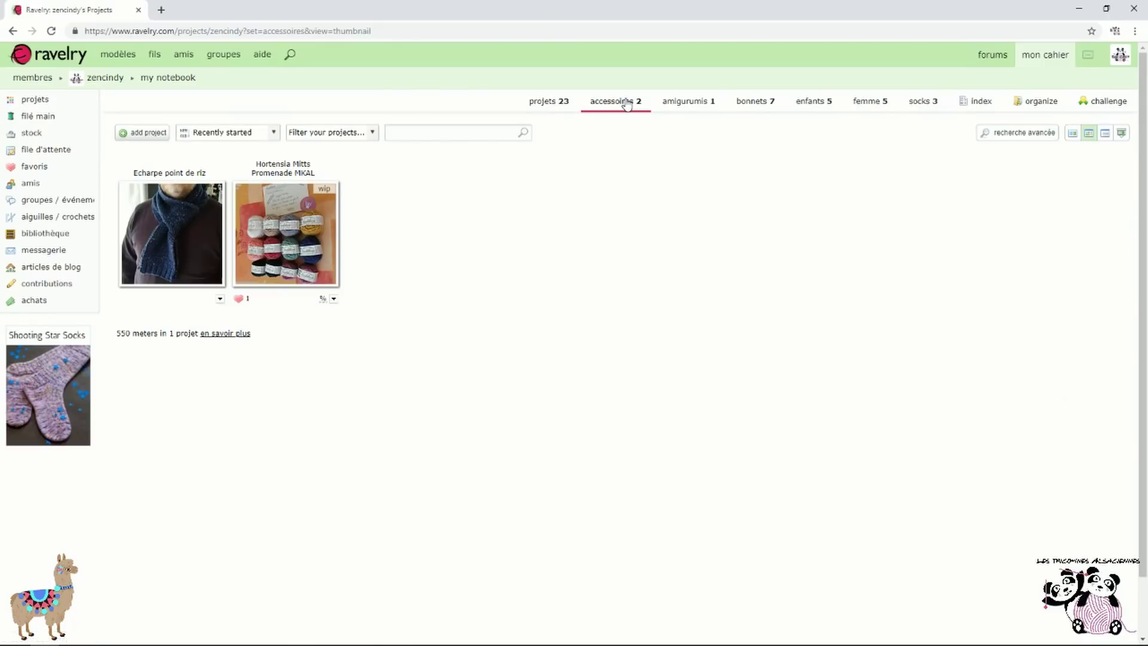
click(822, 105)
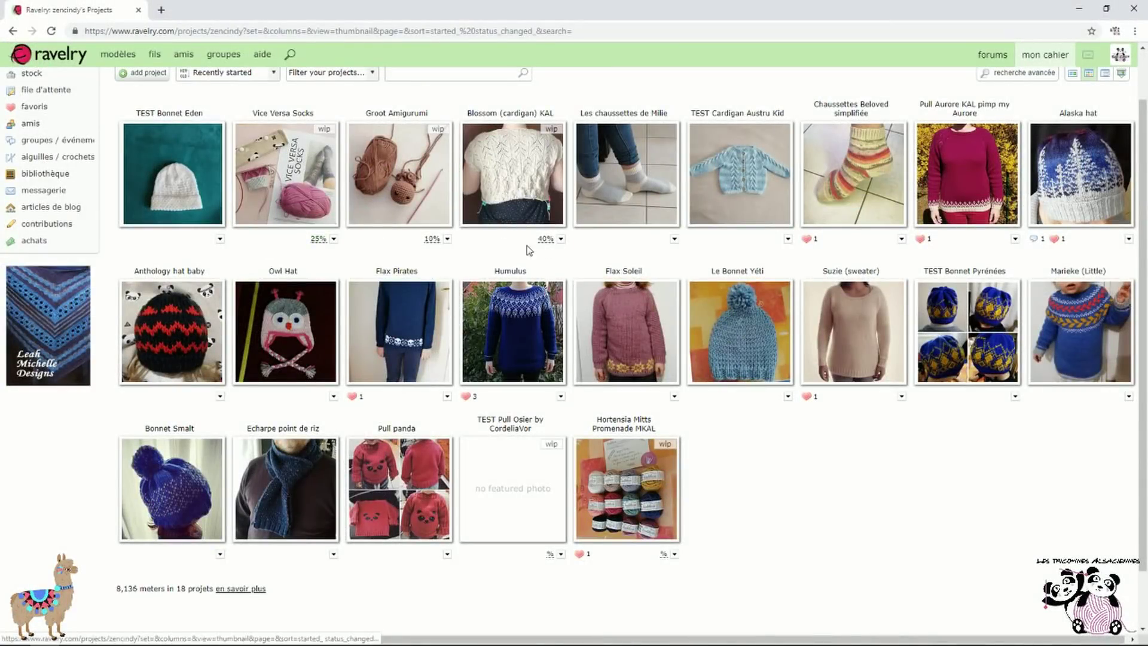
click(431, 241)
click(367, 261)
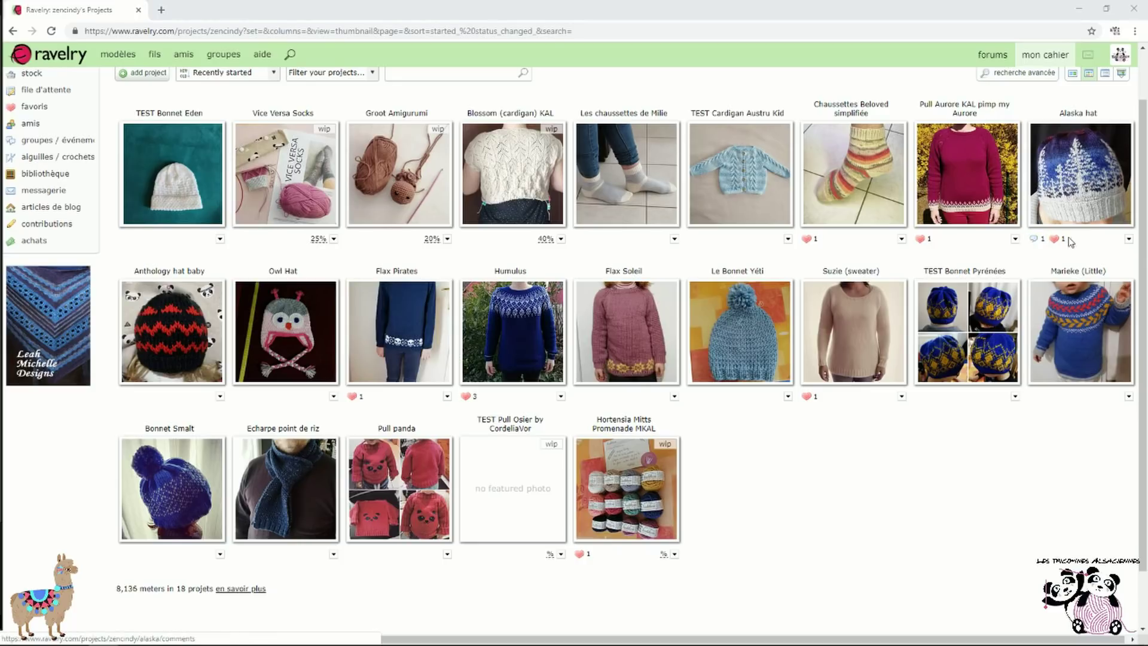
click(1095, 120)
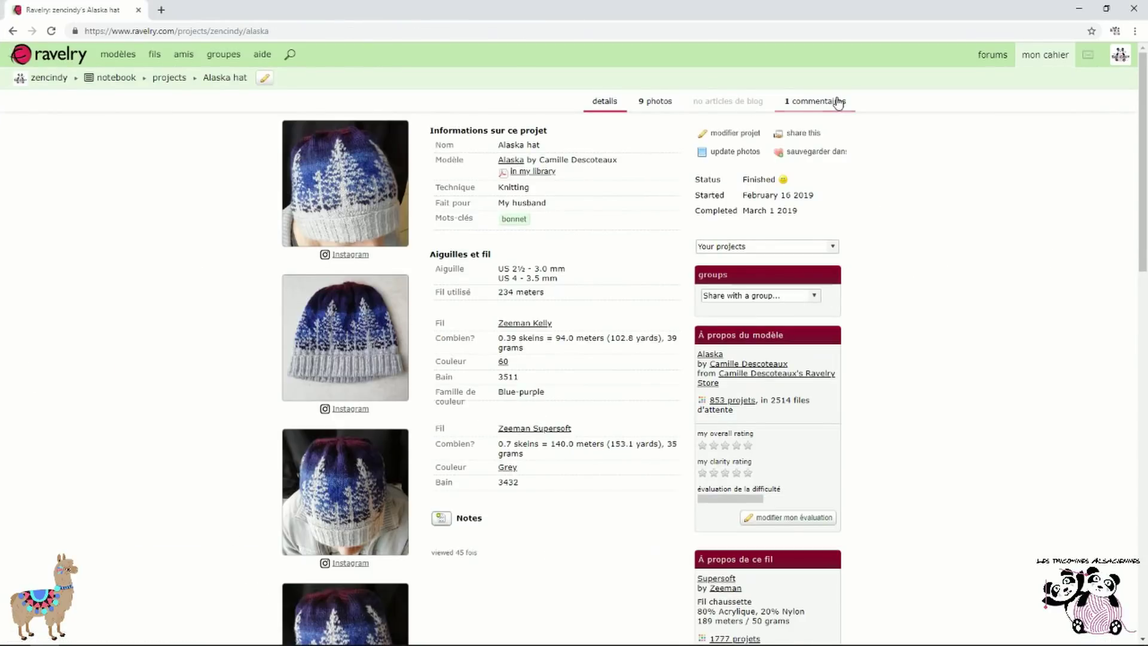
Read the Alaska hat's comment and details, then go back to the projects gallery
click(840, 103)
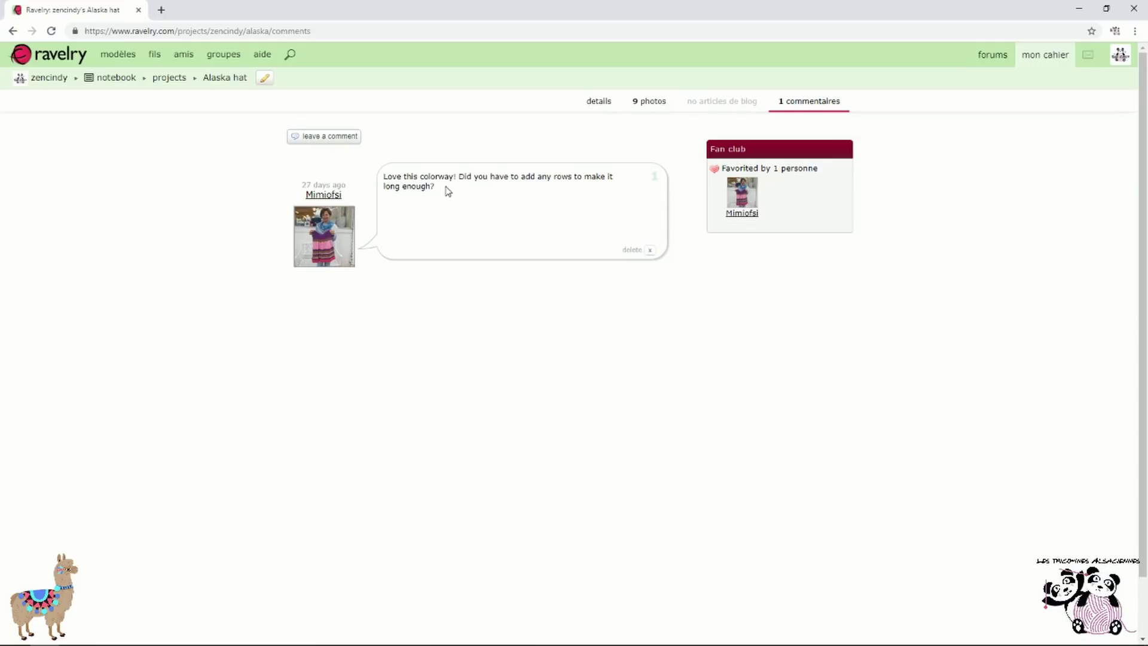
click(614, 107)
scroll(628, 260, down, 17)
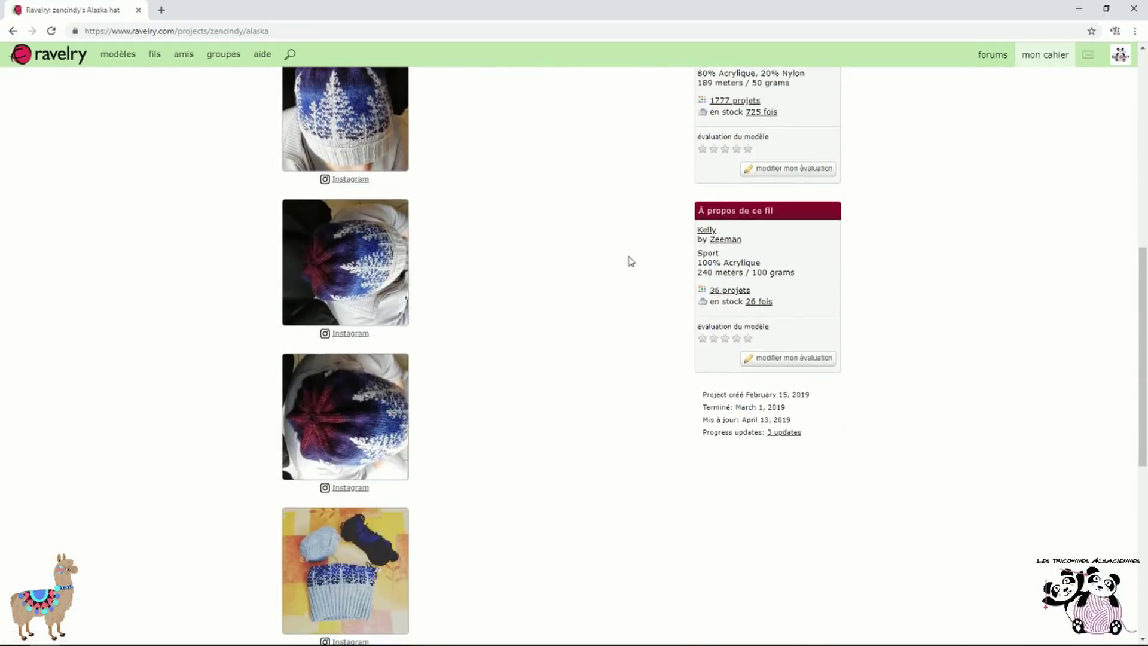
scroll(601, 326, up, 17)
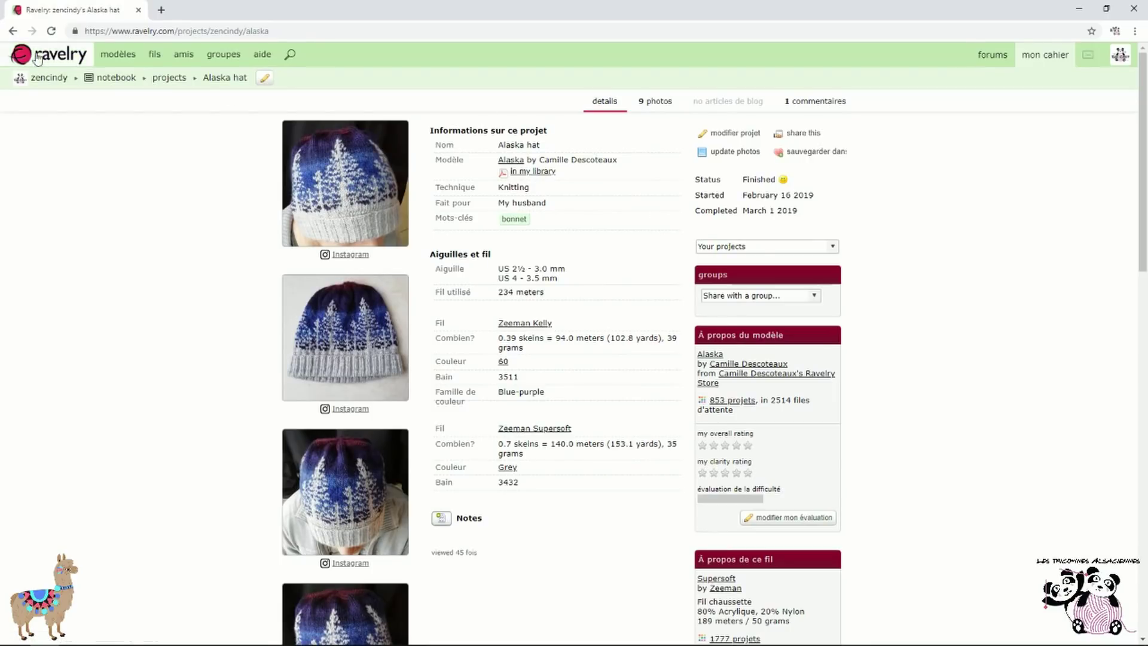
click(13, 32)
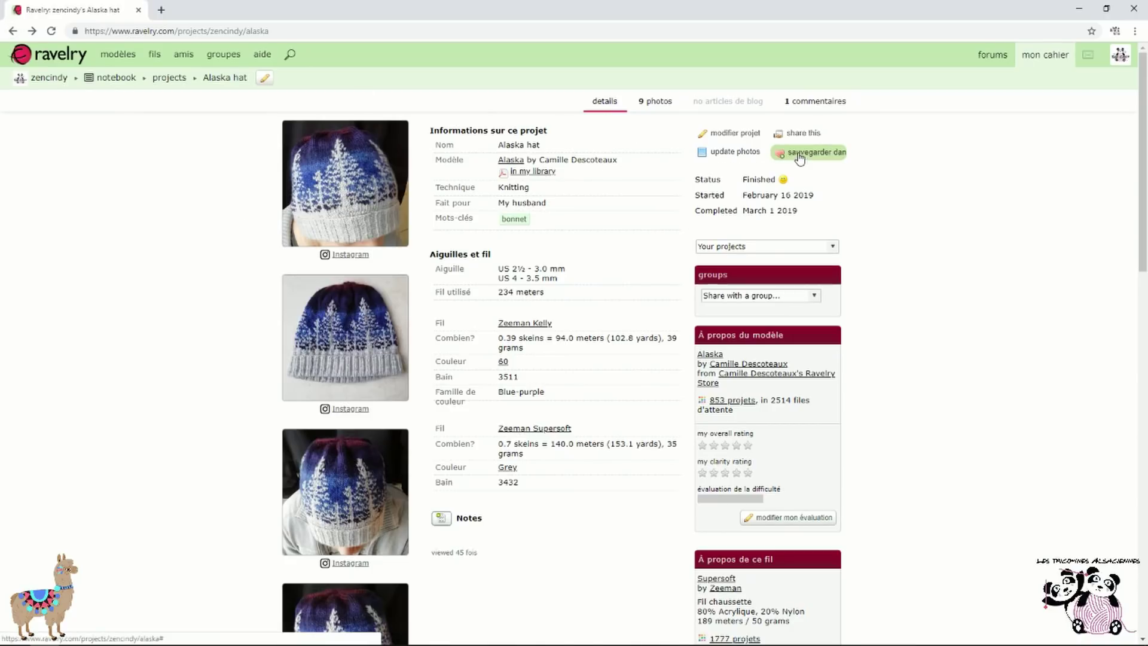
click(12, 30)
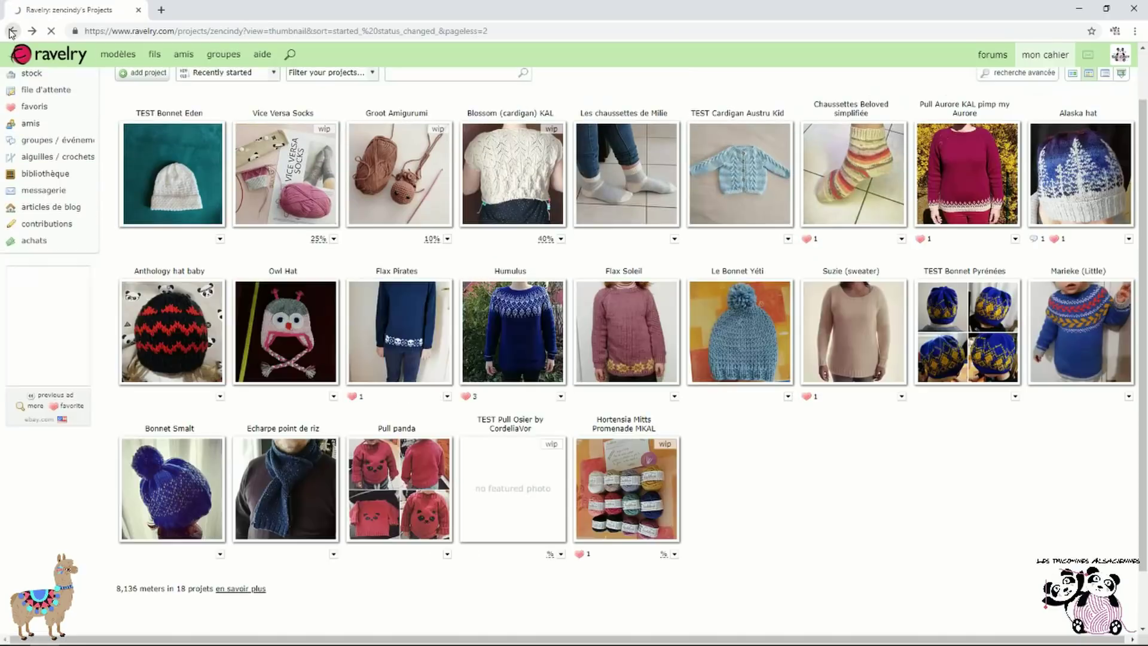
scroll(956, 459, up, 2)
Open the yarn stash from the notebook menu and view the Vendita Sockenwolle entry
mouse_move(1025, 54)
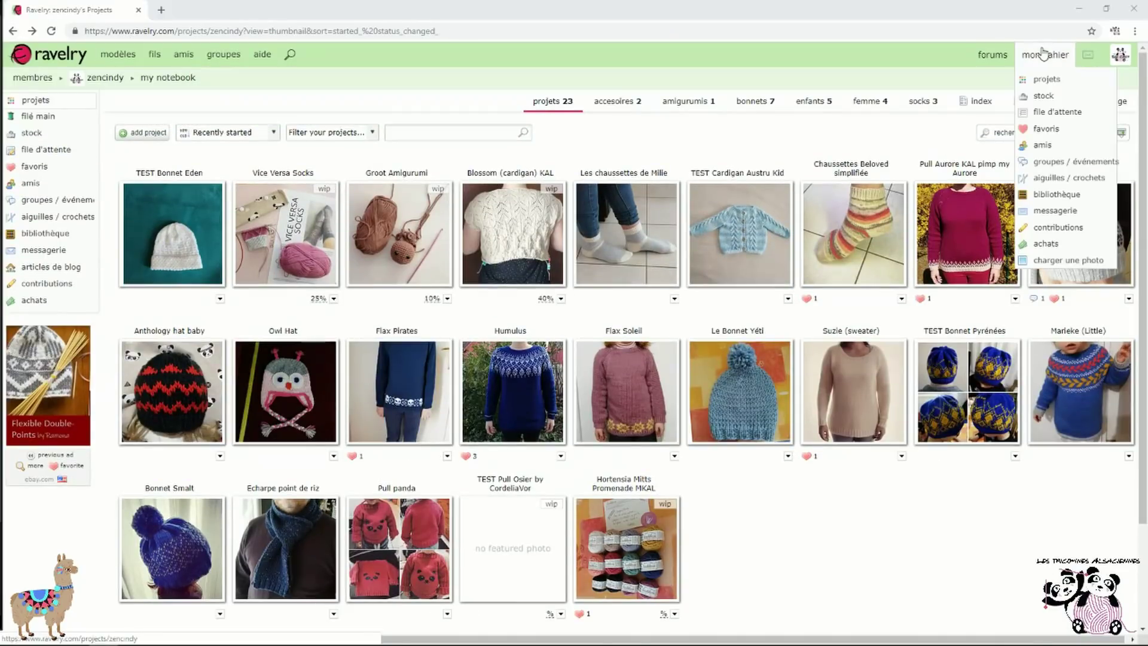
click(1068, 104)
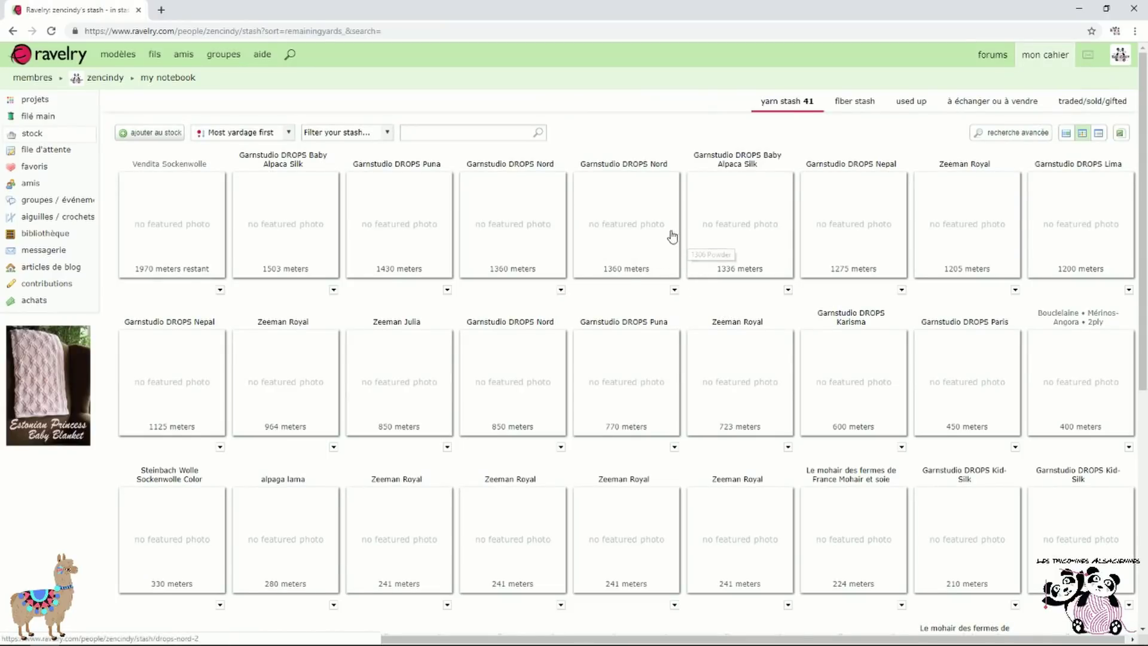
scroll(622, 294, down, 2)
scroll(607, 321, down, 5)
scroll(169, 185, up, 7)
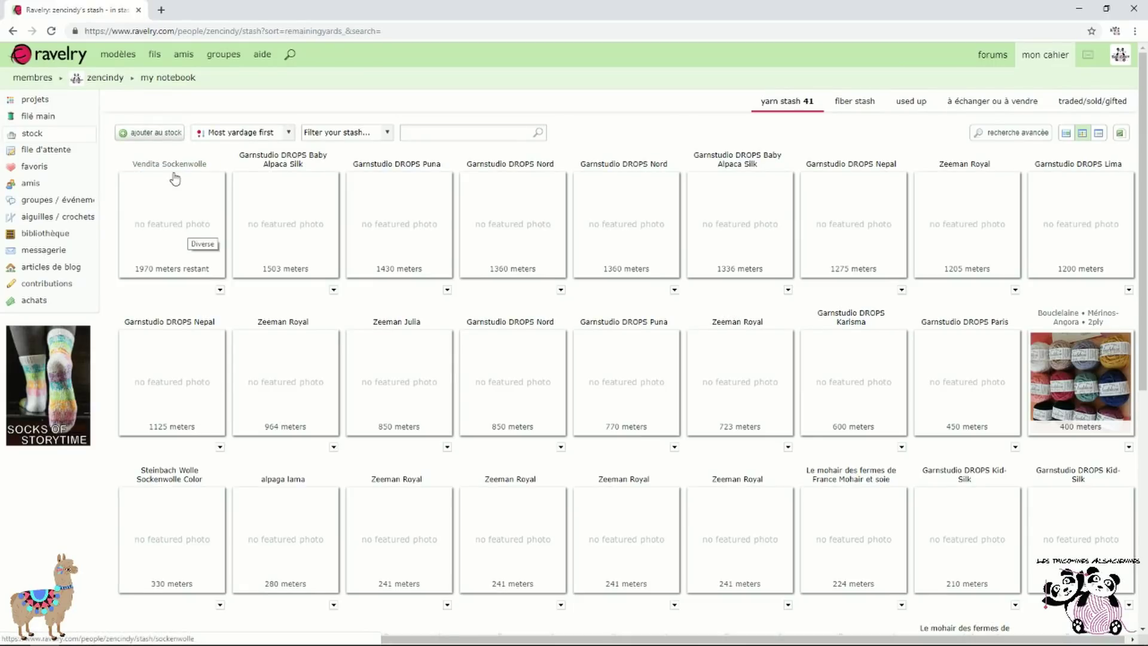
click(174, 167)
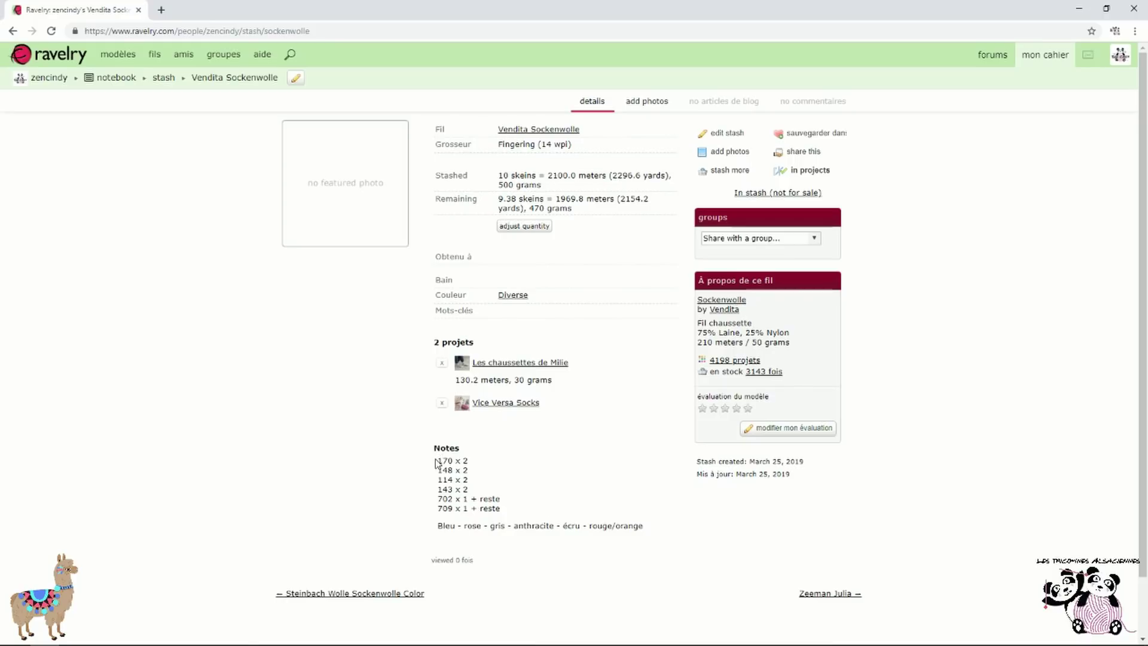
Highlight the stash entry's notes lines, including '702 x 1 + reste'
drag(436, 462, 472, 462)
drag(430, 499, 505, 500)
click(525, 507)
Open Les chaussettes de Milie and check its 30 grams of Vendita Sockenwolle used
click(556, 363)
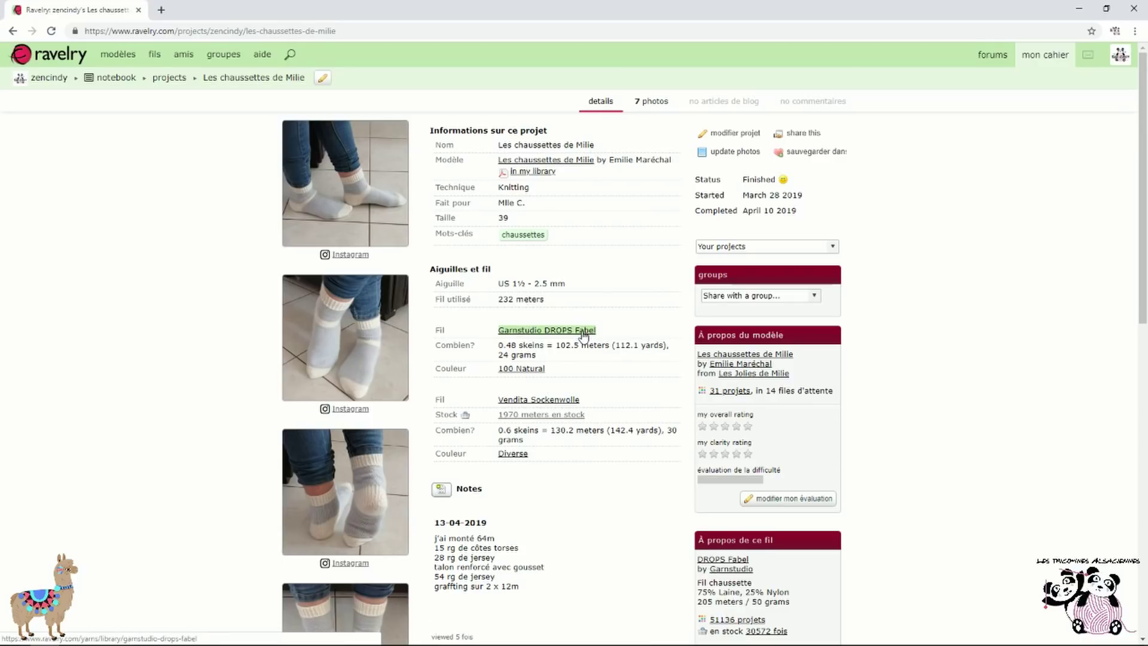
scroll(583, 335, down, 1)
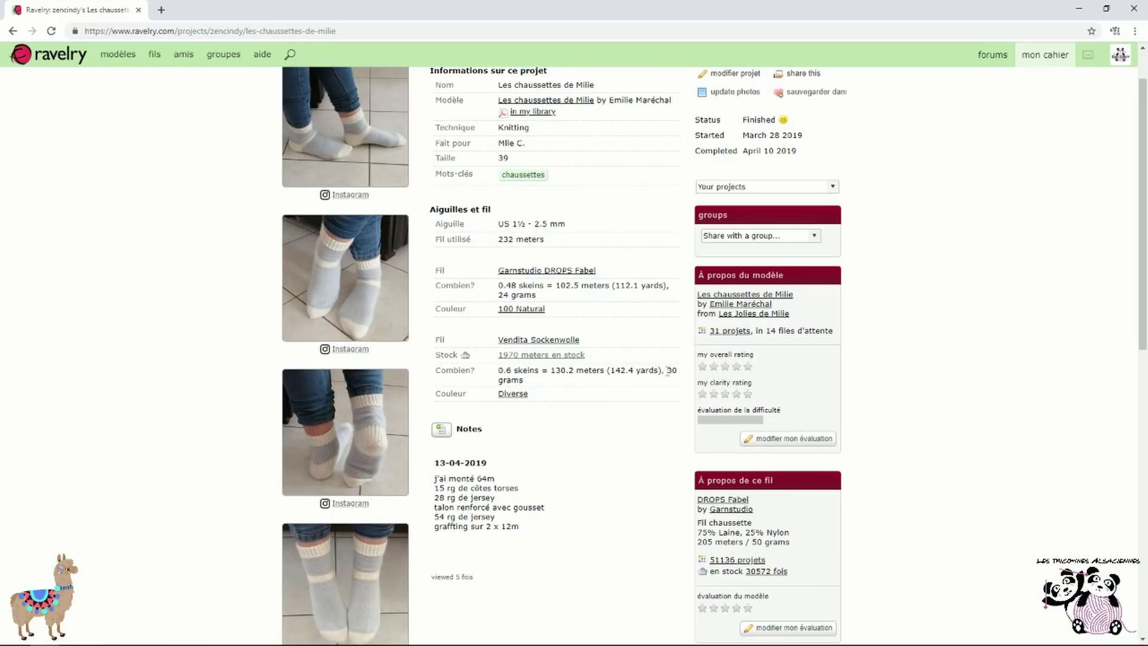
drag(667, 371, 685, 383)
scroll(545, 371, up, 1)
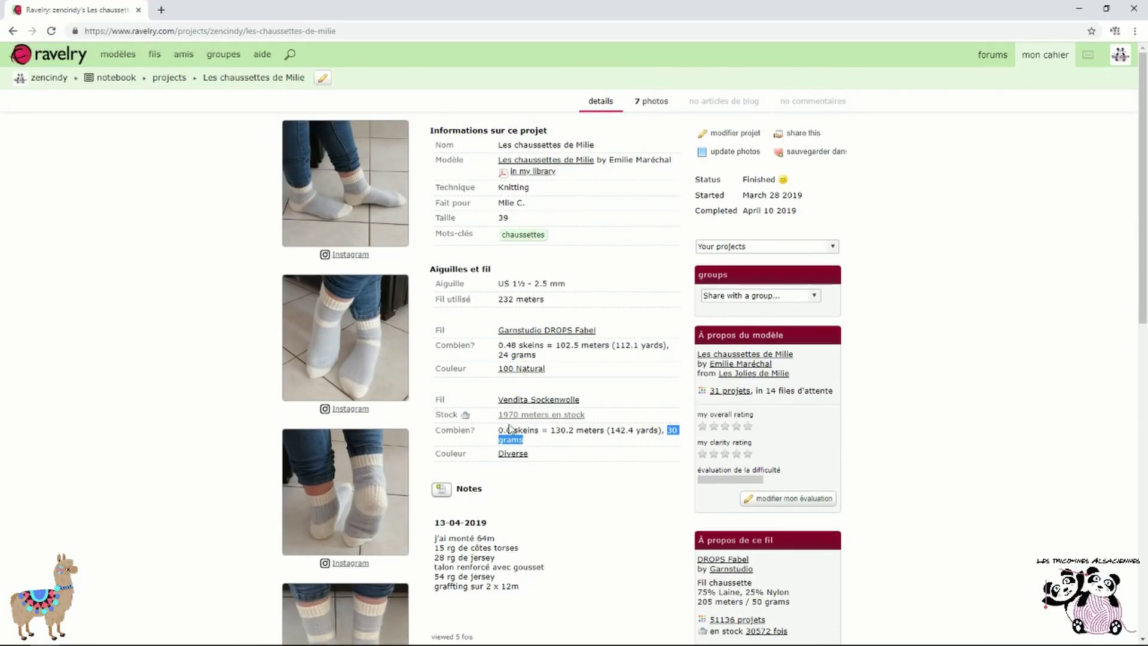
click(737, 135)
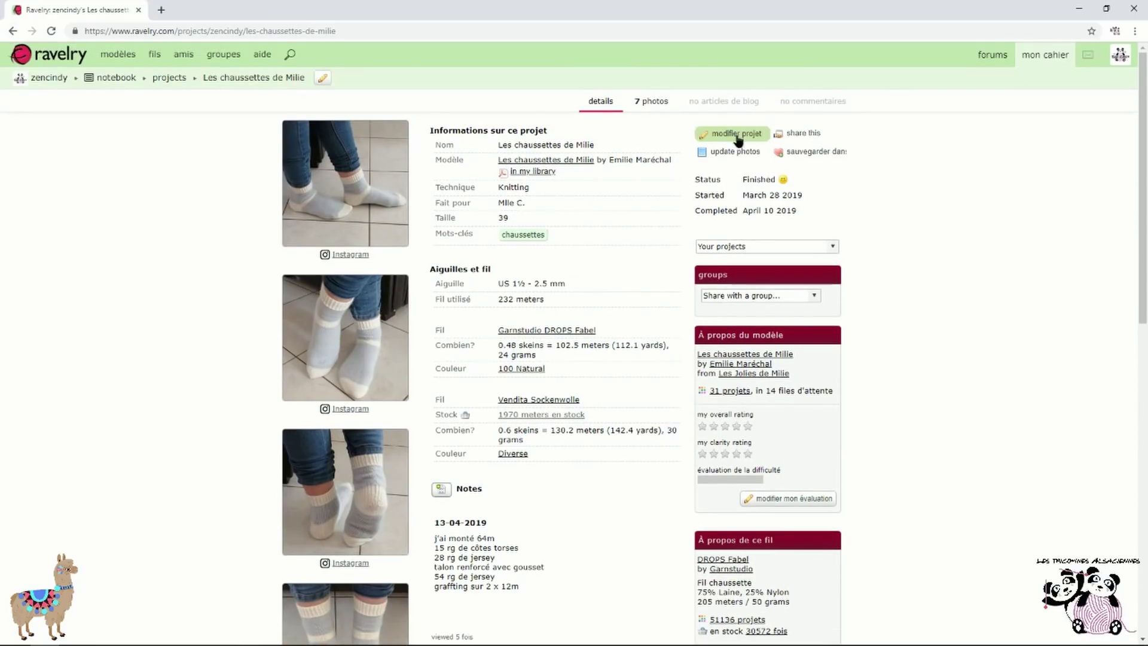
In the project edit form, add an empty yarn block and then remove it again
scroll(625, 346, down, 6)
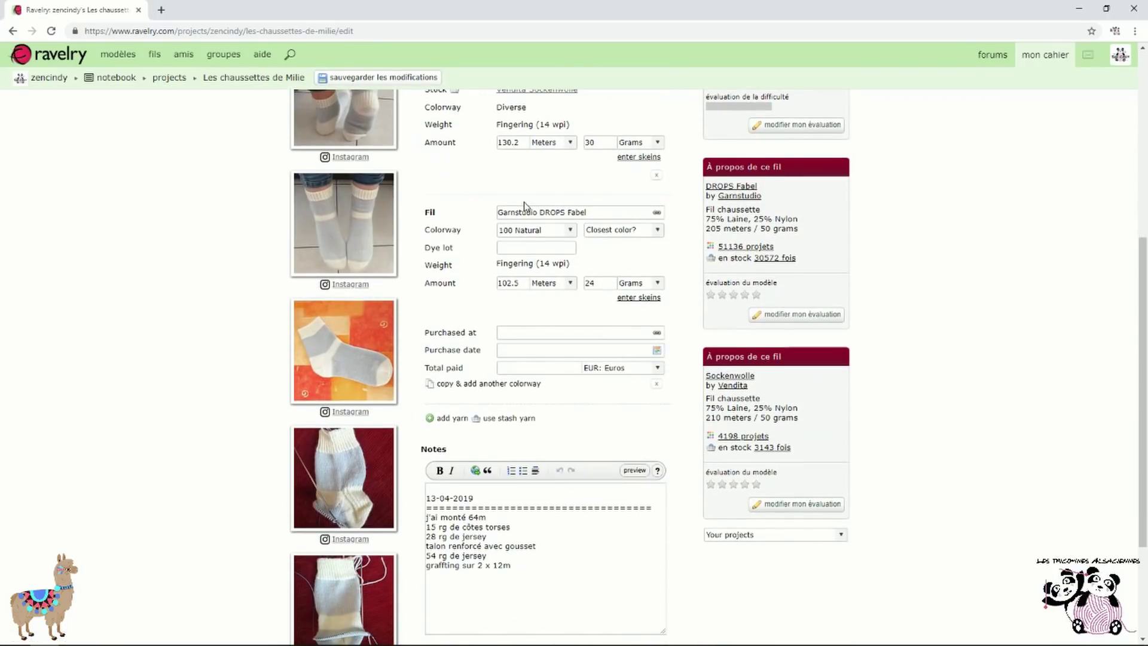
scroll(524, 205, down, 1)
scroll(543, 271, up, 1)
click(446, 418)
scroll(561, 324, down, 2)
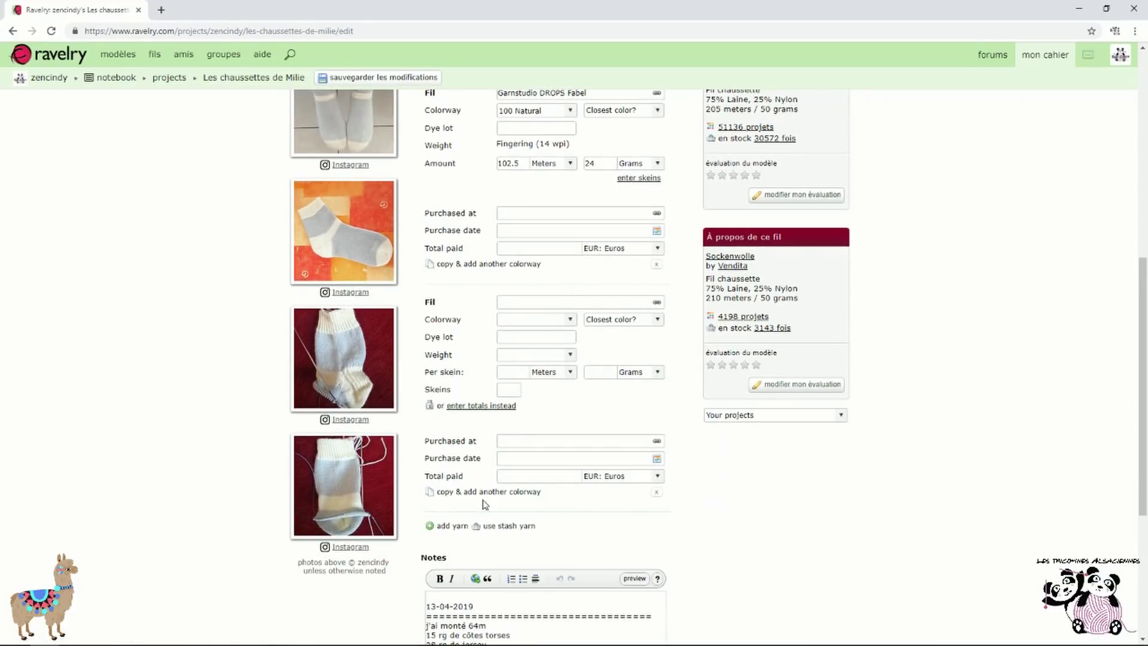
click(656, 492)
click(642, 122)
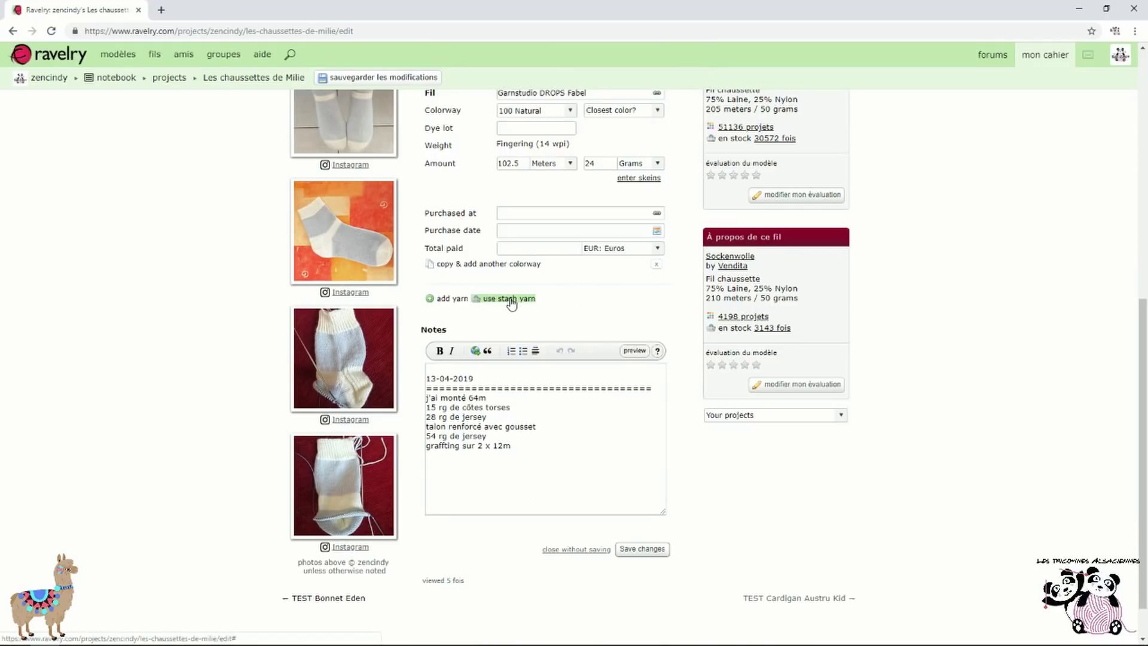
Add Vendita Sockenwolle to the project from the stash via a 'vendita' search
click(530, 299)
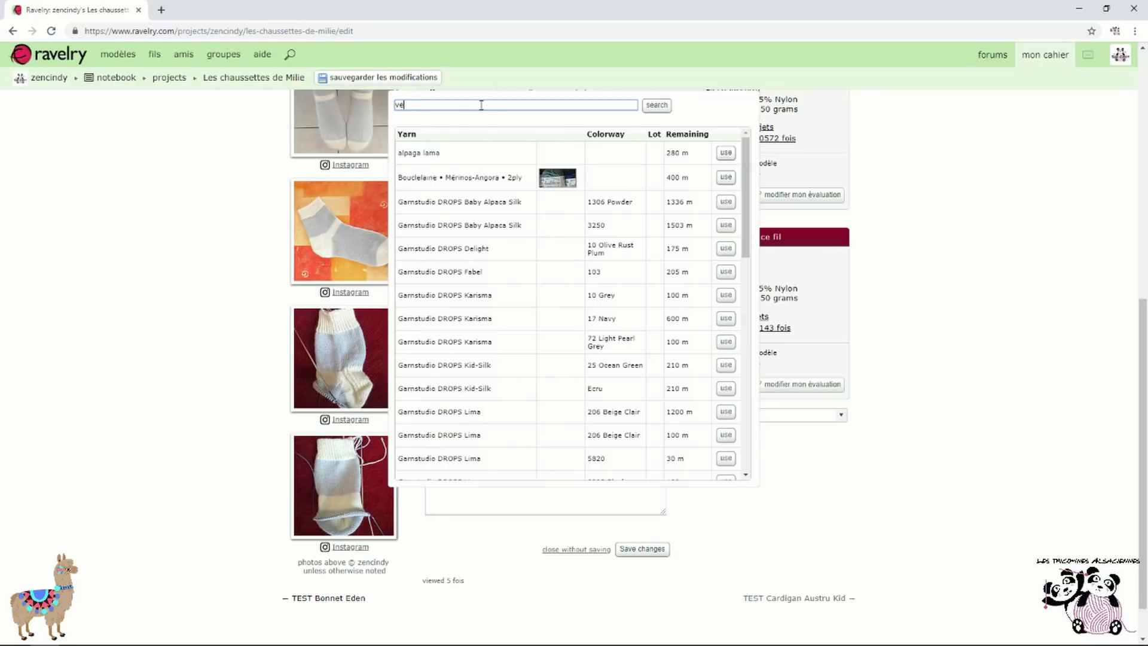
key(Return)
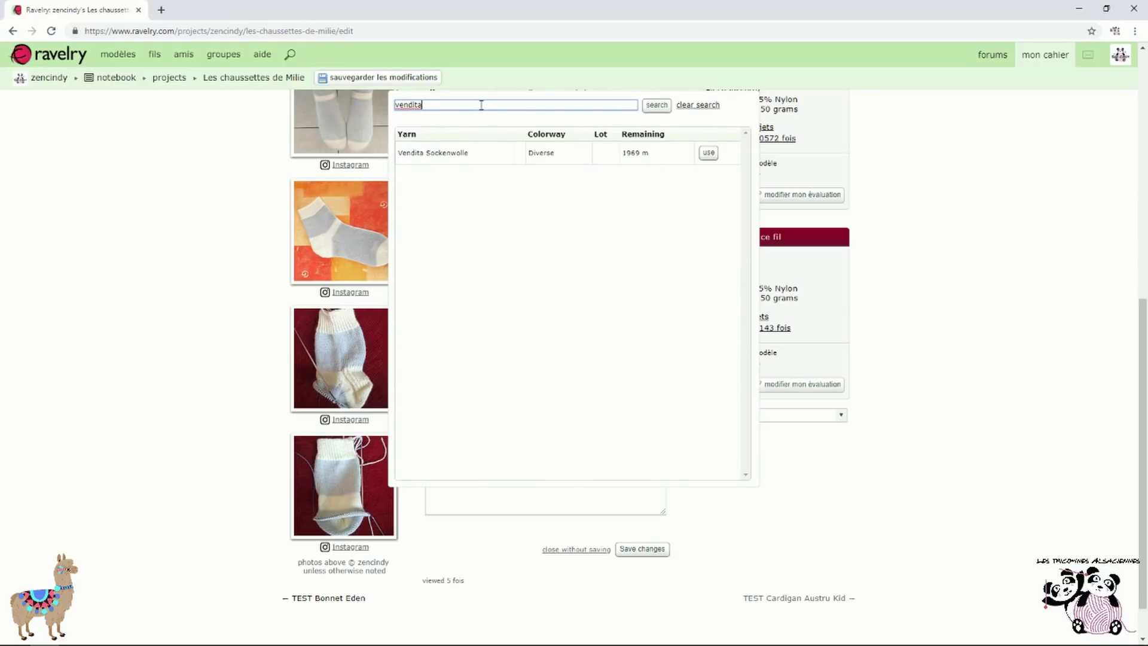
scroll(603, 261, down, 1)
scroll(602, 259, up, 6)
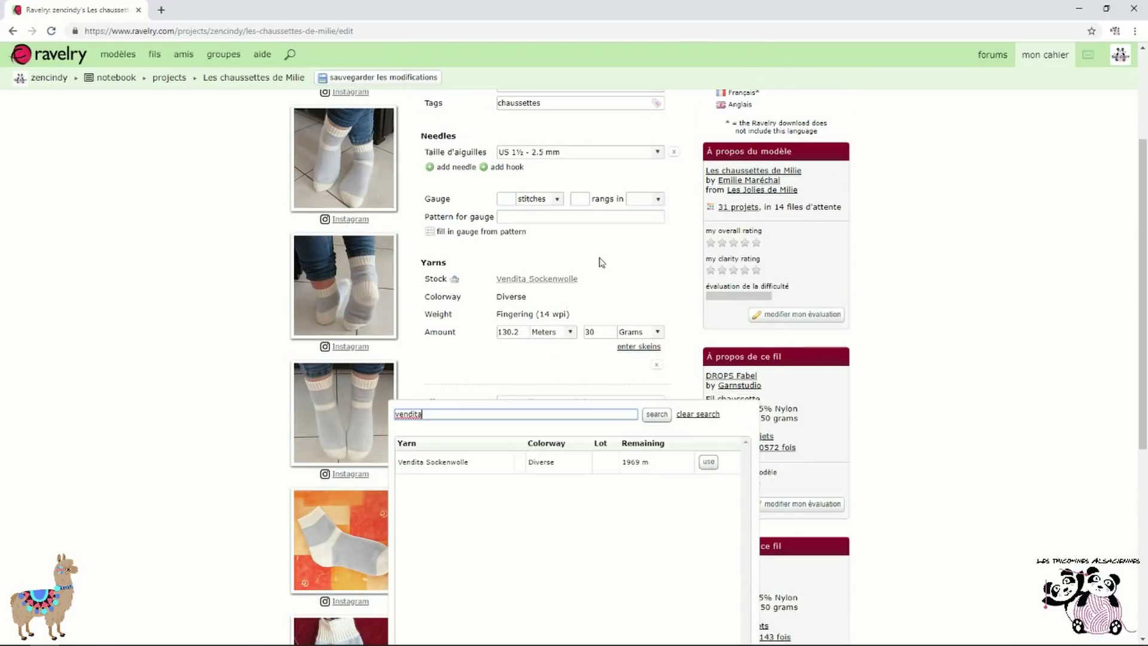
scroll(592, 358, down, 3)
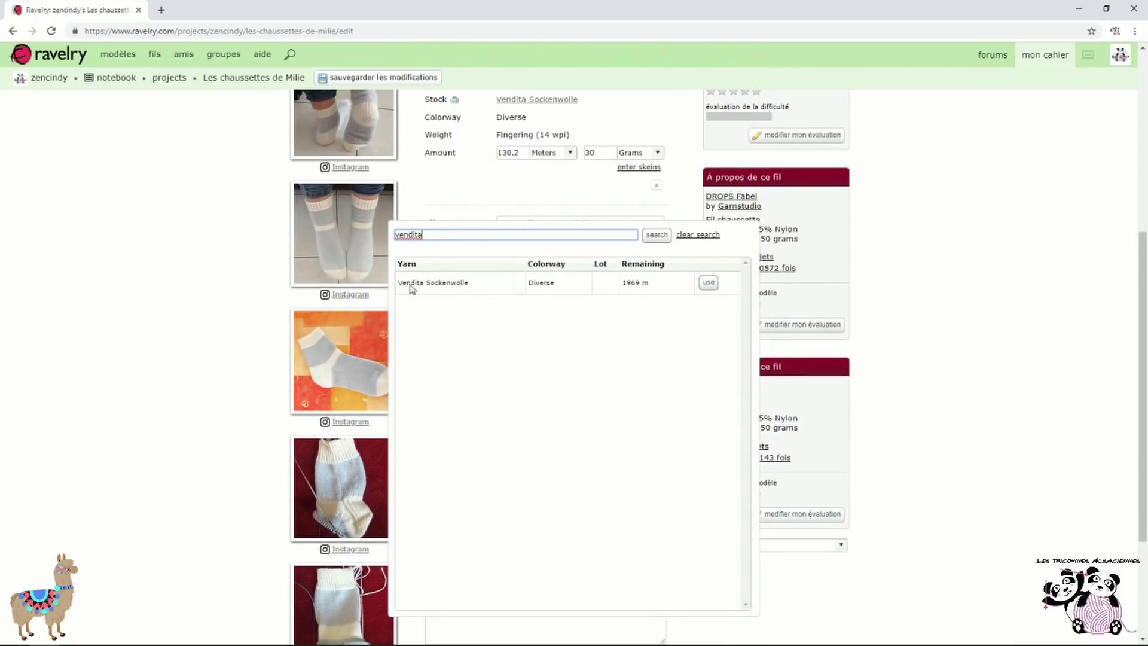
click(443, 290)
click(709, 283)
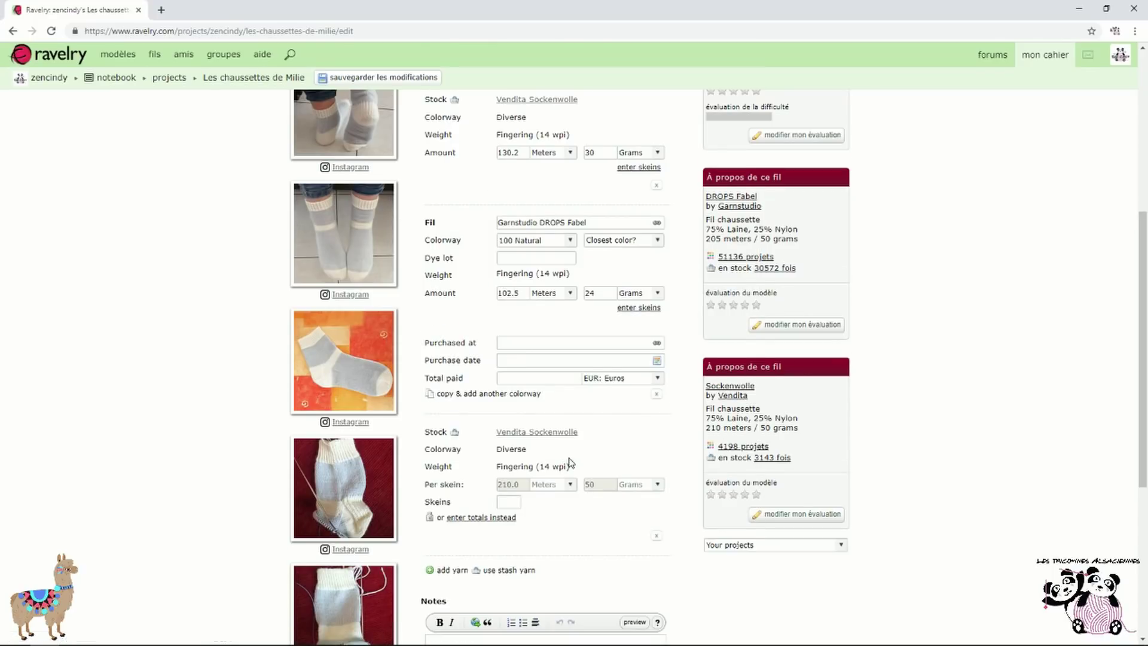
scroll(571, 461, down, 1)
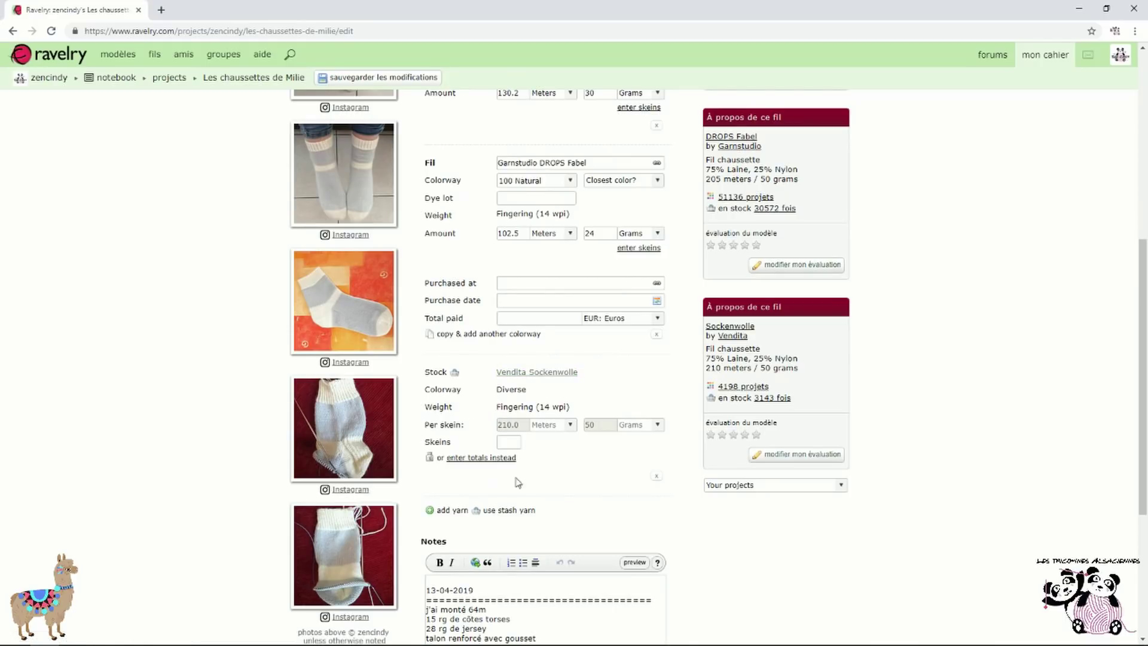
Remove the added Vendita Sockenwolle entry and leave without saving, back to its stash page
click(658, 478)
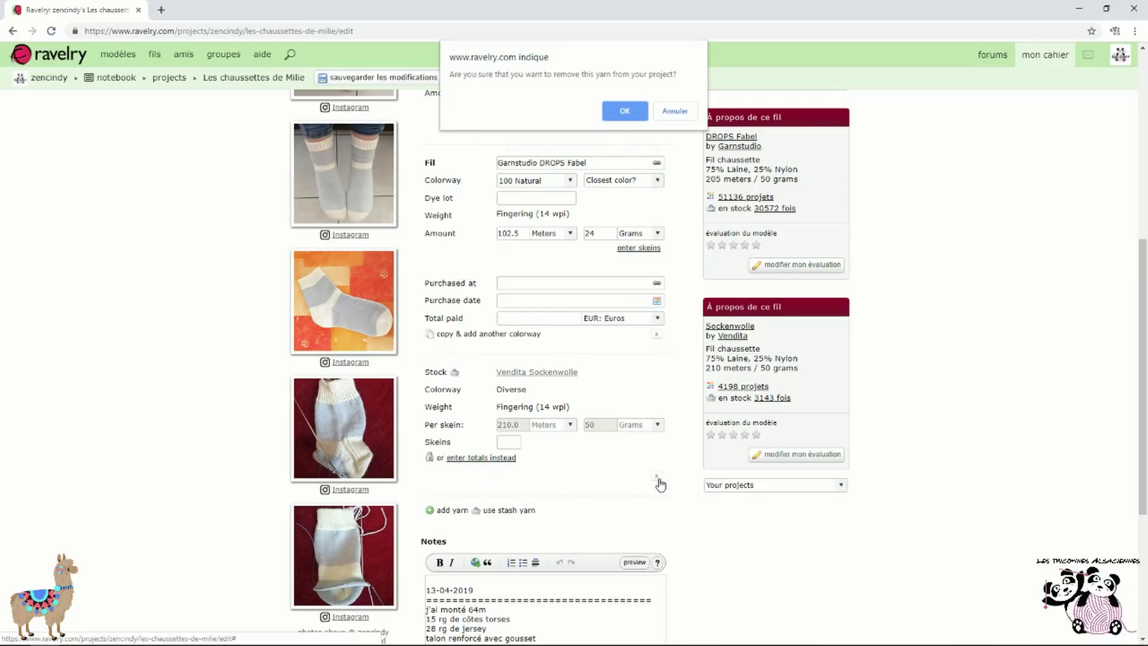
click(672, 110)
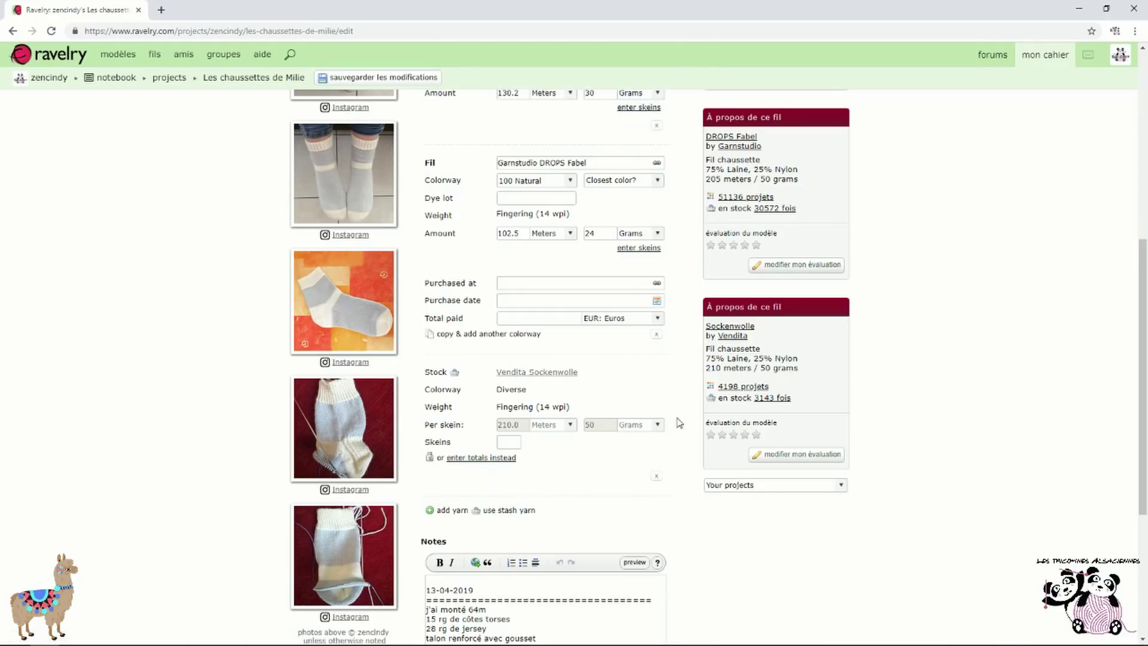
click(658, 479)
click(620, 110)
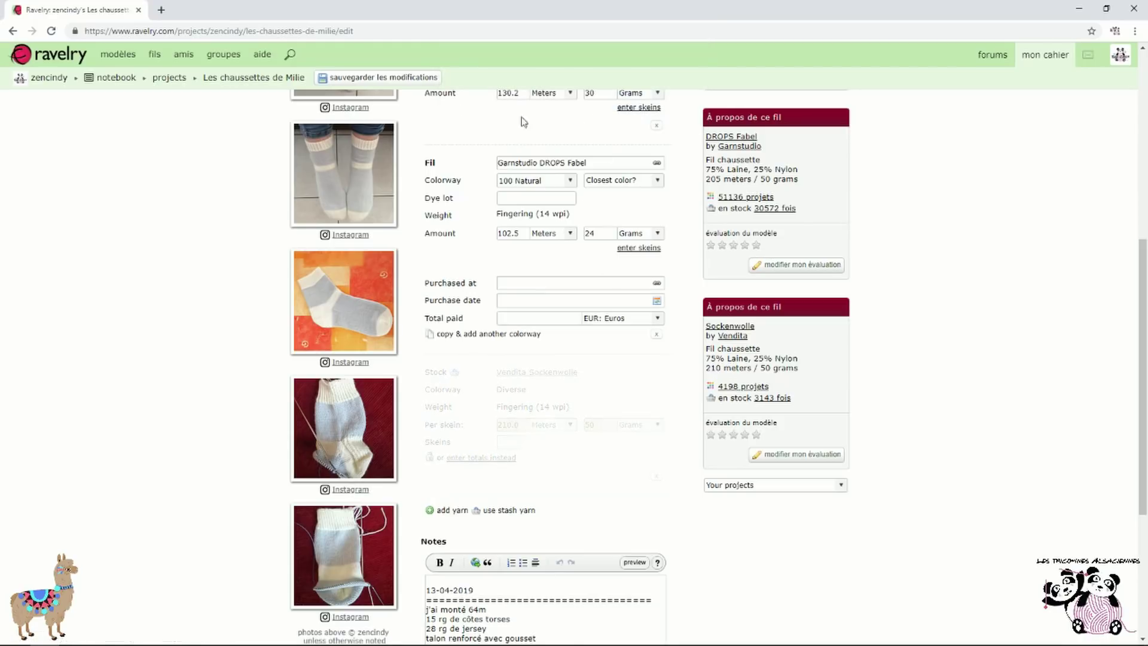
click(13, 31)
click(13, 31)
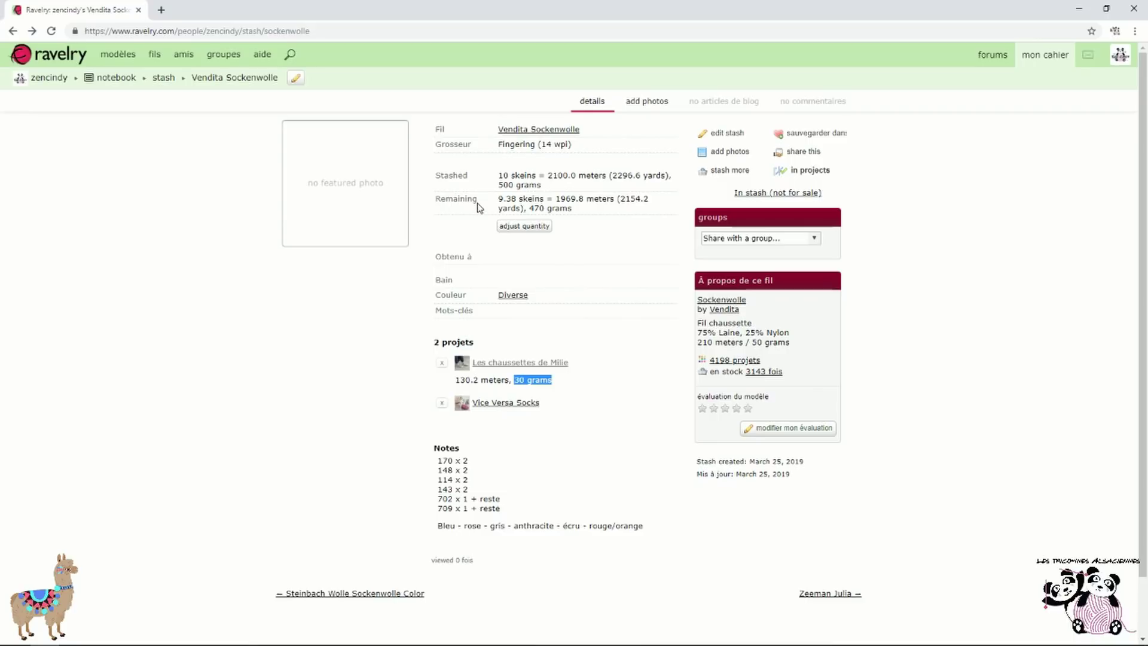
Check the 470 grams remaining and cancel the stash quantity adjustment calculator
drag(530, 208, 571, 214)
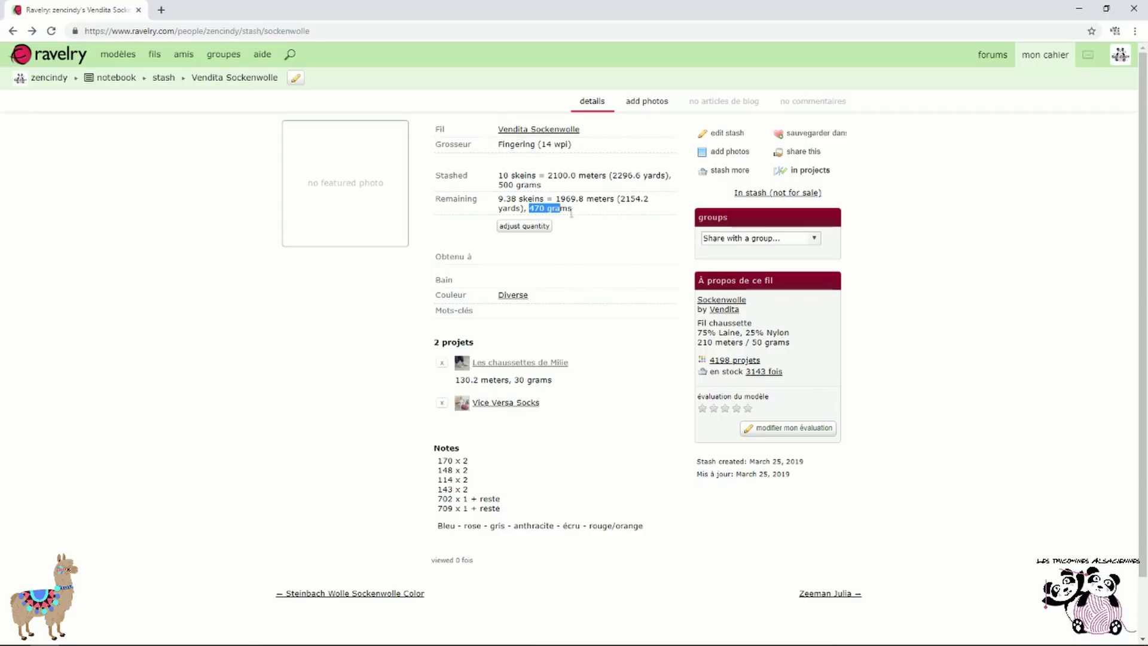
click(584, 223)
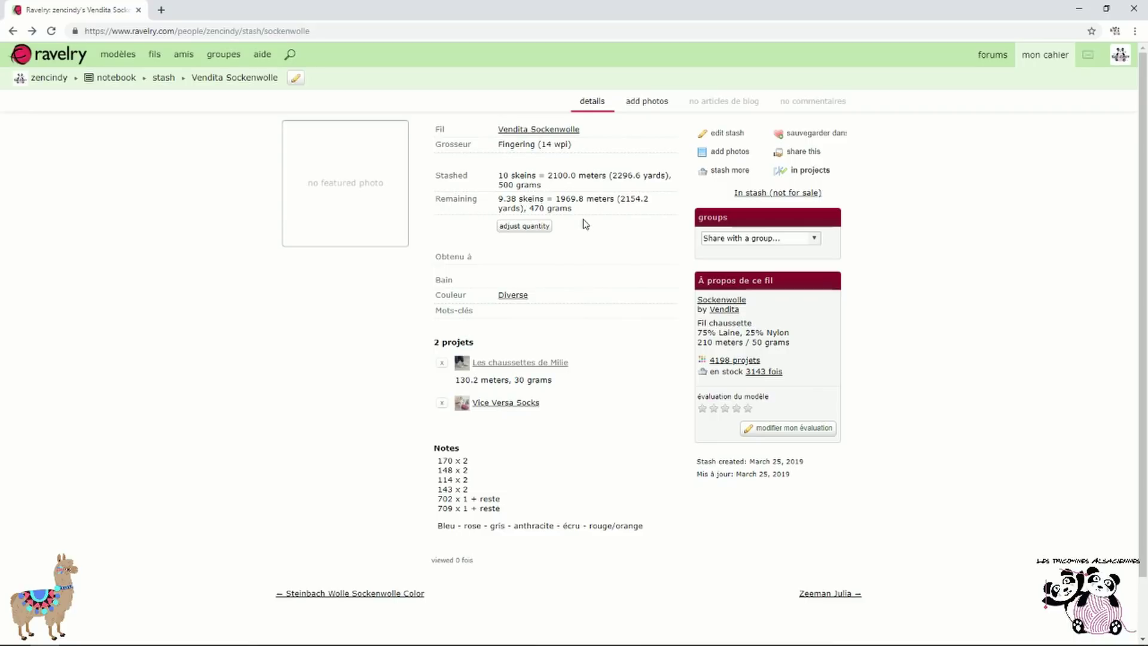
click(538, 229)
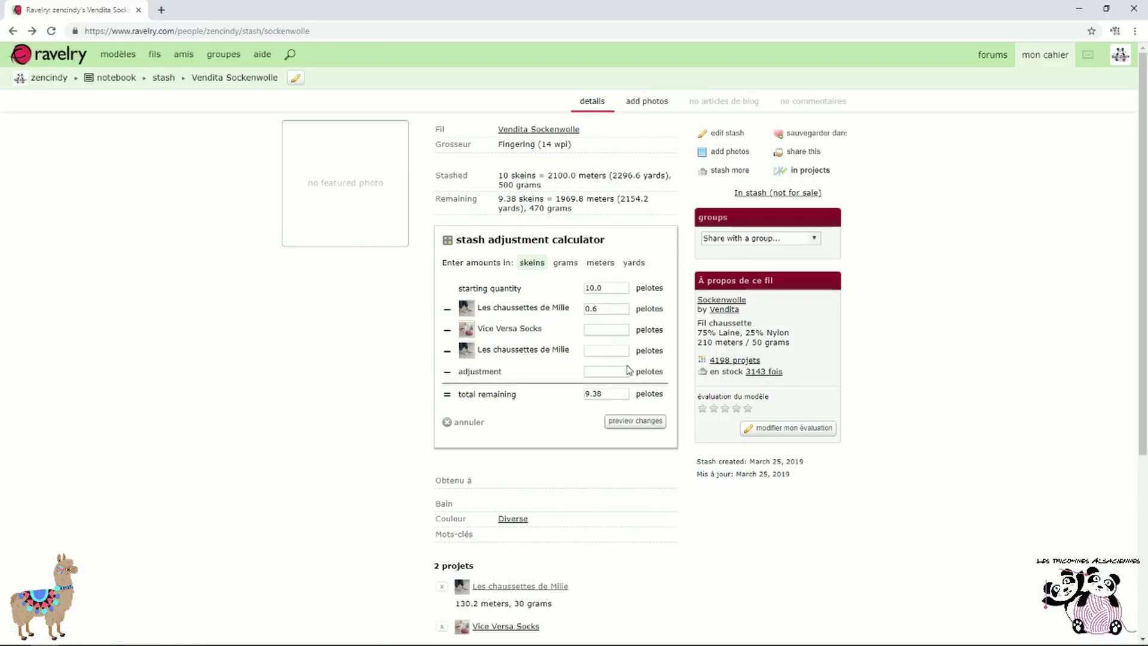
click(469, 423)
View the Vice Versa Socks project, then return to the yarn stash list
scroll(622, 254, down, 2)
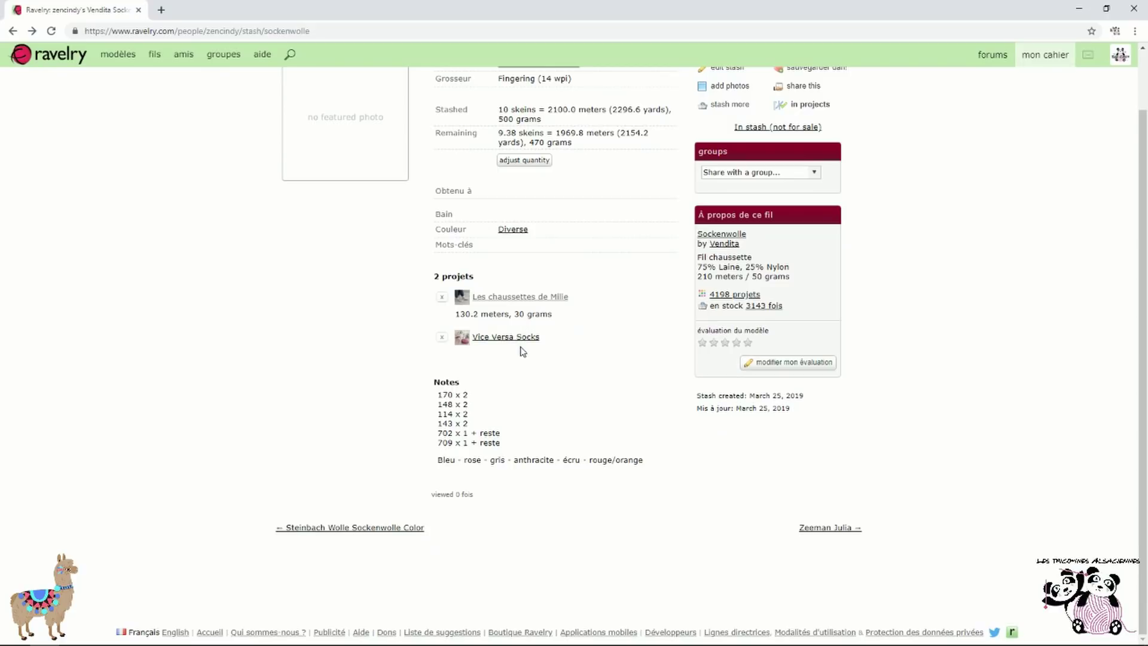
click(514, 340)
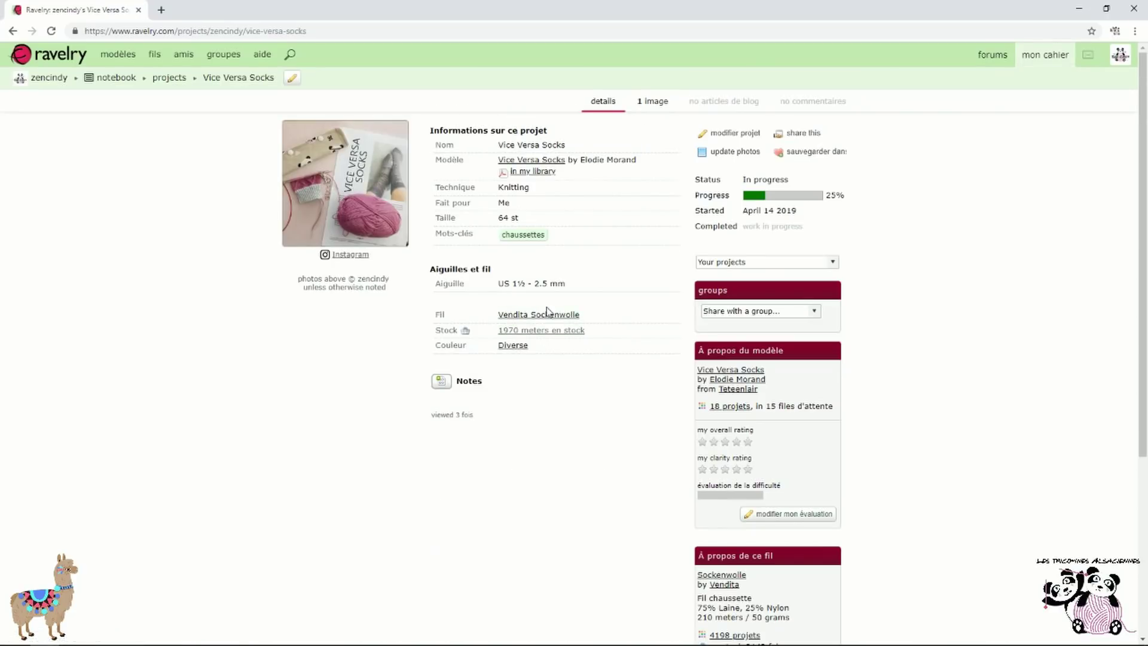
click(12, 30)
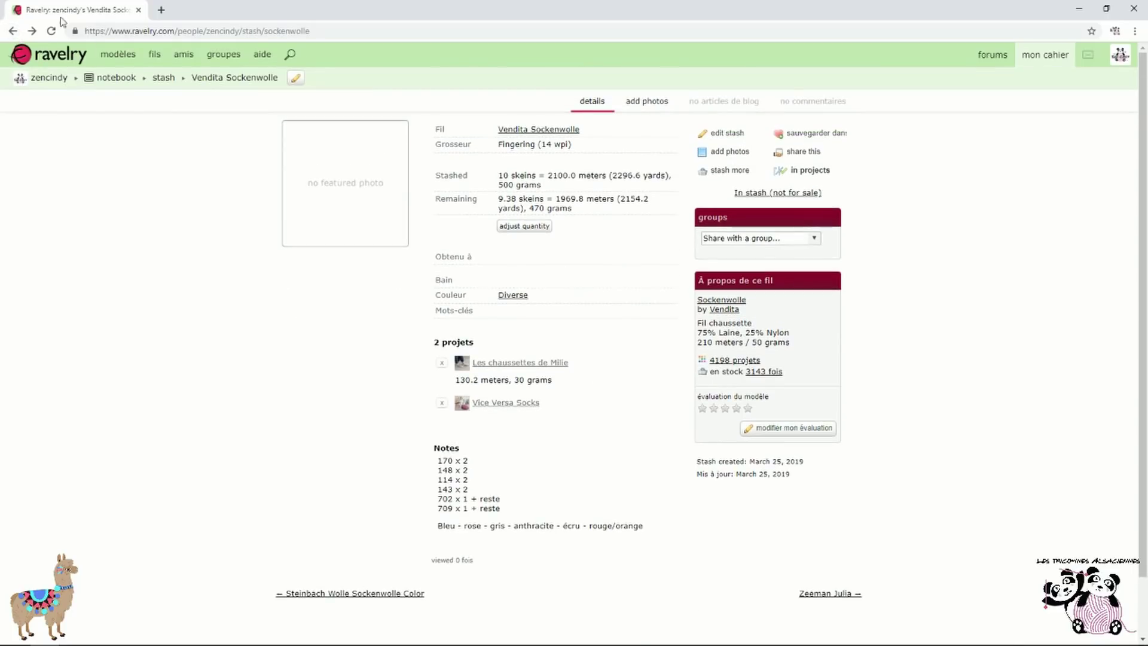
click(13, 31)
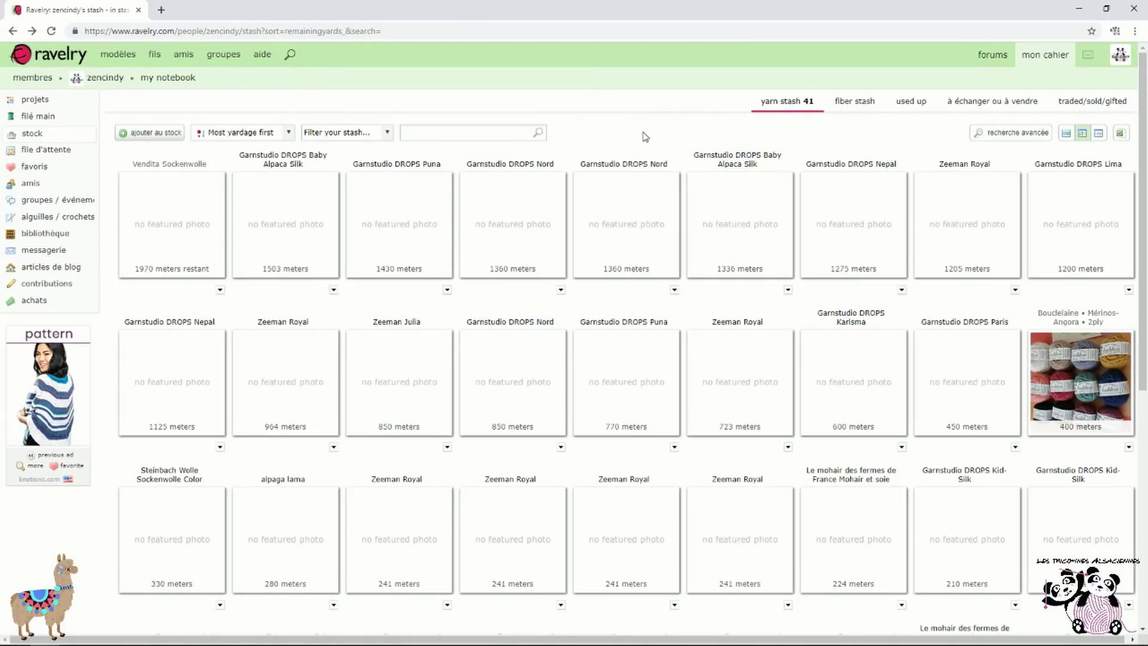
Open the advanced stash search and scroll through its filters and 41 in-stock results
click(1010, 133)
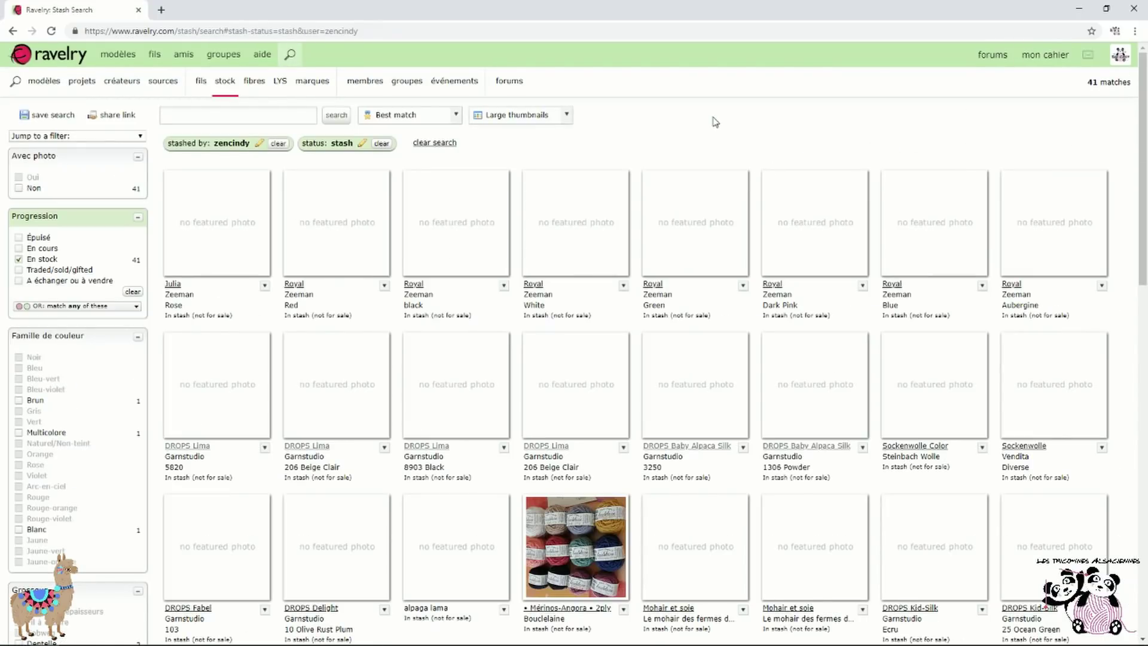
scroll(544, 225, down, 2)
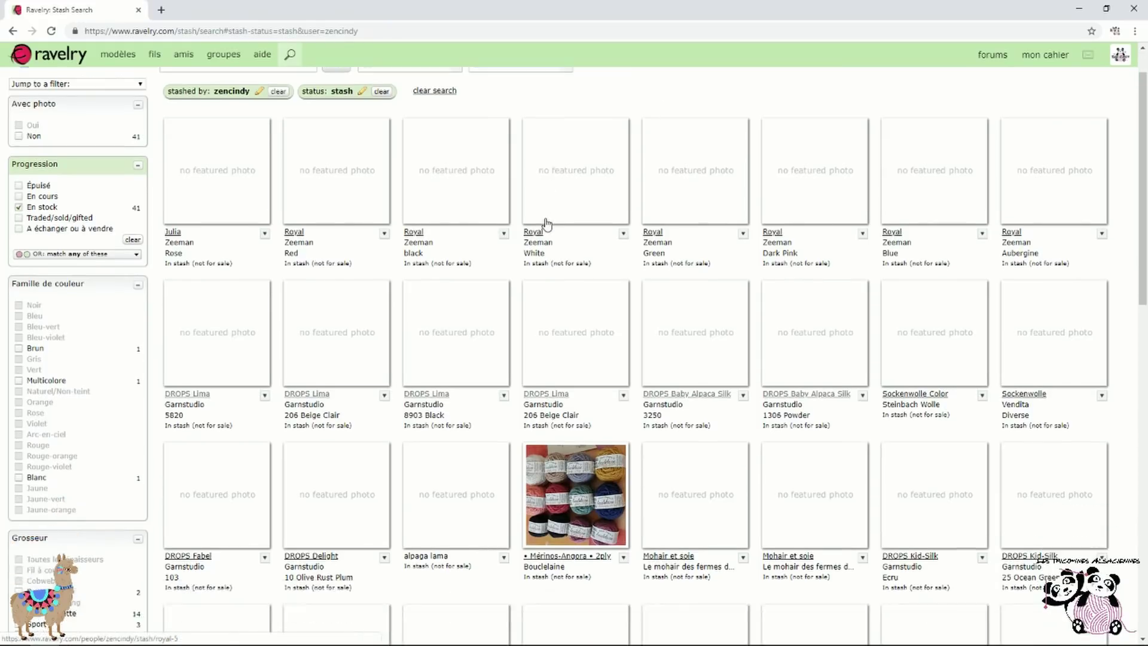
scroll(648, 277, down, 3)
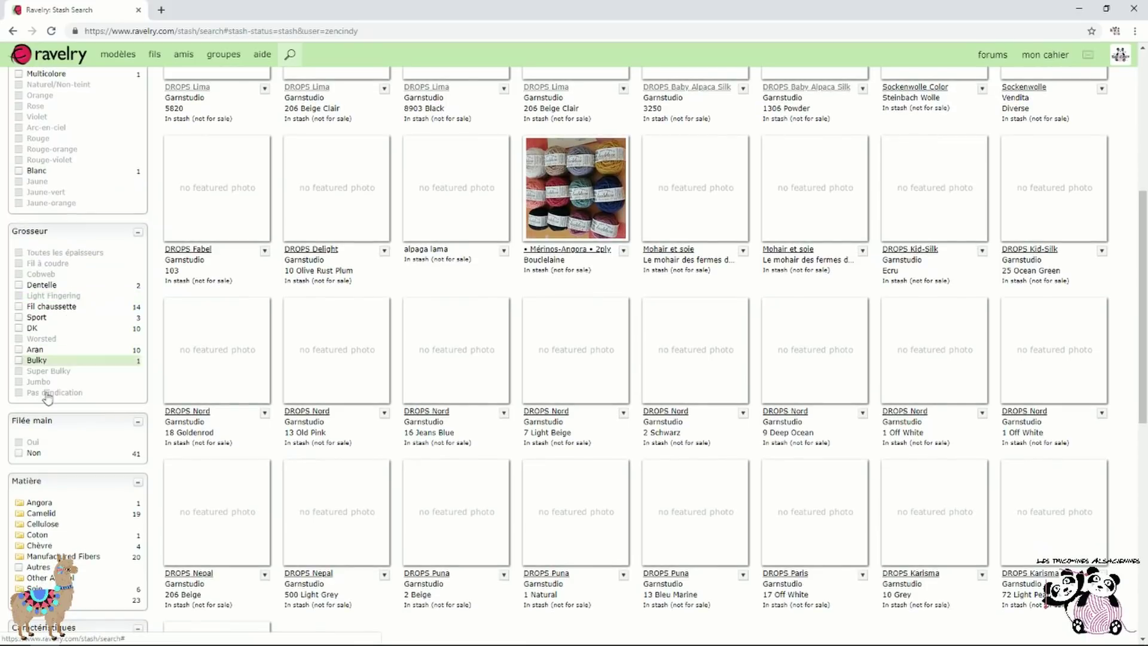
scroll(99, 445, up, 5)
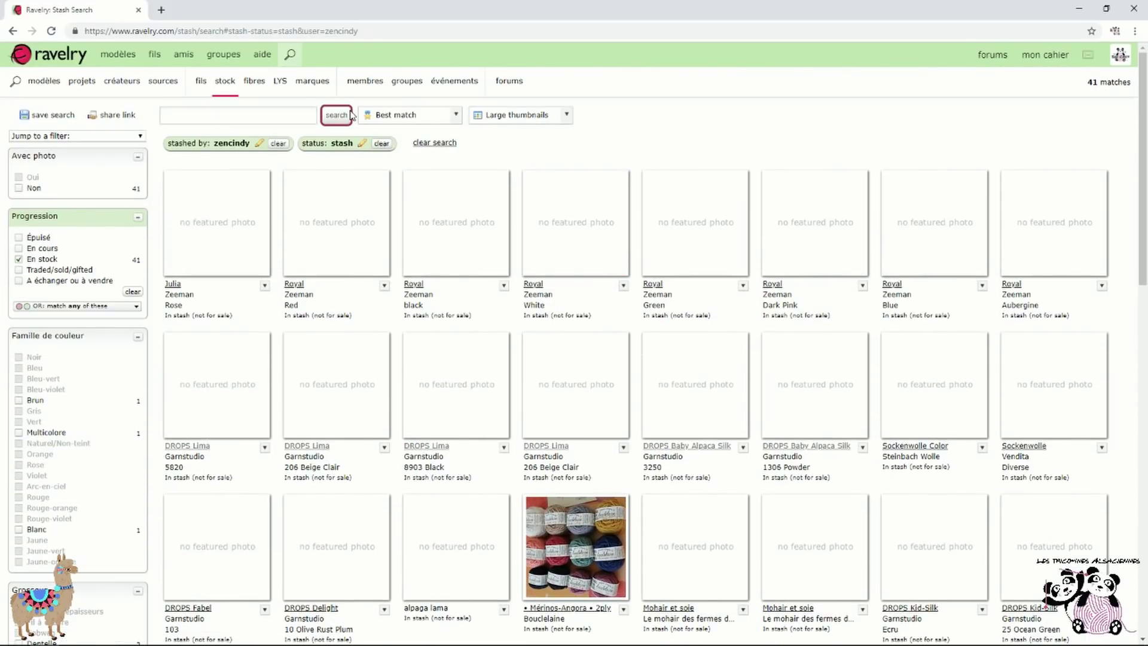
Open the pattern queue, view the Marieke (Lady) Top Down pattern, and return to the queue
mouse_move(1050, 55)
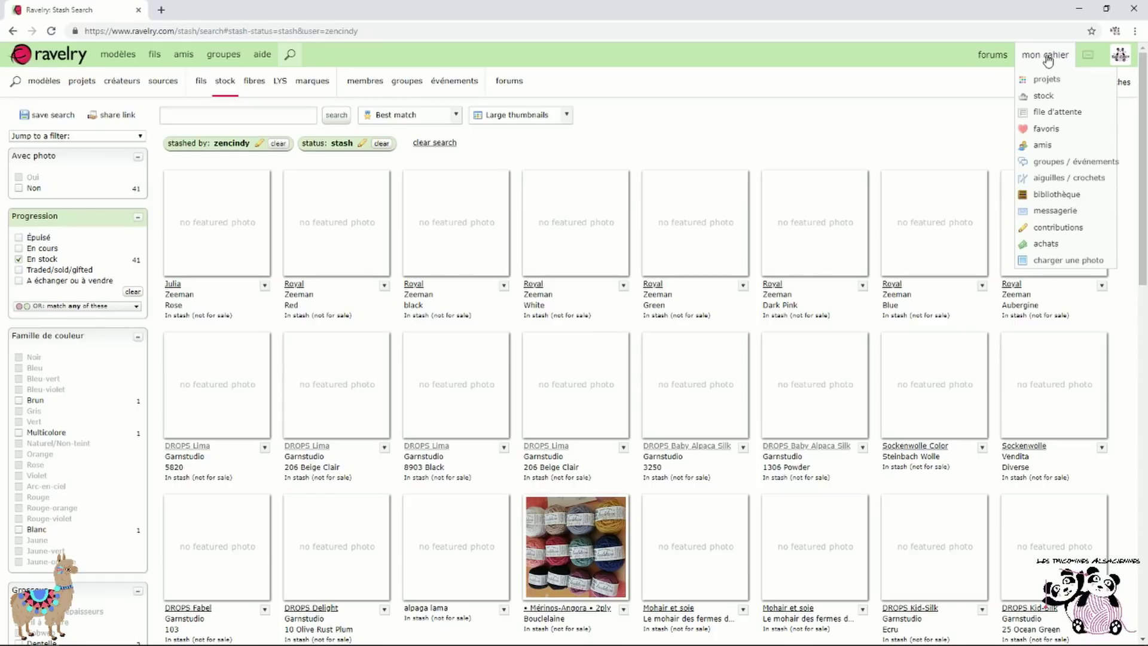
click(1099, 115)
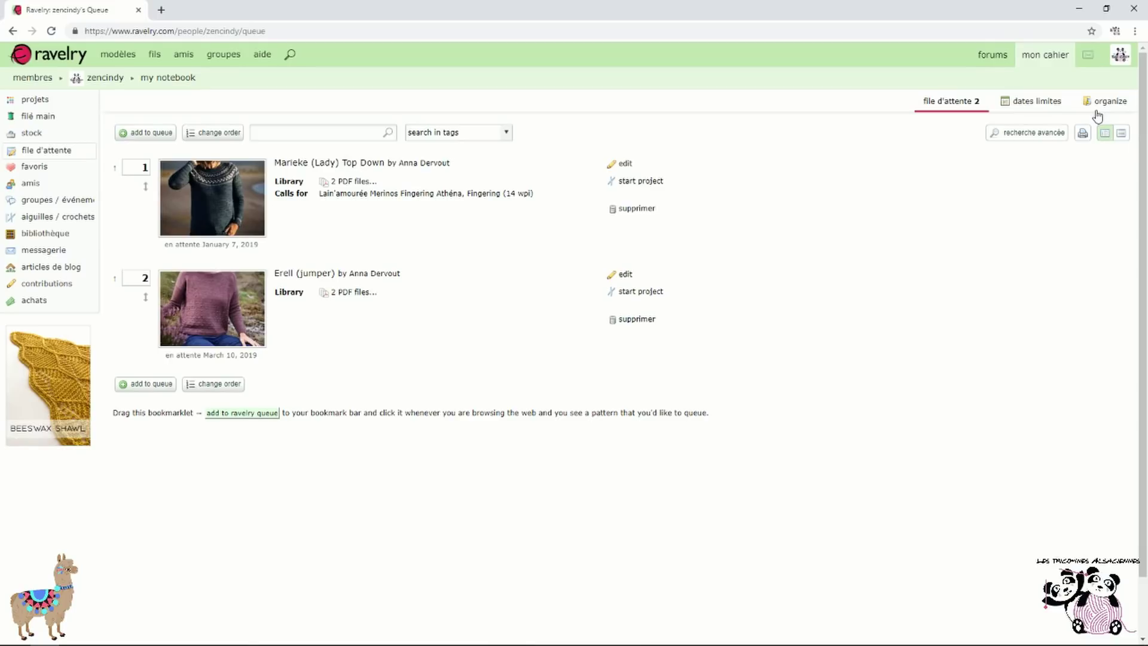
click(287, 164)
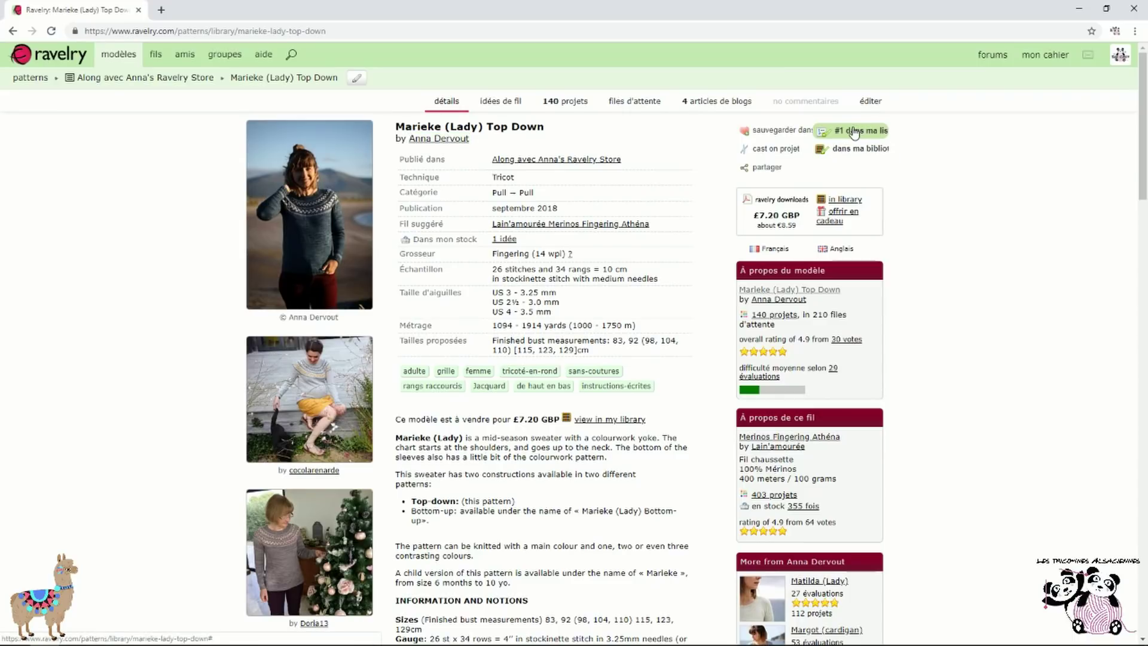
mouse_move(1045, 54)
click(1063, 111)
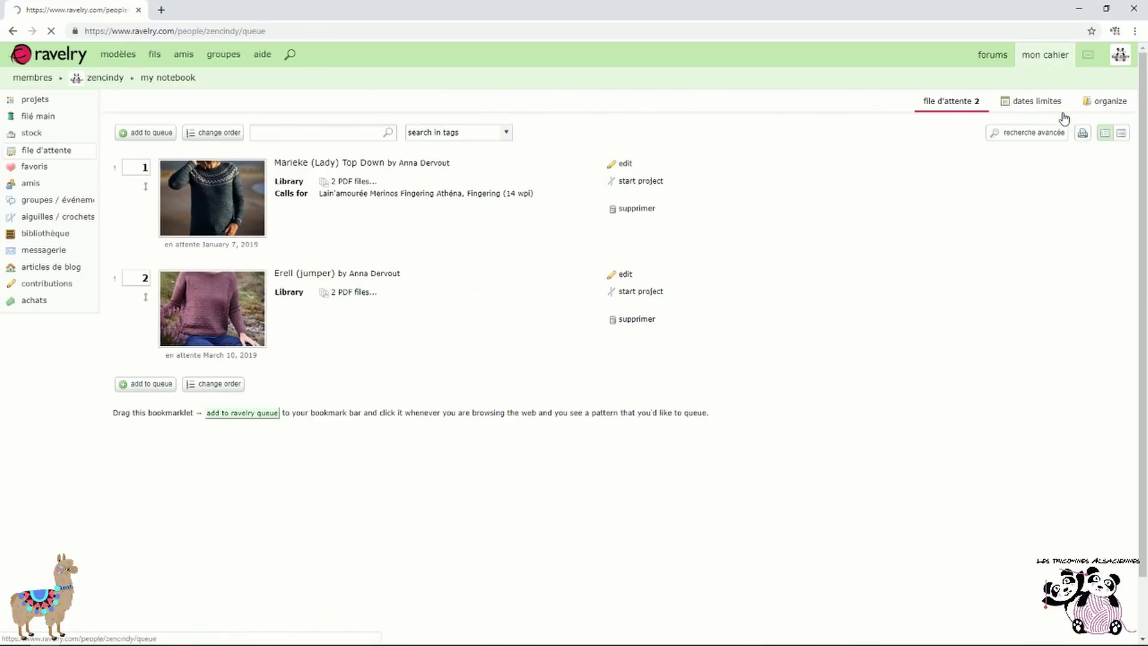
Link the queued Marieke (Lady) Top Down's yarn to Garnstudio DROPS Nord, then clear the name text
click(632, 170)
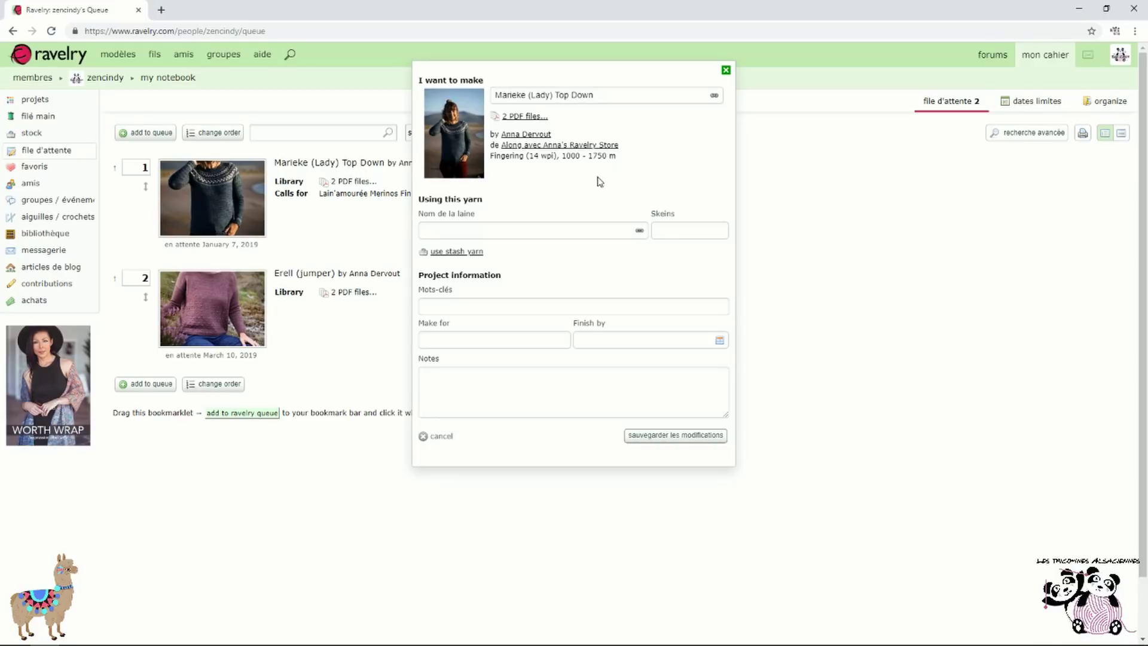
click(517, 228)
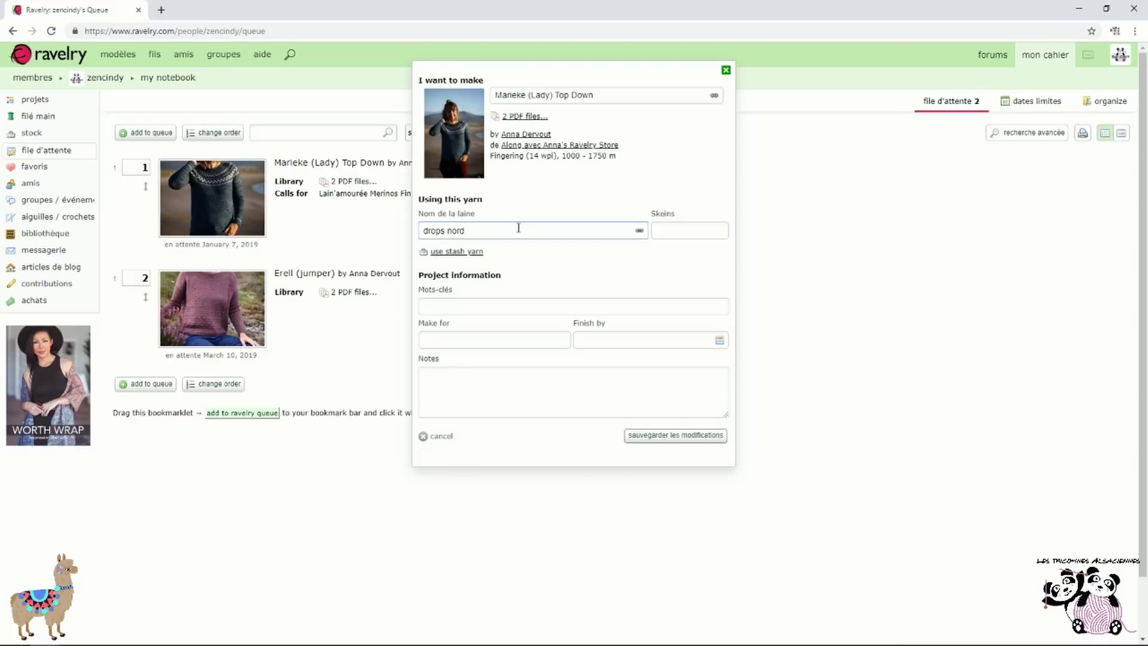
text(drops nord)
click(639, 230)
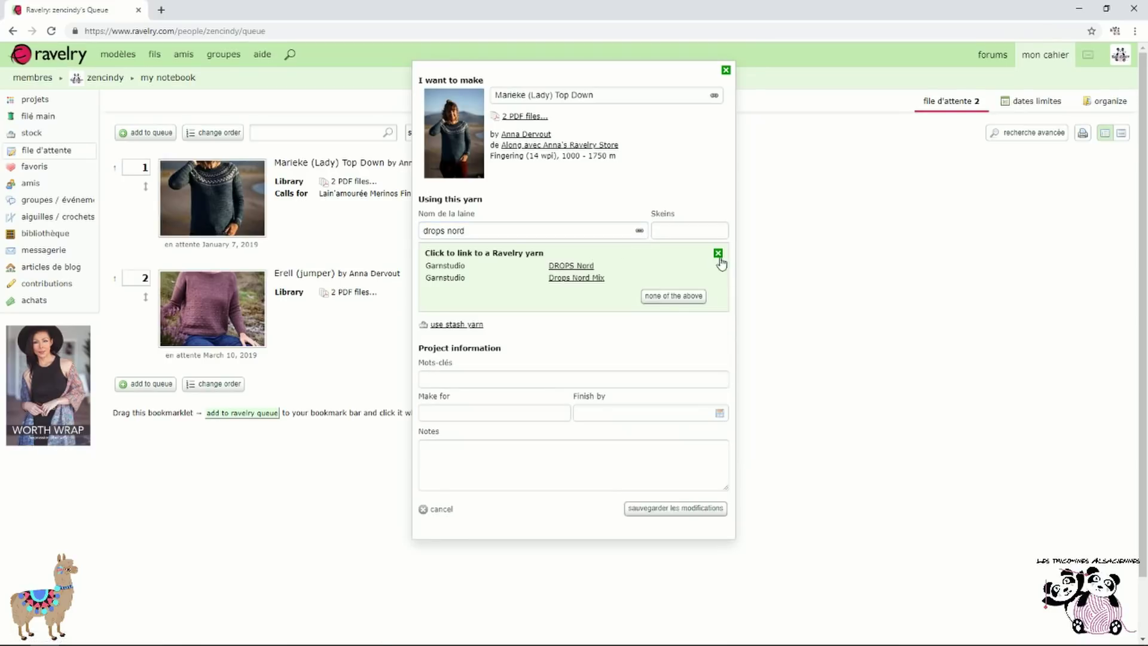
click(579, 267)
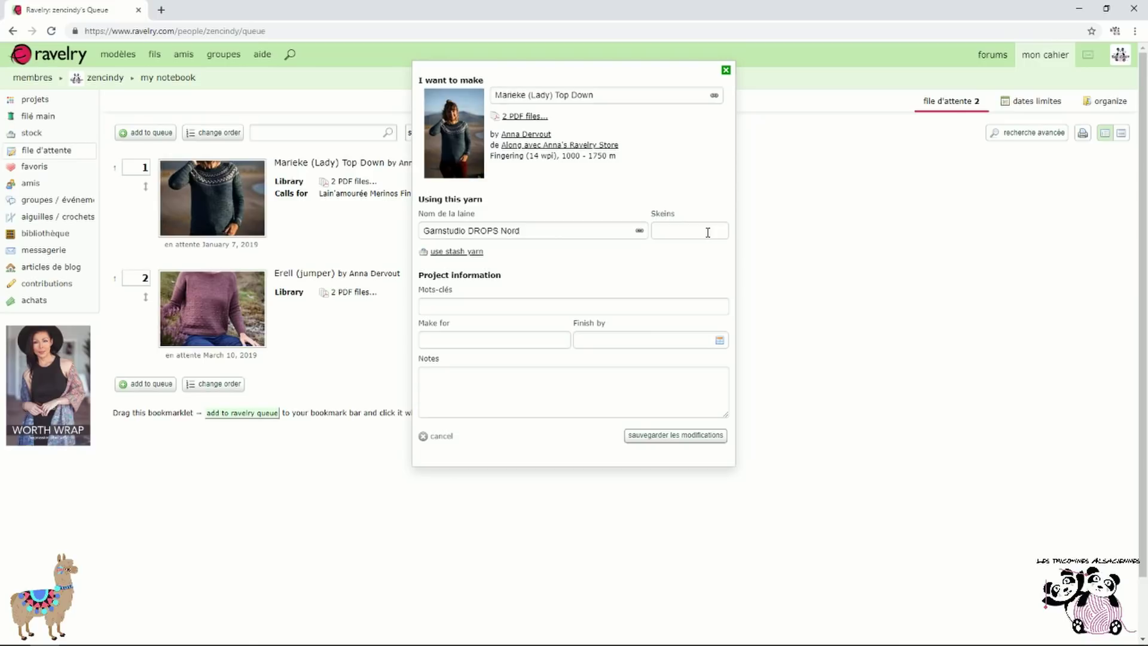
drag(564, 235, 286, 241)
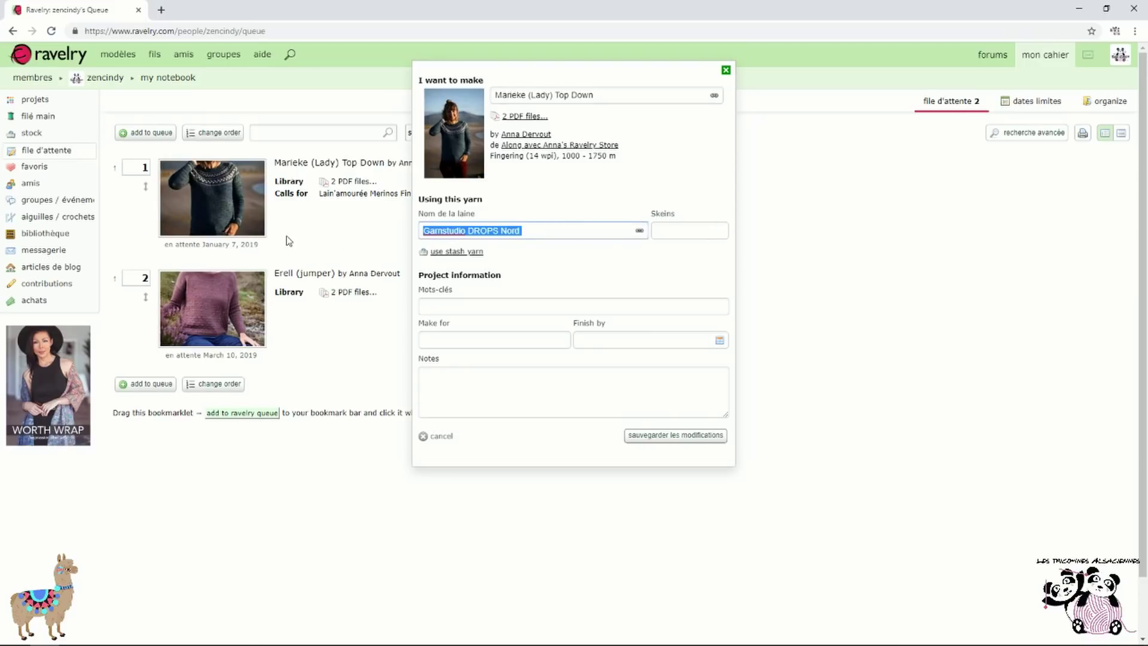
key(BackSpace)
Search the stash for 'nord' yarns to use for the queued pattern
click(444, 252)
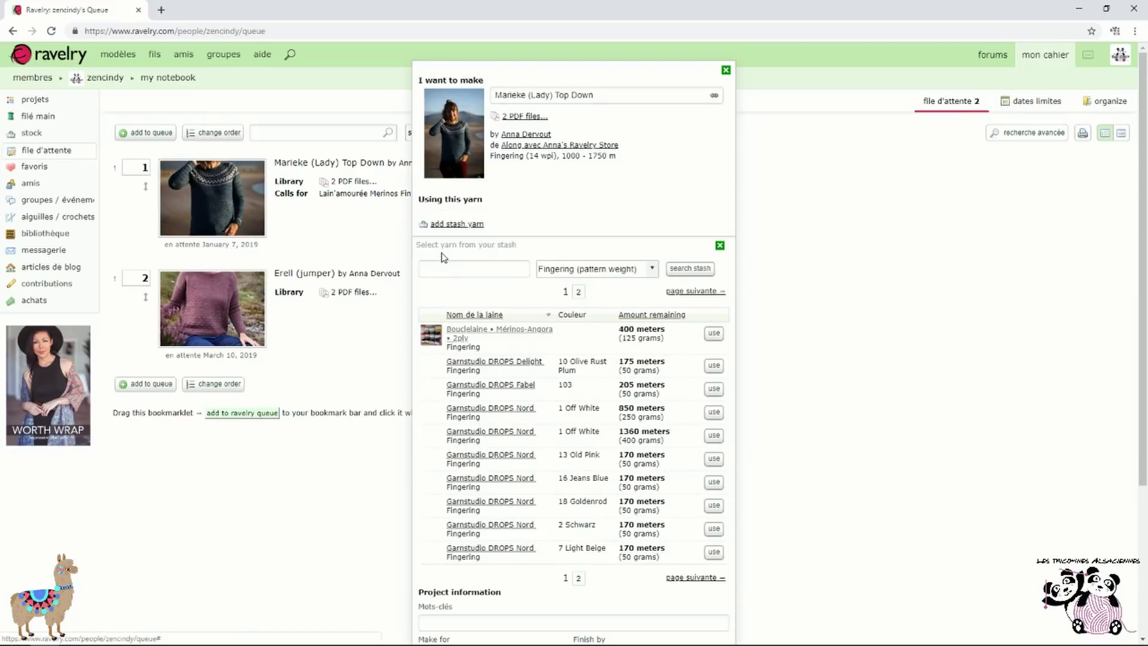
click(486, 271)
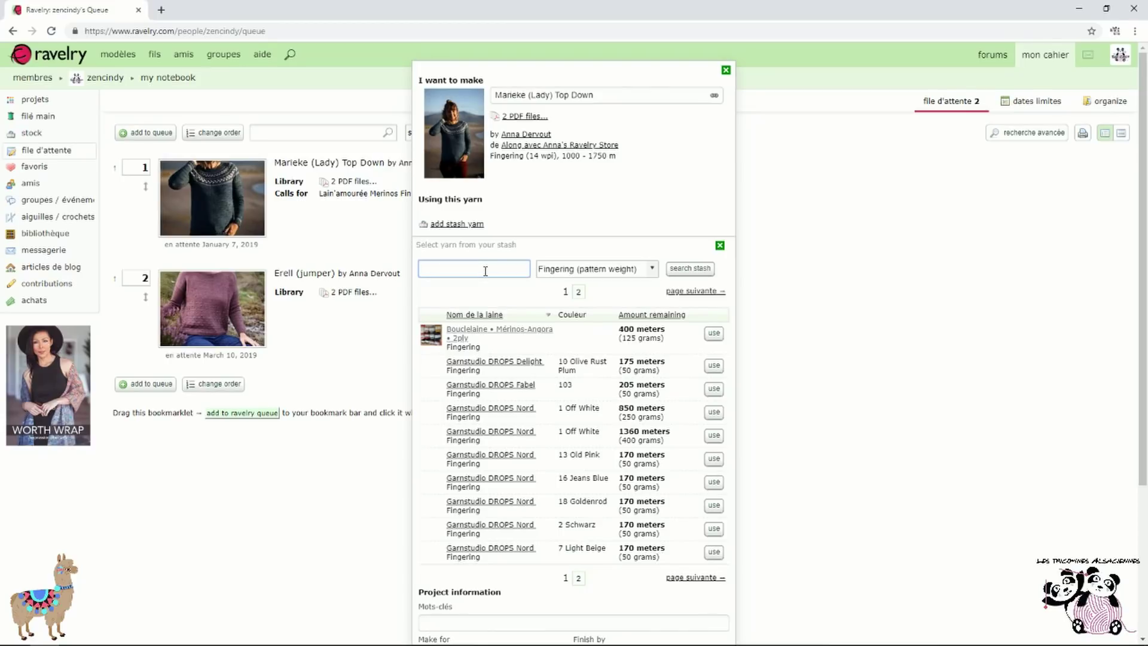
key(Return)
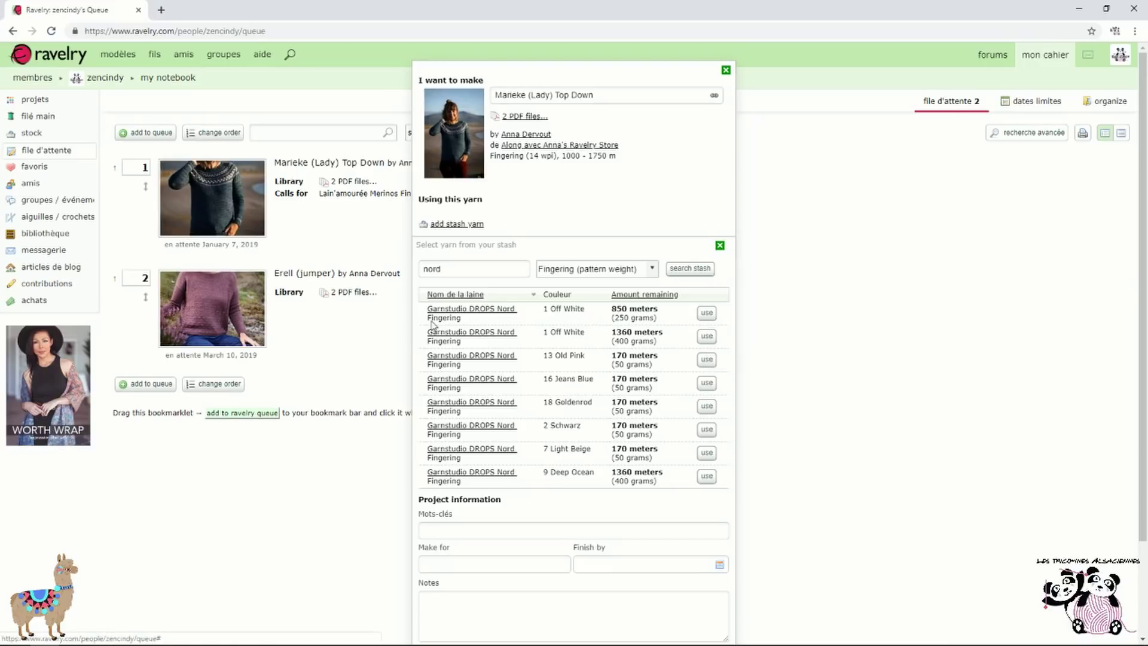
Add the Off White, Old Pink, Jeans Blue and Schwarz Nord yarns and save the queue entry
click(707, 337)
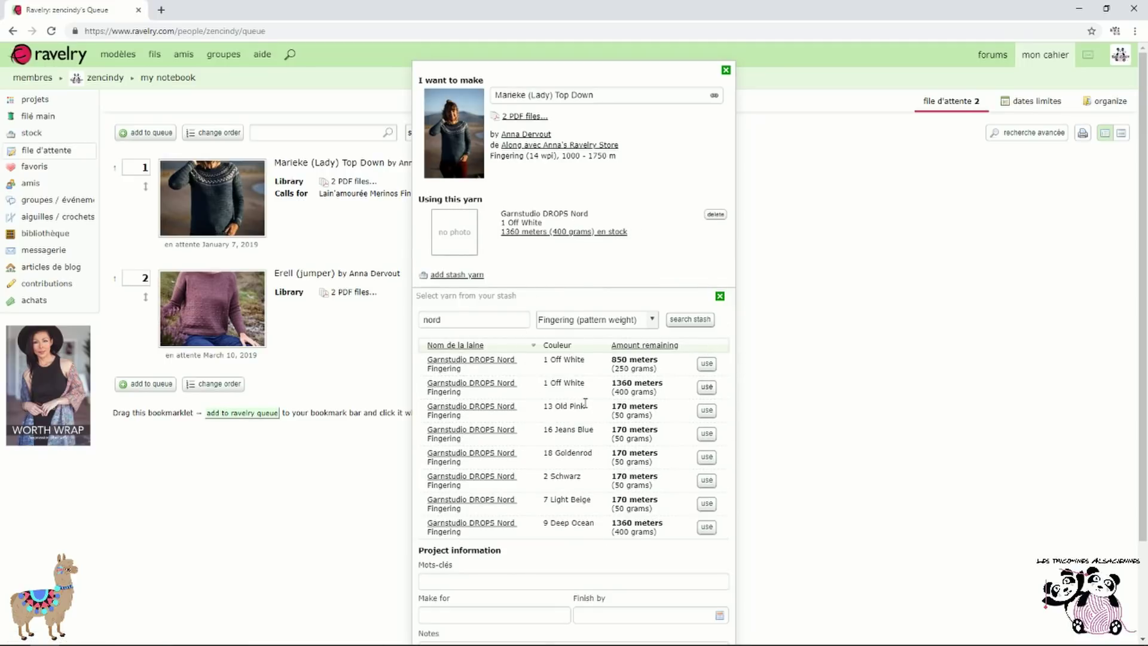
click(707, 410)
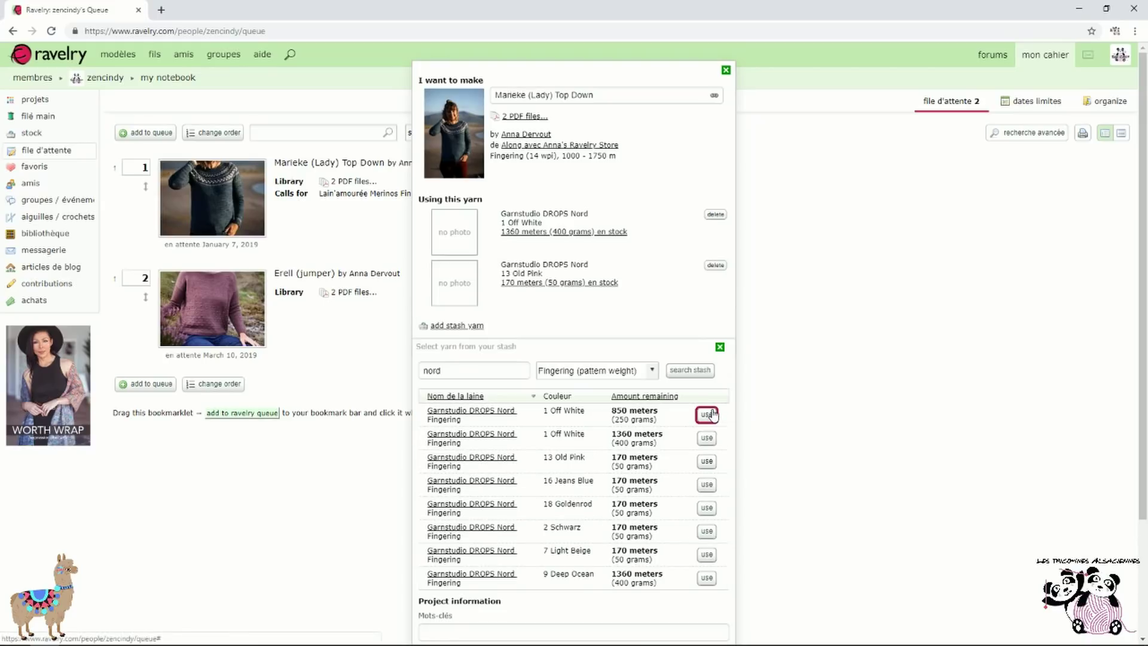
click(703, 484)
scroll(705, 478, down, 1)
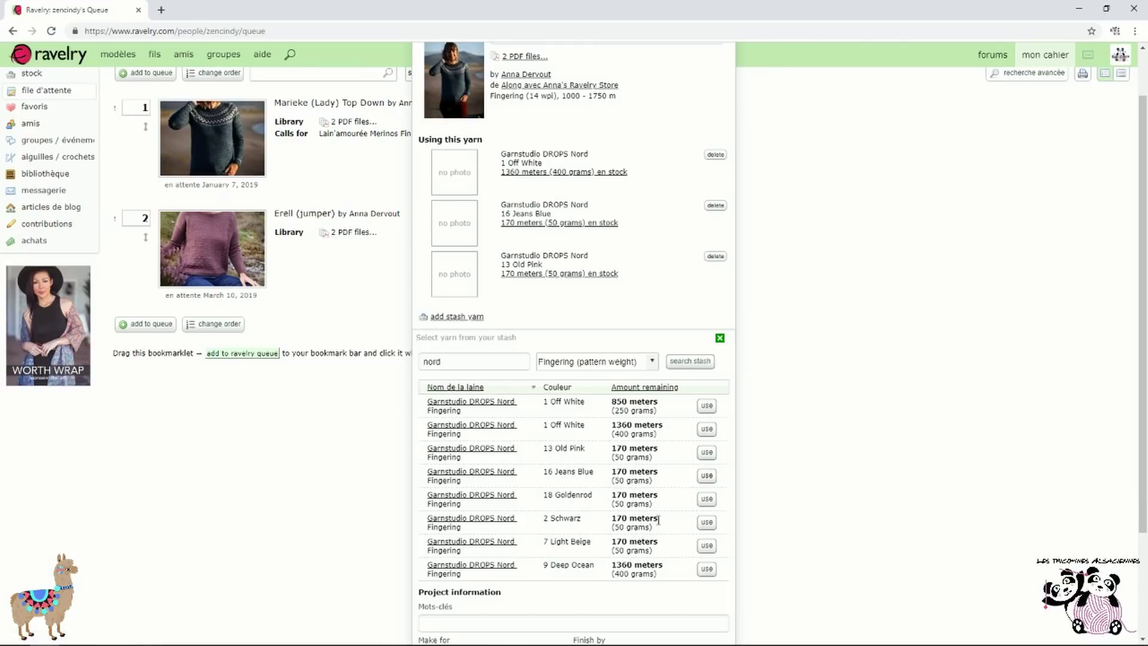
click(707, 523)
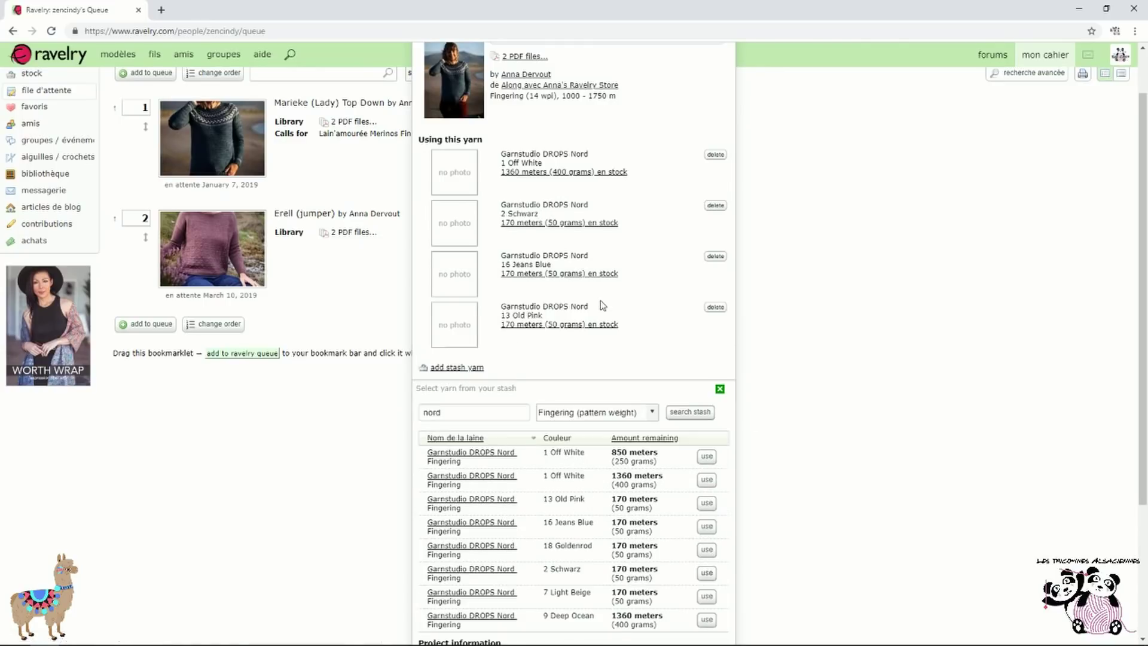
scroll(601, 304, down, 1)
scroll(598, 299, down, 1)
scroll(586, 294, up, 1)
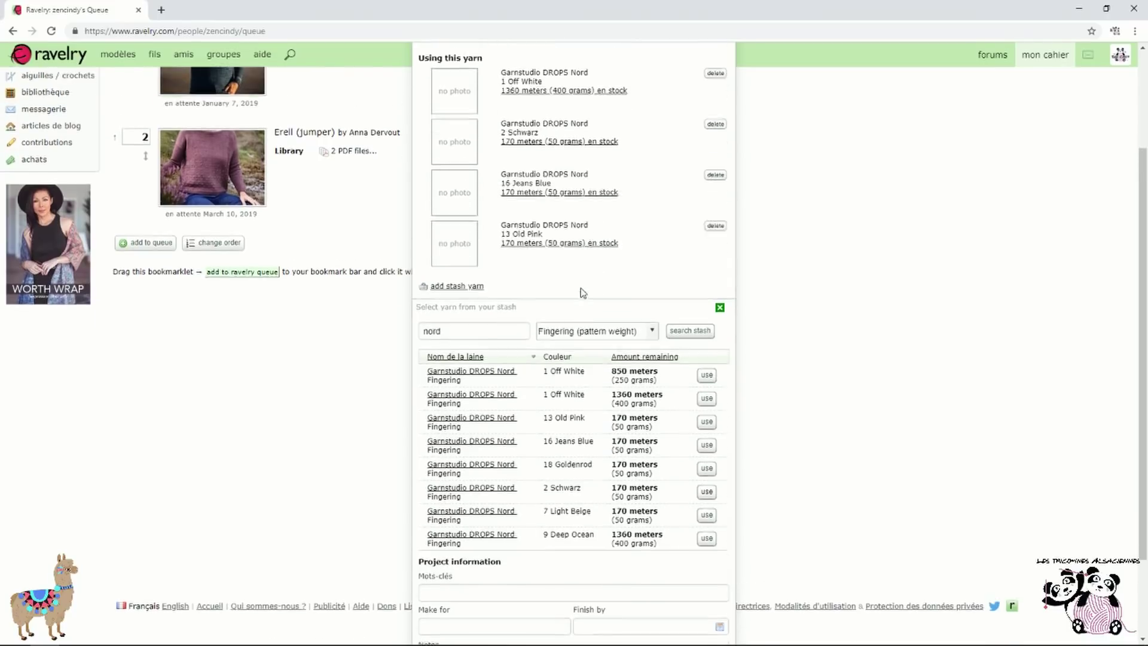
scroll(584, 292, up, 2)
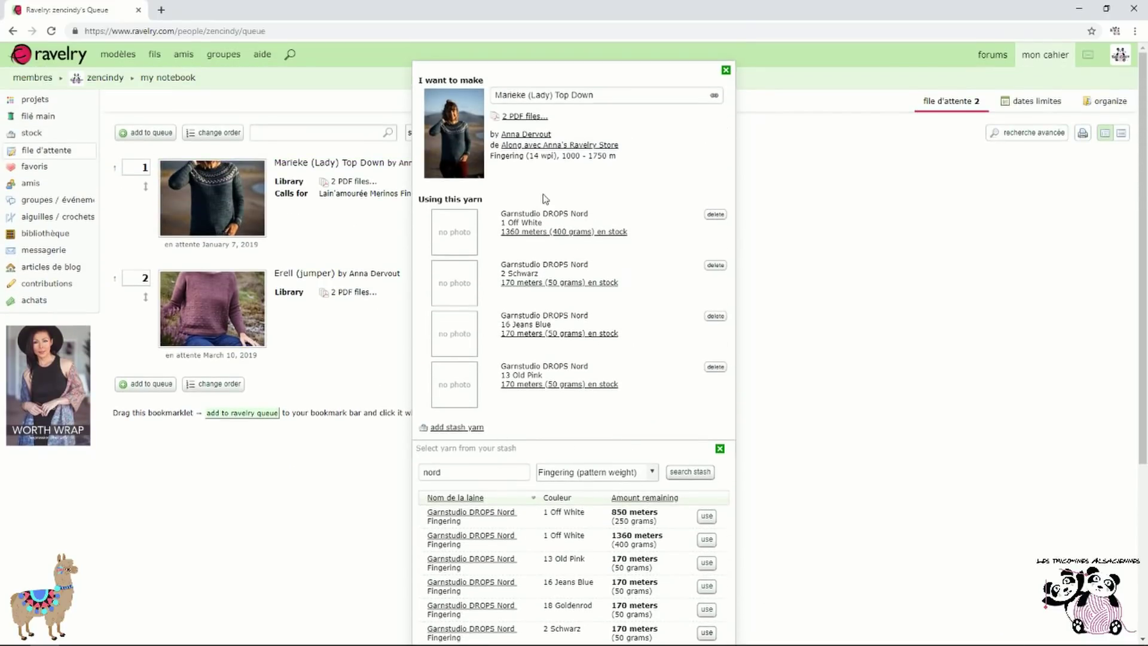
scroll(592, 357, down, 3)
scroll(597, 356, down, 1)
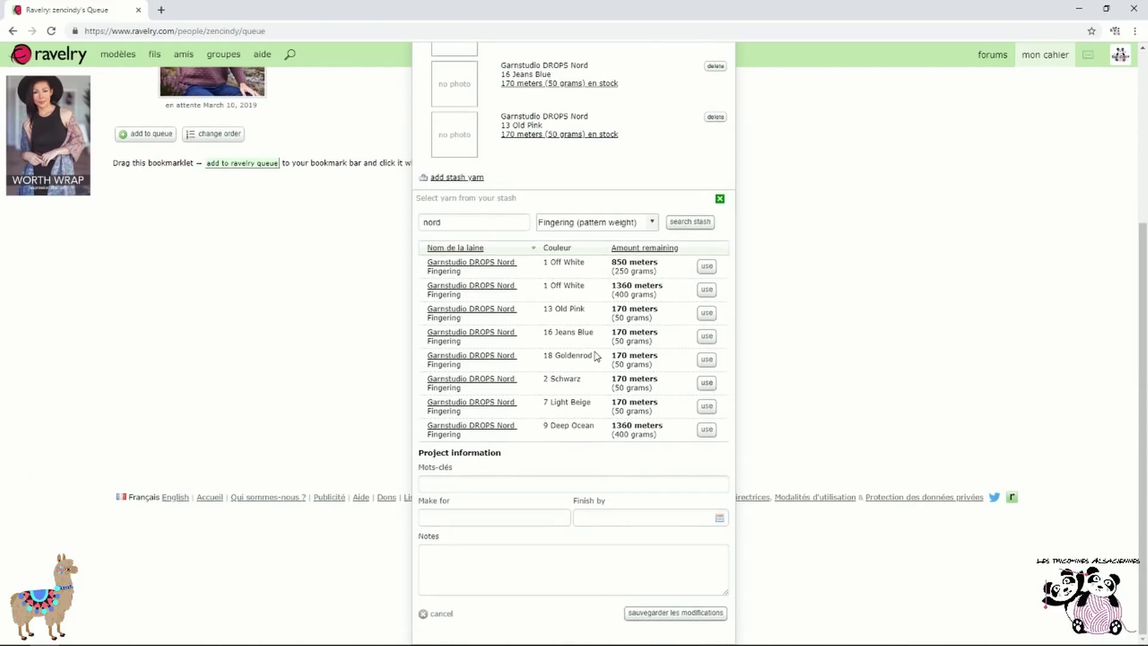
click(661, 619)
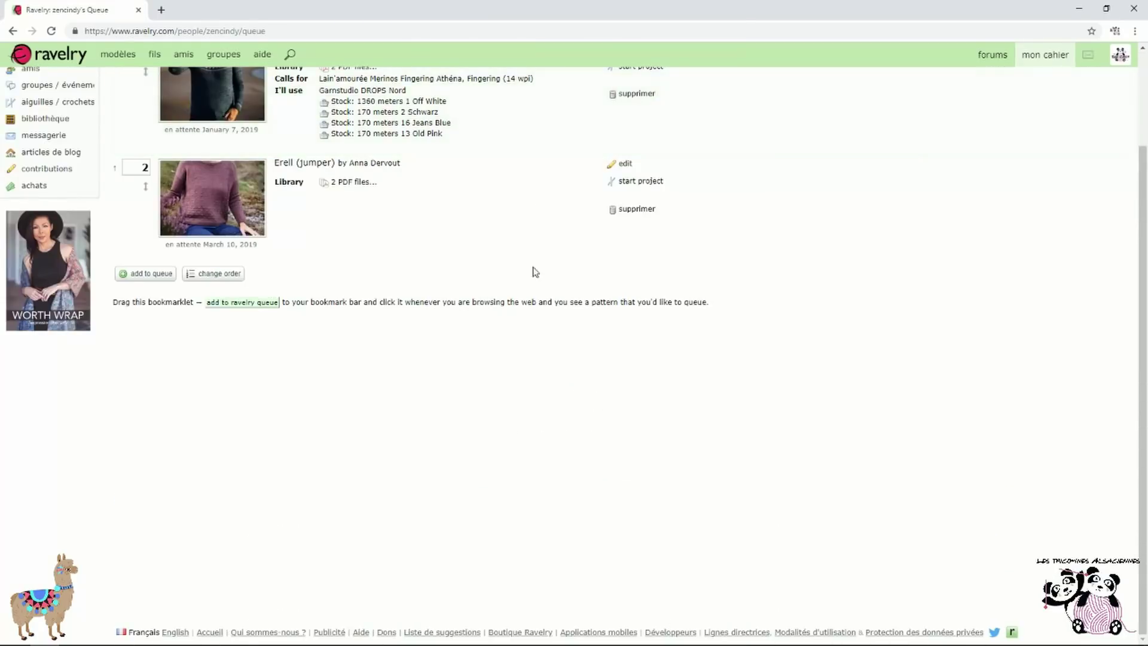
scroll(488, 380, up, 2)
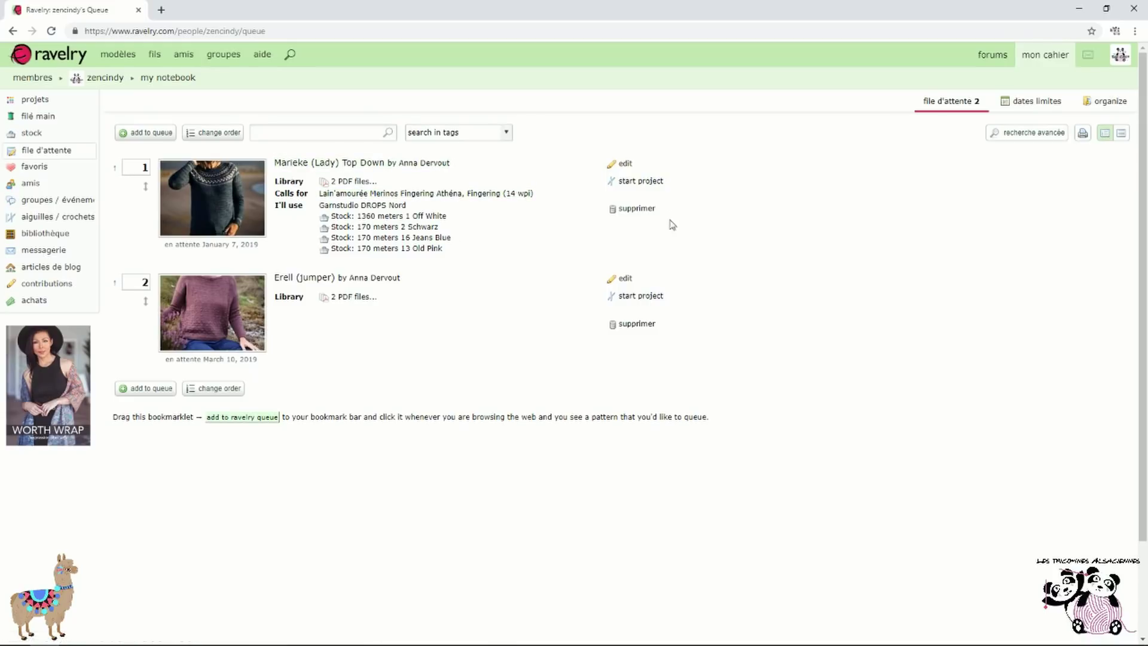
Start a project named Marieke (Lady), keeping the pattern in the queue, then return to the queue
click(652, 182)
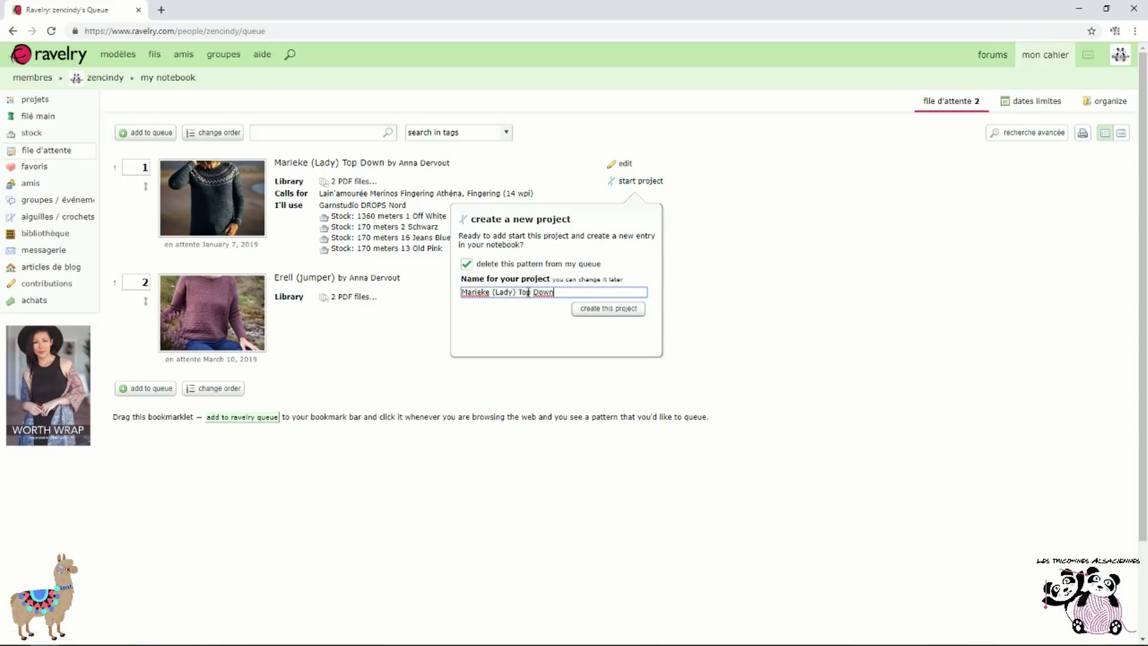
drag(570, 291, 520, 294)
key(BackSpace)
click(623, 312)
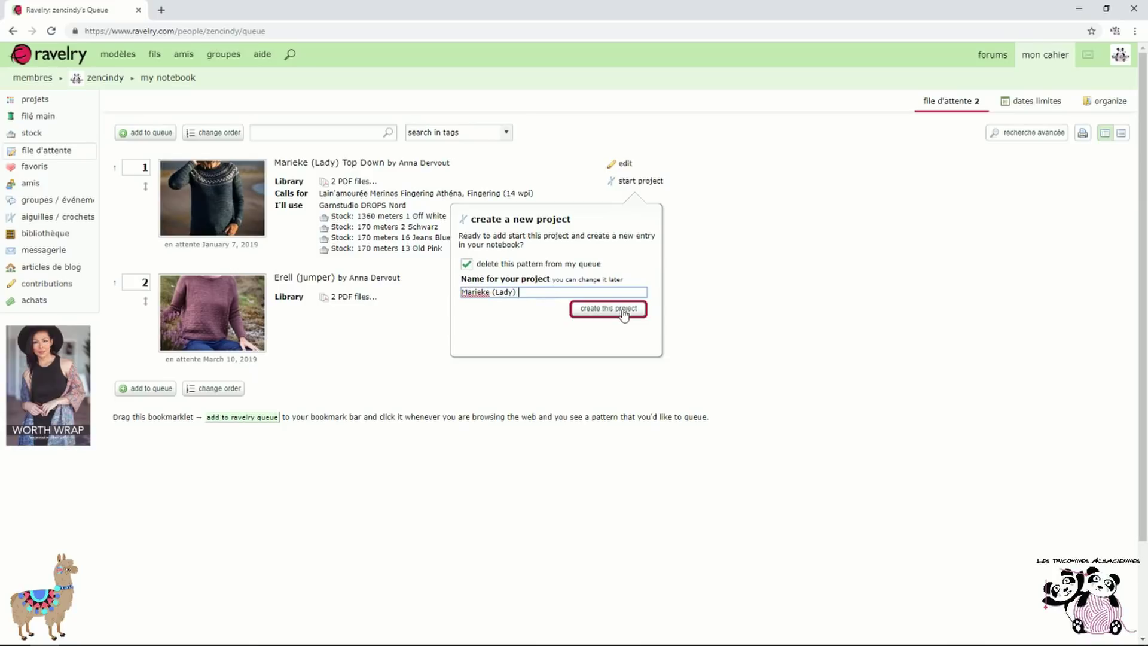
click(470, 267)
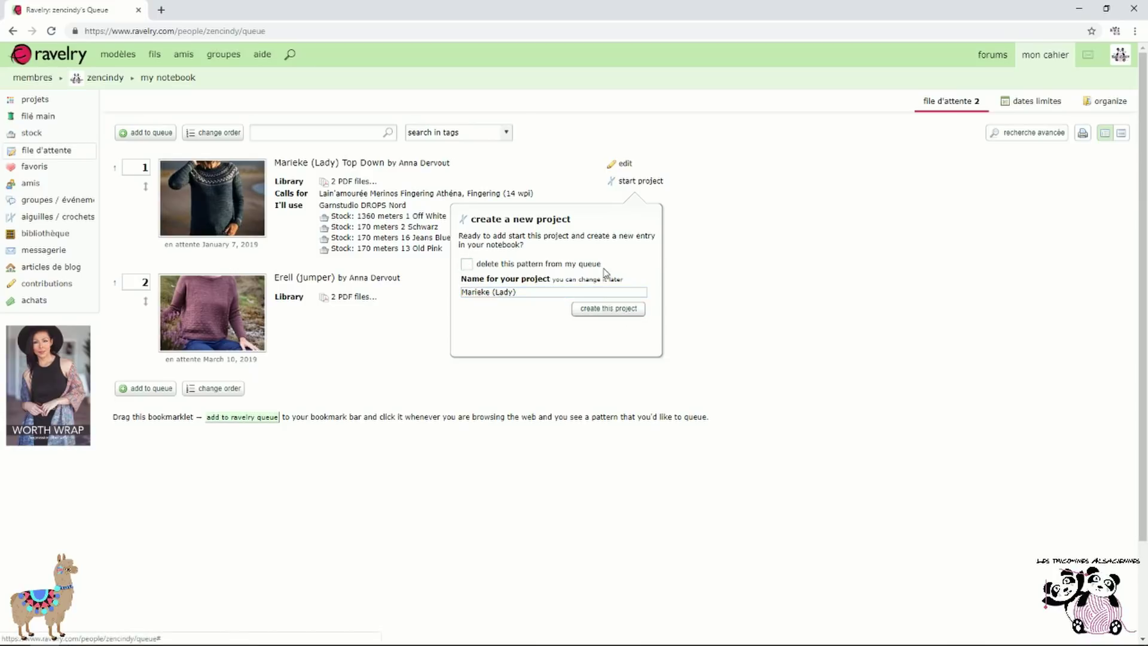
click(604, 314)
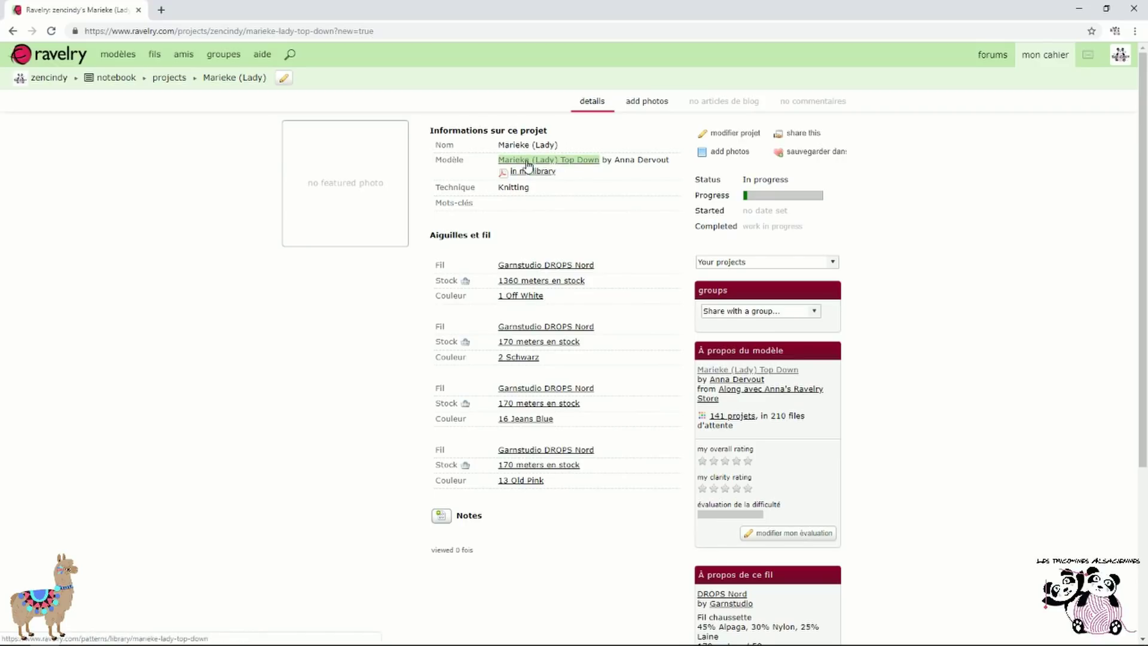
click(13, 31)
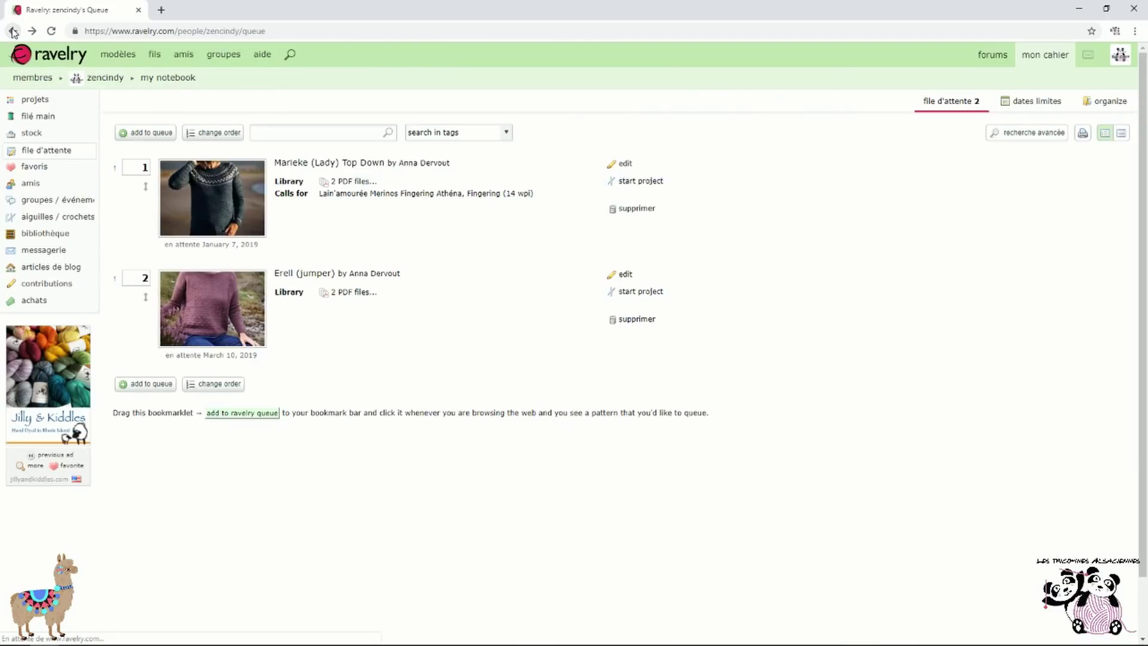
mouse_move(1040, 61)
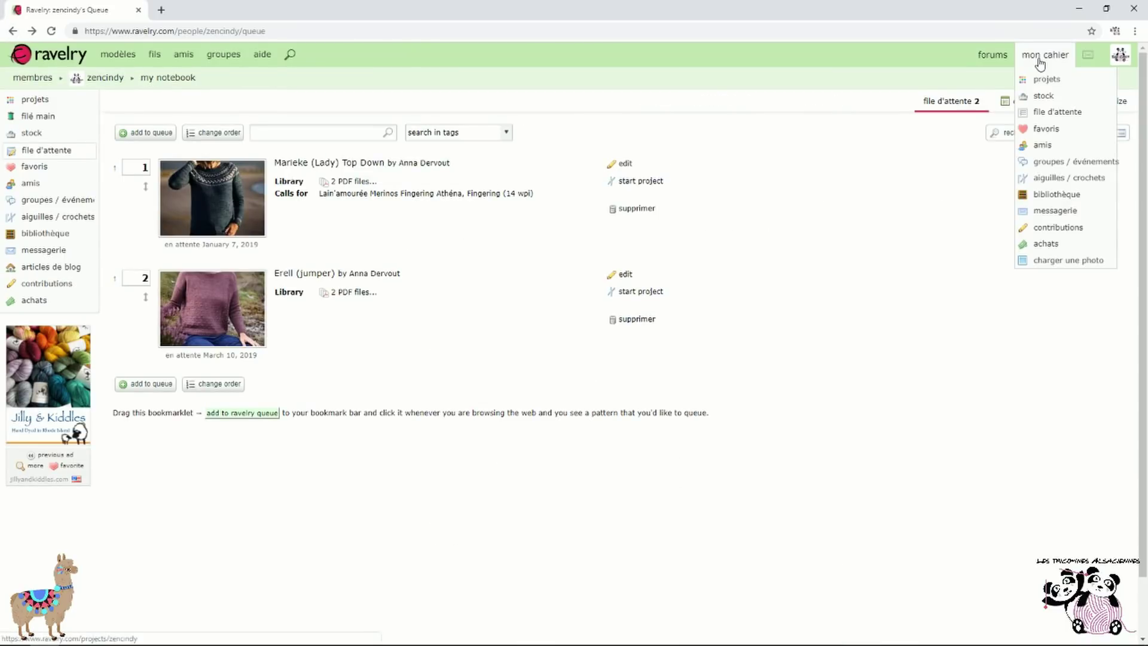
Open the favorites' bundle view and browse the Wish List bundle
click(1083, 131)
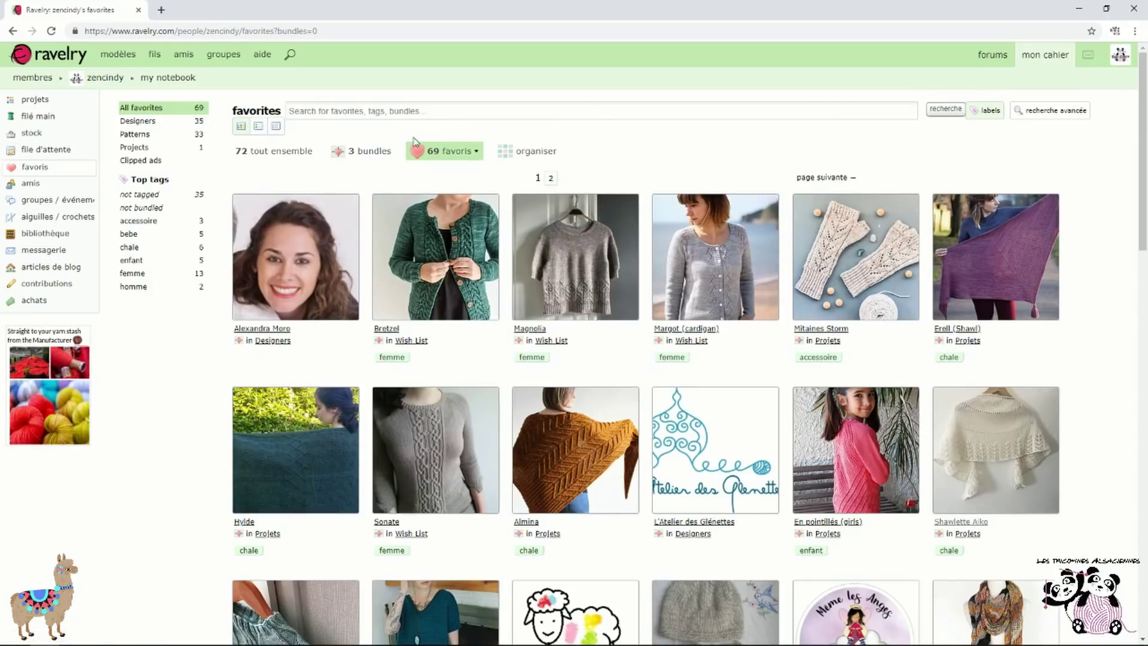
click(386, 152)
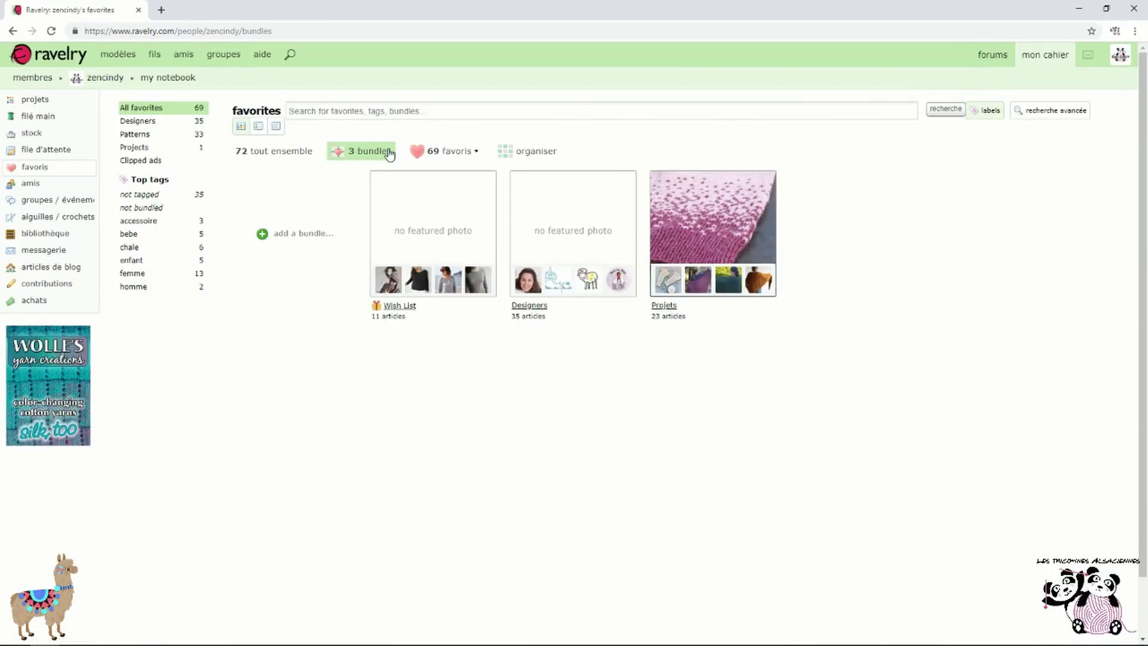
click(399, 306)
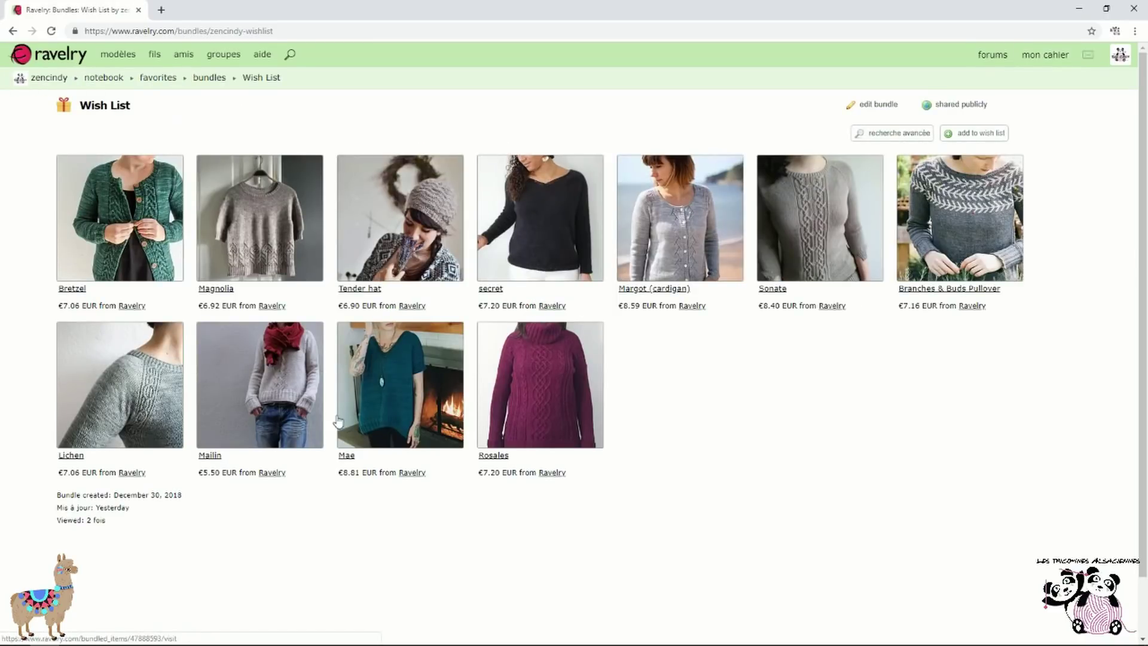
click(14, 31)
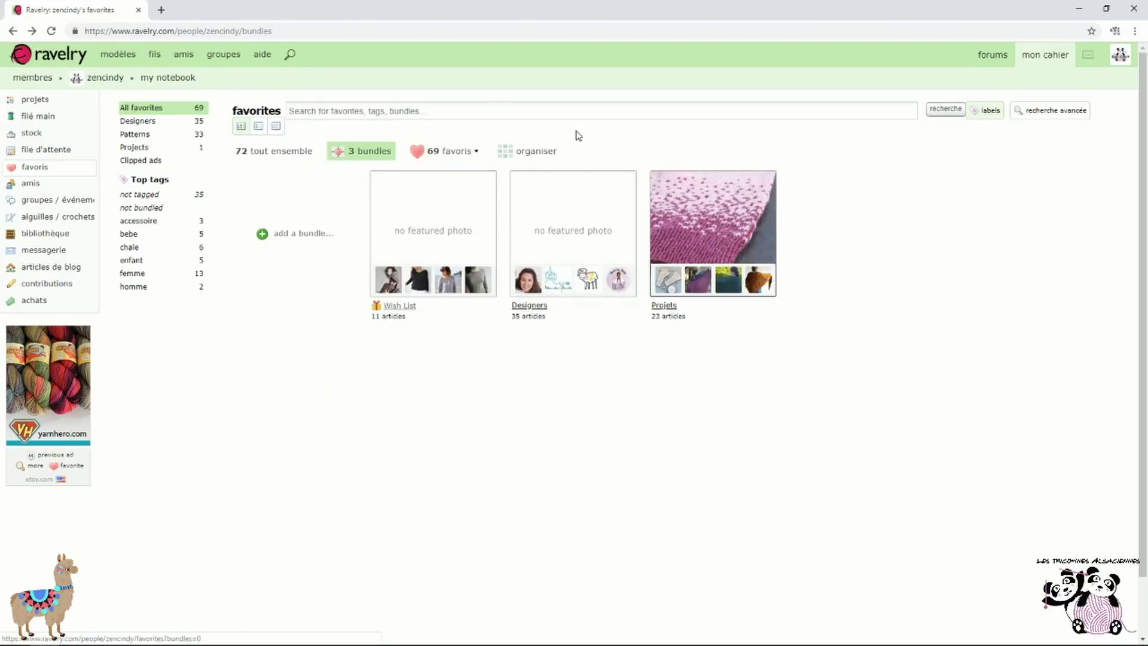
Browse the Designers bundle, then return to the three-bundle overview
click(590, 215)
scroll(589, 214, down, 4)
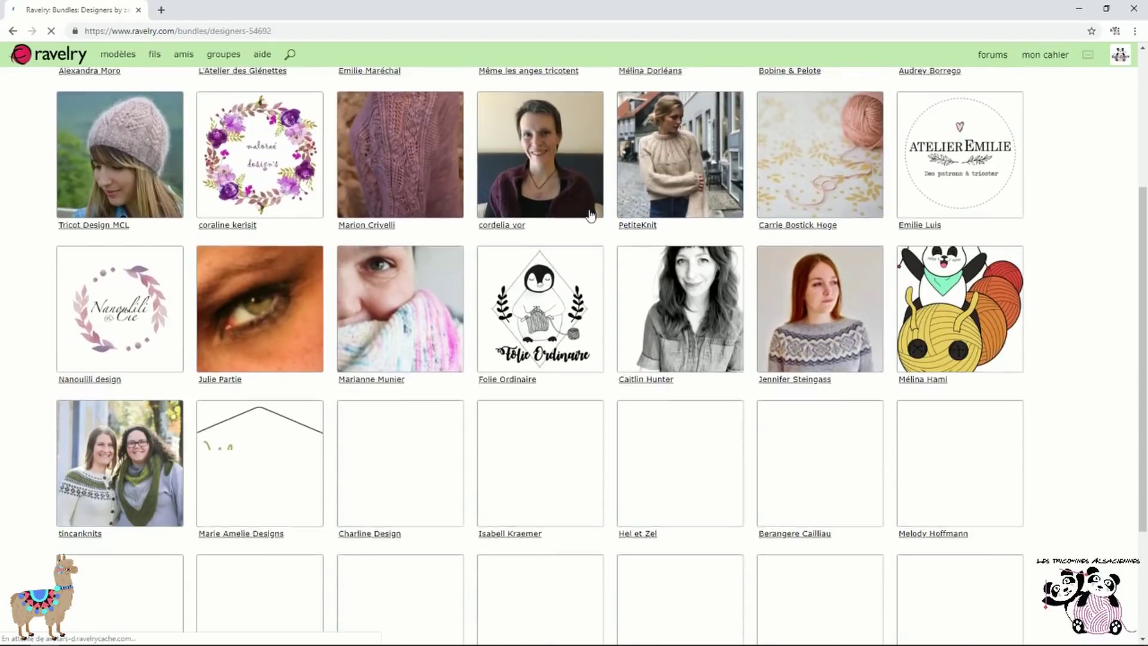
scroll(590, 215, down, 3)
scroll(494, 338, up, 7)
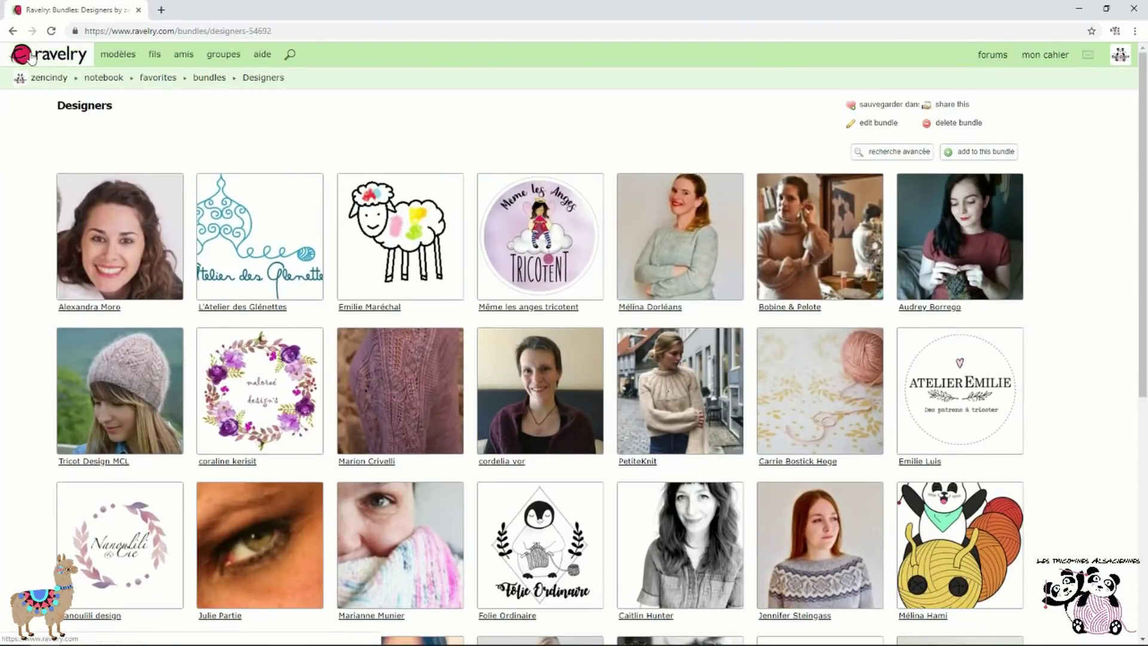
click(13, 31)
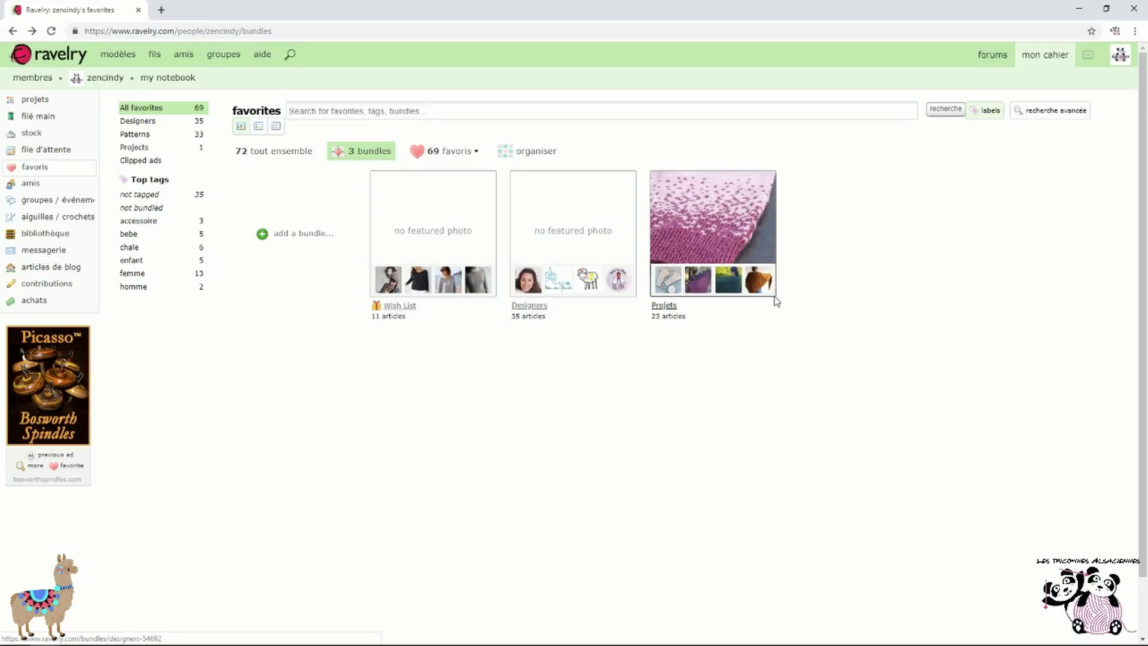
mouse_move(745, 251)
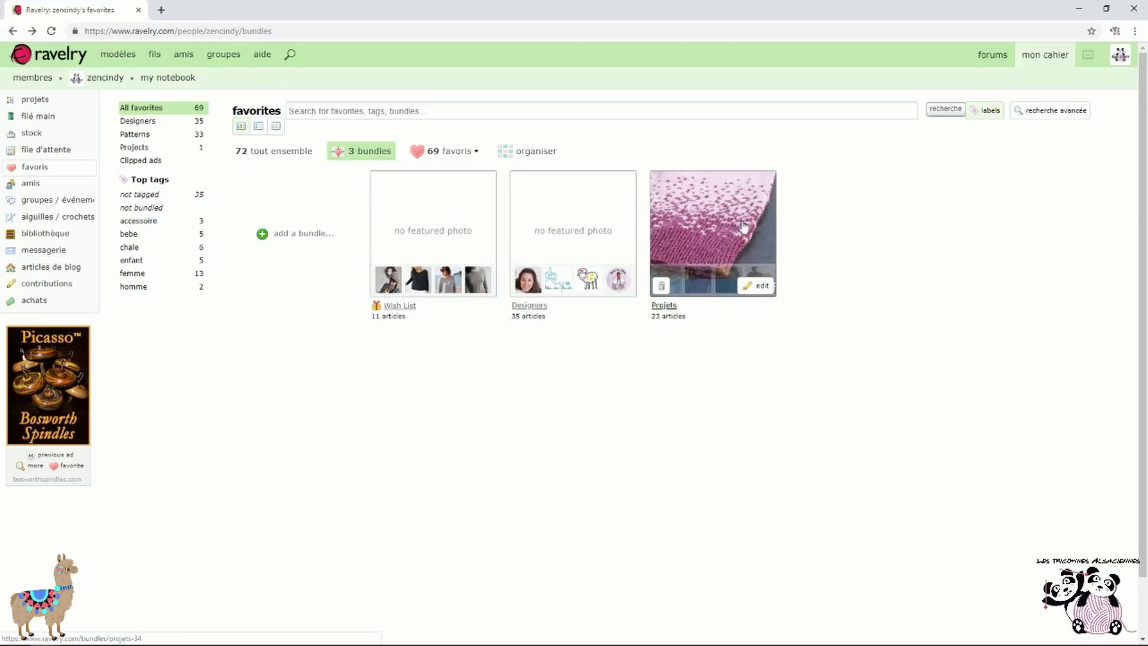
Browse the Projets bundle and view one project's details, then return to the bundles overview
click(744, 226)
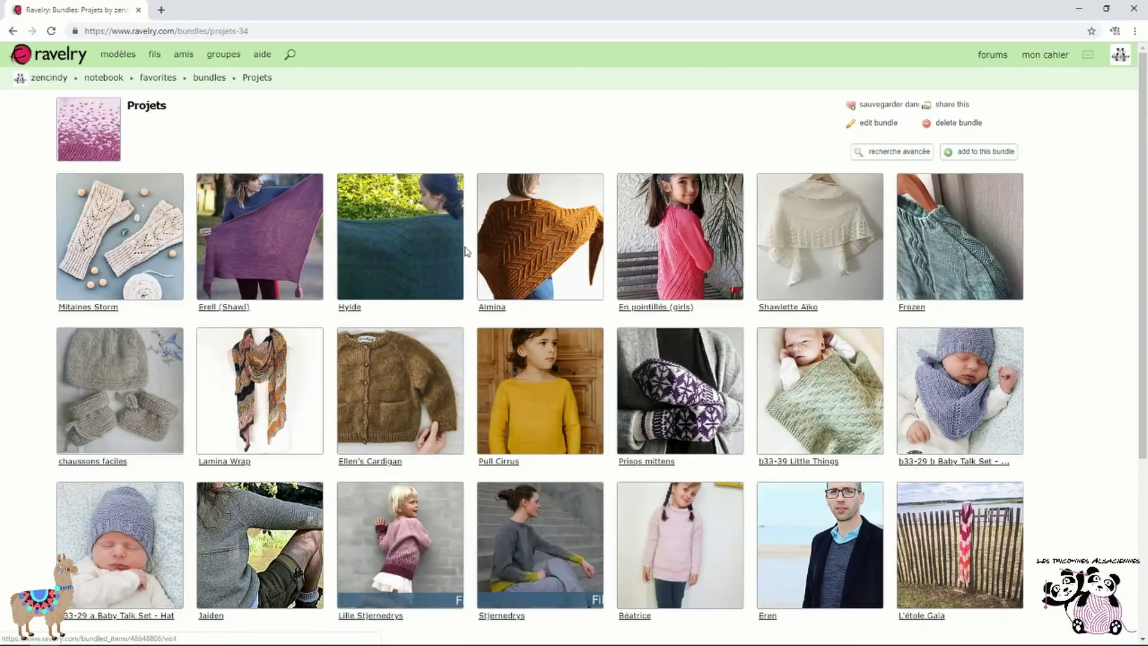
scroll(467, 251, down, 5)
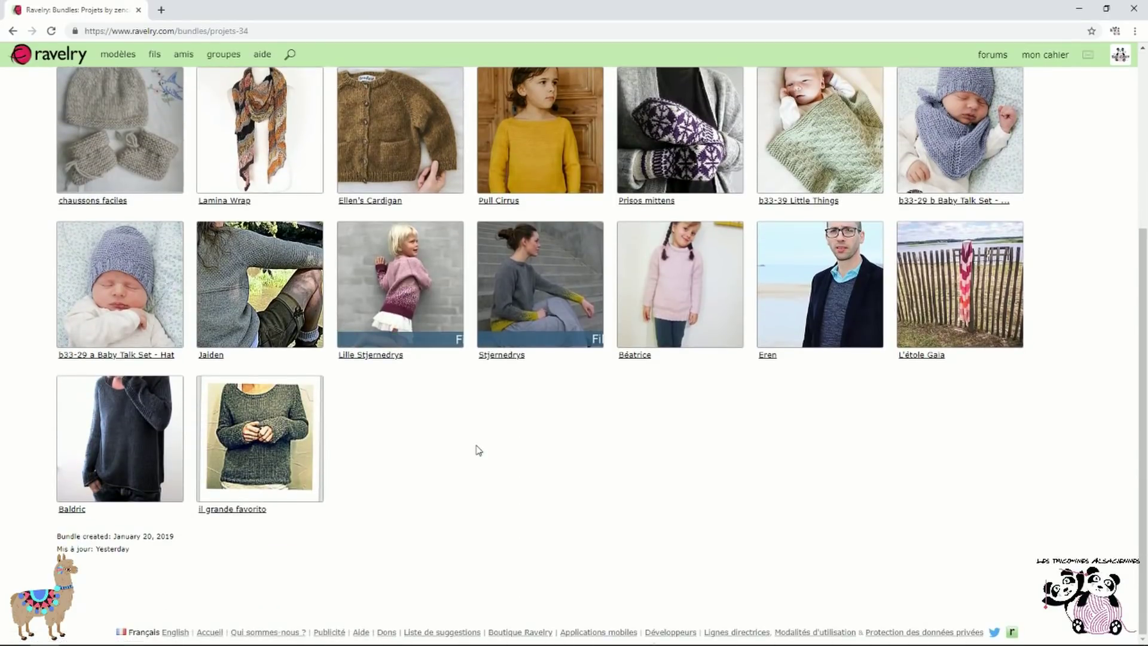
scroll(479, 450, up, 3)
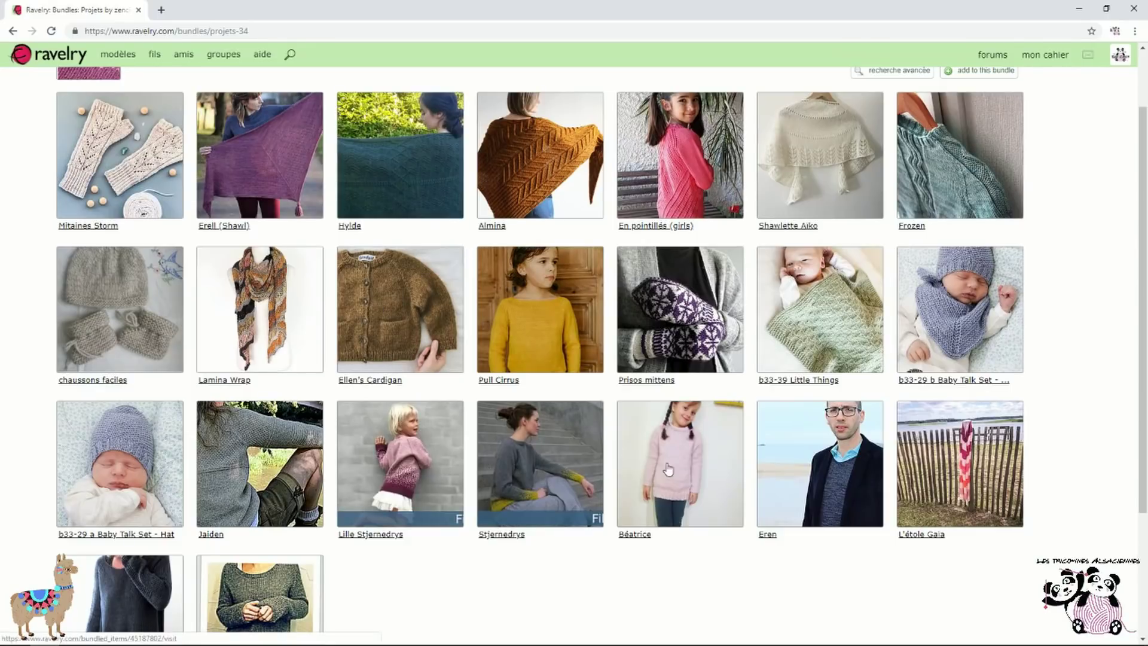
mouse_move(666, 466)
click(639, 536)
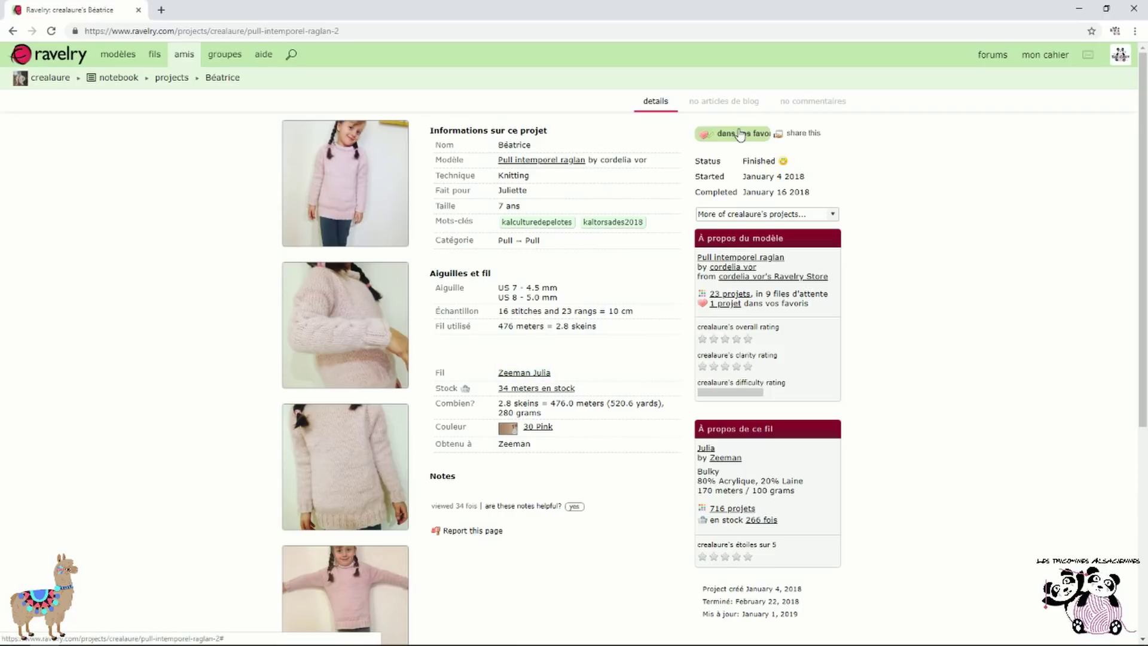
scroll(607, 363, down, 5)
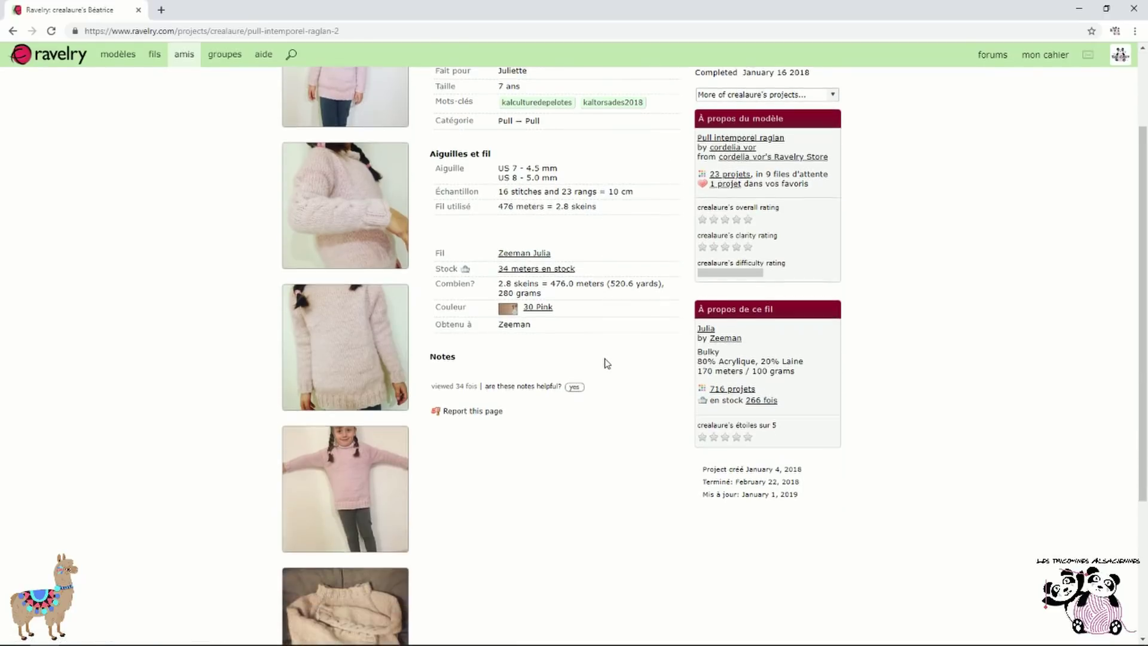
scroll(513, 418, up, 5)
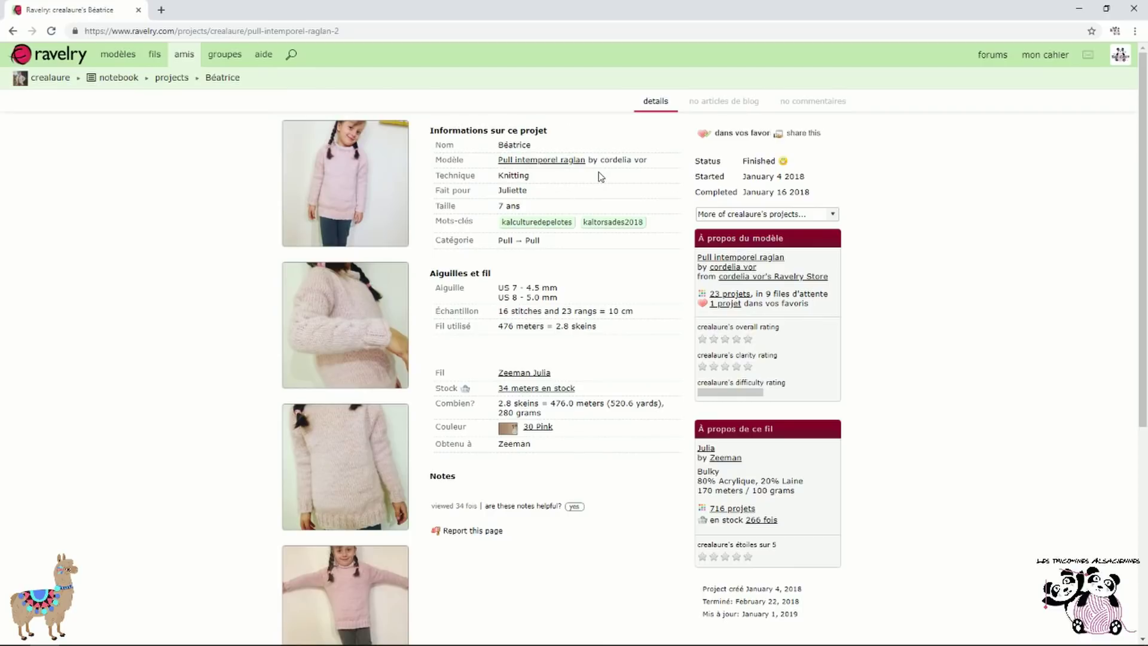
click(12, 31)
click(12, 31)
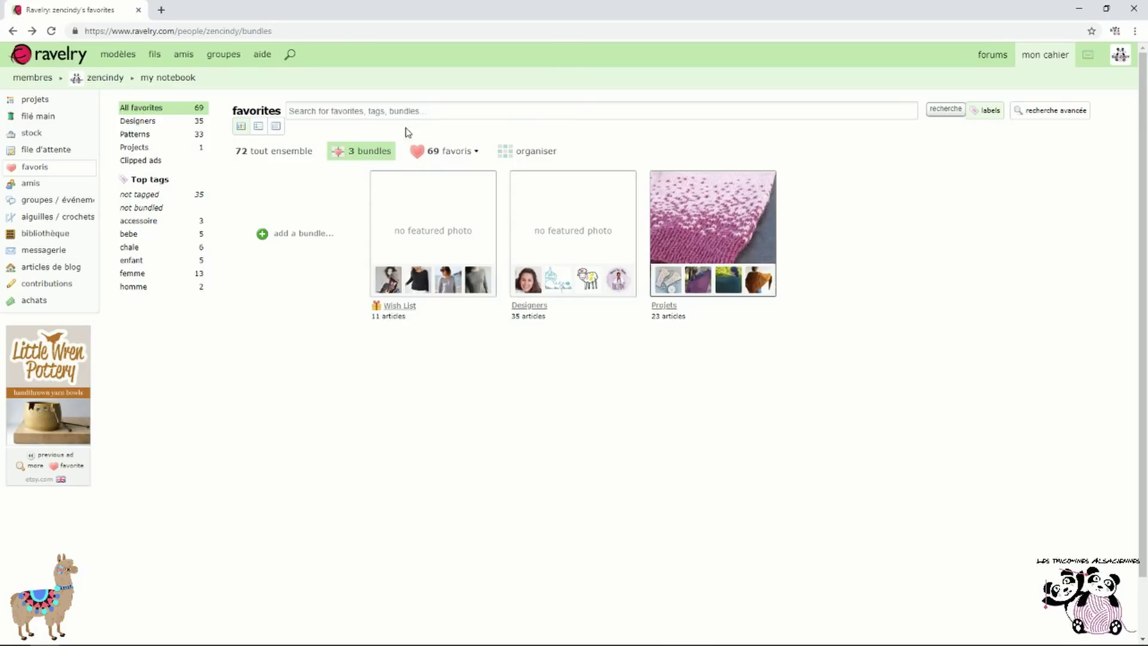
Filter favorites by the homme and chale tags, then go to the Patterns page
click(149, 290)
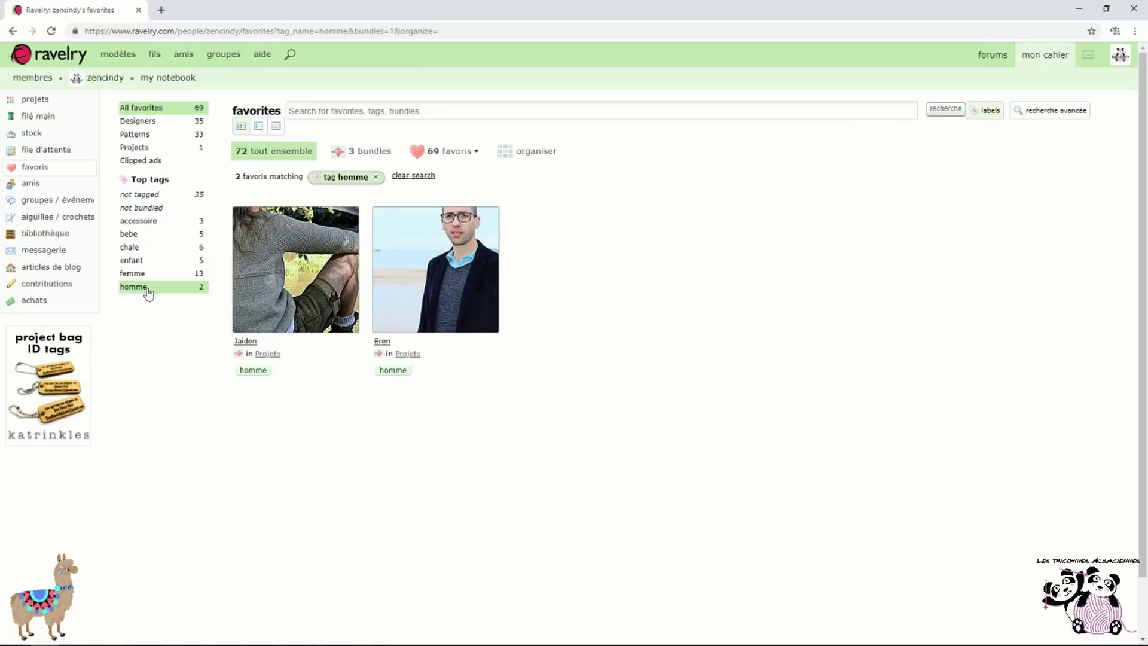
click(148, 252)
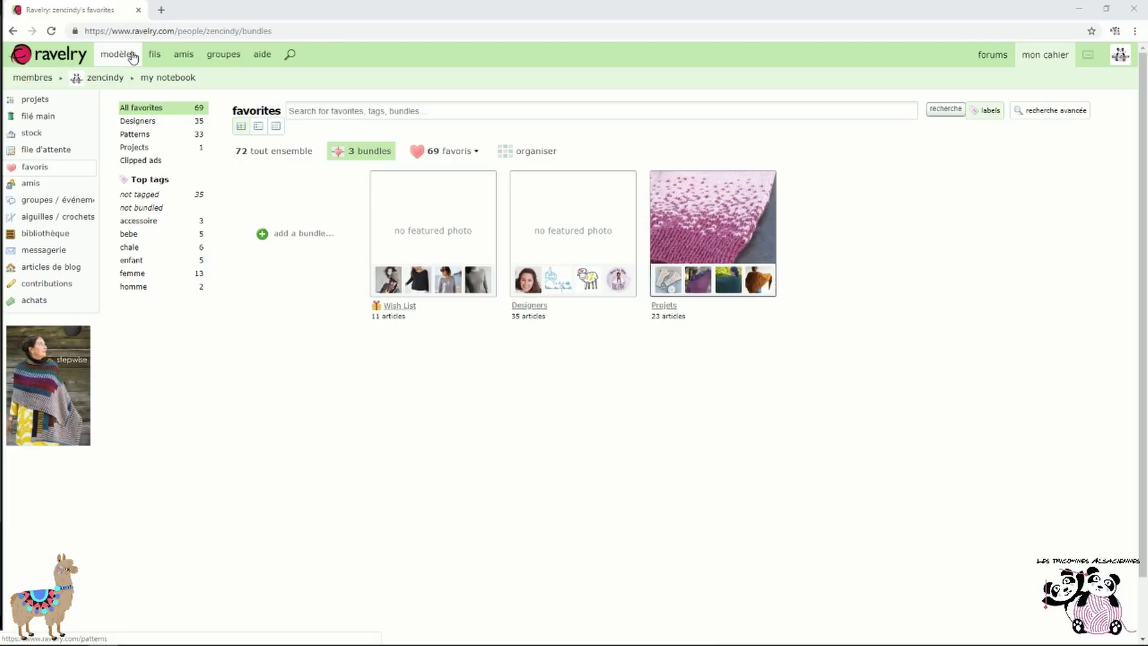
click(133, 57)
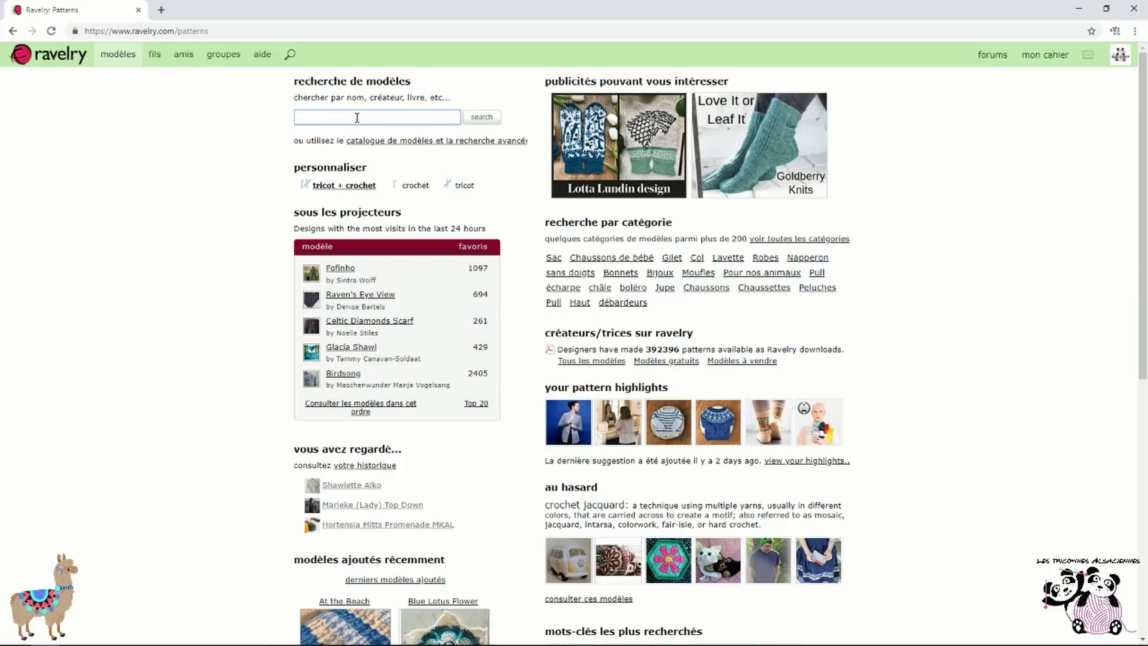
Search patterns for 'augustin' and open the Chaussettes Augustin pattern
text(aug)
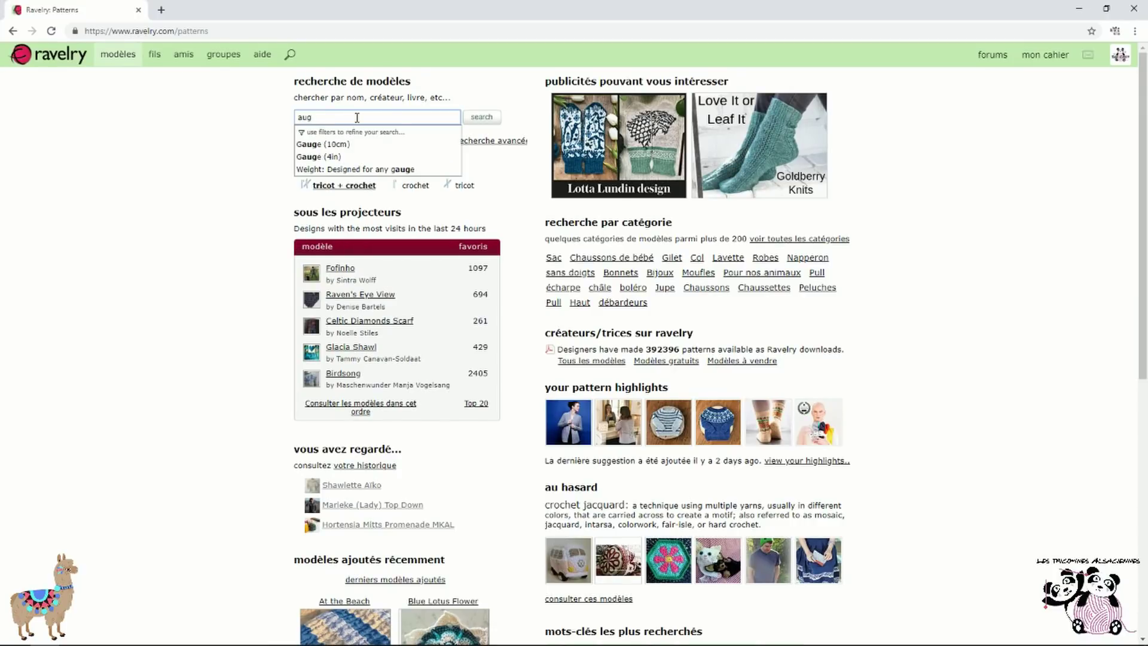
text(ustin)
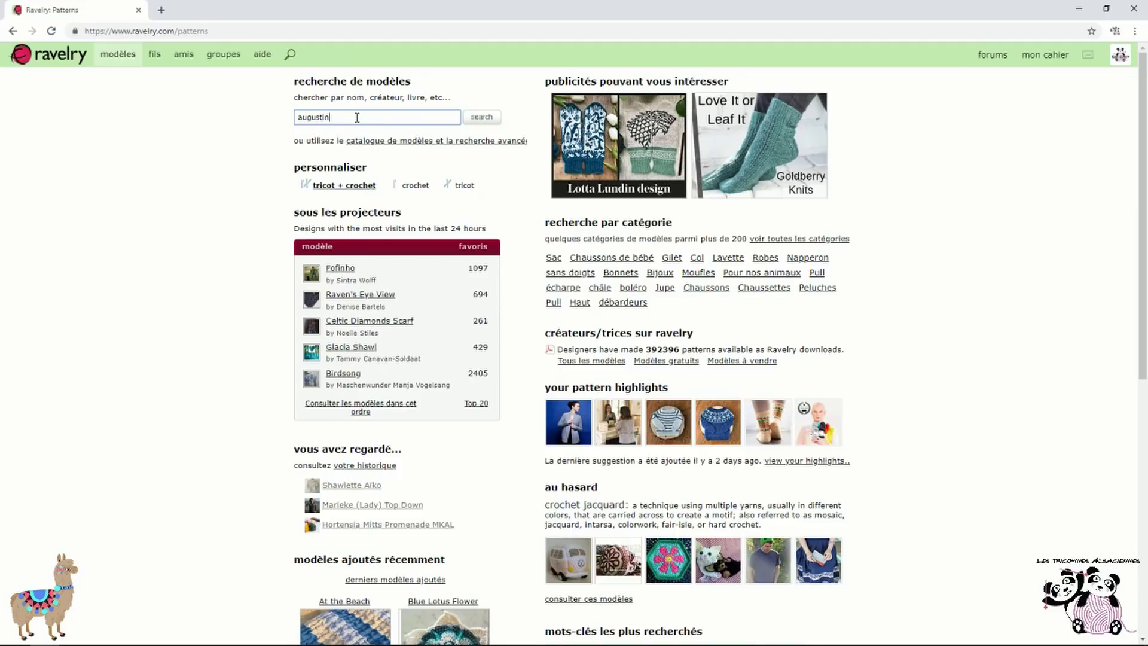
click(480, 118)
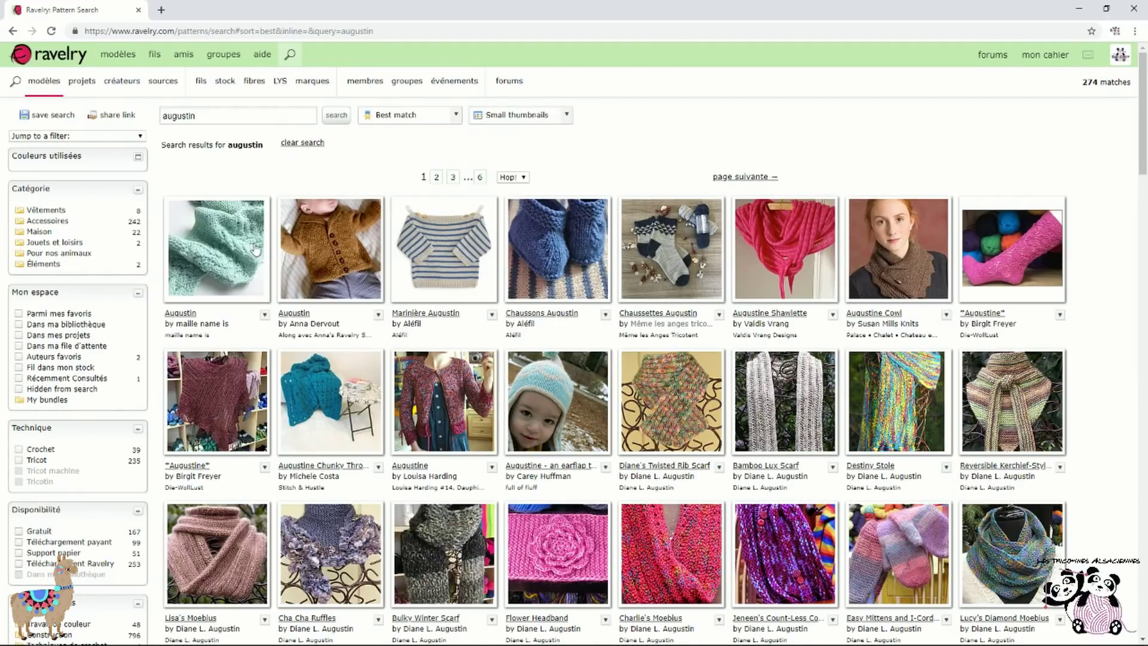
click(271, 117)
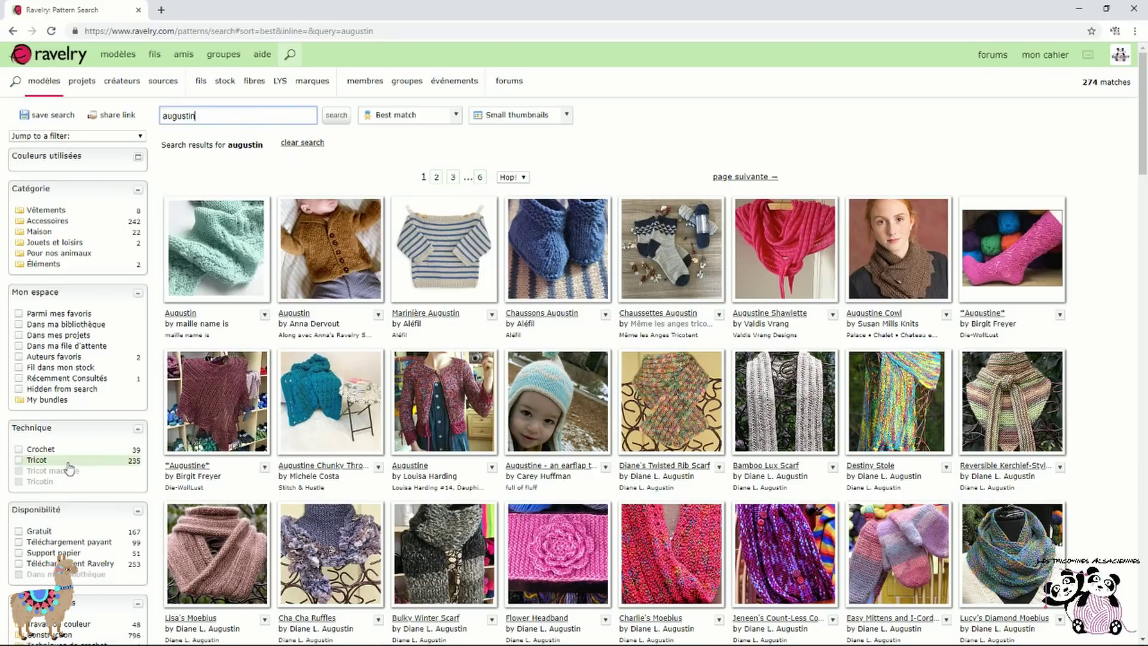
scroll(60, 464, down, 4)
scroll(84, 499, down, 5)
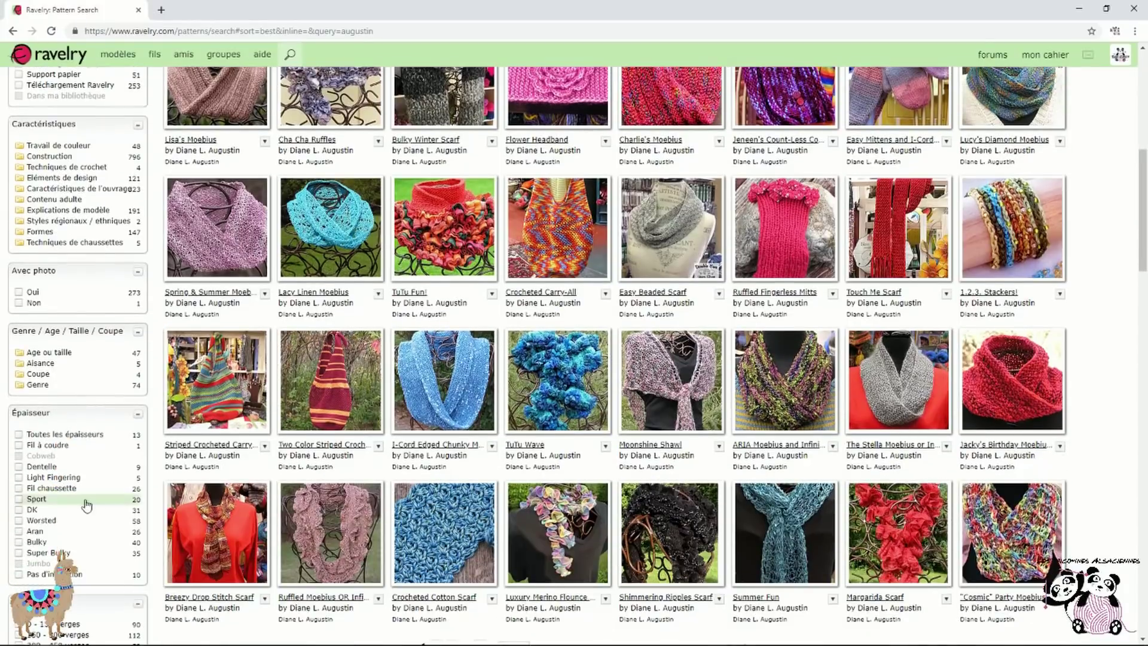
scroll(85, 499, up, 10)
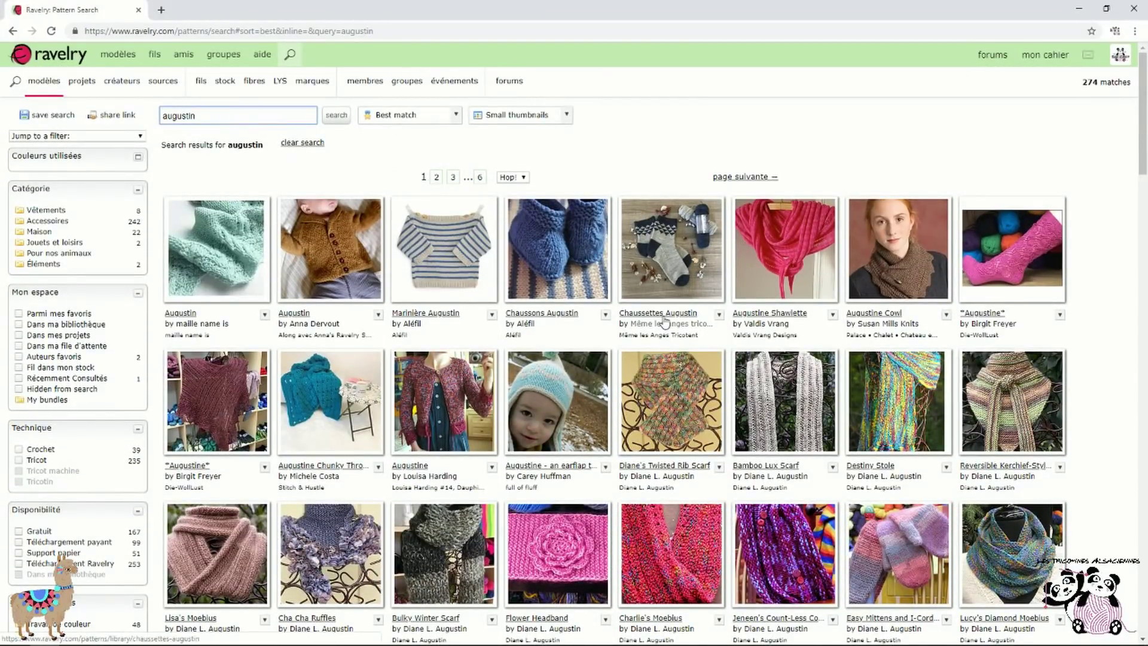
click(663, 313)
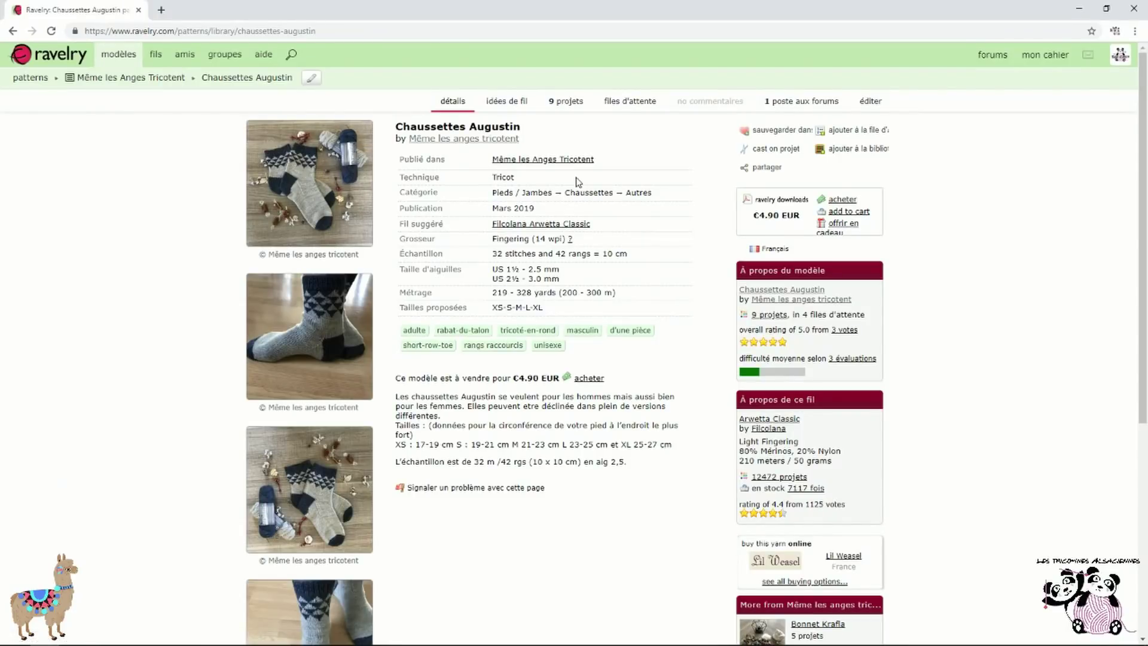
Save Chaussettes Augustin to the Projets bundle with tag chaussettes, then view the favorites
click(798, 133)
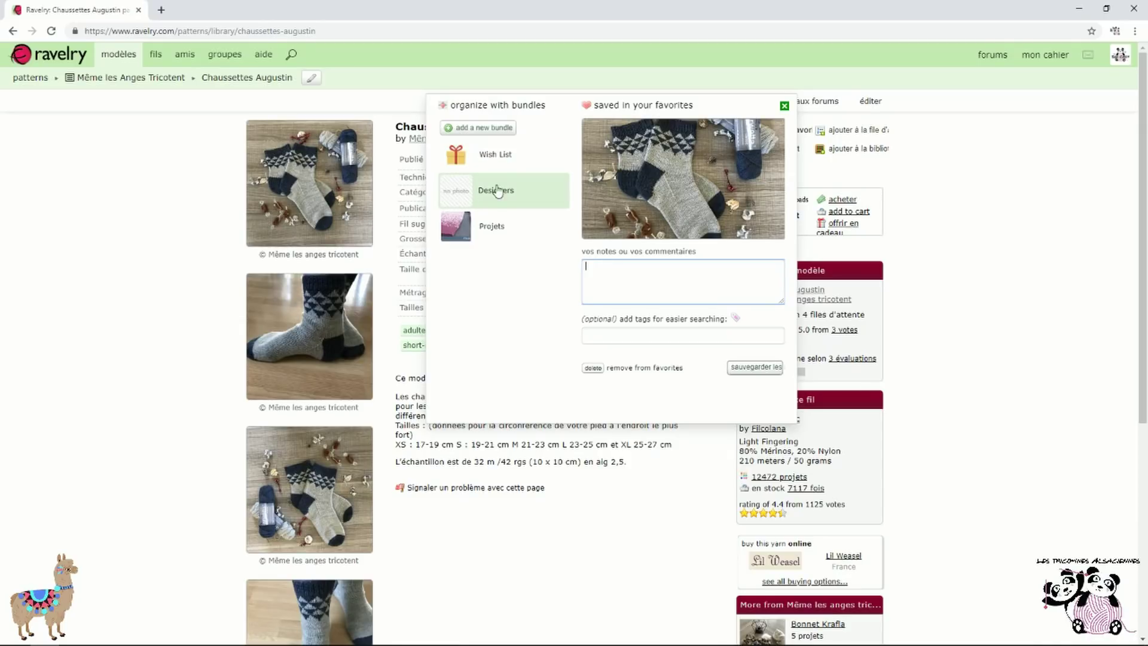
click(493, 237)
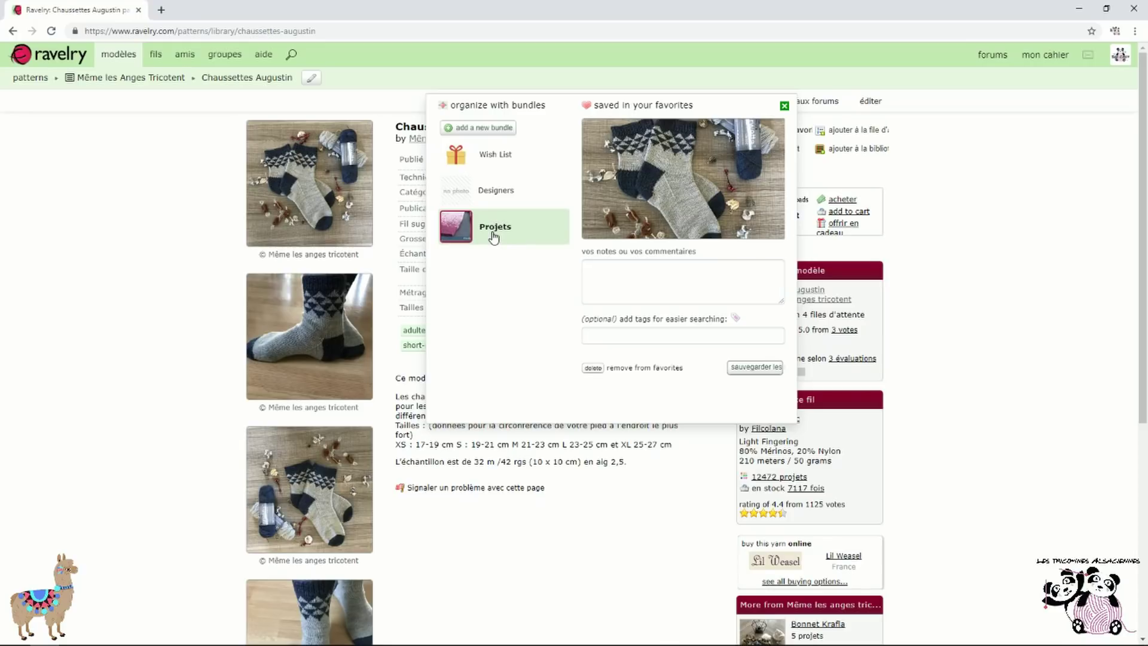
click(661, 336)
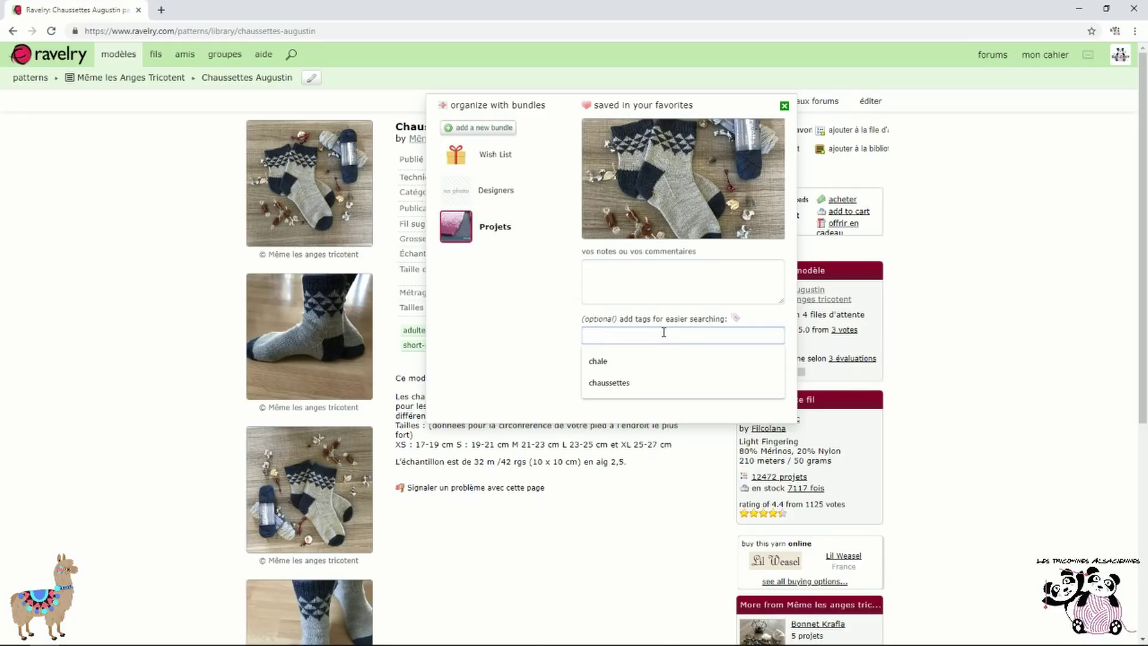
click(616, 383)
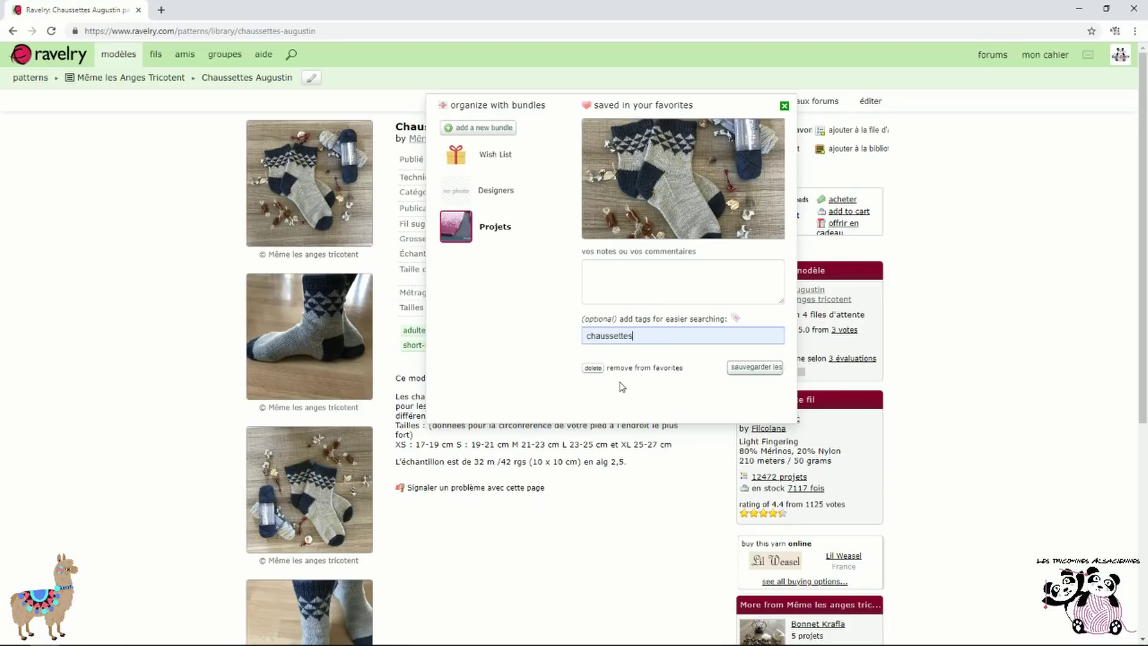
click(756, 367)
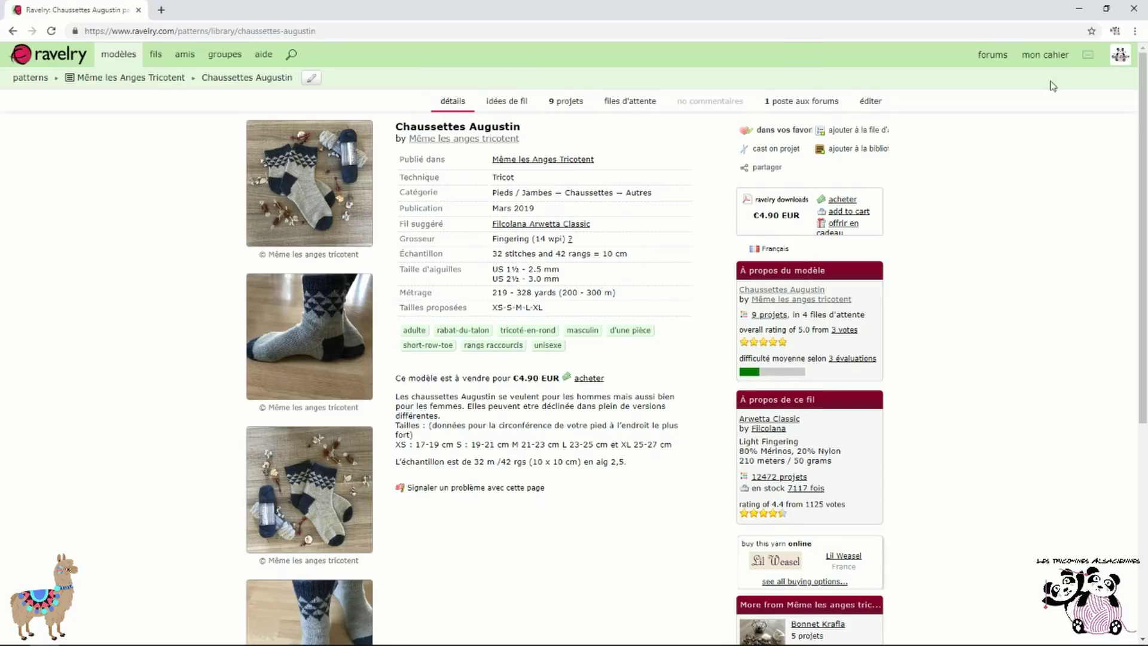
mouse_move(1053, 56)
click(1068, 130)
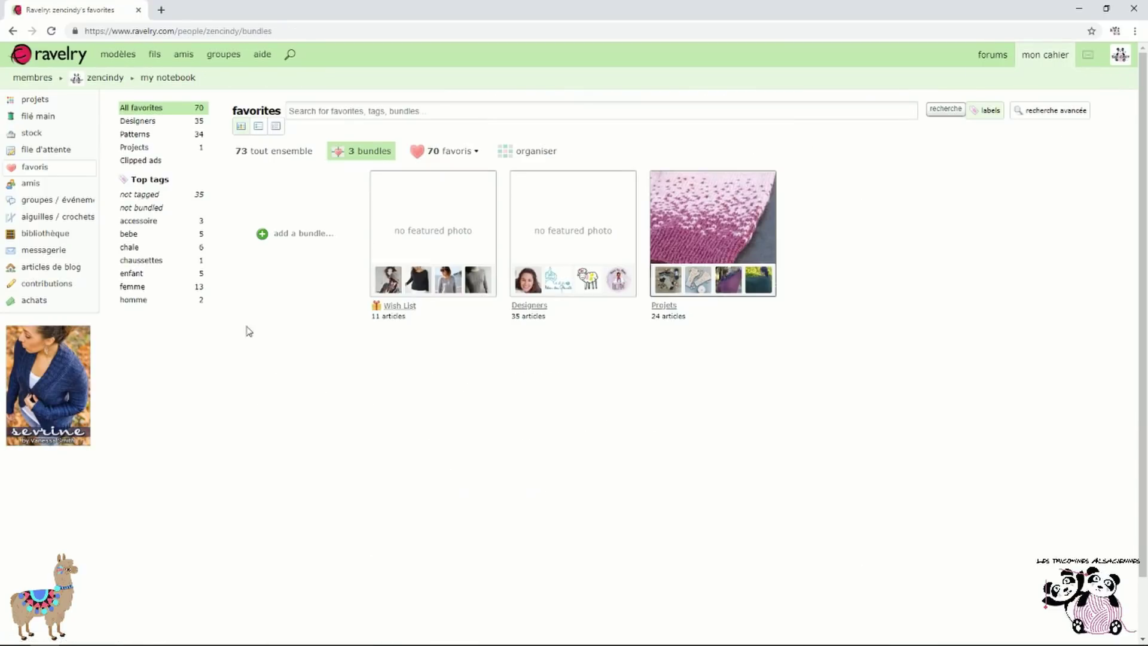
Filter favorites by the chaussettes tag, untagged, then the chale and femme tags
click(163, 265)
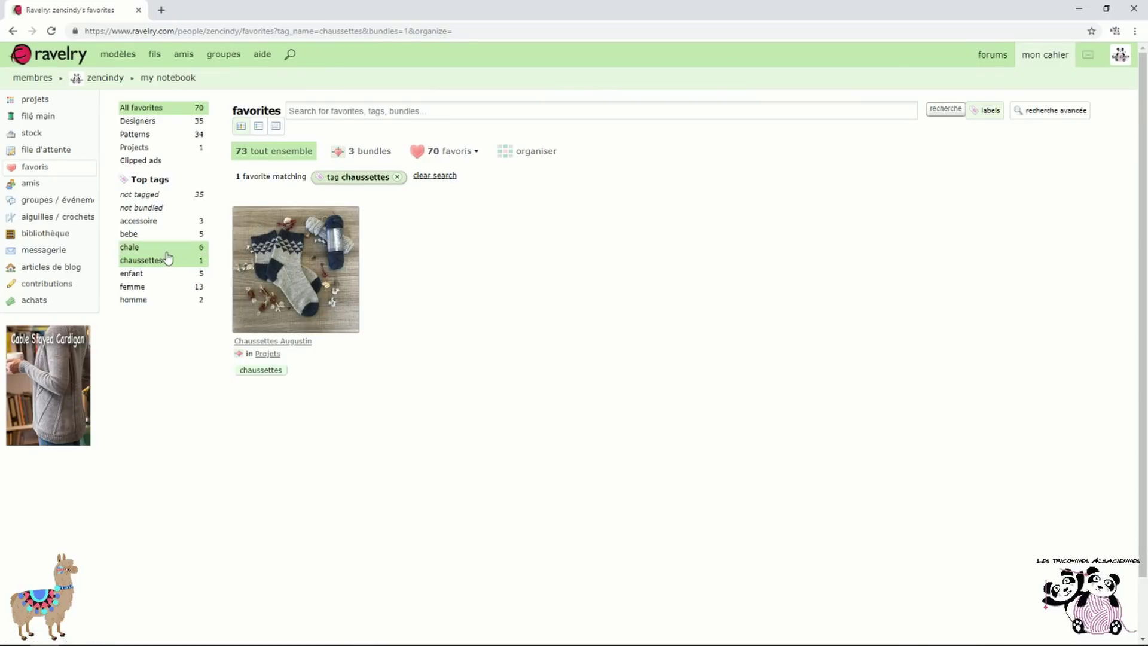
click(169, 200)
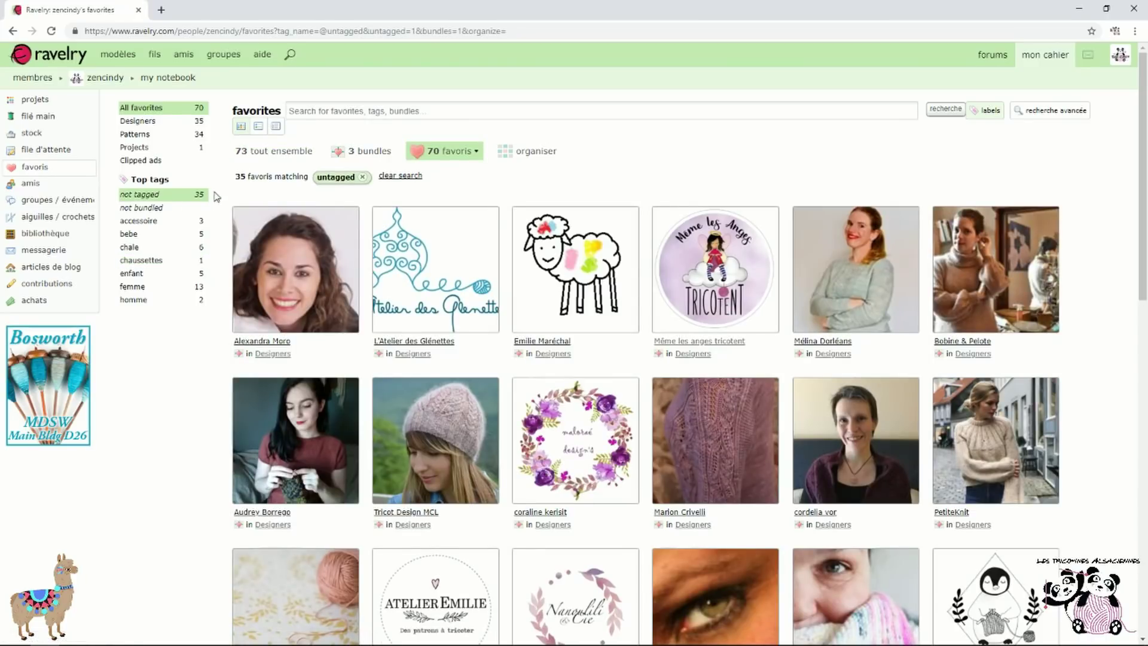
click(387, 152)
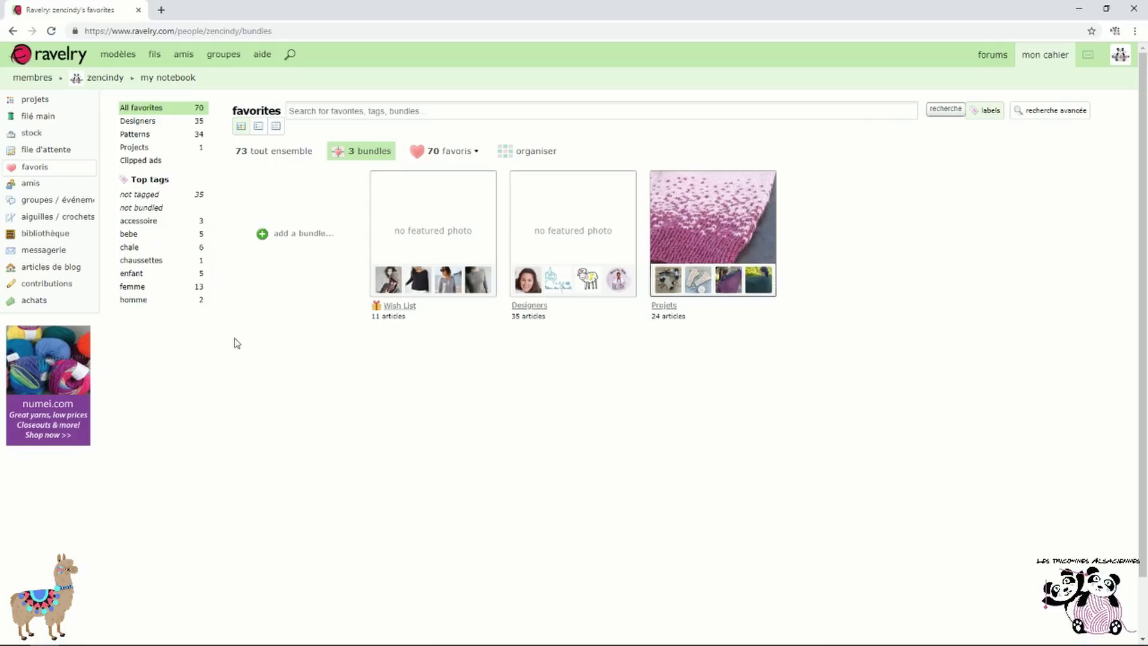
click(155, 249)
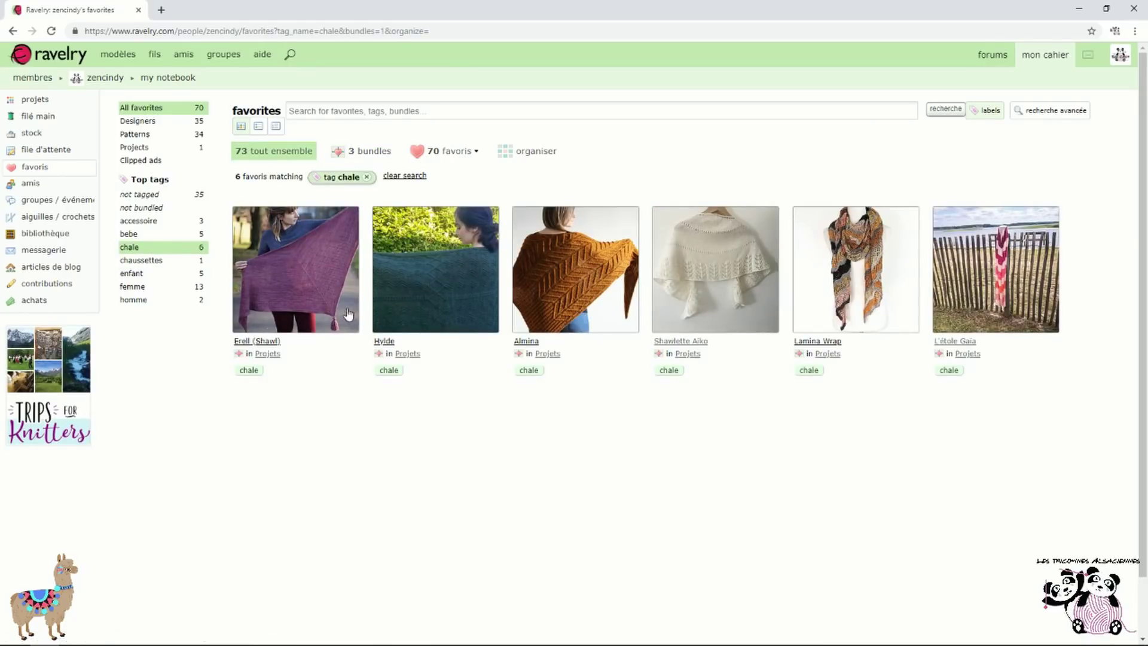
mouse_move(334, 317)
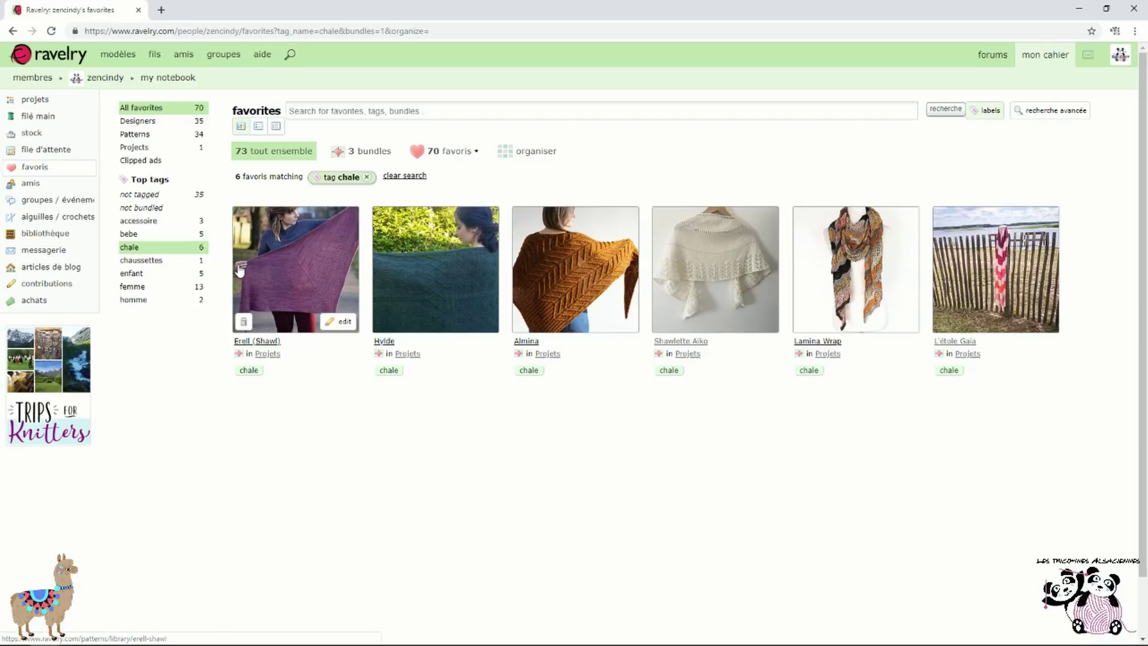
click(153, 289)
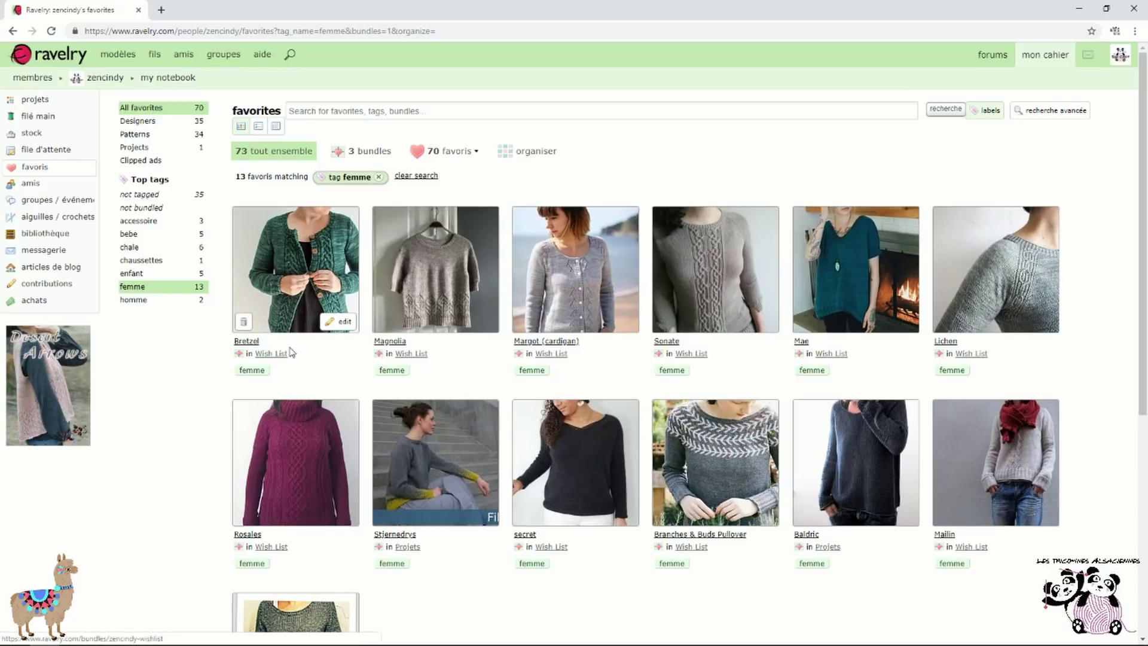
scroll(275, 358, down, 3)
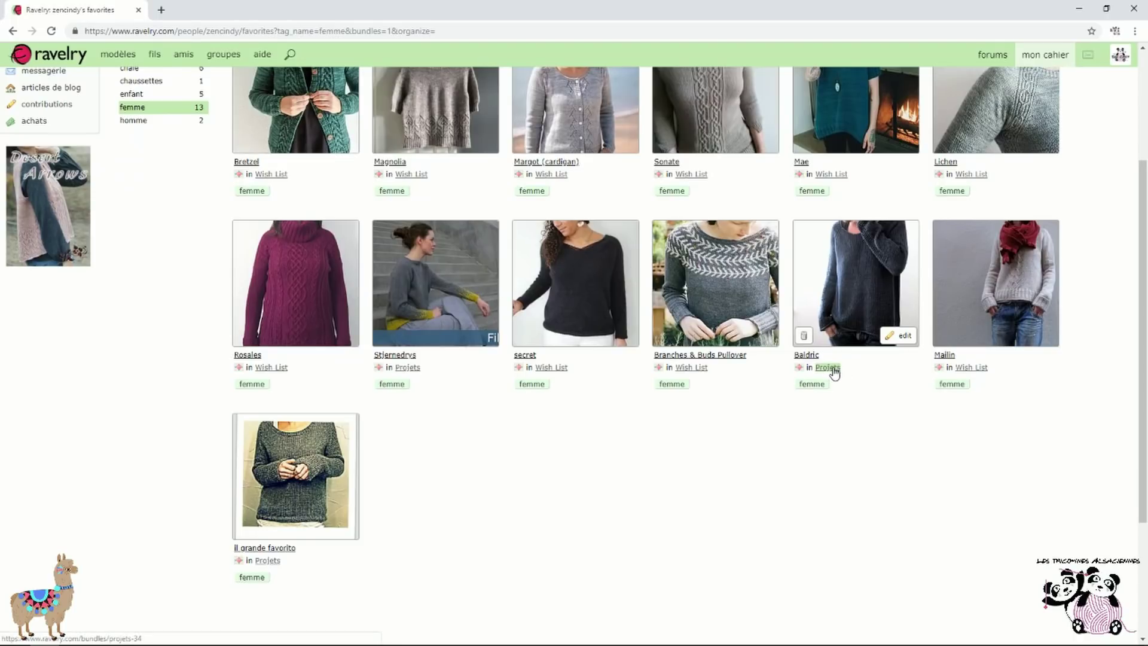
scroll(864, 384, up, 3)
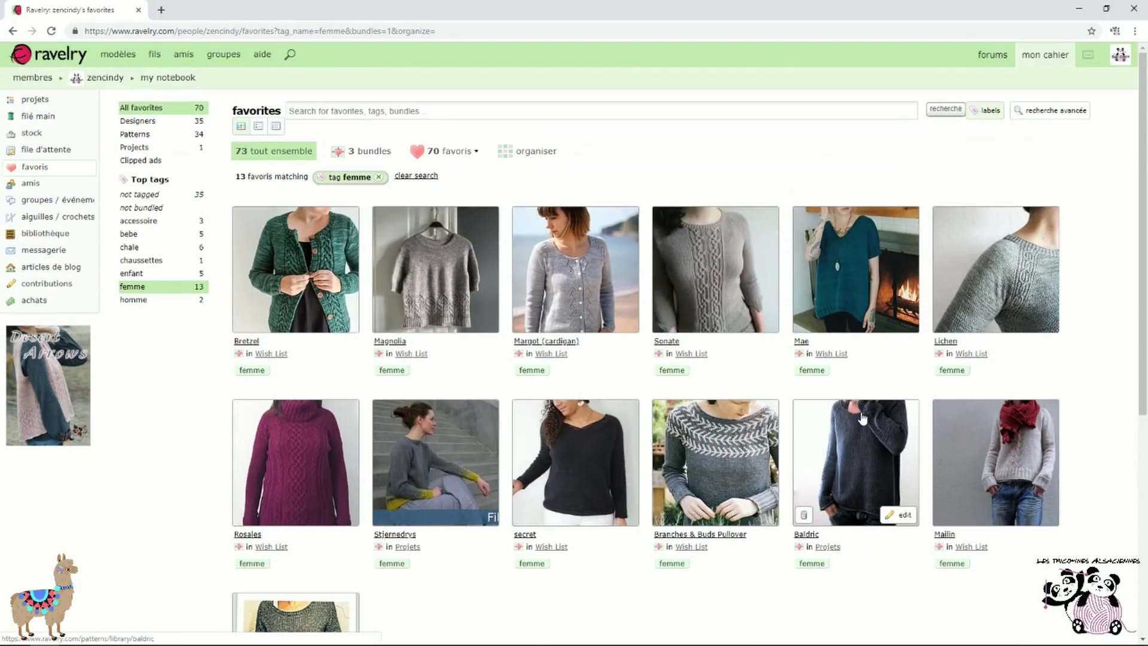
Switch the favorites page into organize mode listing every favorite
mouse_move(1047, 55)
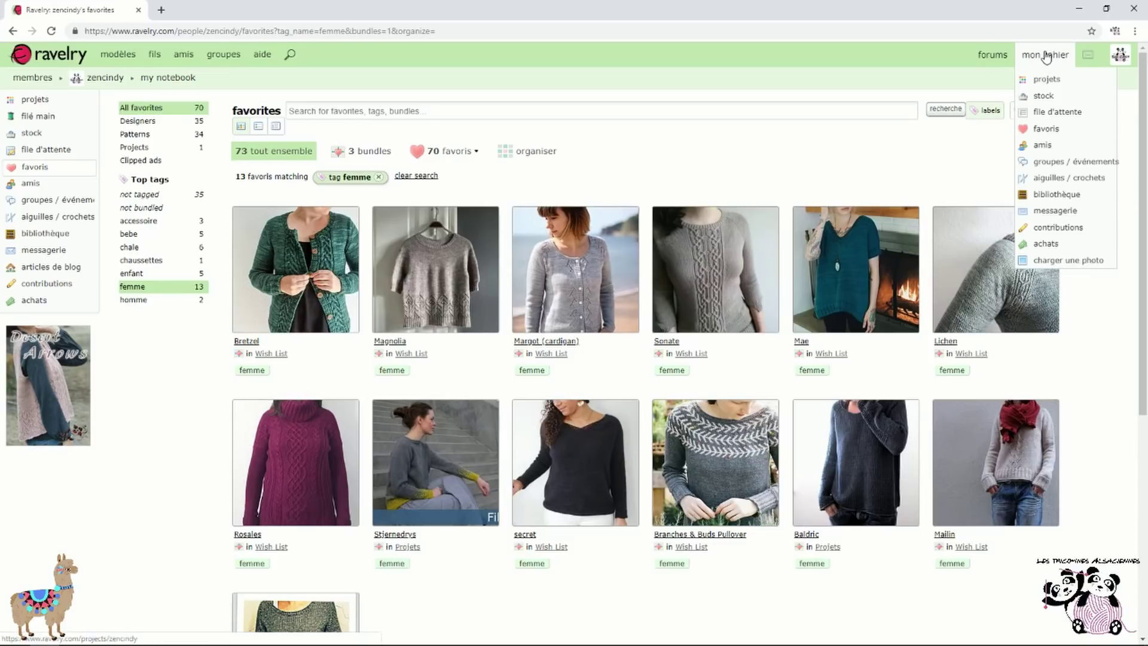
click(554, 151)
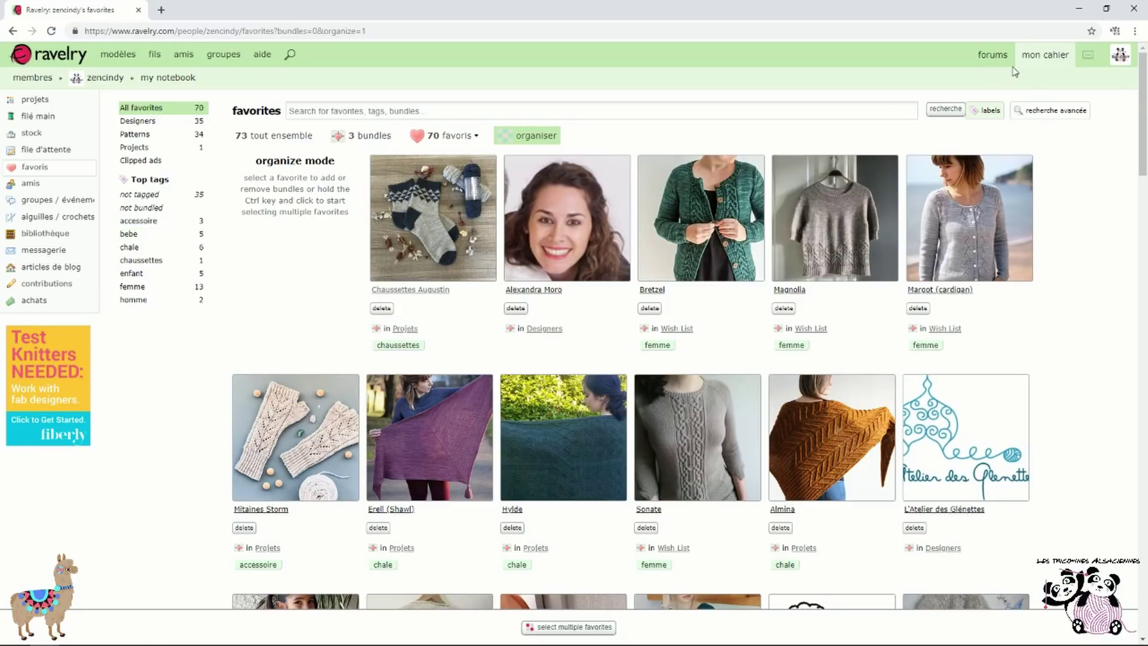
mouse_move(1060, 67)
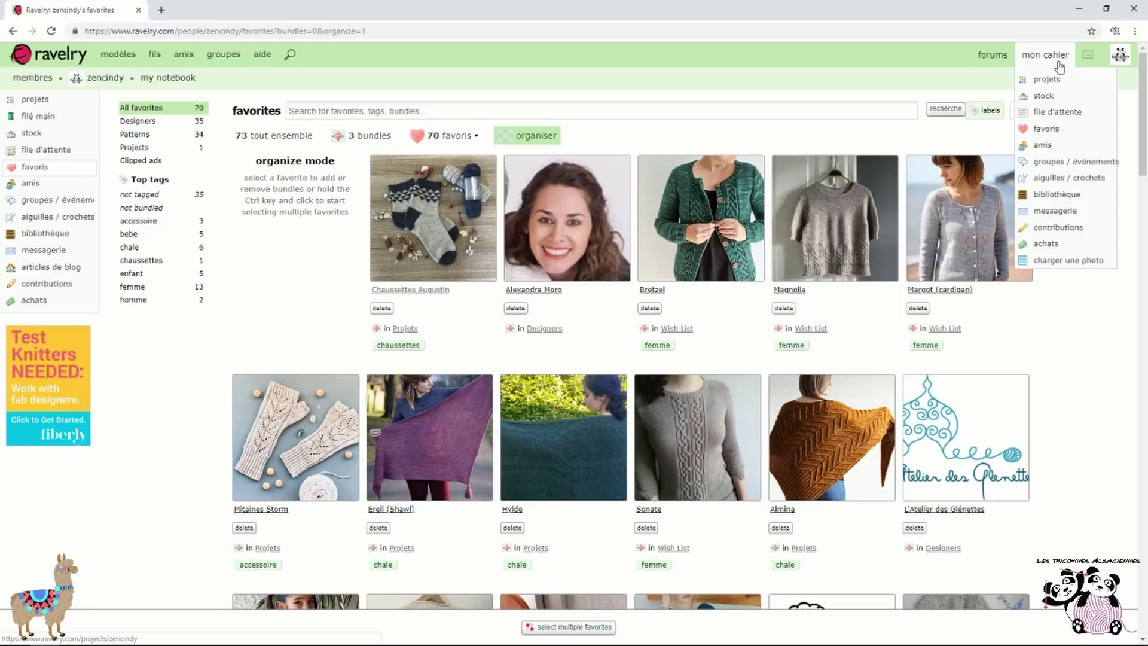
Search friends' projects from the friends list, browse the 1,546 results, and return to friends
click(1073, 147)
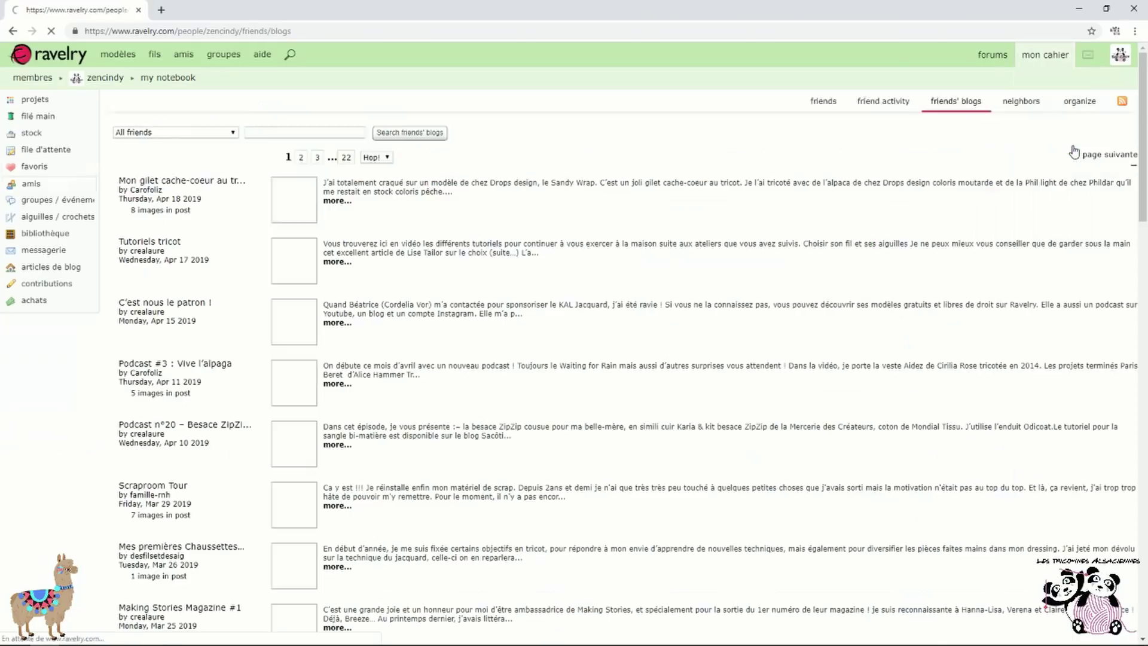
click(814, 97)
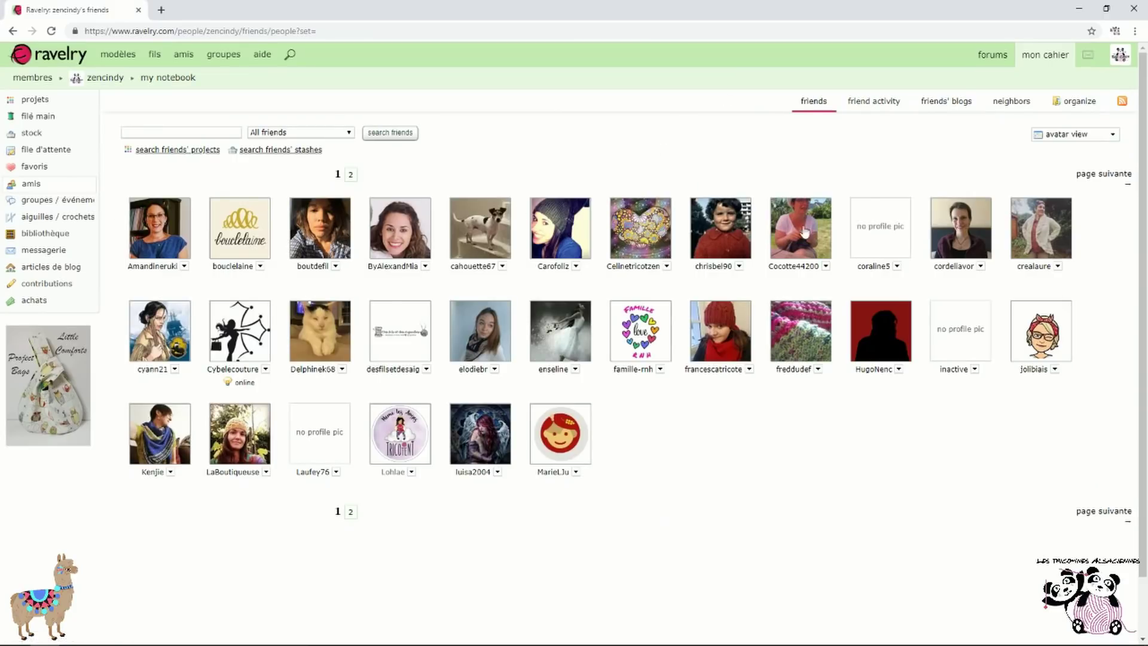
click(176, 155)
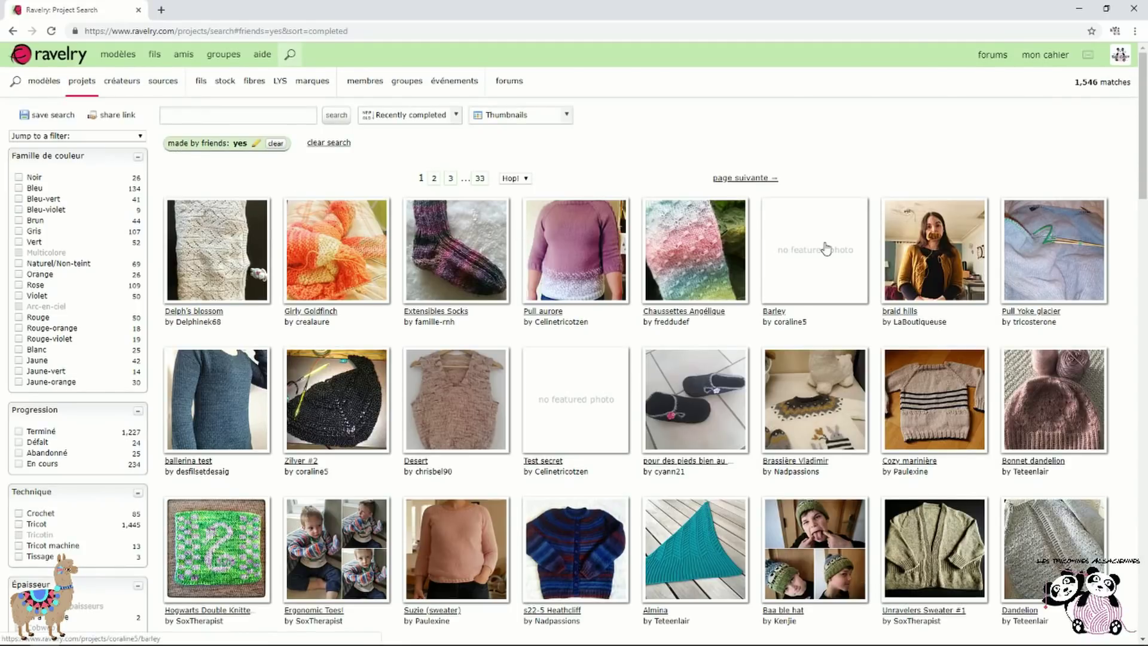
scroll(826, 248, down, 3)
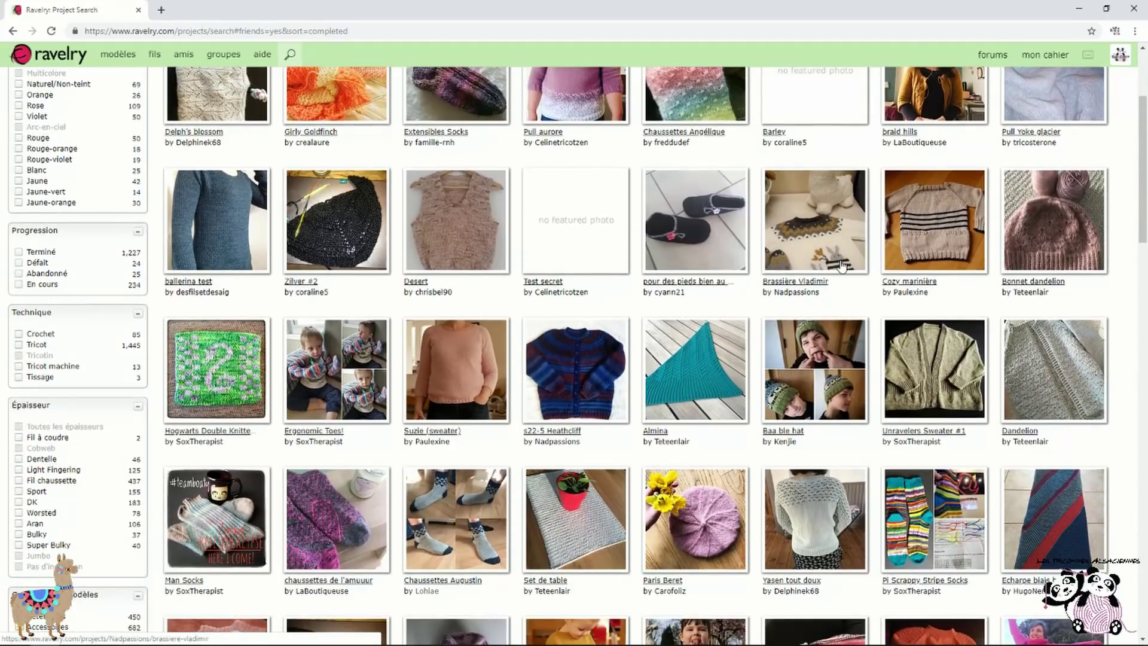
scroll(843, 266, down, 3)
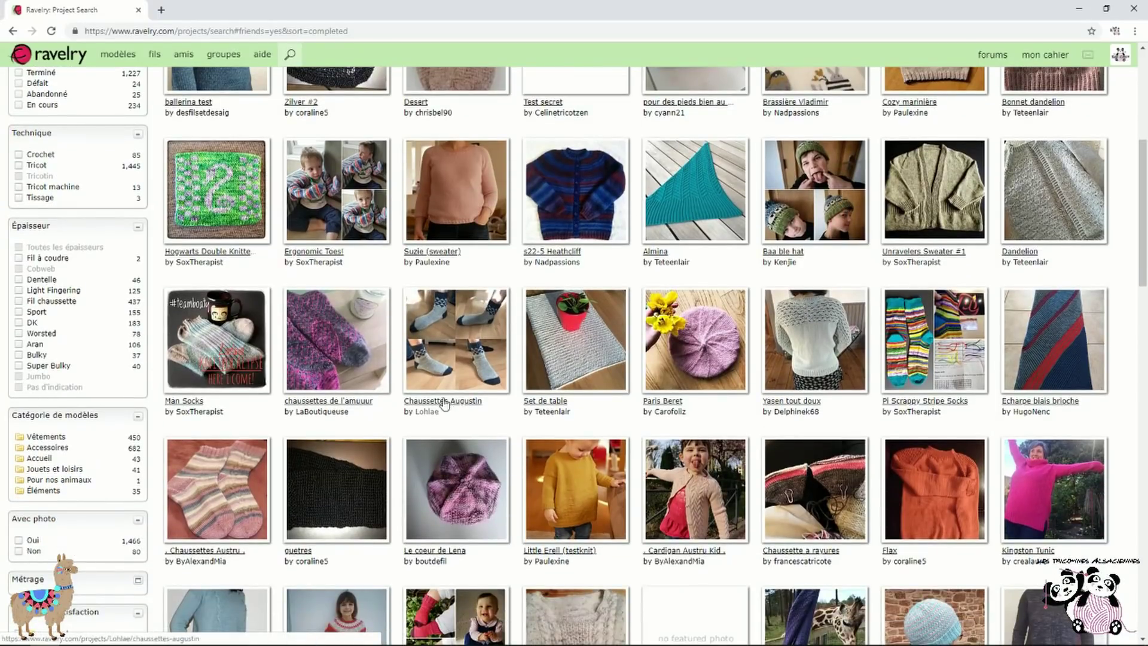
scroll(625, 410, up, 6)
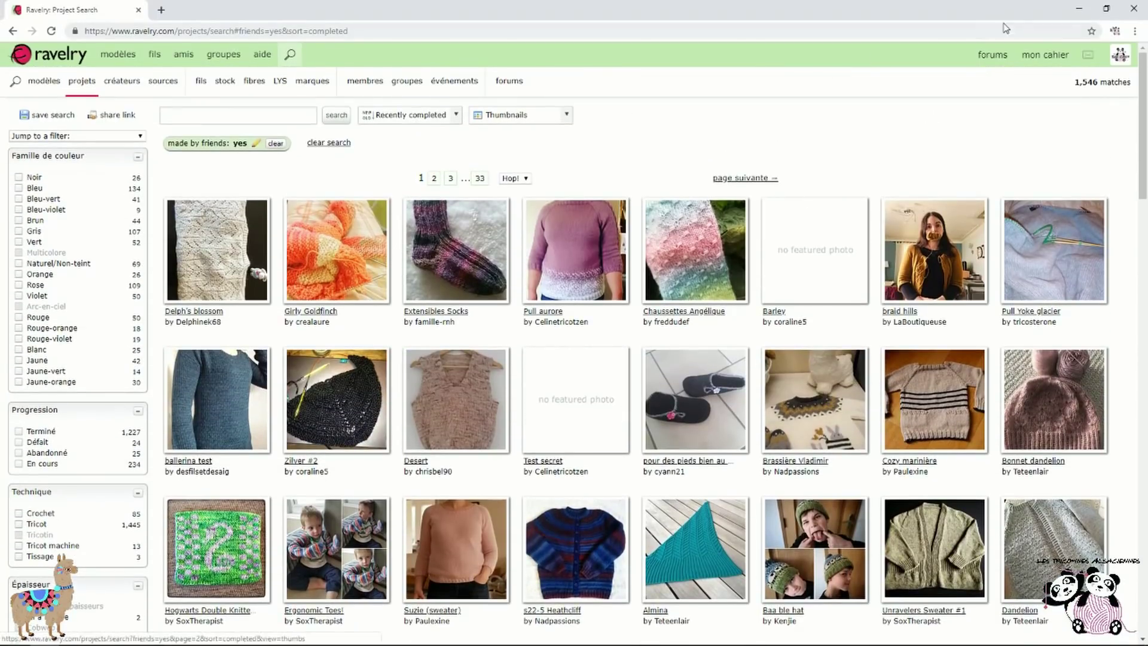
mouse_move(1045, 54)
click(1040, 146)
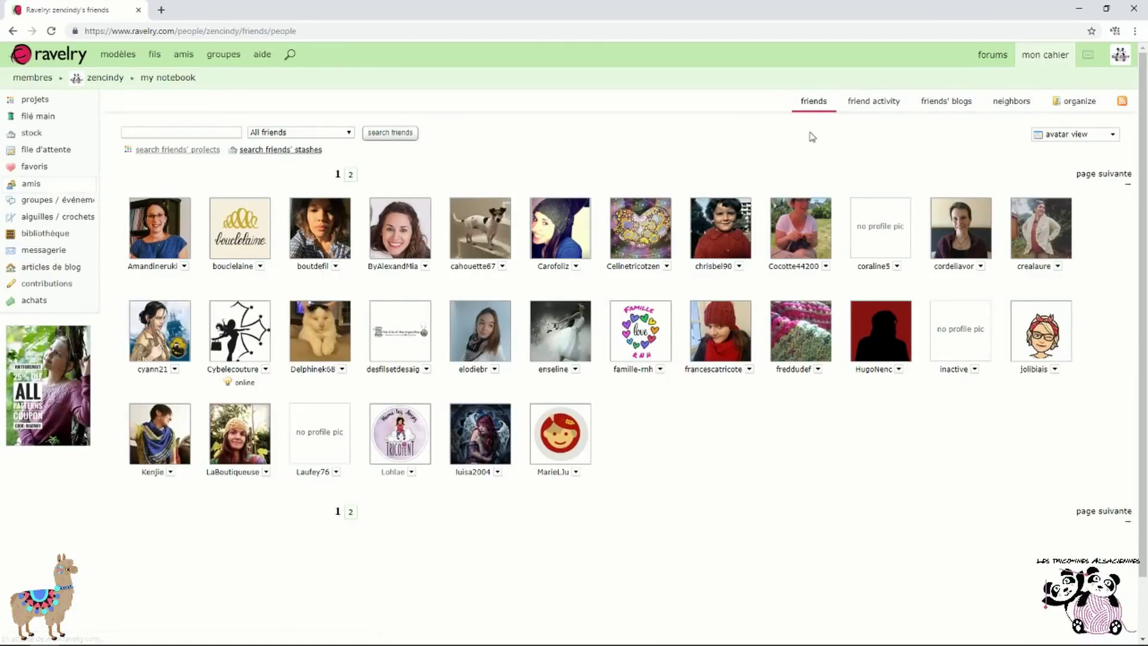
Scroll through the friend activity feed of recent projects, favorites and queued patterns
click(883, 103)
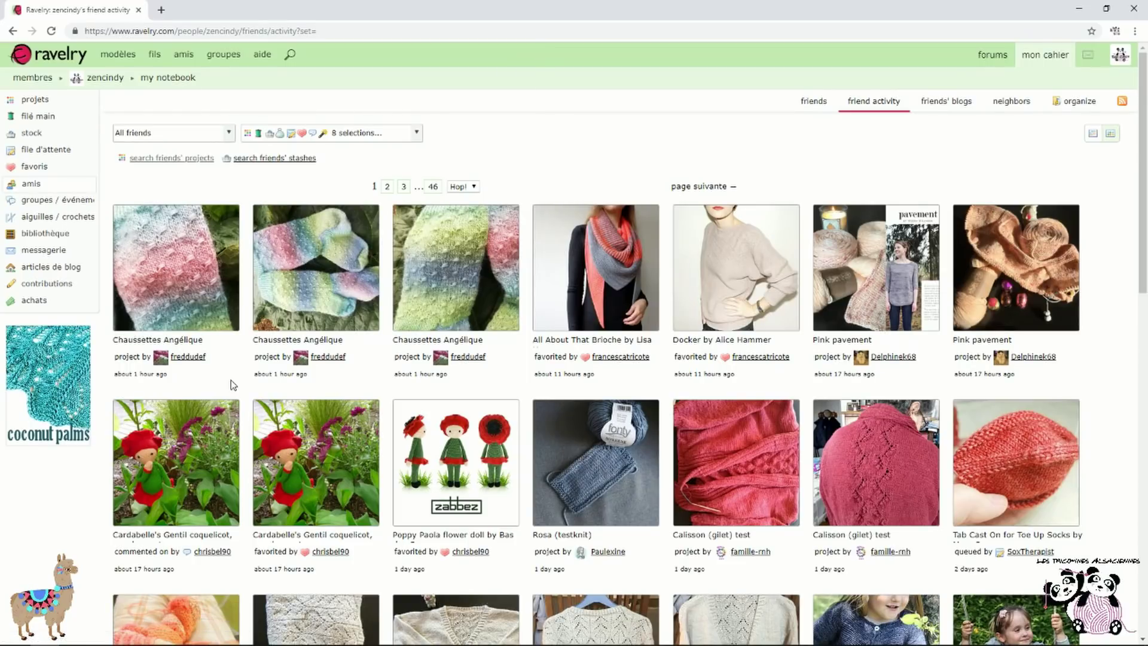
scroll(243, 387, down, 1)
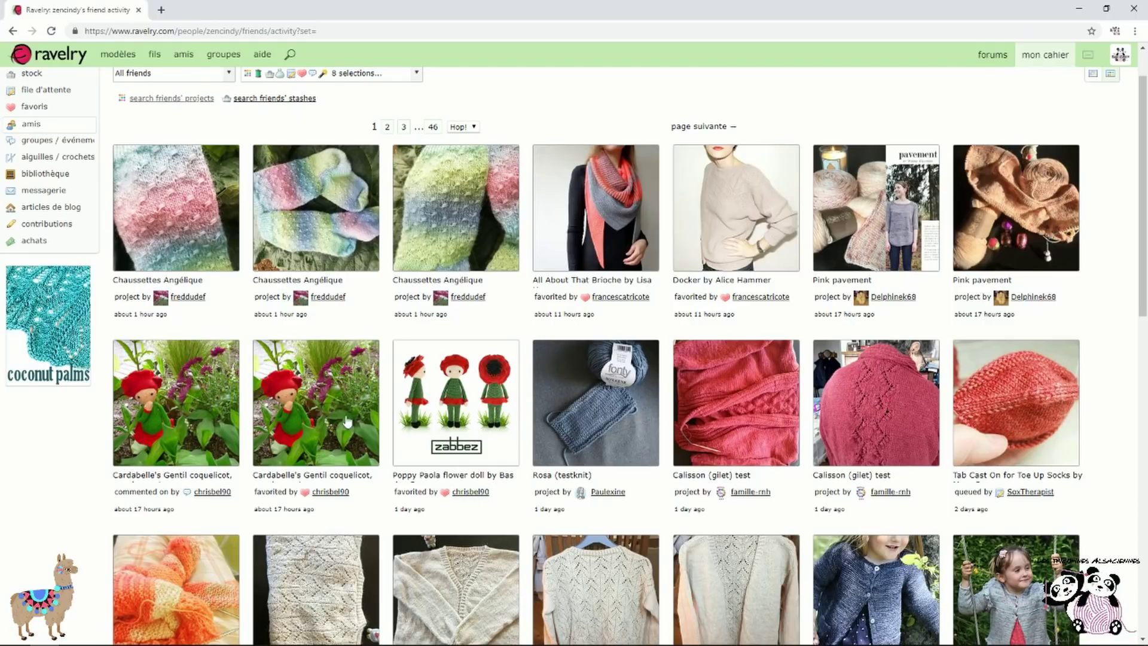
scroll(459, 431, down, 5)
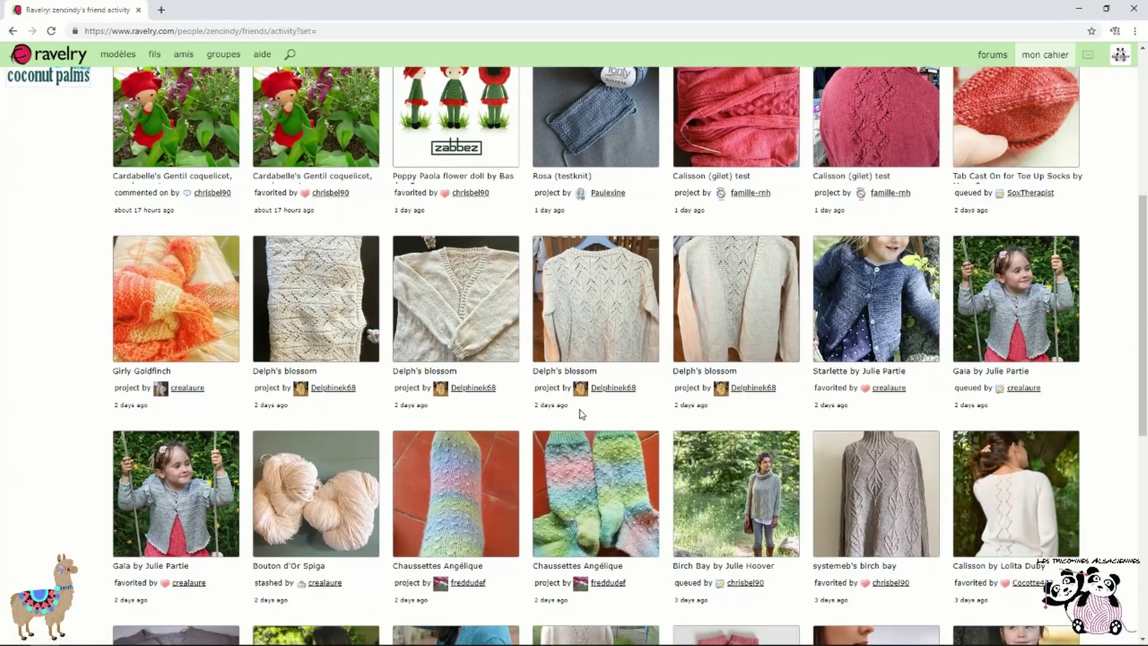
scroll(584, 413, down, 6)
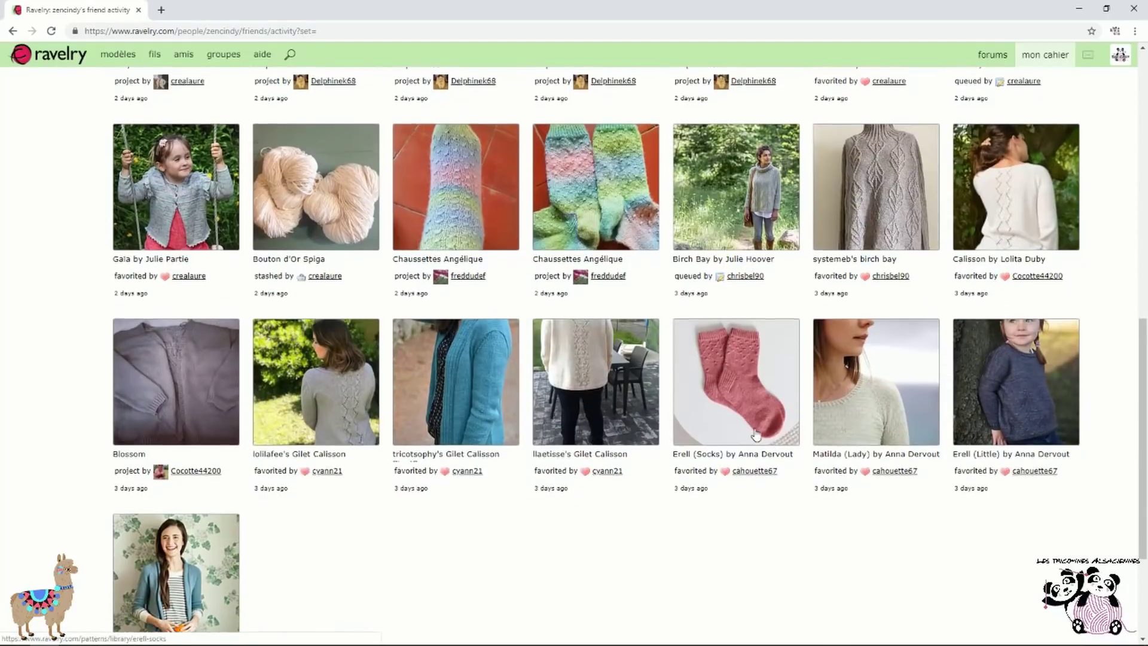
scroll(757, 433, down, 2)
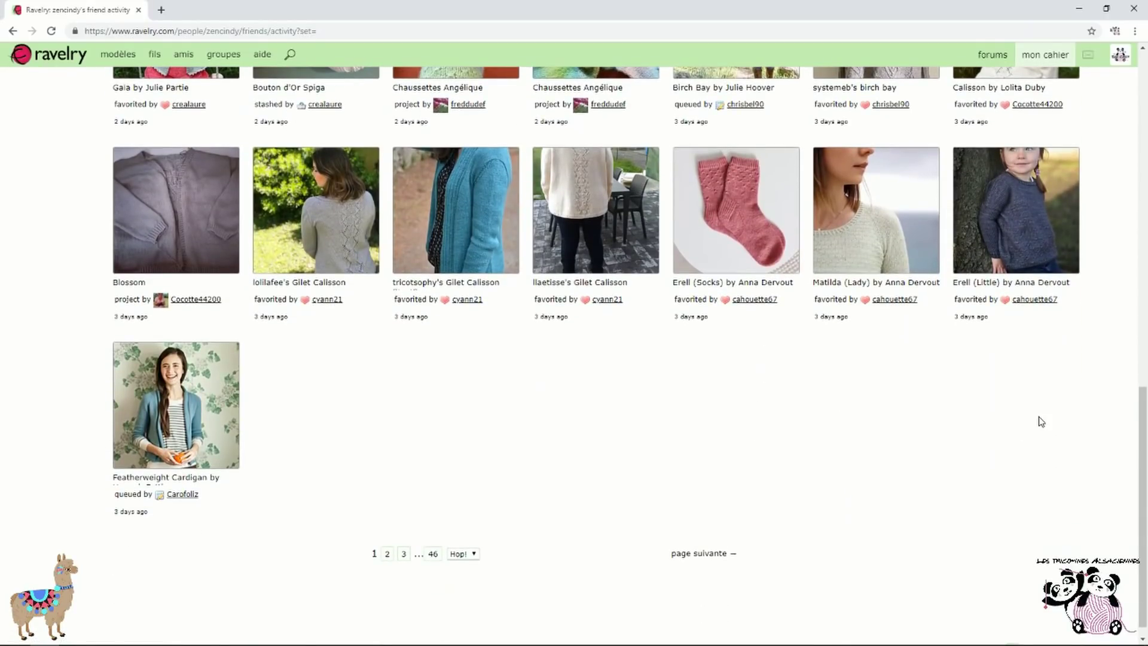
scroll(1041, 422, up, 1)
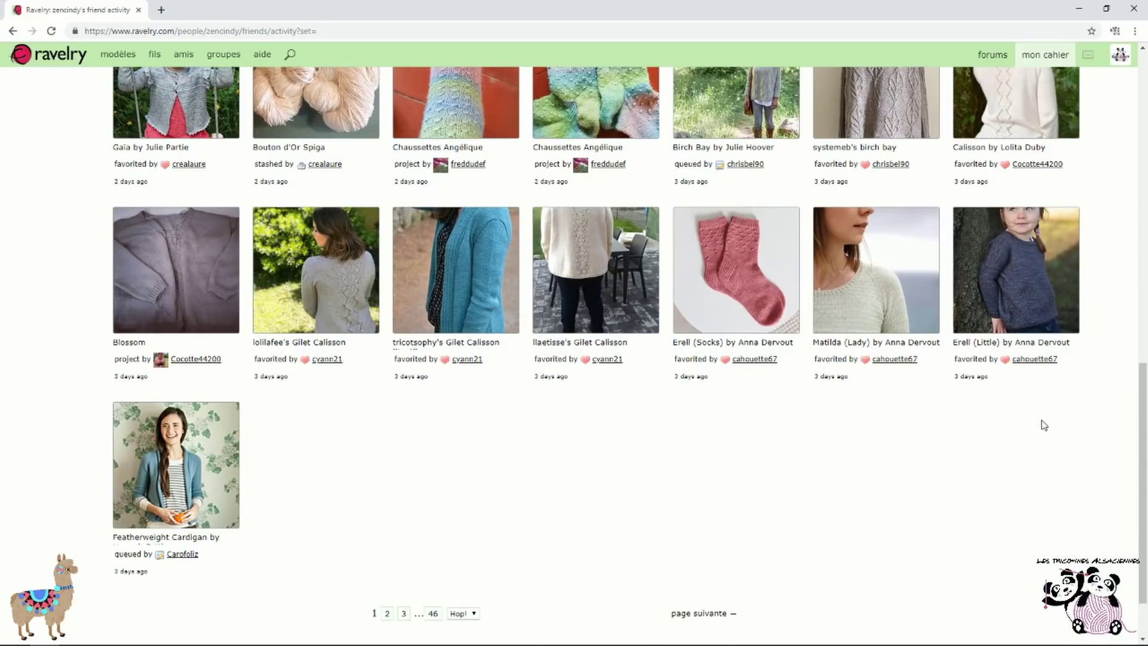
scroll(1043, 425, up, 1)
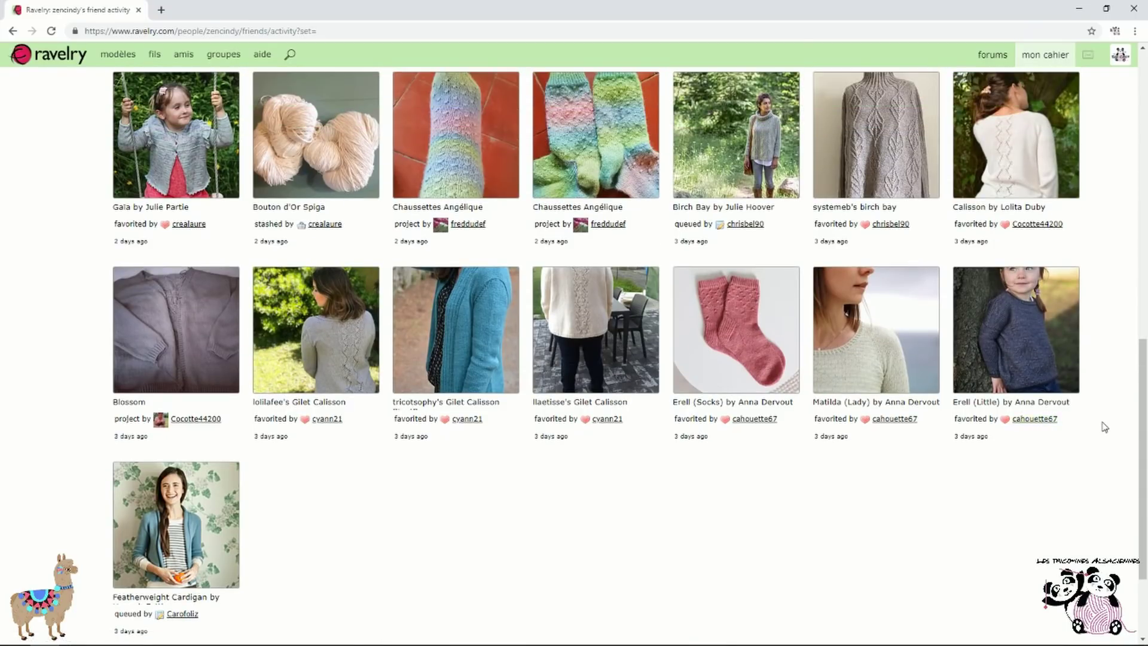
scroll(1094, 392, up, 7)
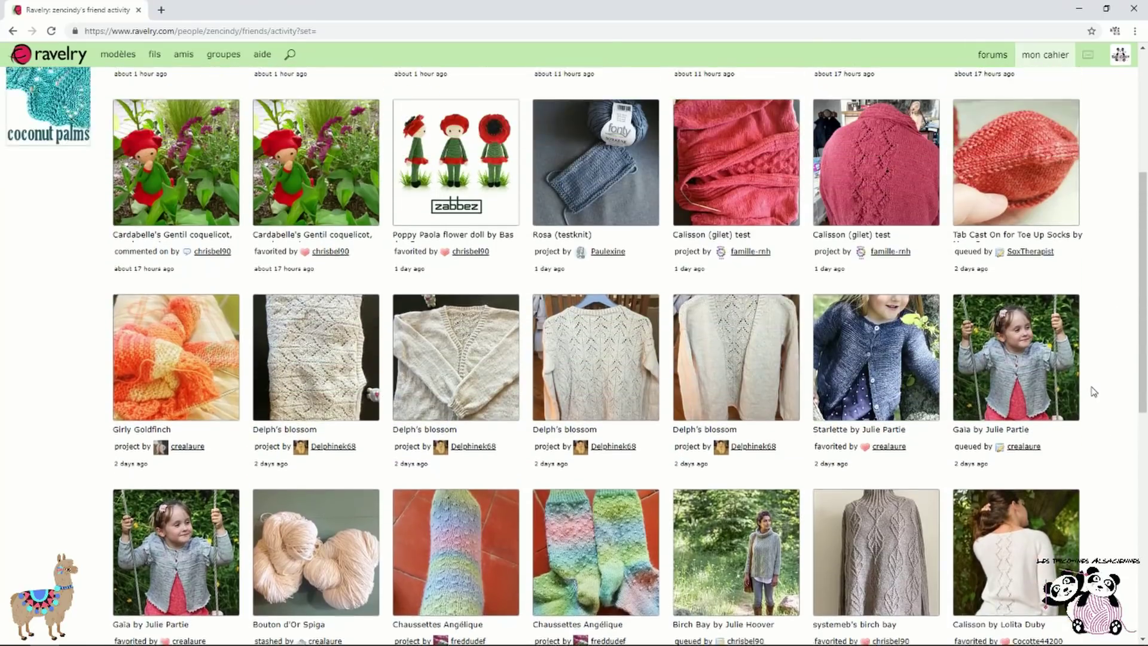
scroll(1094, 391, up, 5)
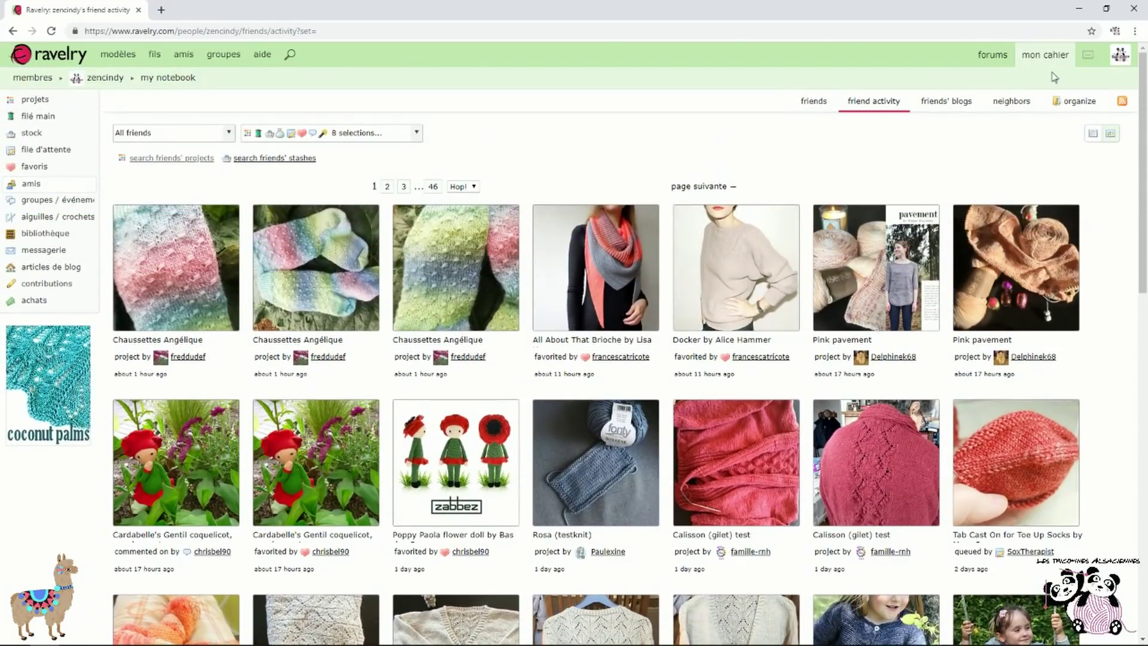
mouse_move(1047, 51)
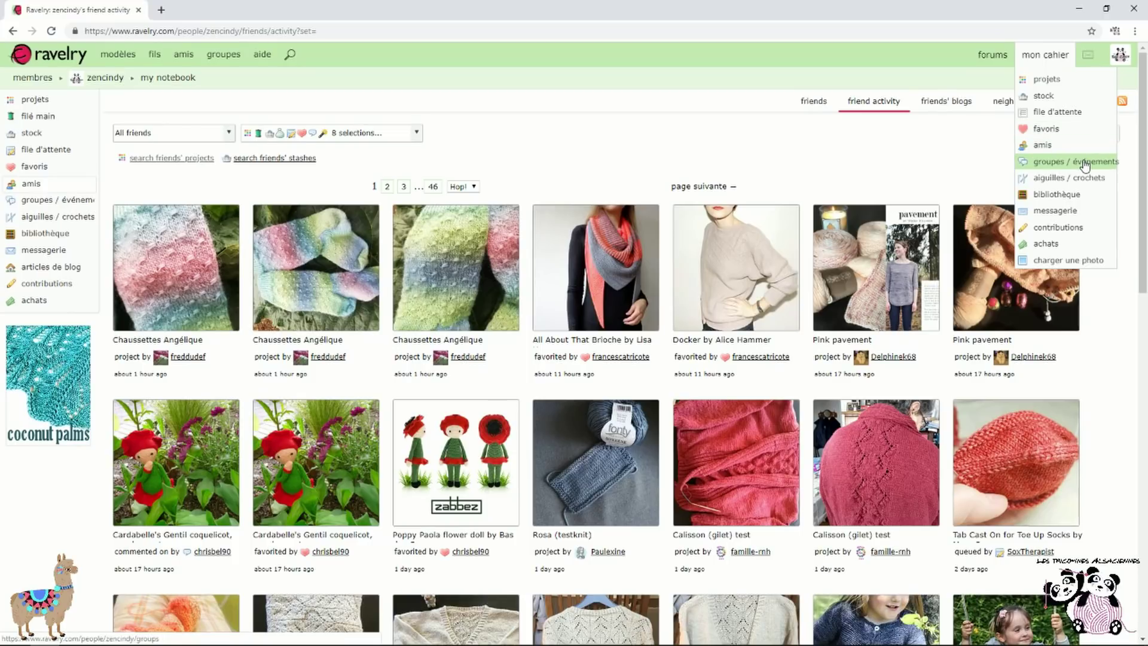
Open the pattern library and show the Ajoutés récemment set sorted by date added
click(1078, 202)
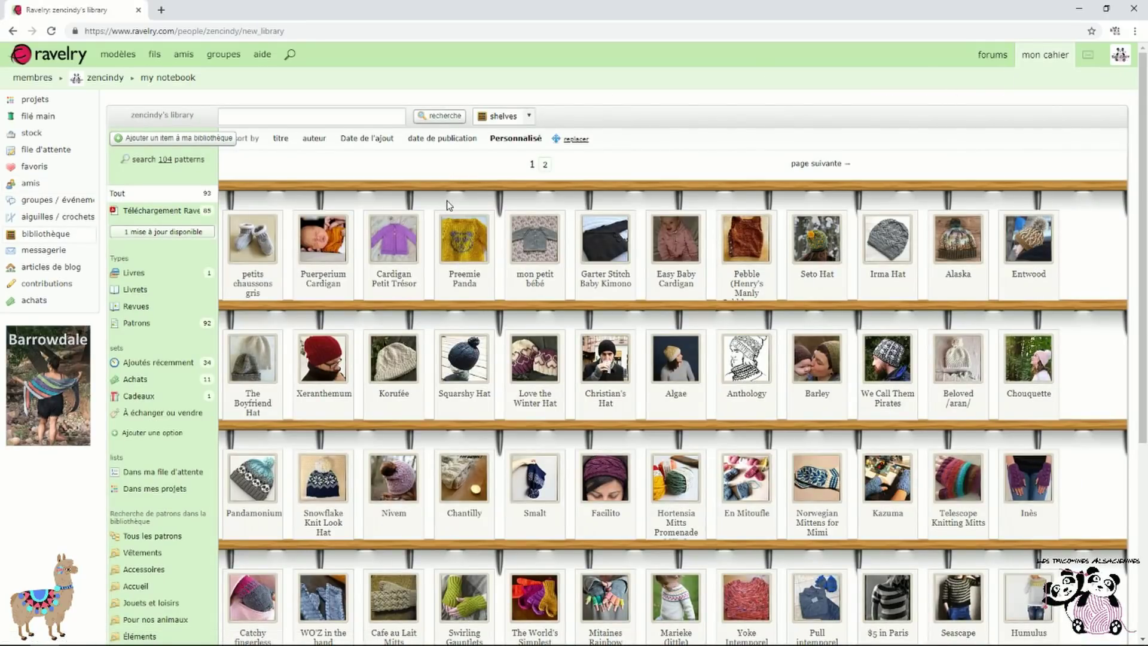
scroll(447, 200, down, 5)
scroll(485, 361, up, 4)
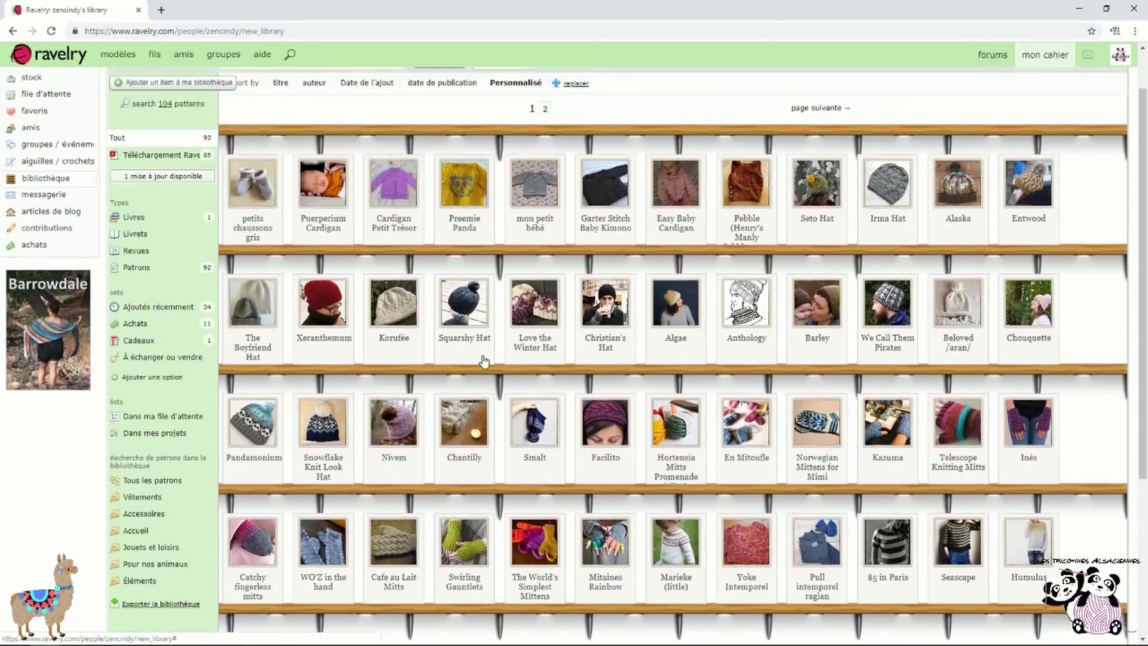
scroll(484, 361, up, 1)
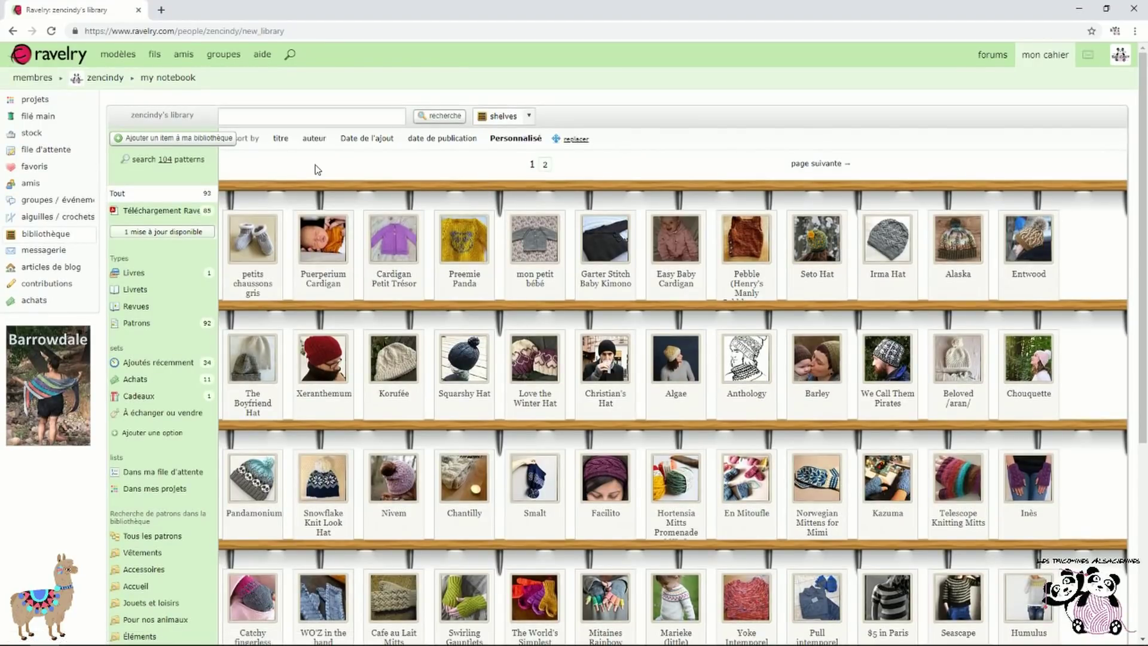
scroll(317, 170, down, 2)
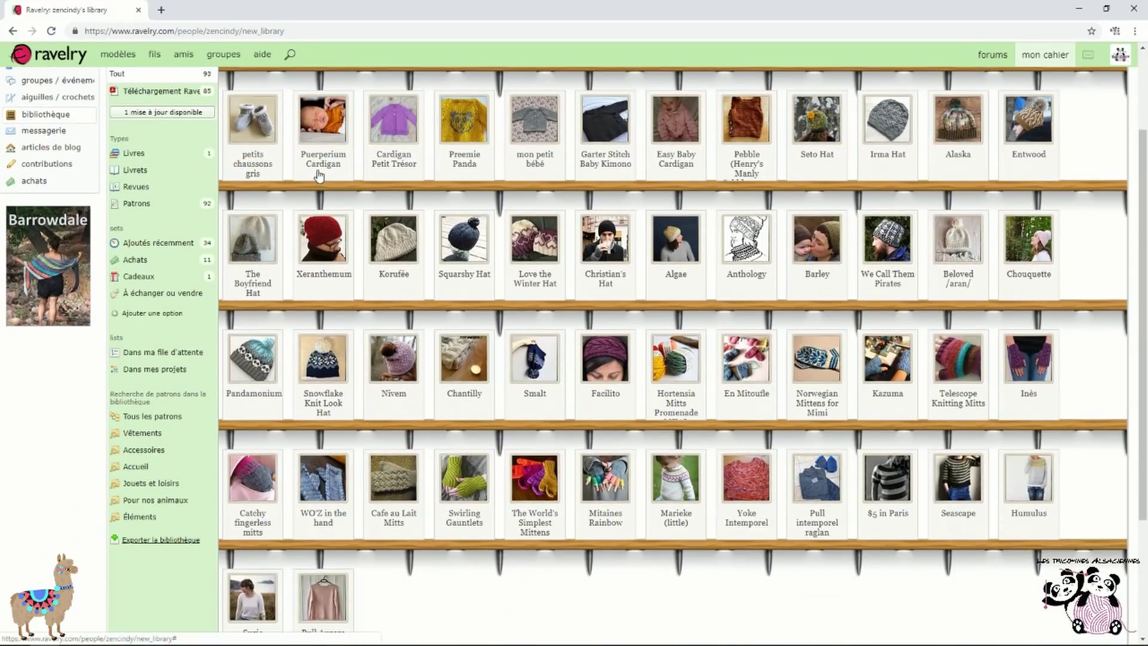
click(171, 245)
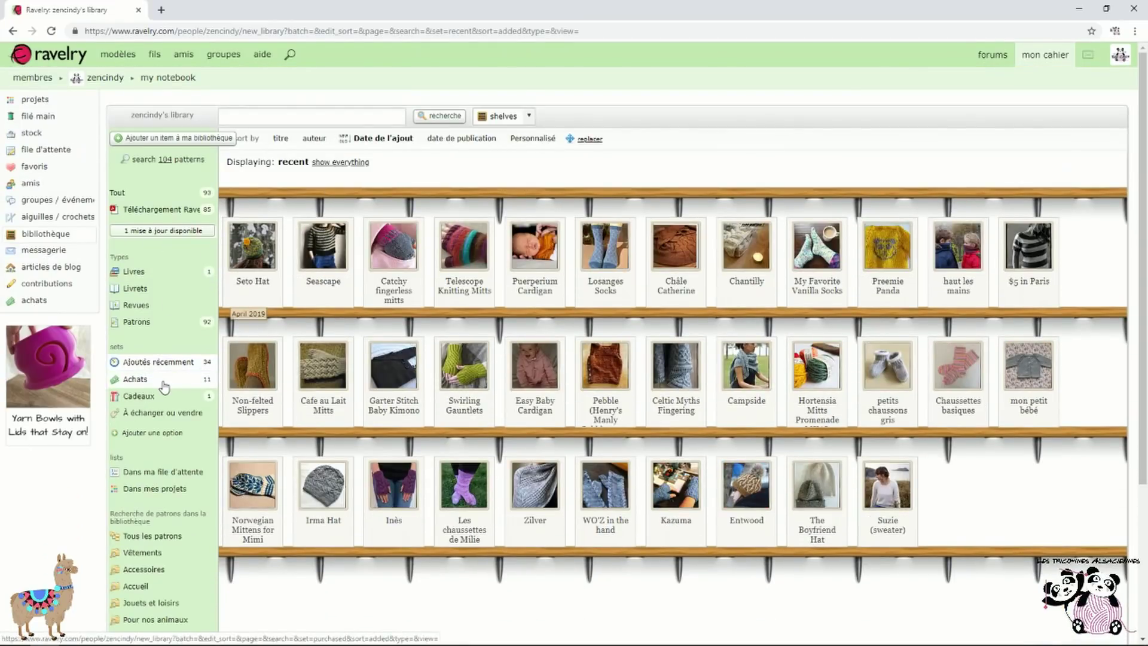
Update the Blossom (cardigan) pattern from the Achats set, then view the Cadeaux set holding Fjord
click(164, 388)
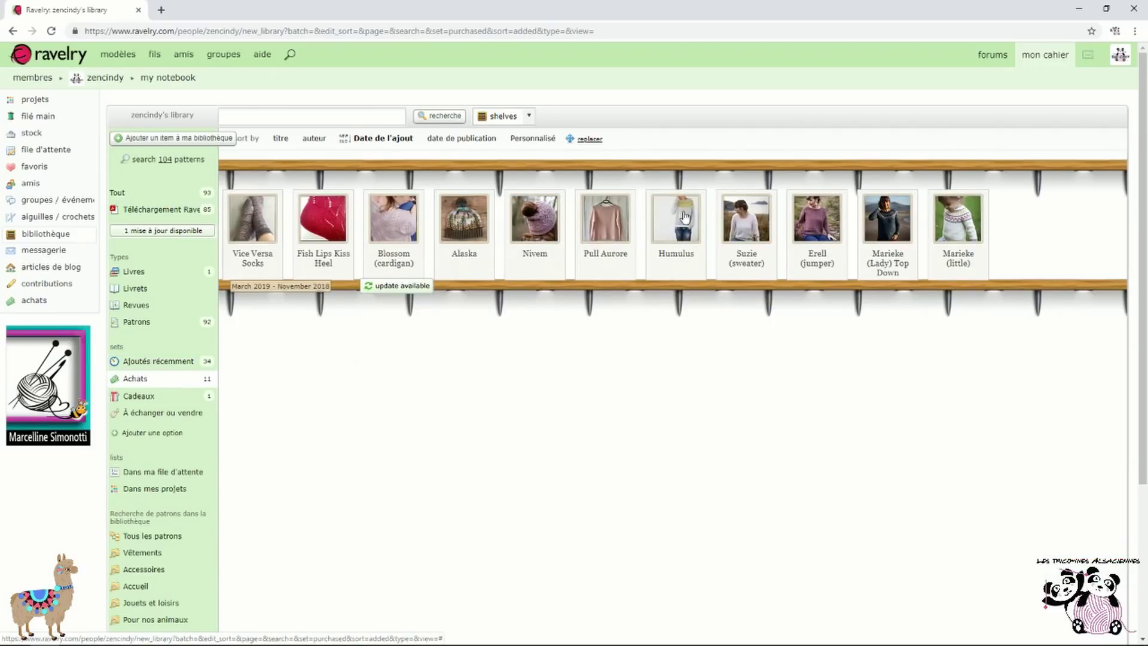
scroll(436, 315, down, 1)
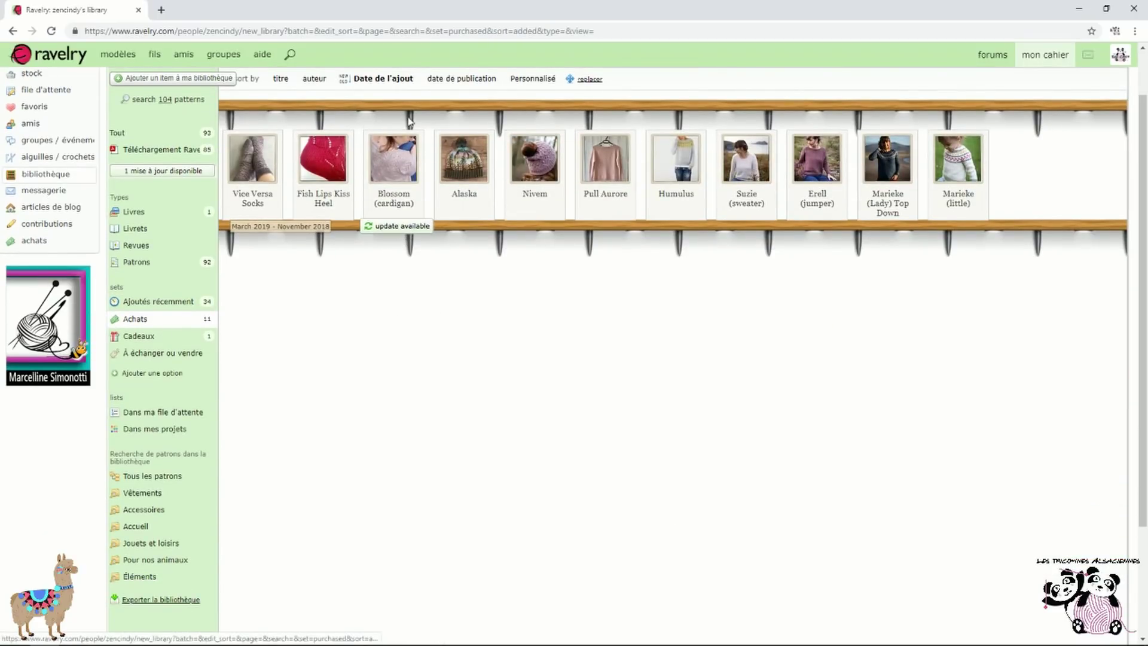
click(406, 227)
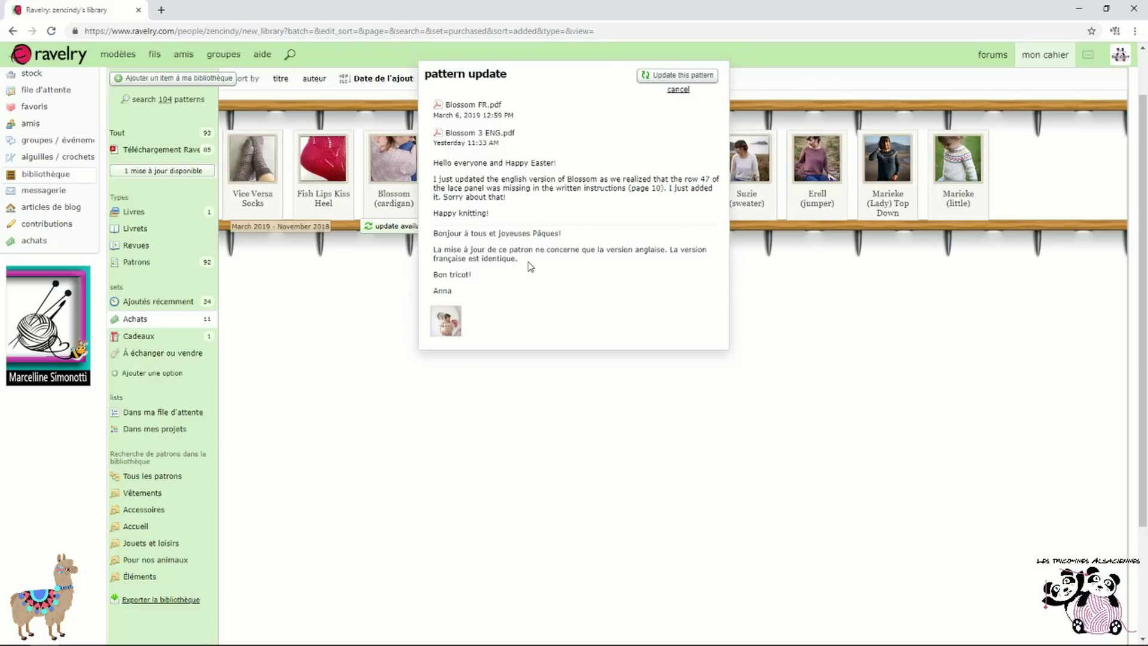
click(678, 75)
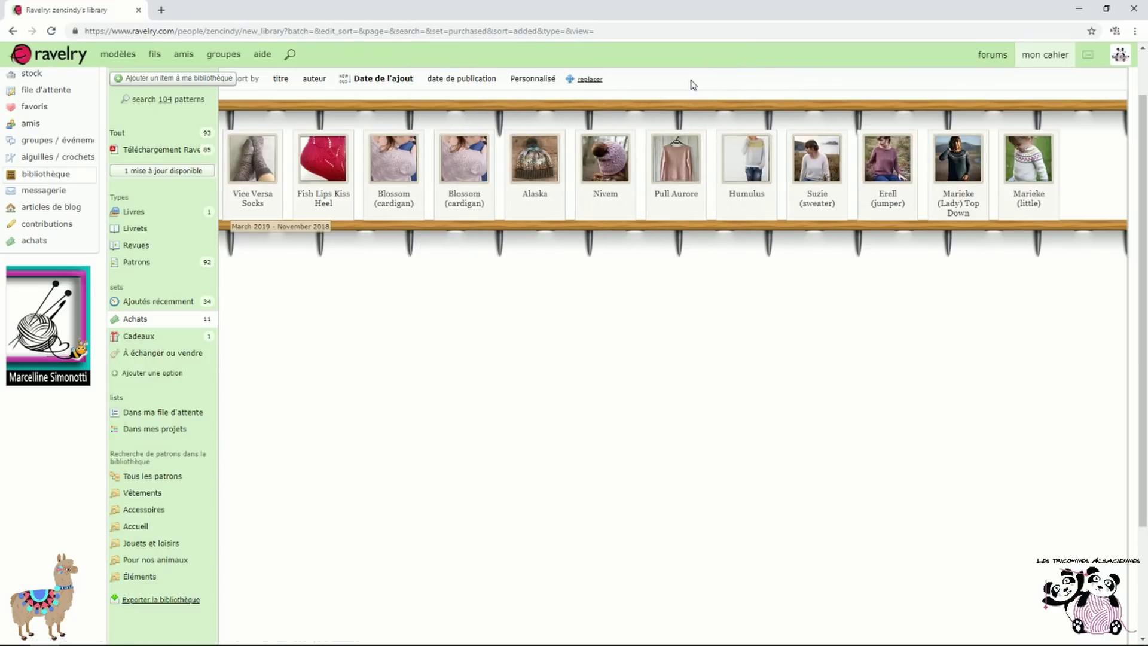
click(173, 338)
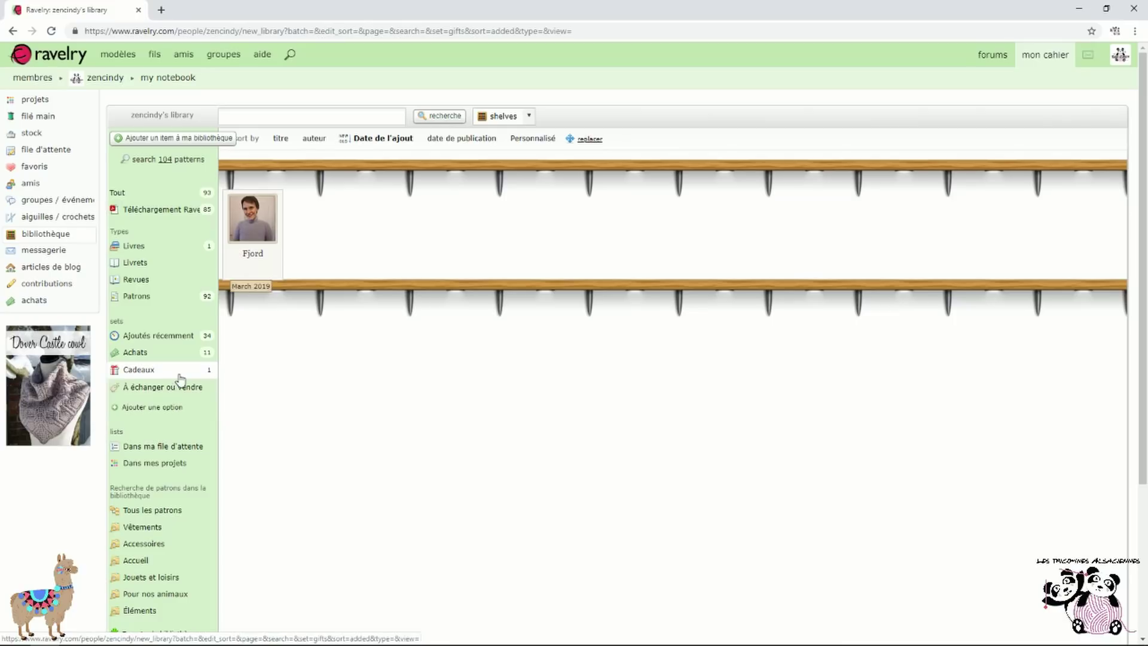
Search the library's Vêtements patterns and narrow them to Sport weight
scroll(179, 380, down, 3)
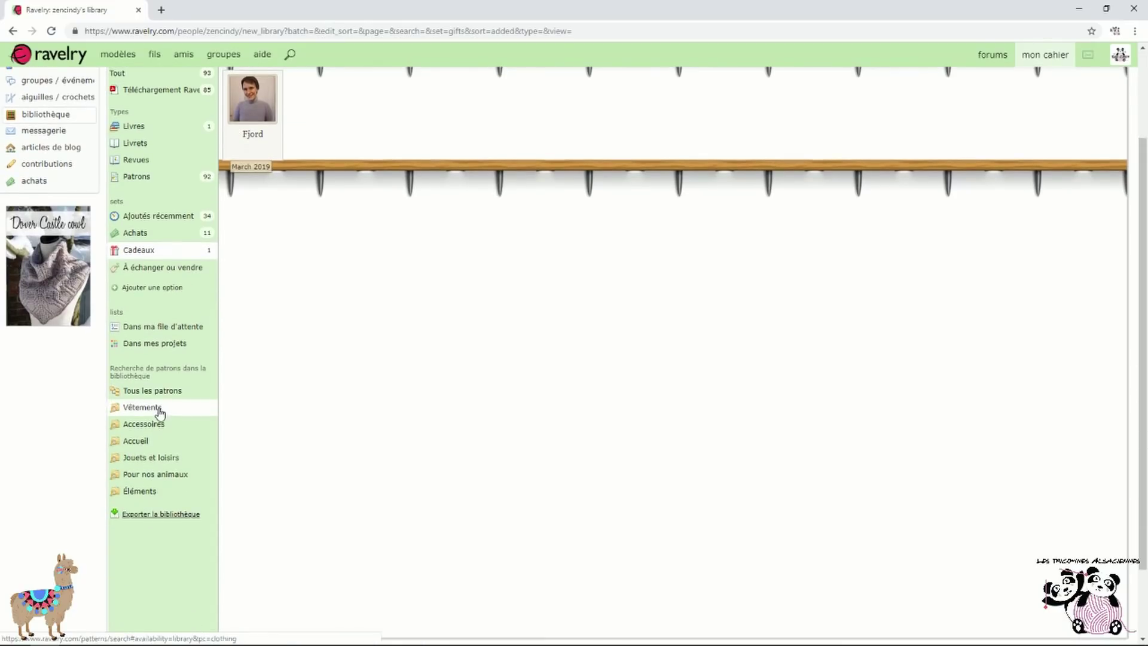
click(167, 416)
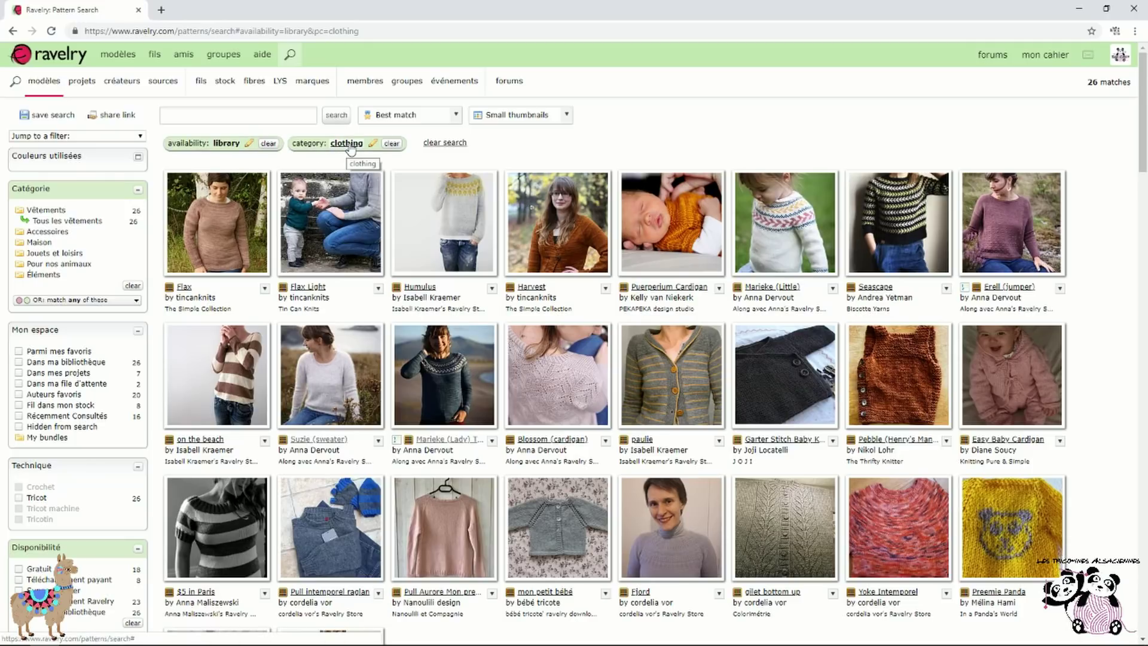
scroll(98, 404, down, 6)
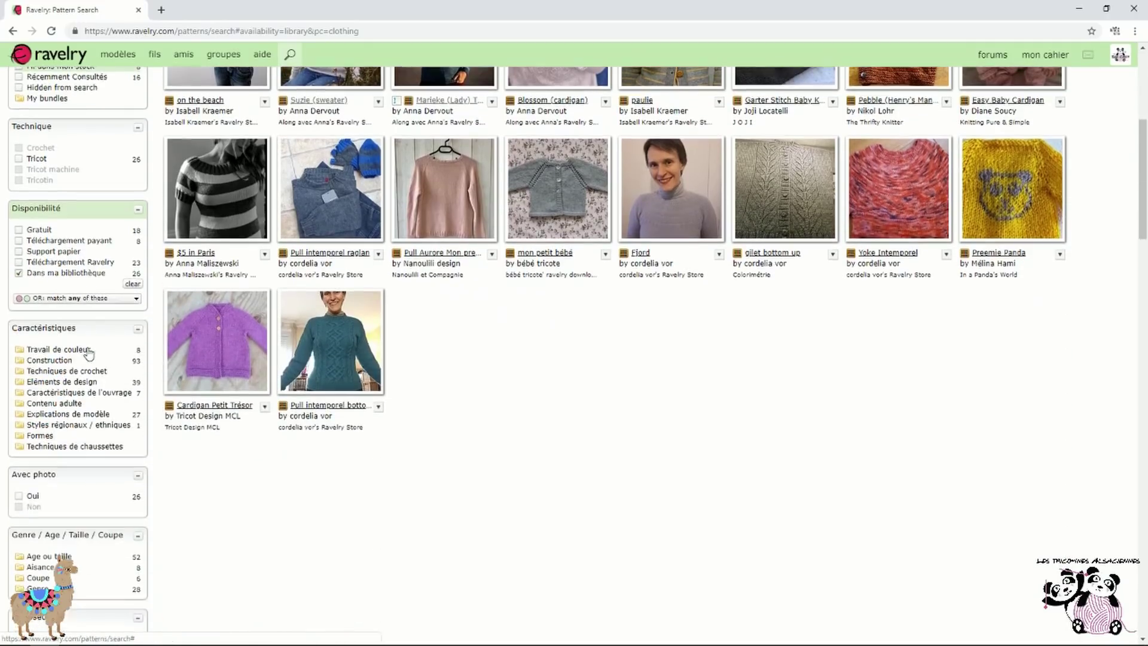
scroll(92, 407, down, 5)
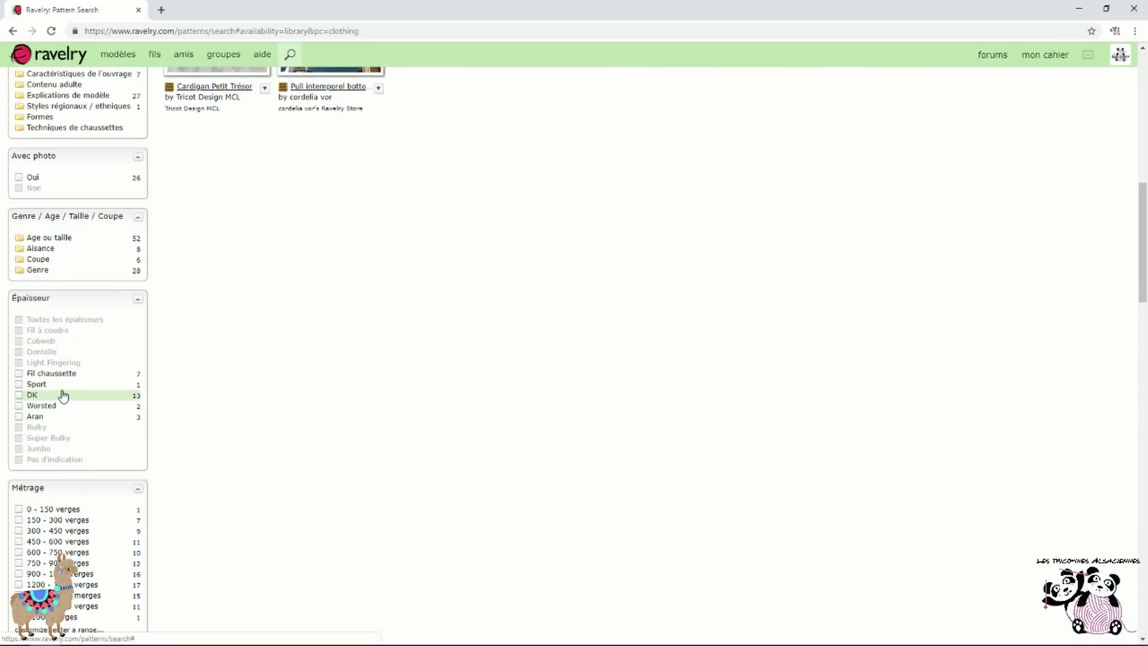
click(65, 389)
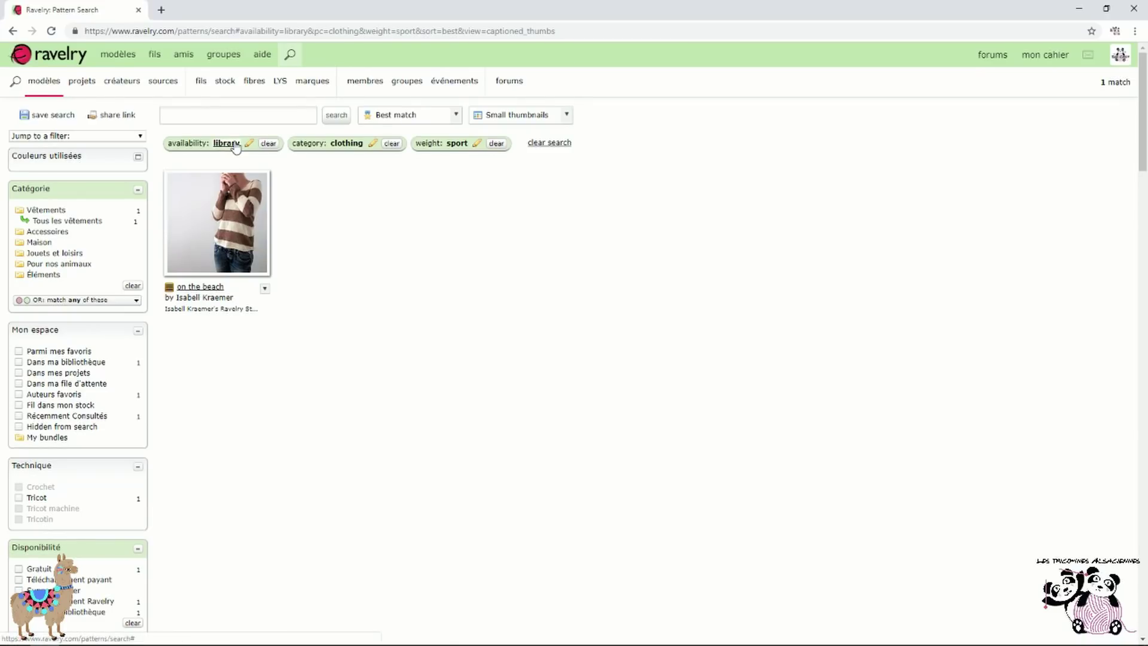
Return to the pattern library shelves via mon cahier > bibliothèque
mouse_move(1046, 57)
click(1088, 193)
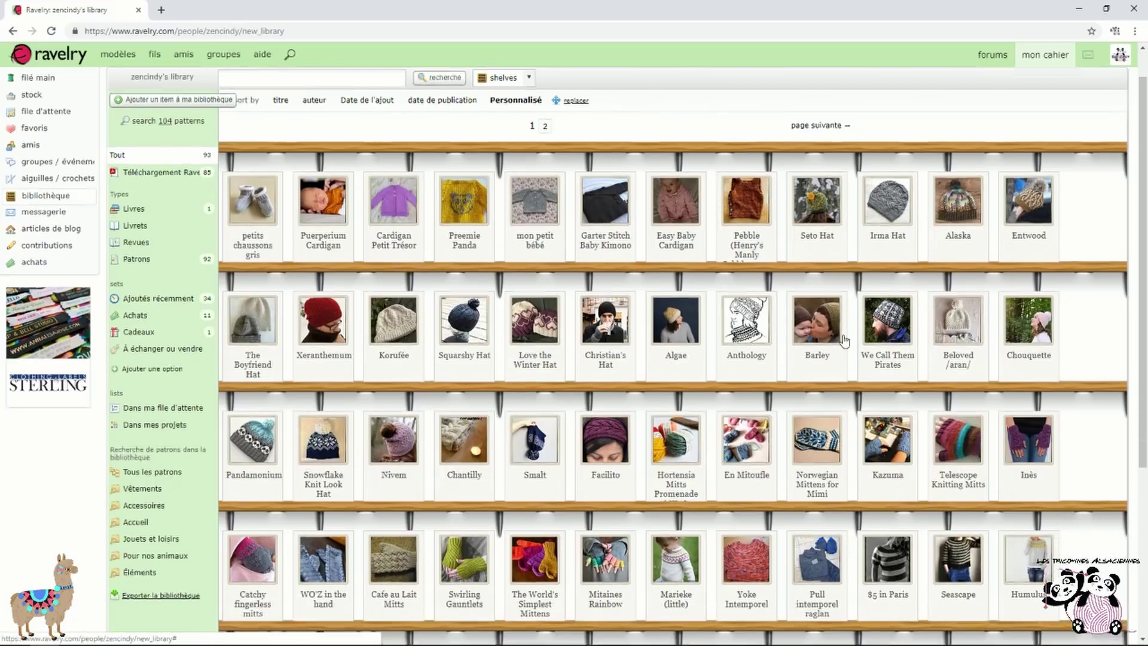
scroll(837, 347, down, 3)
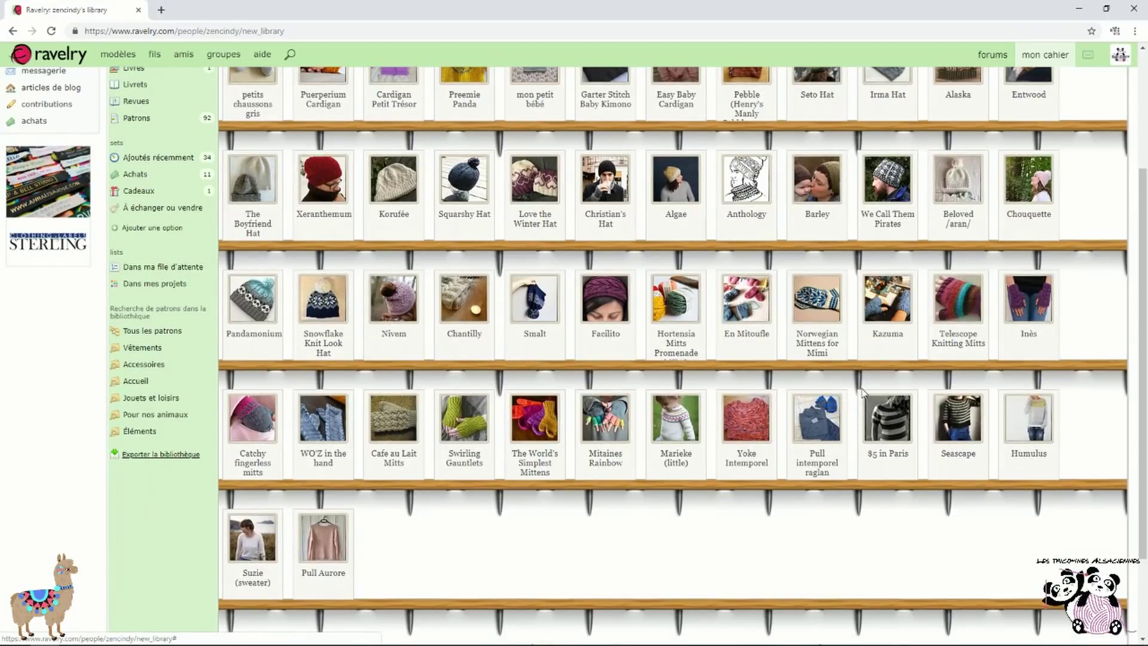
scroll(684, 485, up, 3)
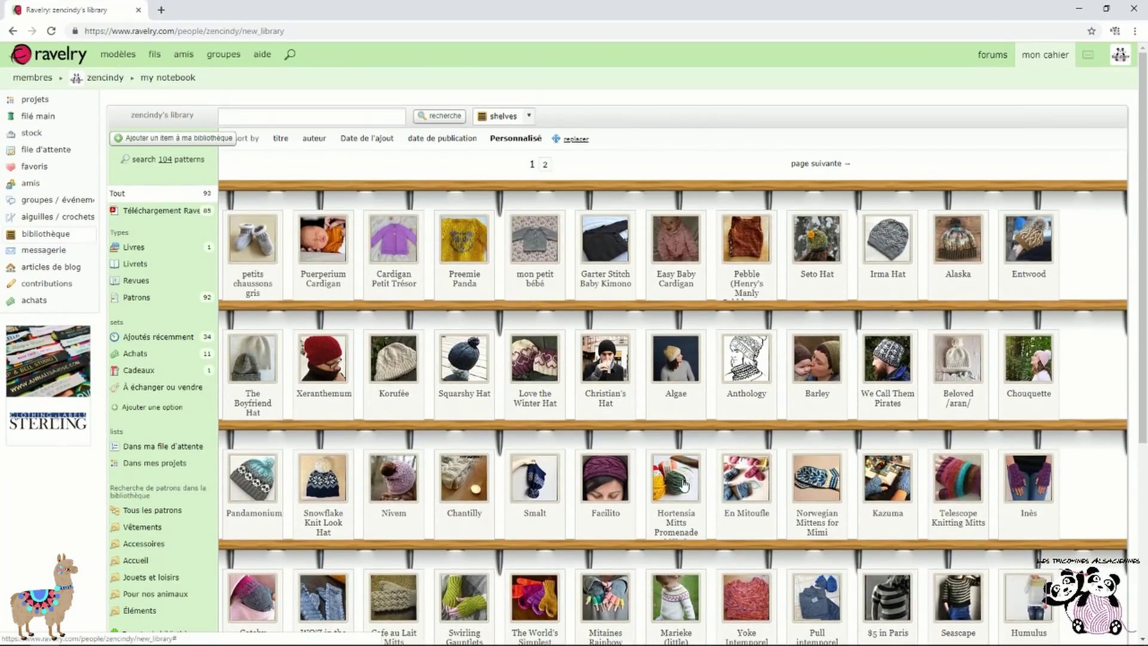
mouse_move(1067, 49)
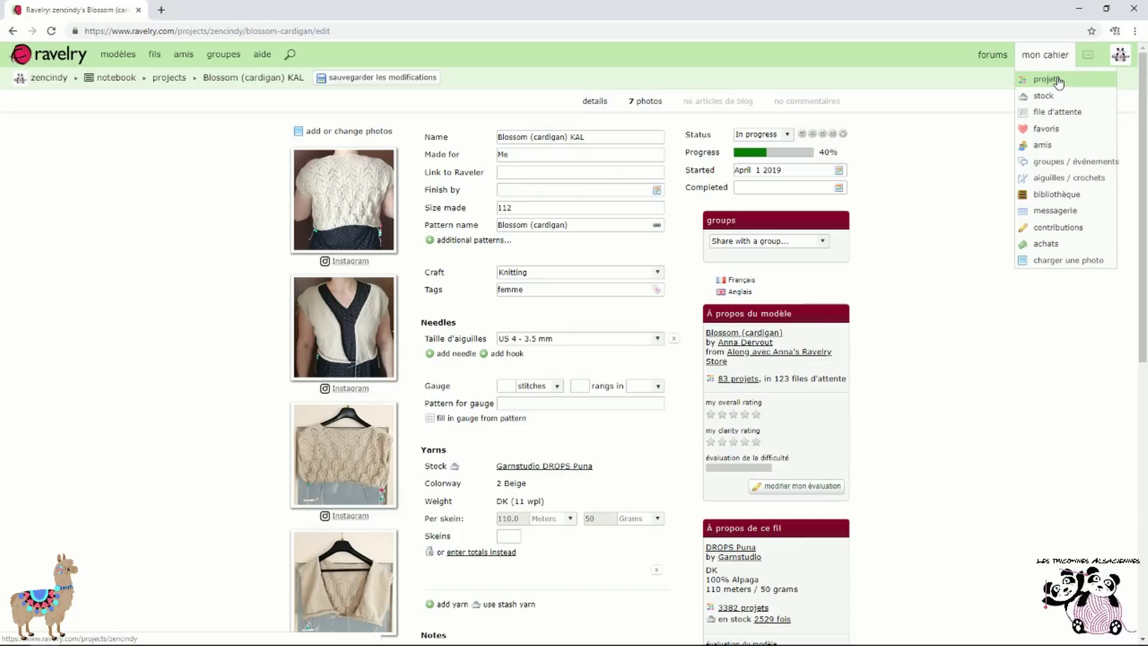
From the Blossom (cardigan) KAL project, find a purple Blossom knitted in DROPS Puna
click(1057, 80)
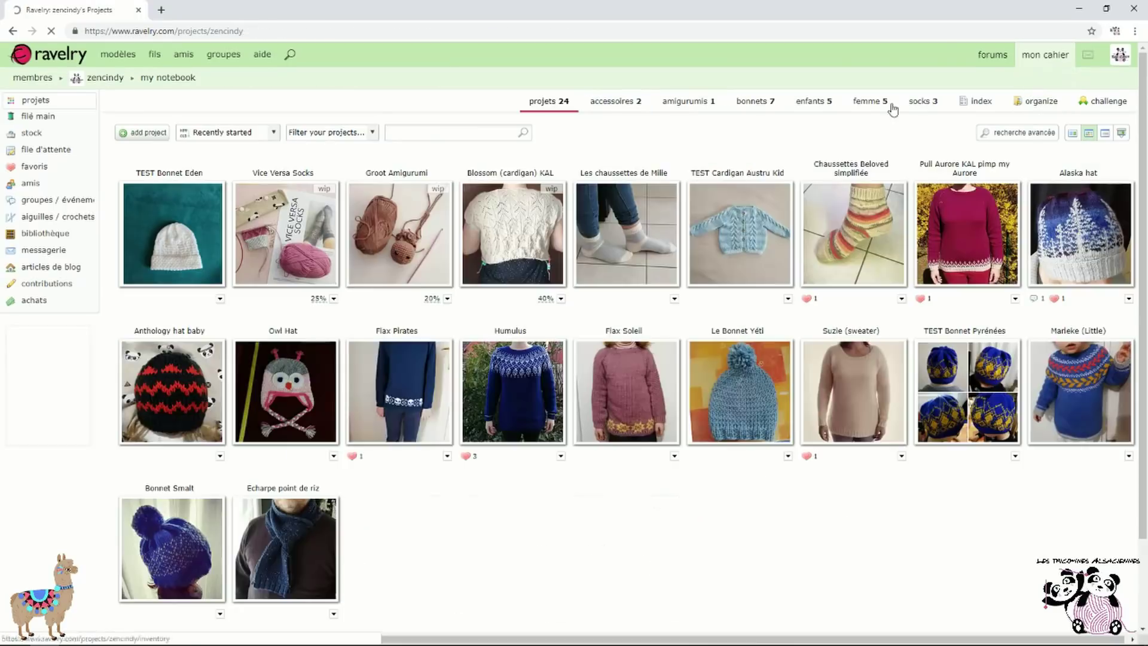
click(539, 177)
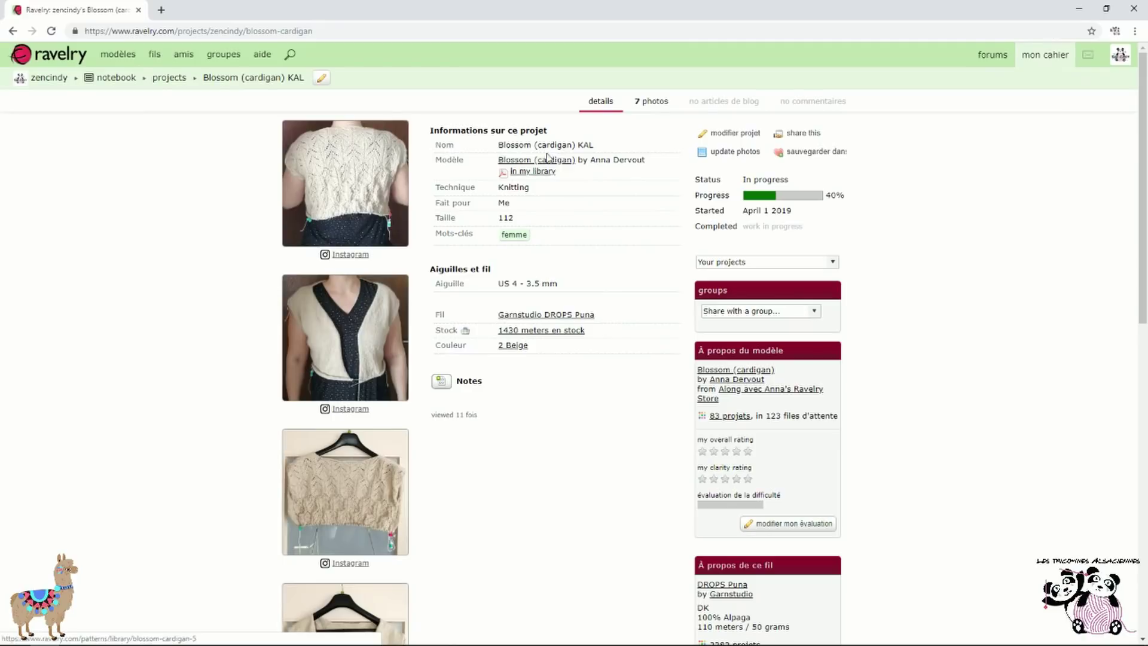
click(543, 169)
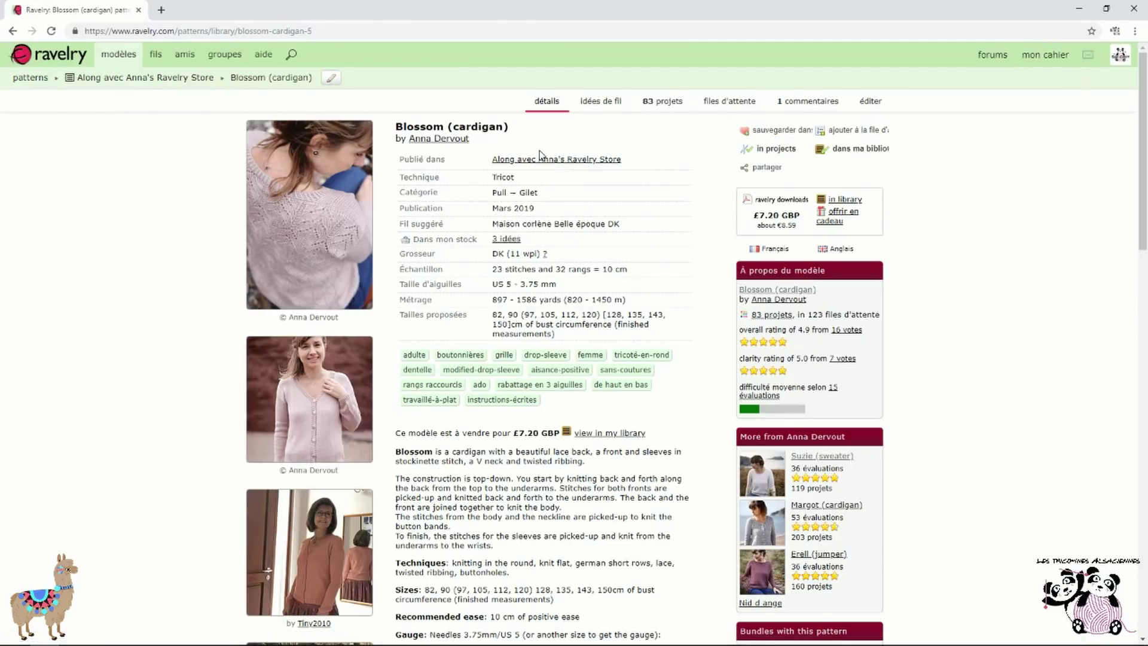
click(605, 107)
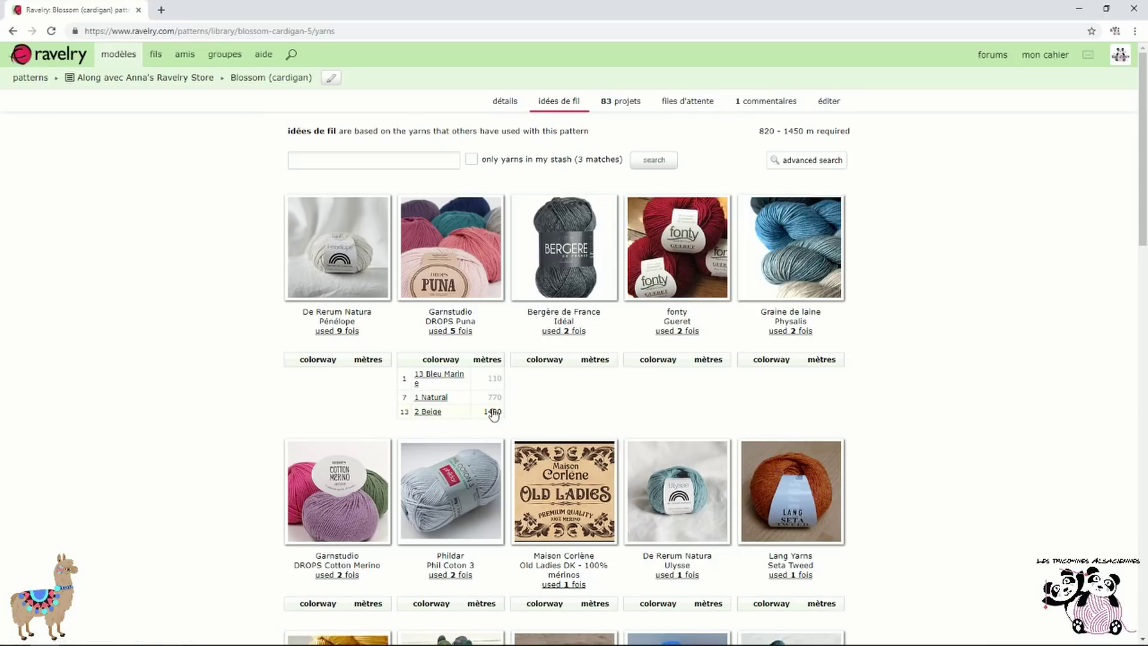
click(455, 331)
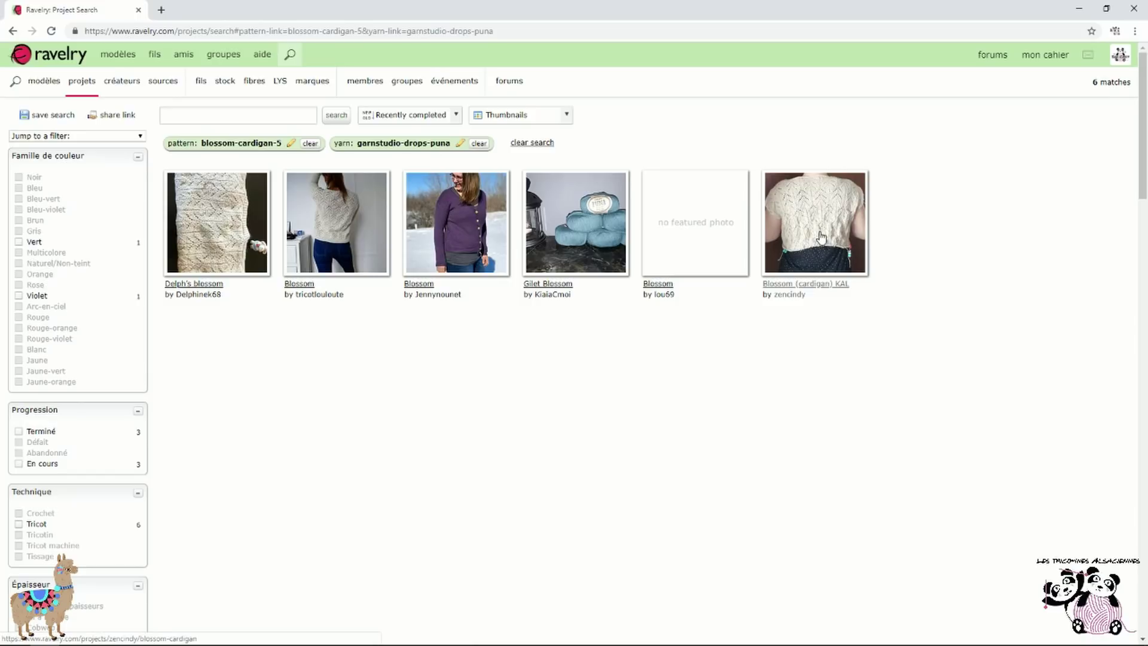
click(428, 294)
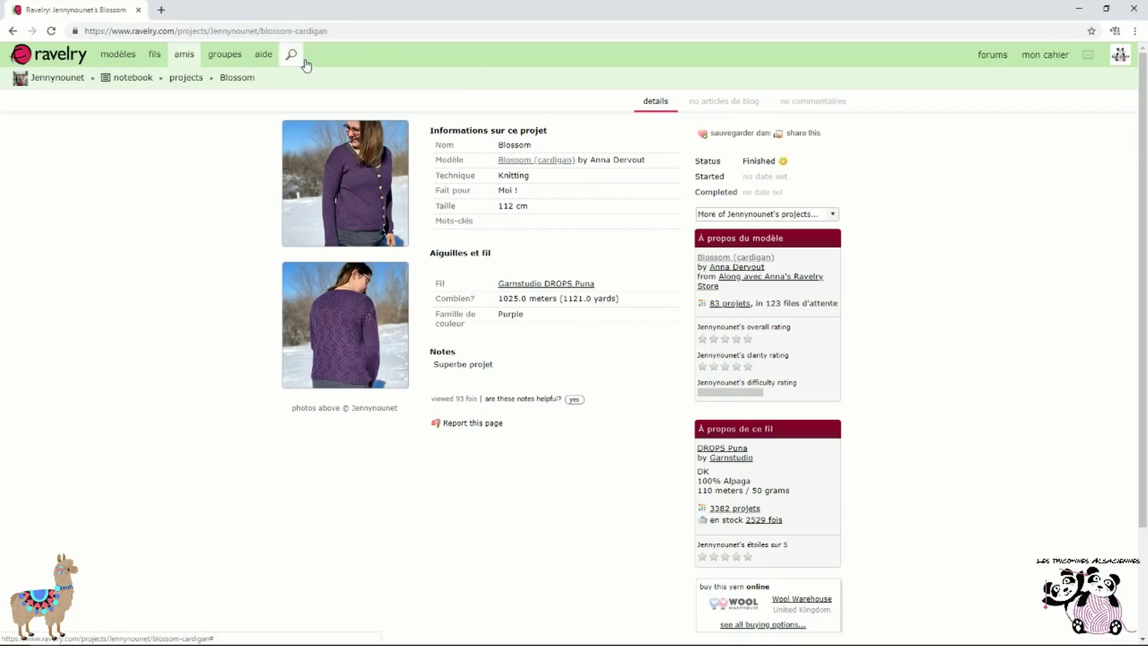
mouse_move(1006, 60)
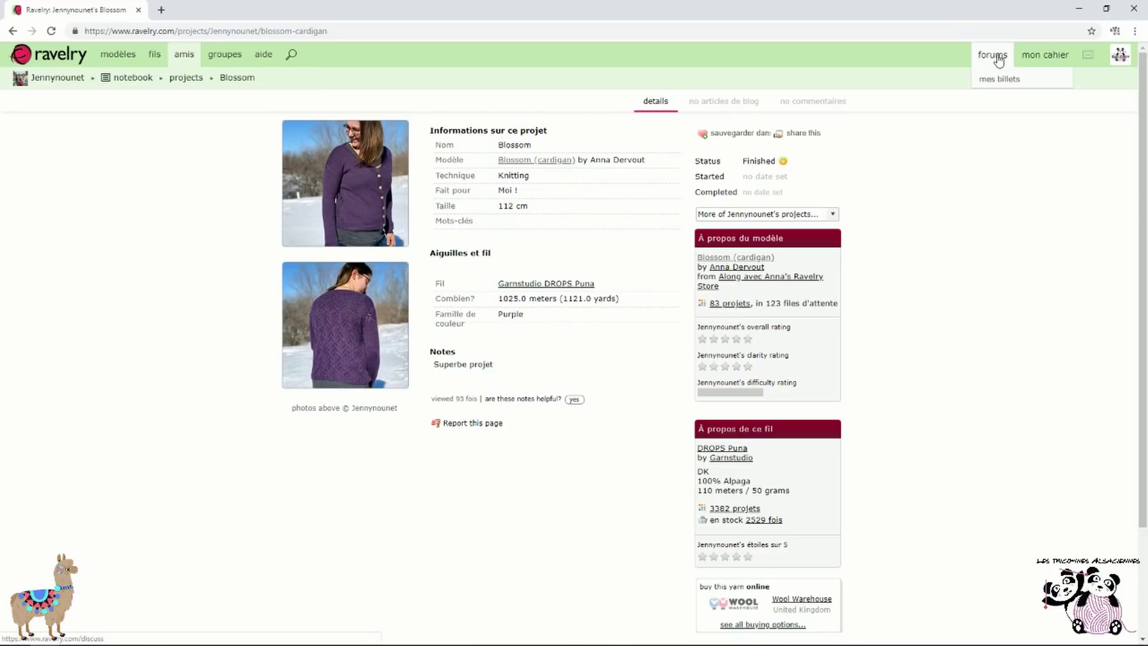
Visit the forums, then browse your own profile page listing 29 groups and 24 projects
click(999, 57)
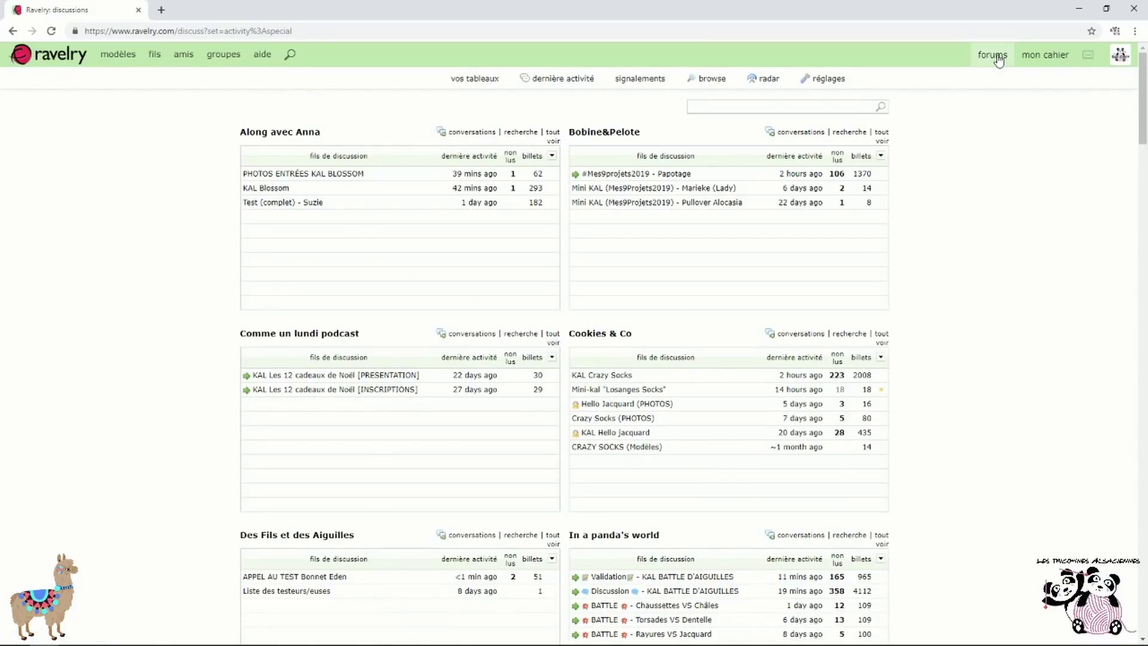
mouse_move(993, 57)
mouse_move(1120, 57)
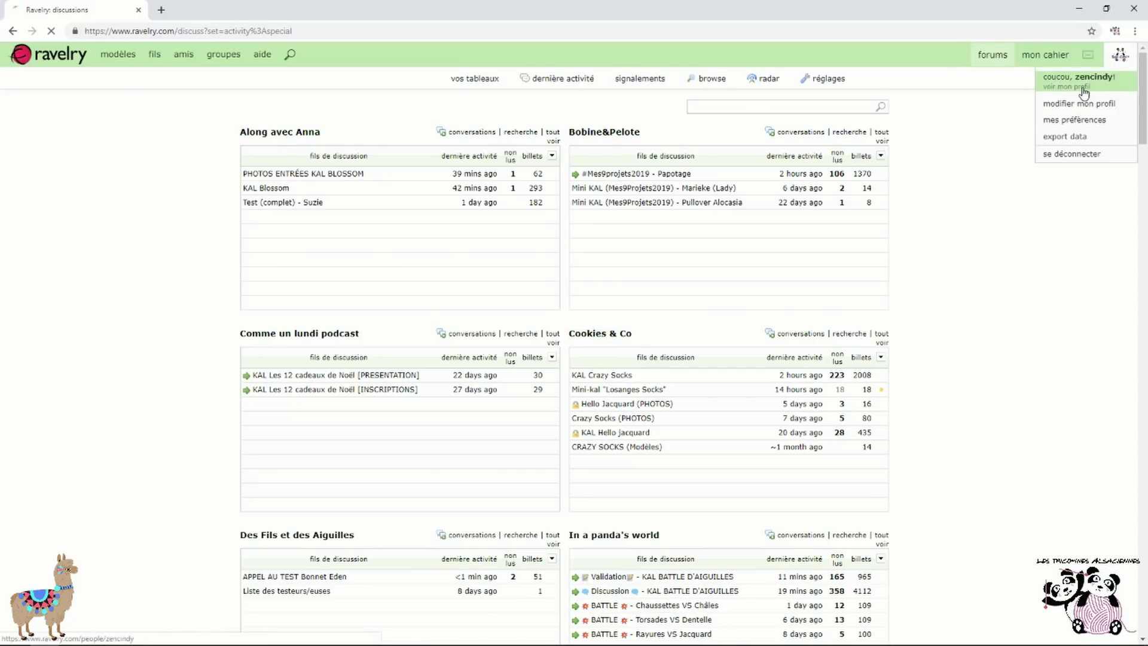
click(1085, 91)
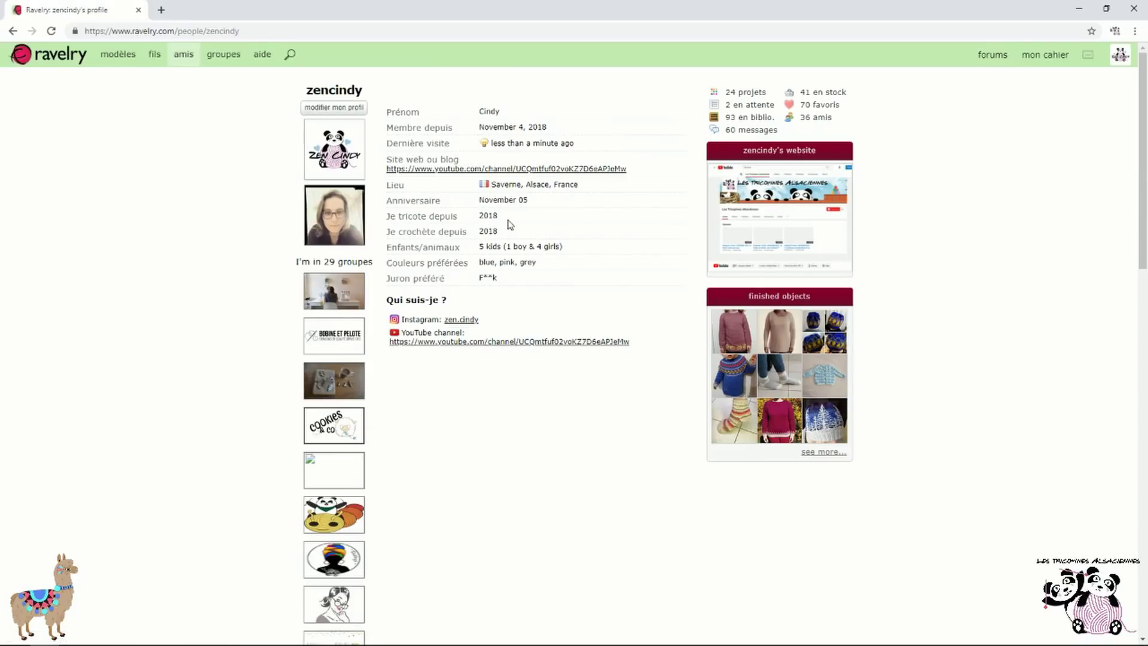
scroll(335, 287, down, 1)
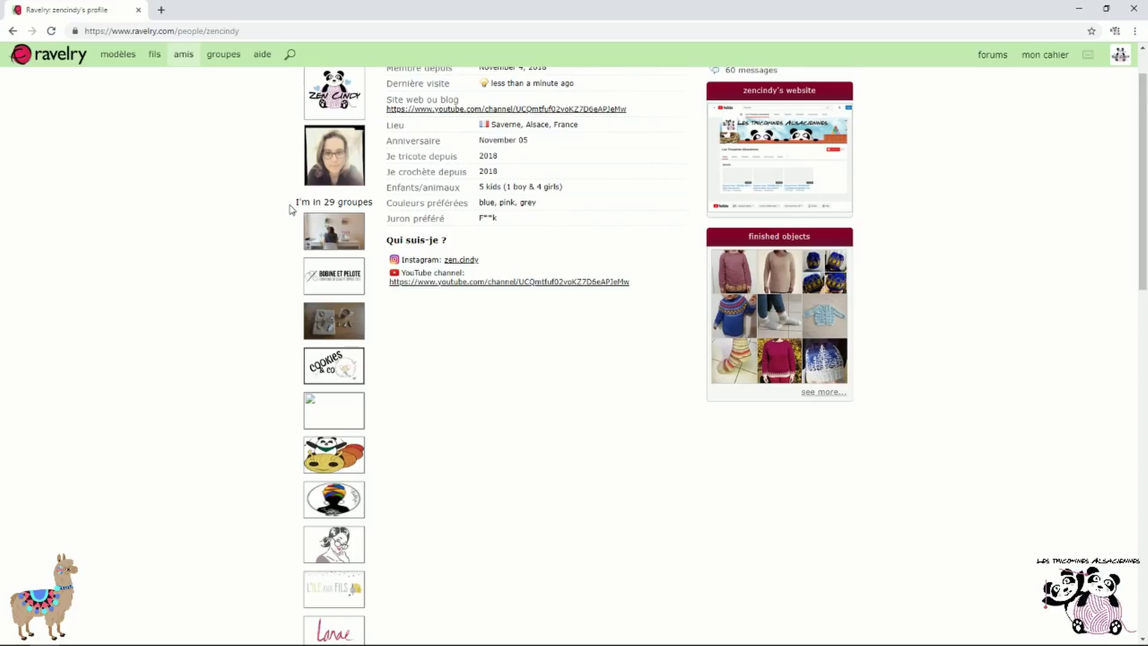
scroll(338, 240, down, 9)
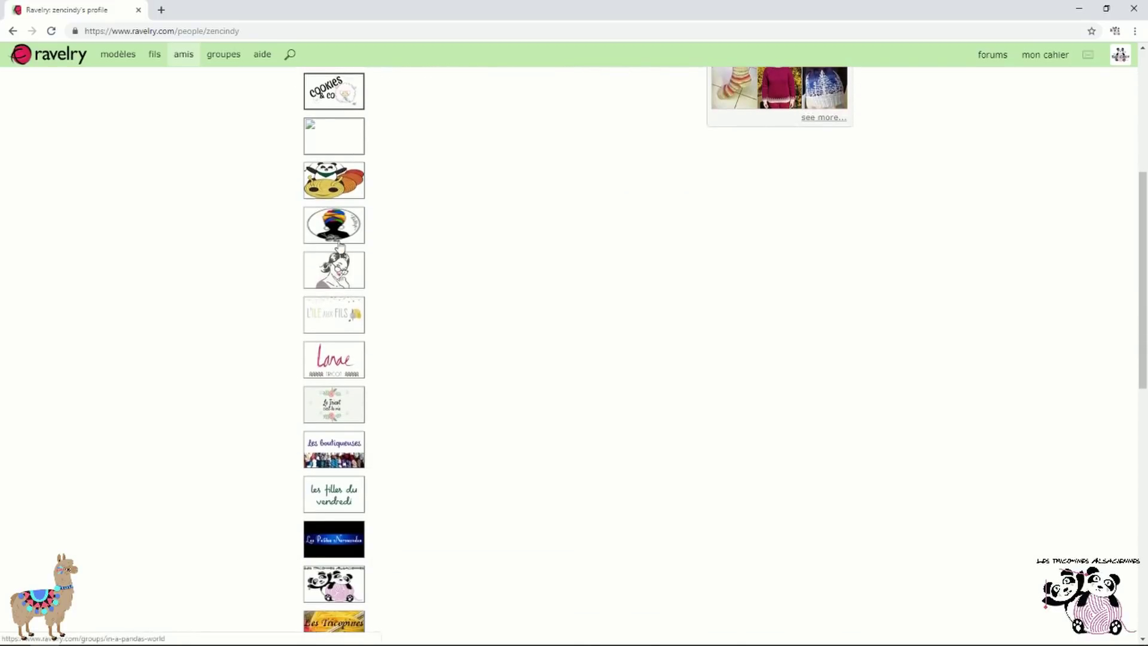
scroll(334, 268, down, 7)
scroll(359, 430, up, 8)
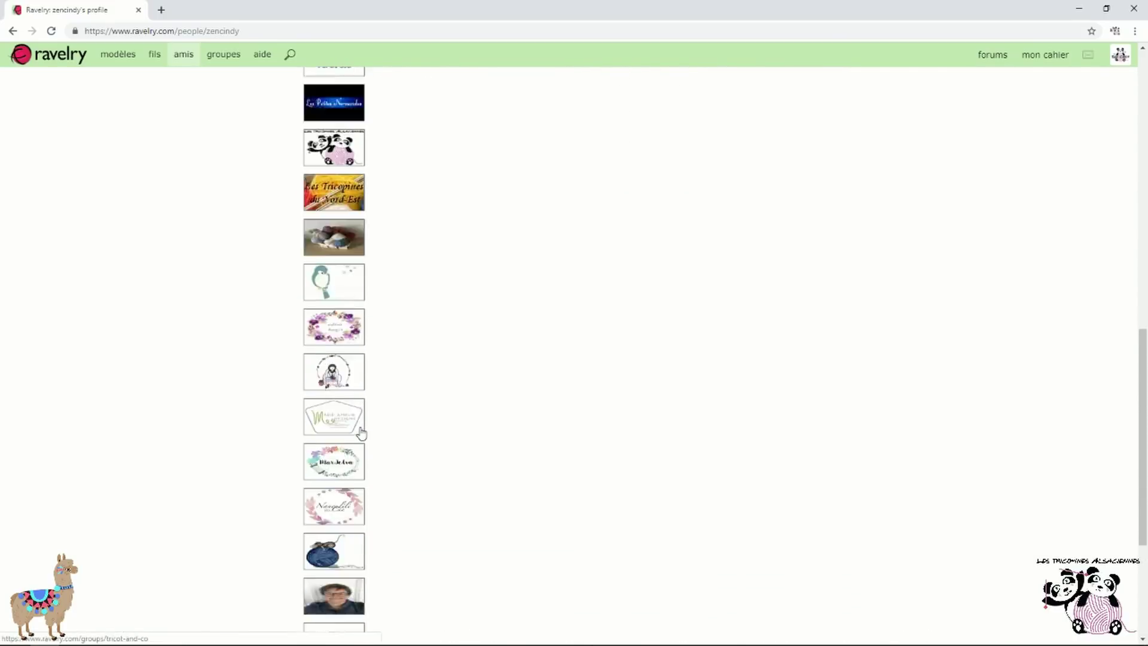
scroll(361, 433, up, 10)
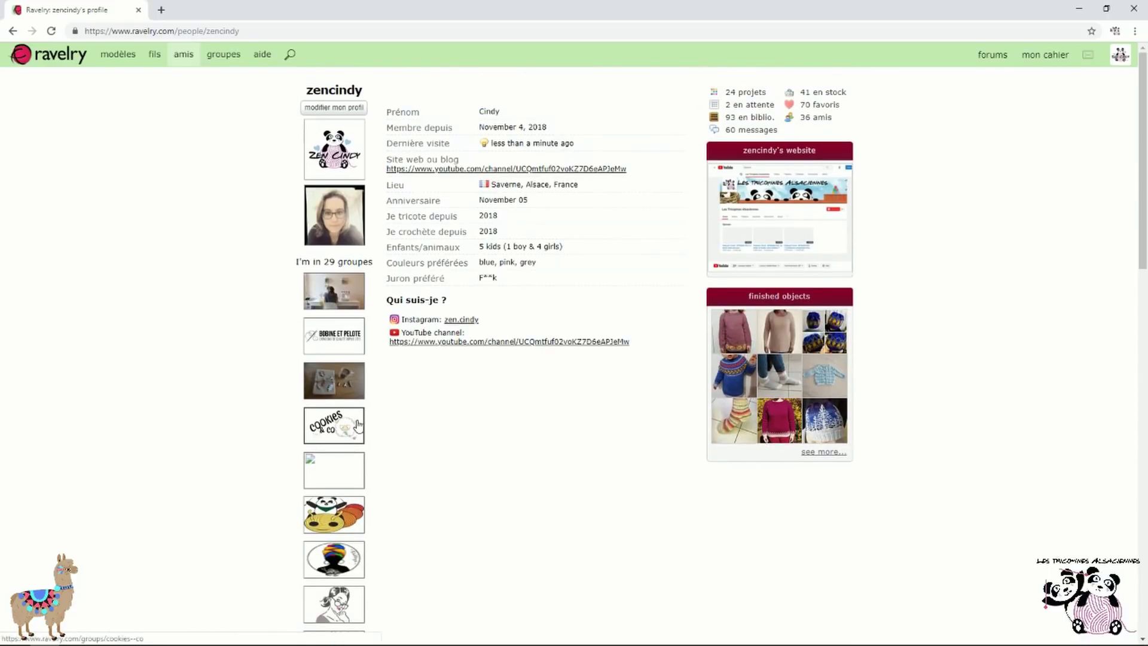
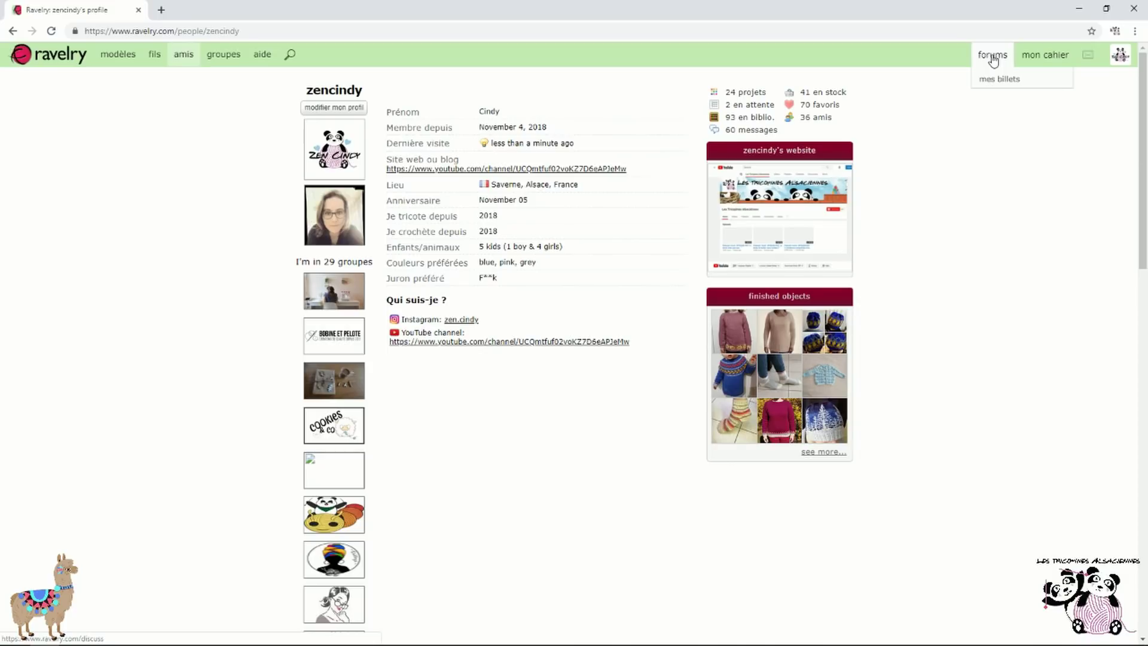
Open the Bobine et Pelote group and its MES 9 PROJETS 2019 - VALIDATION thread
click(350, 338)
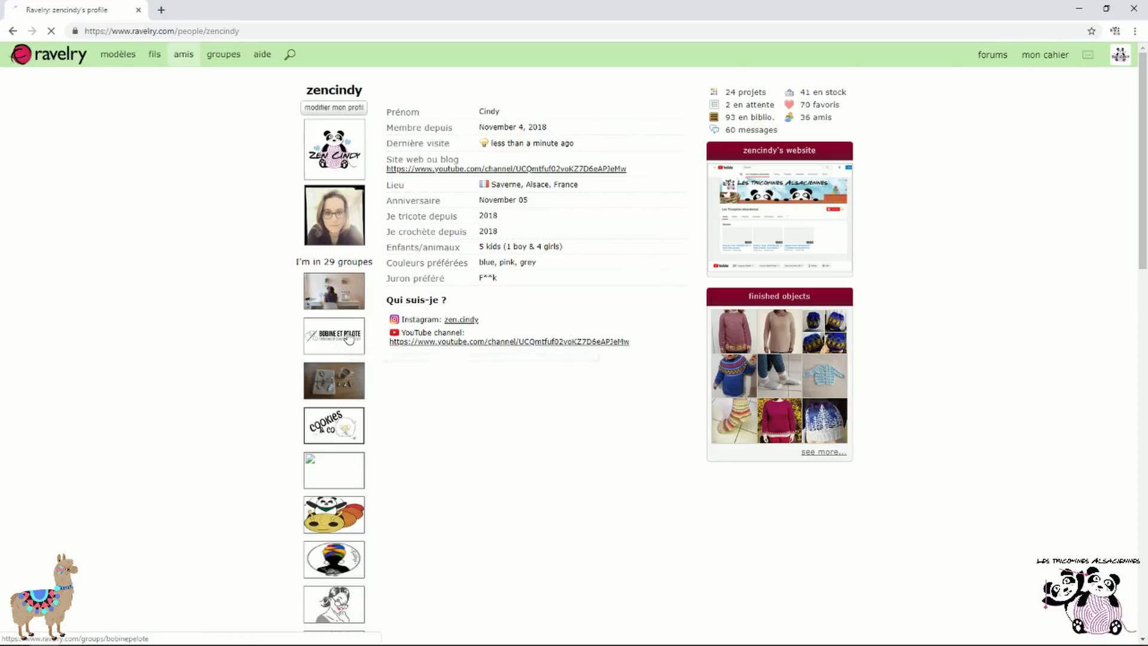
scroll(263, 385, down, 2)
scroll(263, 385, down, 1)
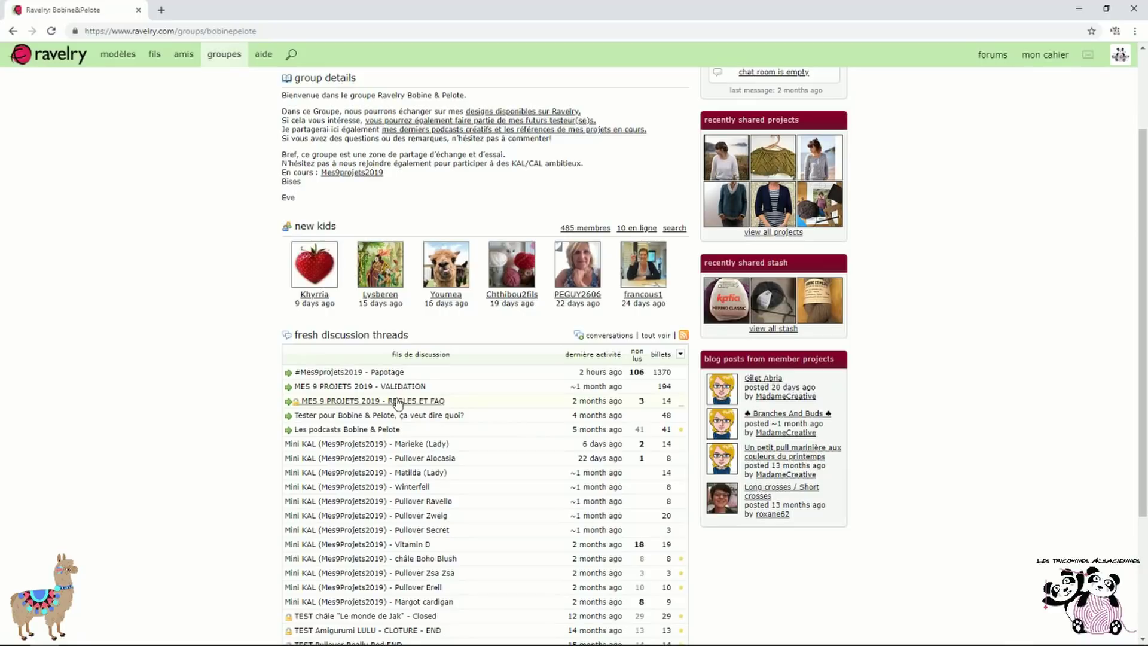
click(398, 391)
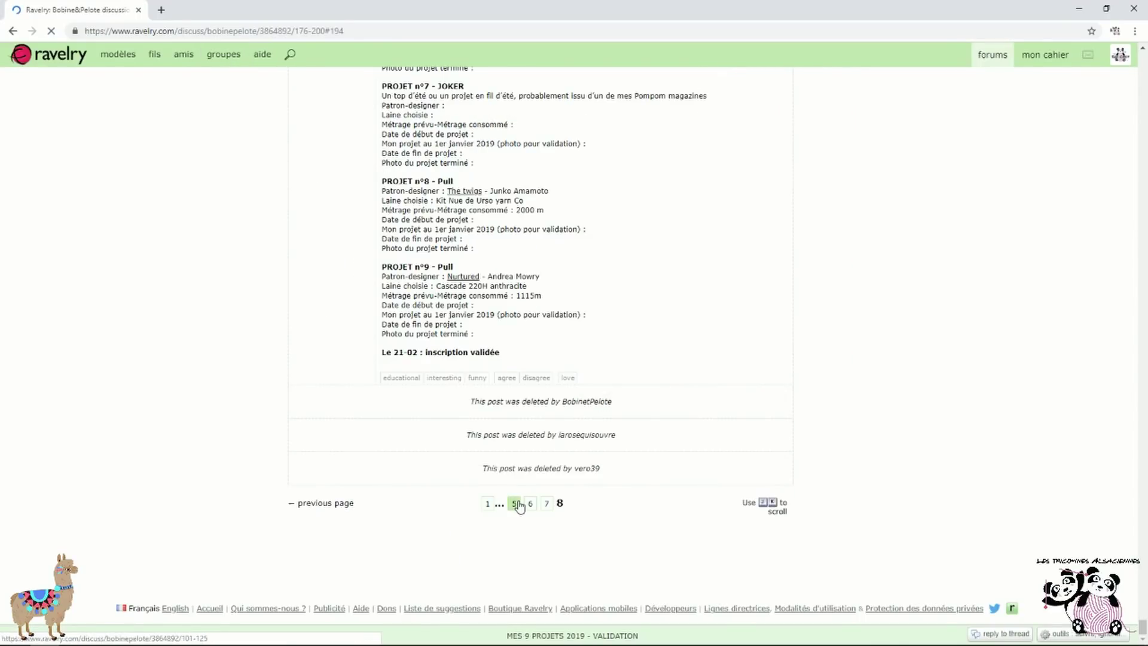
Jump to page 5 of the thread and read a member's nine-project list
click(518, 507)
scroll(588, 395, down, 8)
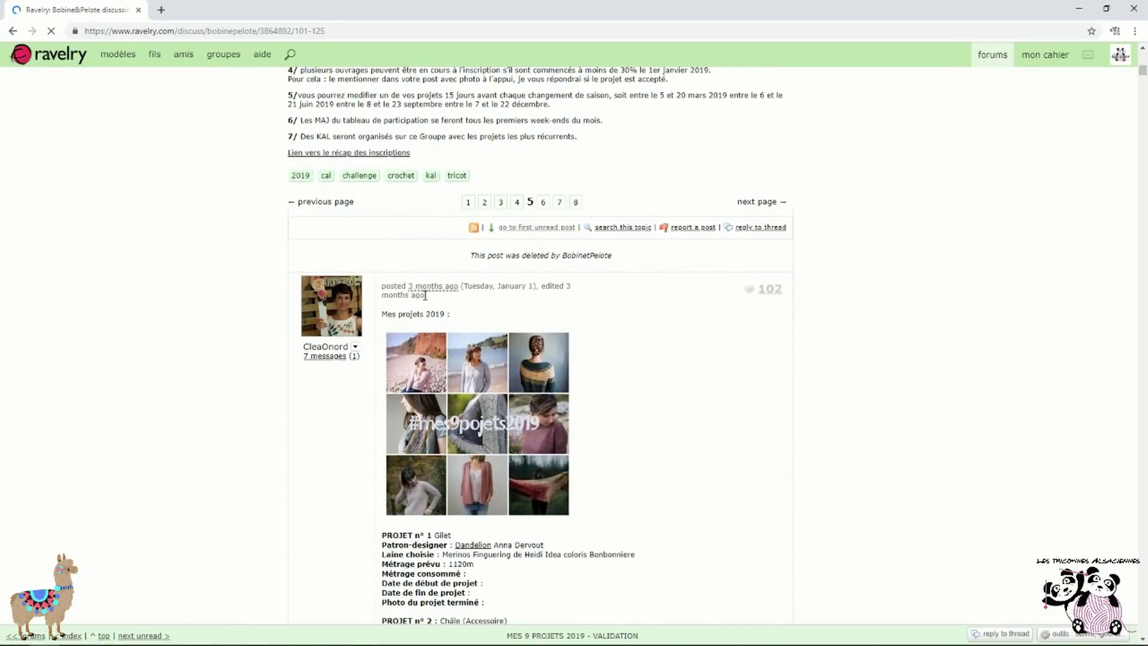
scroll(600, 364, down, 7)
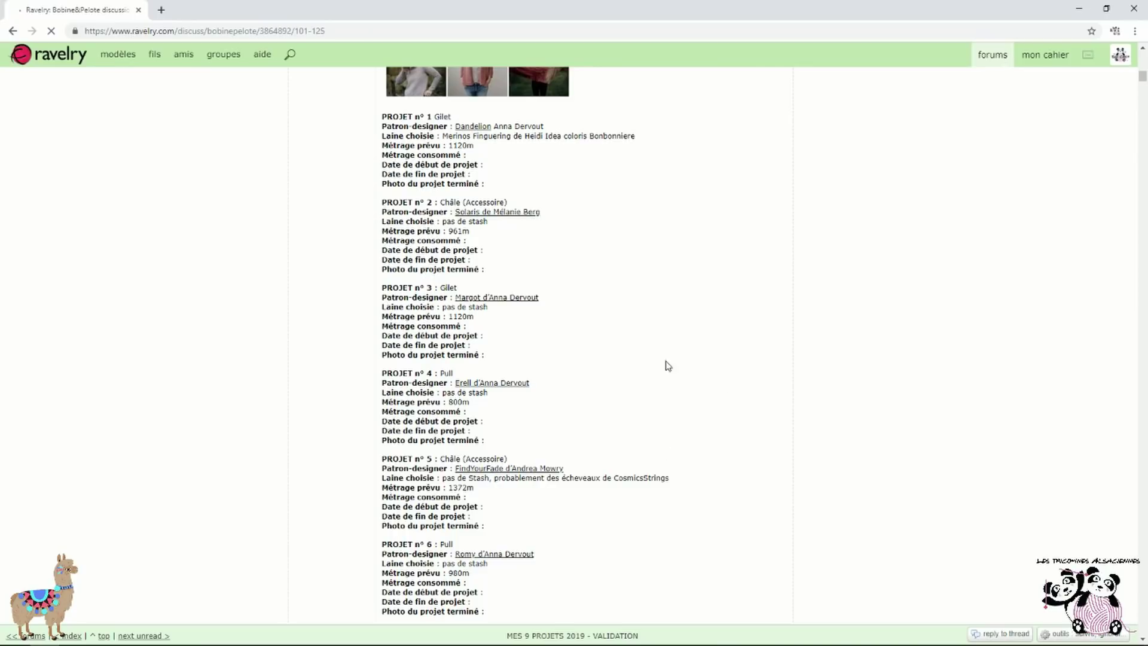
scroll(692, 450, down, 1)
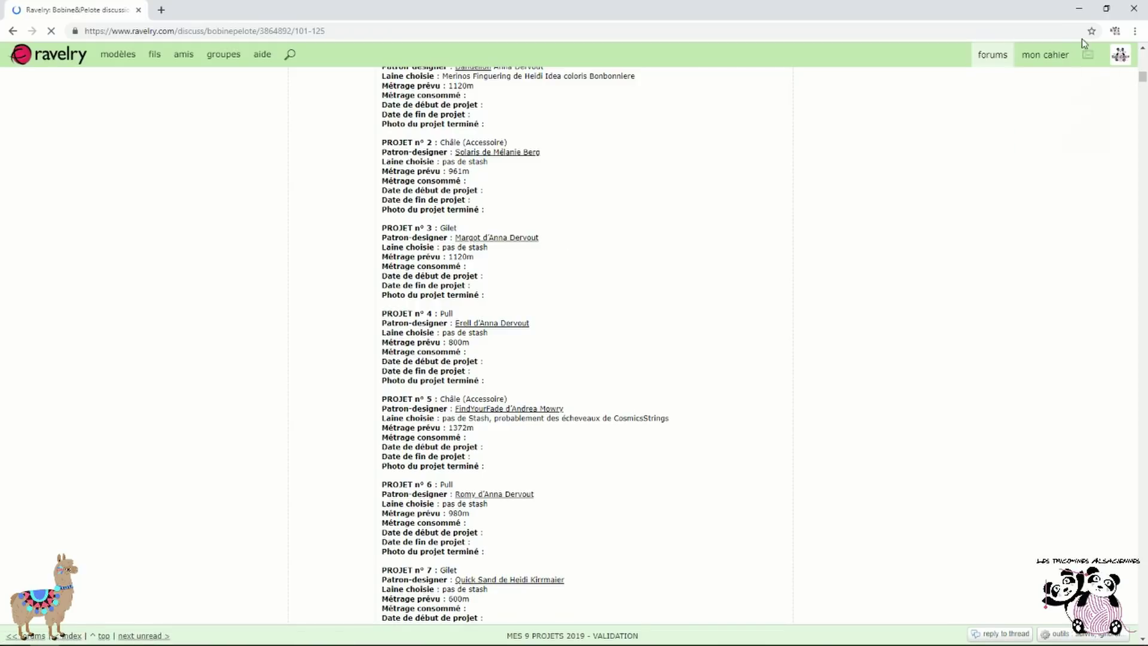
click(1003, 80)
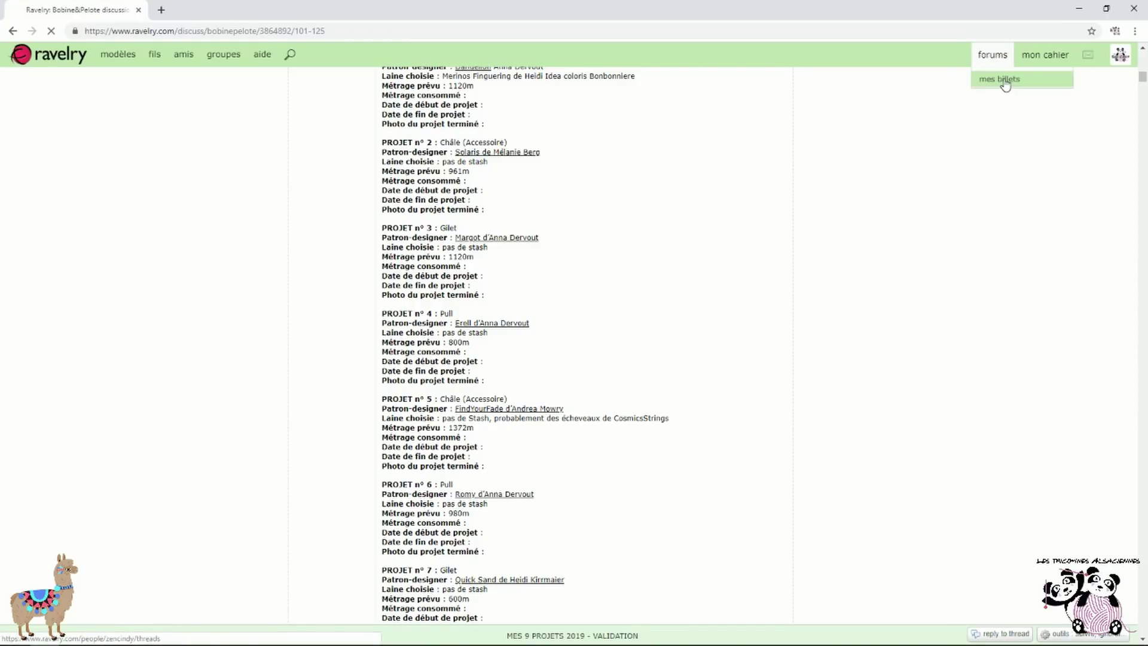
Scroll through your own forum post history
scroll(398, 313, down, 4)
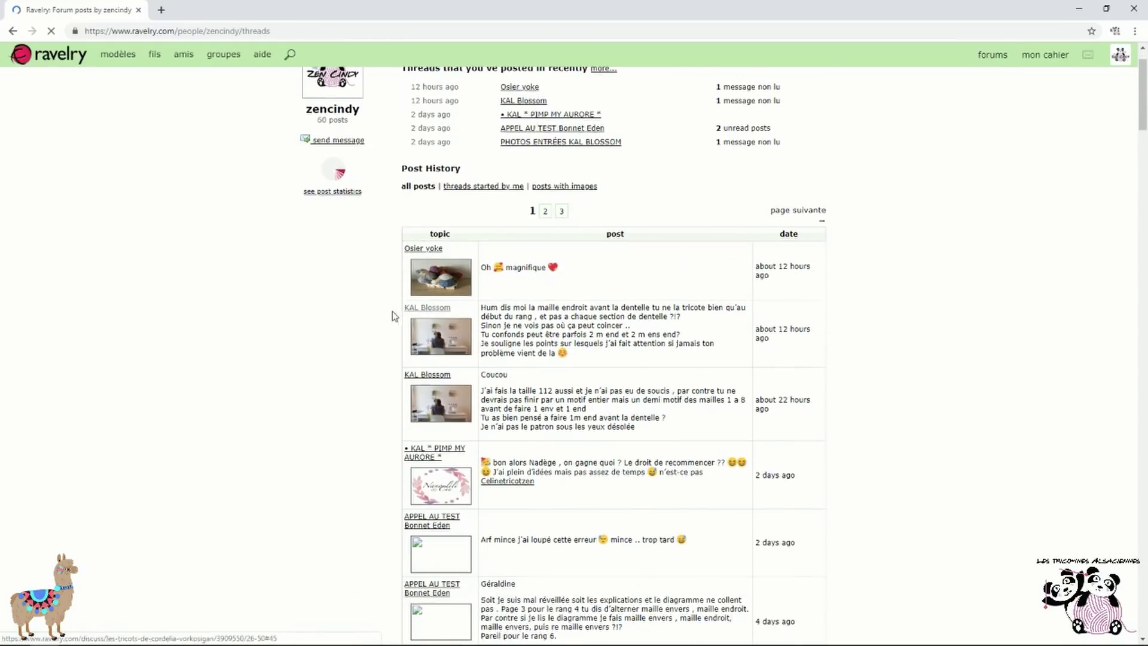
scroll(402, 354, down, 20)
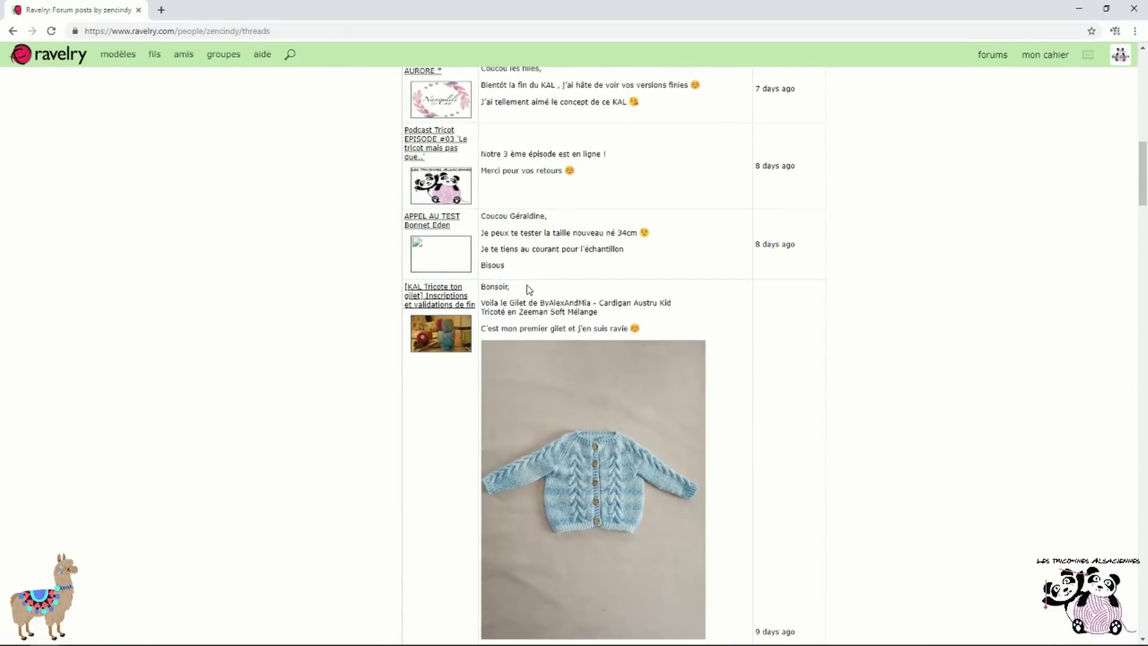
scroll(402, 354, down, 11)
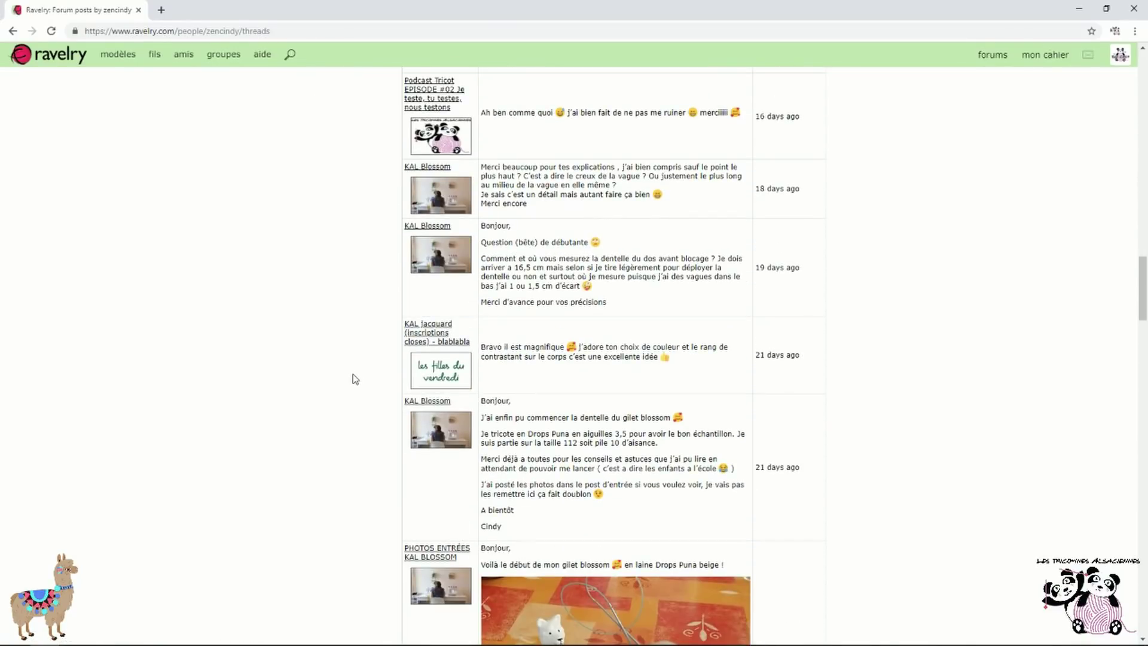
scroll(355, 379, up, 3)
scroll(355, 378, up, 15)
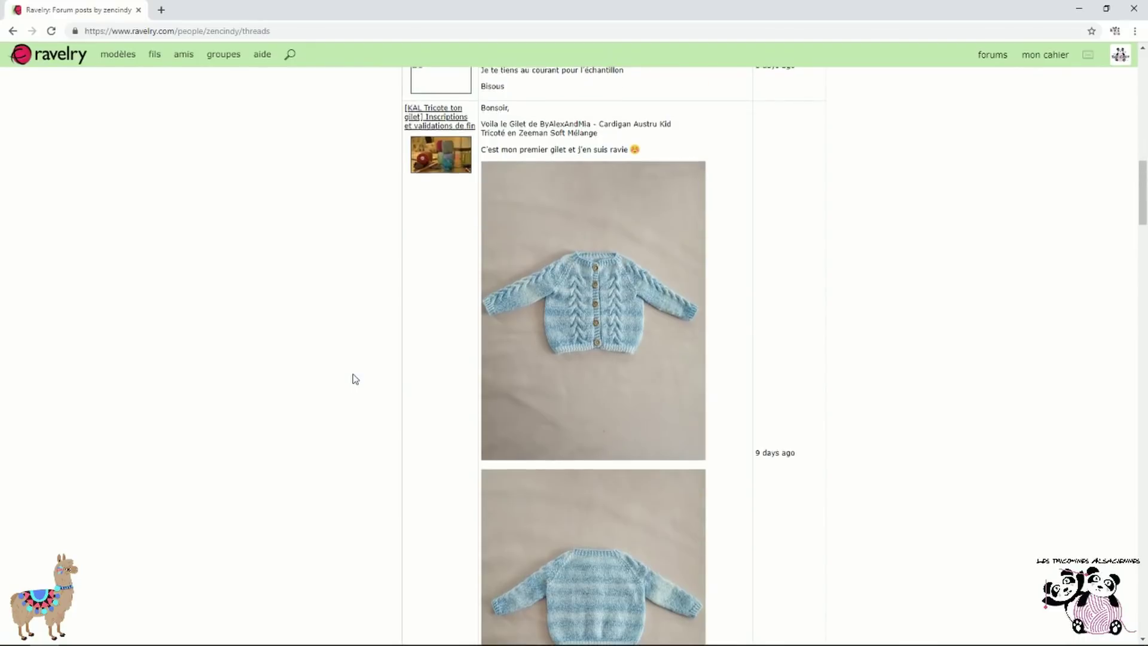
scroll(355, 379, down, 1)
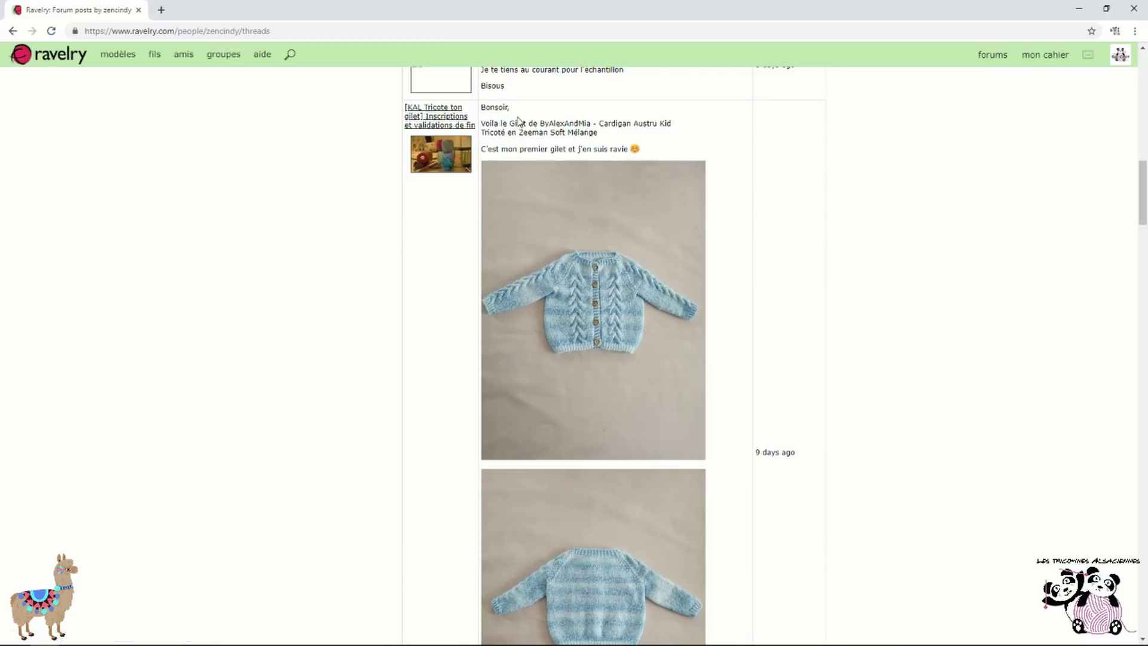
Visit the Tricot(thé) group page, then return to the blue cardigan post in your history
click(449, 158)
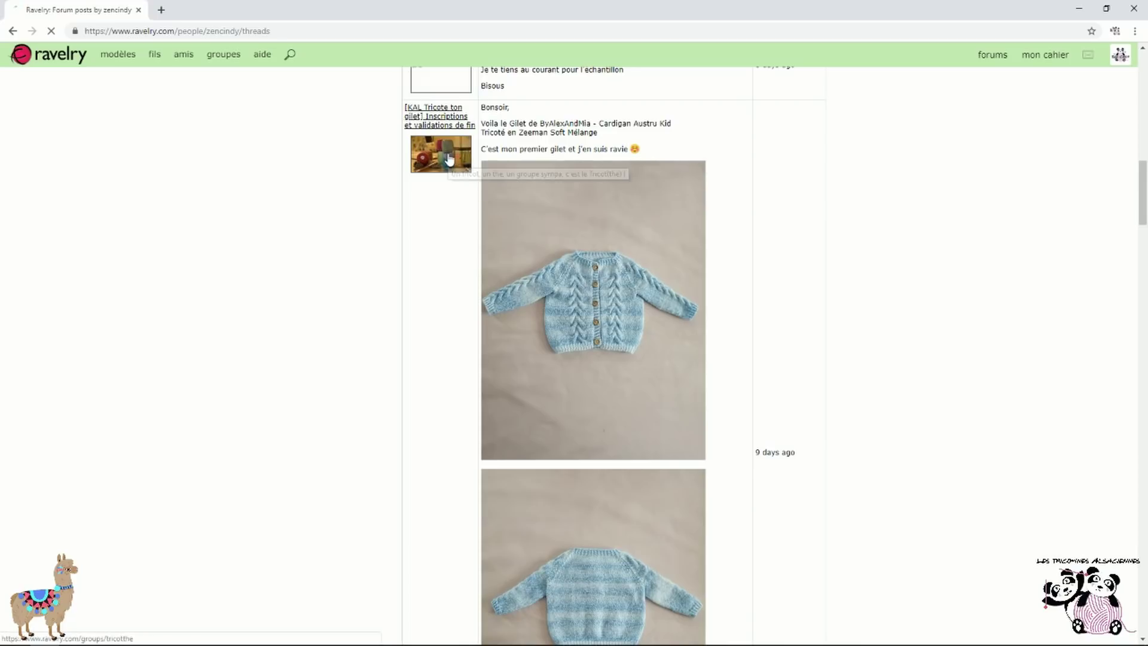
scroll(451, 161, down, 5)
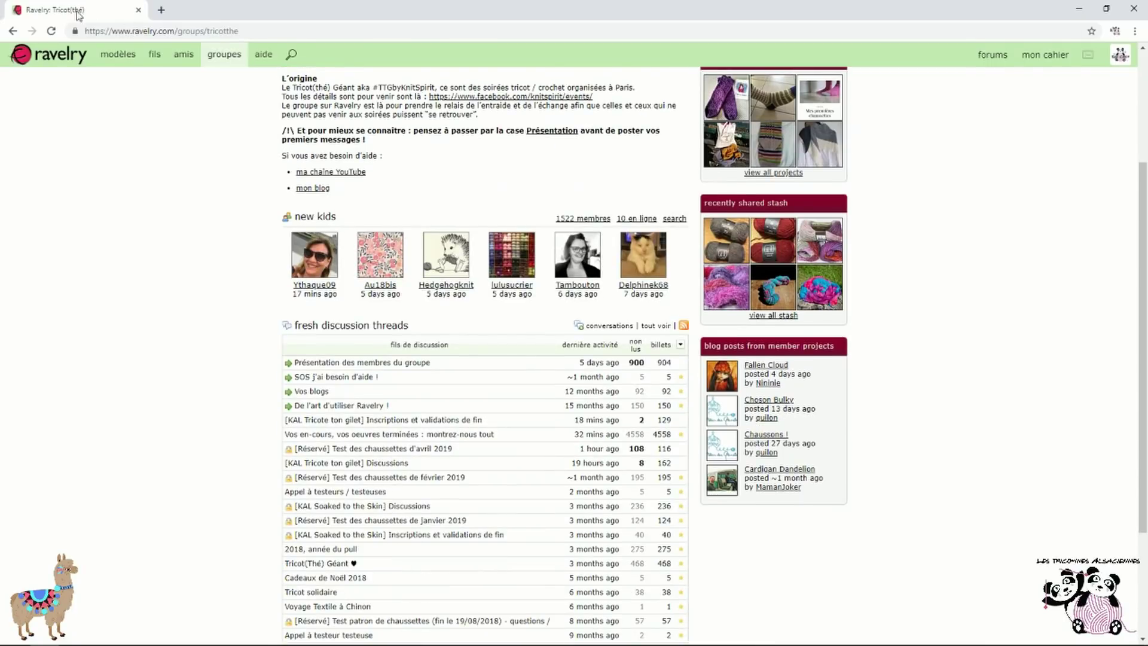
click(12, 30)
scroll(342, 350, up, 2)
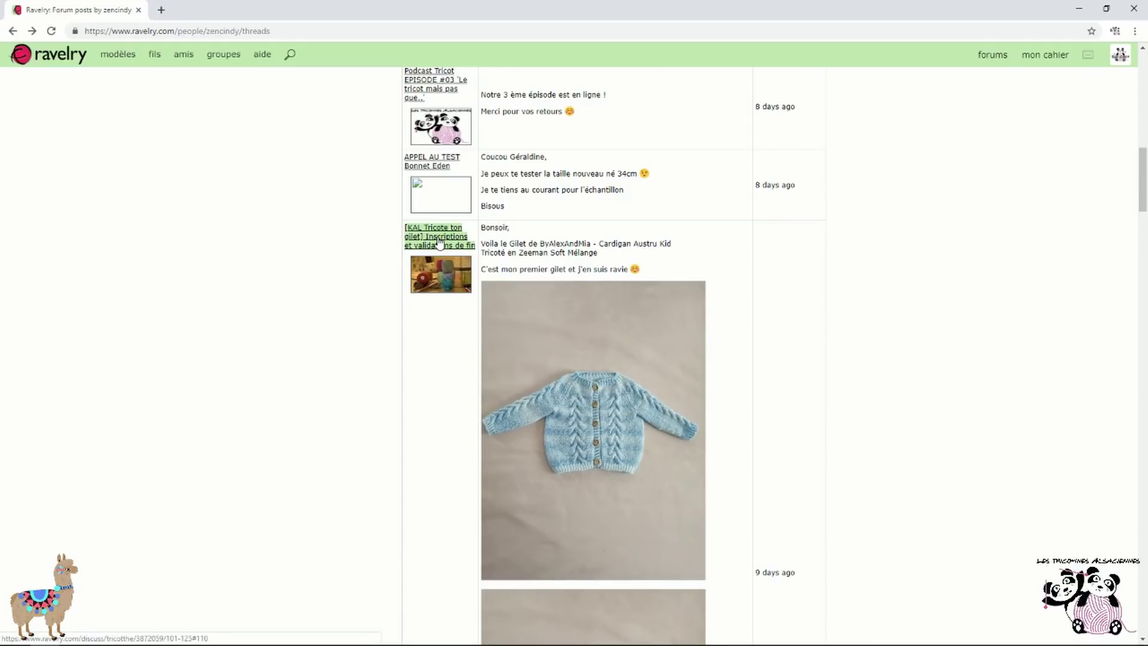
click(440, 242)
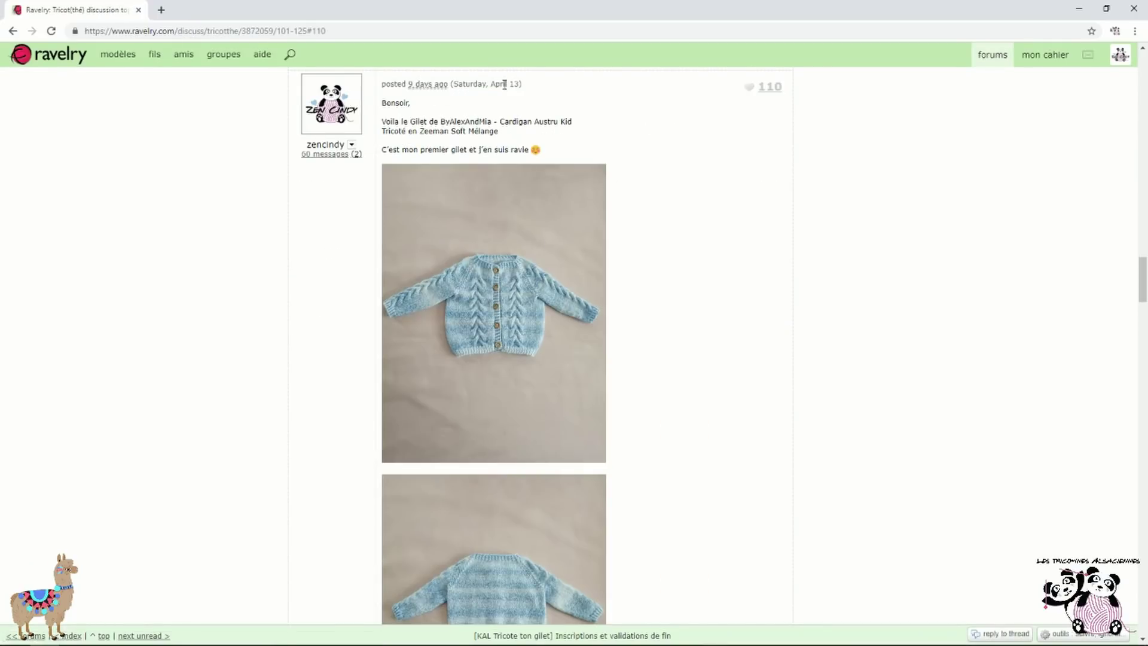
click(13, 31)
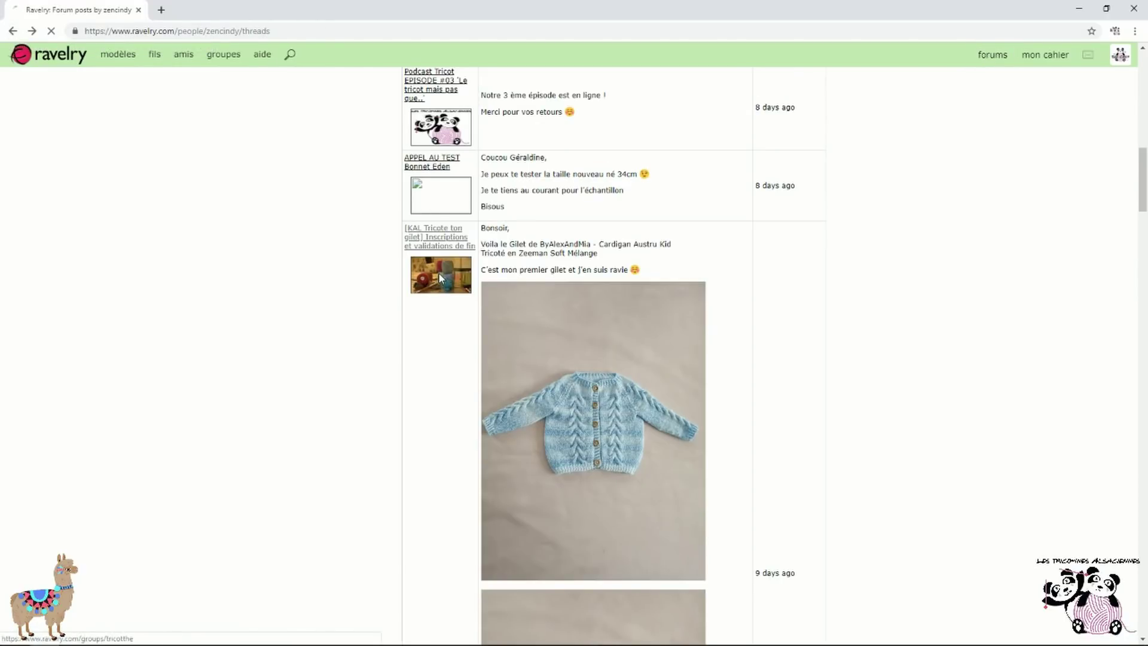
click(441, 277)
scroll(455, 323, down, 4)
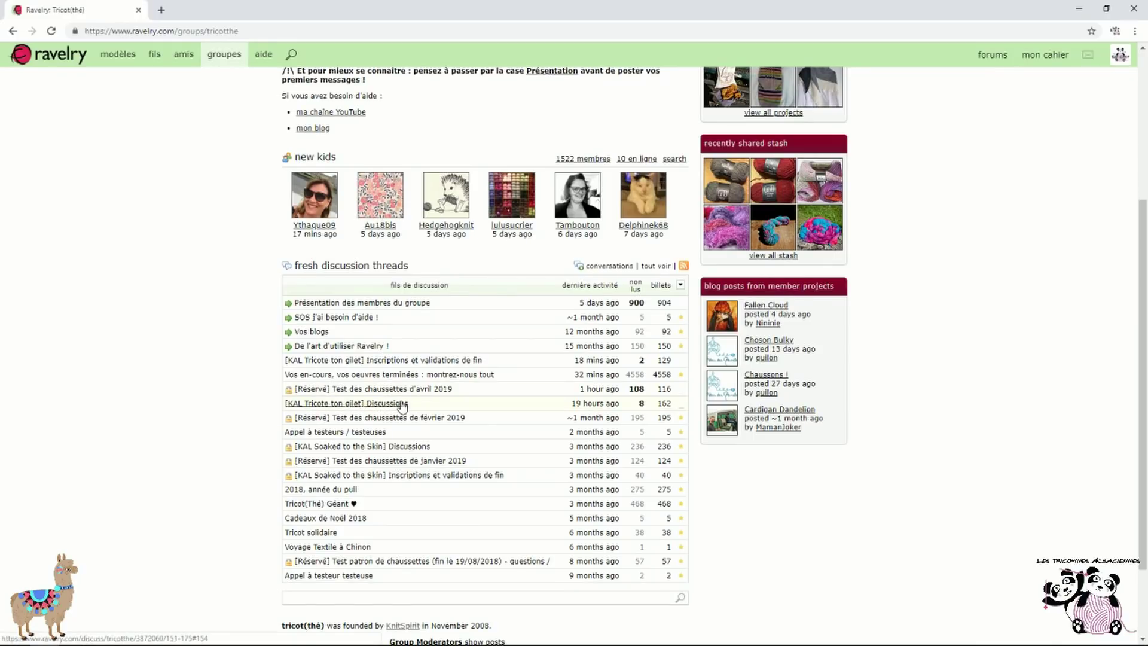
click(413, 360)
scroll(496, 367, down, 1)
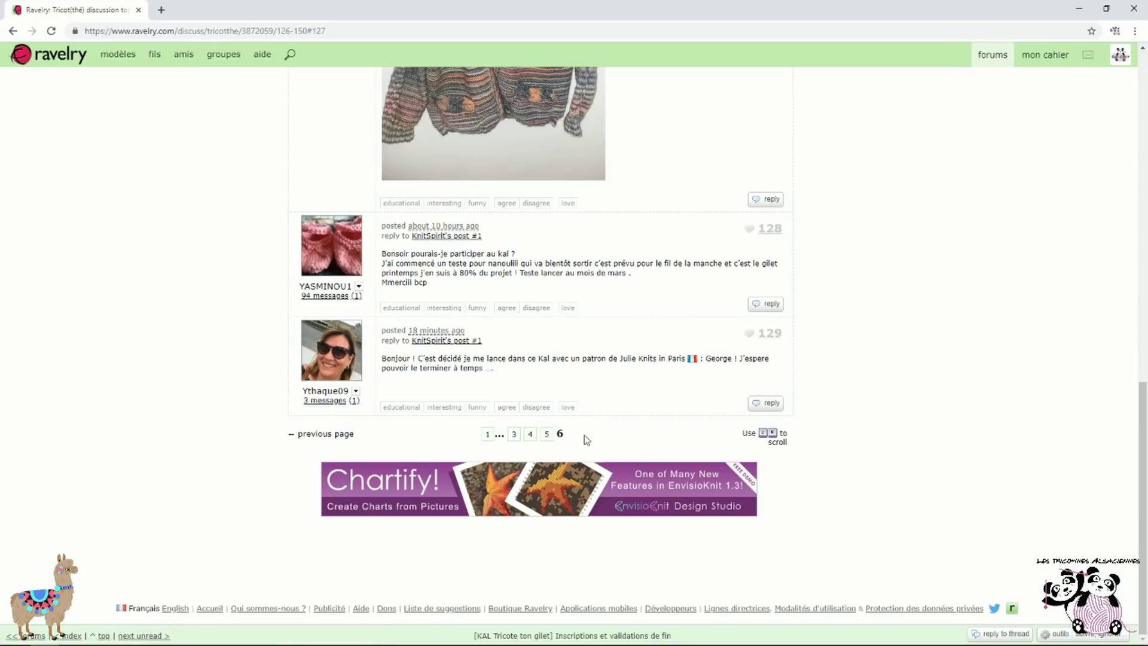
scroll(585, 433, up, 15)
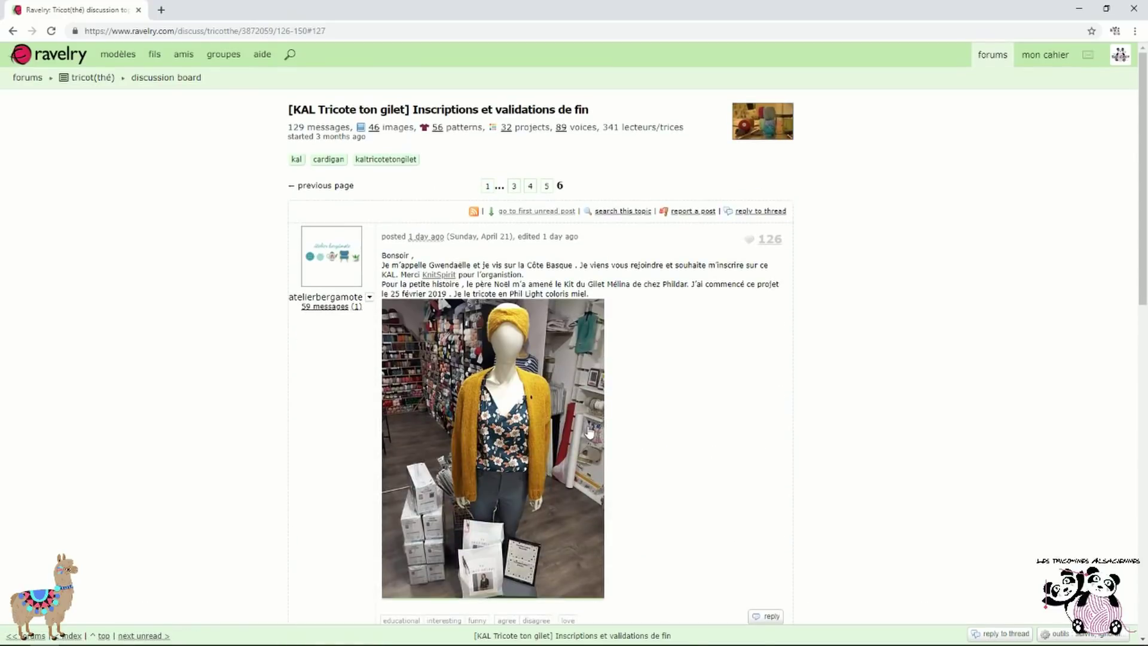
click(547, 186)
scroll(546, 308, down, 15)
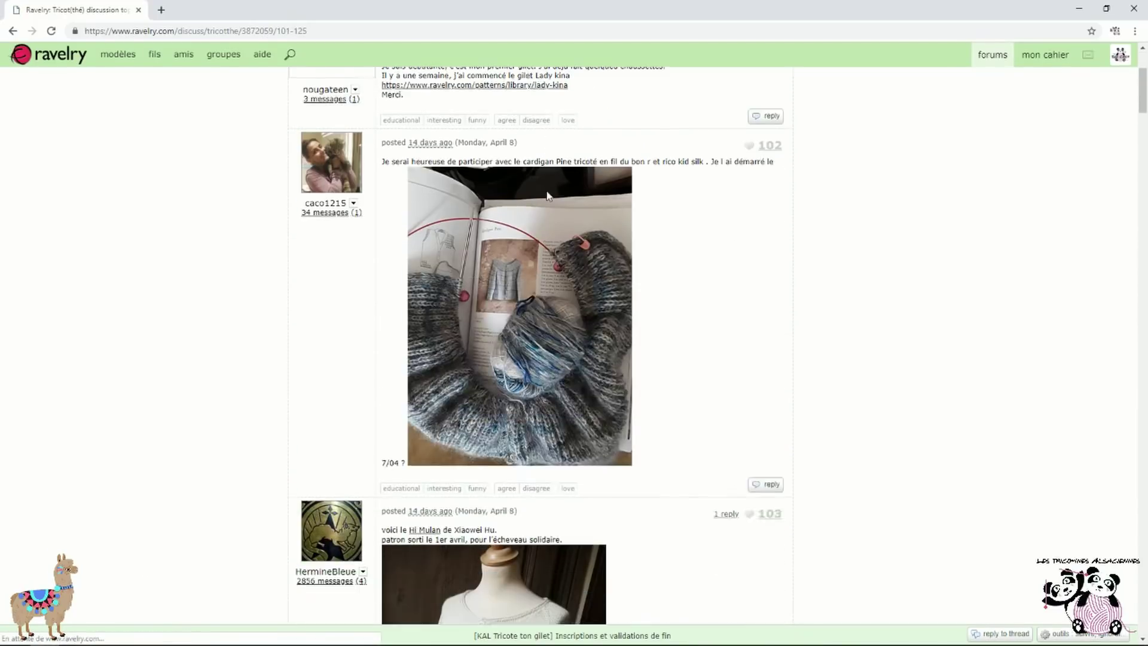
scroll(546, 309, down, 20)
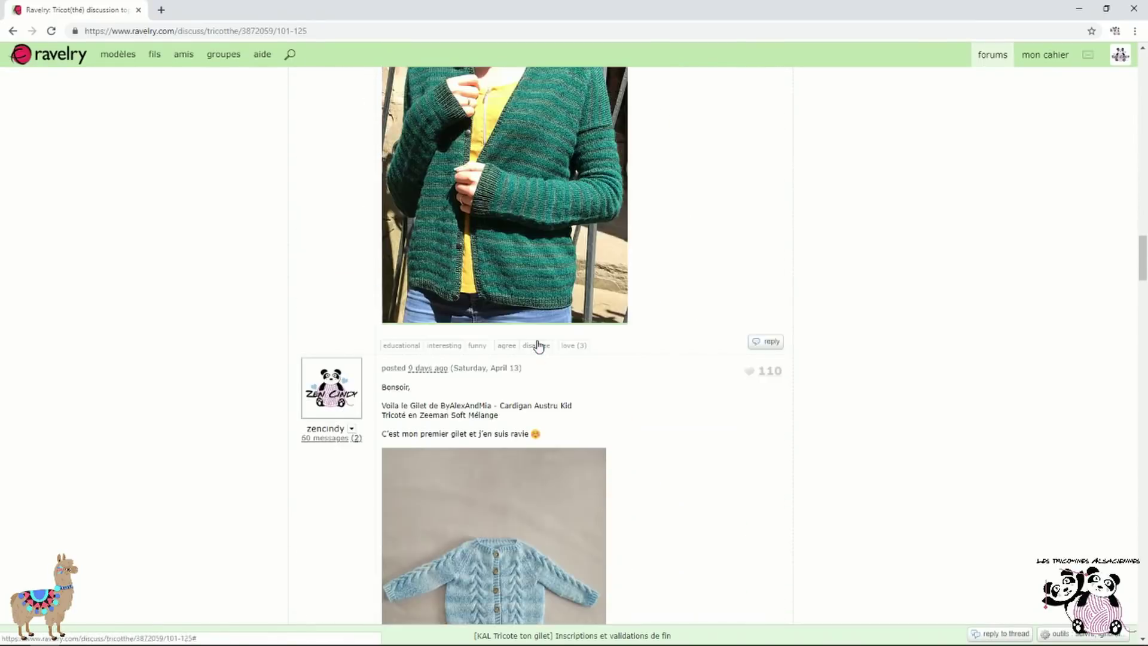
scroll(595, 384, down, 5)
scroll(596, 381, up, 5)
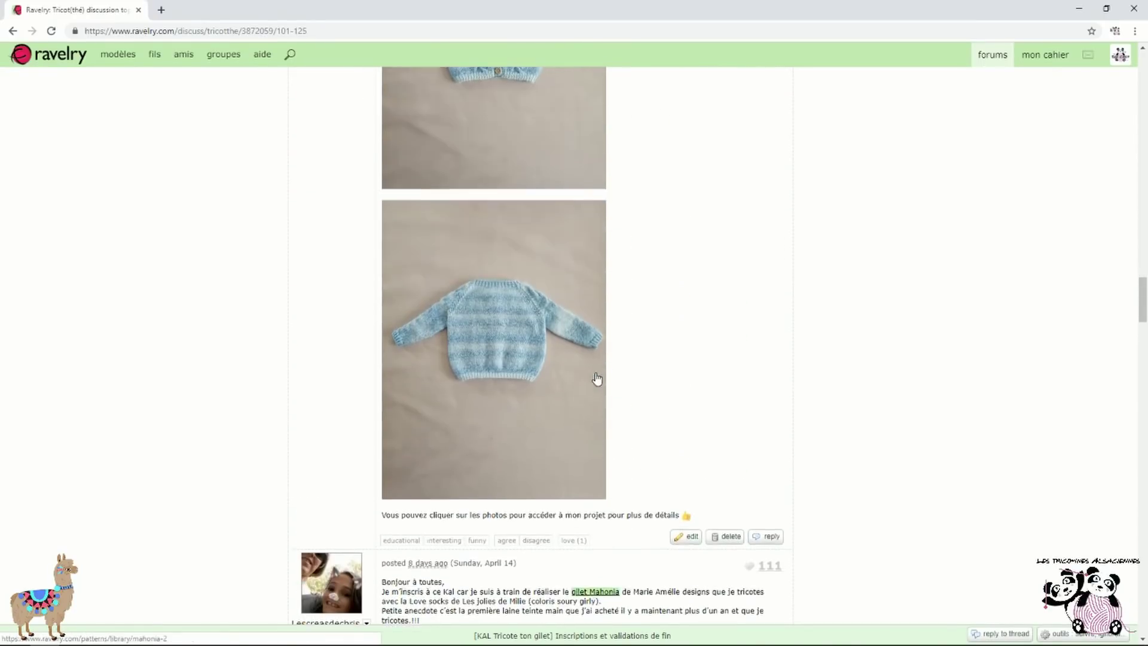
click(10, 33)
click(10, 33)
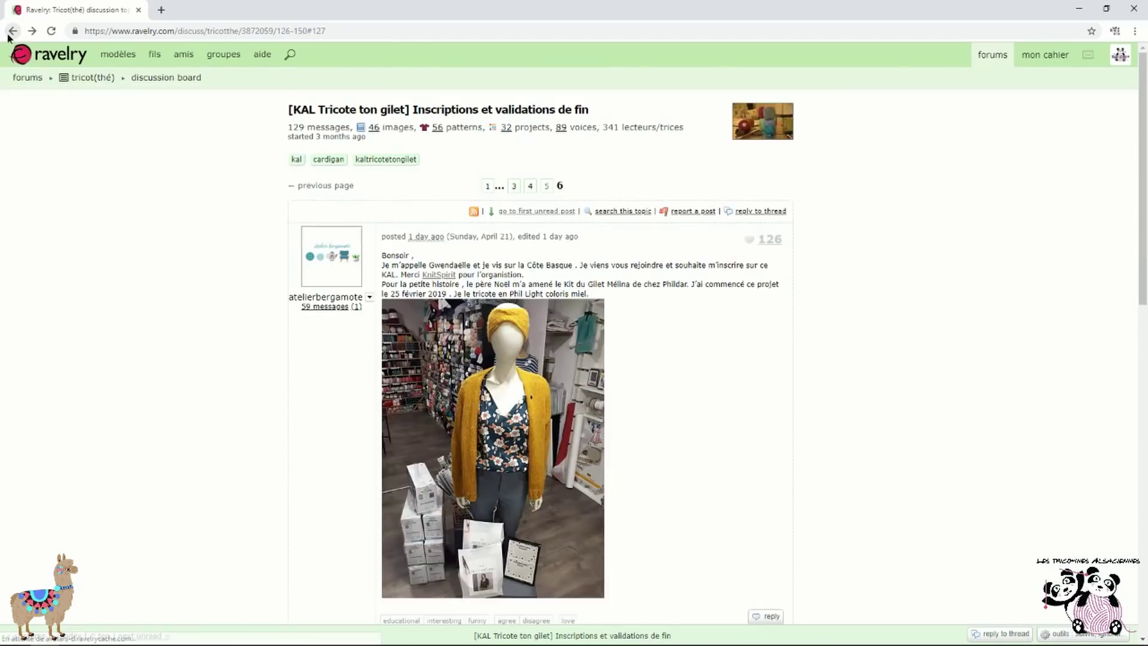
click(10, 32)
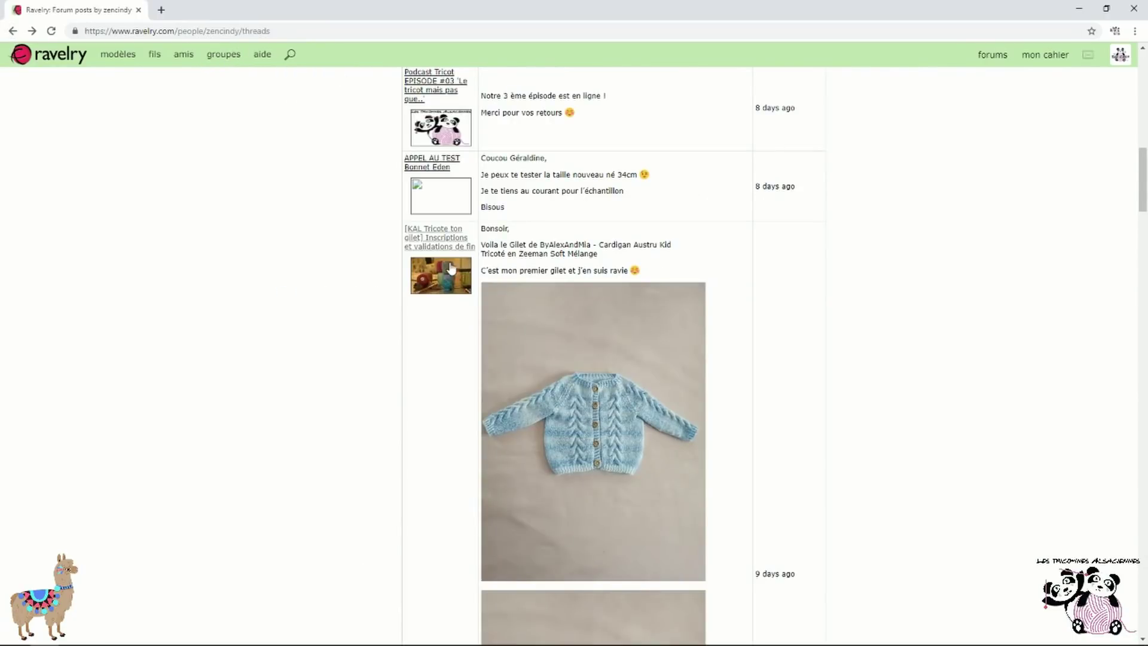
Open the KAL Blossom discussion thread from your forum posts list
scroll(422, 269, up, 10)
scroll(422, 272, up, 3)
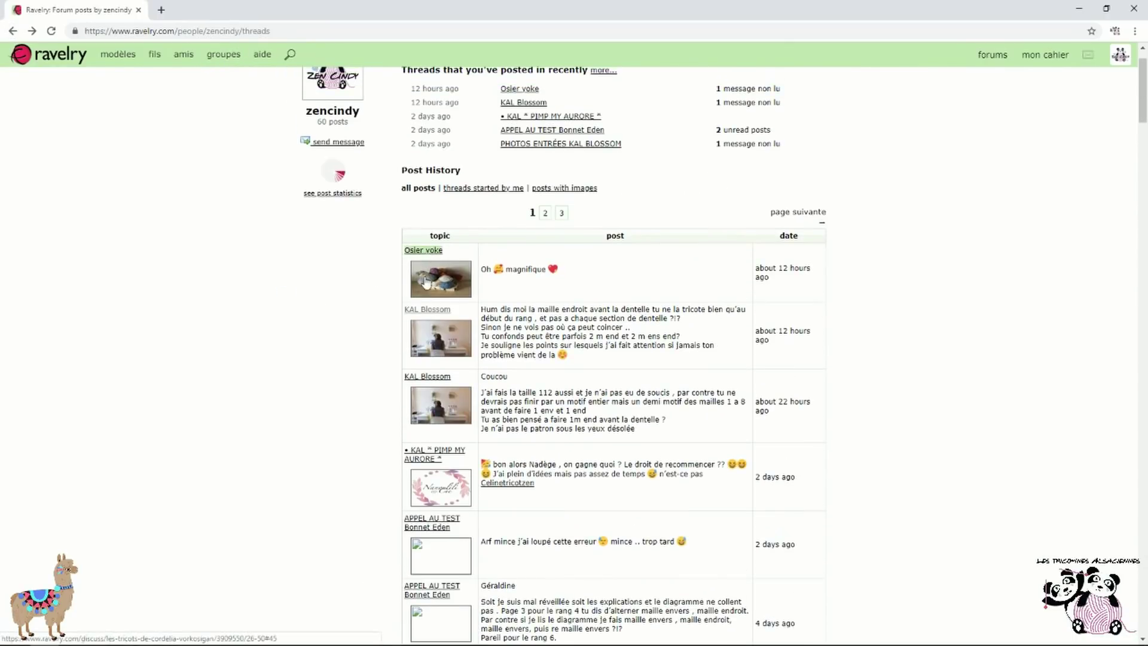
scroll(435, 391, down, 12)
scroll(435, 391, down, 10)
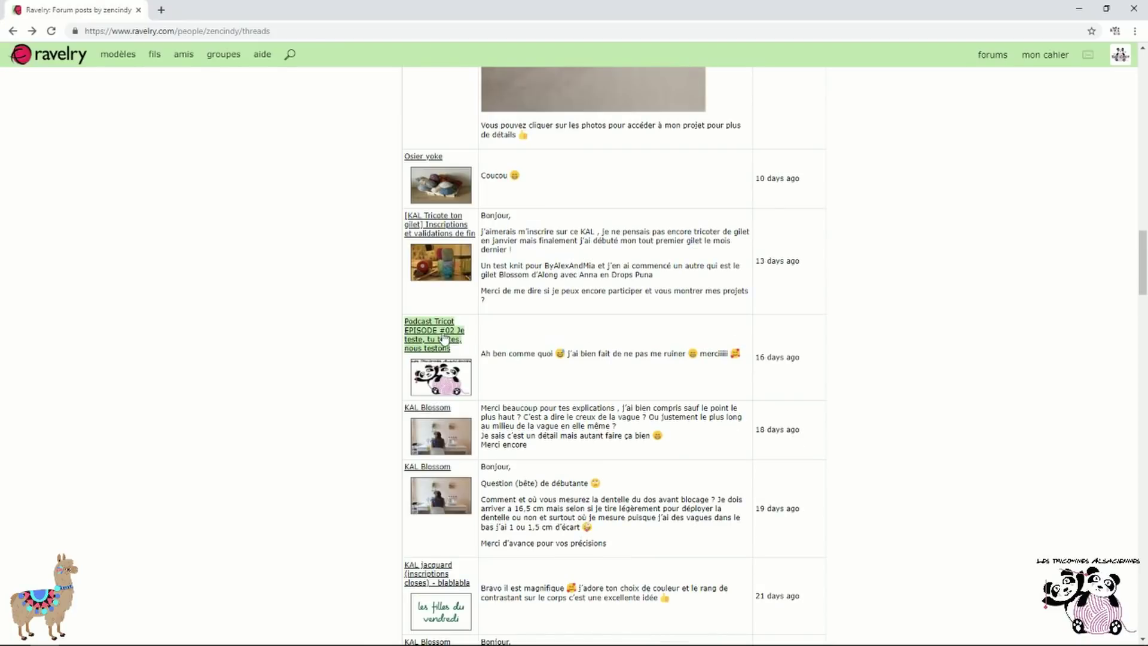
scroll(435, 328, down, 1)
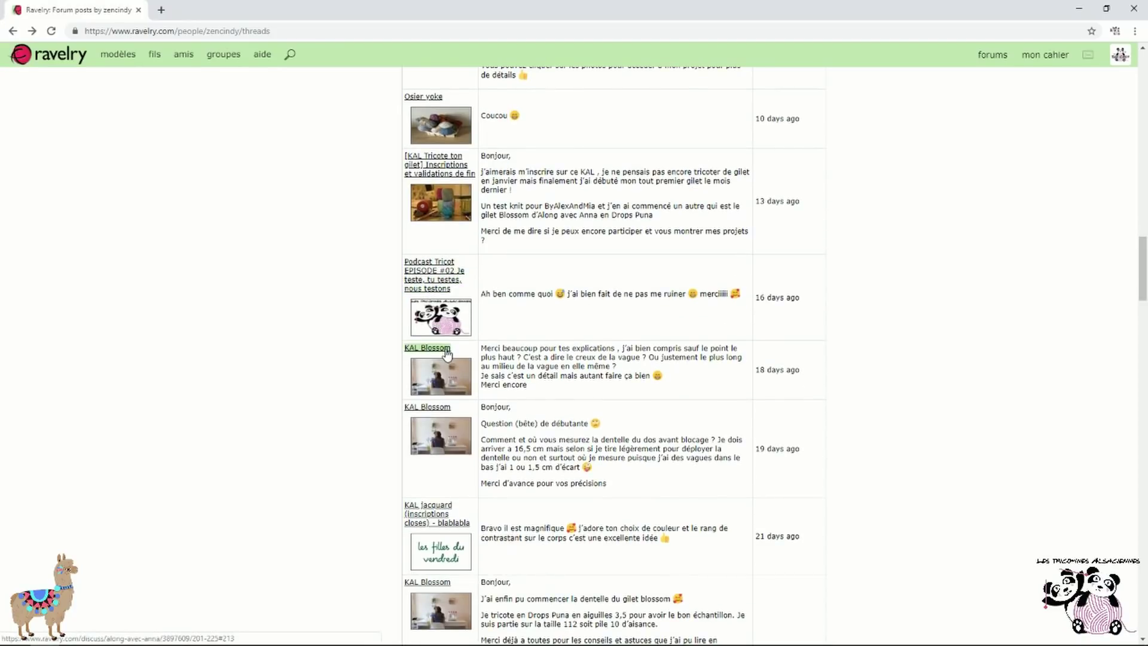
click(447, 353)
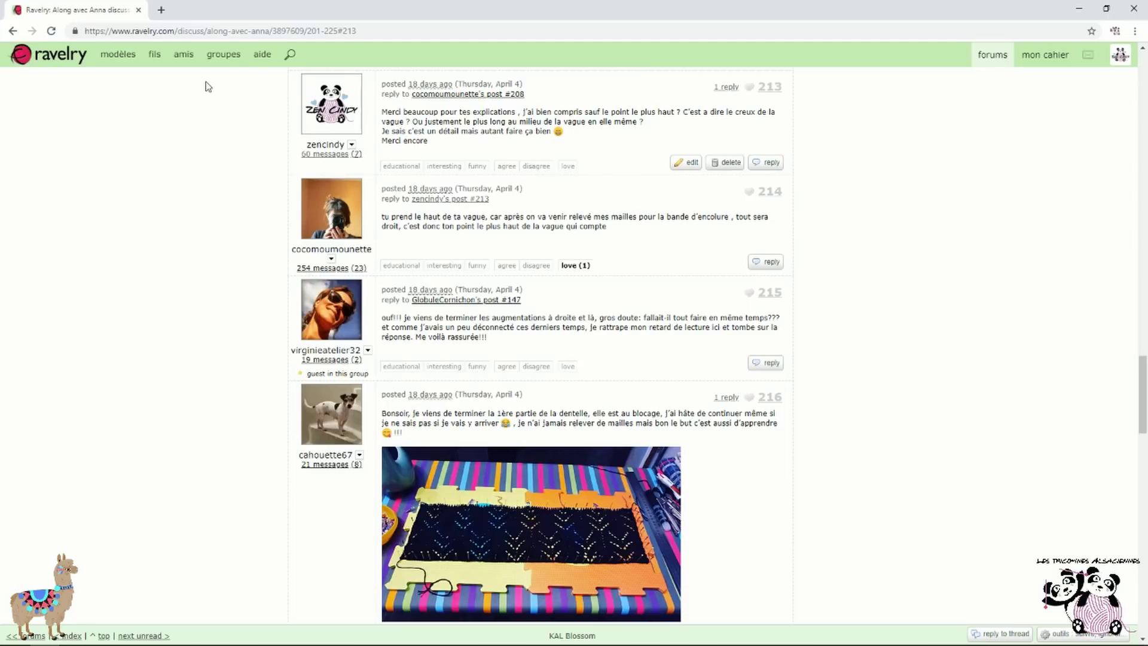
scroll(520, 152, up, 1)
Return to the posts list and open PHOTOS ENTRÉES KAL BLOSSOM at post #39
key(alt+Left)
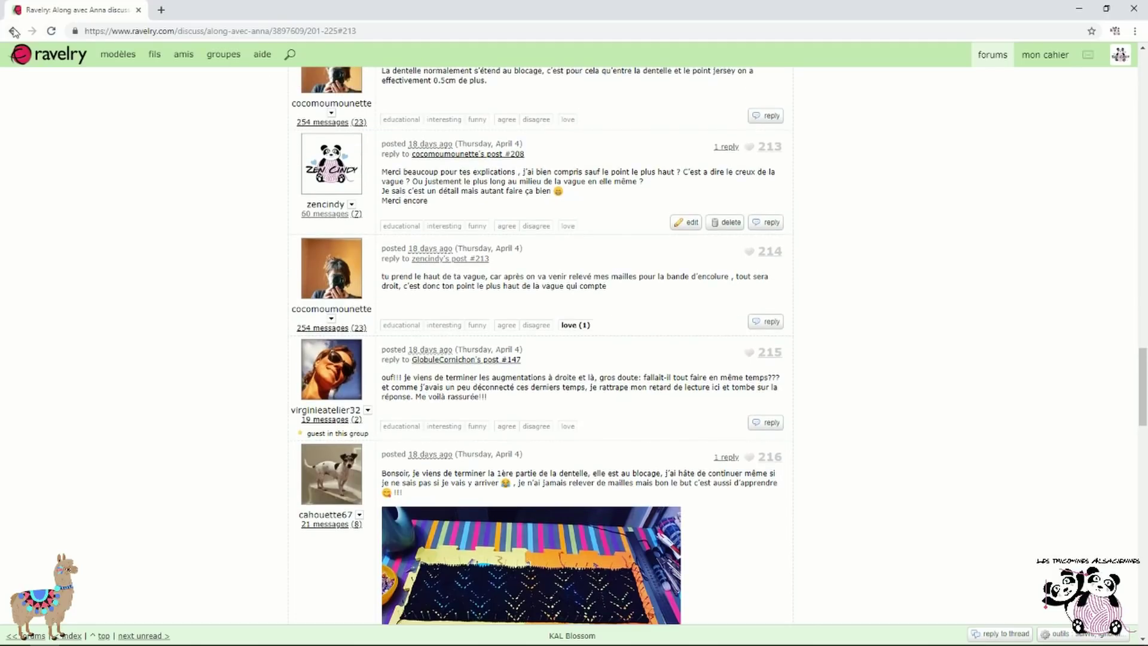
scroll(555, 296, down, 3)
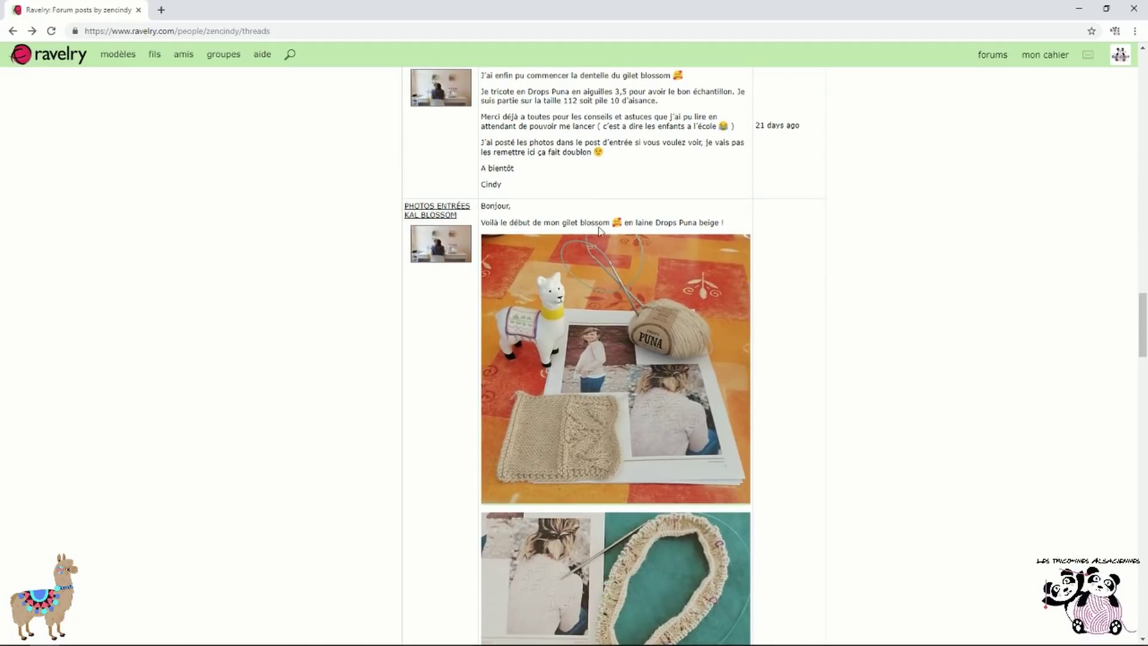
scroll(555, 296, down, 3)
scroll(555, 296, down, 2)
scroll(555, 296, up, 6)
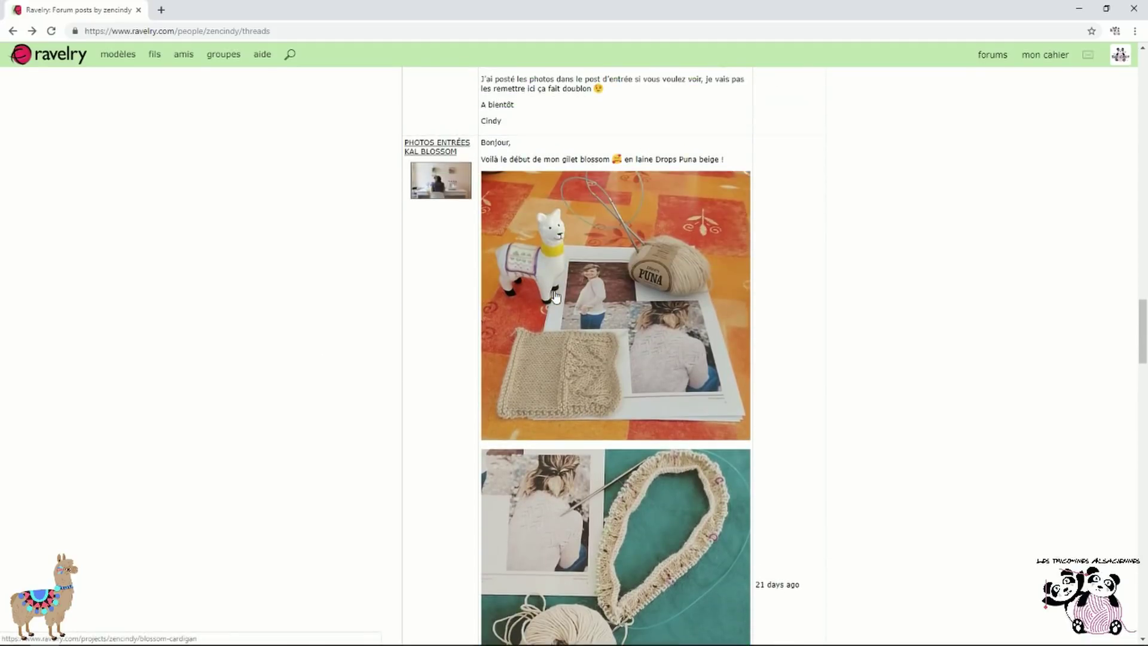
click(442, 275)
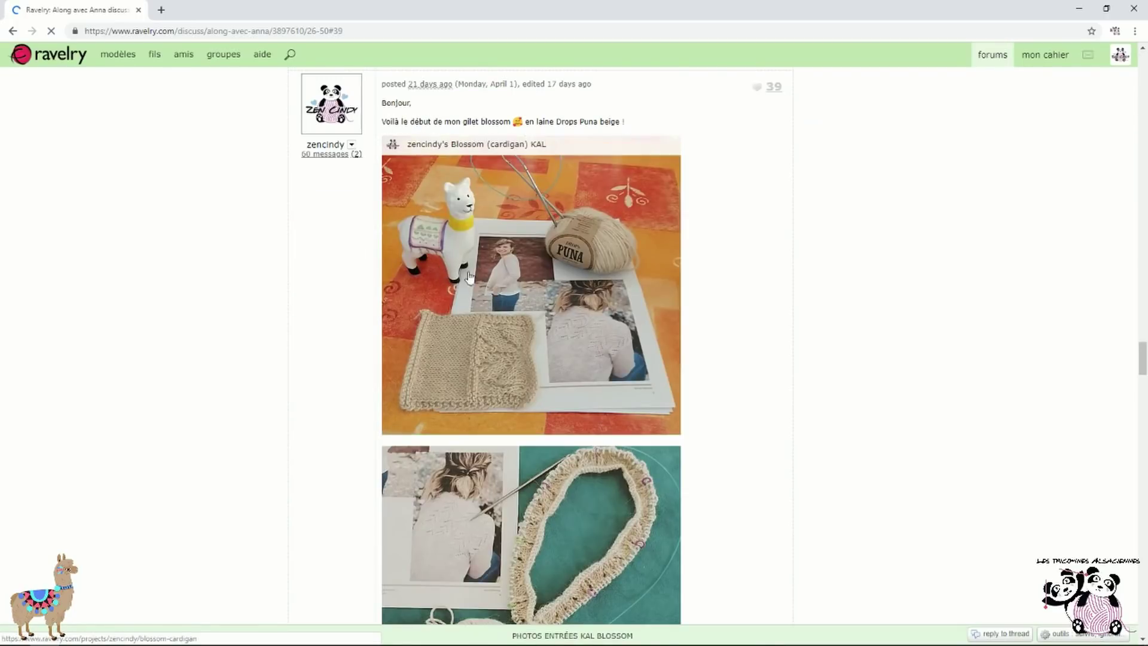
scroll(748, 298, down, 8)
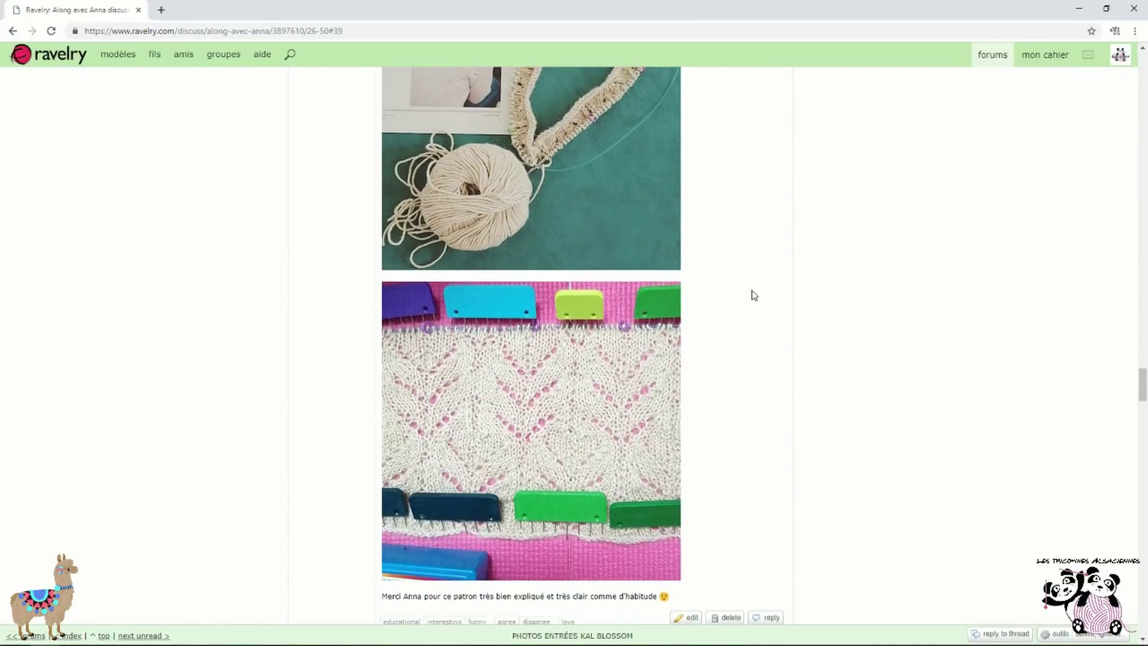
scroll(758, 293, up, 6)
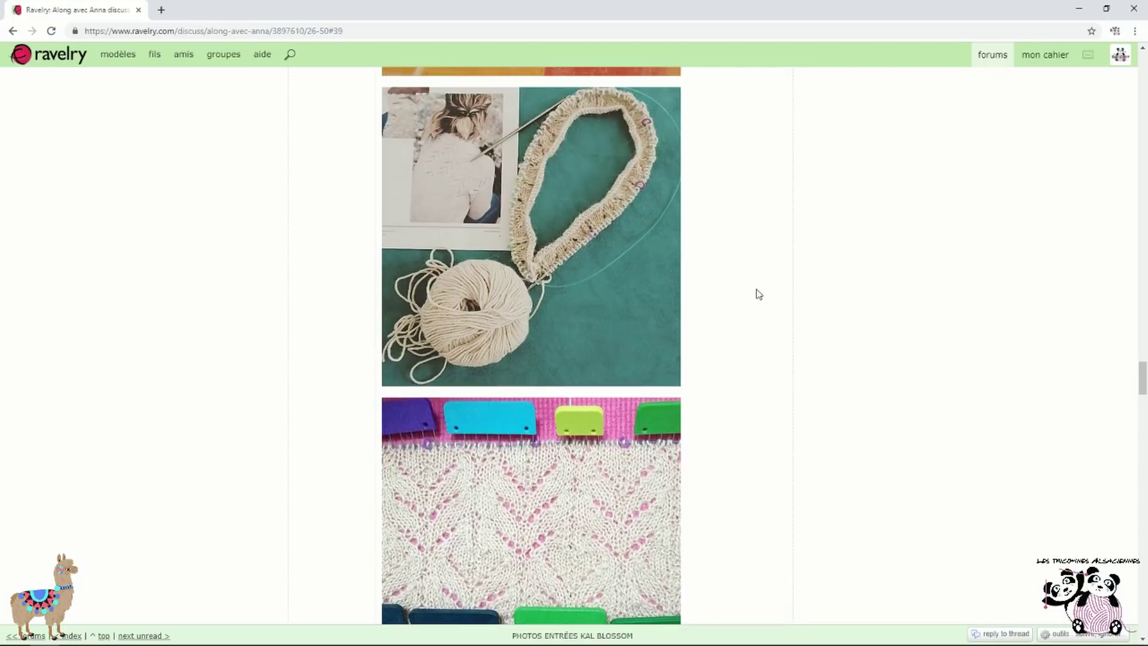
scroll(759, 293, up, 3)
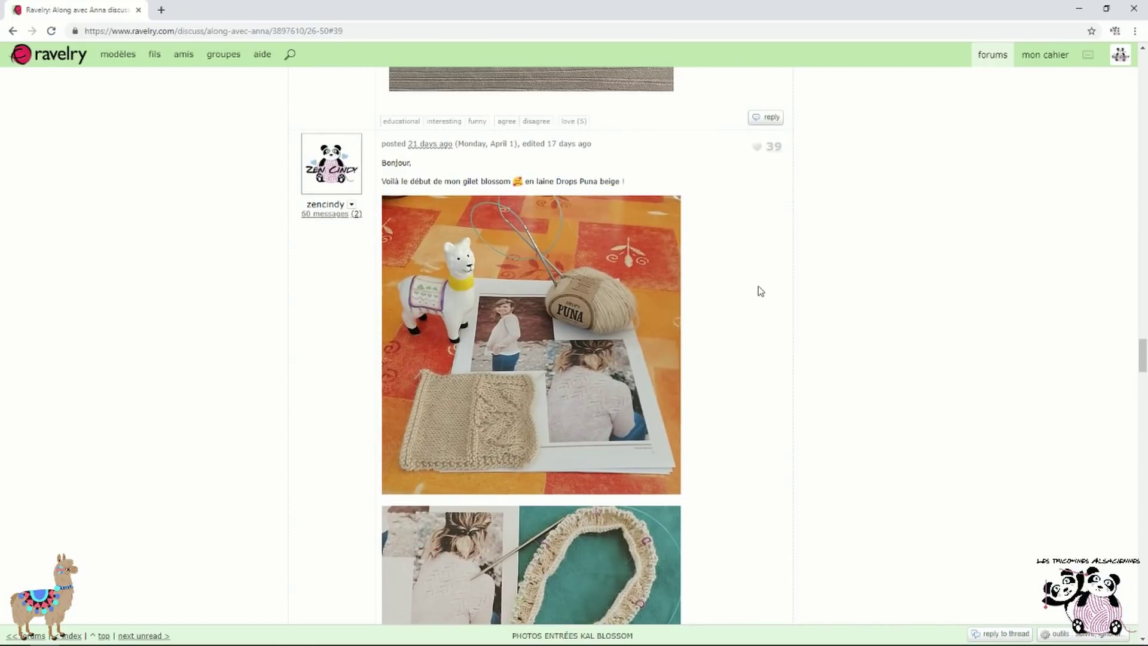
Go to the forums overview and open the Les Tricopines Alsaciennes group page
click(989, 57)
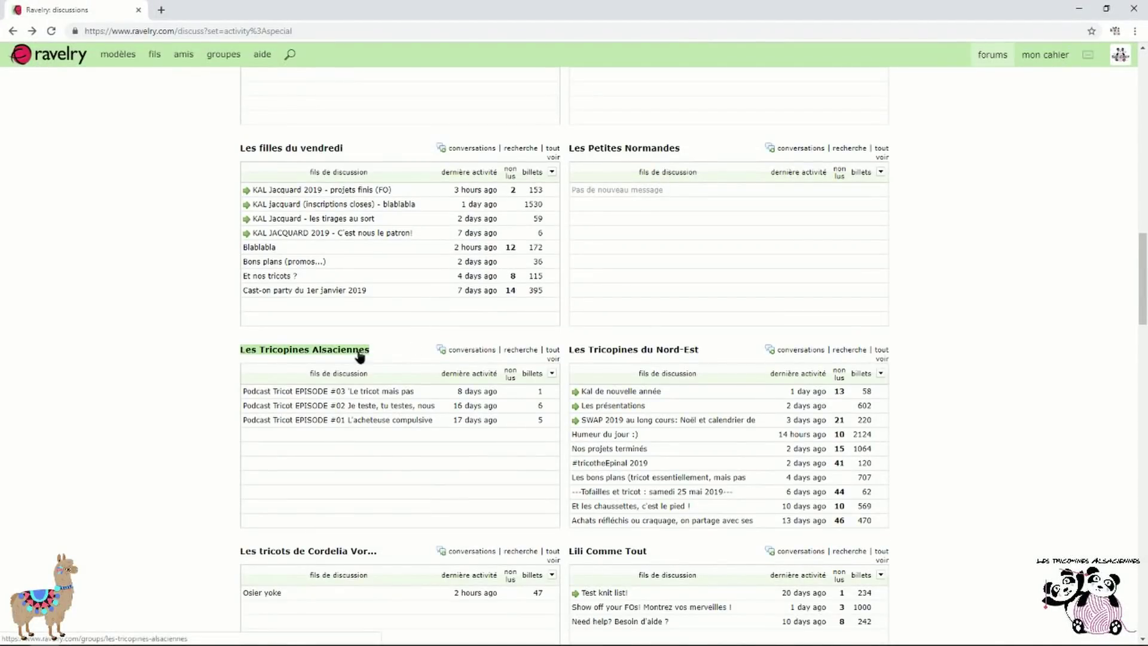
click(359, 356)
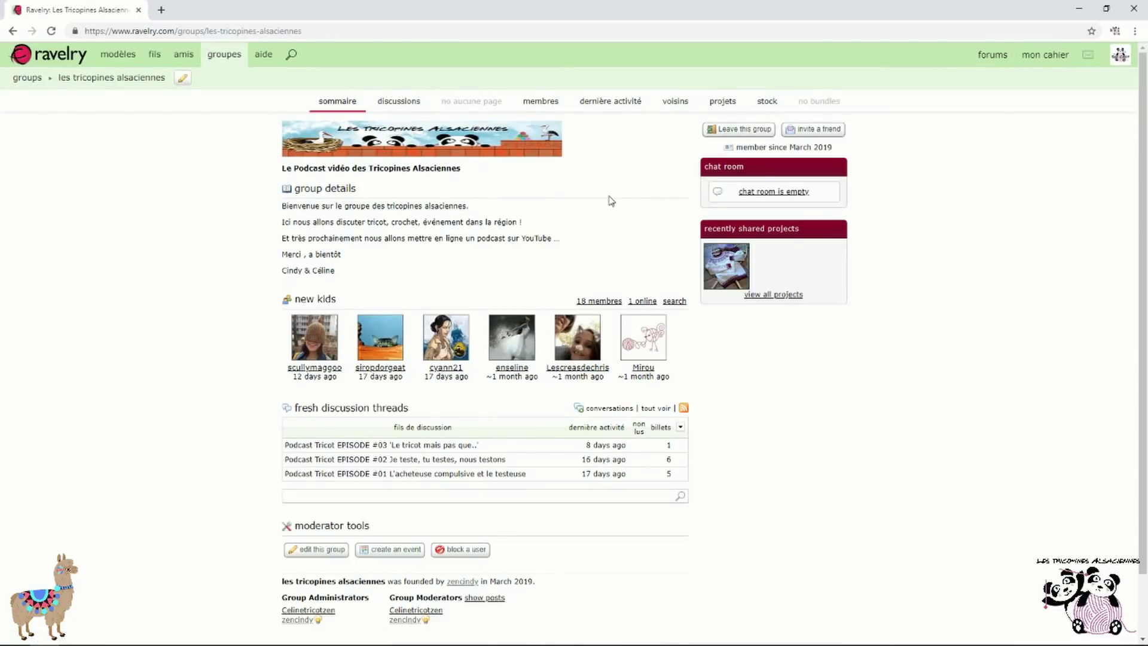
scroll(610, 201, down, 2)
scroll(610, 200, up, 2)
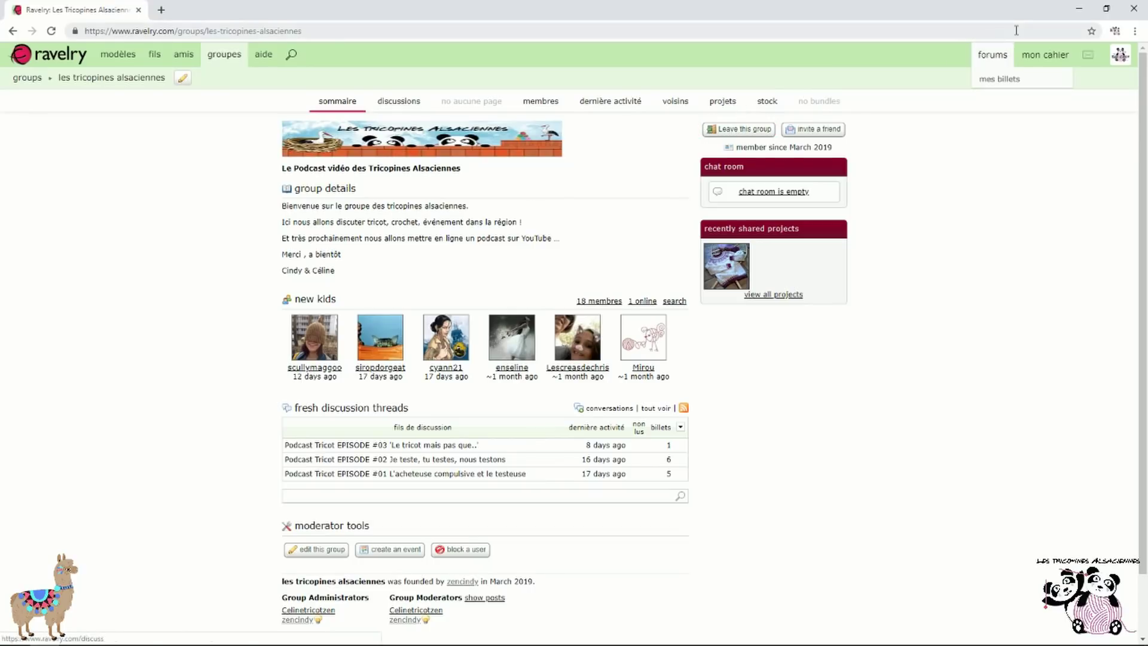
Open the Podcast Tricot EPISODE #03 'Le tricot mais pas que..' thread
mouse_move(1003, 55)
scroll(368, 341, down, 2)
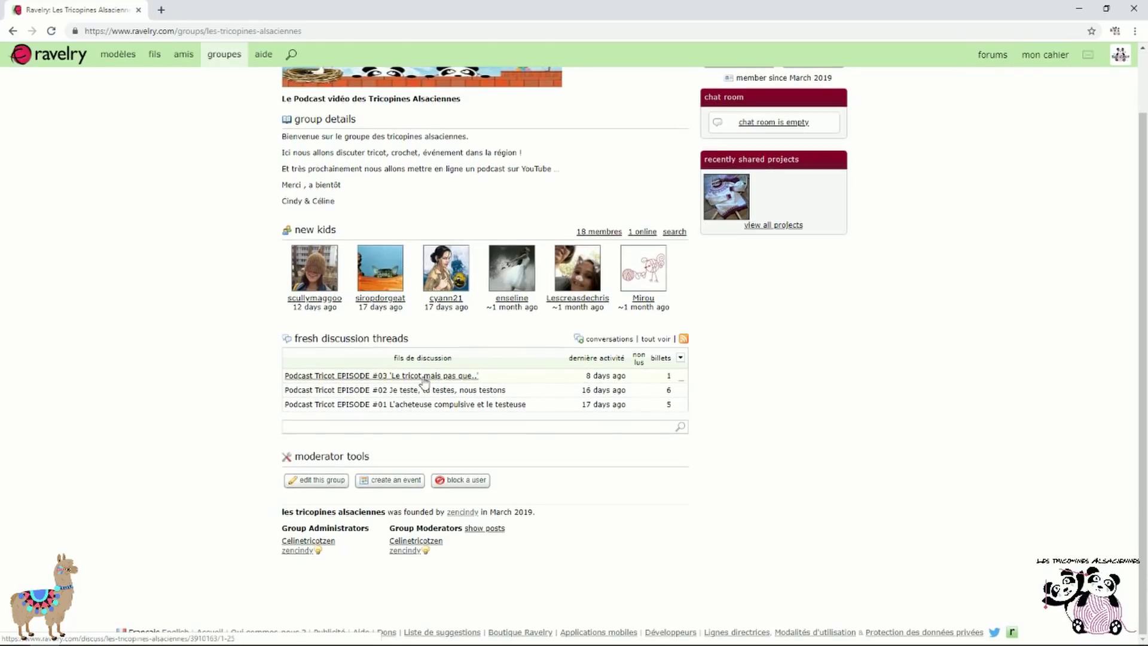
click(420, 378)
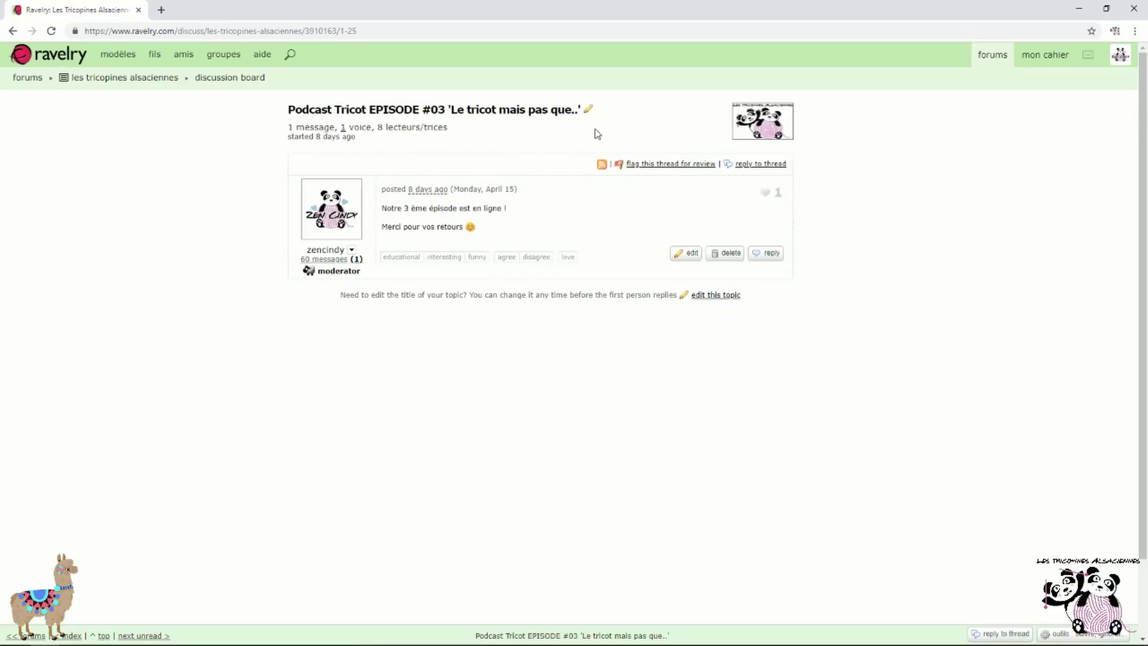
Post the reply 'coucou a tous' to the EPISODE #03 thread
click(757, 169)
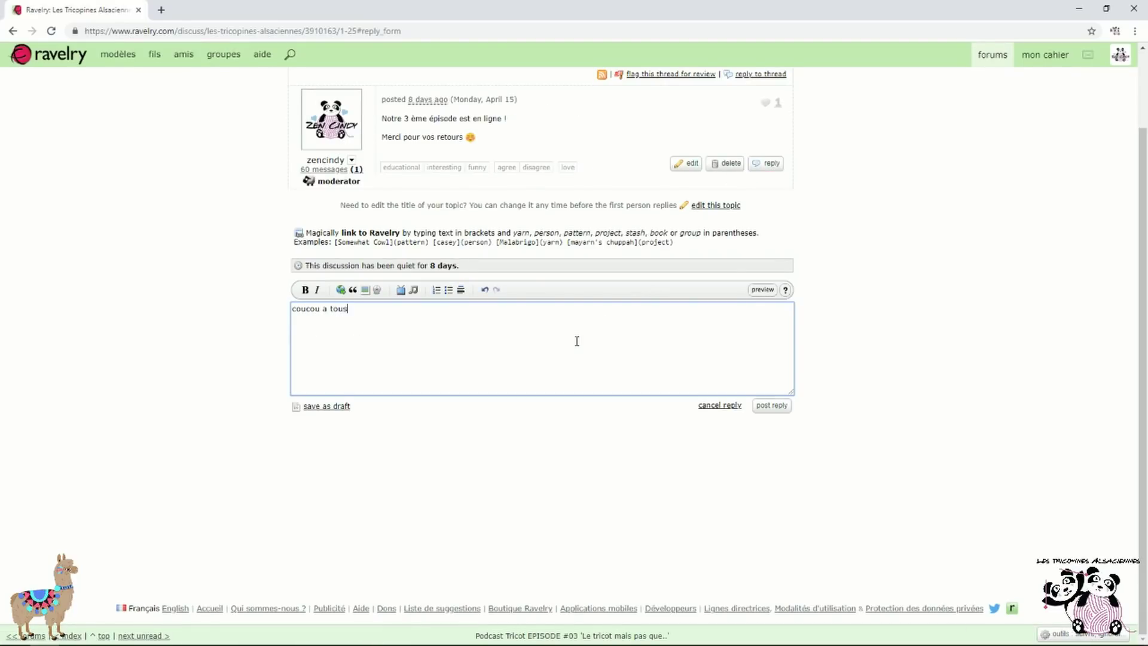
click(777, 410)
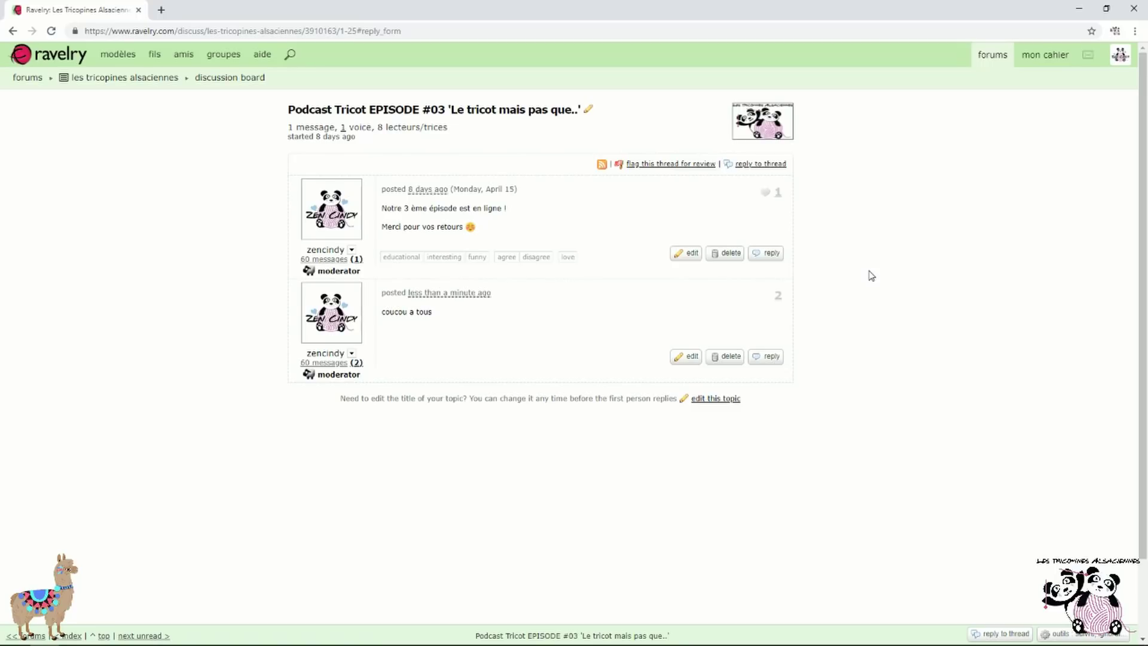
click(767, 253)
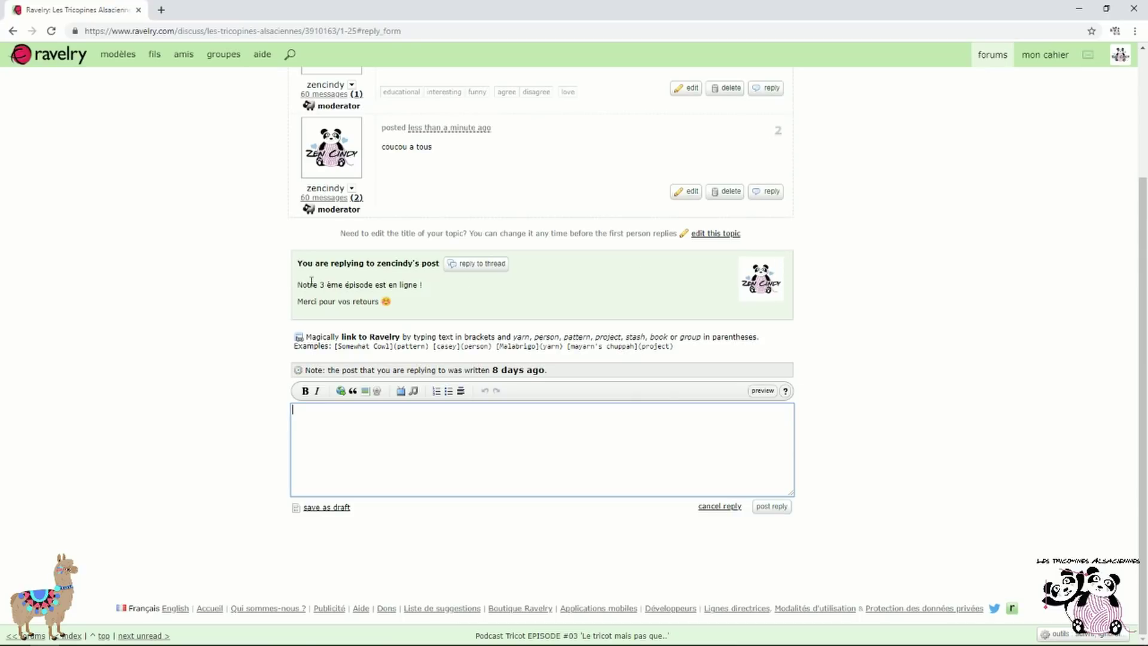
Reply 'test' to post #1 and reload so the thread shows three messages
scroll(415, 280, up, 3)
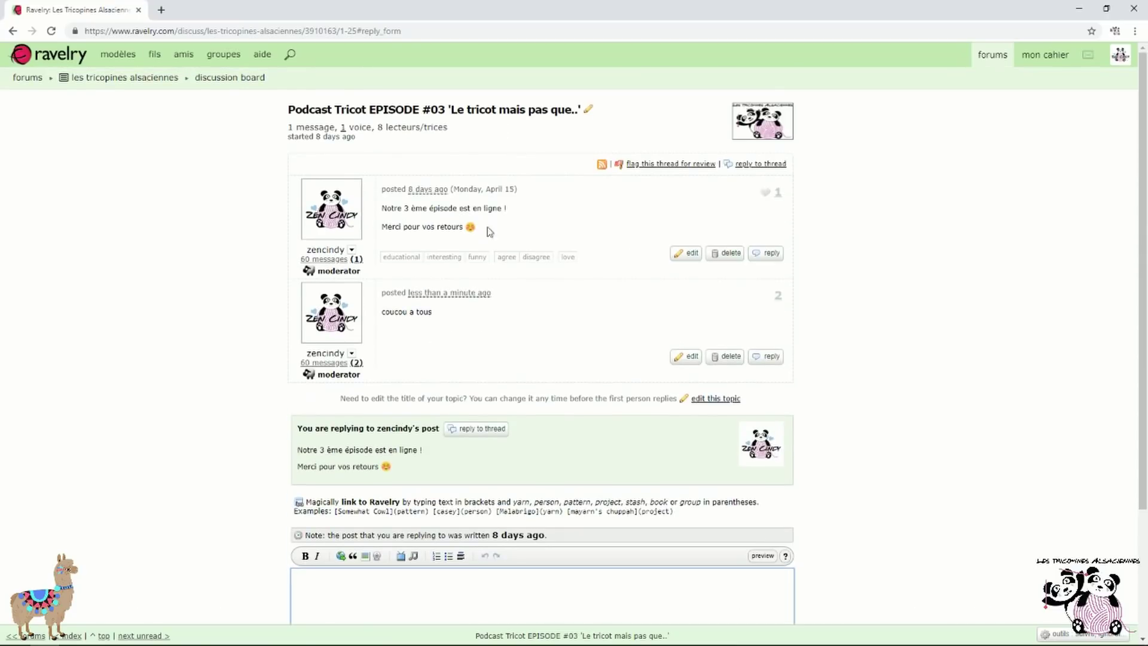
scroll(470, 334, down, 1)
scroll(470, 333, down, 2)
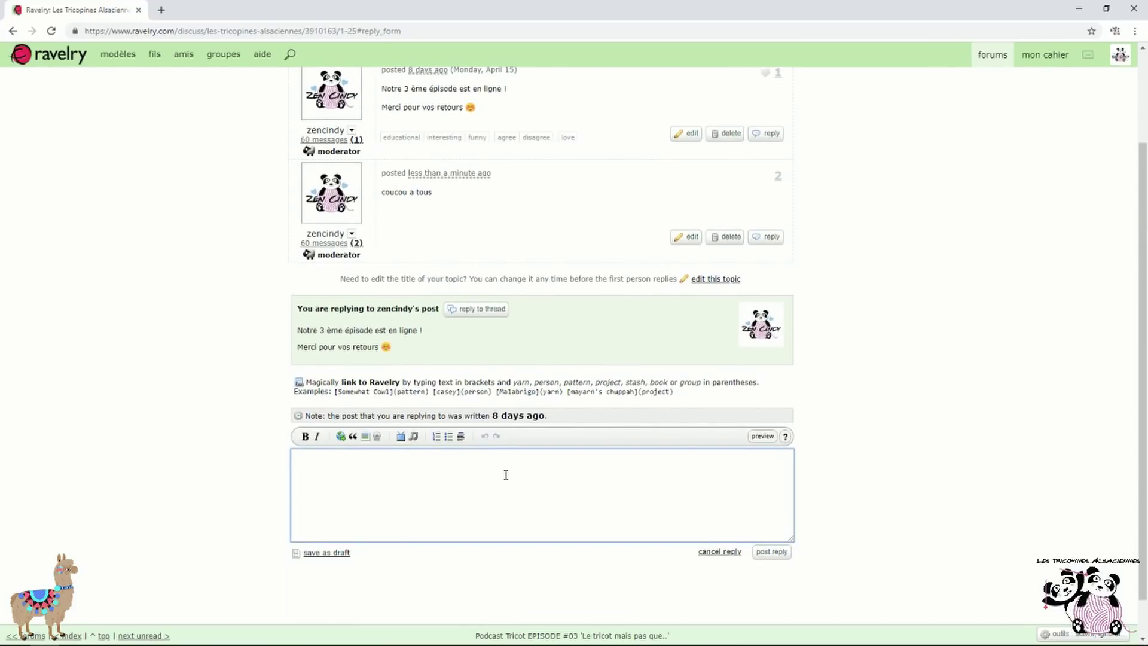
text(test)
click(772, 551)
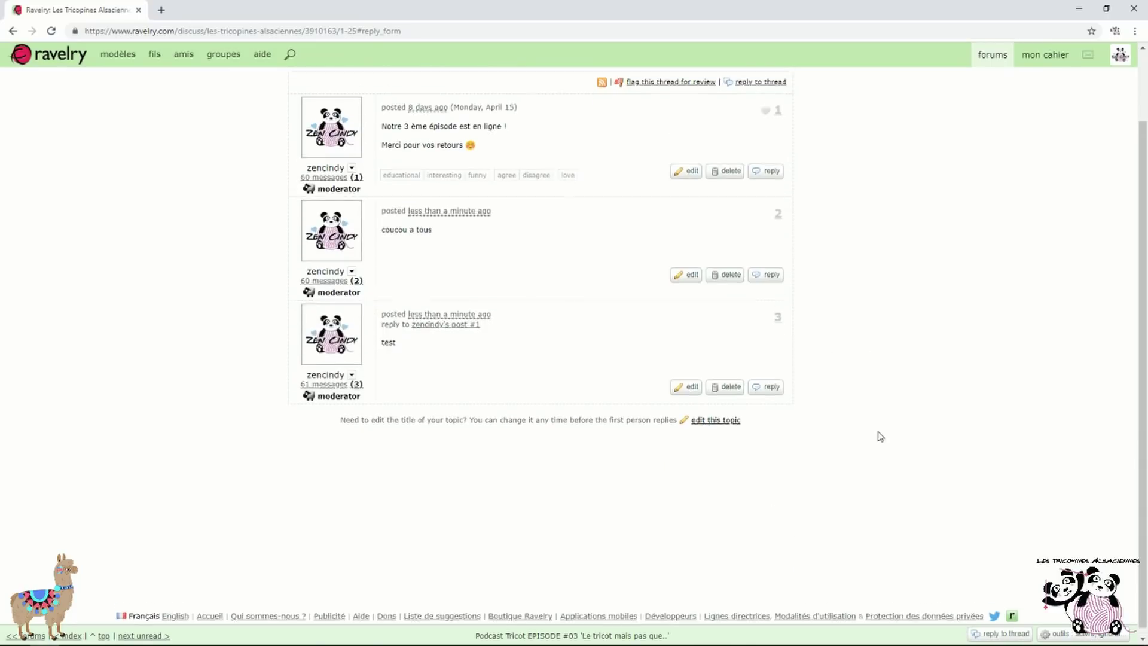
scroll(881, 437, up, 2)
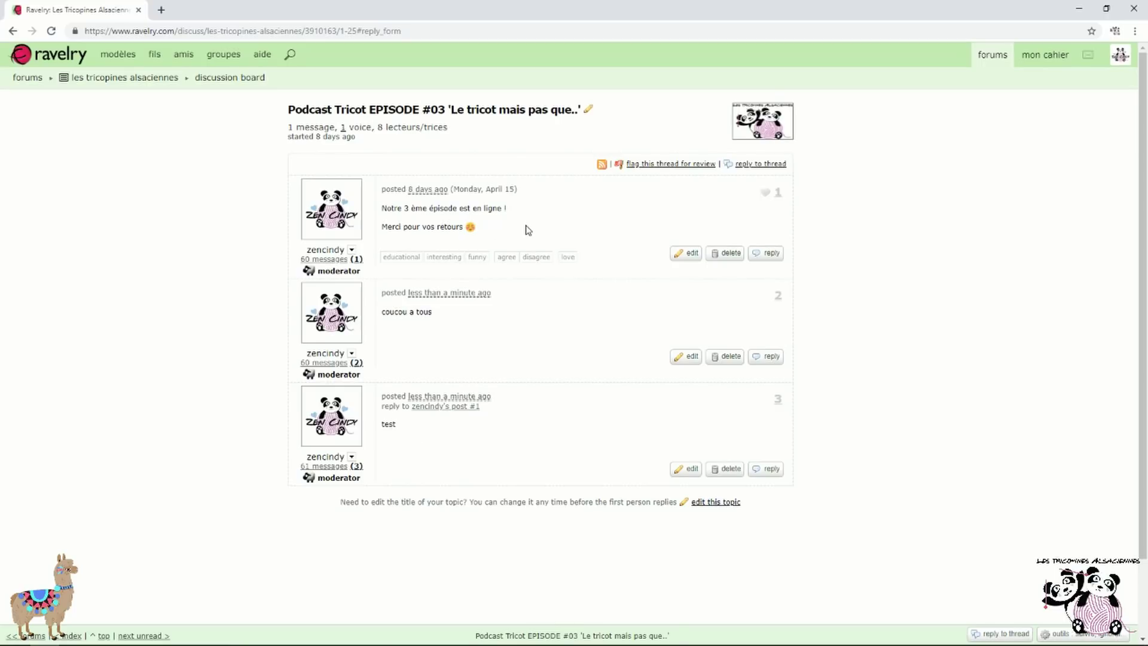
scroll(628, 206, down, 2)
scroll(627, 206, up, 2)
click(53, 31)
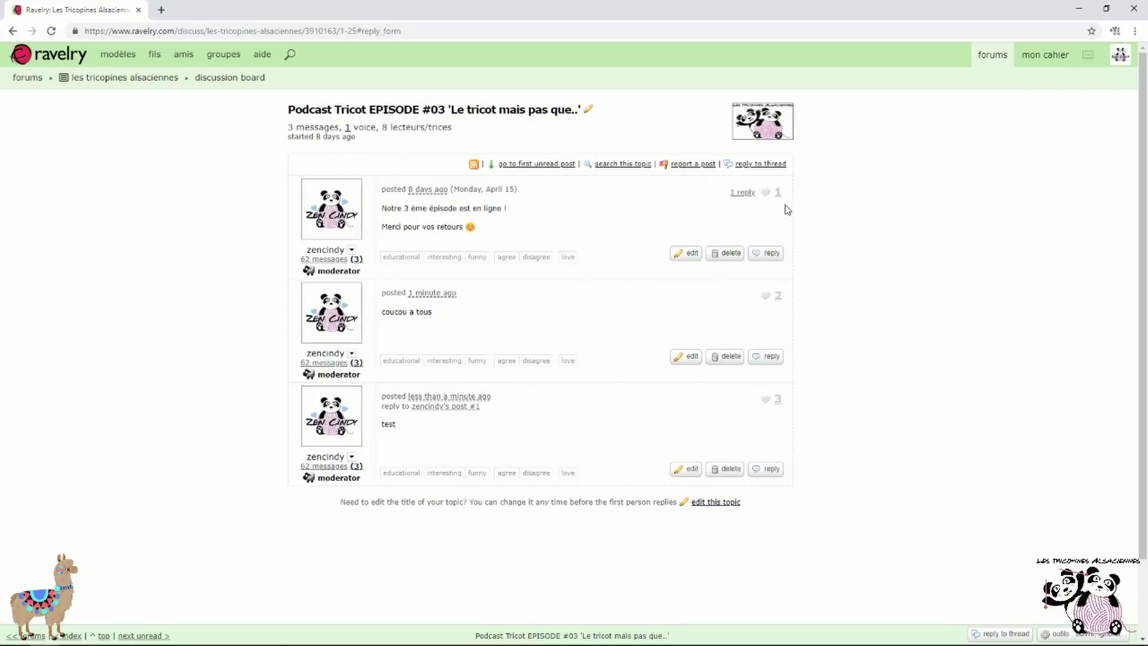
click(742, 194)
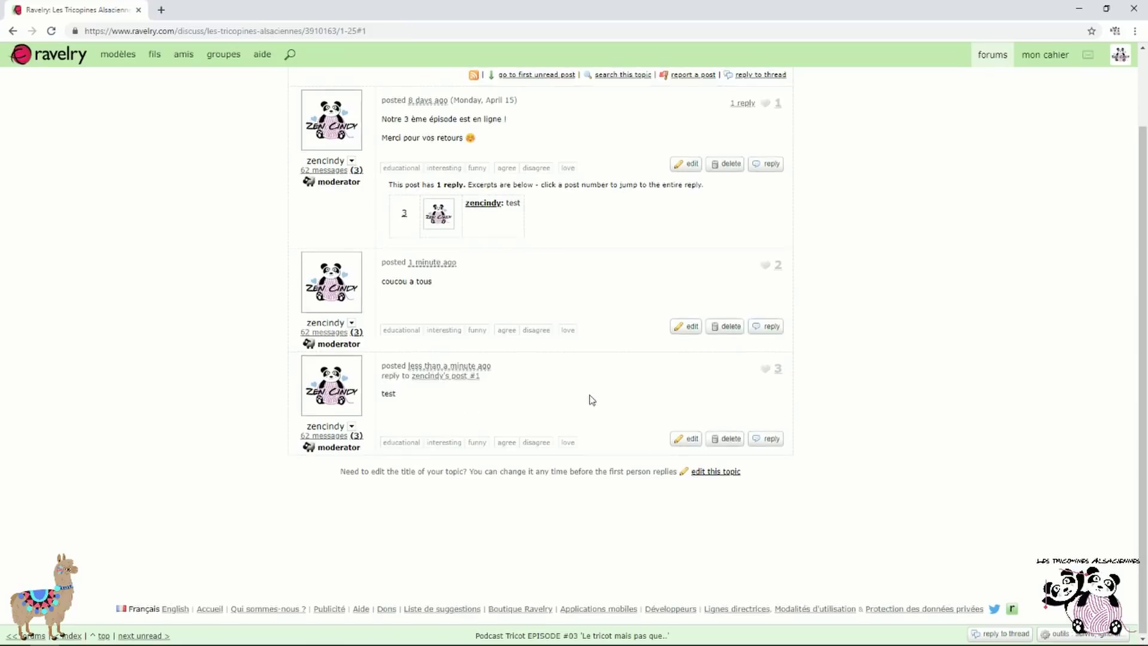
Edit the third post to read 'test !' and save it
scroll(592, 400, up, 2)
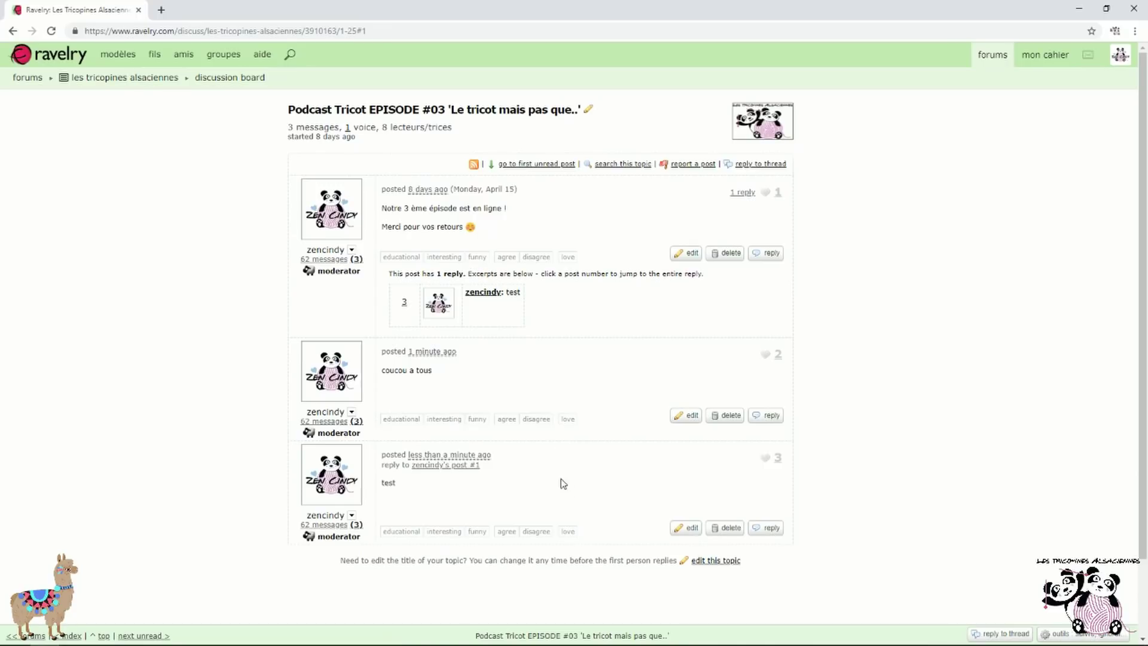
click(689, 529)
scroll(656, 478, down, 3)
click(425, 359)
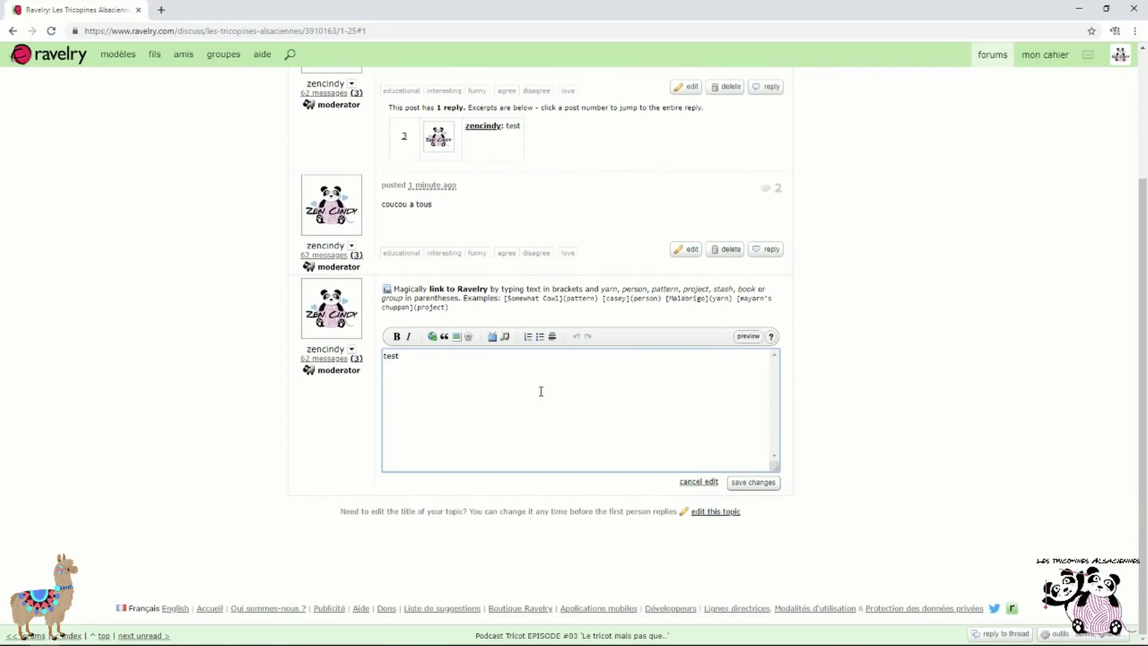
text(!)
click(753, 482)
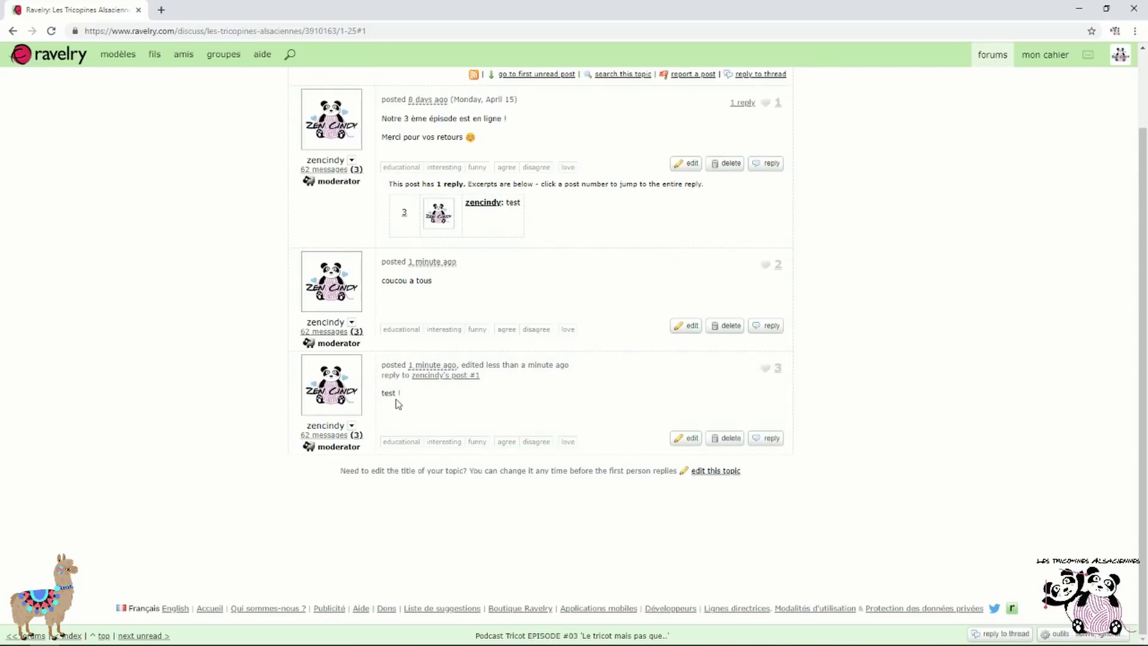
Delete the third post, leaving only a deleted-post notice
click(730, 438)
click(624, 98)
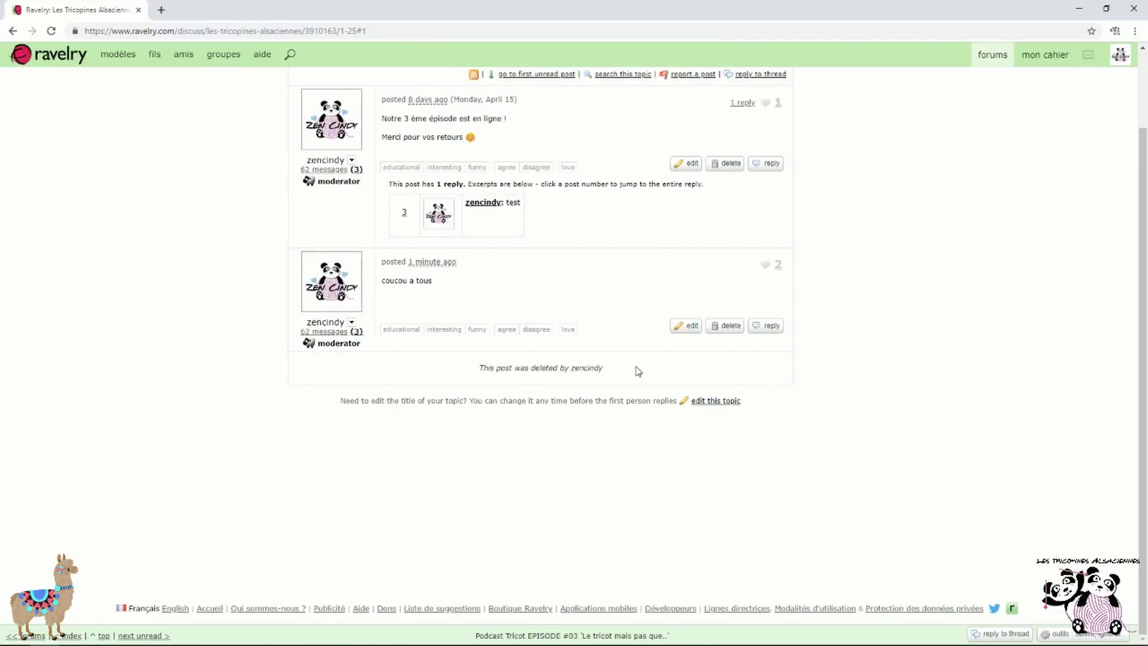
drag(471, 369, 619, 372)
click(618, 371)
scroll(578, 302, up, 2)
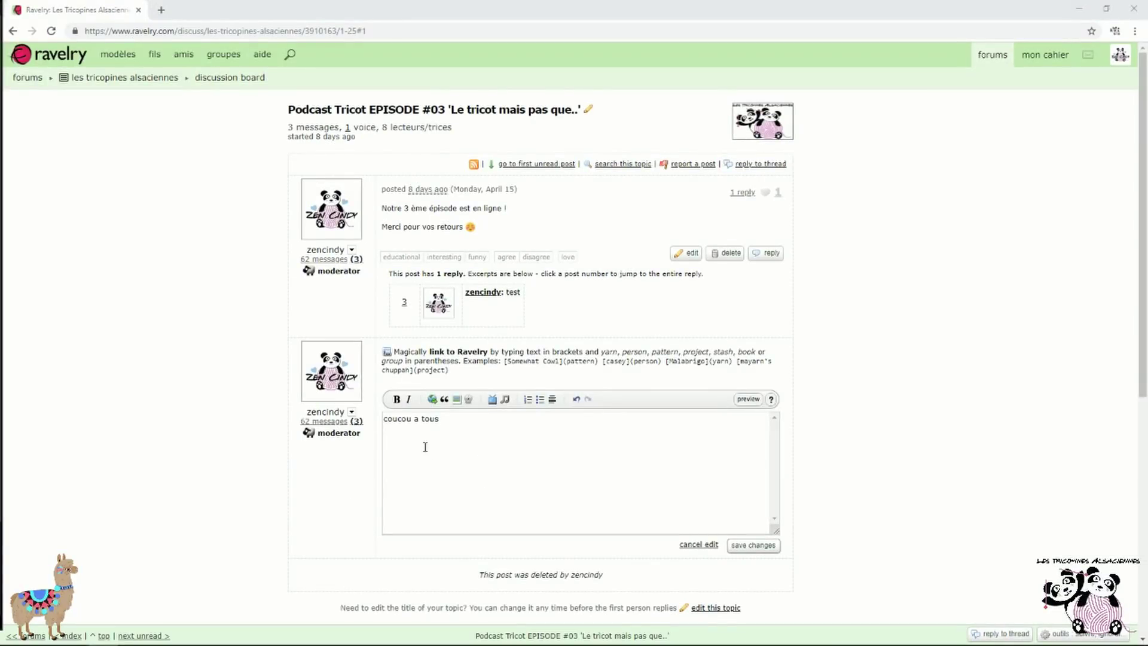
click(414, 442)
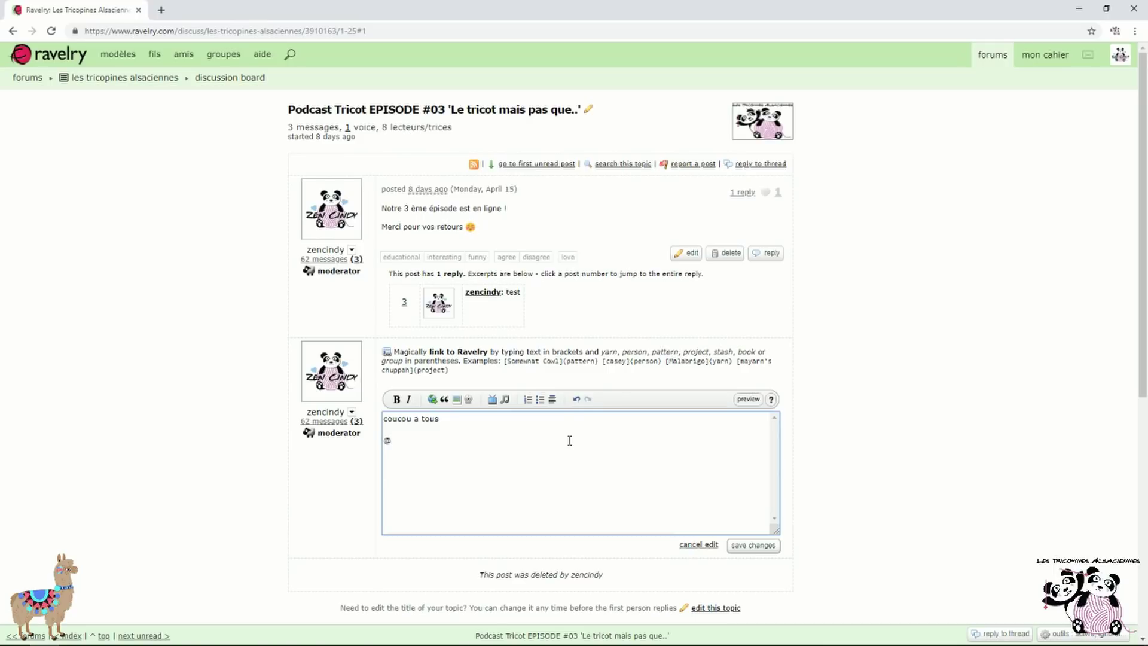
text(ll)
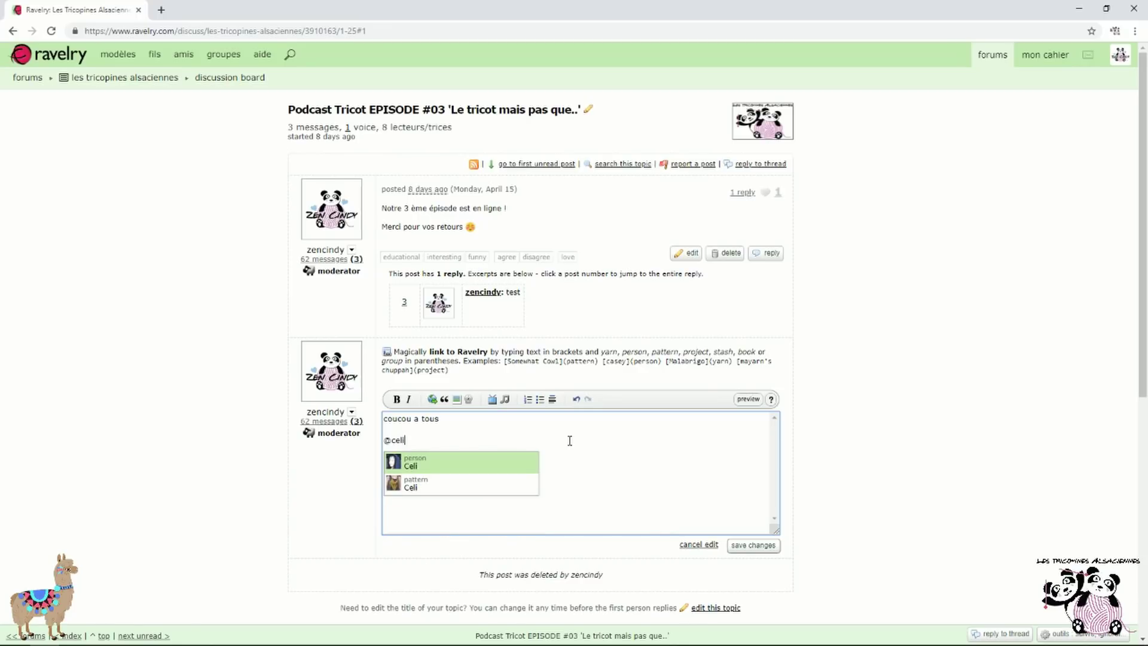
text(ne)
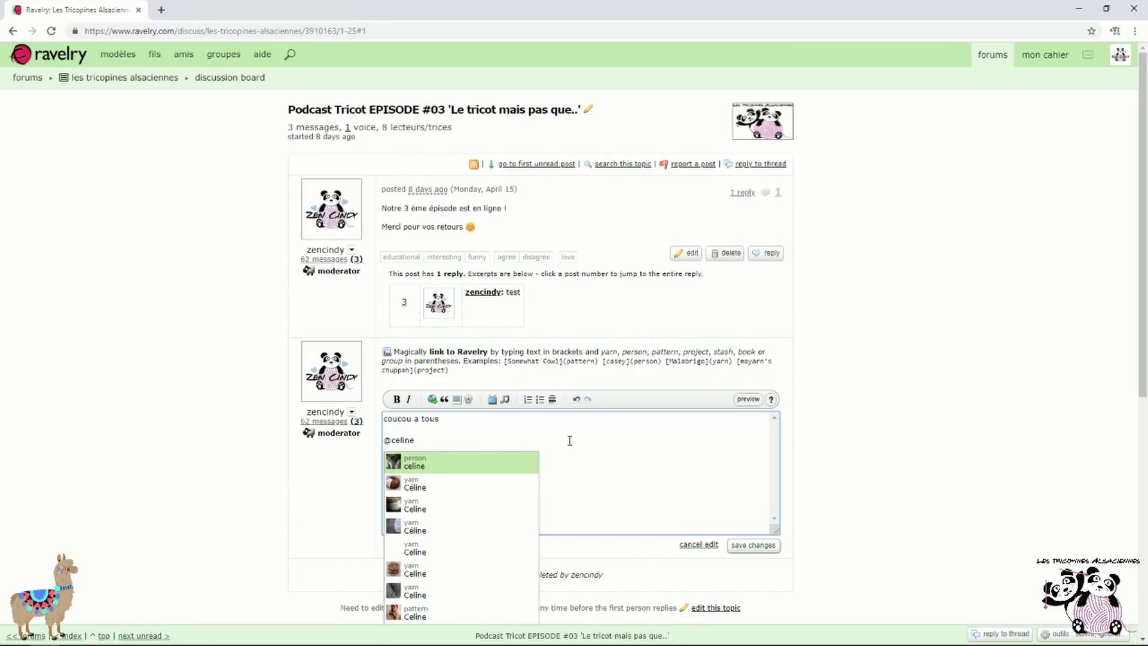
text(tricotzen)
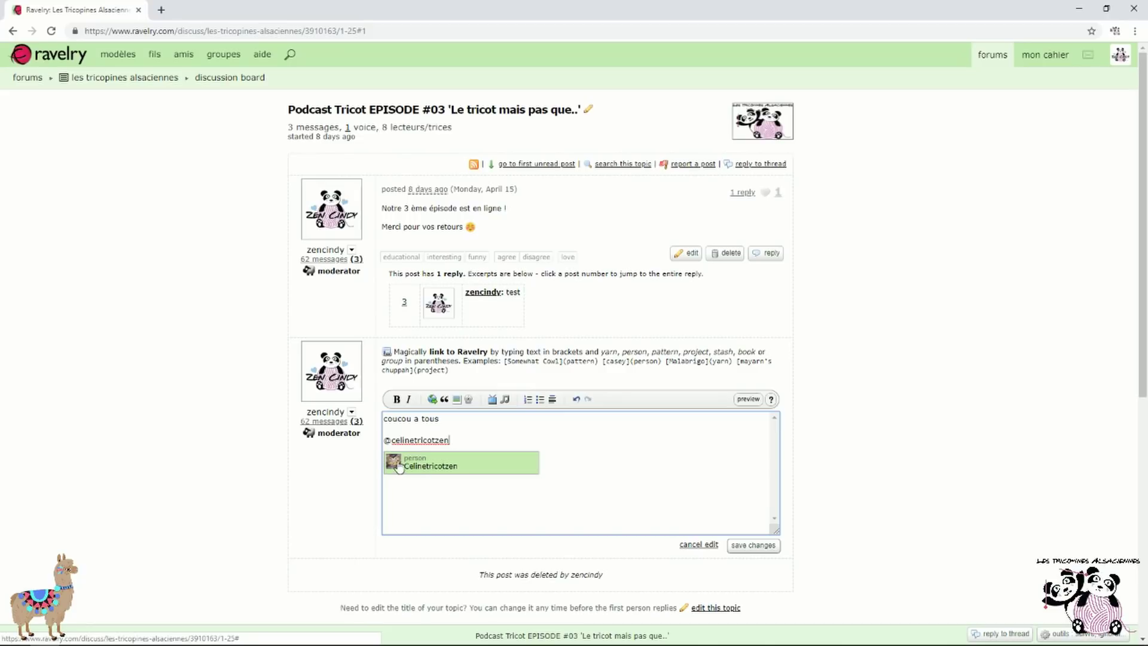
click(402, 466)
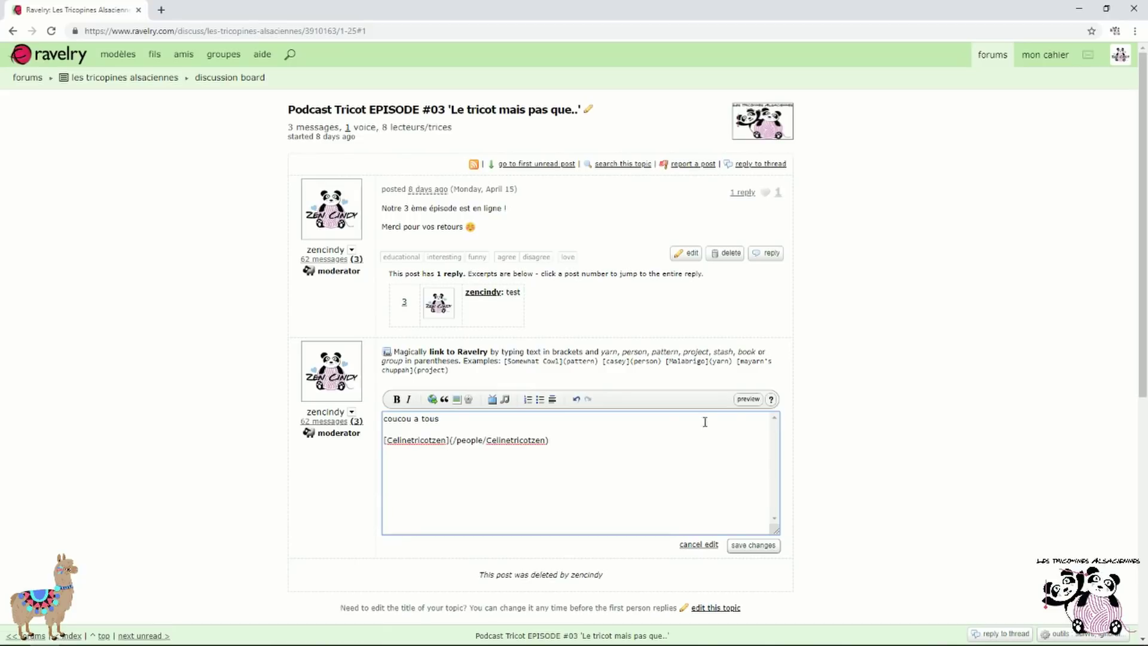
click(750, 550)
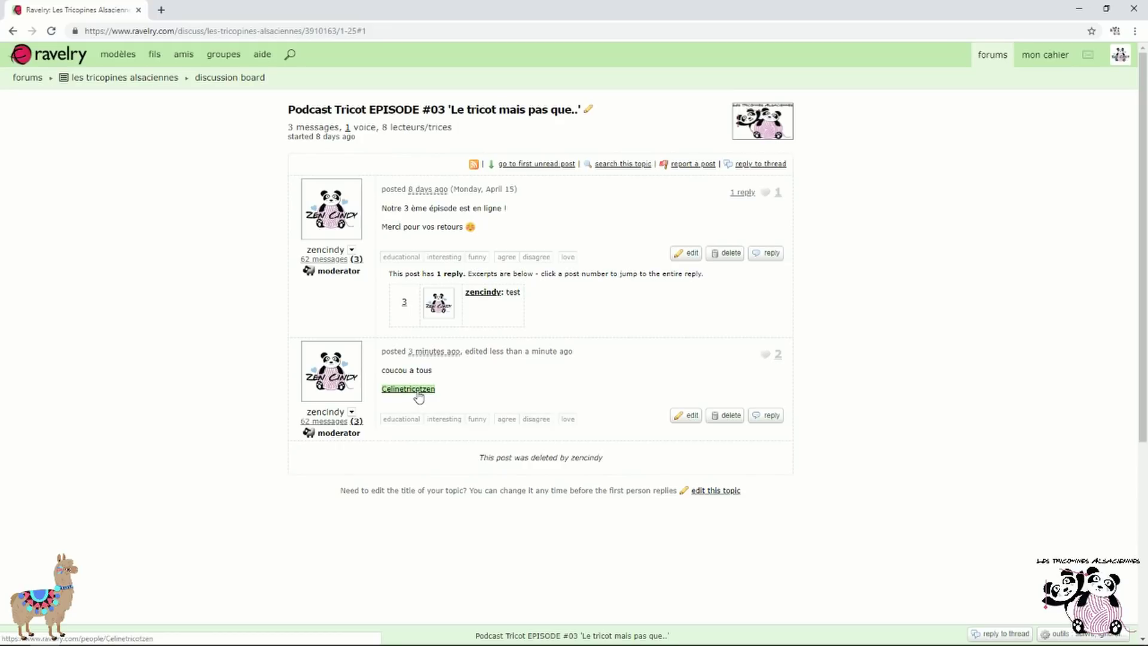
click(418, 392)
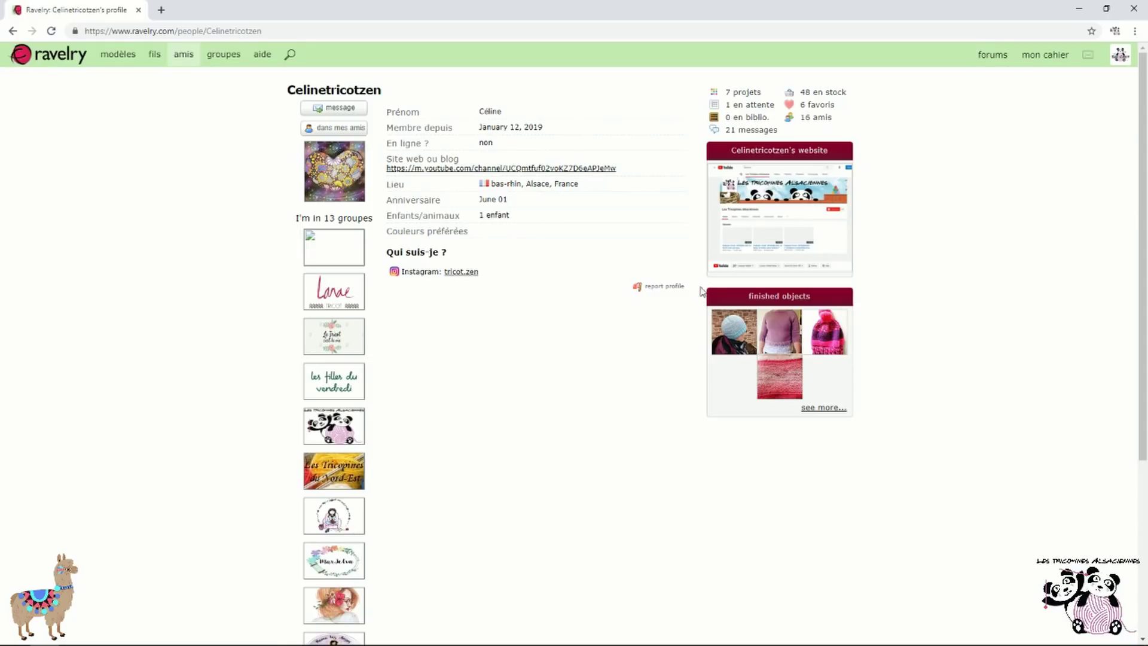
click(13, 31)
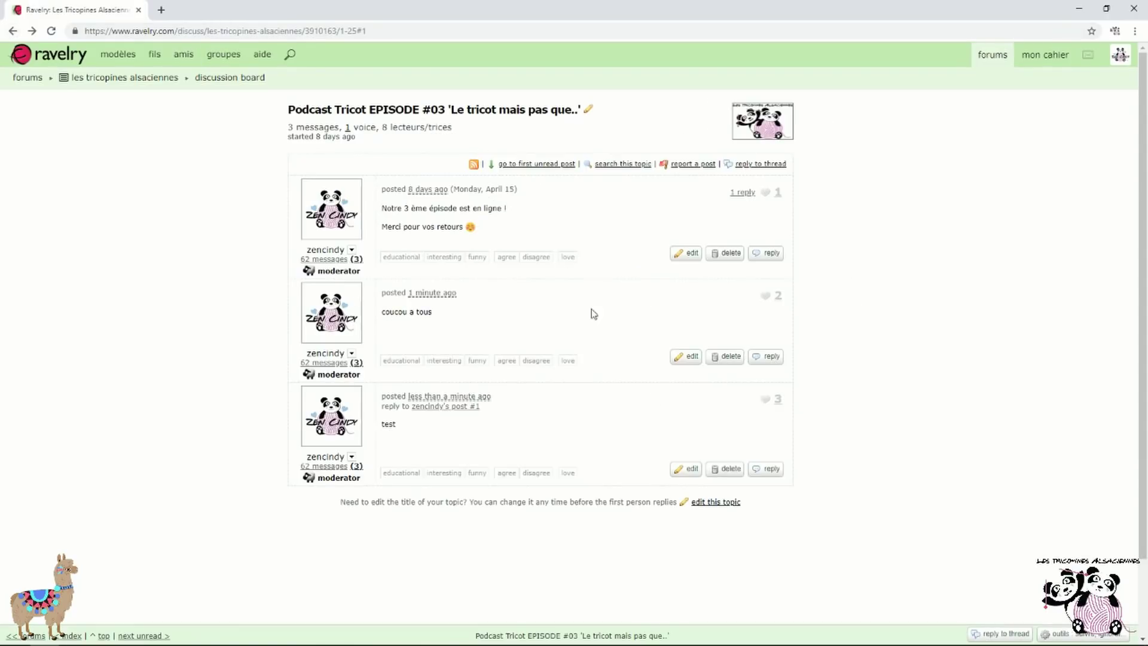
Start editing the last post, cancel, and refresh the thread
click(688, 470)
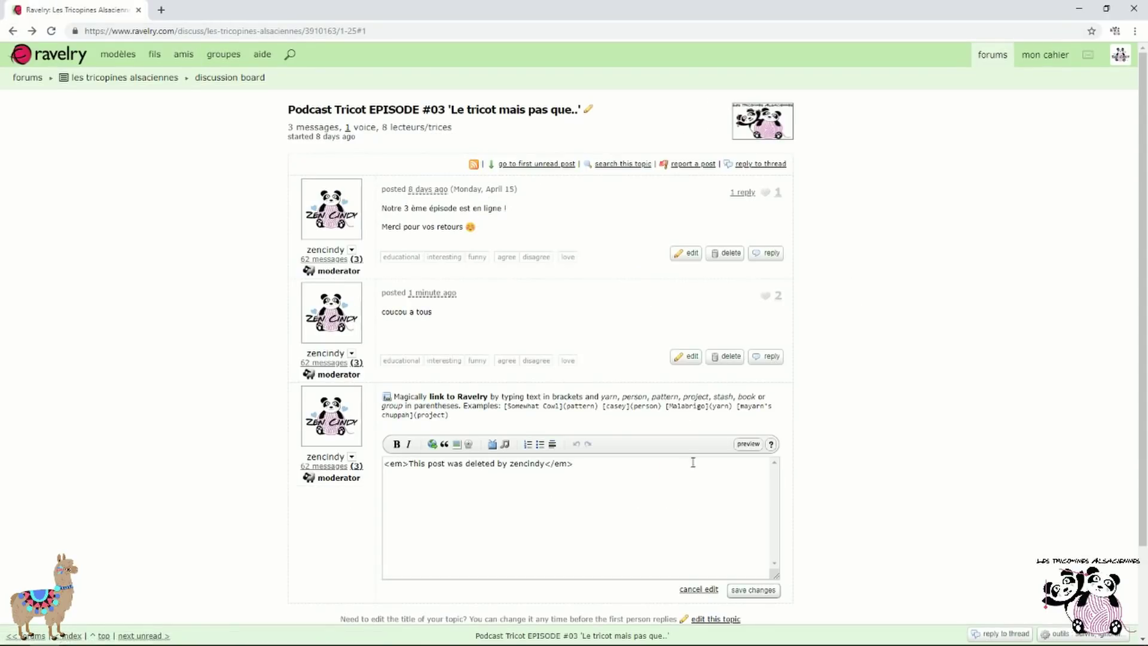
click(715, 591)
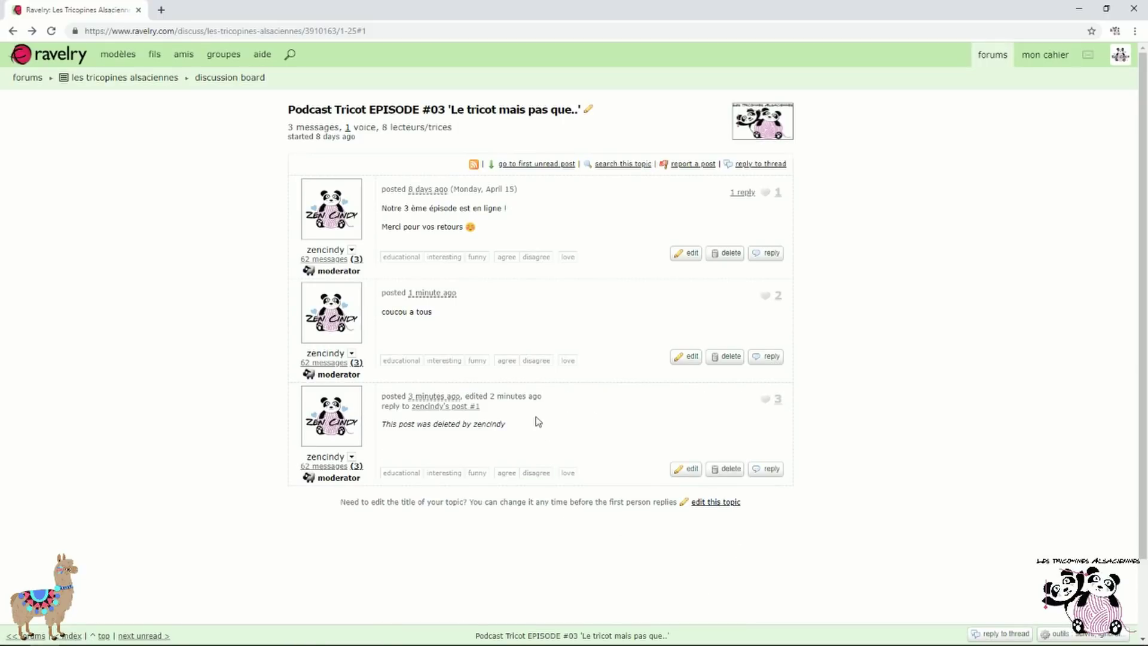
click(51, 30)
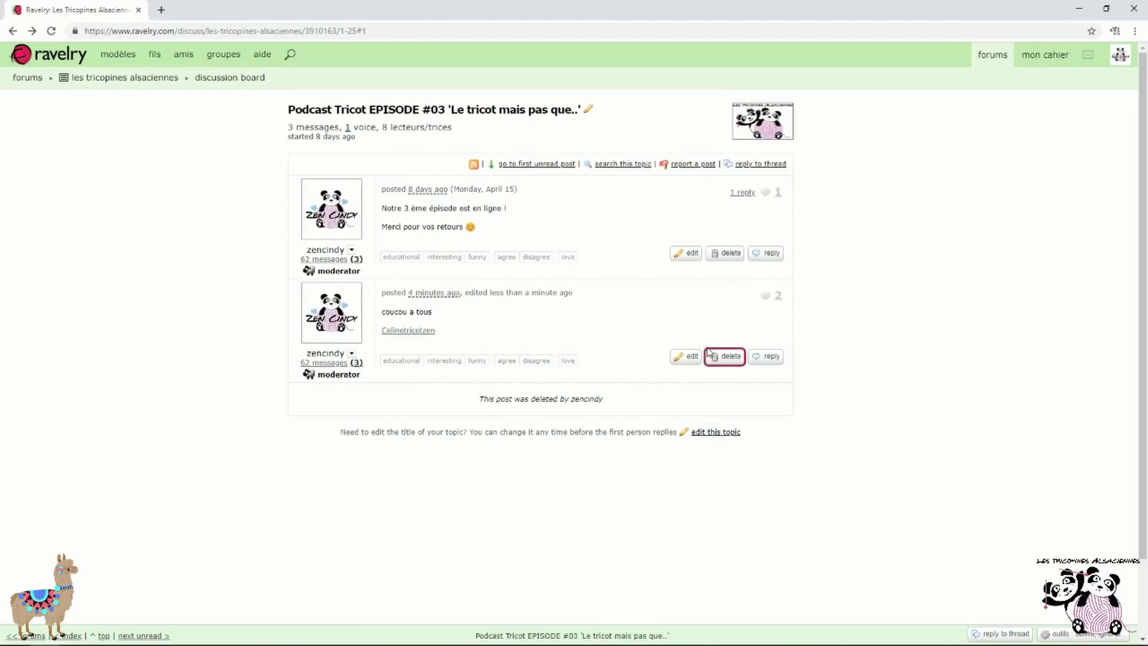
click(688, 358)
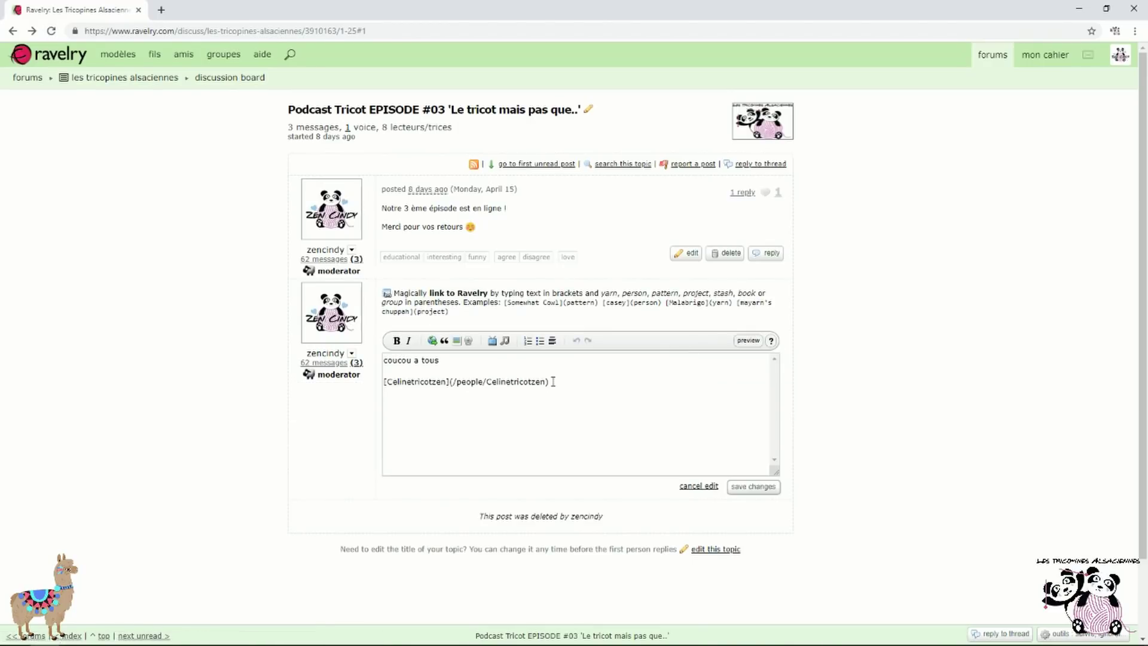
drag(573, 381, 368, 390)
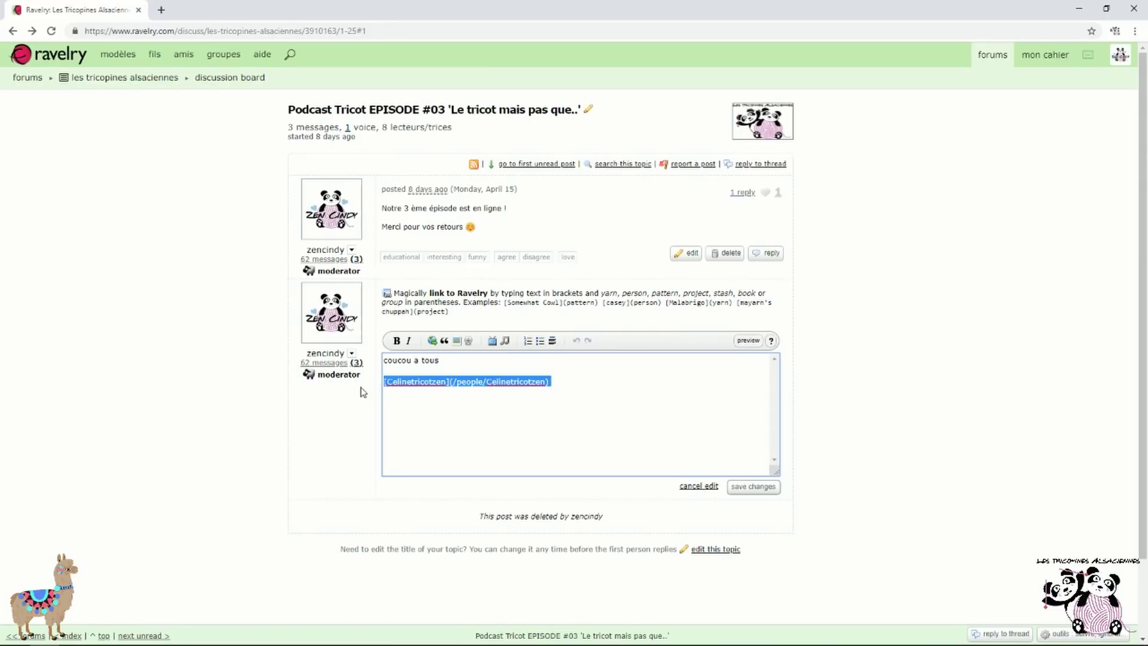
key(BackSpace)
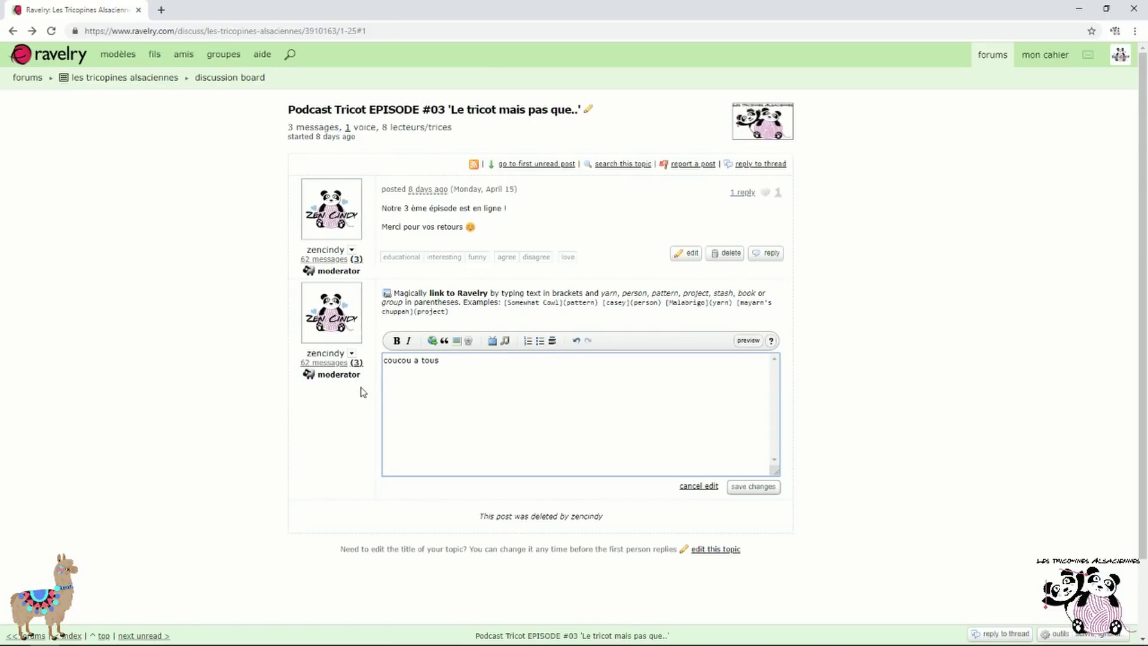
text(@)
scroll(299, 302, down, 2)
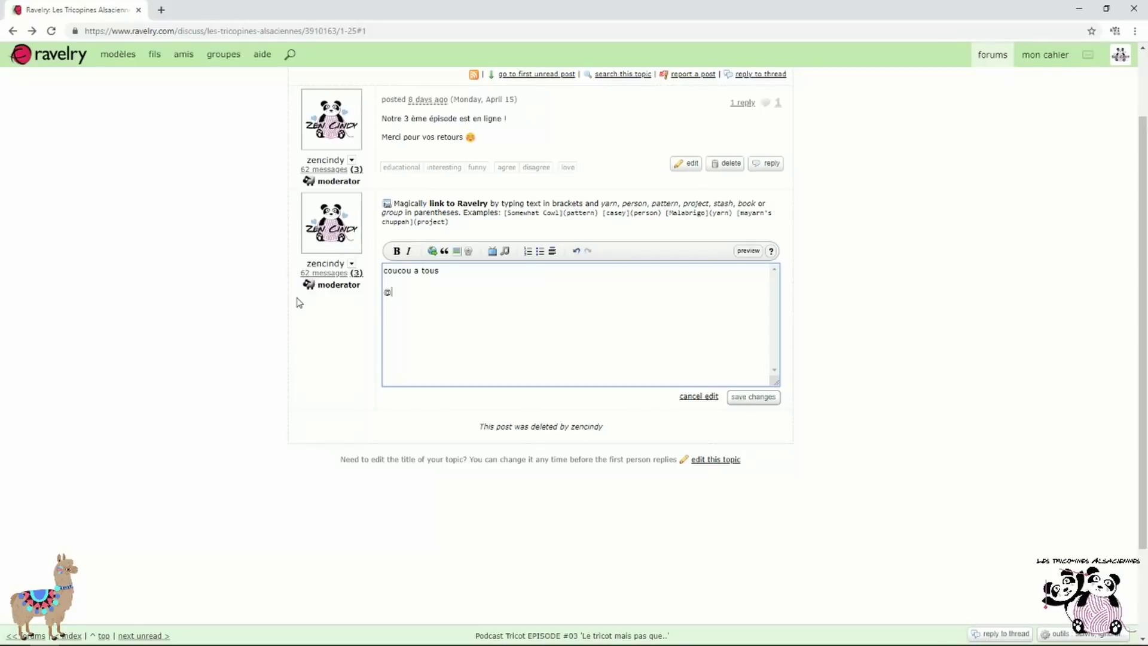
text(blossom)
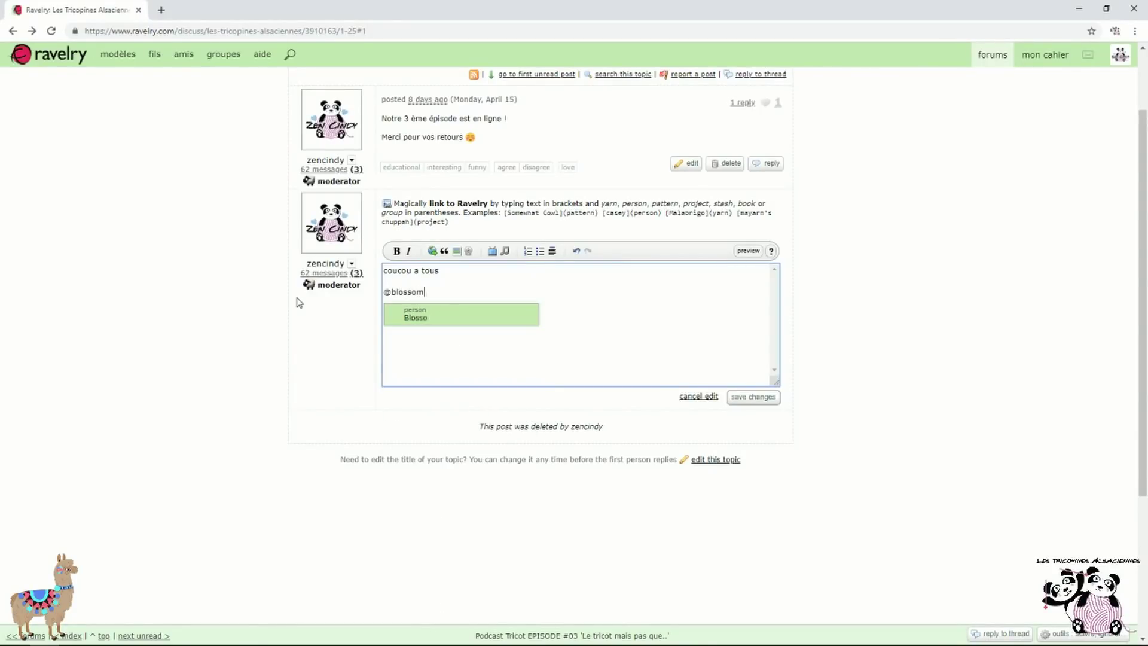
text((c)
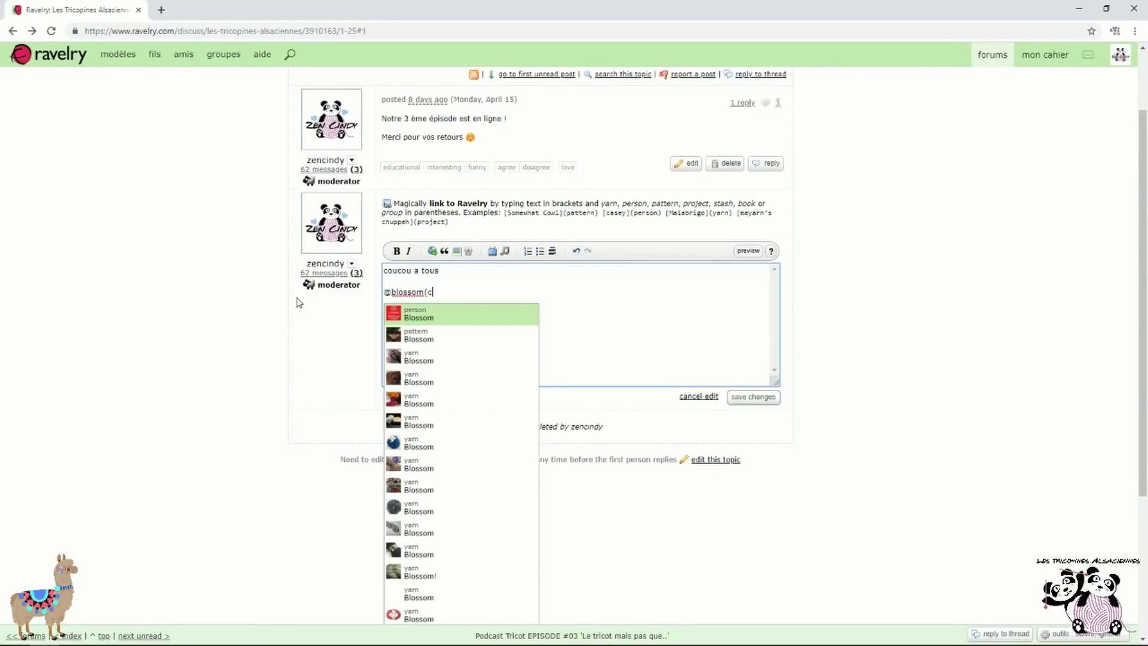
text(ard)
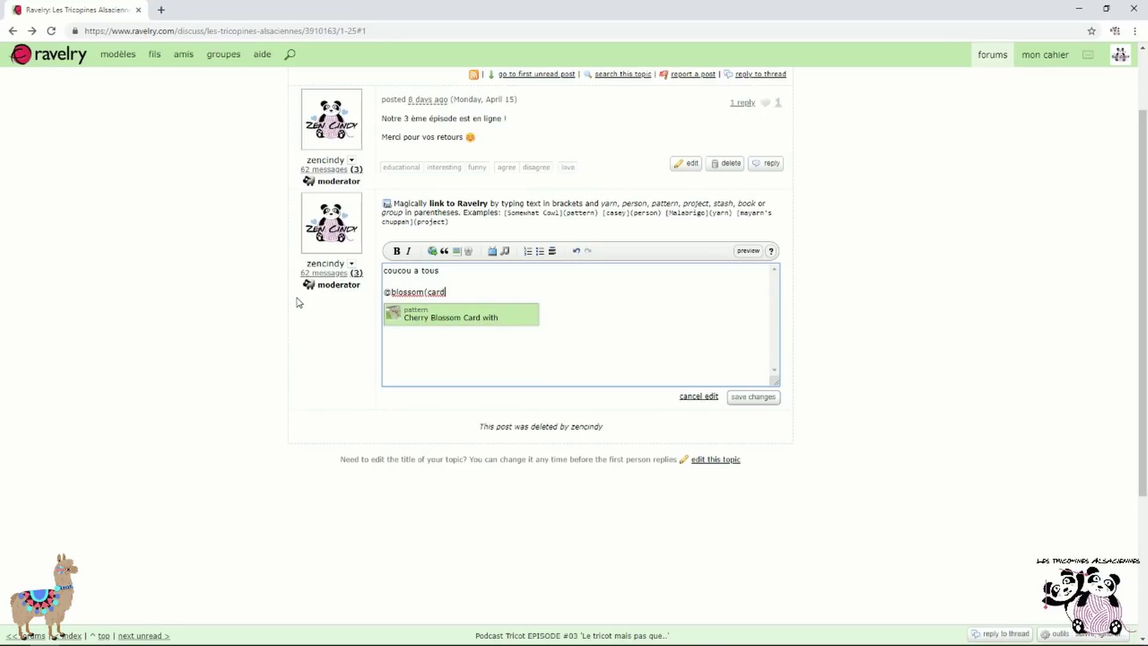
text(i)
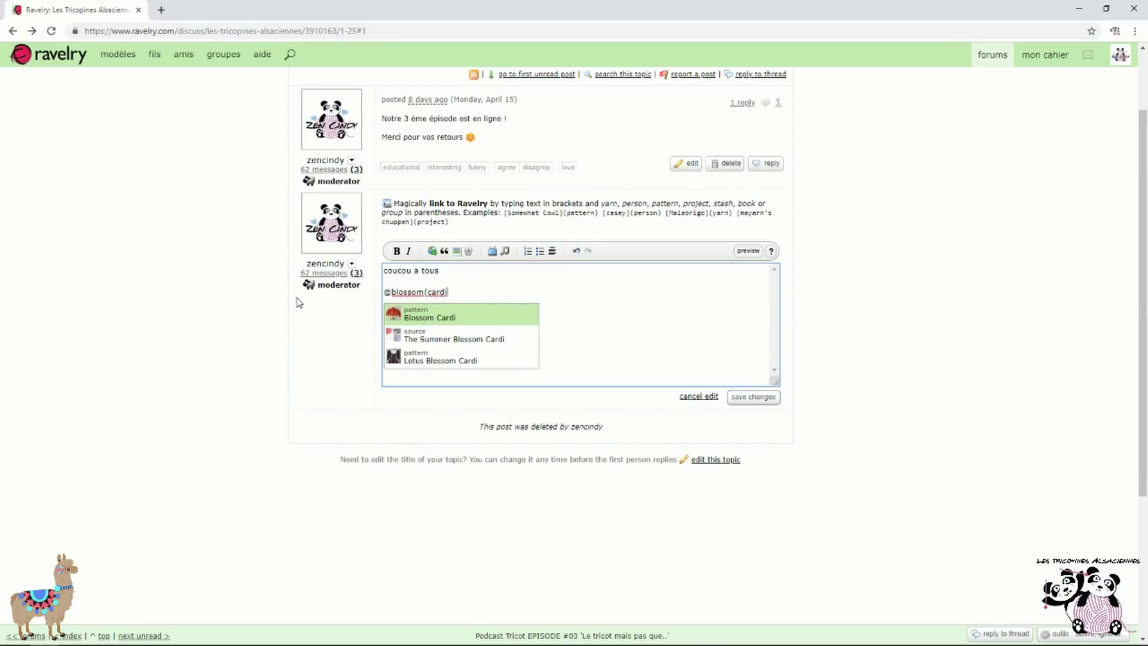
text(gan)
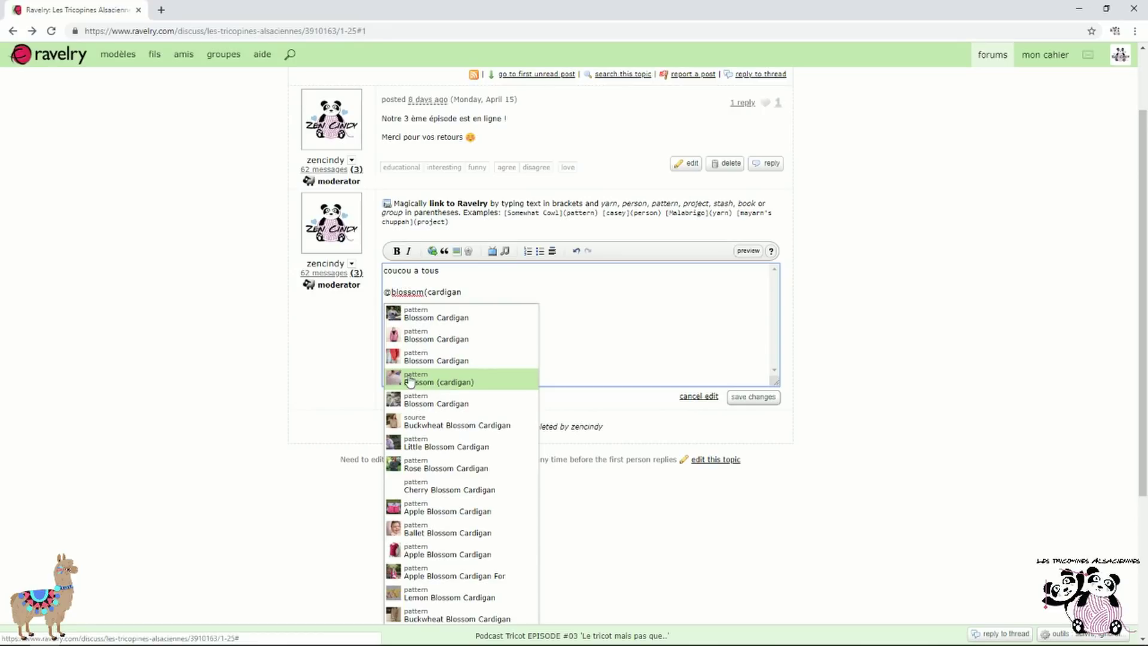
click(436, 384)
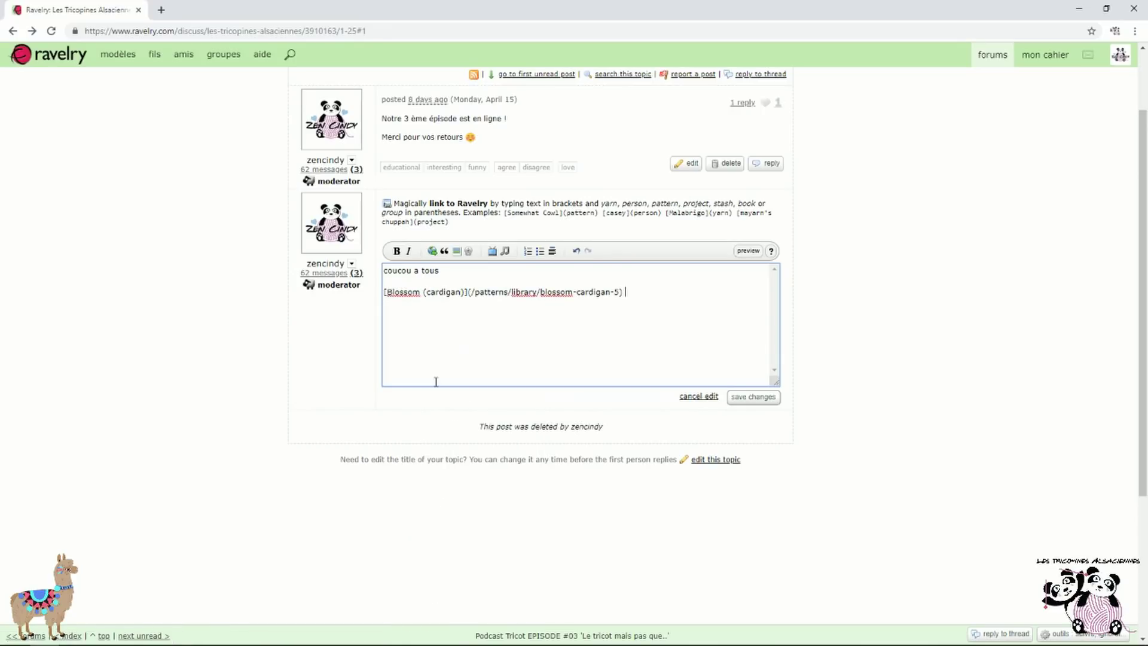
click(752, 397)
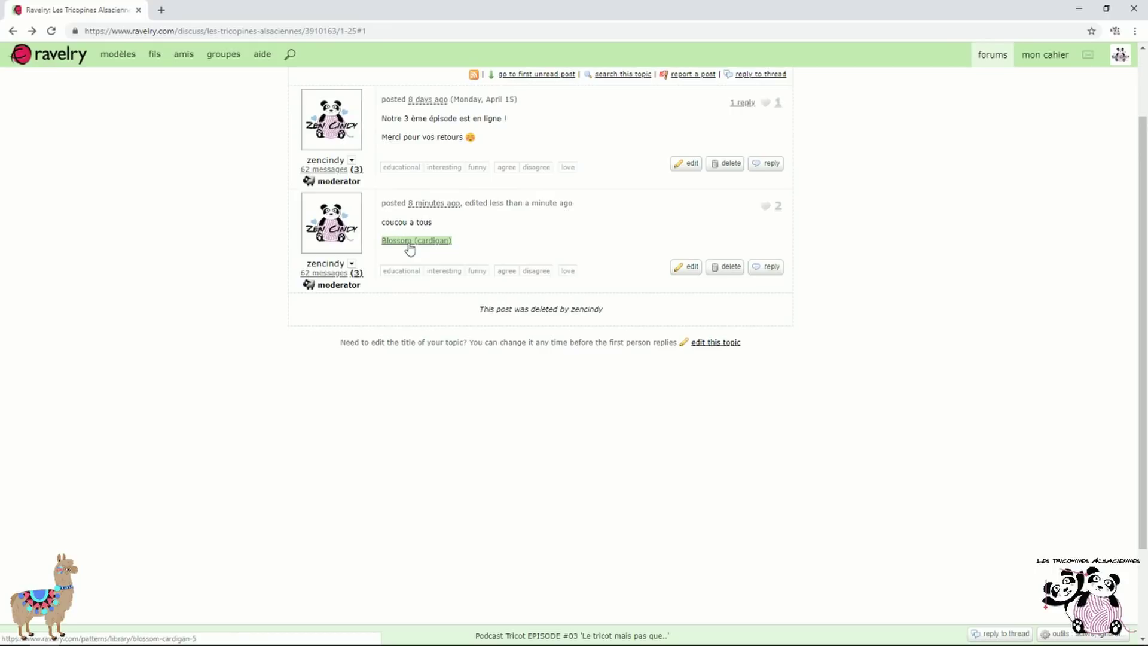
Check the Blossom (cardigan) pattern link, then select that link line in post 2
click(443, 242)
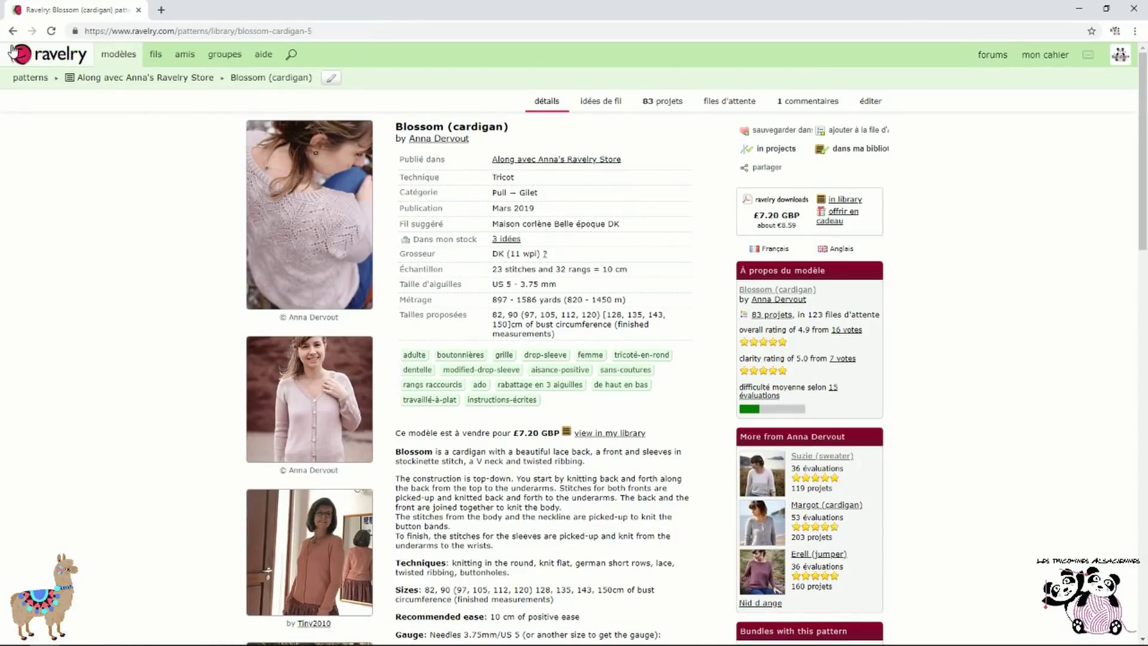
click(14, 33)
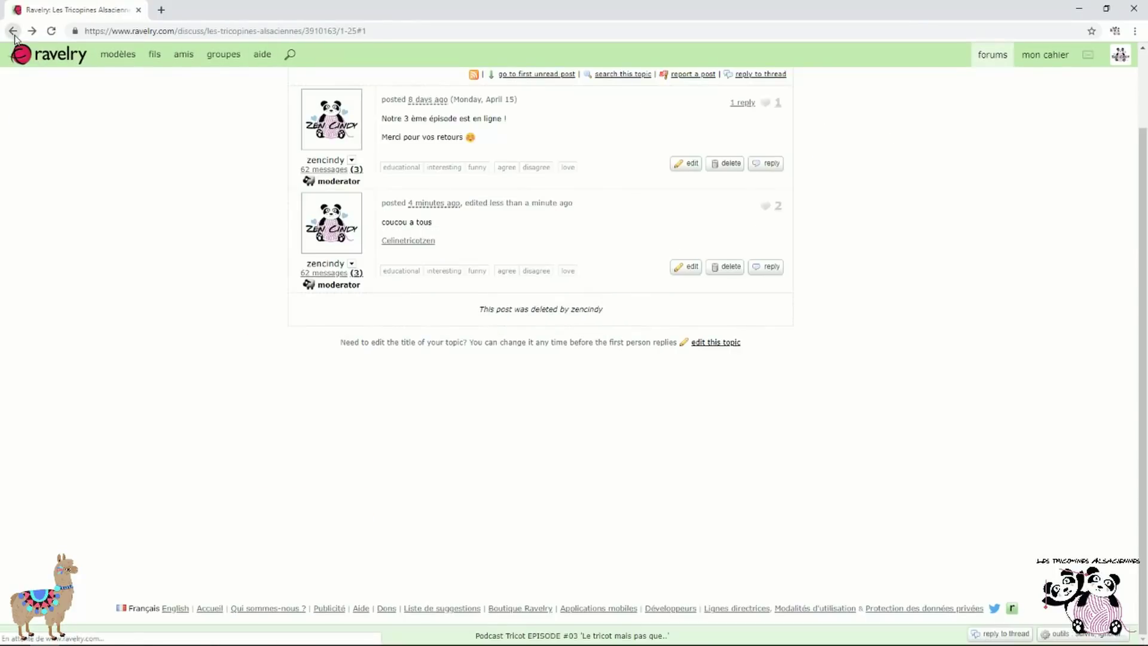
click(694, 272)
drag(646, 292, 268, 297)
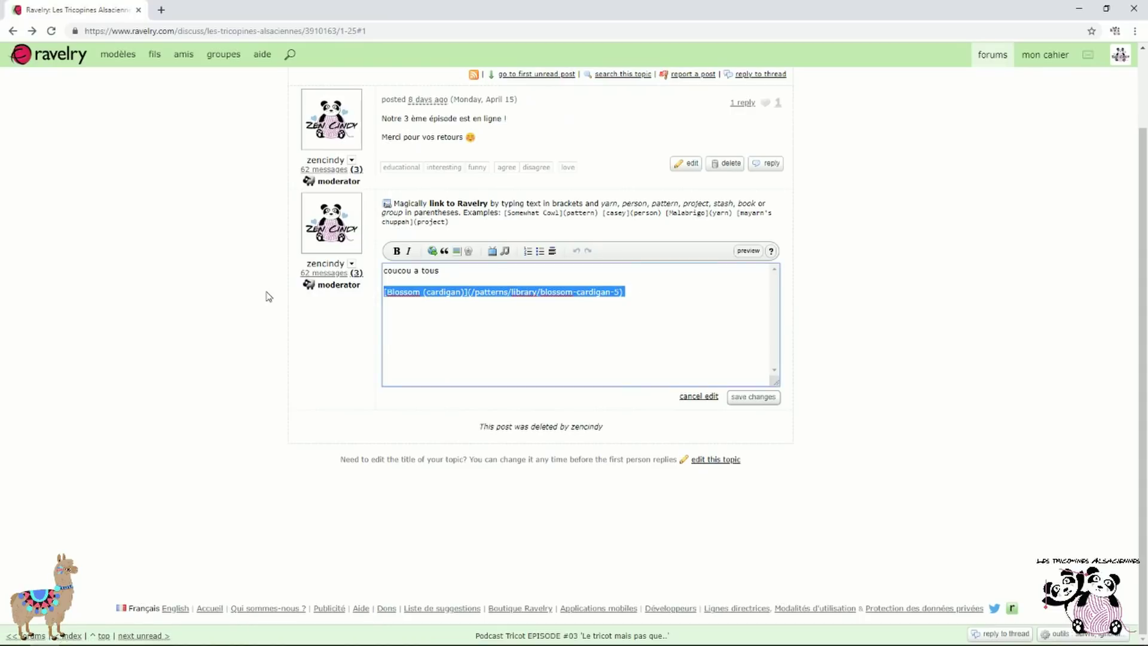
text(@)
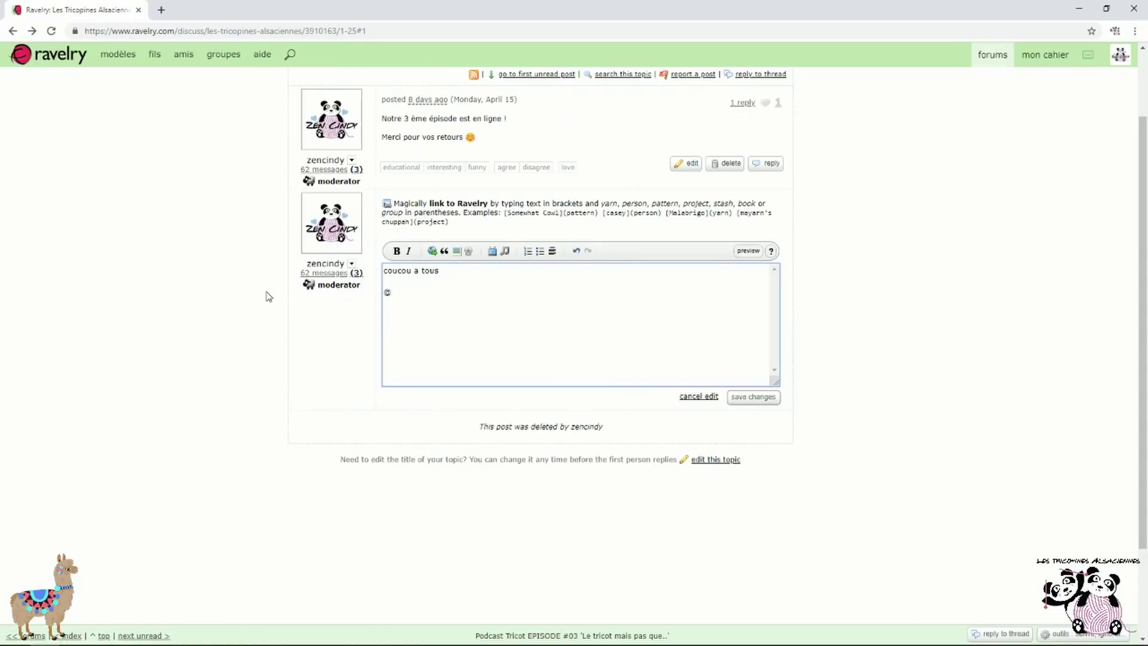
text(memeles)
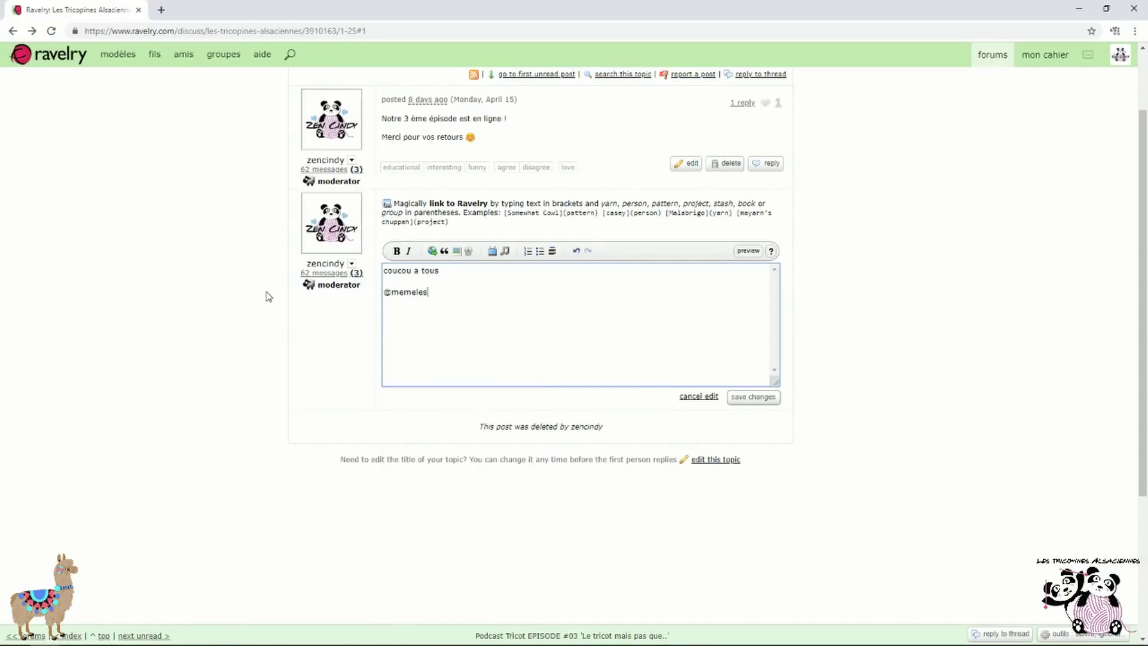
text(angestricotent)
key(BackSpace)
key(BackSpace)
key(BackSpace)
key(BackSpace)
key(BackSpace)
key(BackSpace)
key(BackSpace)
key(BackSpace)
key(BackSpace)
key(BackSpace)
key(BackSpace)
key(BackSpace)
key(BackSpace)
key(BackSpace)
key(BackSpace)
key(BackSpace)
key(BackSpace)
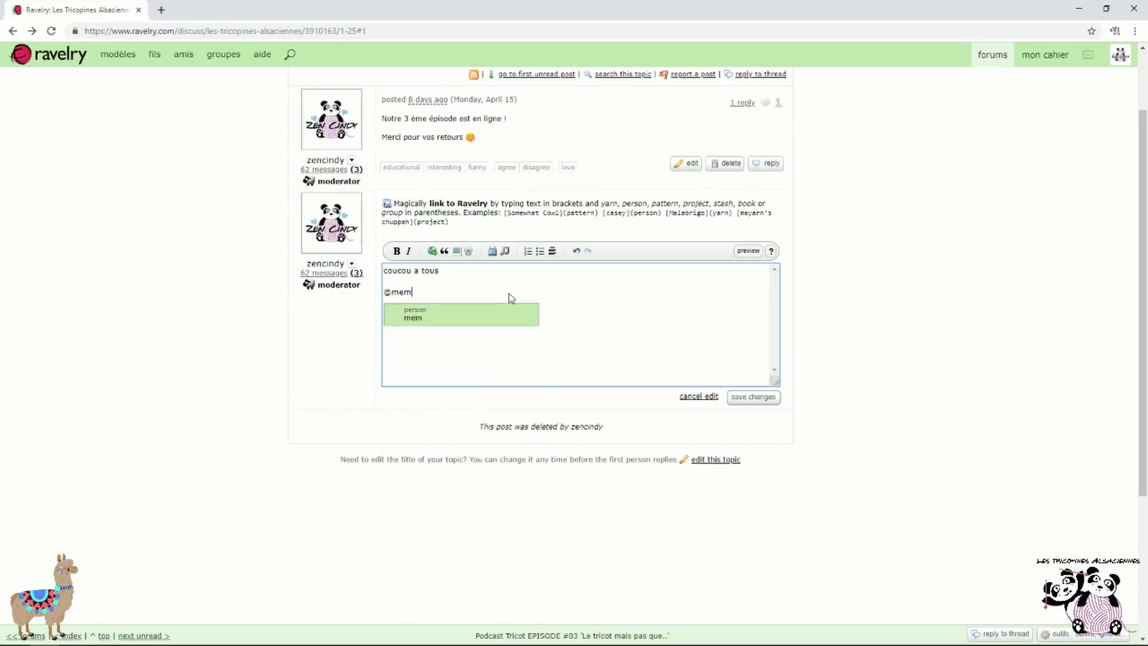
text(eles)
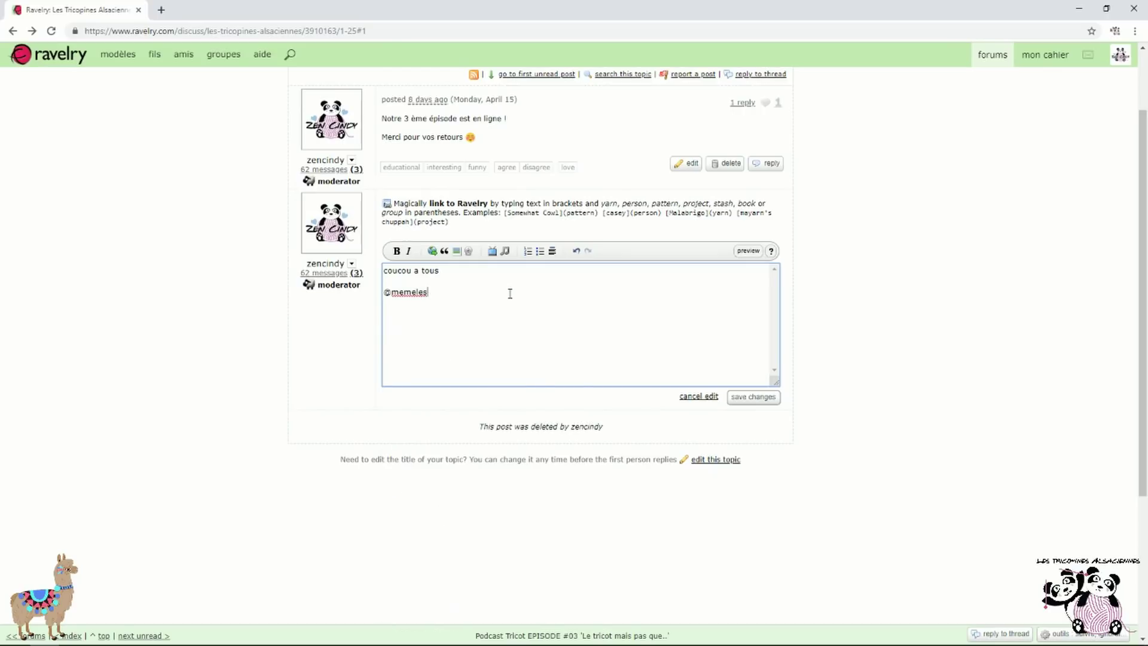
key(BackSpace)
key(BackSpace)
key(BackSpace)
key(BackSpace)
key(BackSpace)
key(BackSpace)
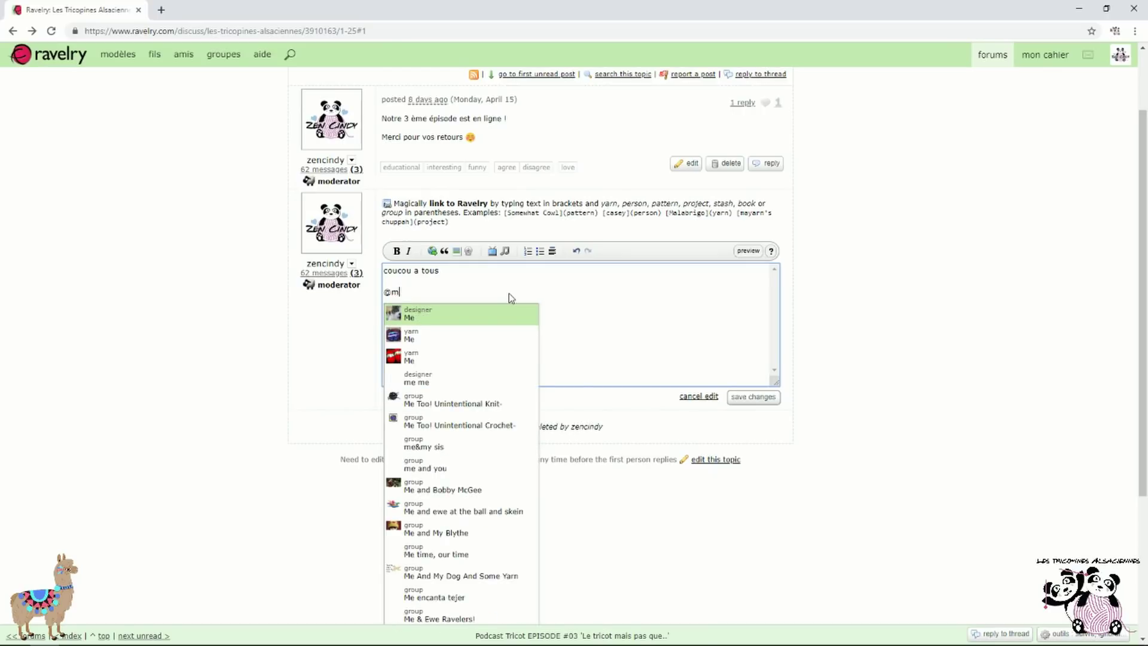
text(ême)
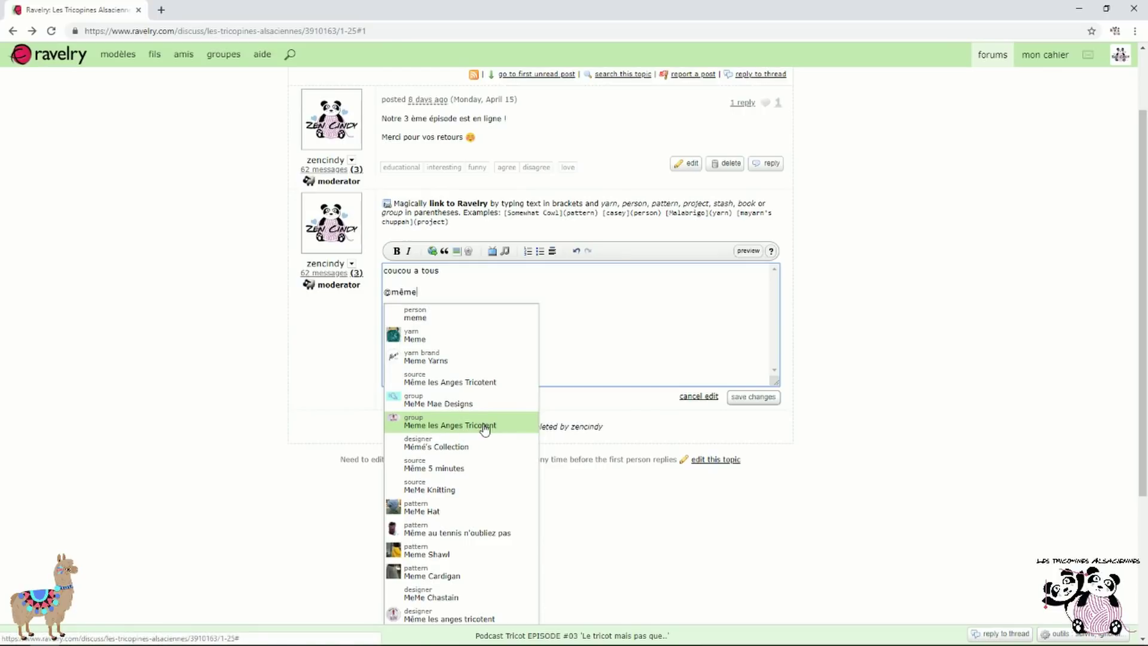
scroll(483, 429, down, 1)
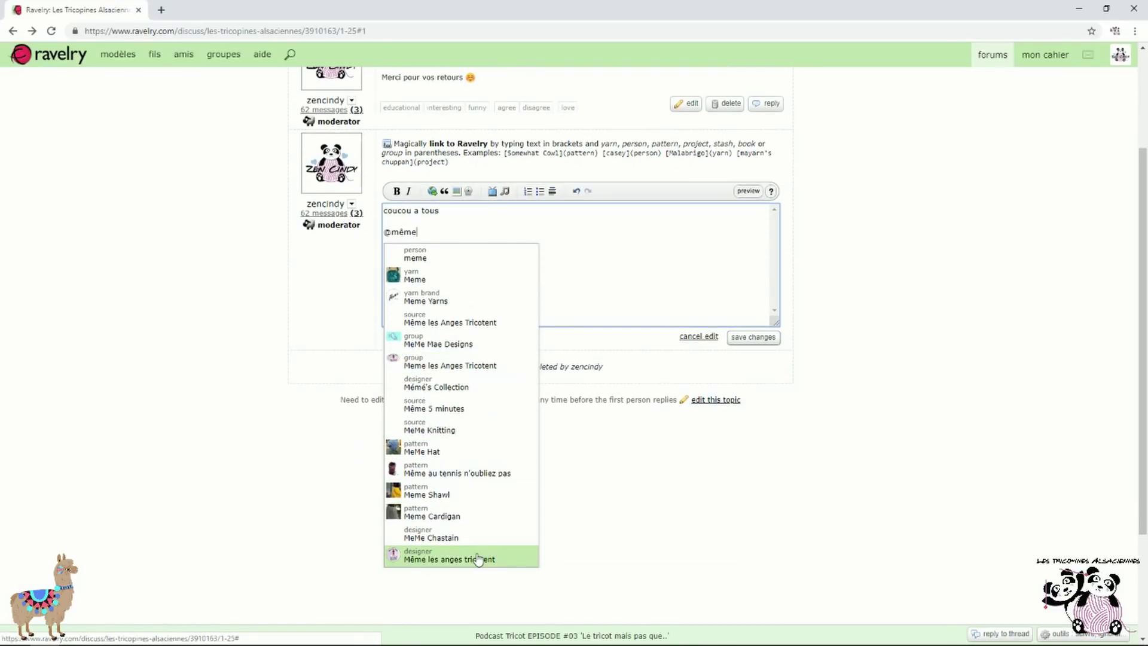
click(455, 559)
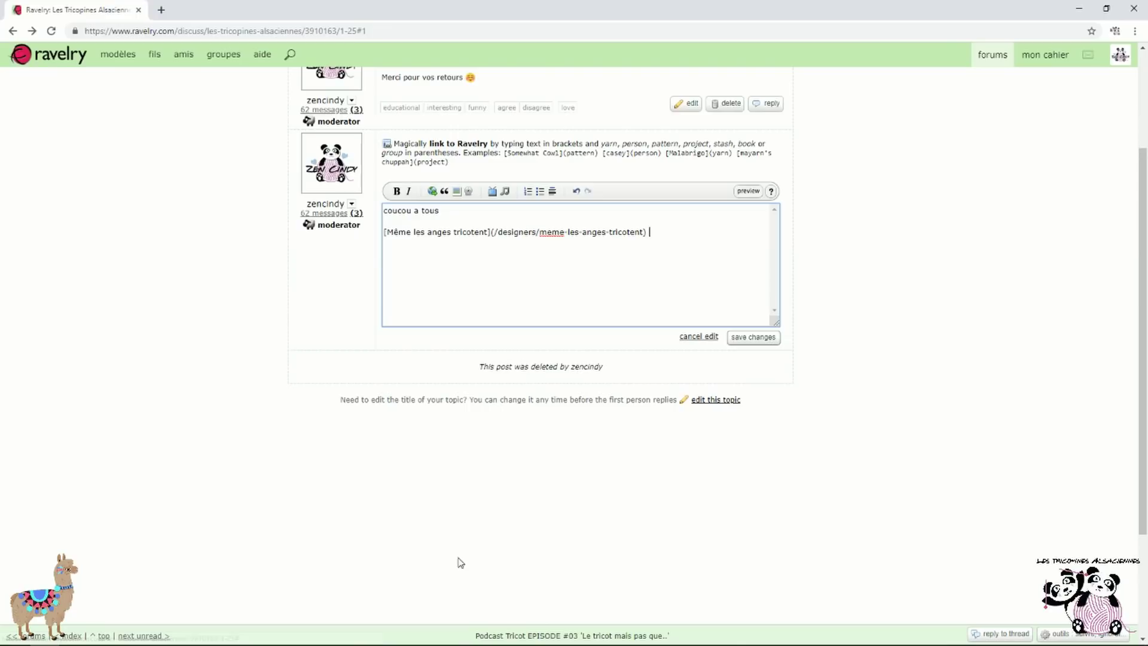
click(753, 338)
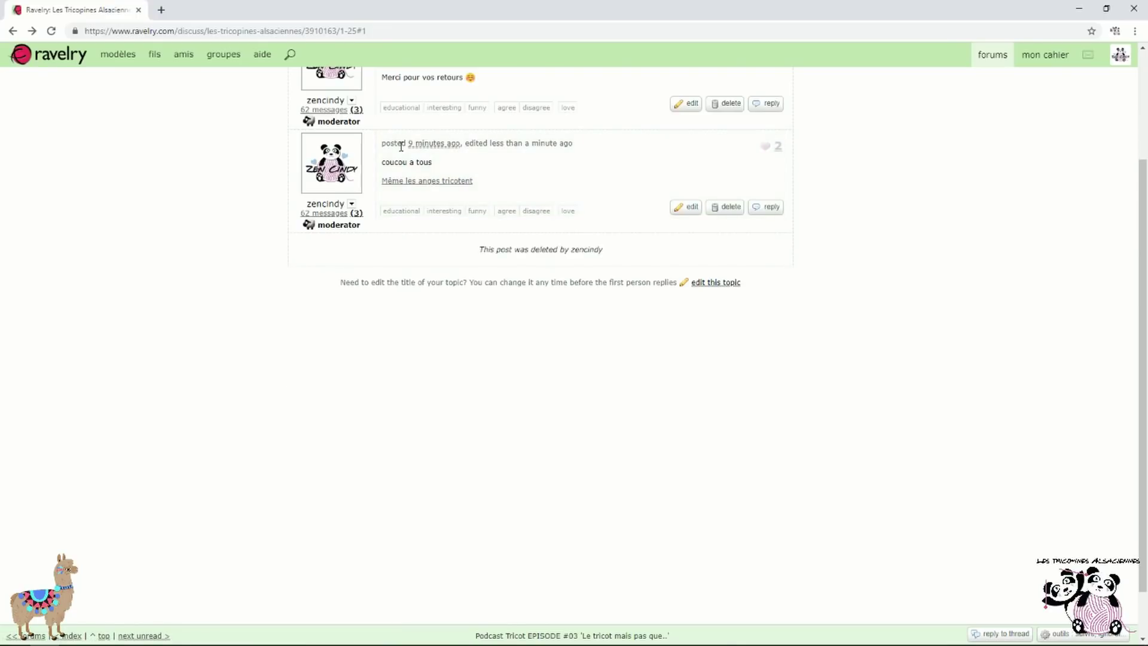
click(414, 181)
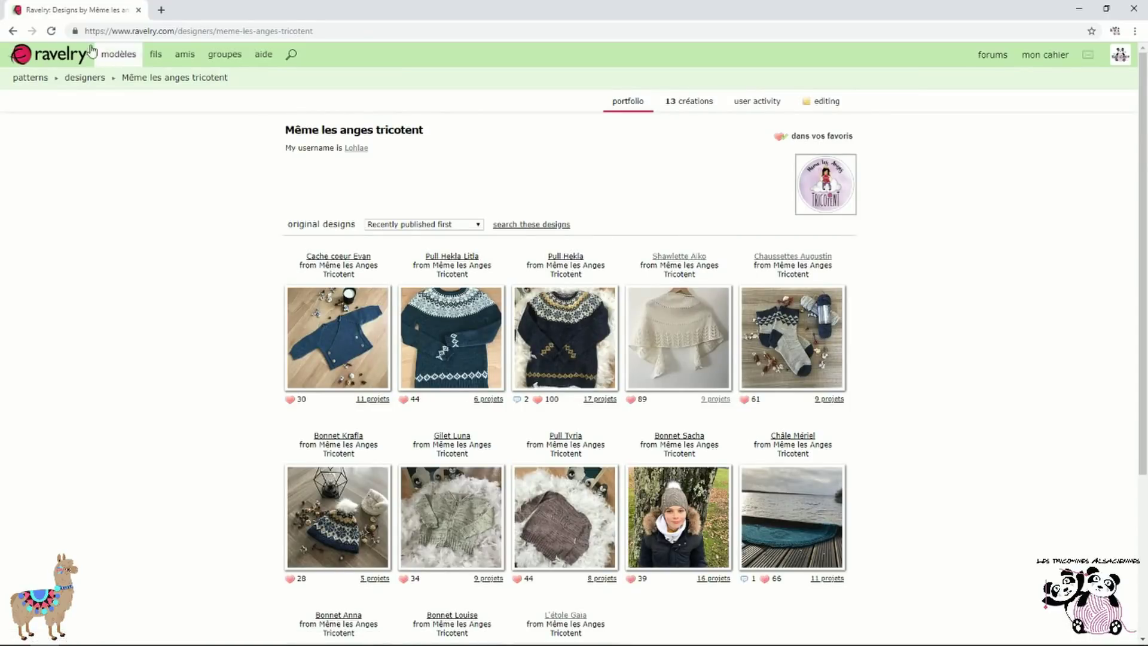
click(12, 31)
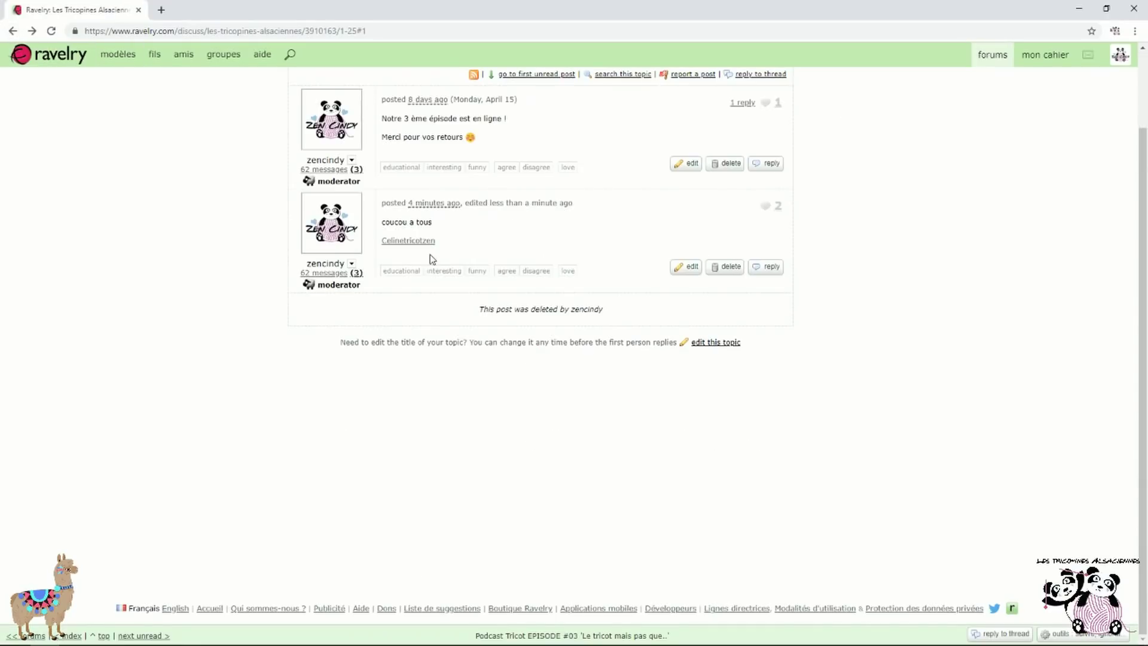
Delete the designer link line, leaving only 'coucou a tous', and open the project/stash photo picker
click(681, 271)
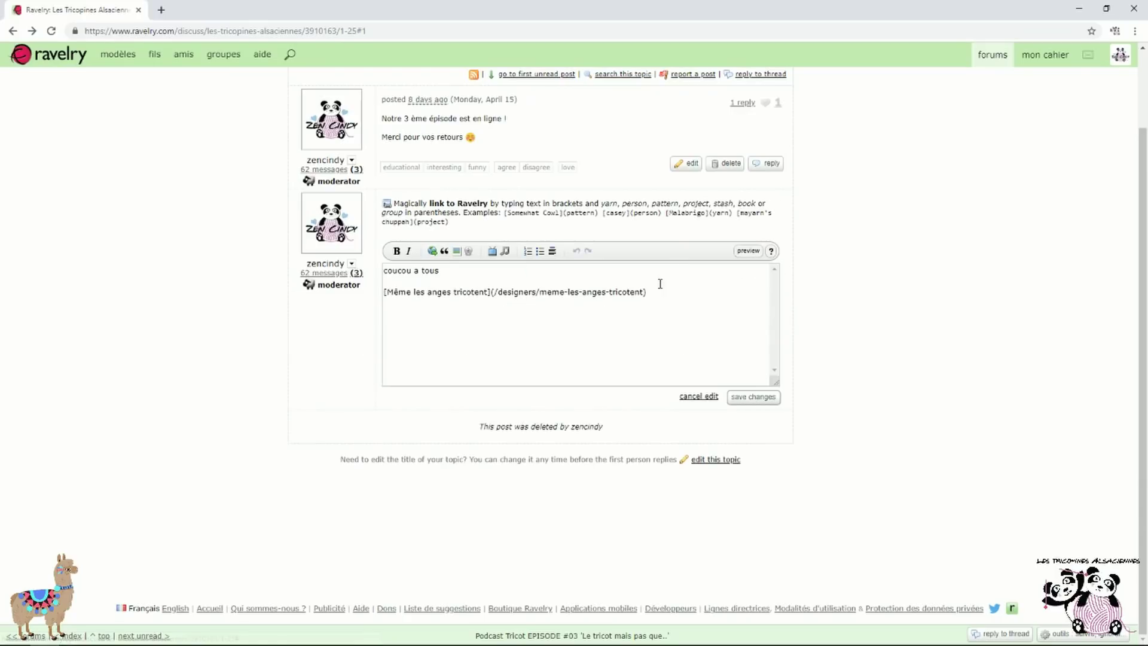
drag(671, 291, 312, 291)
key(BackSpace)
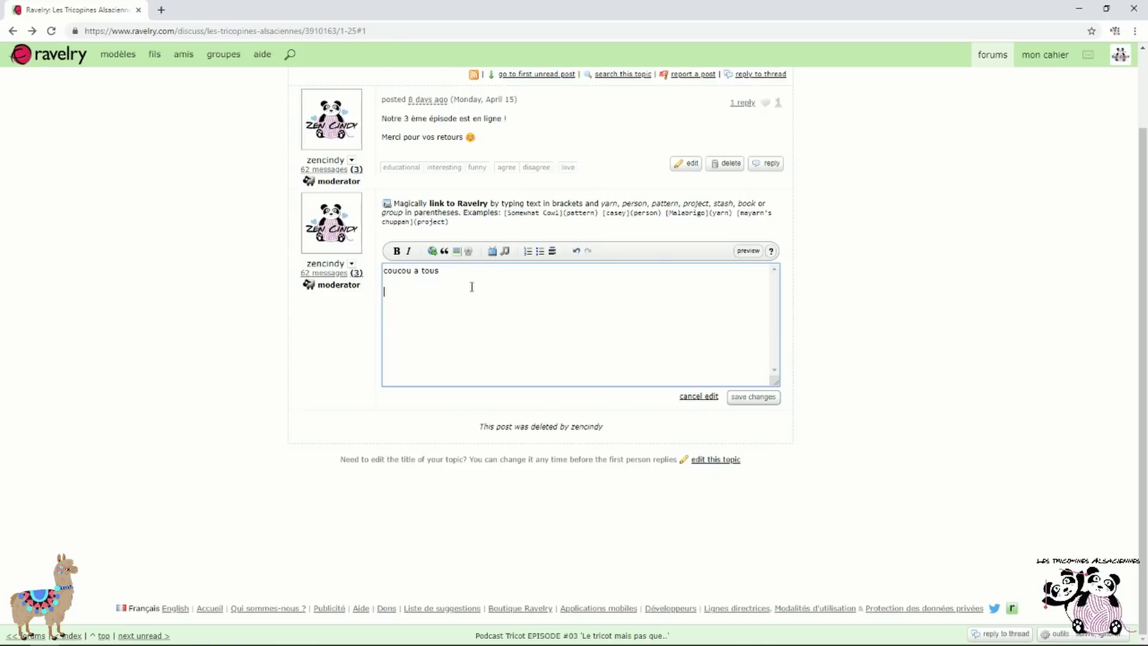
click(456, 252)
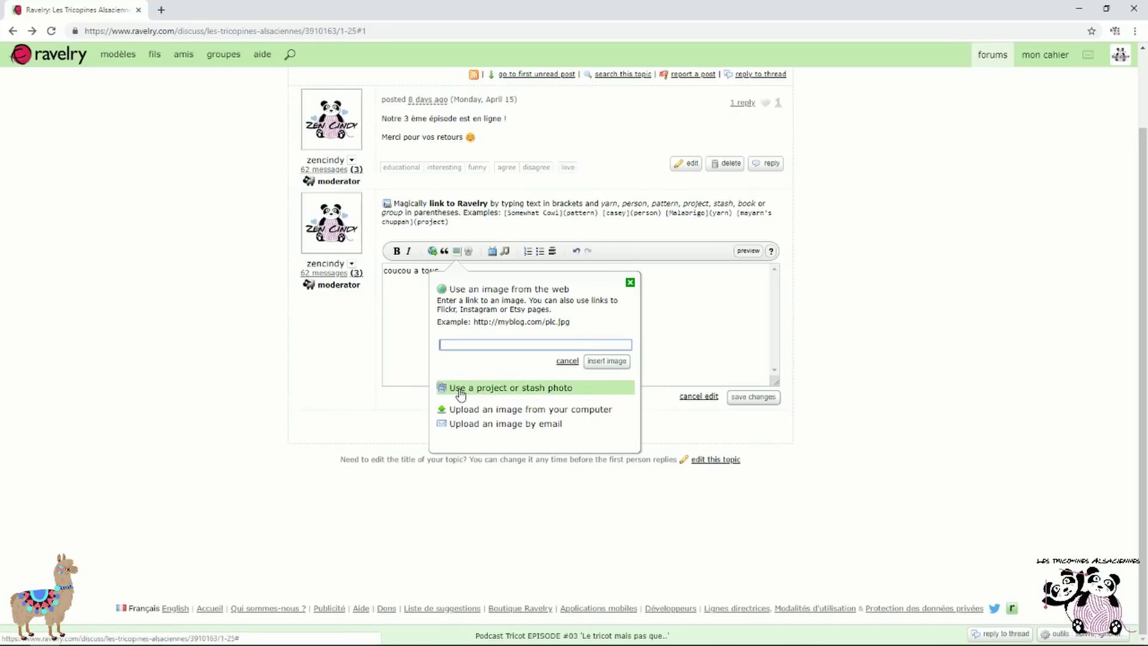
click(558, 390)
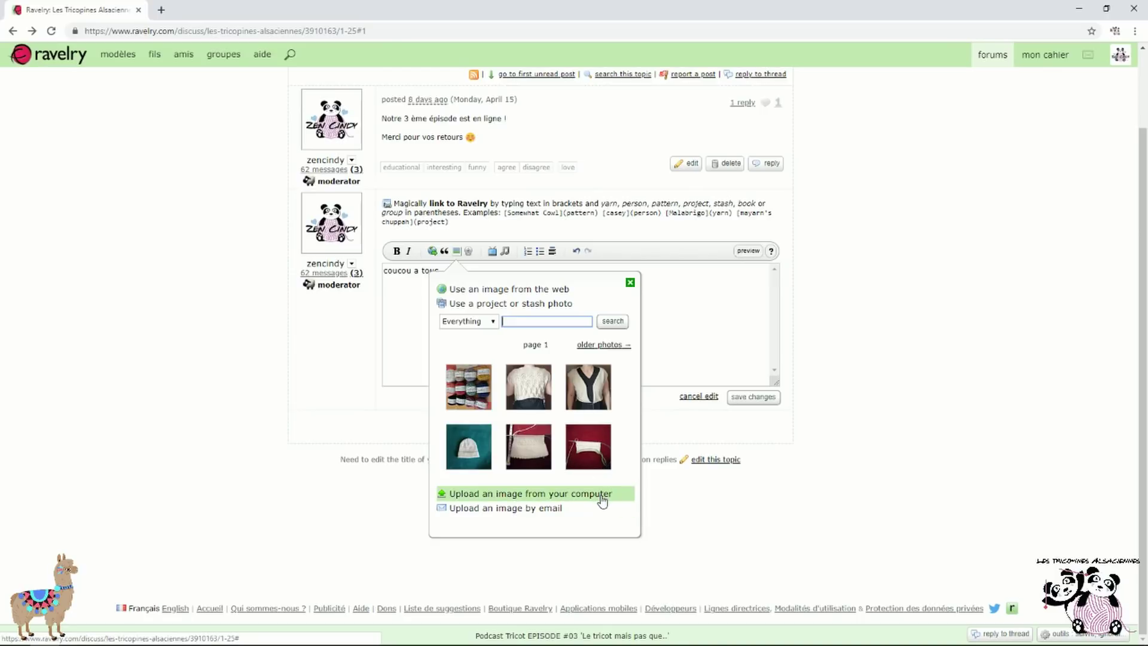
Insert the Bouclelaine Mérinos-Angora 2ply yarn skeins stash photo into the post and save it
click(602, 495)
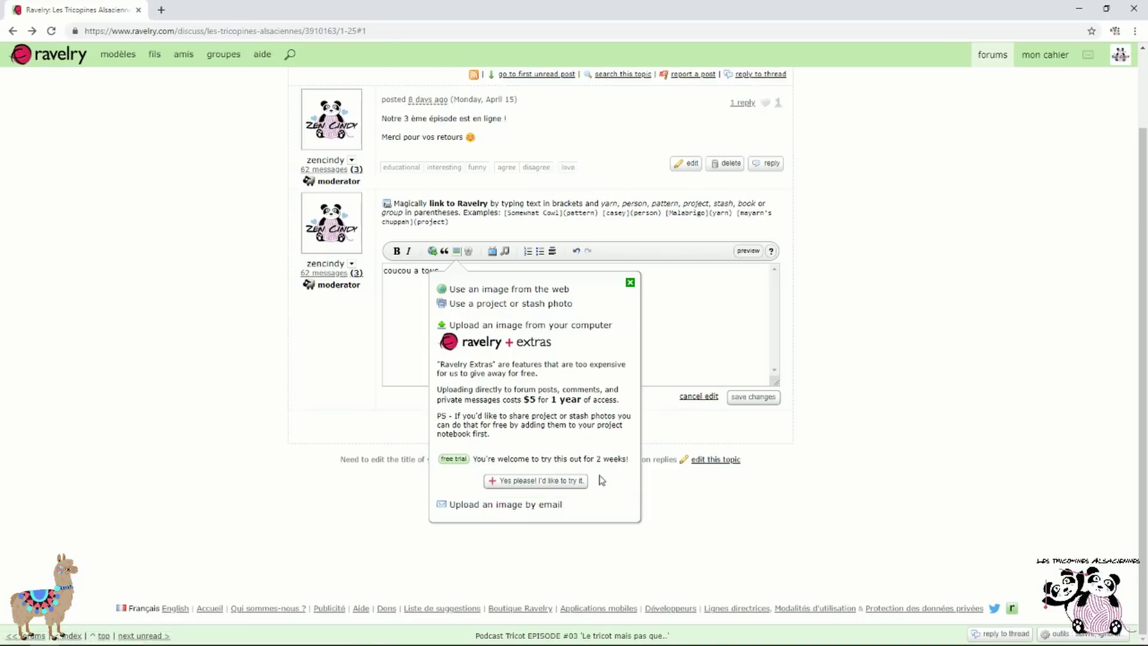
click(542, 304)
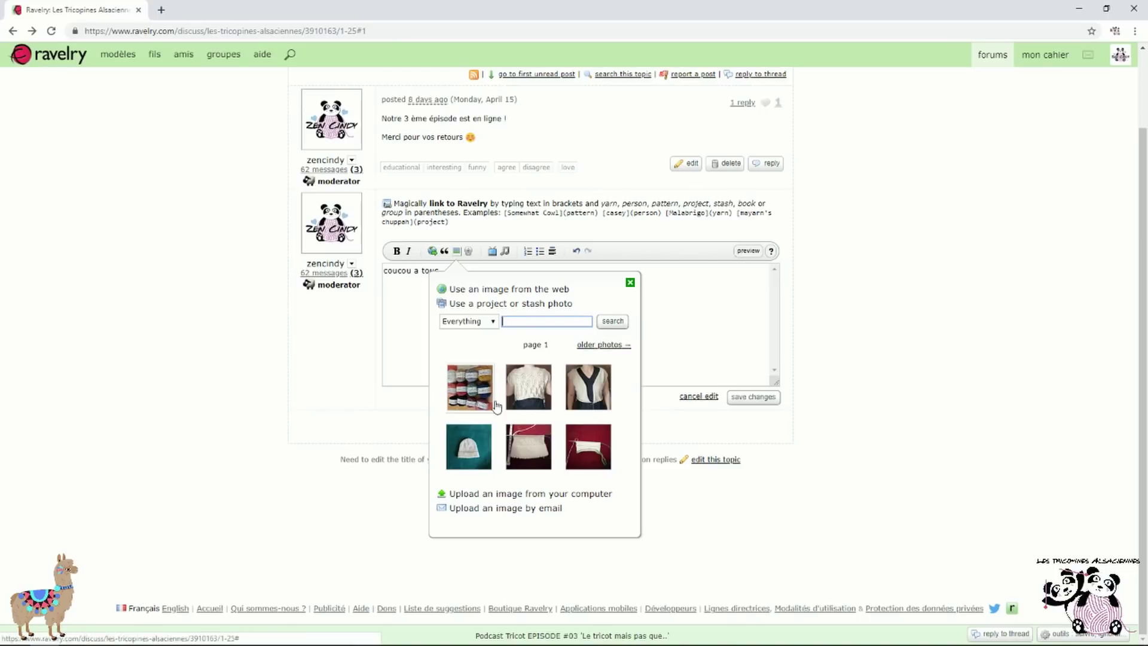
click(474, 392)
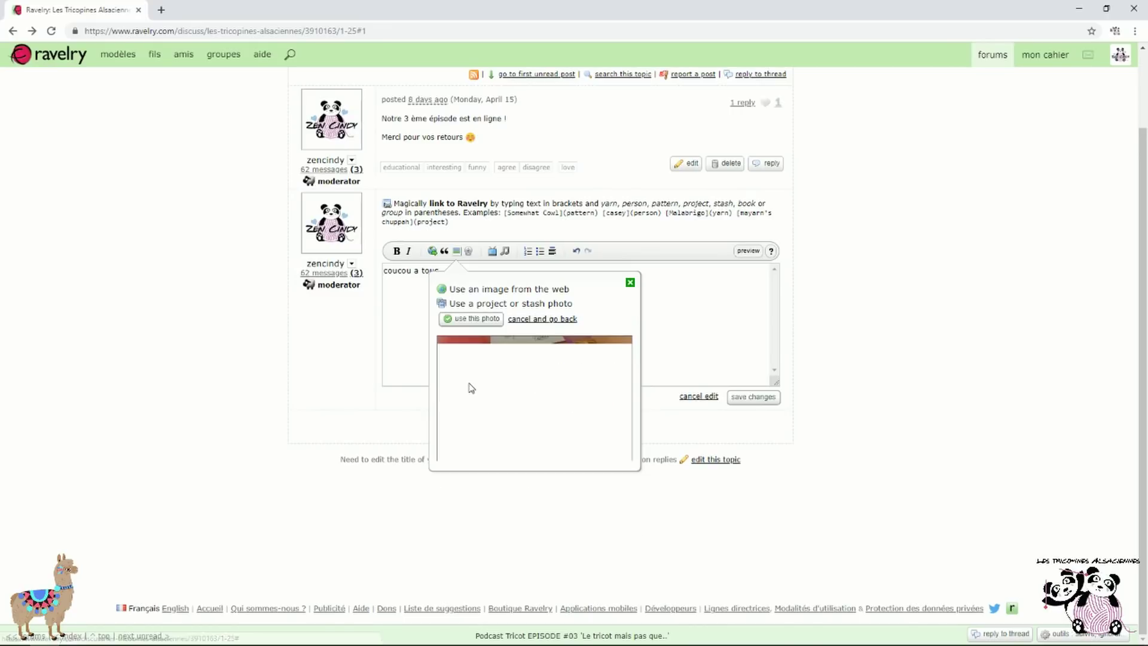
click(472, 319)
click(686, 303)
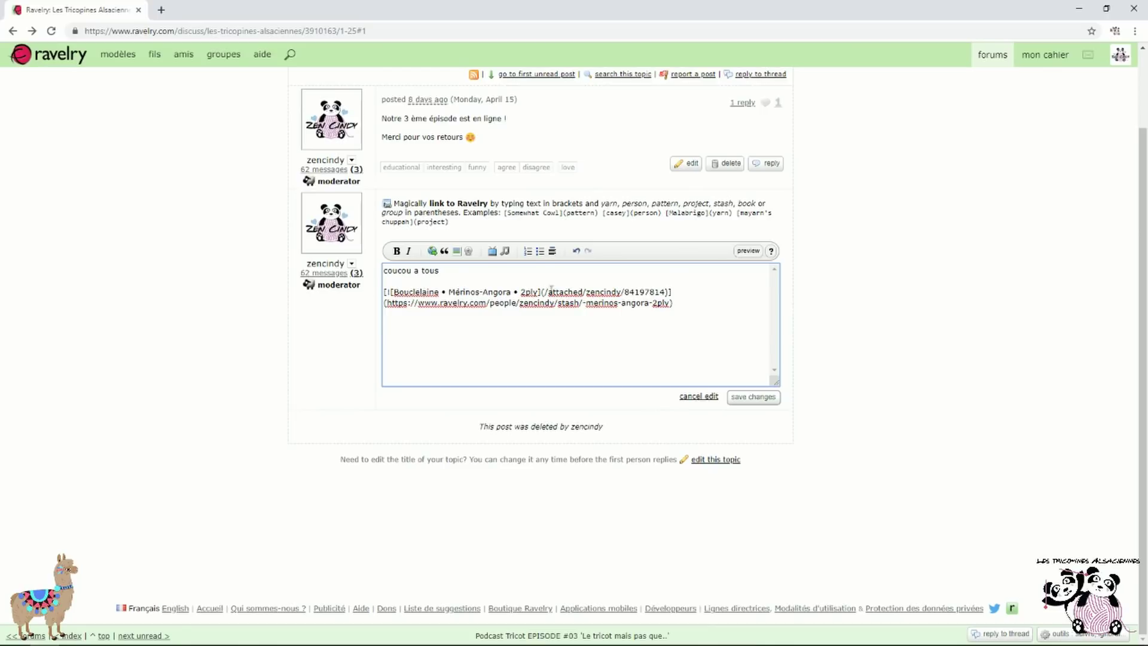
click(755, 400)
Open the yarn's stash page from the embedded photo, then return to the forum thread
scroll(796, 331, down, 2)
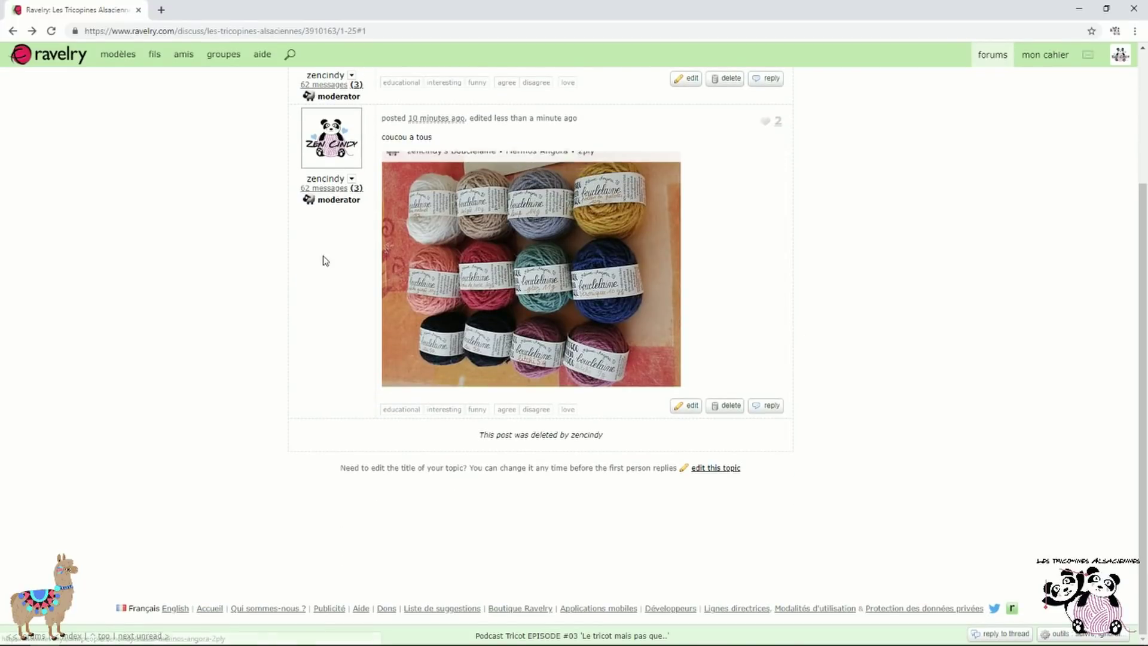
click(560, 257)
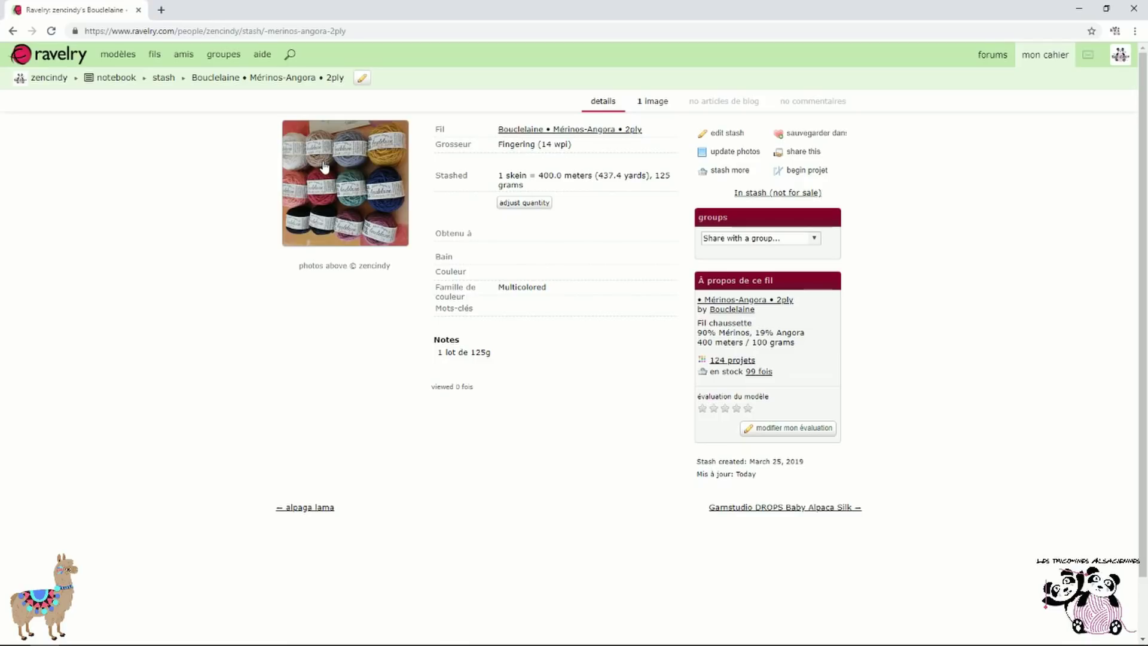
click(21, 31)
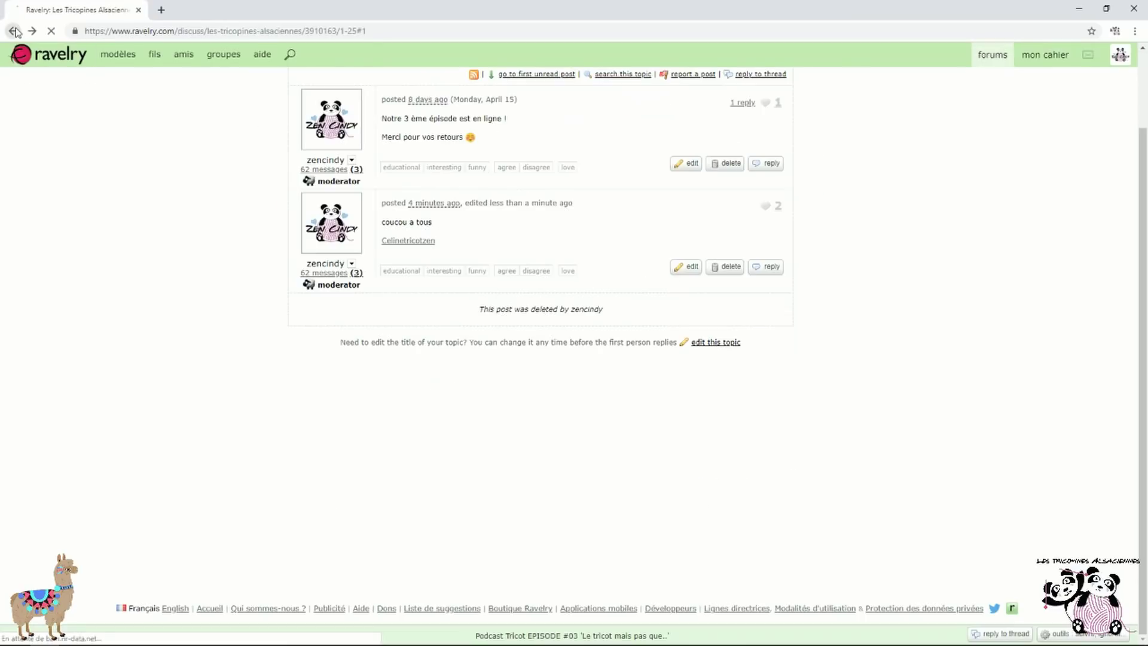
Remove the yarn photo markup from the post and open the project/stash photo picker
click(693, 269)
drag(673, 303, 331, 288)
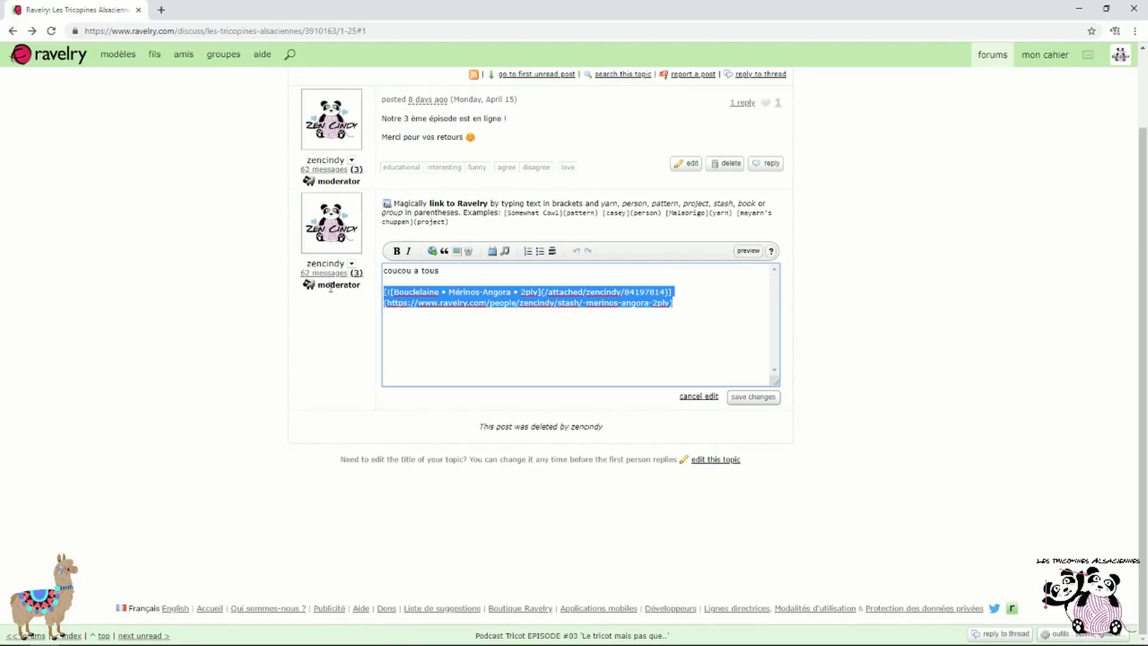
key(BackSpace)
click(469, 252)
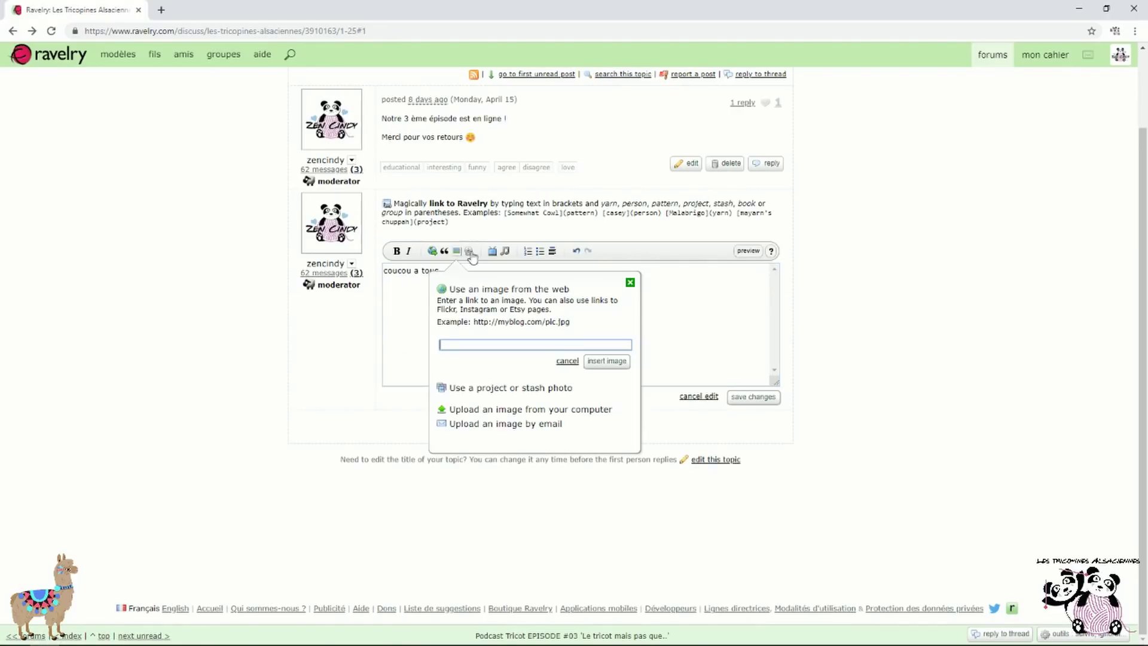
click(514, 388)
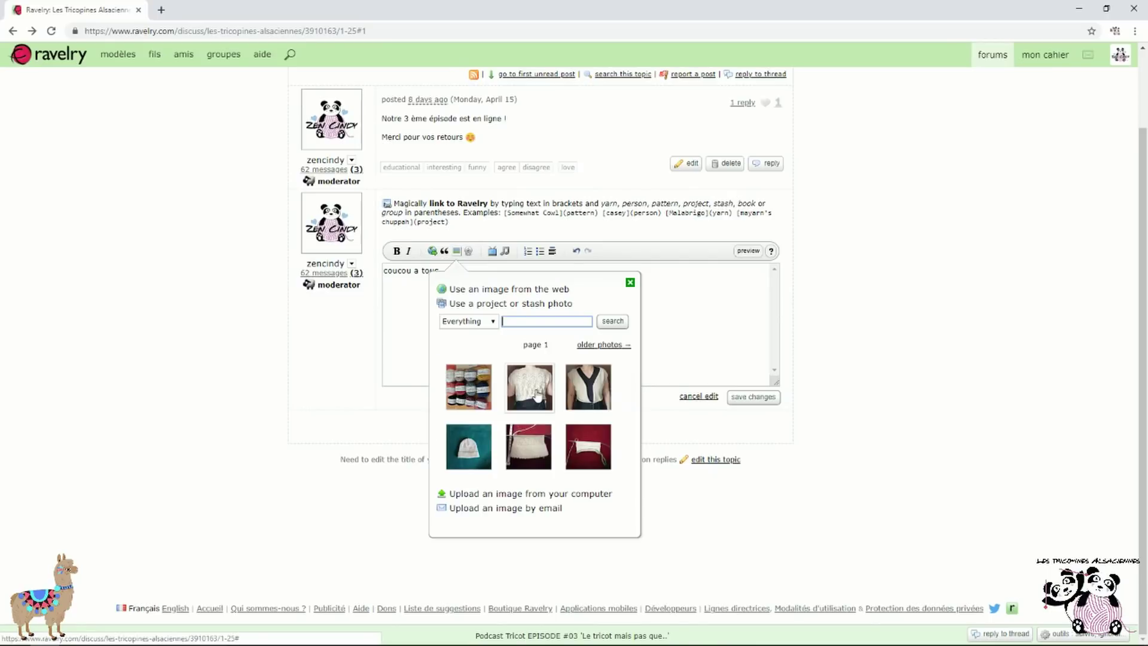
Insert the cream lace cardigan photo, save, and open the Blossom (cardigan) KAL project page
click(535, 395)
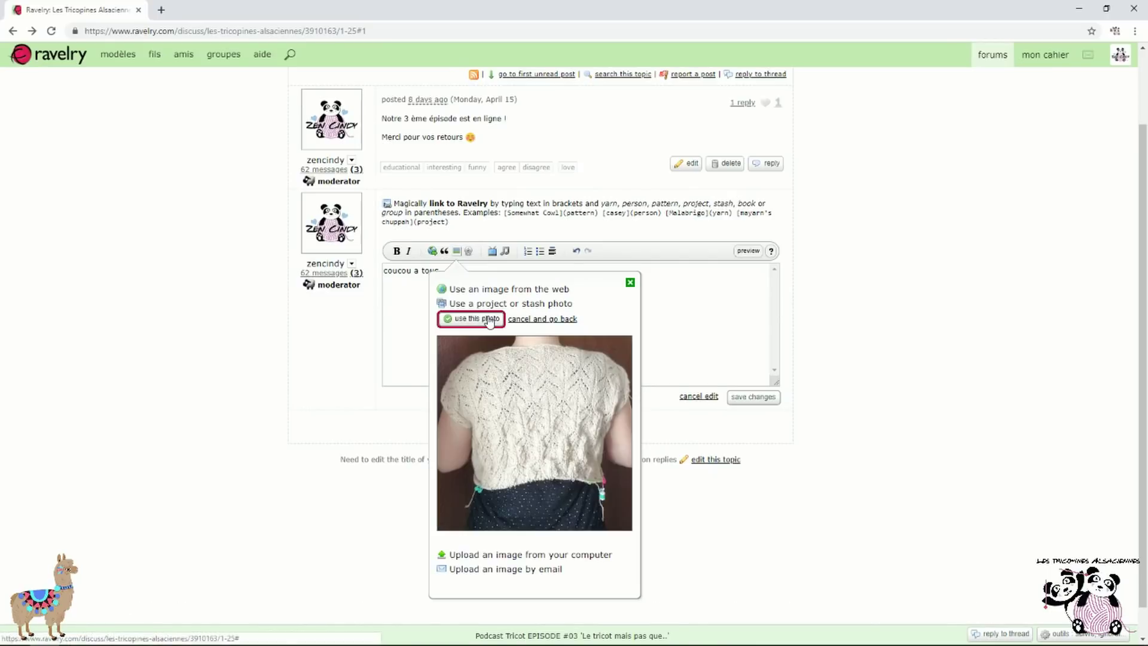
click(471, 318)
click(711, 308)
click(760, 402)
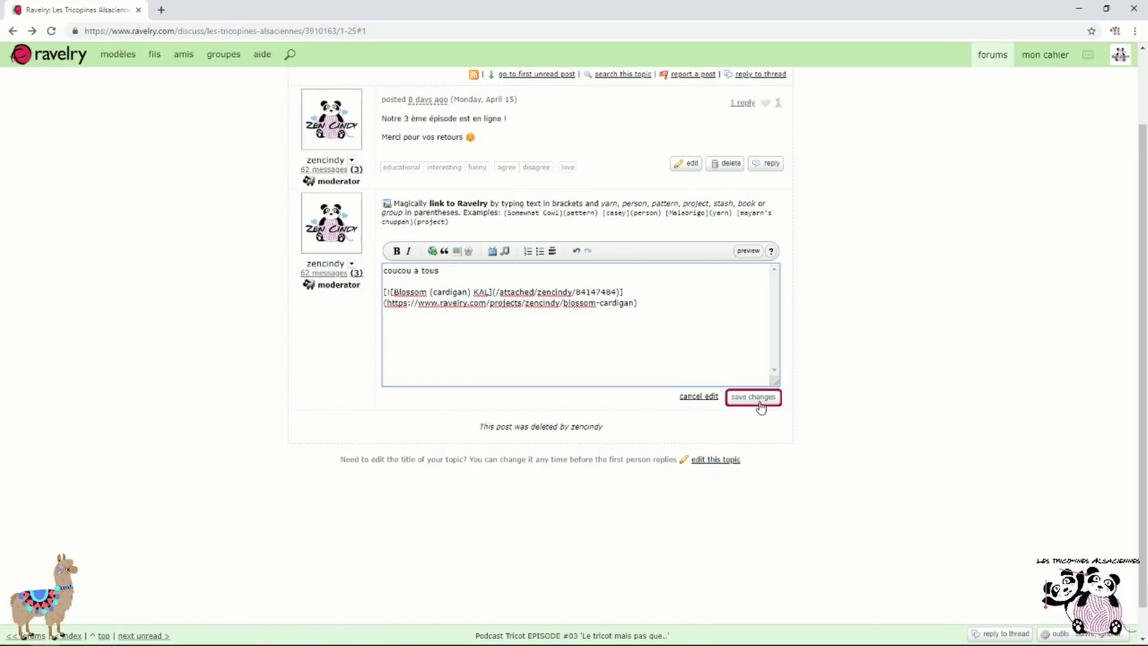
scroll(867, 365, down, 2)
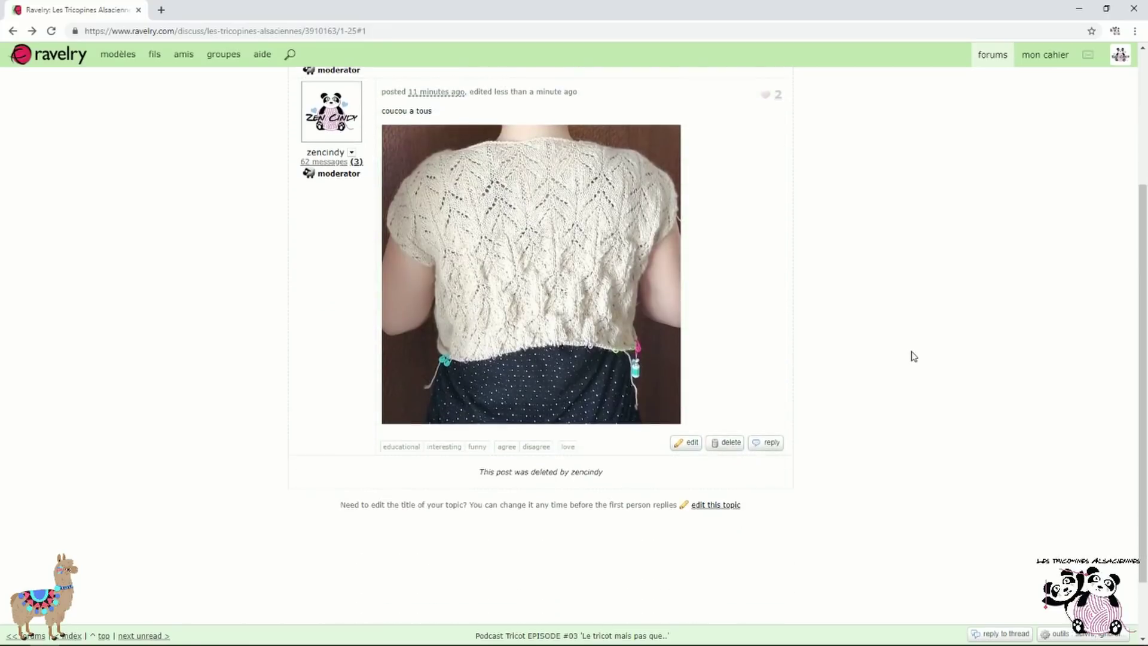
click(540, 253)
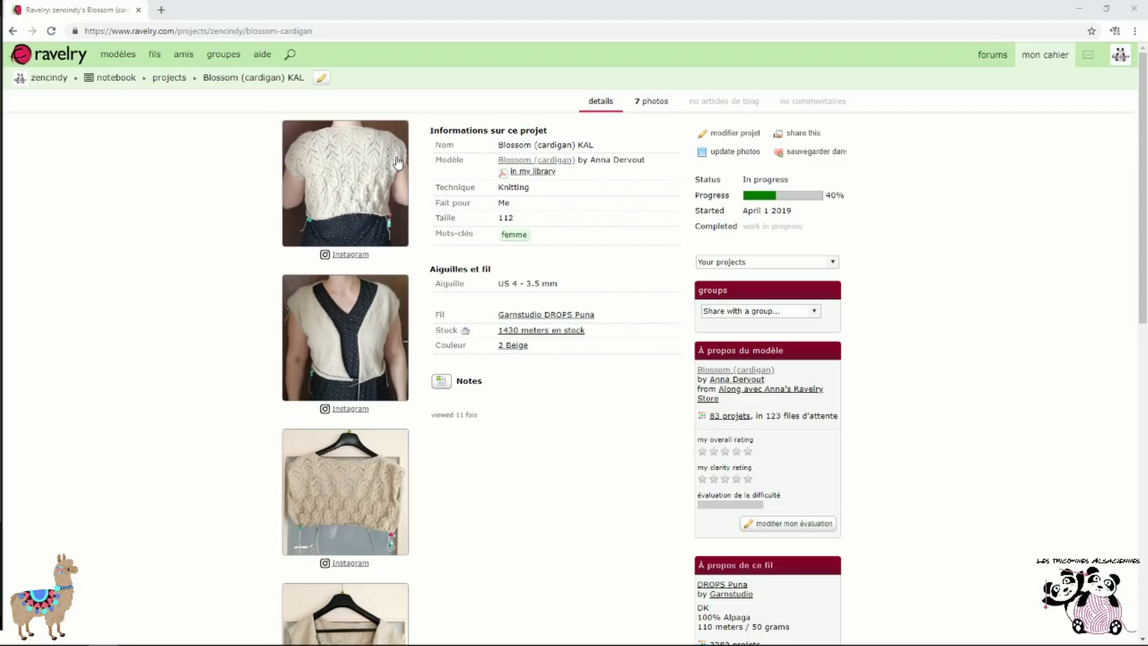
Open notebook projects, then the 70 favorites, and toggle the tags sidebar off and on
mouse_move(1053, 55)
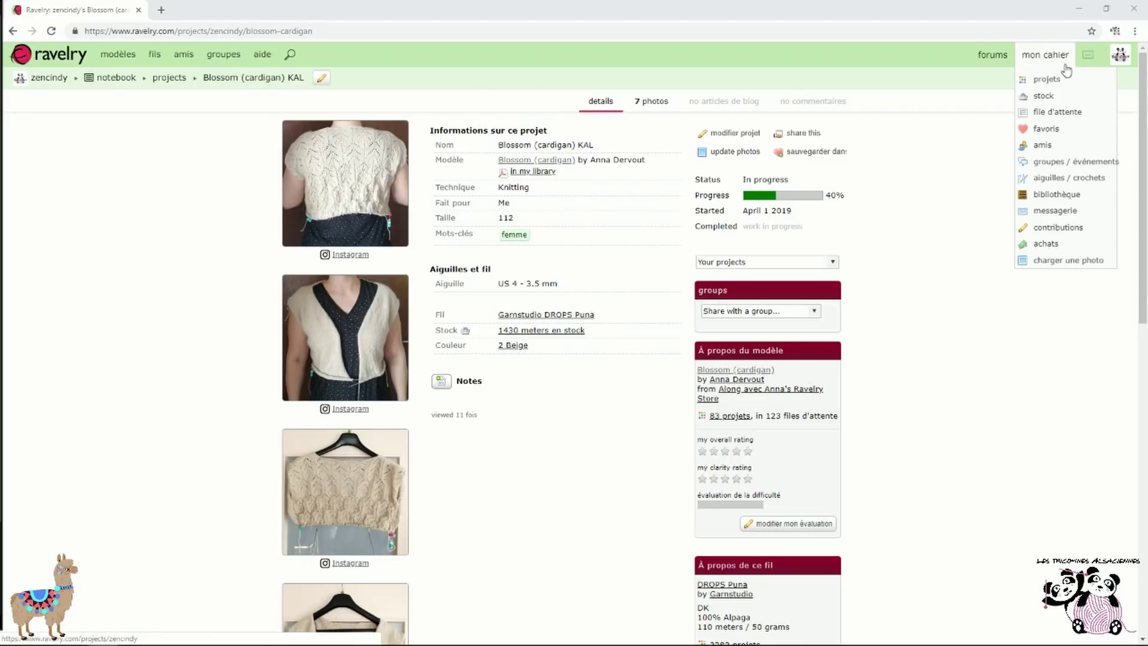
click(1074, 87)
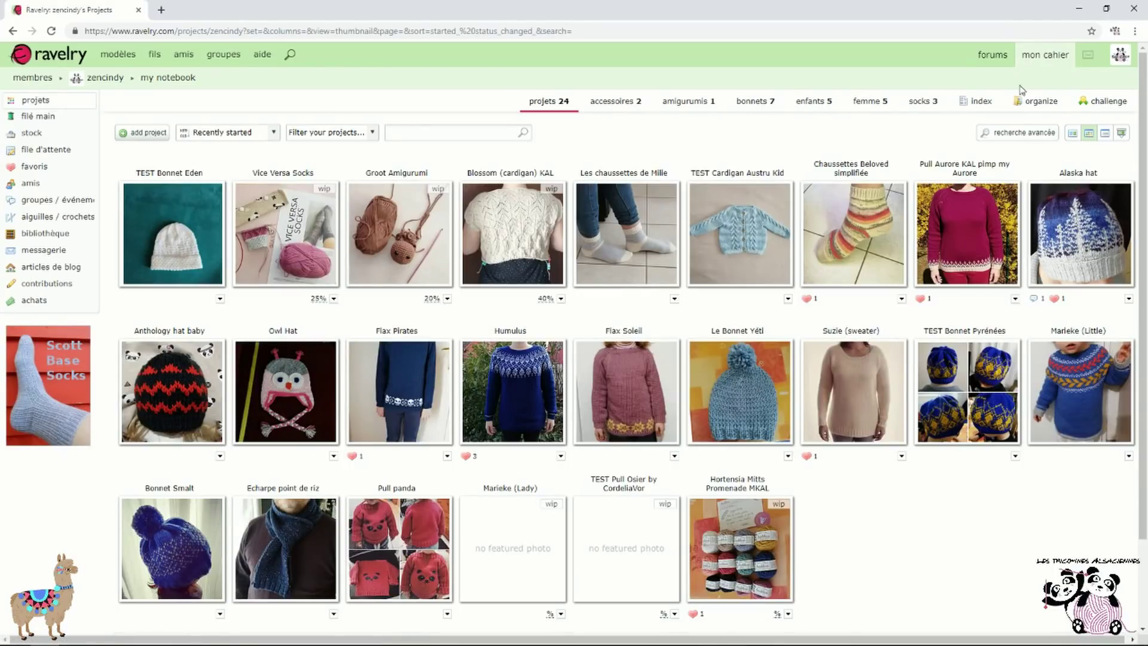
mouse_move(1048, 55)
click(1062, 129)
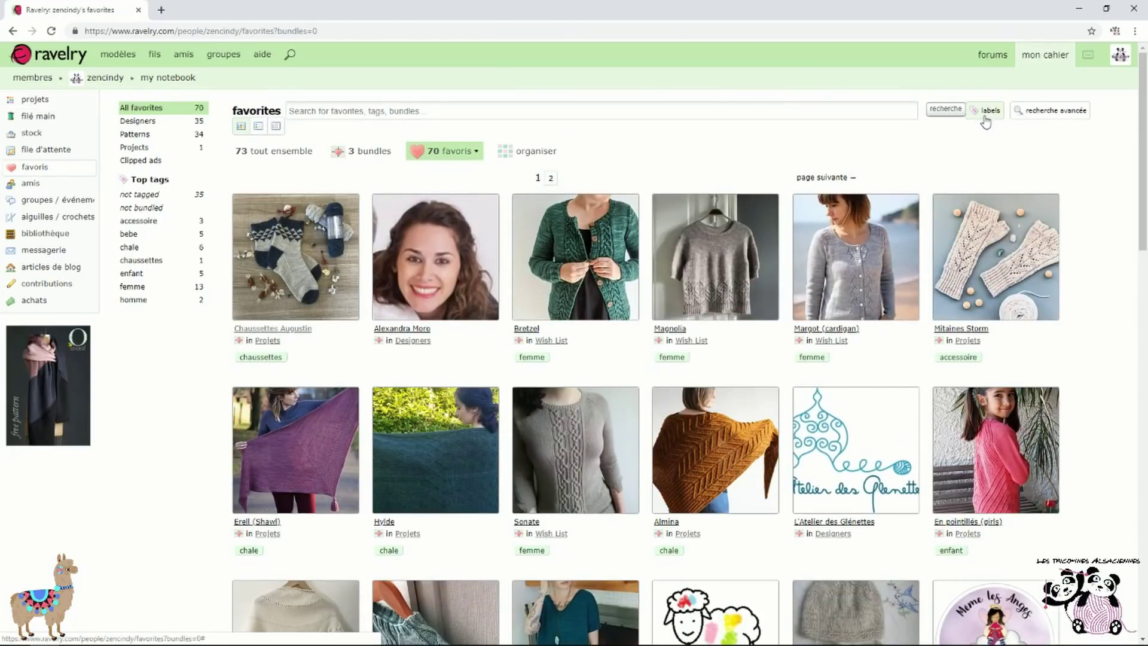
click(985, 117)
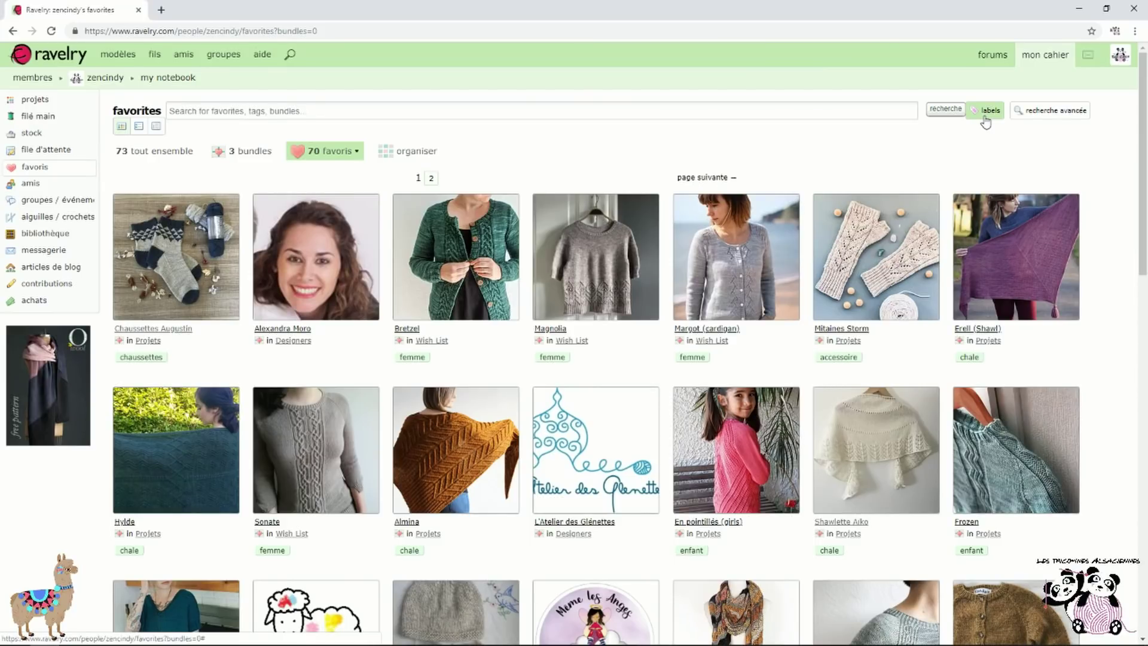
click(983, 115)
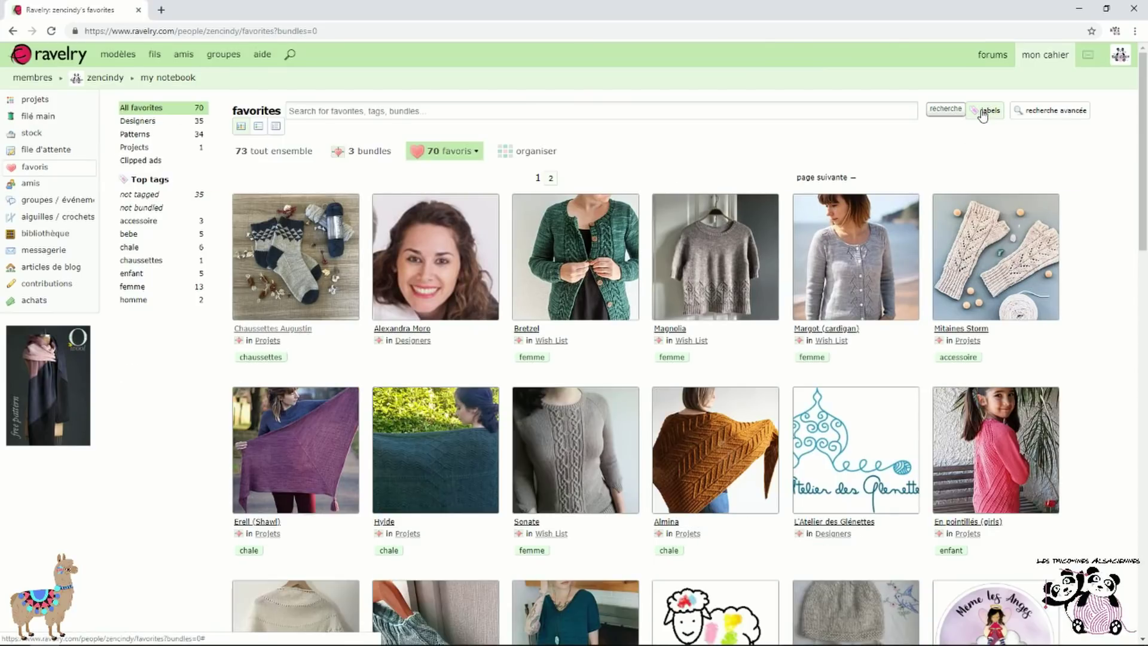